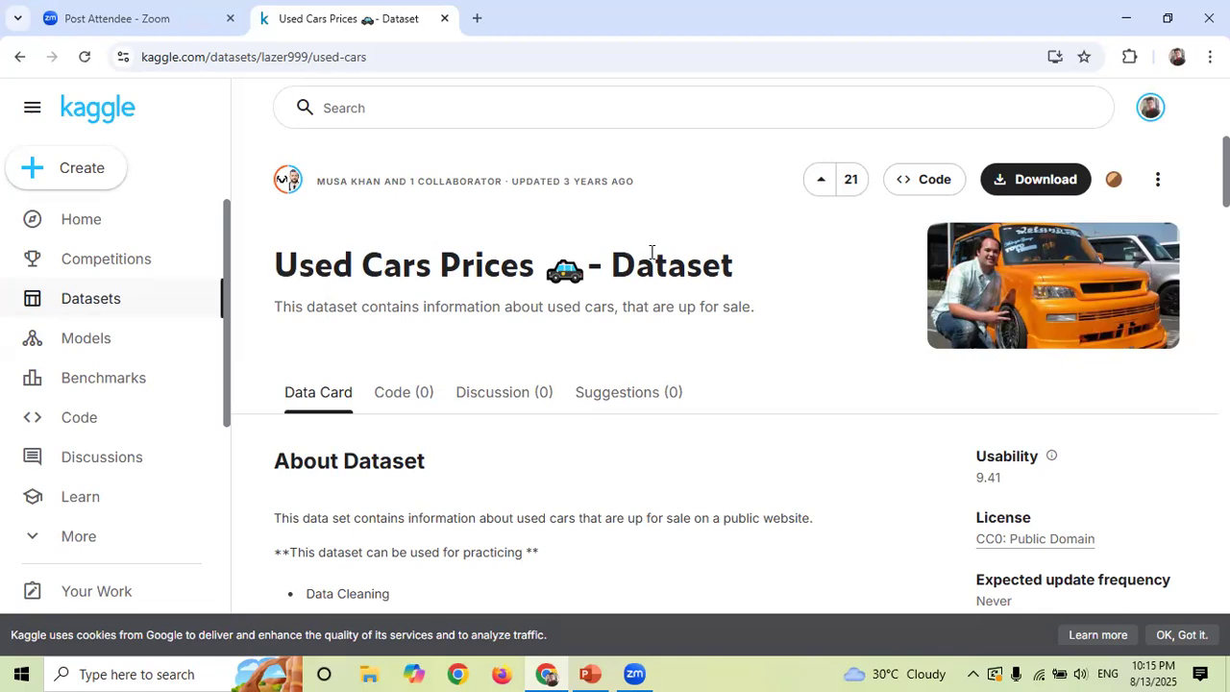
# - Download the Used Cars Prices dataset from Kaggle as a zip archive
pyautogui.scroll(-5, 289, 182)
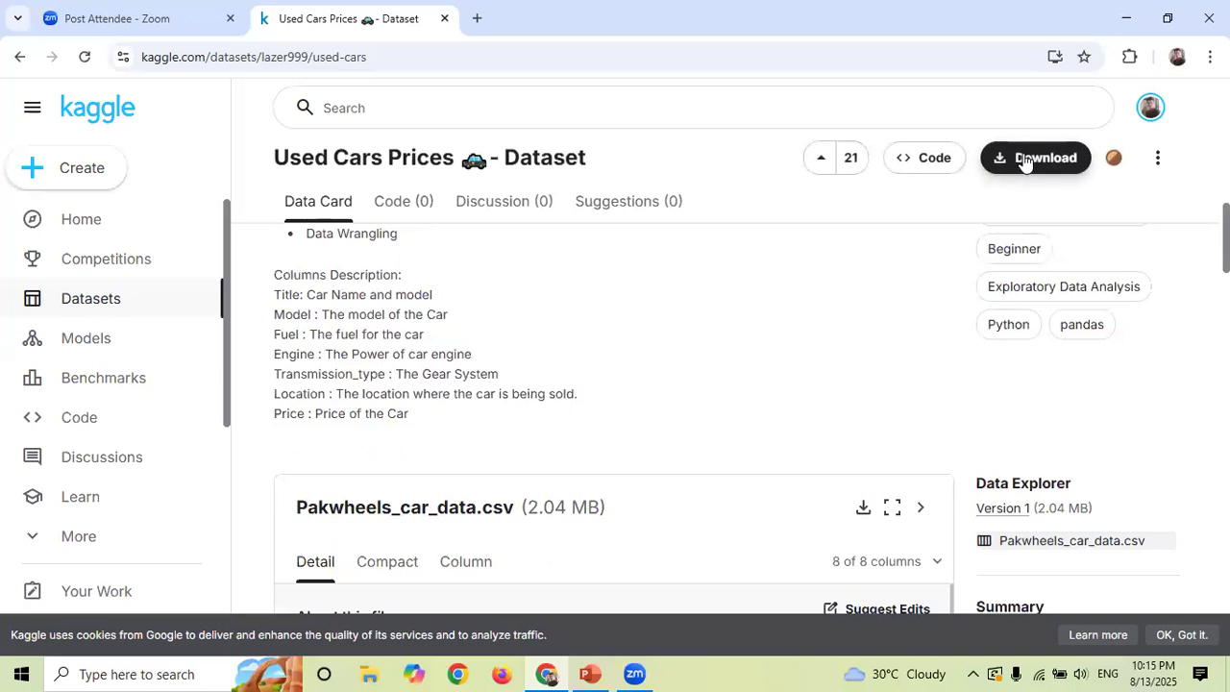
pyautogui.click(1023, 162)
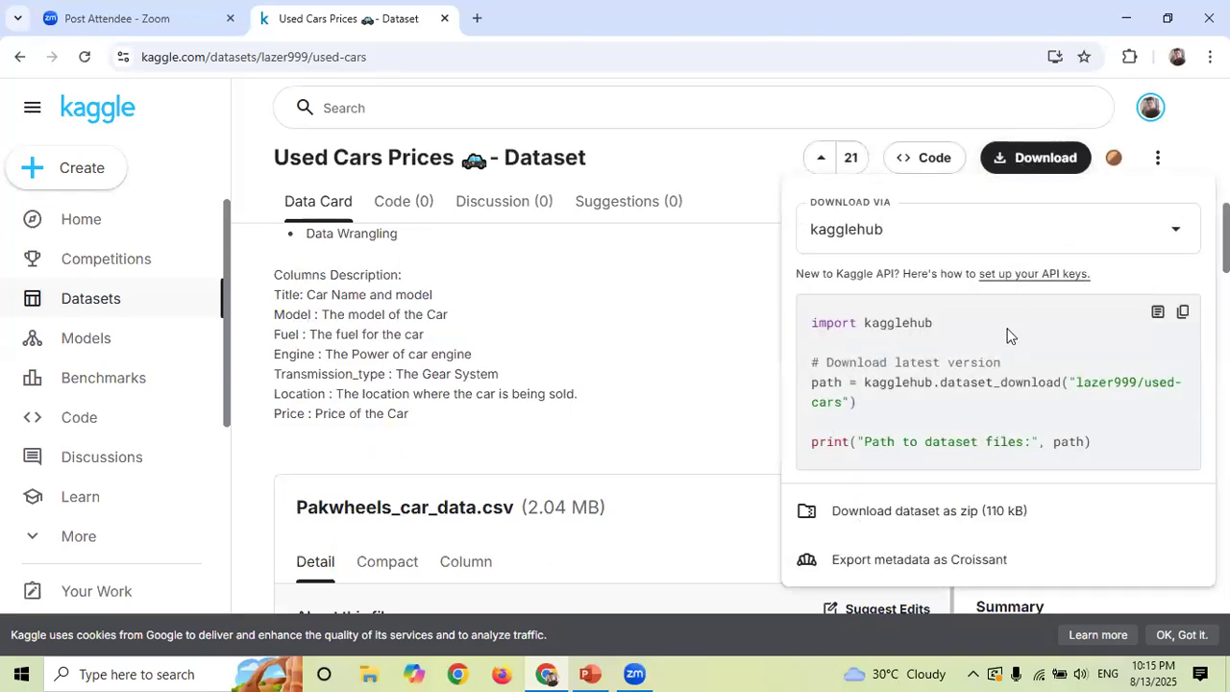
pyautogui.click(942, 518)
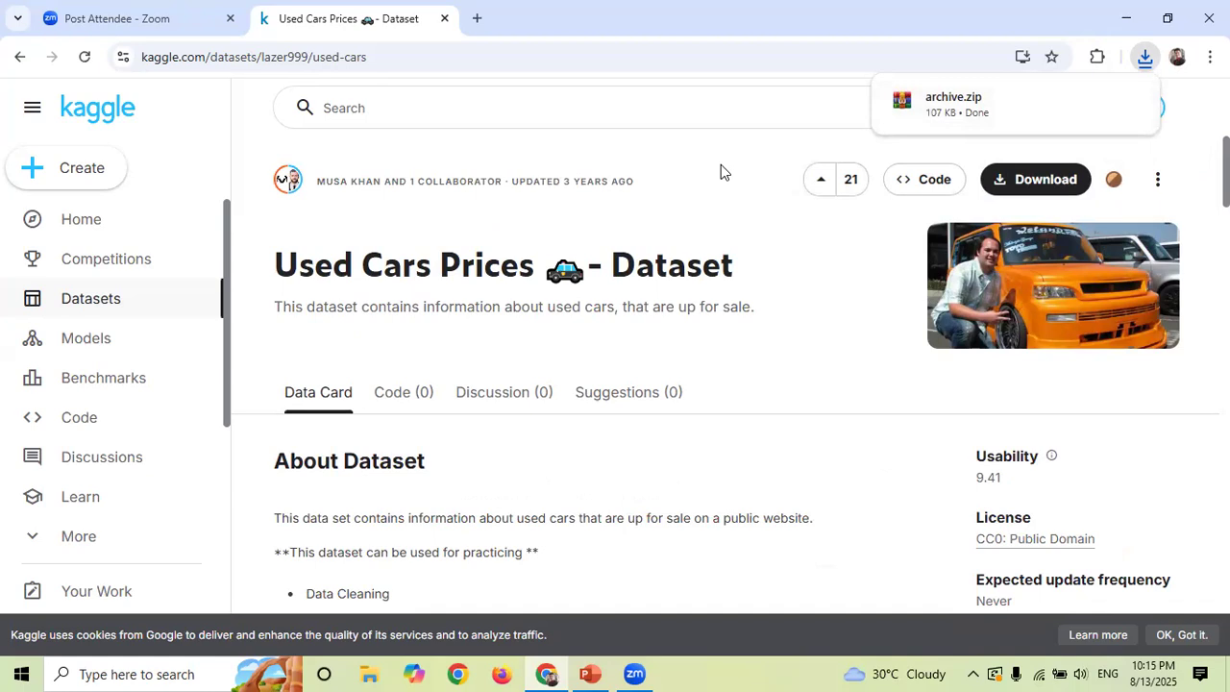
pyautogui.moveTo(1048, 103)
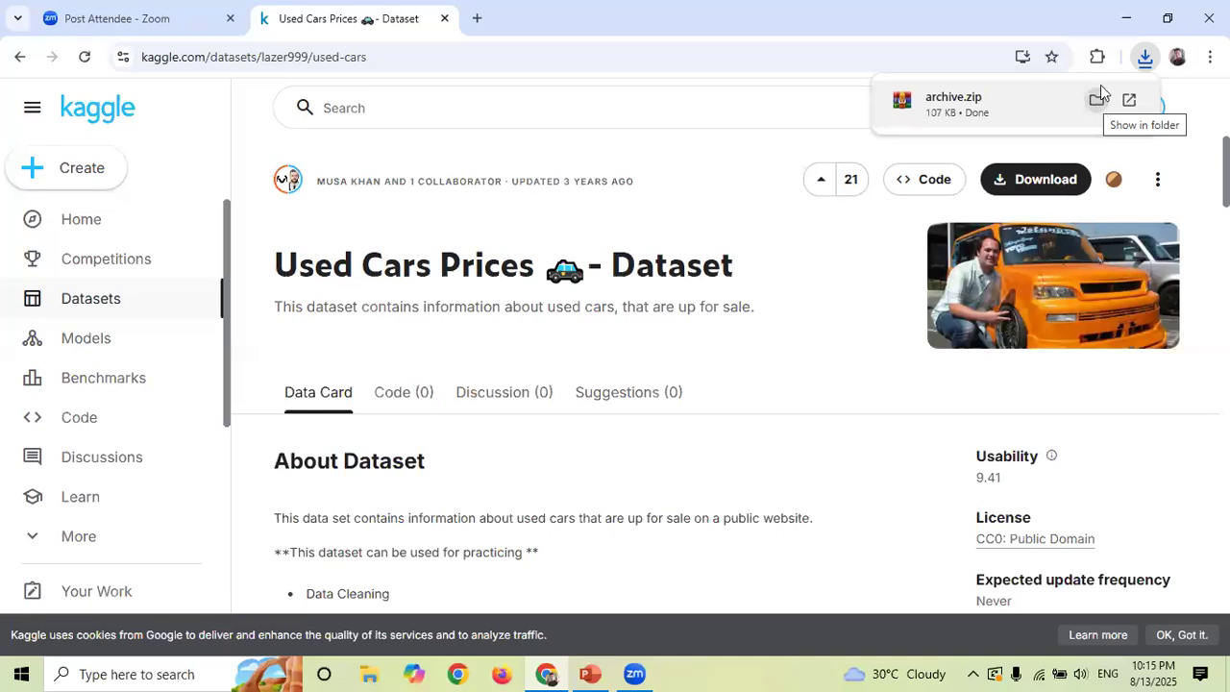
# - Switch to File Explorer and open the folder G:\ULearns\Batch-7\PowerBI\PakWheels
pyautogui.click(377, 669)
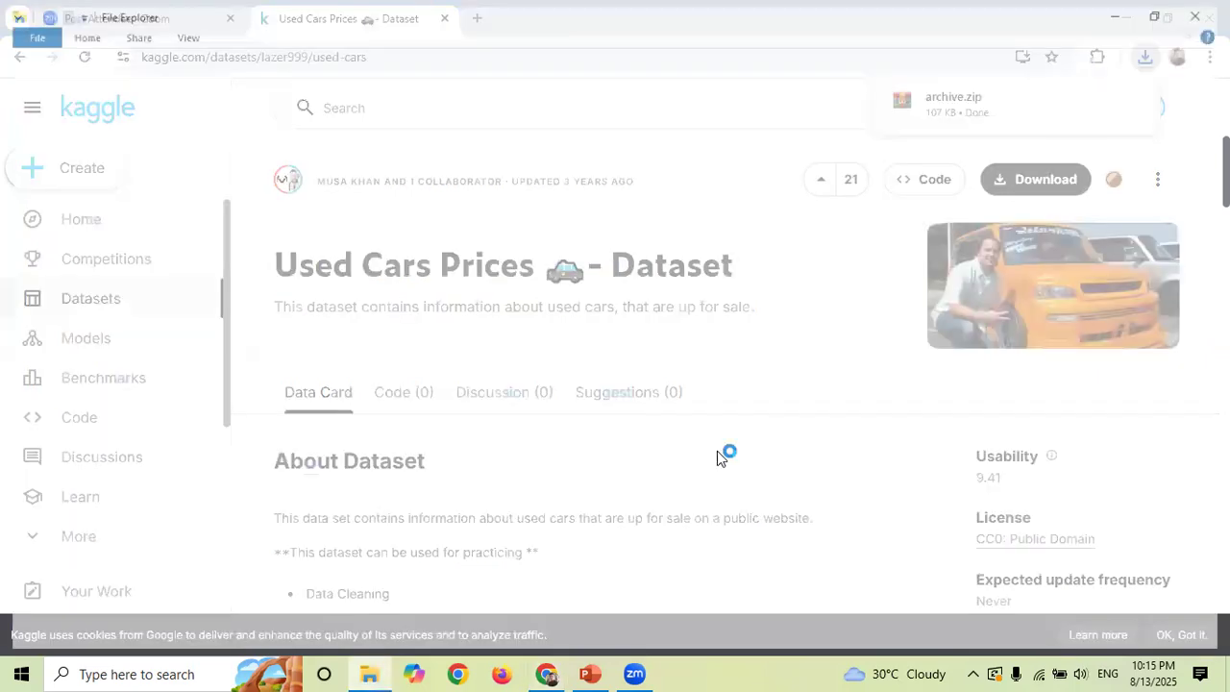
pyautogui.click(80, 523)
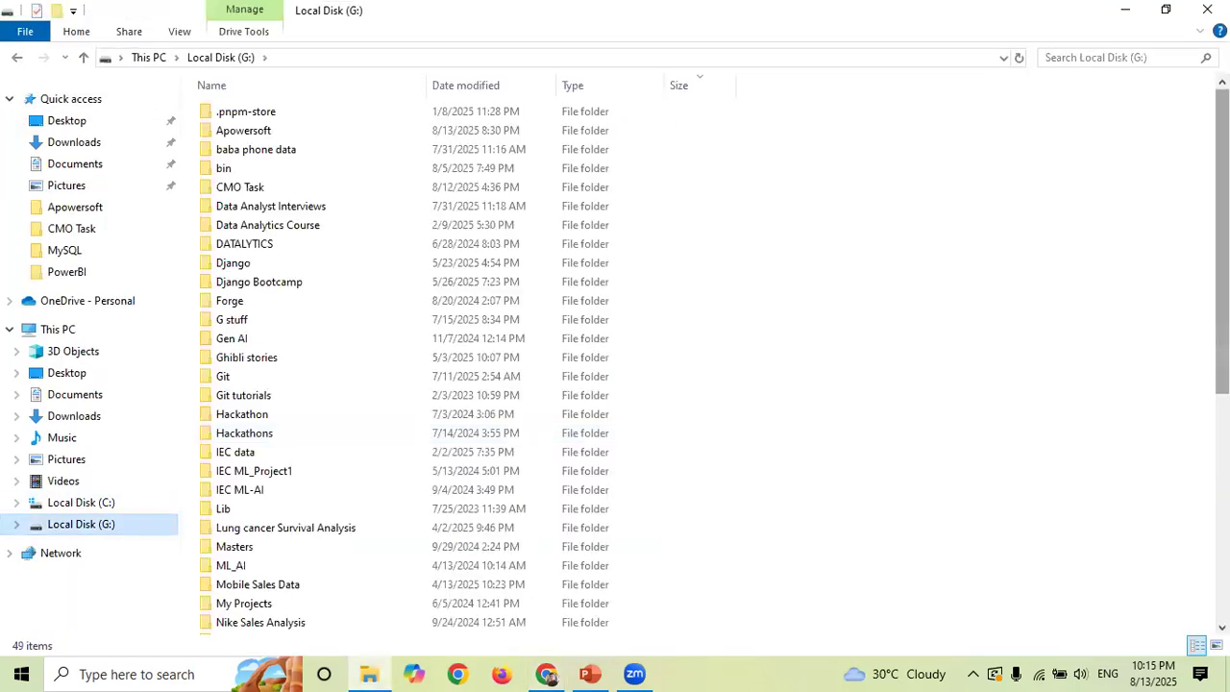
pyautogui.scroll(-7, 307, 461)
pyautogui.doubleClick(279, 605)
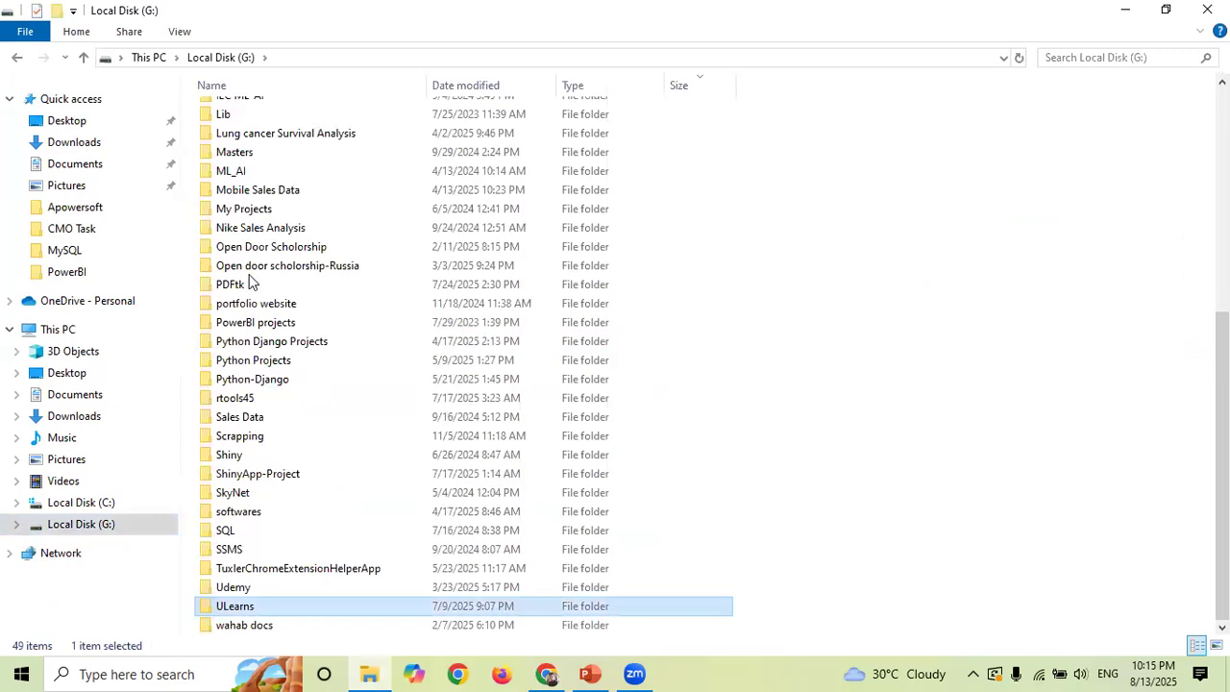
pyautogui.doubleClick(275, 245)
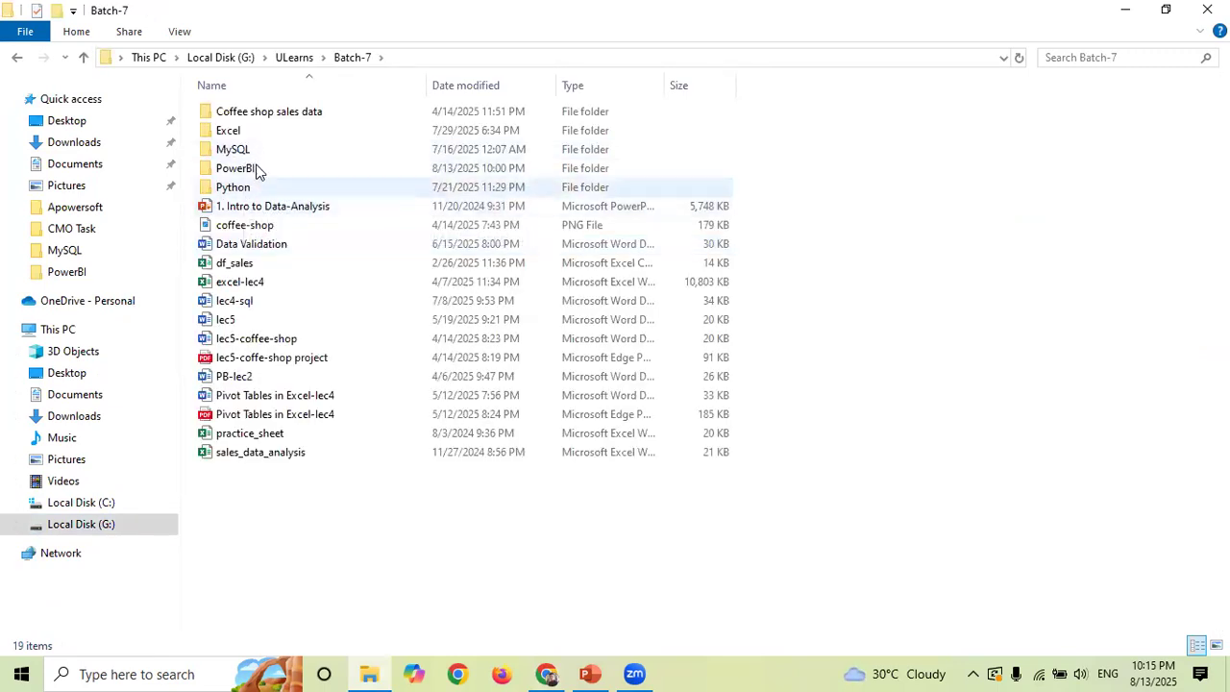
pyautogui.doubleClick(237, 171)
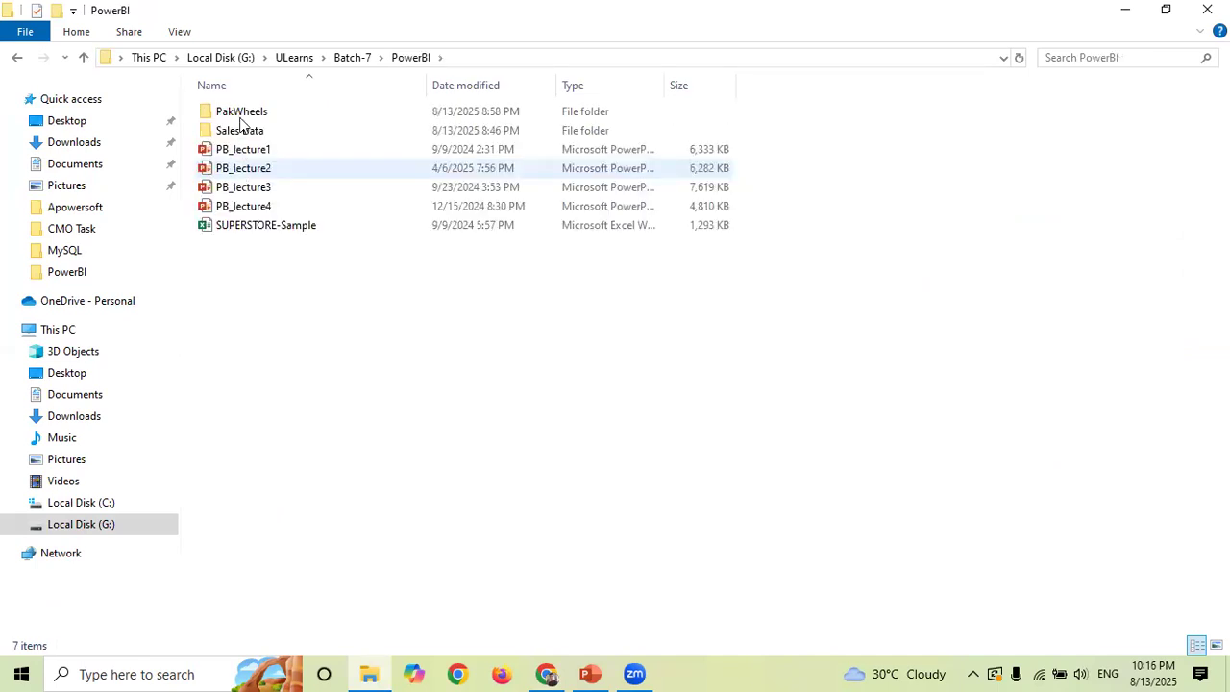
pyautogui.doubleClick(279, 120)
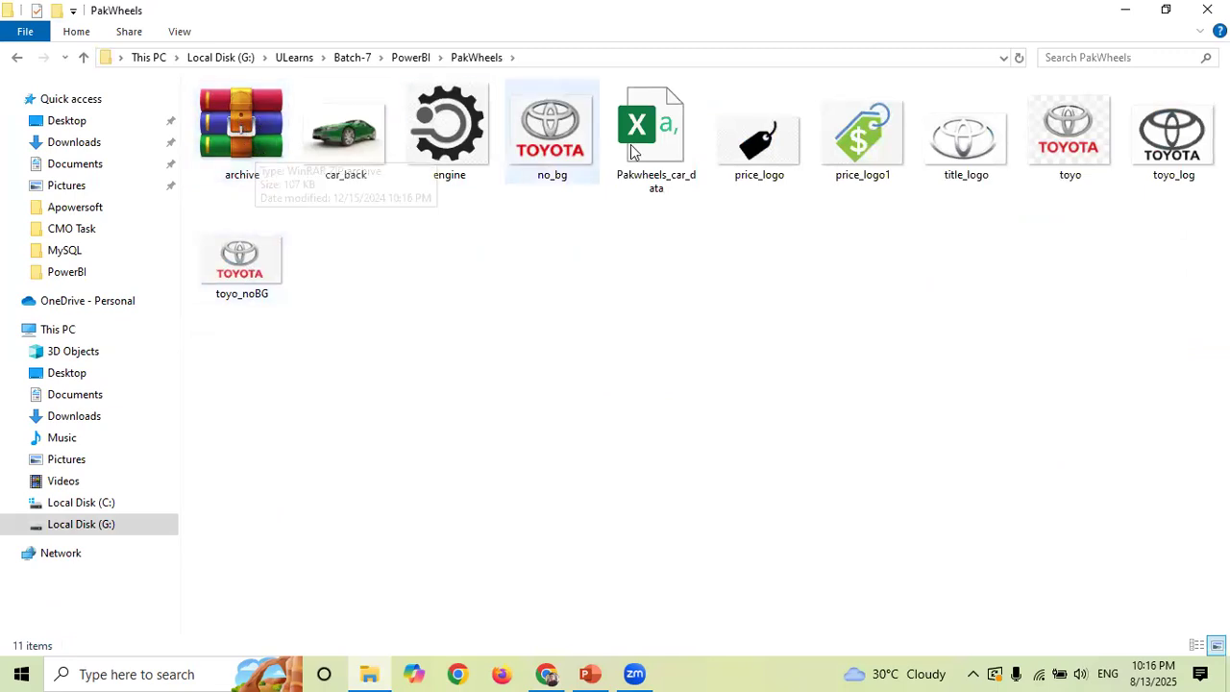
# - Examine the Pakwheels_car_data file and the car, engine, price and Toyota logo images in the PakWheels folder
pyautogui.click(656, 140)
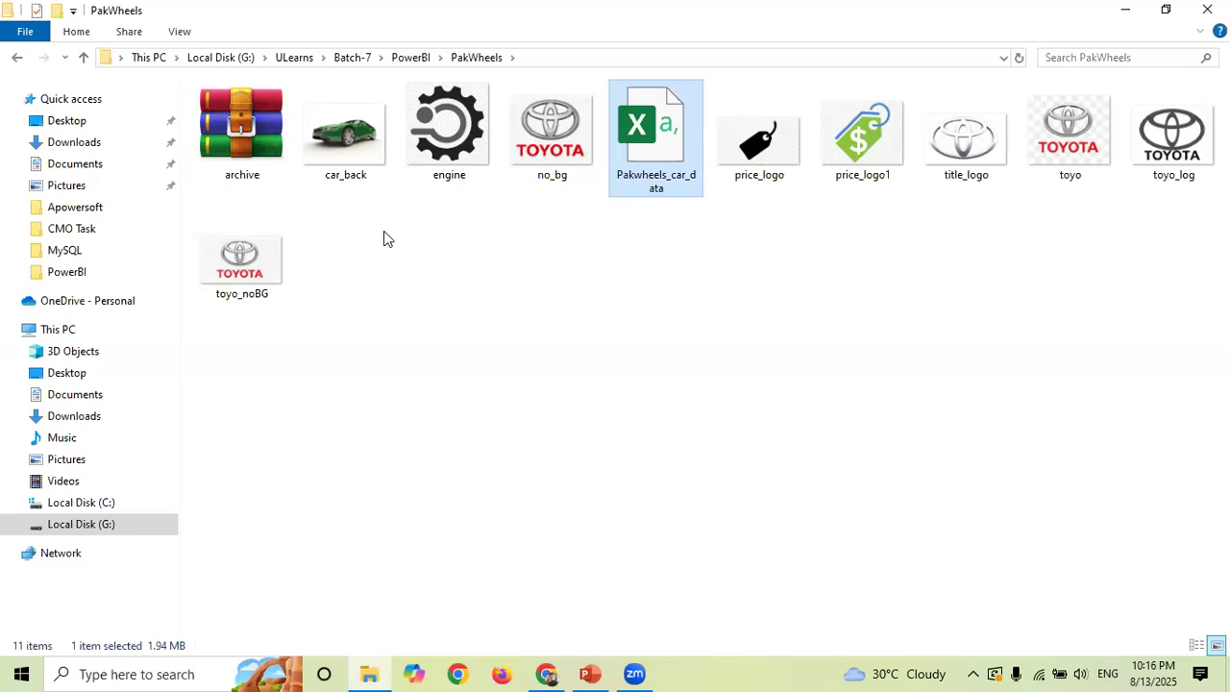
pyautogui.moveTo(351, 212); pyautogui.dragTo(550, 129)
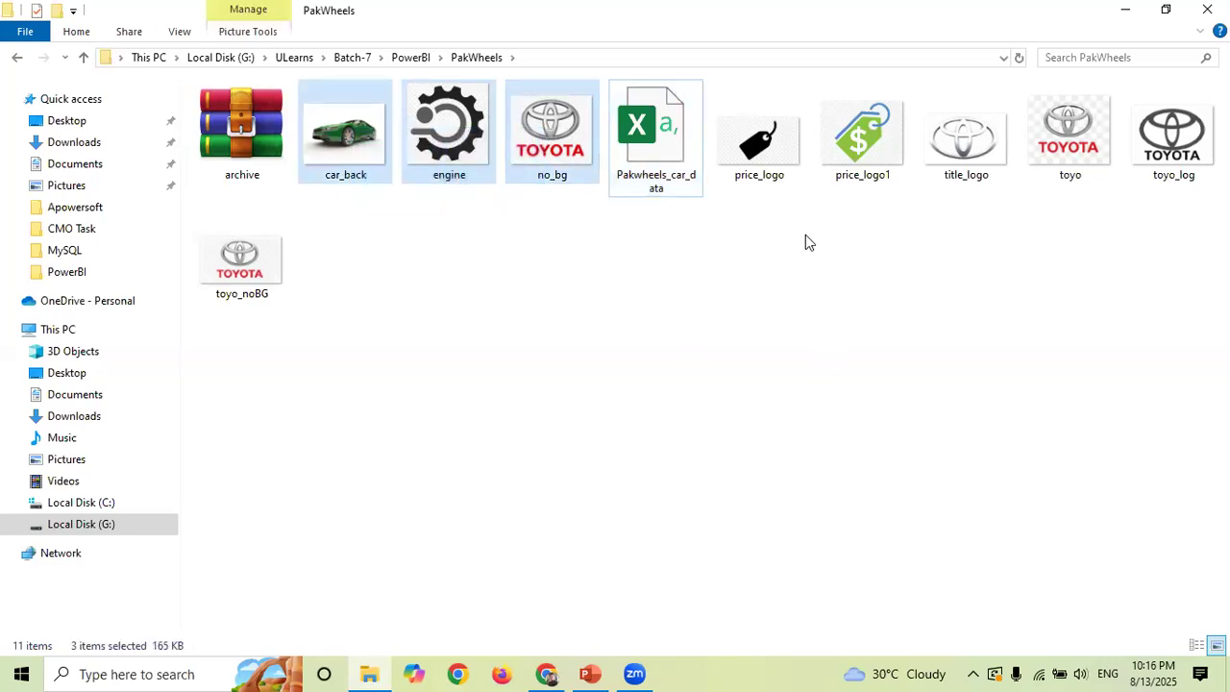
pyautogui.moveTo(780, 238); pyautogui.dragTo(1144, 135)
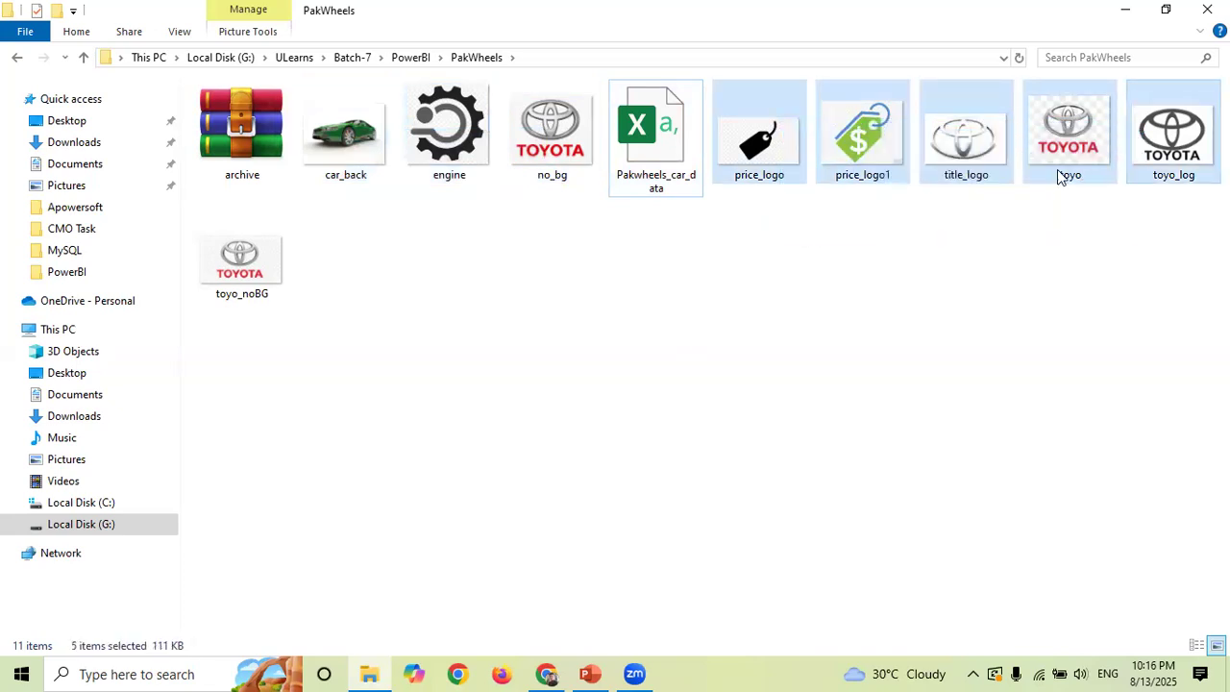
pyautogui.click(443, 186)
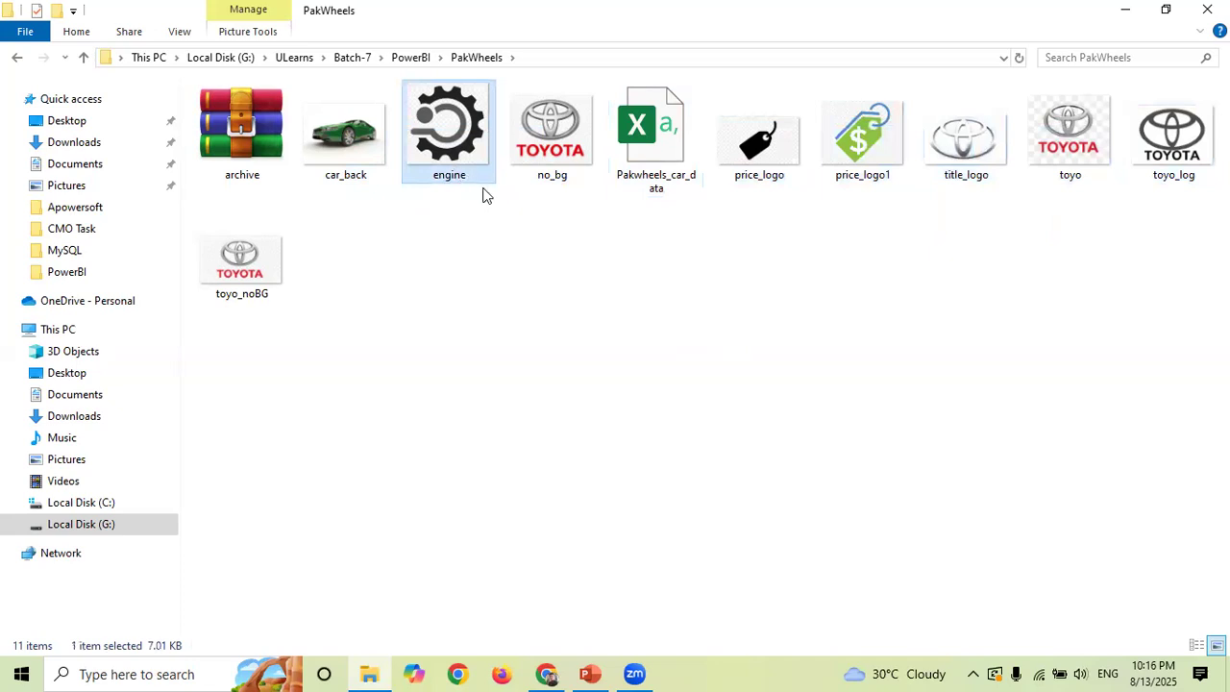
pyautogui.click(889, 173)
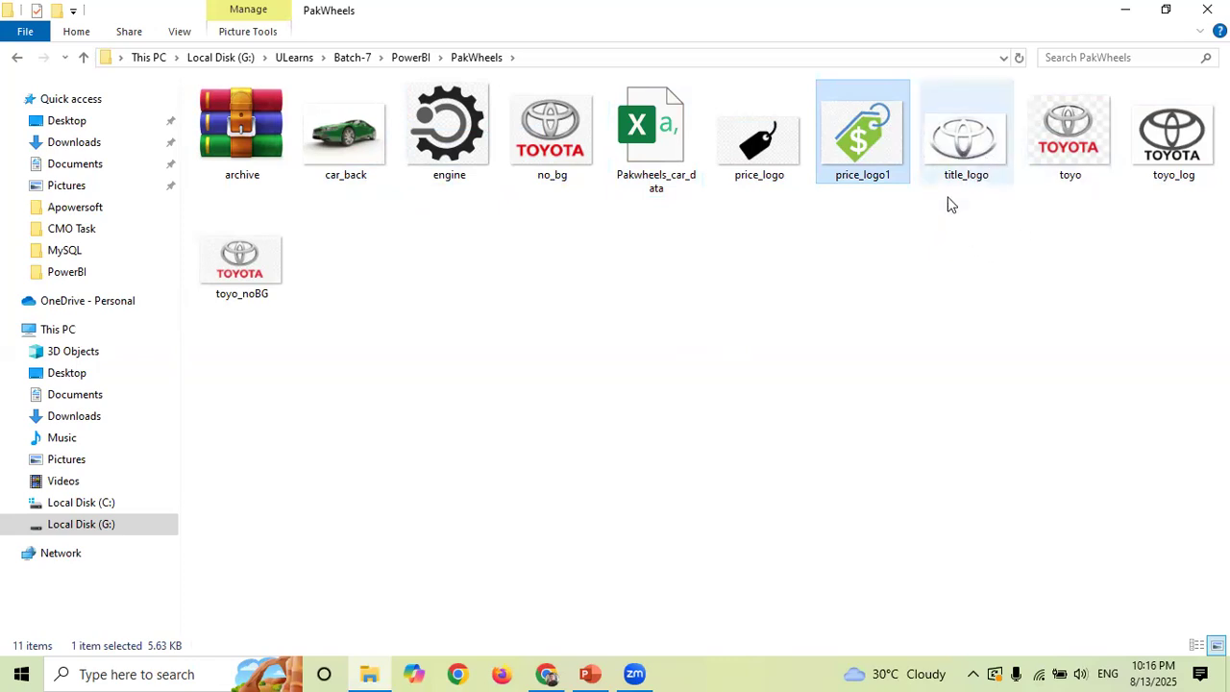
pyautogui.click(1090, 159)
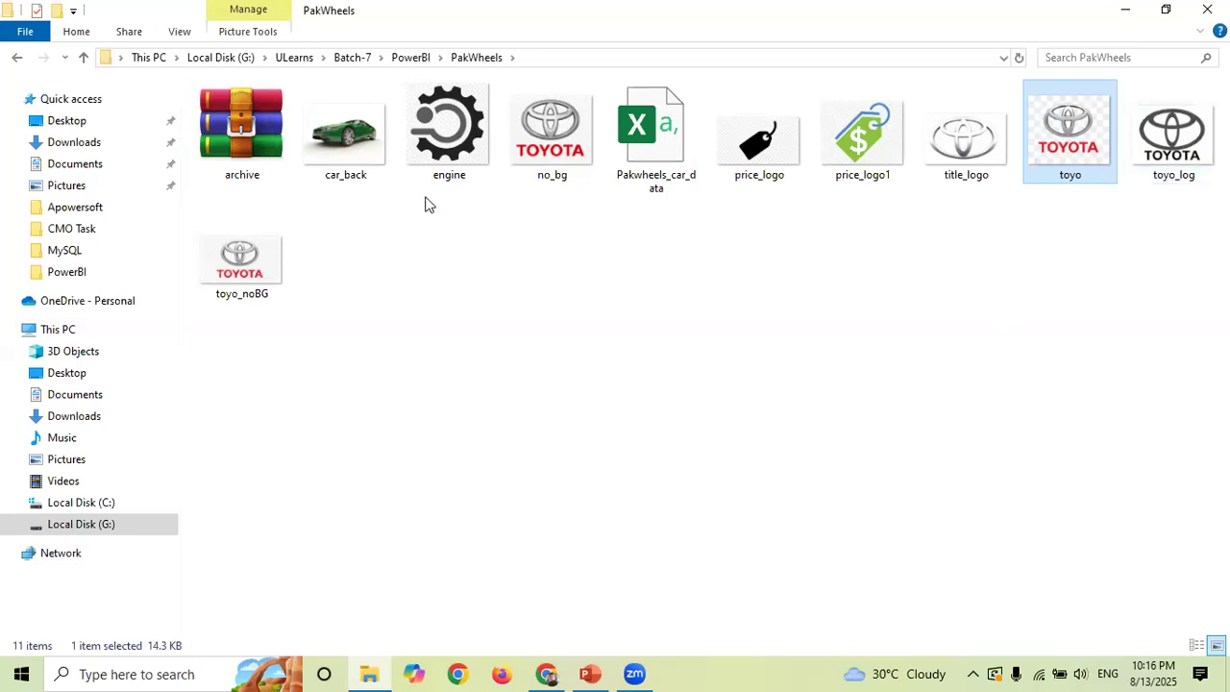
pyautogui.moveTo(338, 218); pyautogui.dragTo(573, 114)
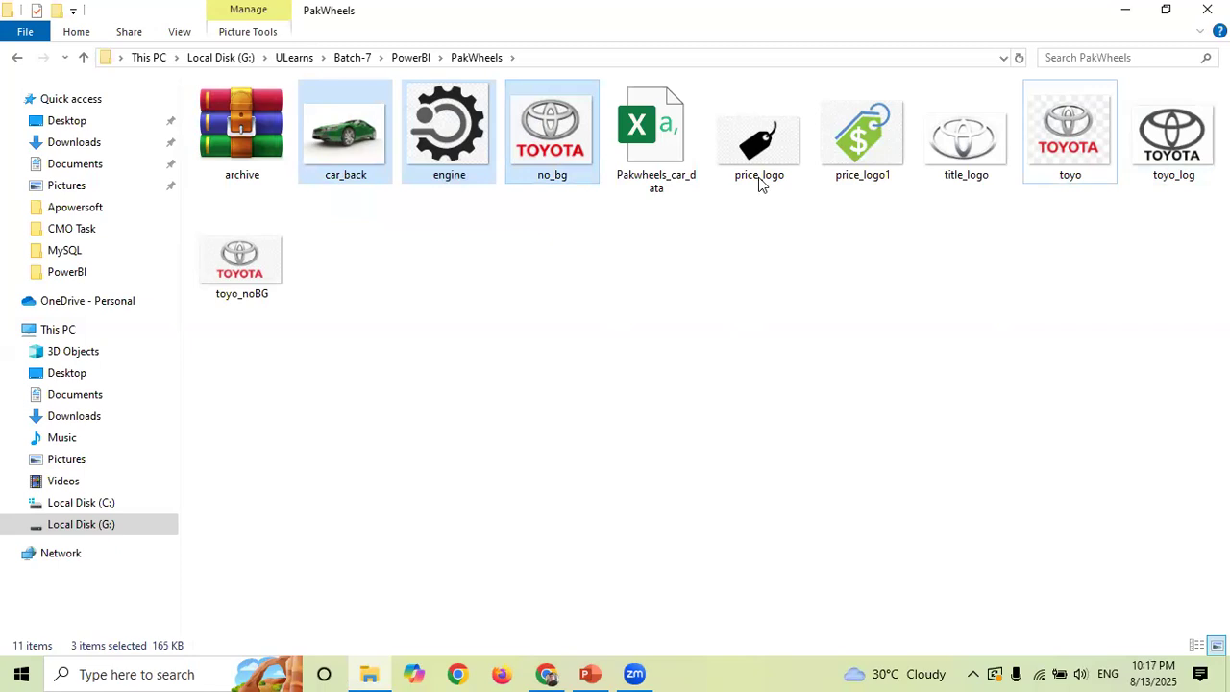
pyautogui.press('Delete')
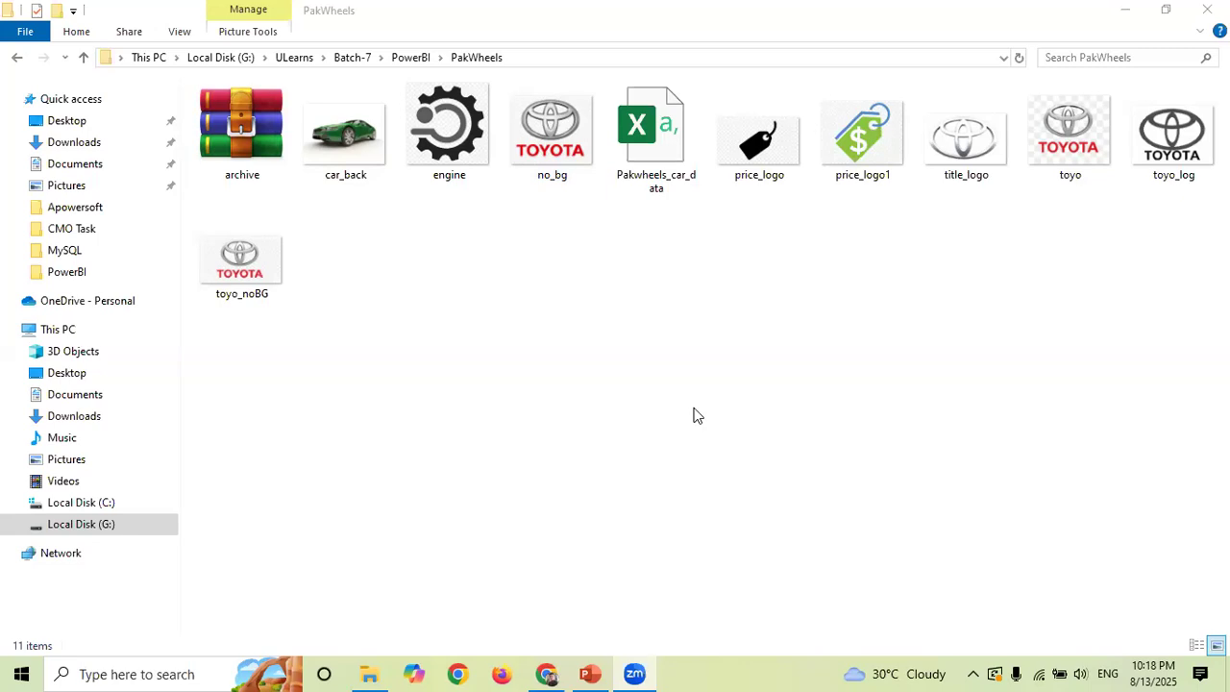
# - Launch Power BI Desktop and start a blank report
pyautogui.press('super')
pyautogui.write('power')
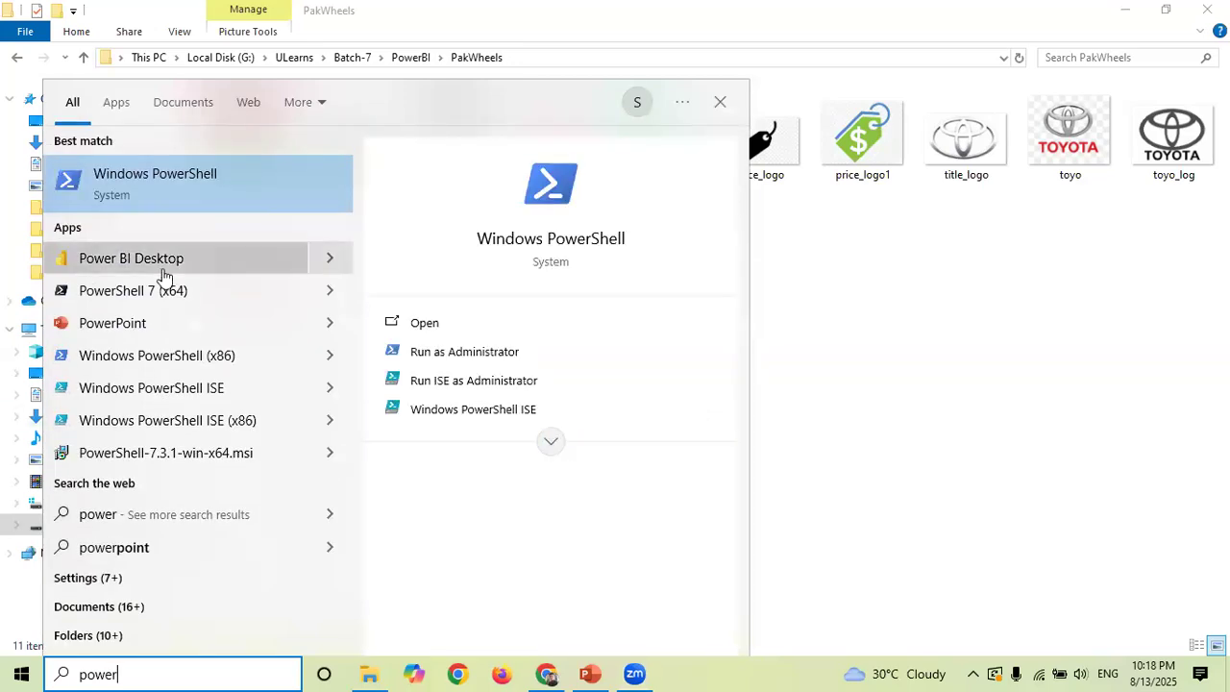
pyautogui.click(163, 276)
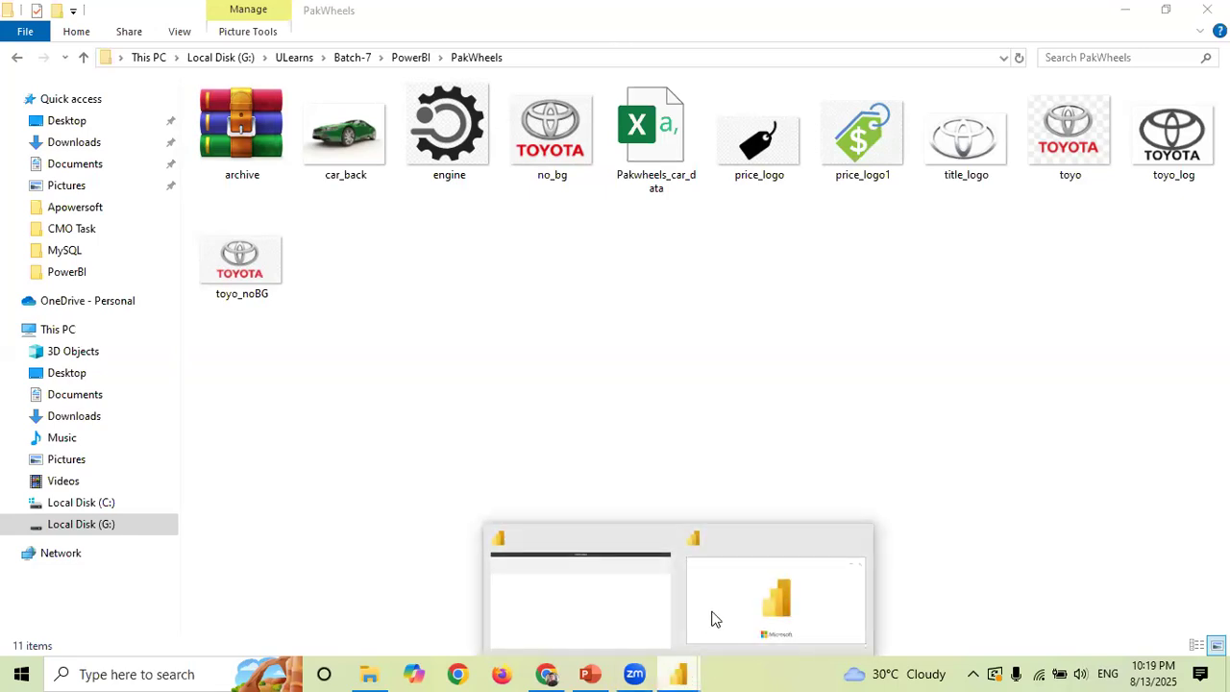
pyautogui.click(657, 616)
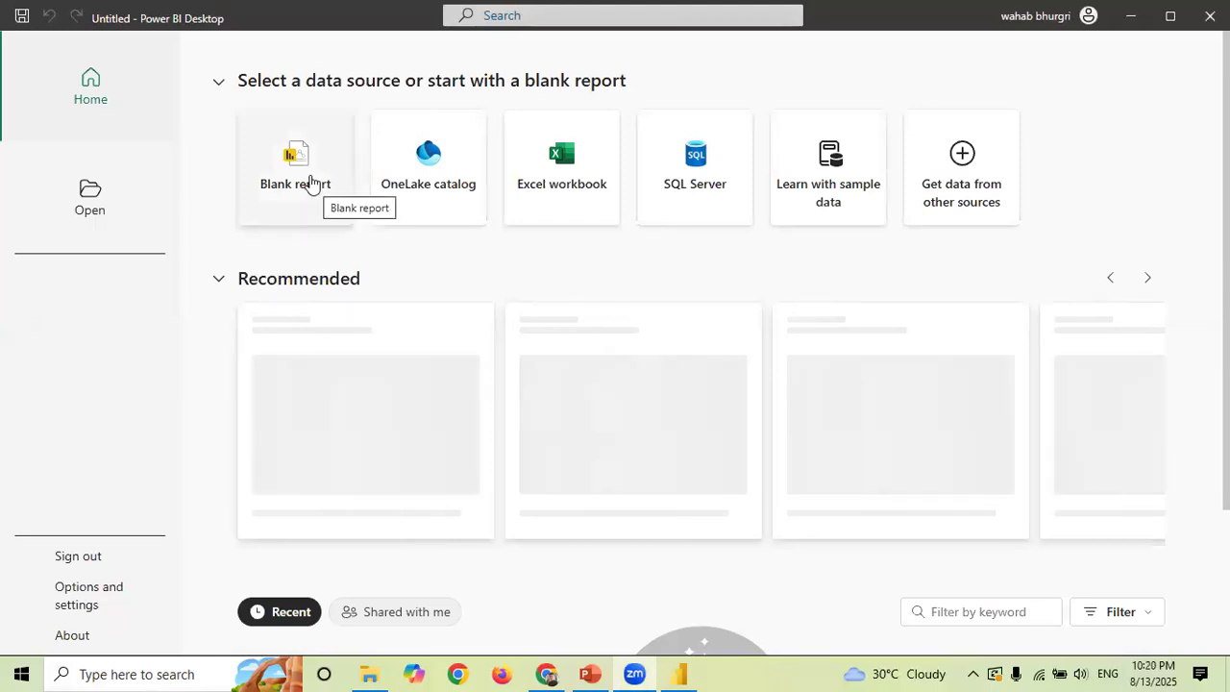
pyautogui.click(310, 184)
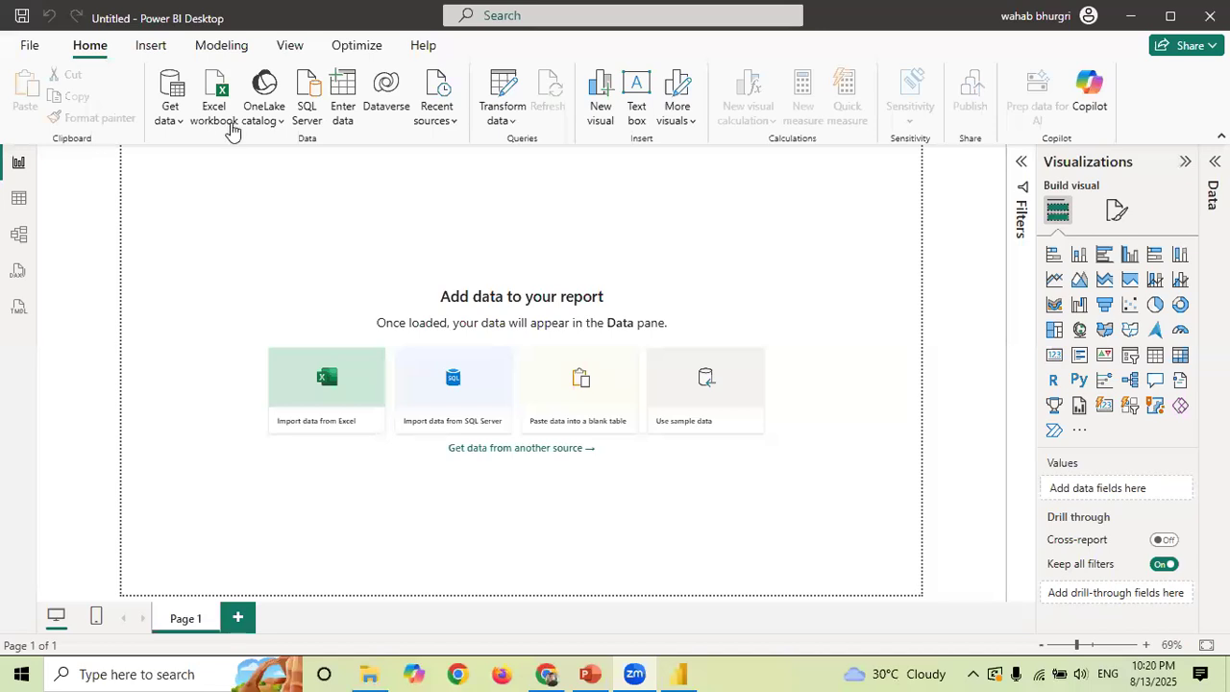
# - Import Pakwheels_car_data from G:\ULearns\Batch-7\PowerBI\PakWheels as a Text/CSV data source
pyautogui.click(170, 119)
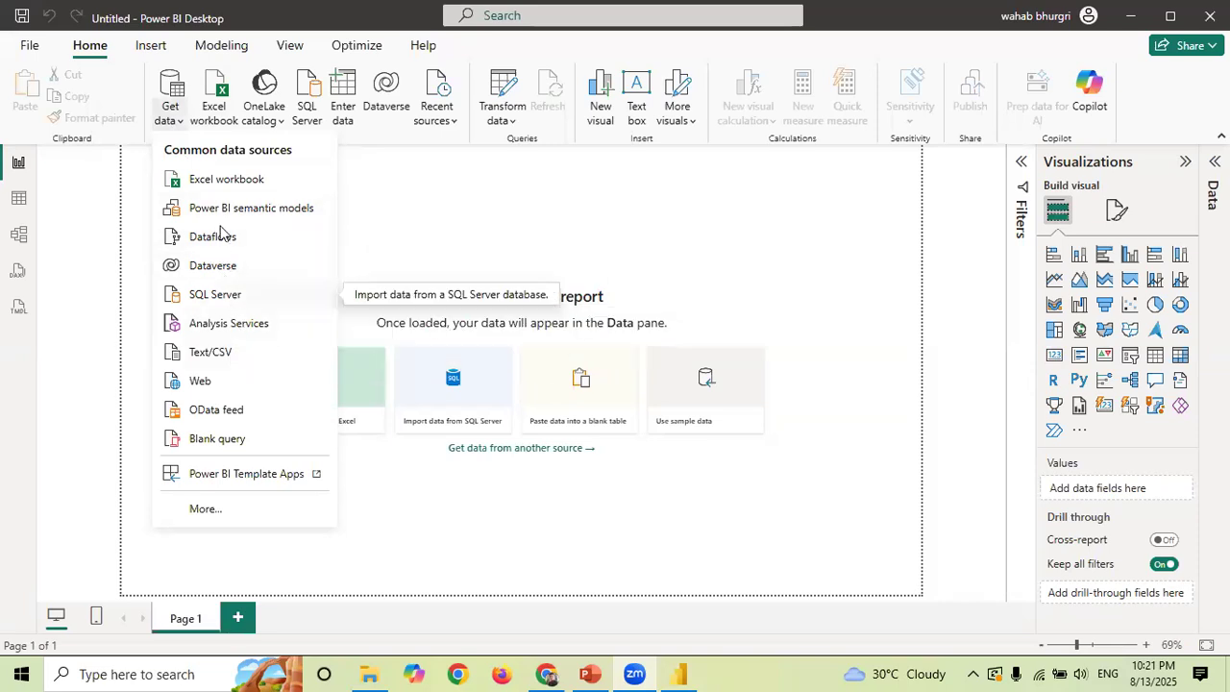
pyautogui.click(233, 354)
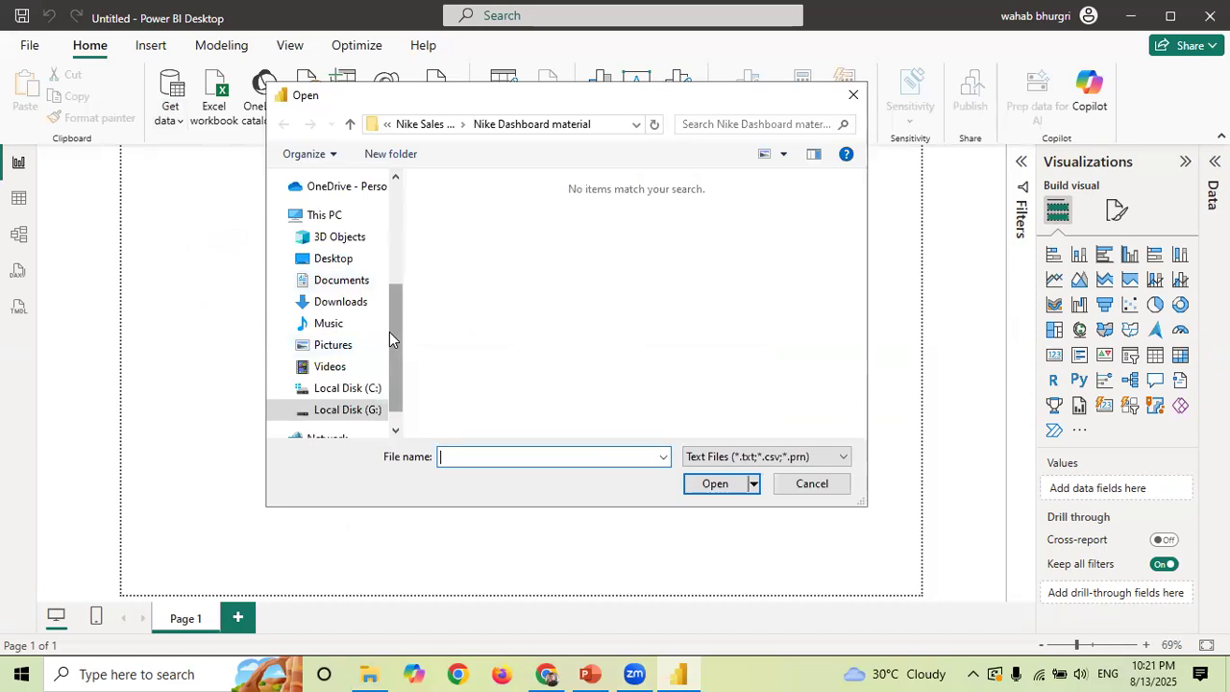
pyautogui.click(356, 409)
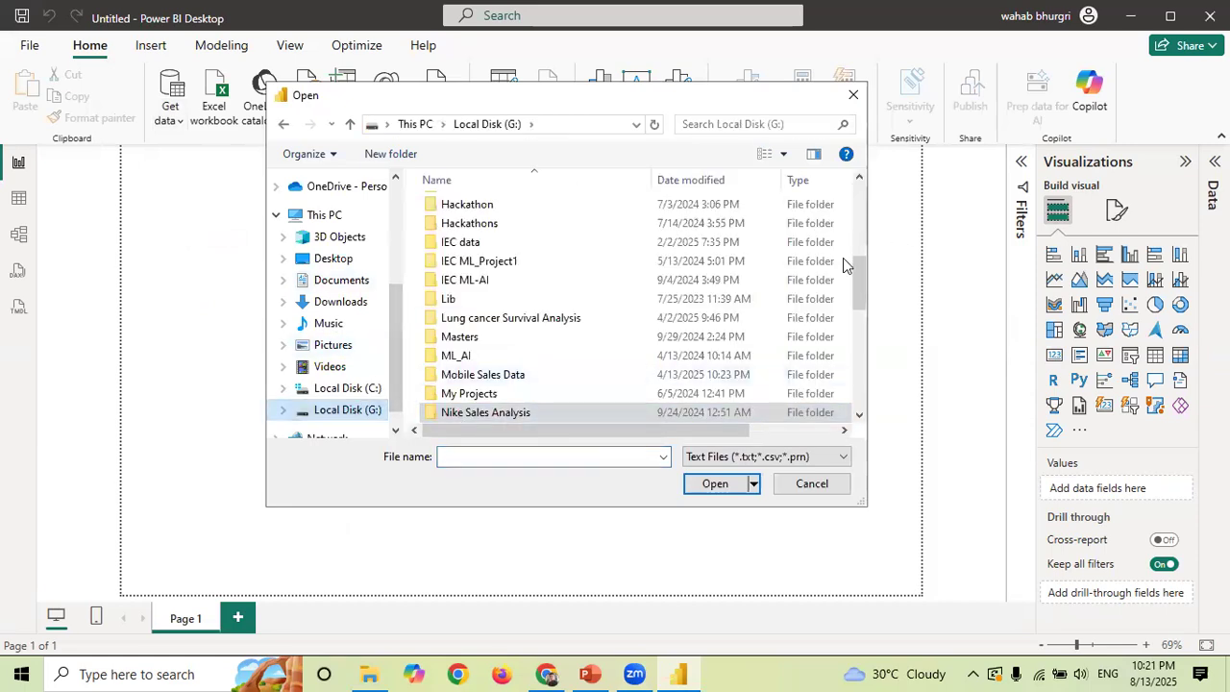
pyautogui.moveTo(860, 299); pyautogui.dragTo(859, 395)
pyautogui.doubleClick(499, 396)
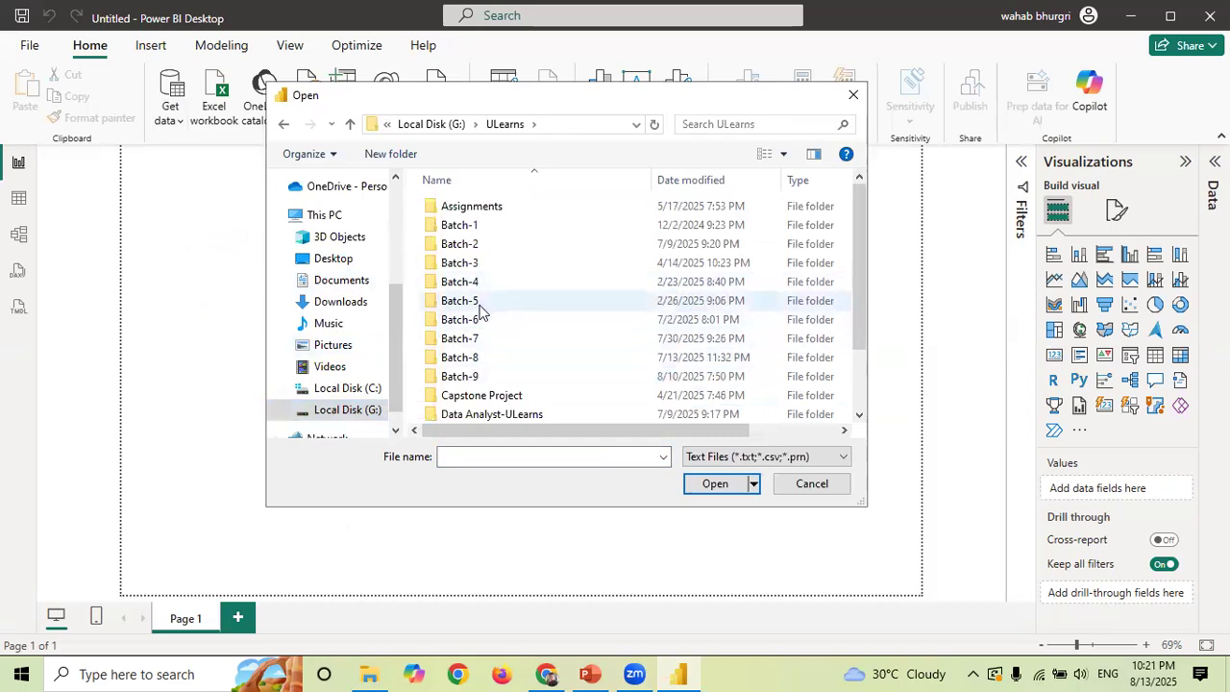
pyautogui.doubleClick(481, 341)
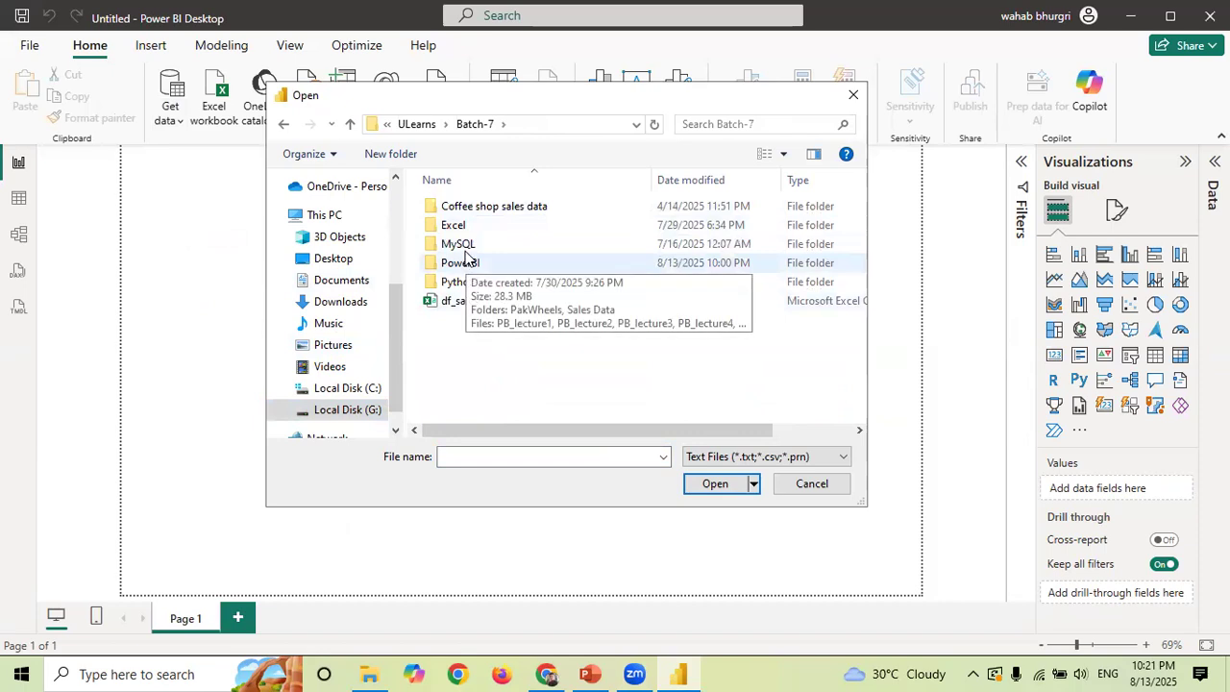
pyautogui.doubleClick(465, 265)
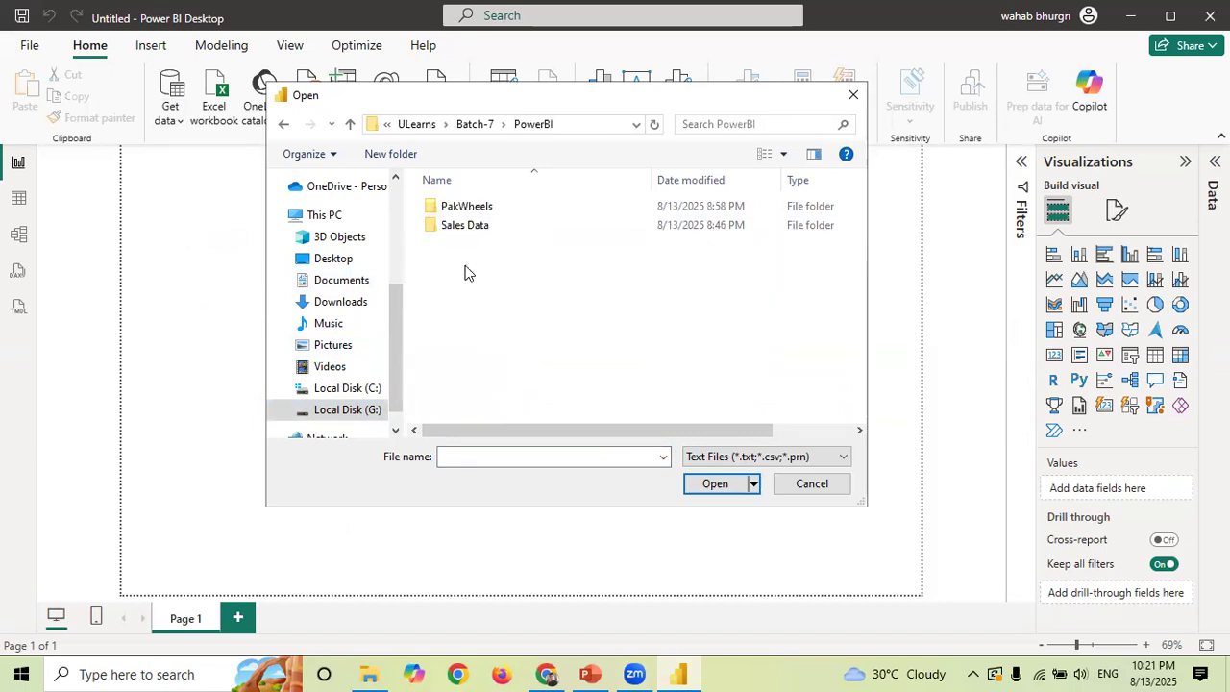
pyautogui.doubleClick(480, 210)
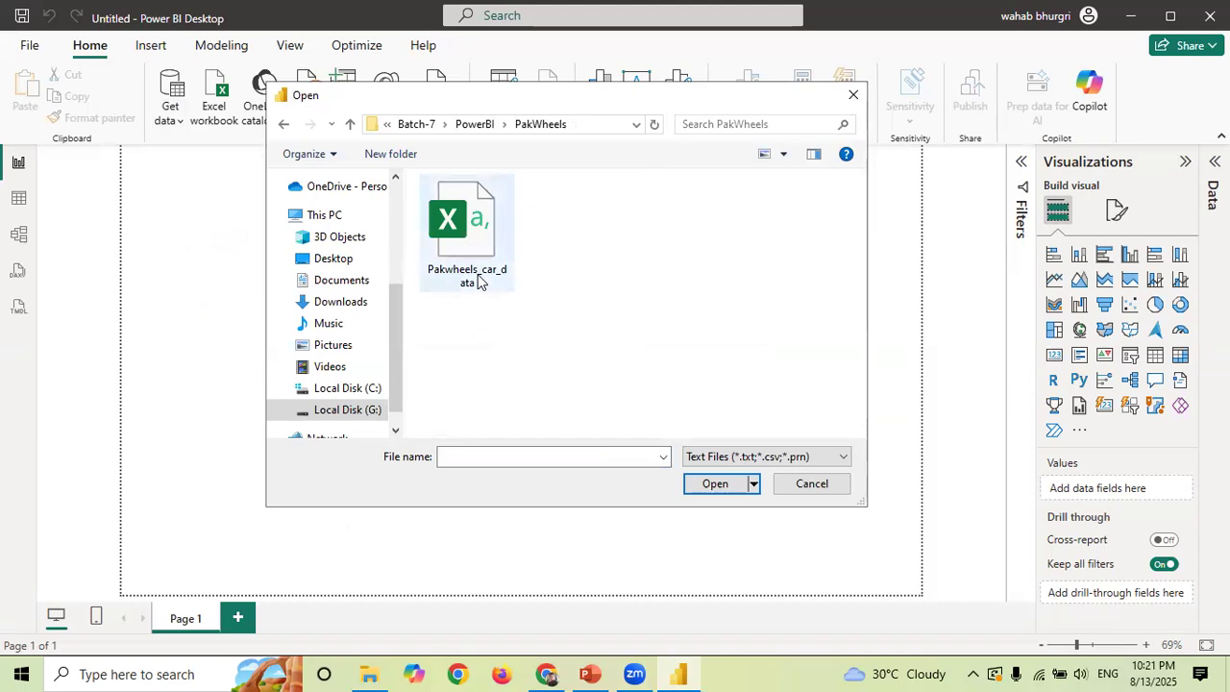
pyautogui.click(511, 267)
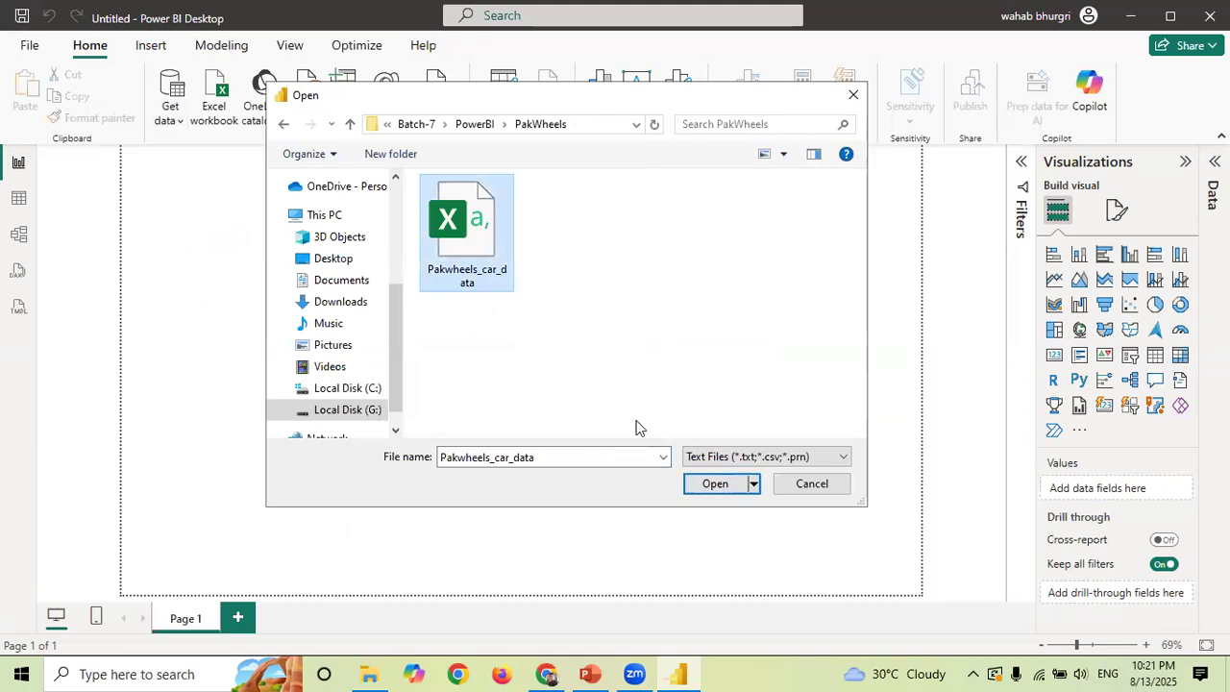
pyautogui.click(721, 485)
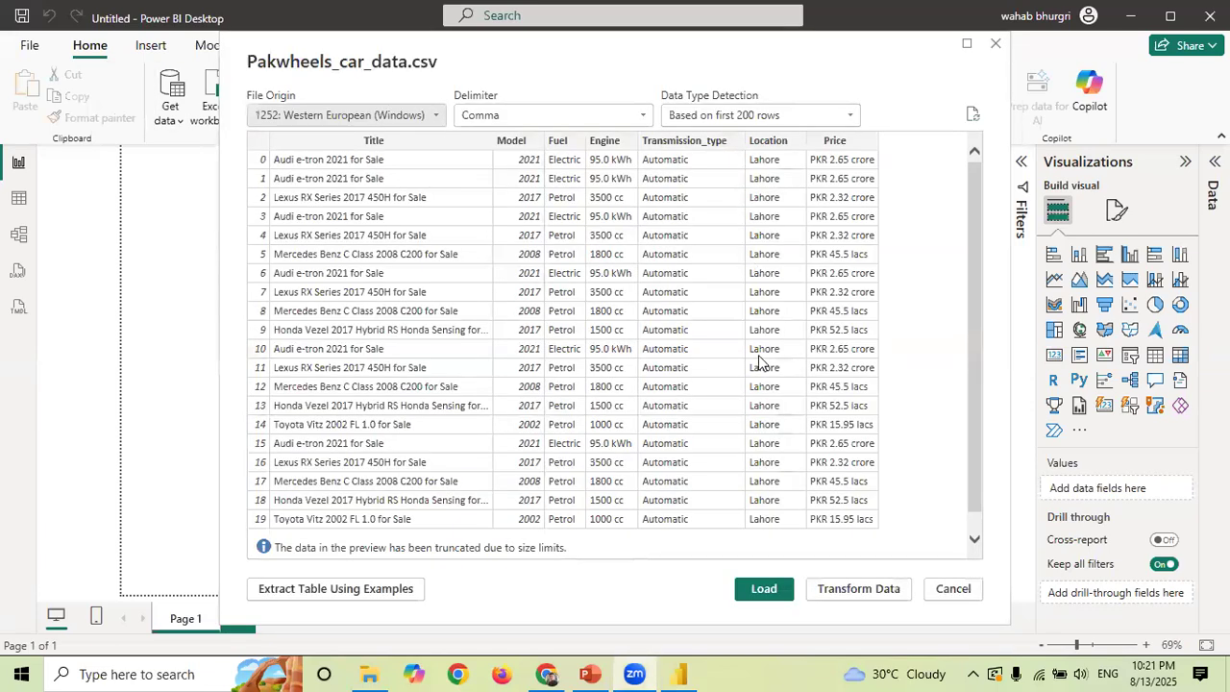
# - Review the Pakwheels_car_data.csv preview and open the data for transformation in Power Query Editor
pyautogui.scroll(-1, 971, 292)
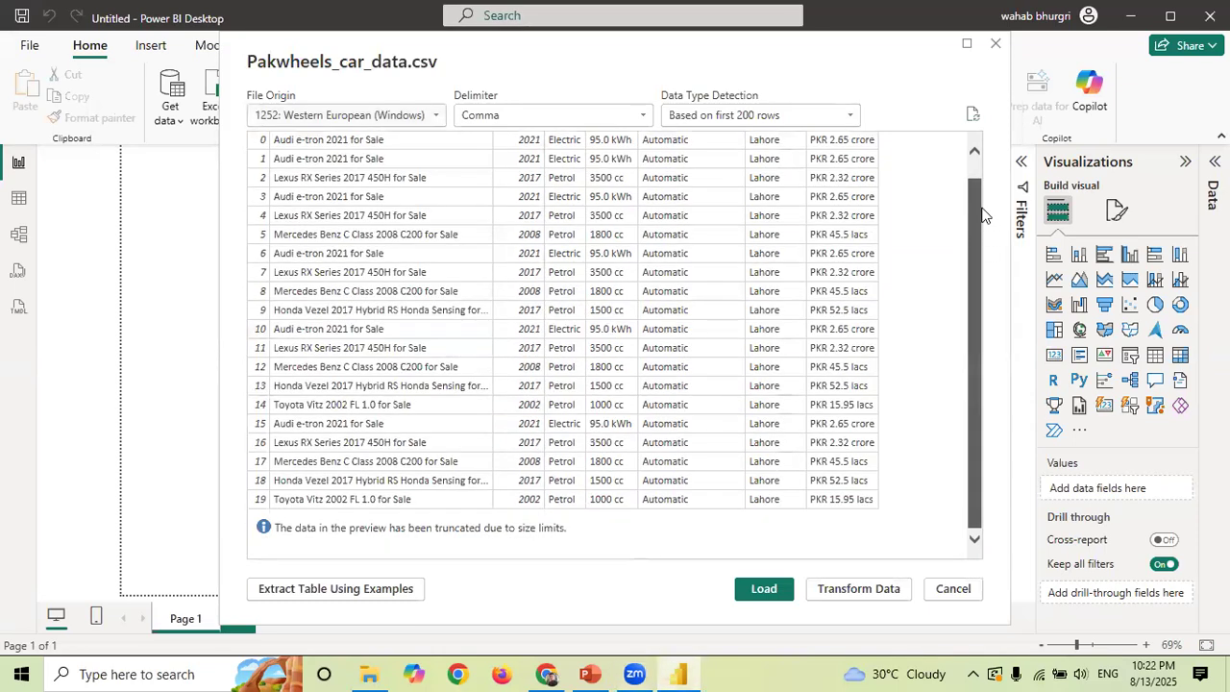
pyautogui.scroll(1, 982, 214)
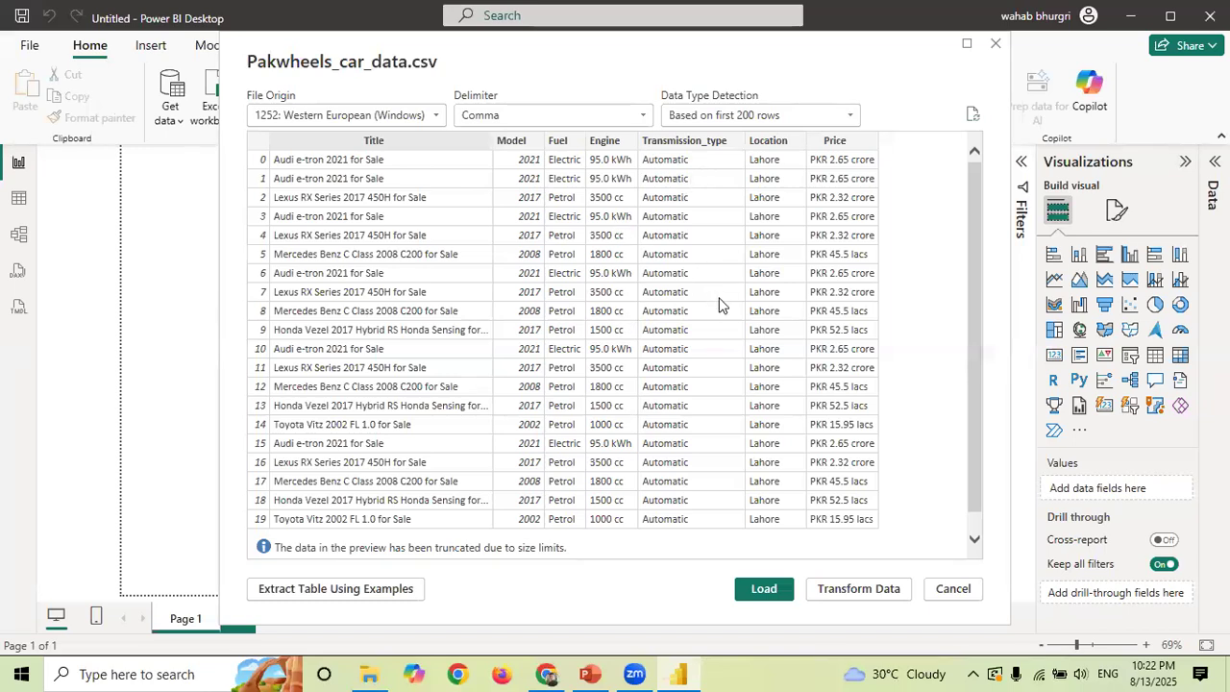
pyautogui.scroll(-1, 975, 279)
pyautogui.scroll(1, 995, 219)
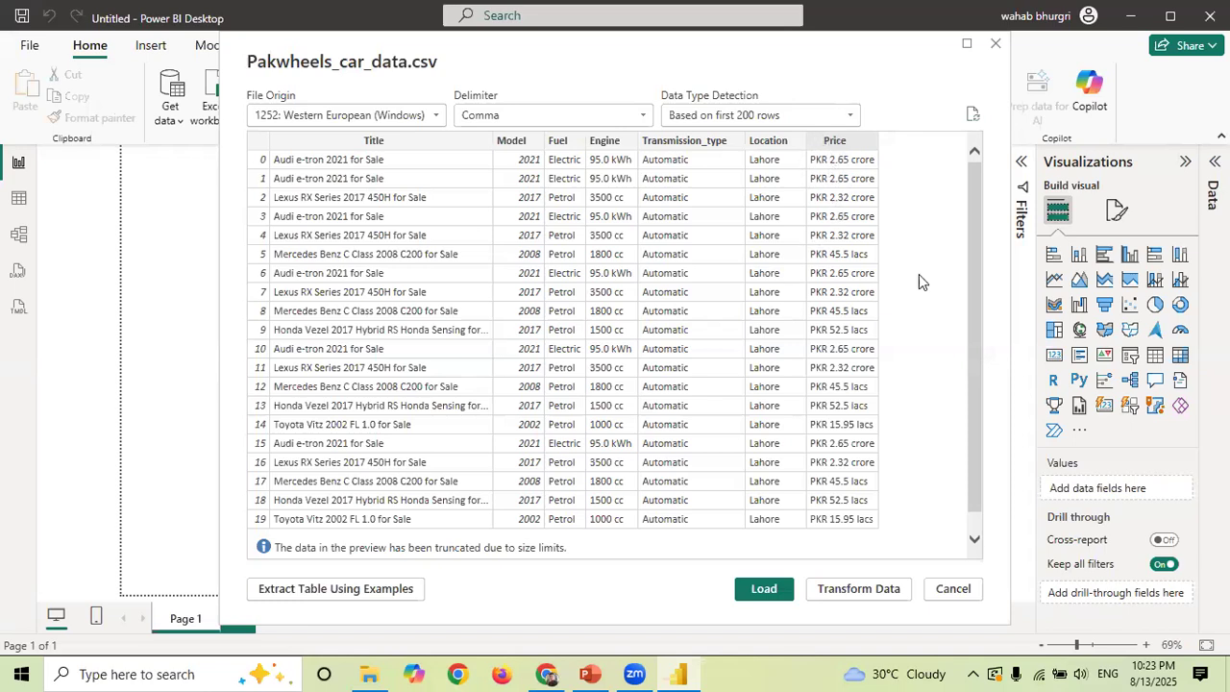
pyautogui.click(851, 589)
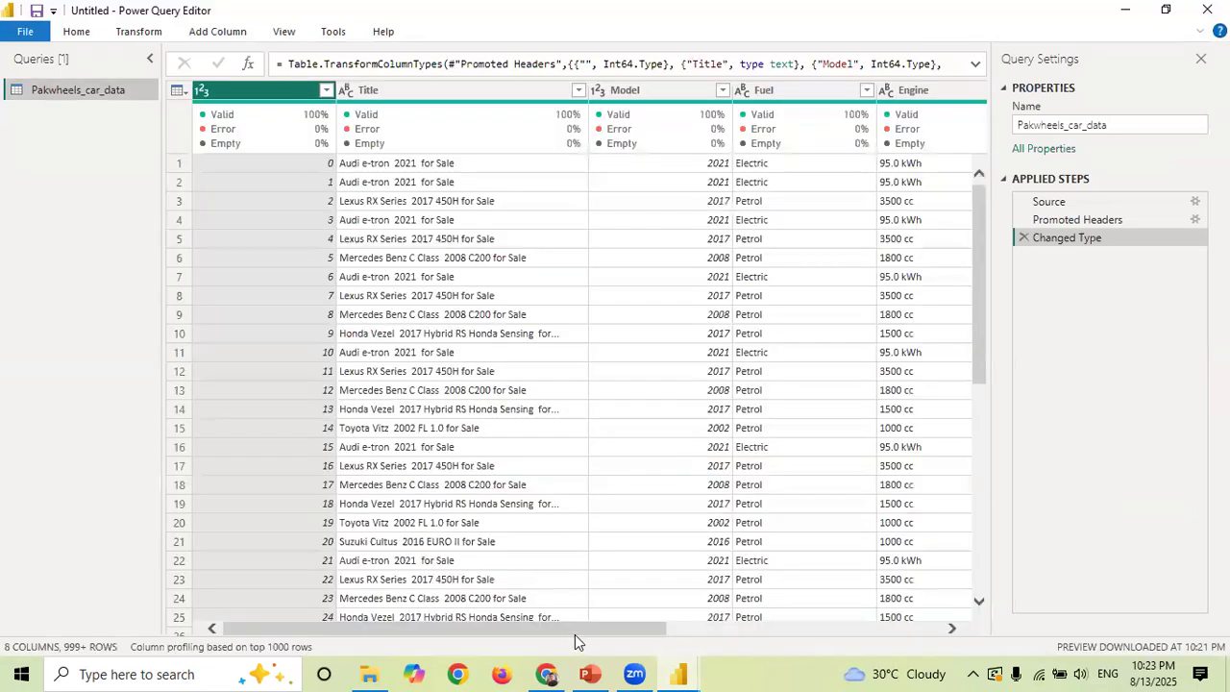
# - Rename the unnamed first column of the Pakwheels_car_data query as Index
pyautogui.moveTo(635, 631); pyautogui.dragTo(507, 633)
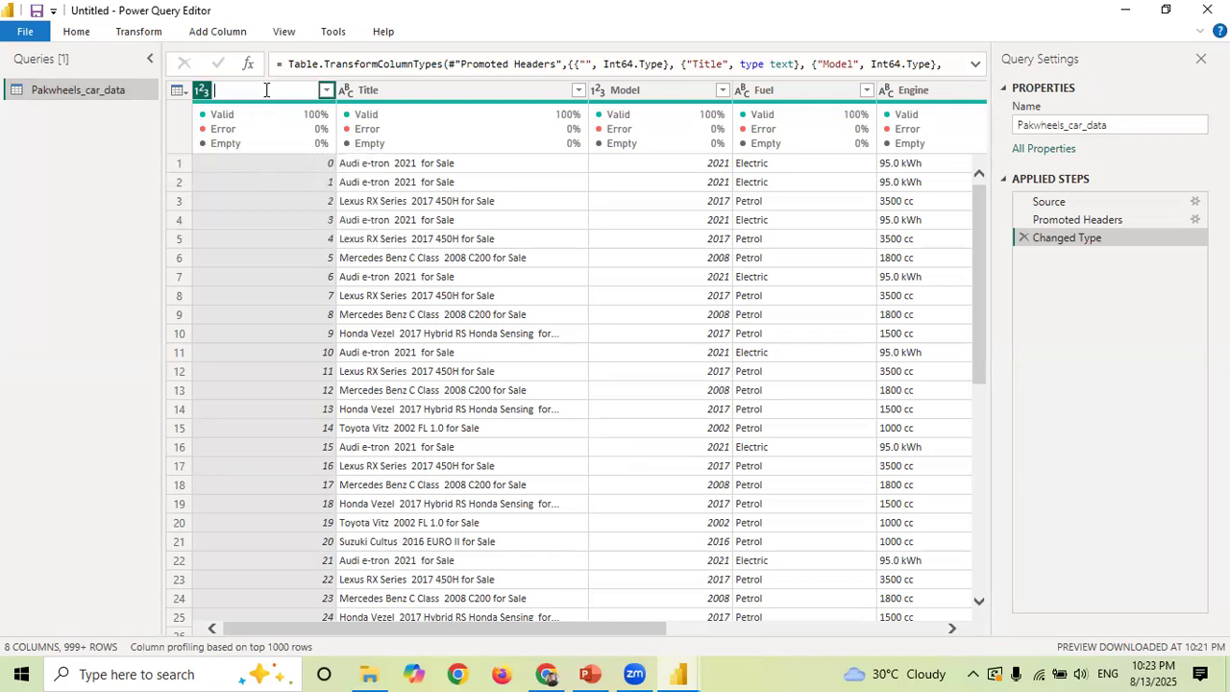
pyautogui.write('Index')
pyautogui.press('Return')
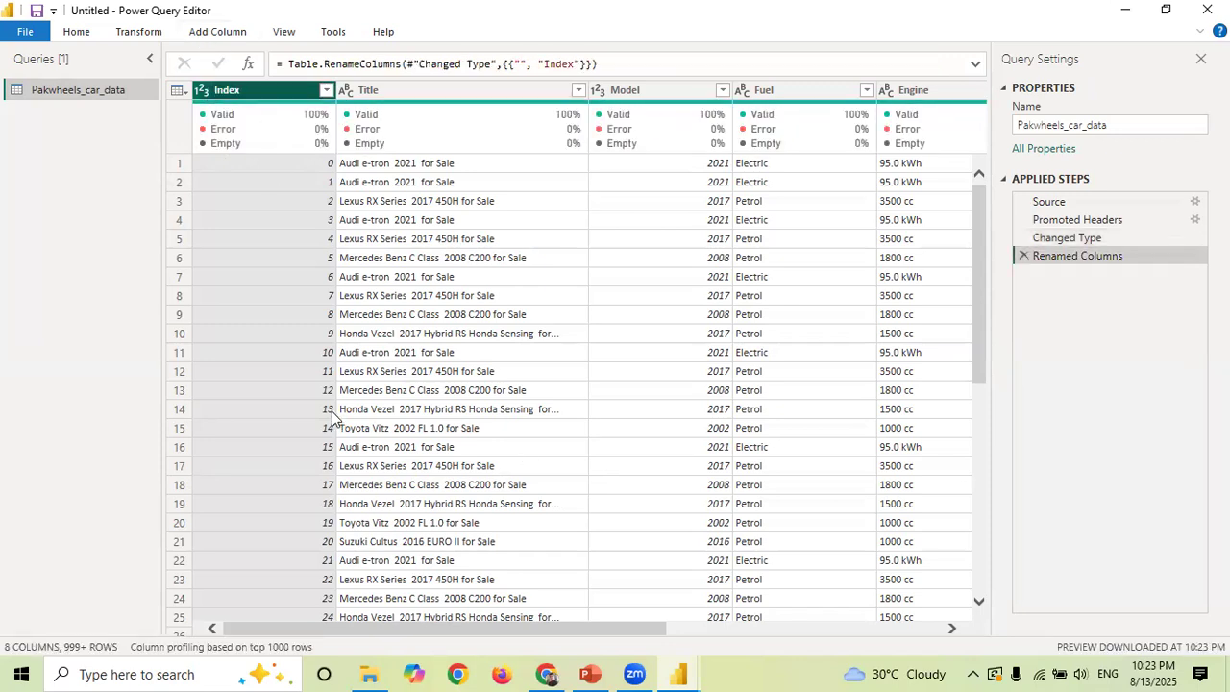
# - Examine the car names in the Title column and the individual year values in the Model column
pyautogui.click(413, 92)
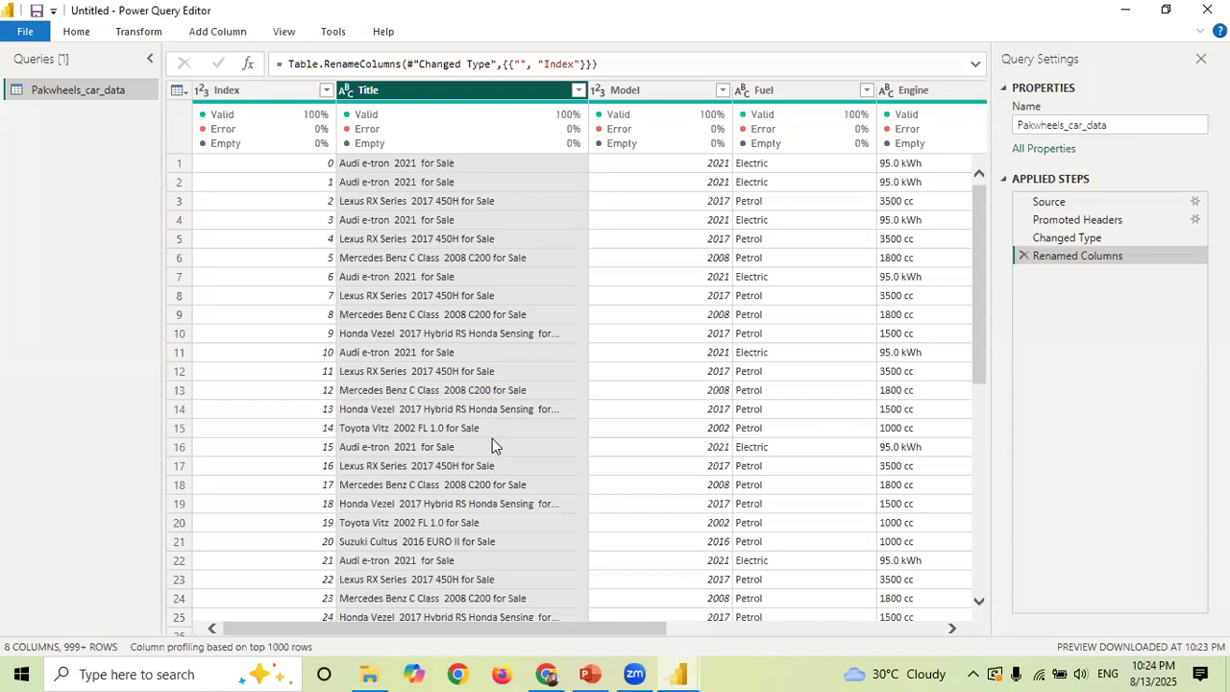
pyautogui.moveTo(978, 223); pyautogui.dragTo(875, 47)
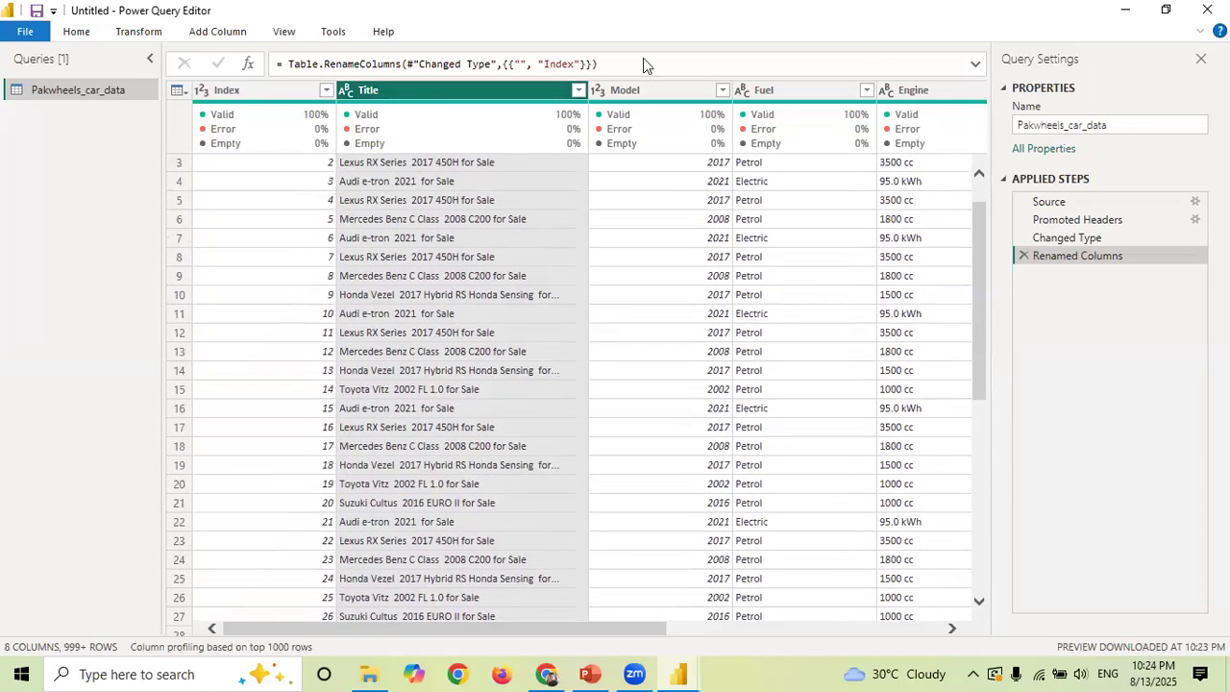
pyautogui.moveTo(975, 210); pyautogui.dragTo(968, 178)
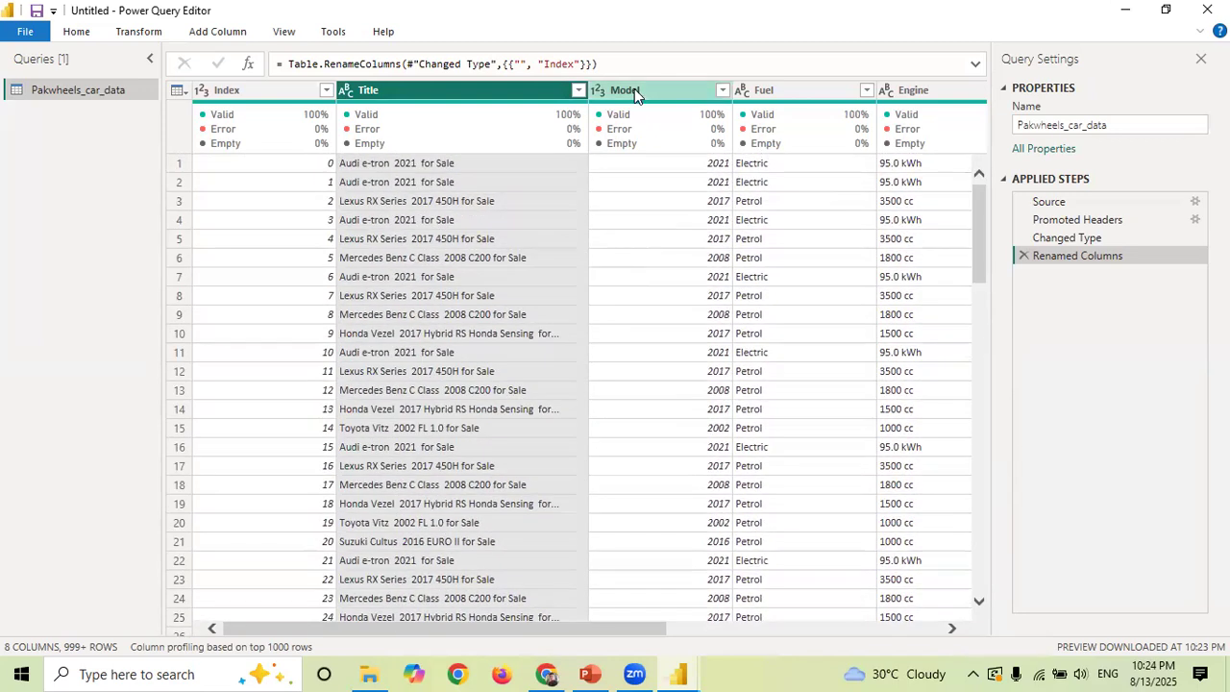
pyautogui.click(634, 88)
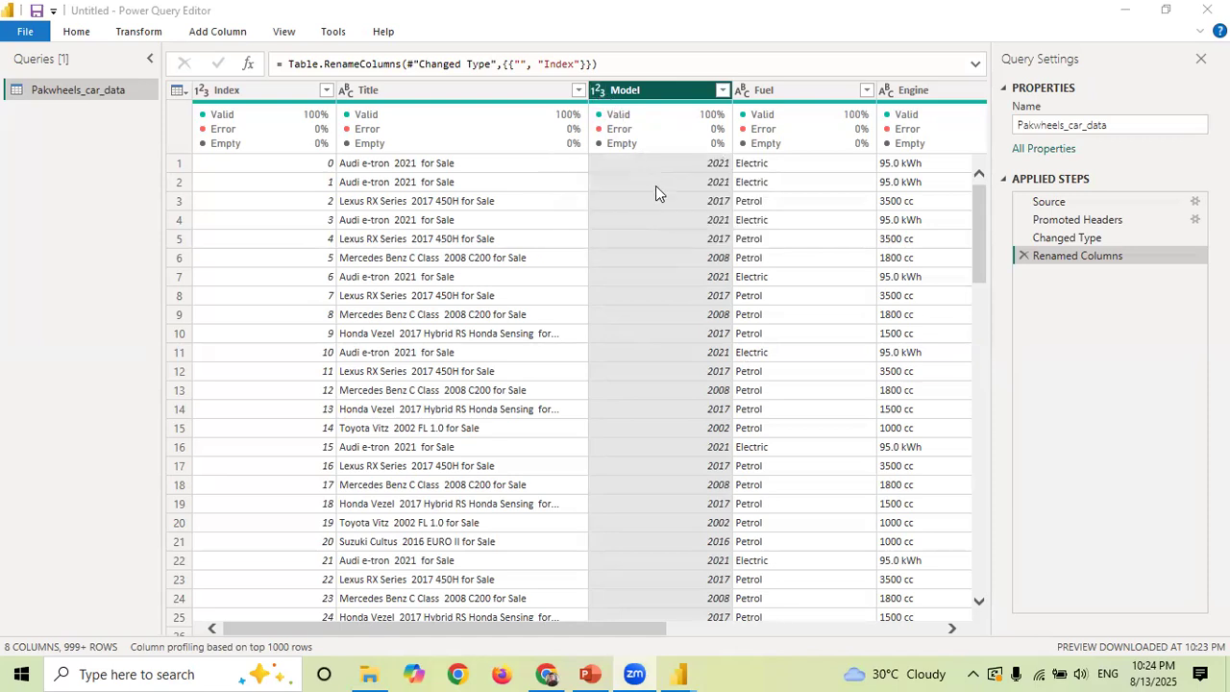
pyautogui.click(694, 167)
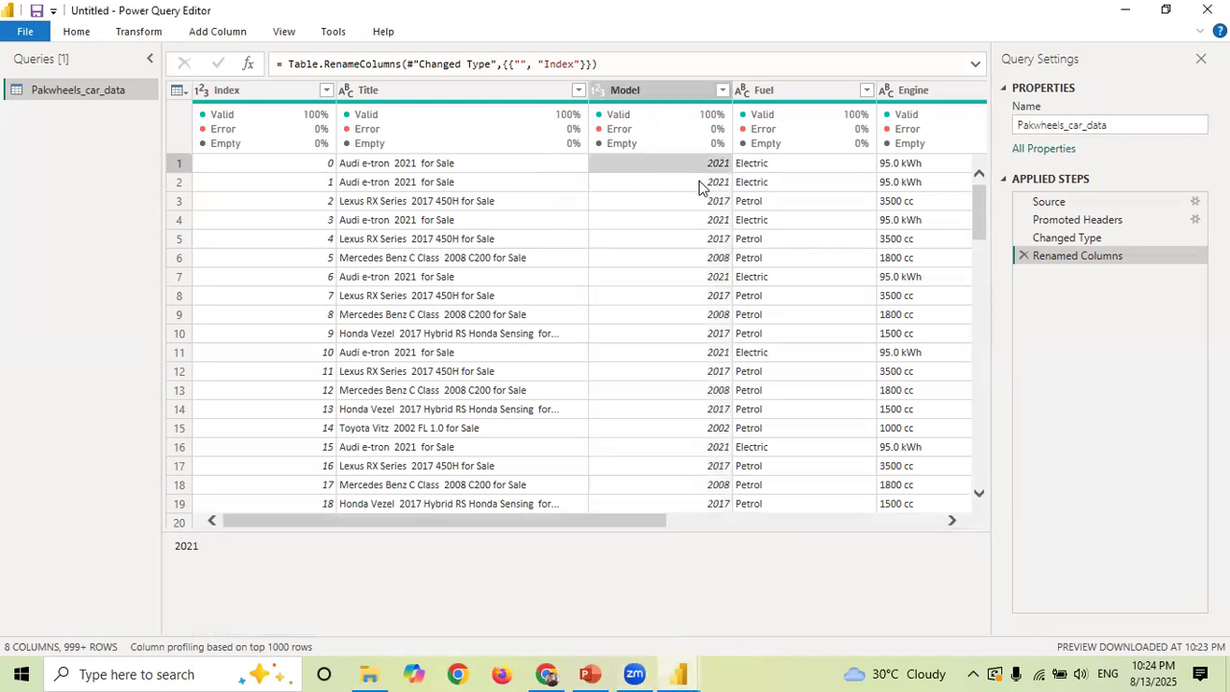
pyautogui.click(700, 185)
pyautogui.click(703, 203)
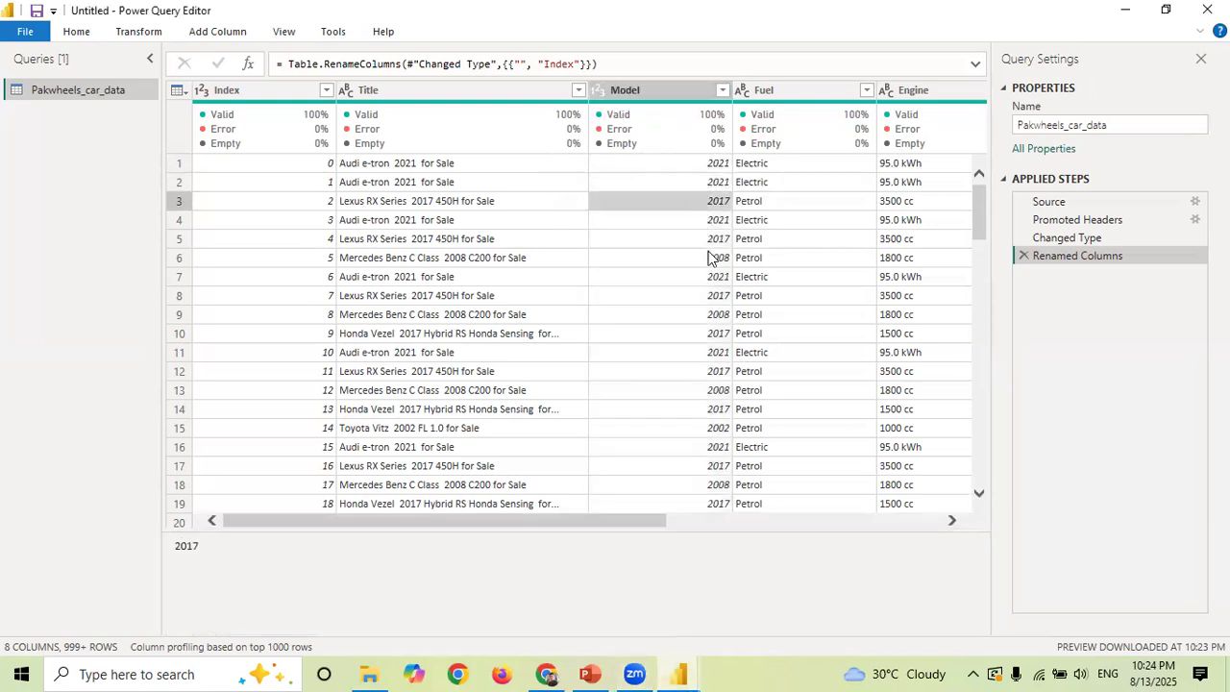
pyautogui.click(710, 259)
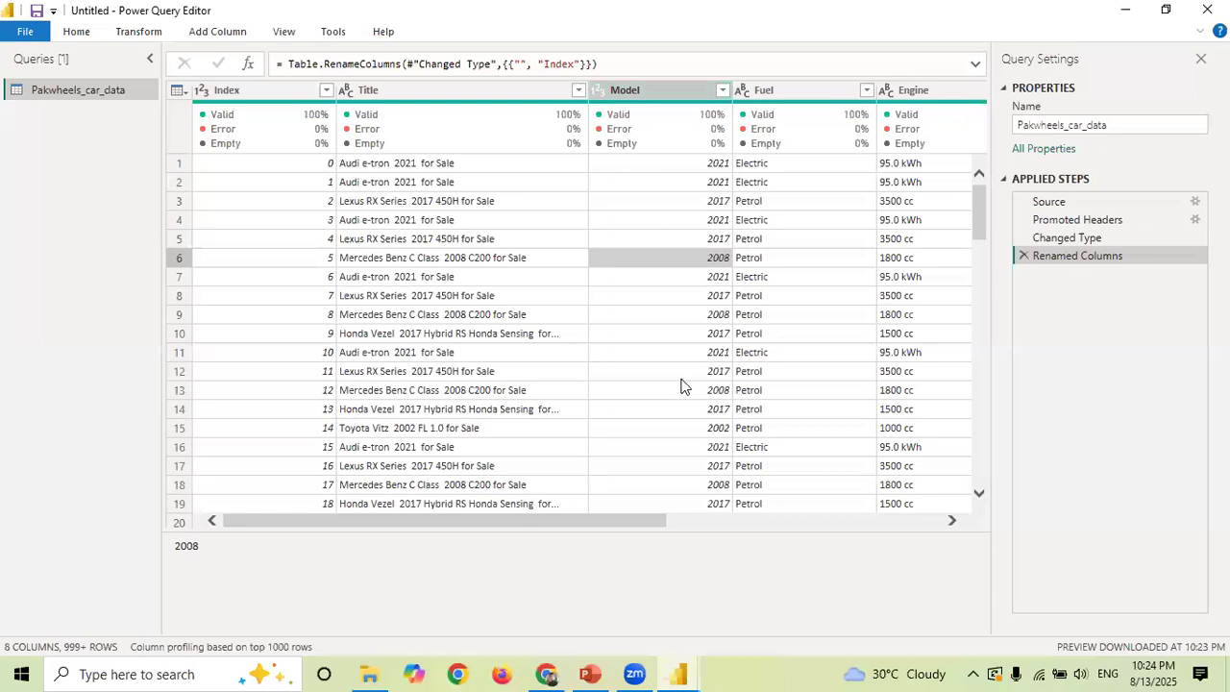
# - Change the Model column's data type to Text
pyautogui.click(671, 90)
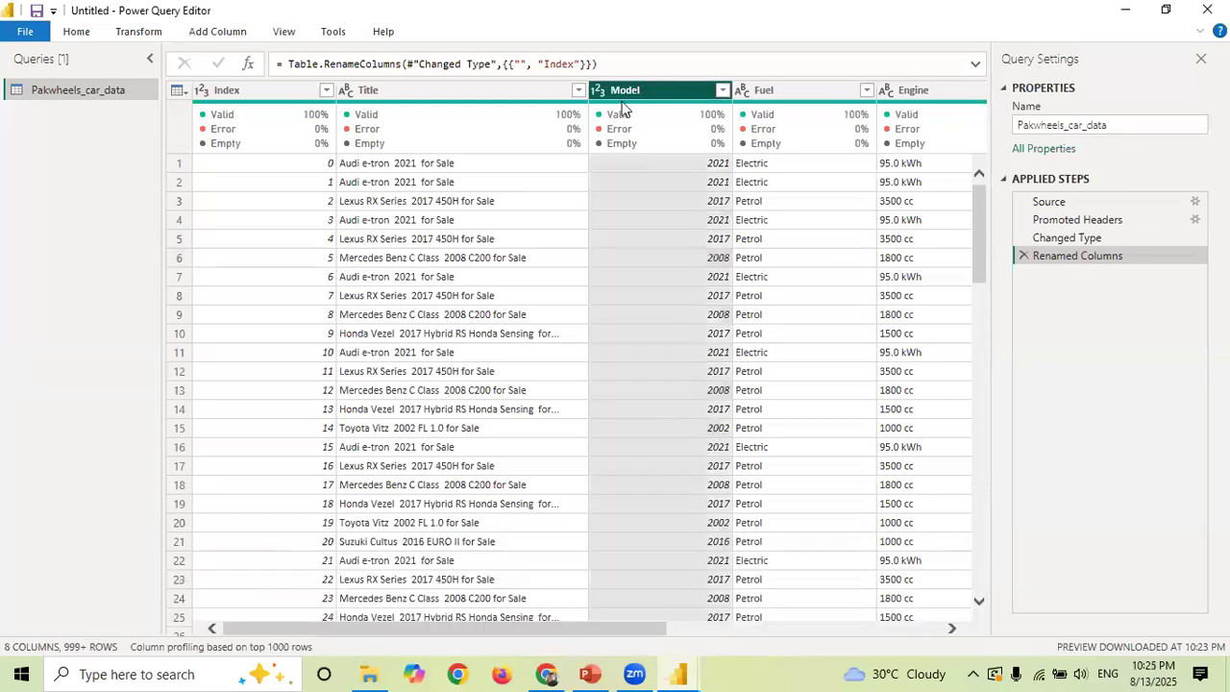
pyautogui.rightClick(641, 91)
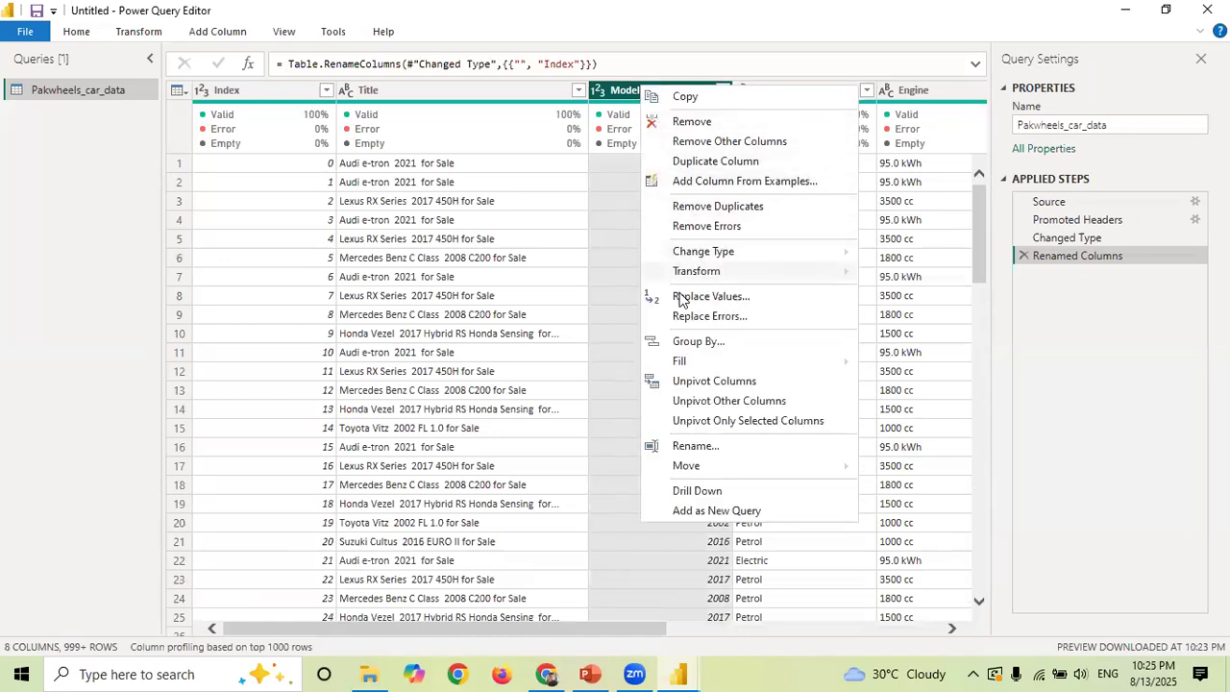
pyautogui.moveTo(711, 259)
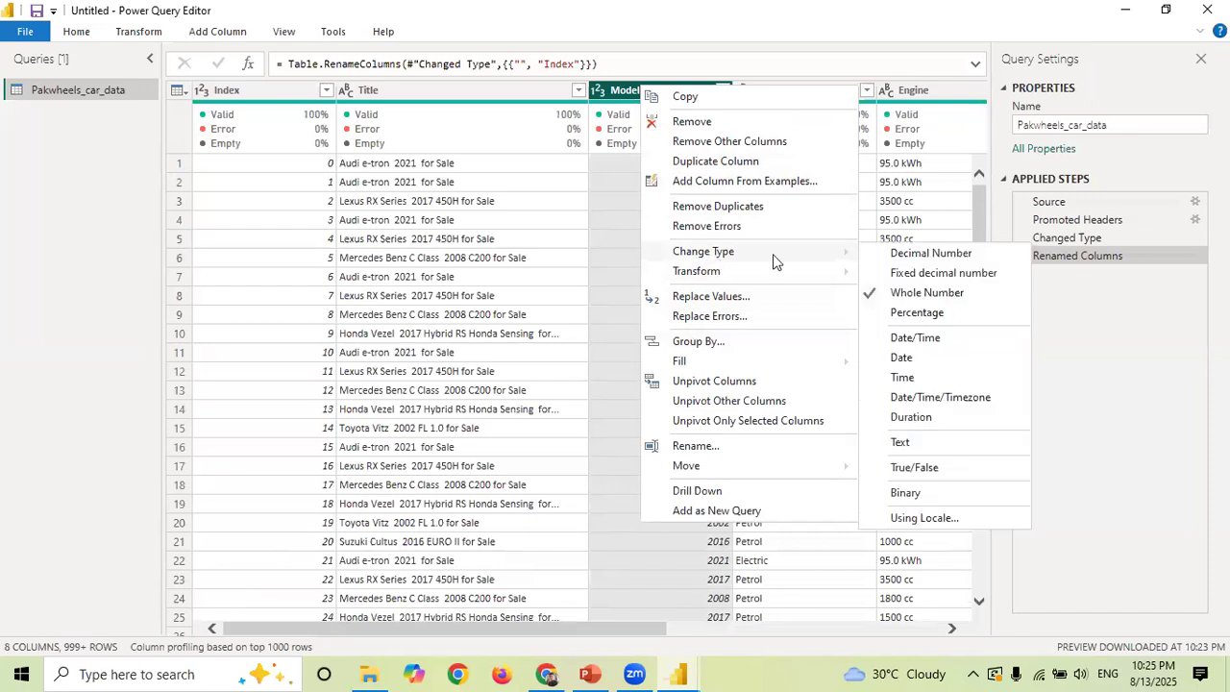
pyautogui.click(900, 441)
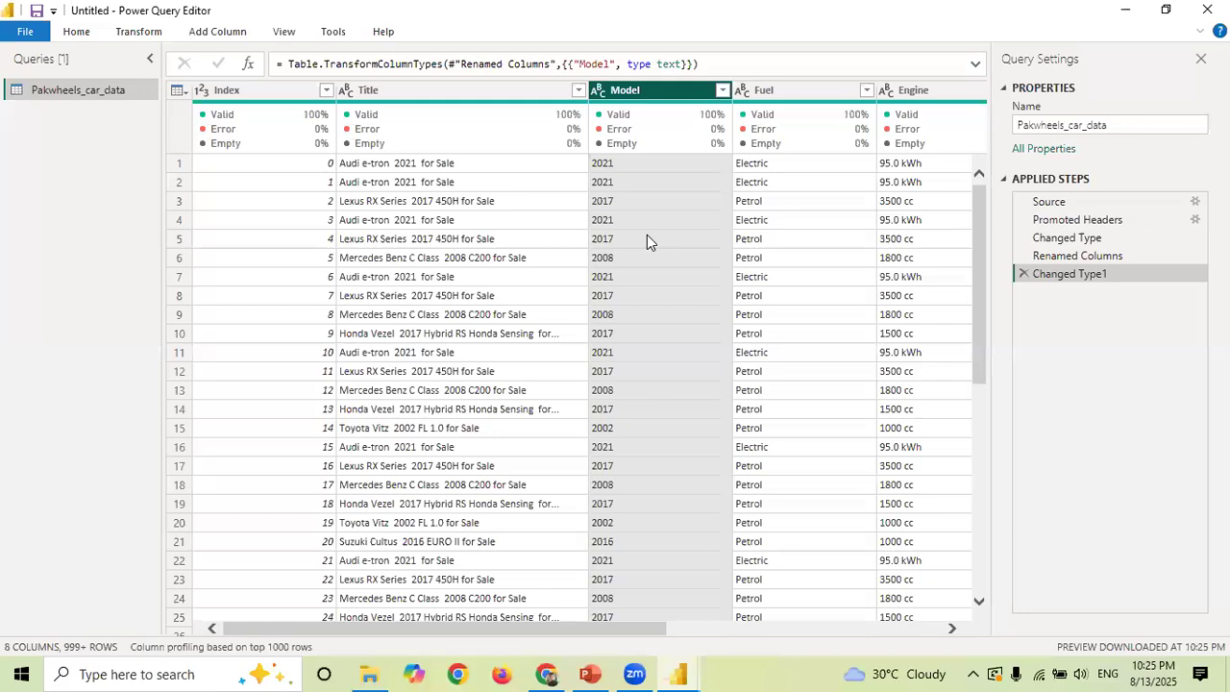
# - Check the individual year values in the Model column after the type change
pyautogui.click(628, 167)
pyautogui.click(627, 183)
pyautogui.click(623, 201)
pyautogui.click(622, 220)
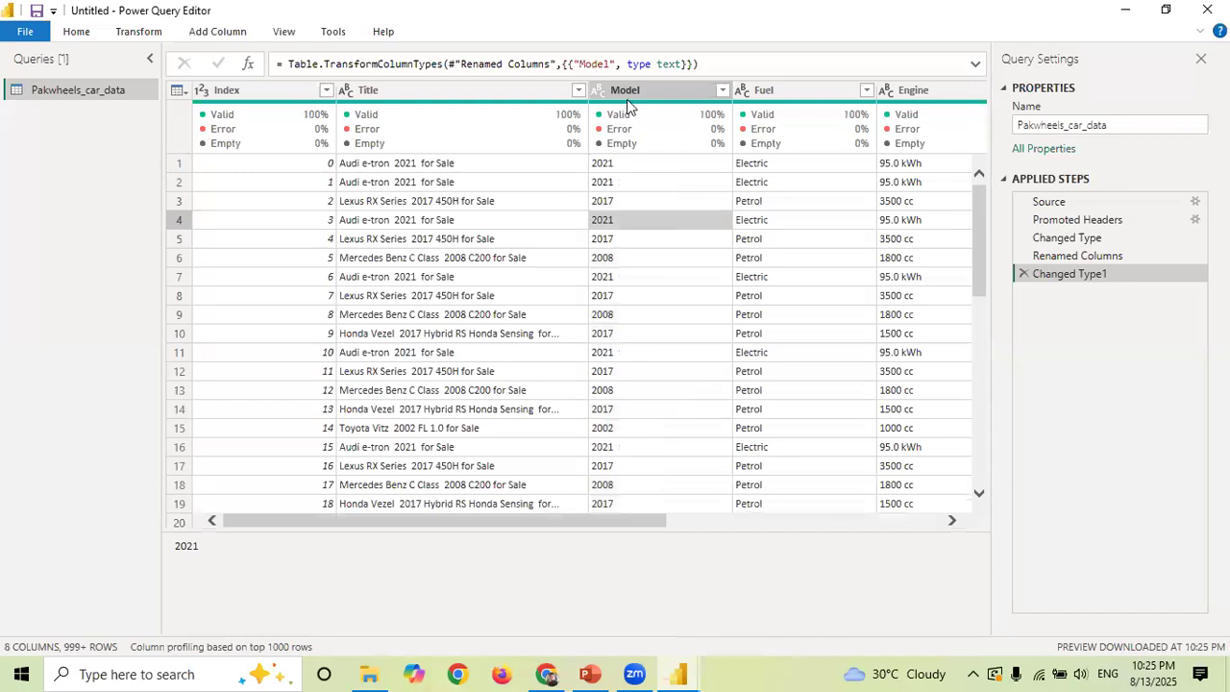
pyautogui.moveTo(642, 123)
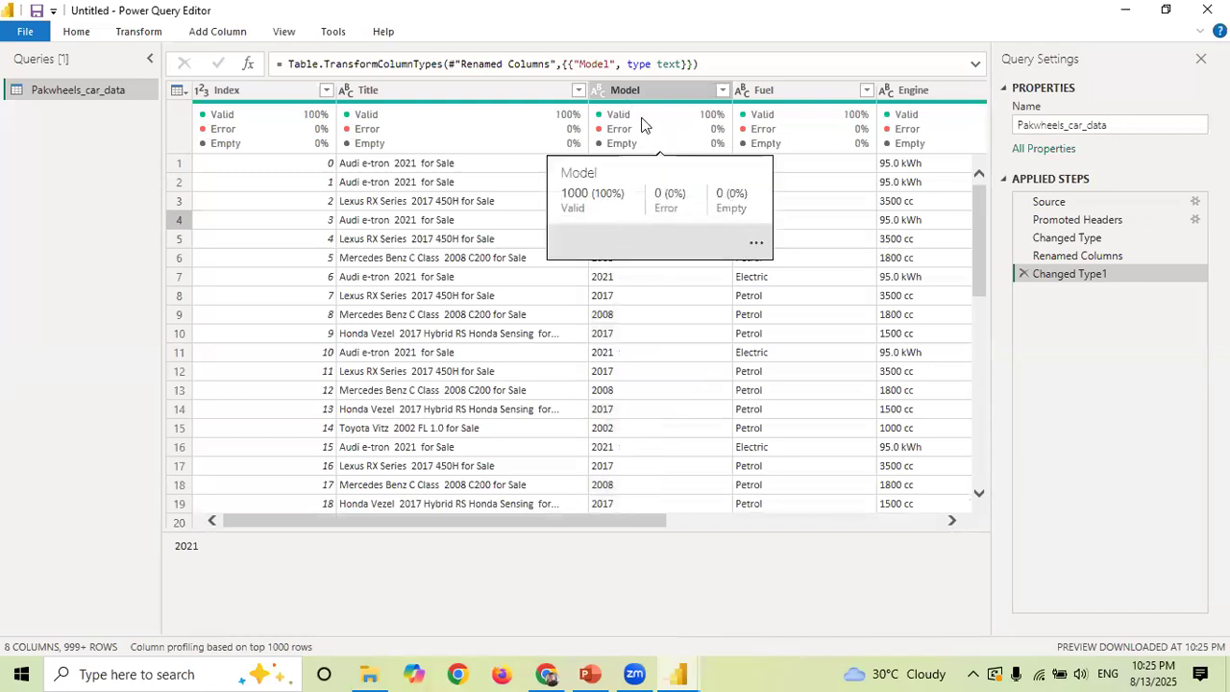
pyautogui.click(640, 91)
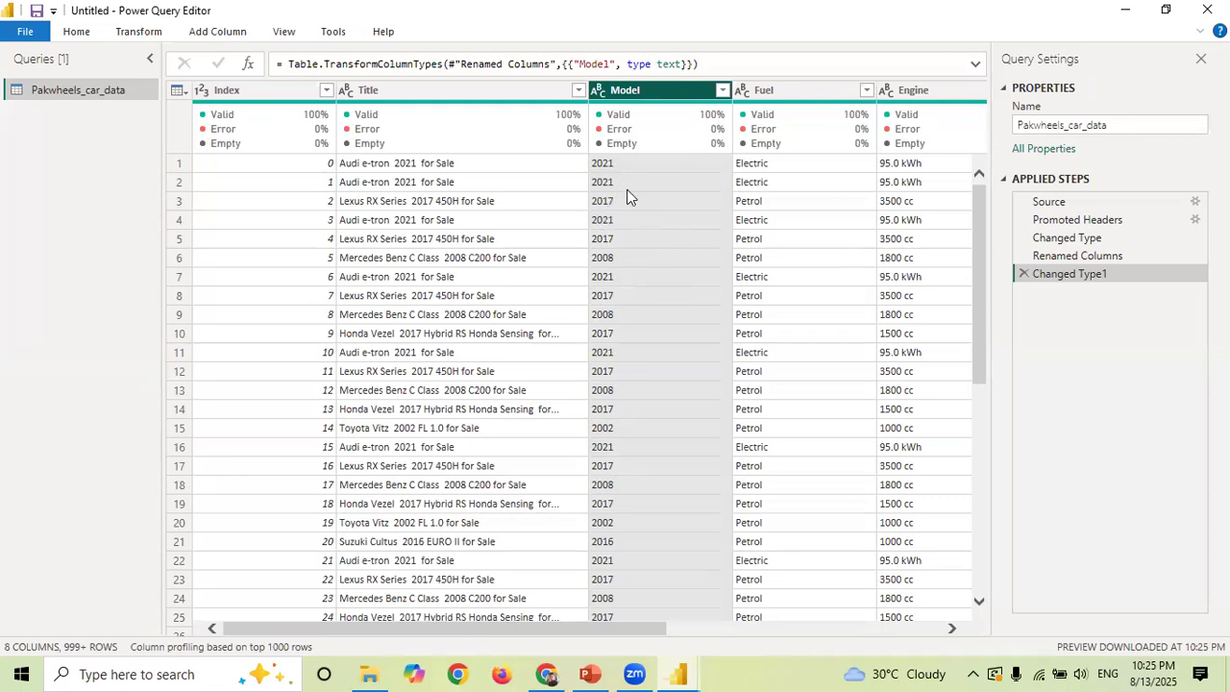
pyautogui.click(615, 167)
pyautogui.click(616, 188)
pyautogui.click(617, 207)
pyautogui.click(616, 224)
pyautogui.click(615, 256)
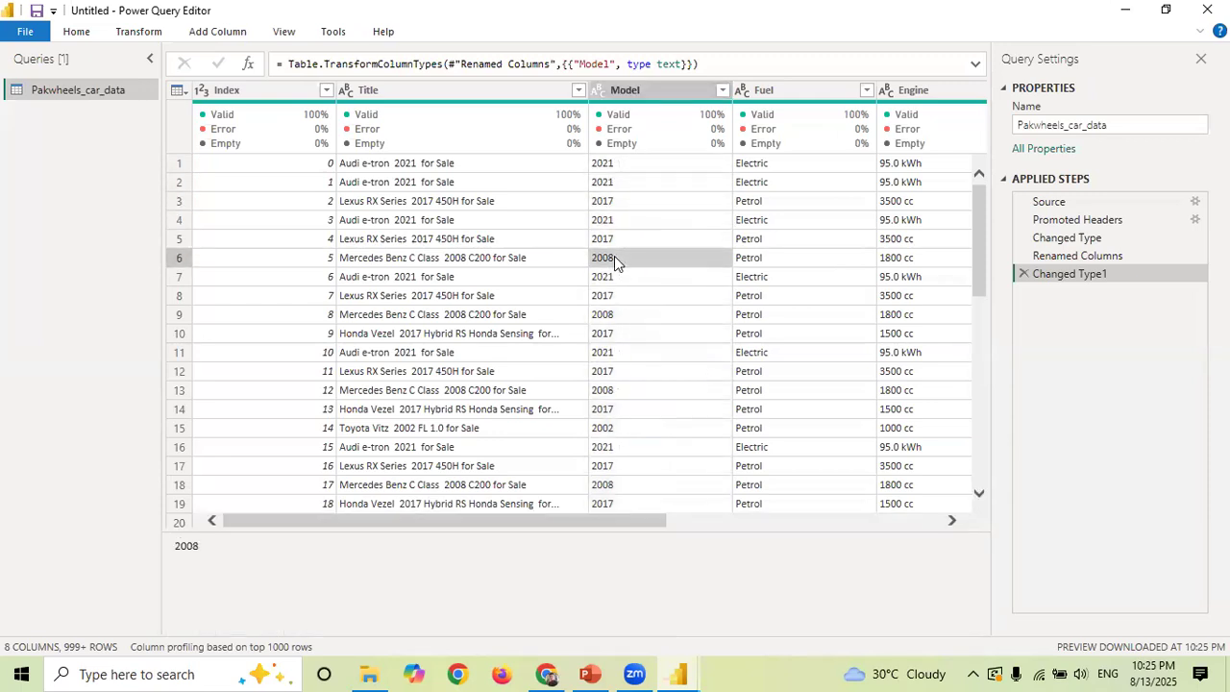
pyautogui.click(669, 164)
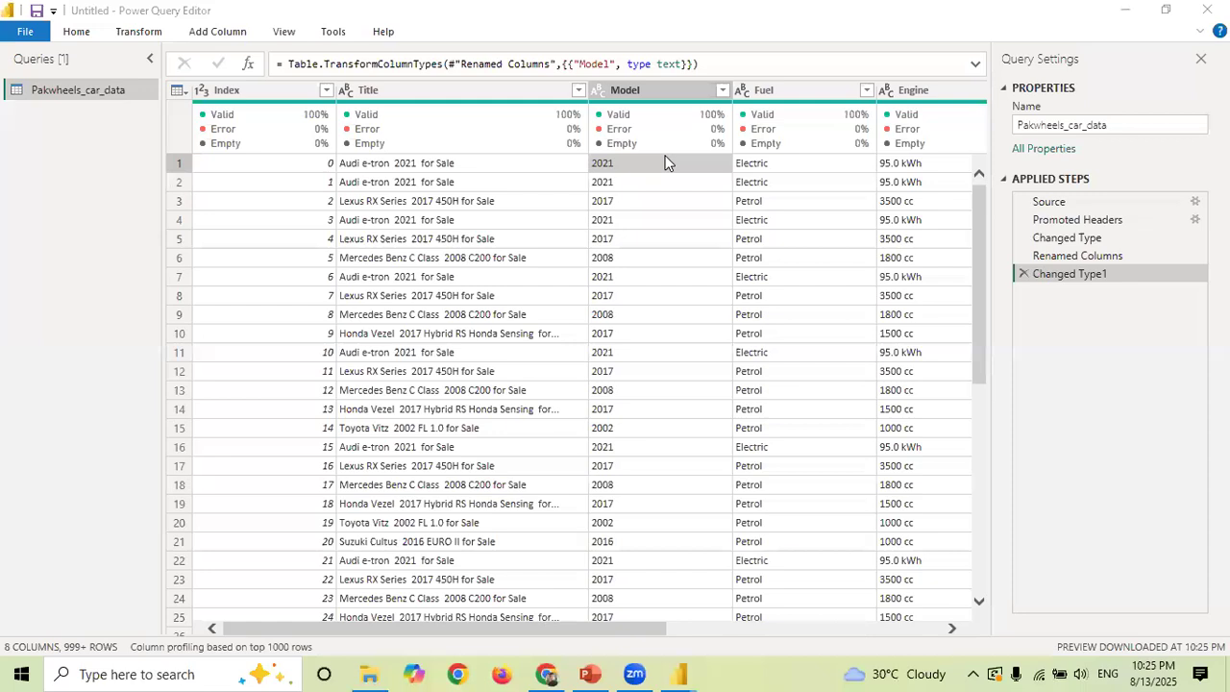
pyautogui.click(635, 89)
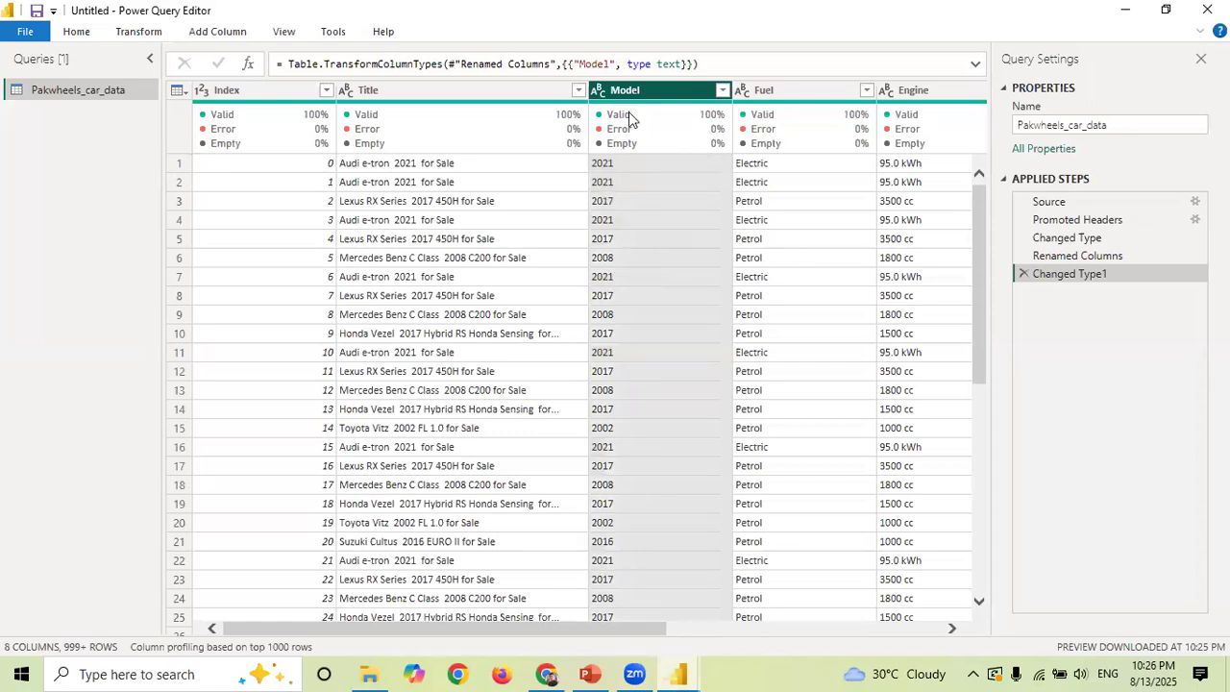
# - Examine the remaining columns up to Price and compare how its lacs and crore values are written
pyautogui.moveTo(618, 627); pyautogui.dragTo(684, 625)
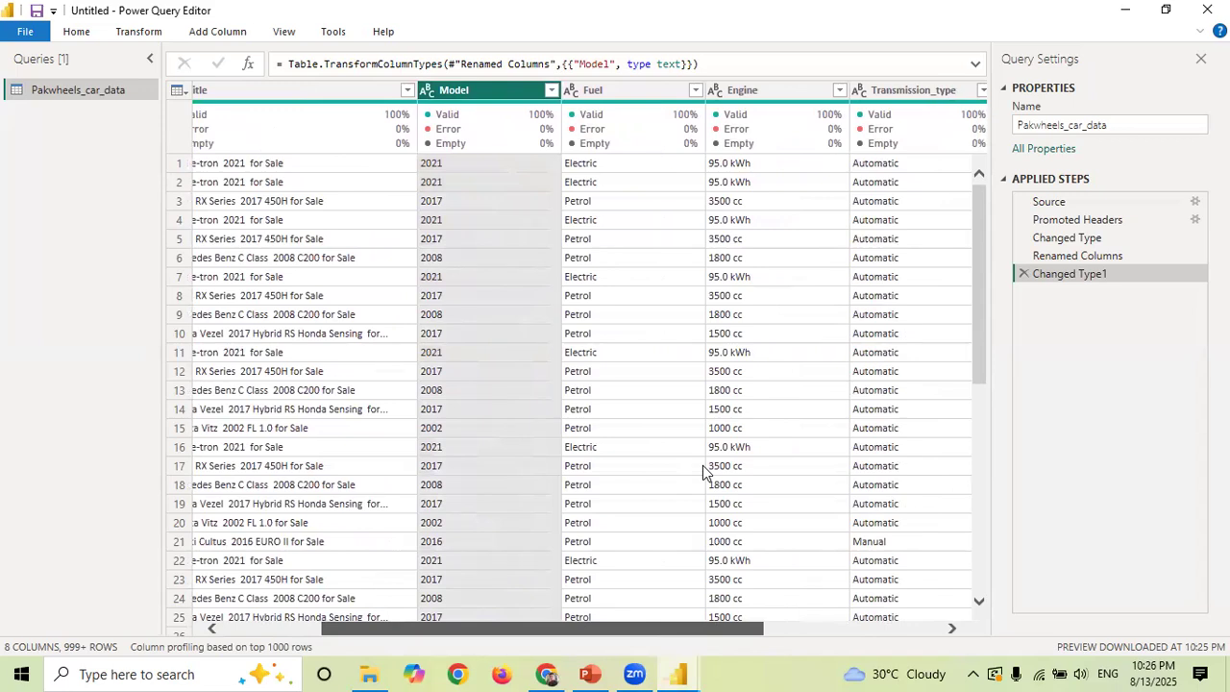
pyautogui.hscroll(1, 703, 470)
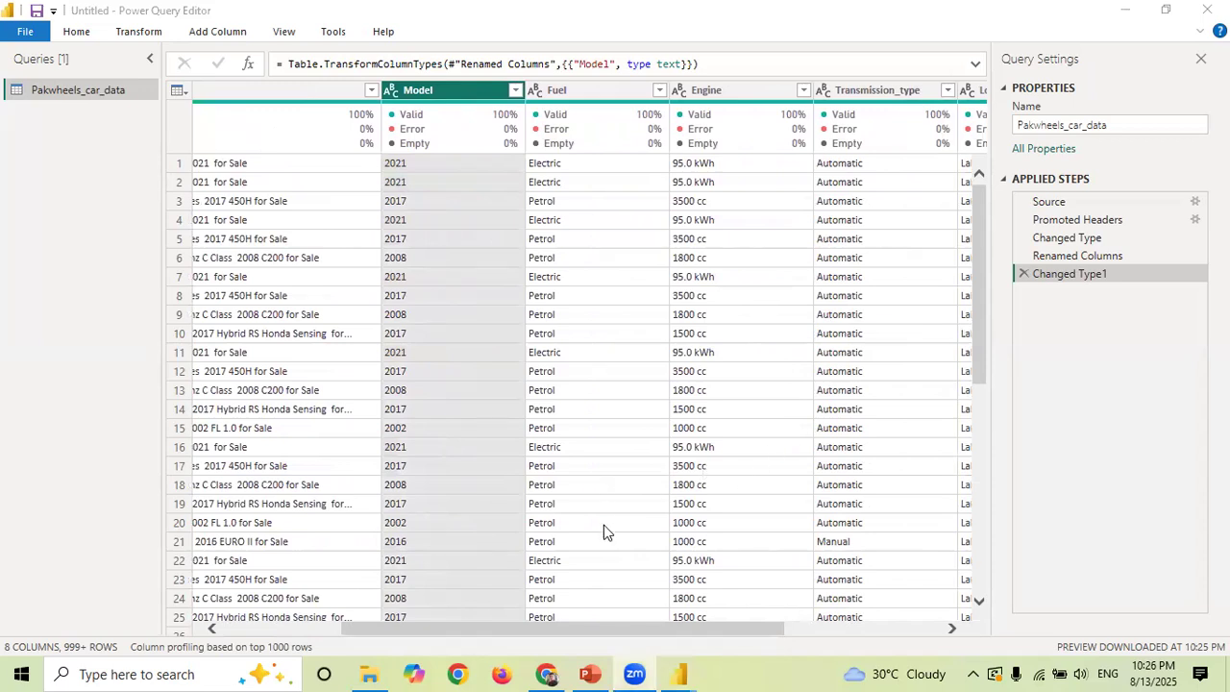
pyautogui.moveTo(709, 629); pyautogui.dragTo(878, 596)
pyautogui.click(880, 96)
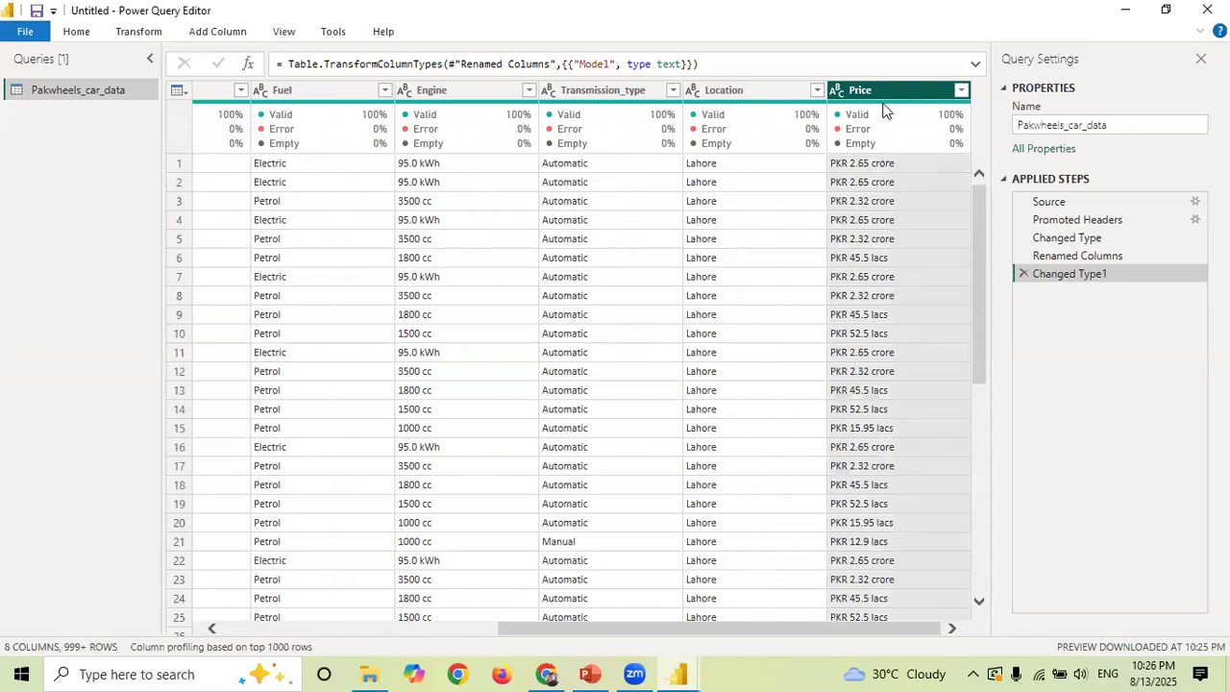
pyautogui.moveTo(883, 107)
pyautogui.click(882, 257)
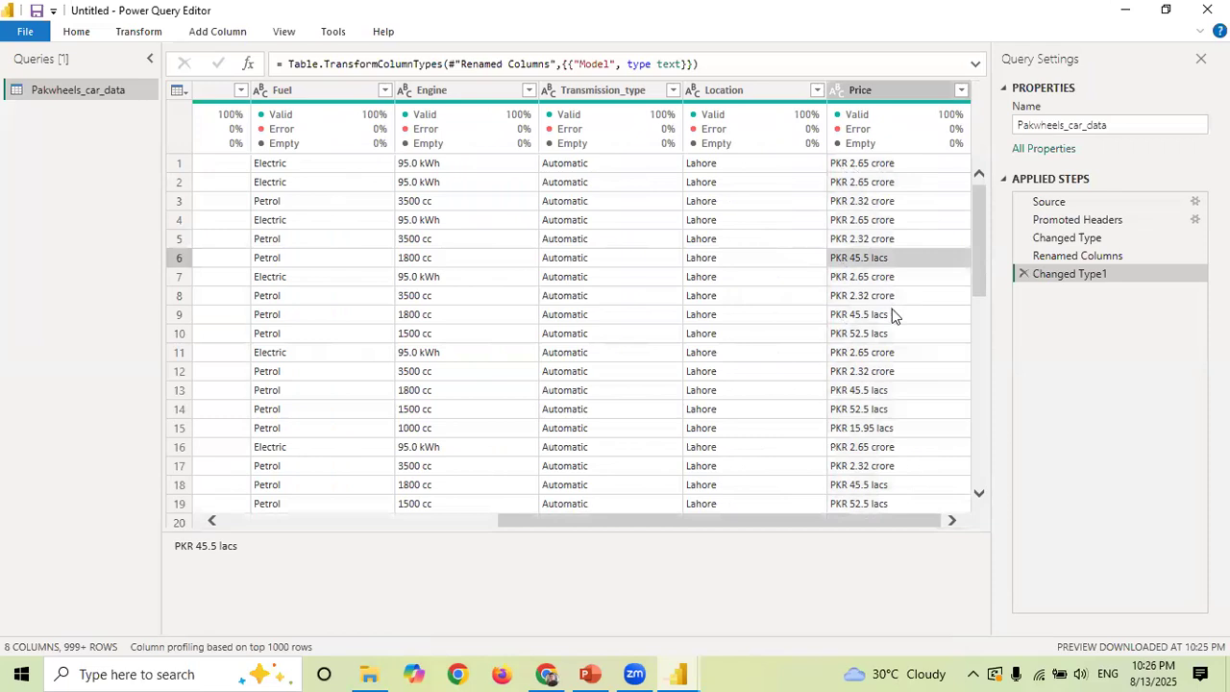
pyautogui.click(891, 317)
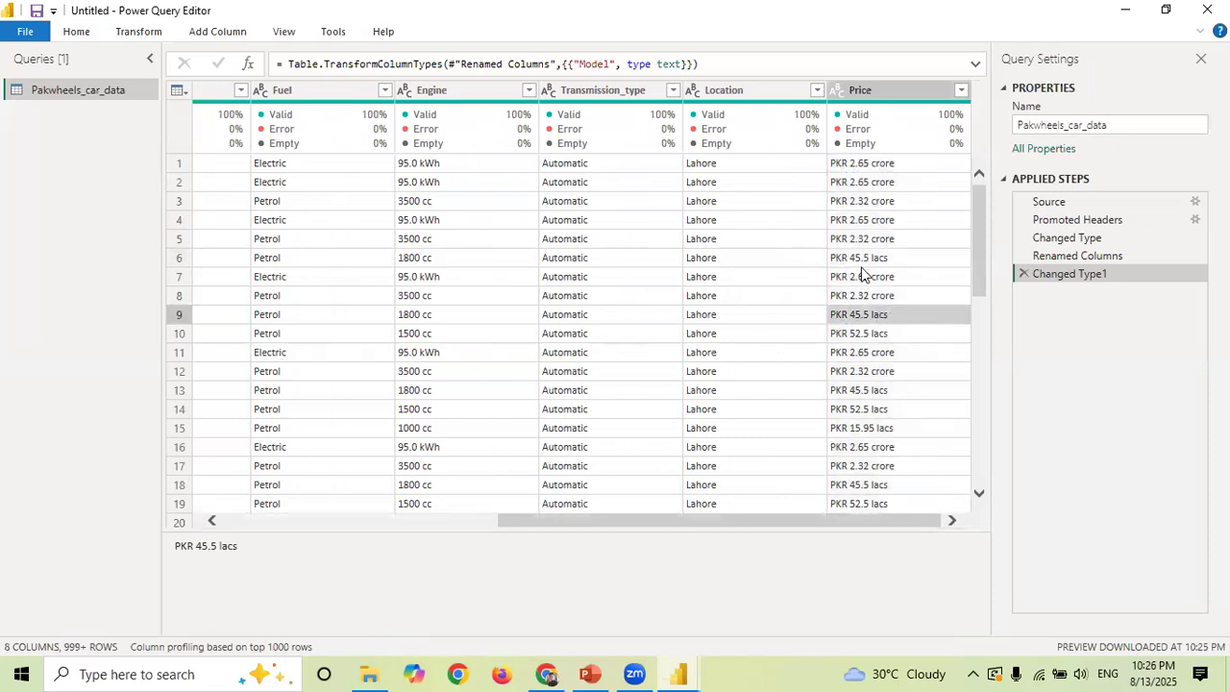
pyautogui.click(884, 166)
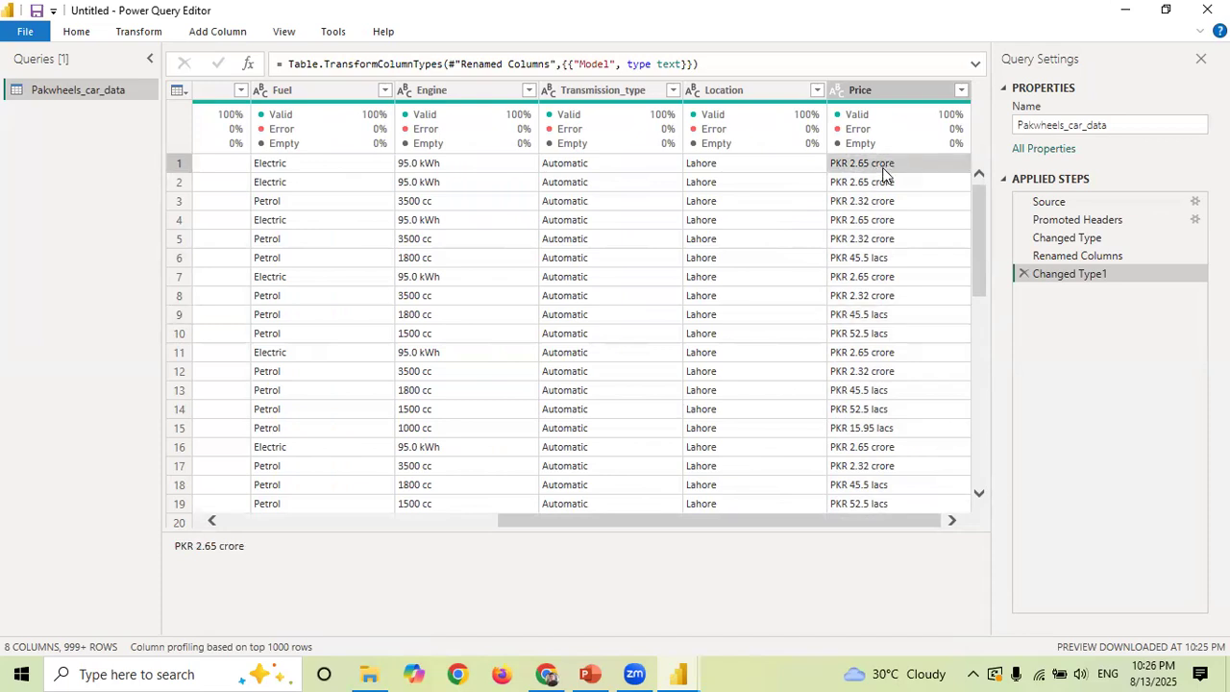
# - Launch Paint with a blank canvas
pyautogui.press('super')
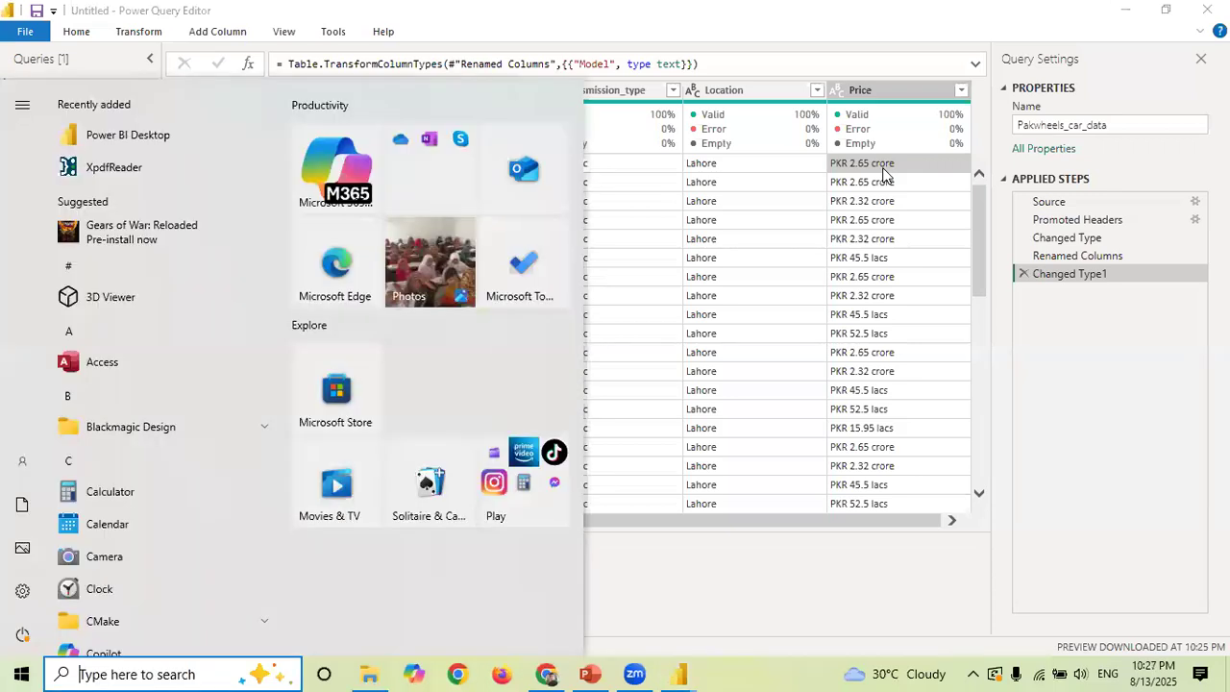
pyautogui.write('paint')
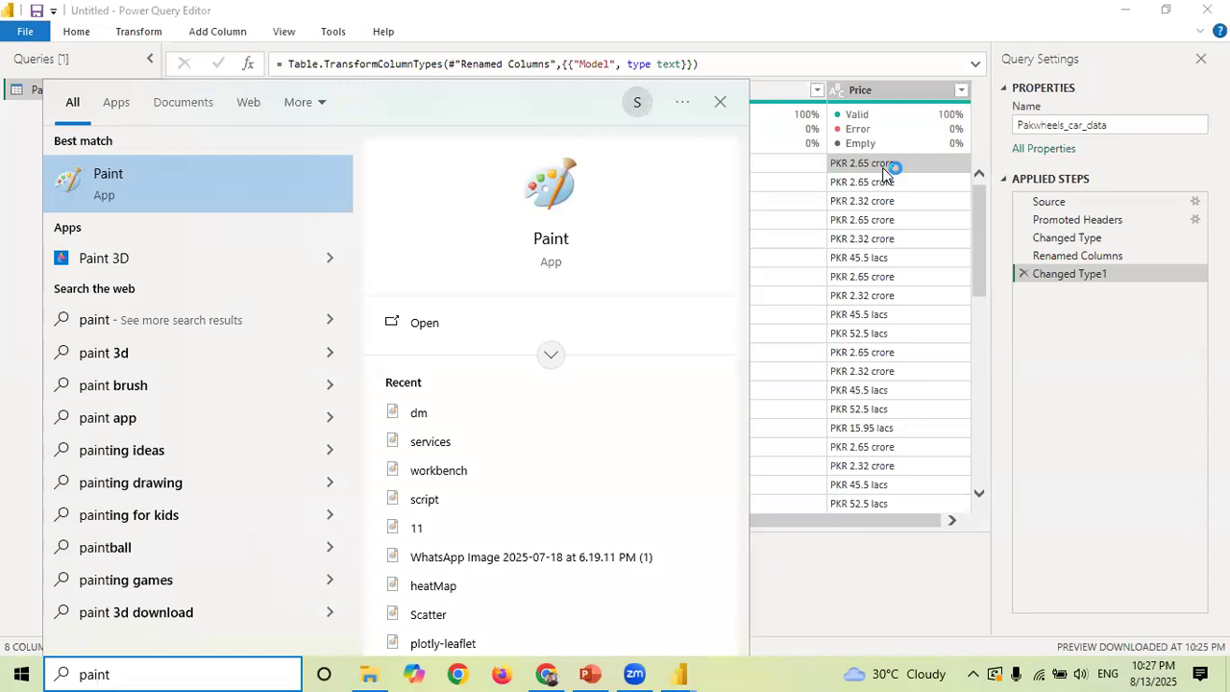
pyautogui.press('Return')
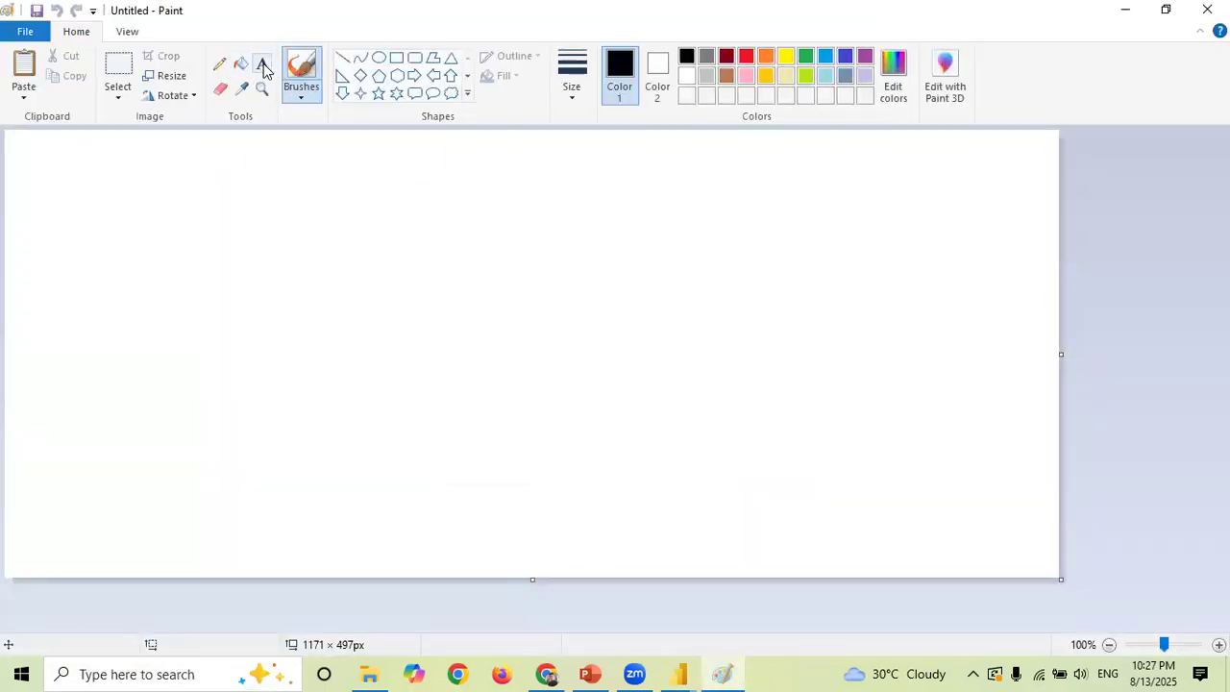
# - Write the sample prices "PKR 12.5 lacs" and "PKR 4.5 crores" on two lines in the upper part of the canvas
pyautogui.click(263, 64)
pyautogui.click(262, 206)
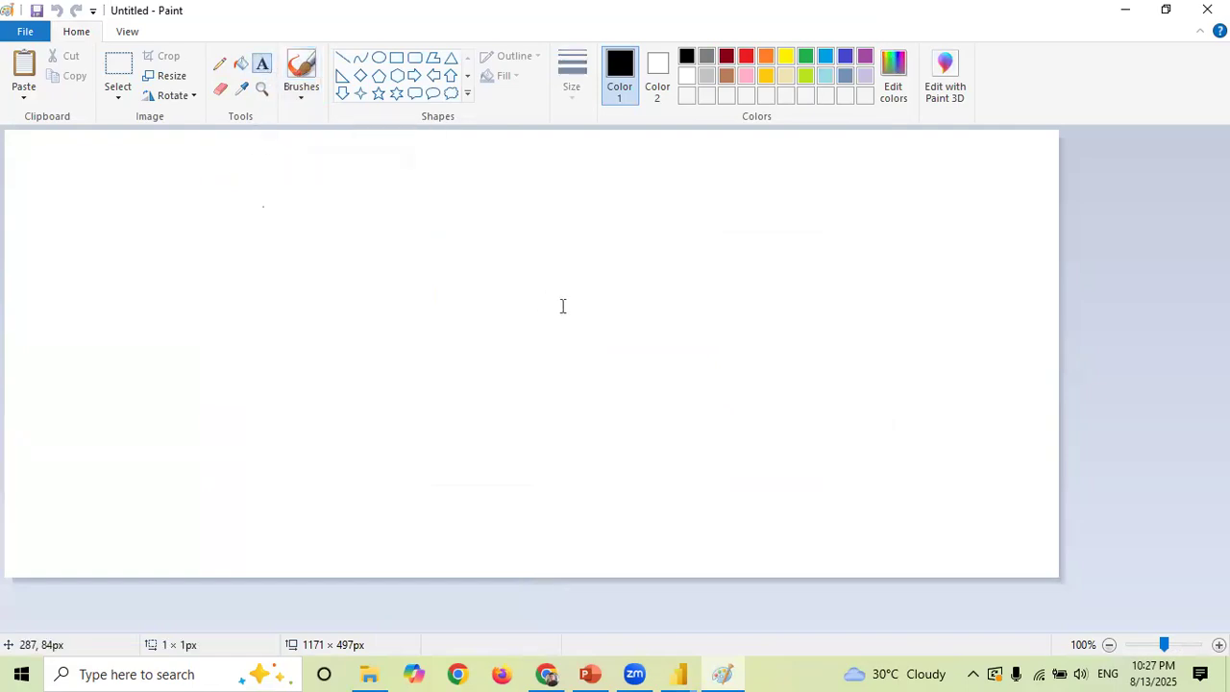
pyautogui.write('P')
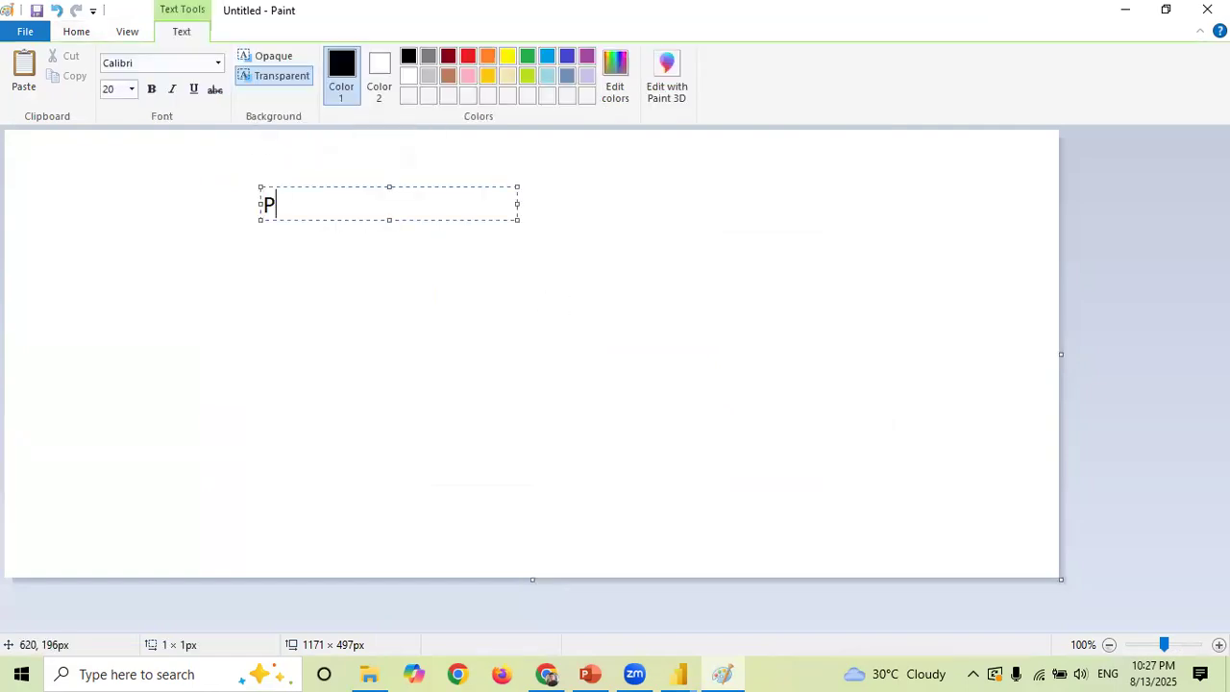
pyautogui.write('KR 12.5 lacs')
pyautogui.press('Return')
pyautogui.write('PKR 4.5 ')
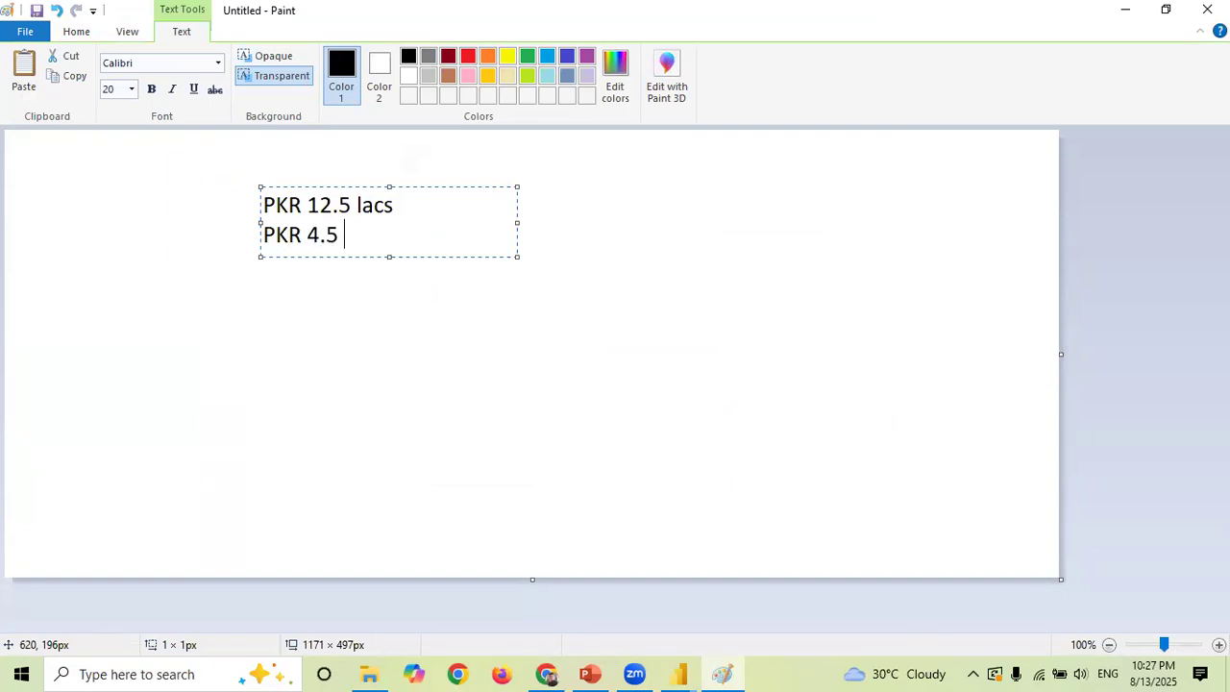
pyautogui.write('crores')
pyautogui.click(490, 339)
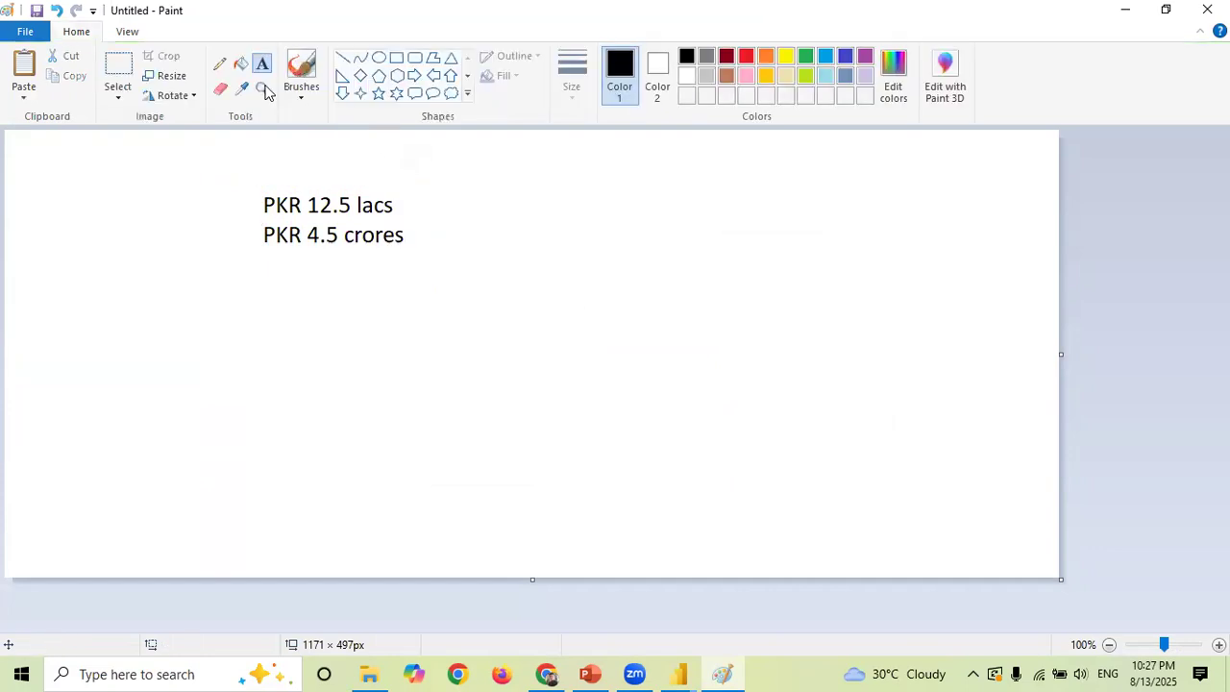
# - Sketch three short placeholder lines below the sample prices and frame the whole list with a rectangle
pyautogui.click(219, 63)
pyautogui.moveTo(308, 277)
pyautogui.mouseDown()
pyautogui.moveTo(359, 276)
pyautogui.moveTo(396, 329)
pyautogui.mouseUp()
pyautogui.click(396, 57)
pyautogui.moveTo(243, 159); pyautogui.dragTo(440, 425)
pyautogui.click(497, 367)
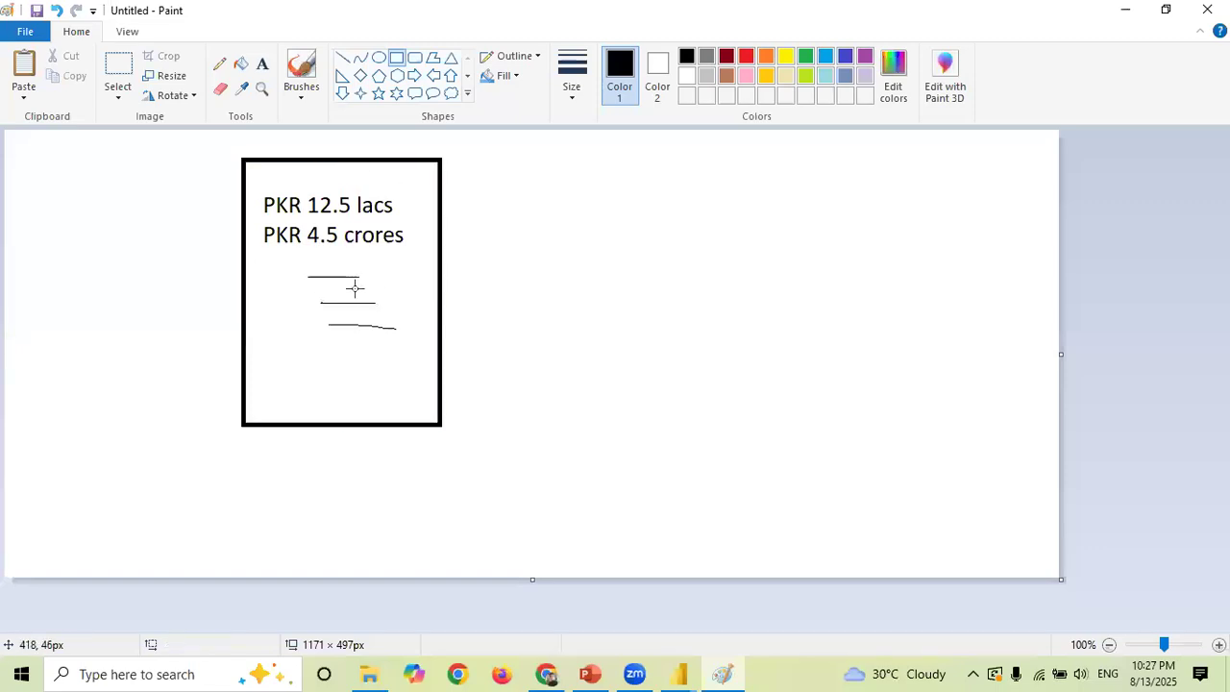
# - Circle the words lacs and crores and the PKR prefixes in the sample prices with the pencil
pyautogui.click(219, 64)
pyautogui.moveTo(382, 173)
pyautogui.mouseDown()
pyautogui.moveTo(357, 214)
pyautogui.moveTo(392, 211)
pyautogui.moveTo(404, 182)
pyautogui.moveTo(350, 252)
pyautogui.moveTo(409, 252)
pyautogui.moveTo(395, 226)
pyautogui.mouseUp()
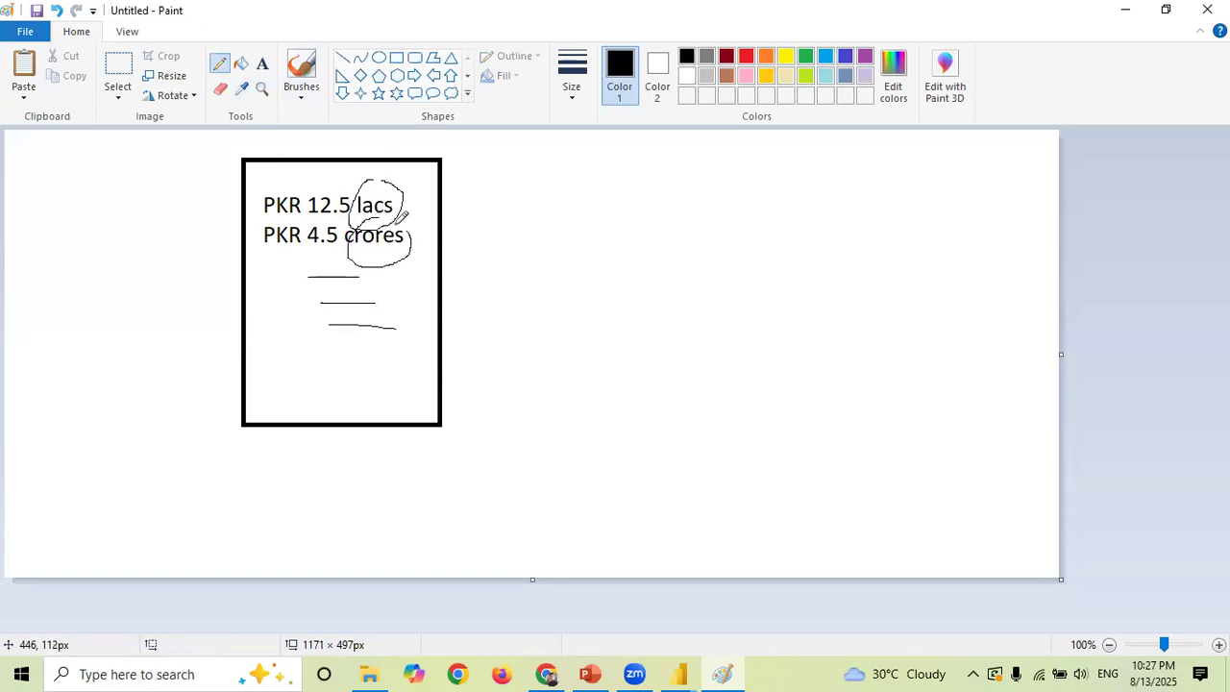
pyautogui.moveTo(272, 182)
pyautogui.mouseDown()
pyautogui.moveTo(265, 219)
pyautogui.moveTo(288, 253)
pyautogui.moveTo(312, 225)
pyautogui.moveTo(306, 193)
pyautogui.mouseUp()
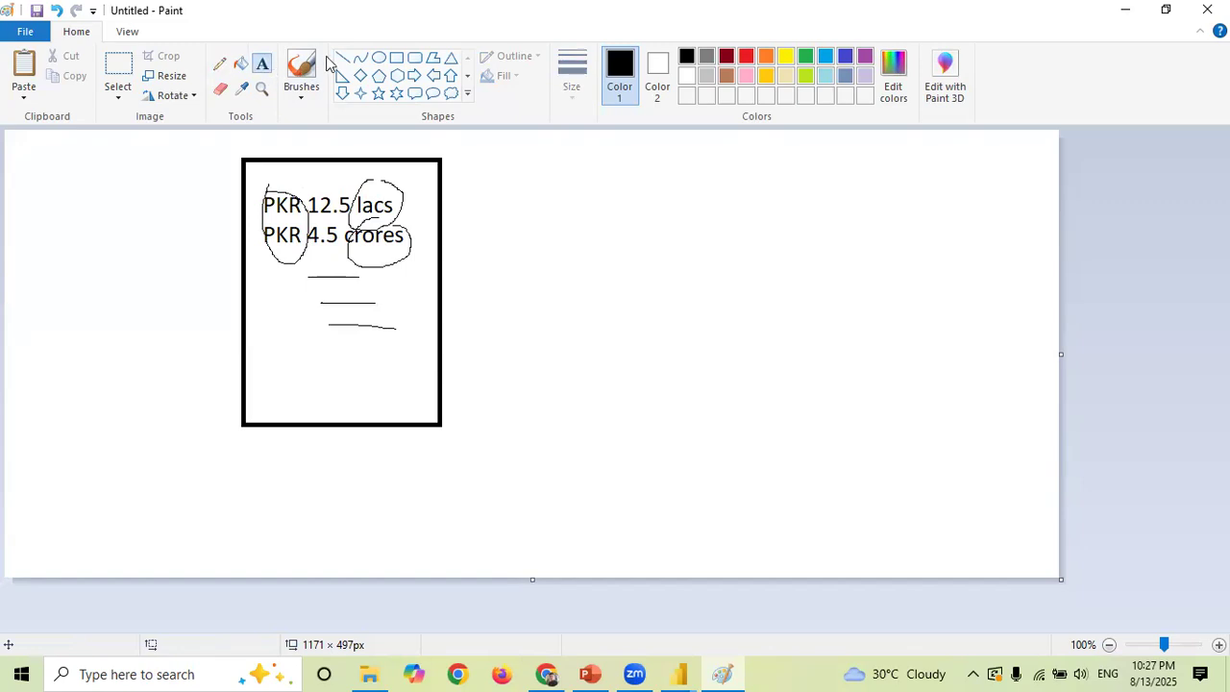
# - Draw a second, taller rectangle on the canvas beside the framed list of sample prices
pyautogui.click(396, 57)
pyautogui.moveTo(542, 155); pyautogui.dragTo(737, 494)
pyautogui.click(807, 338)
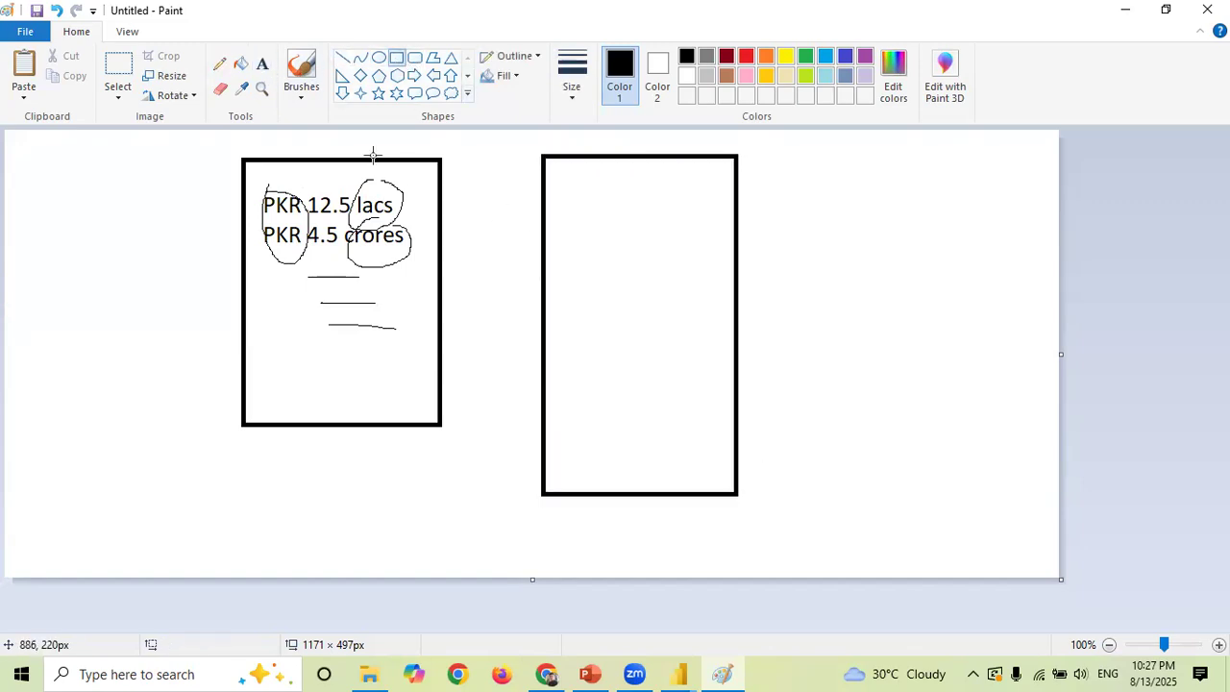
# - Write the numeric values 12500000 and 45000000 on two lines near the top of the second rectangle
pyautogui.click(263, 67)
pyautogui.click(565, 173)
pyautogui.write('12.')
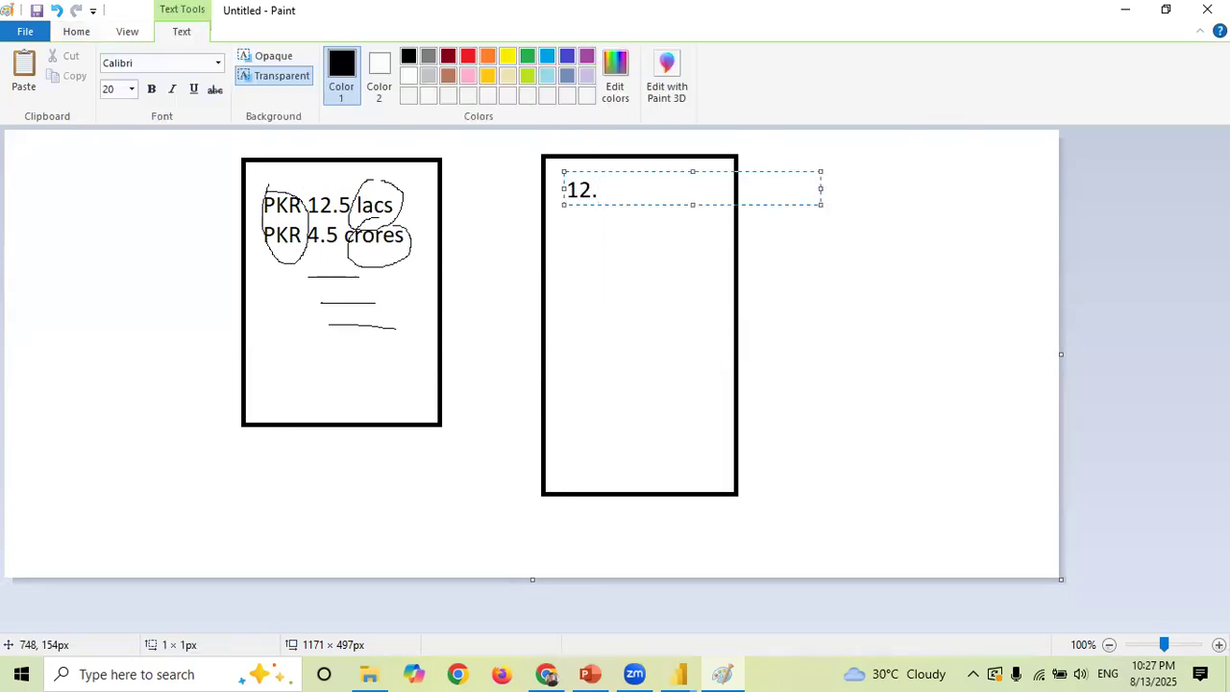
pyautogui.press('BackSpace')
pyautogui.write('500000')
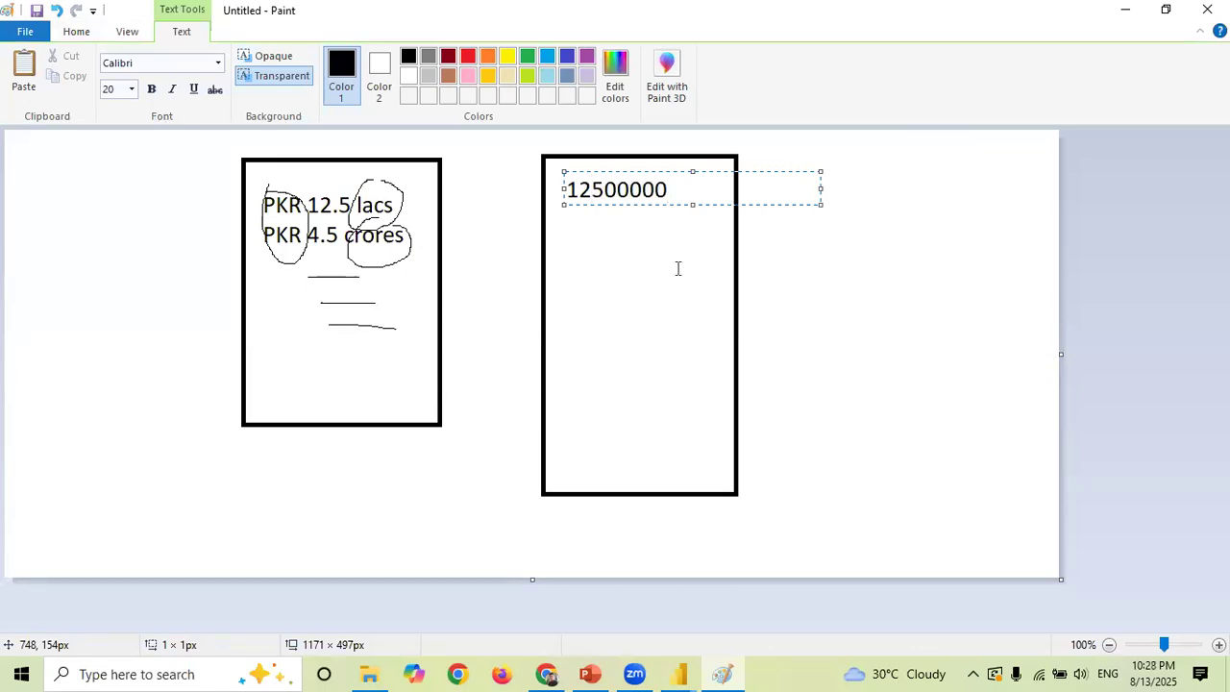
pyautogui.press('Return')
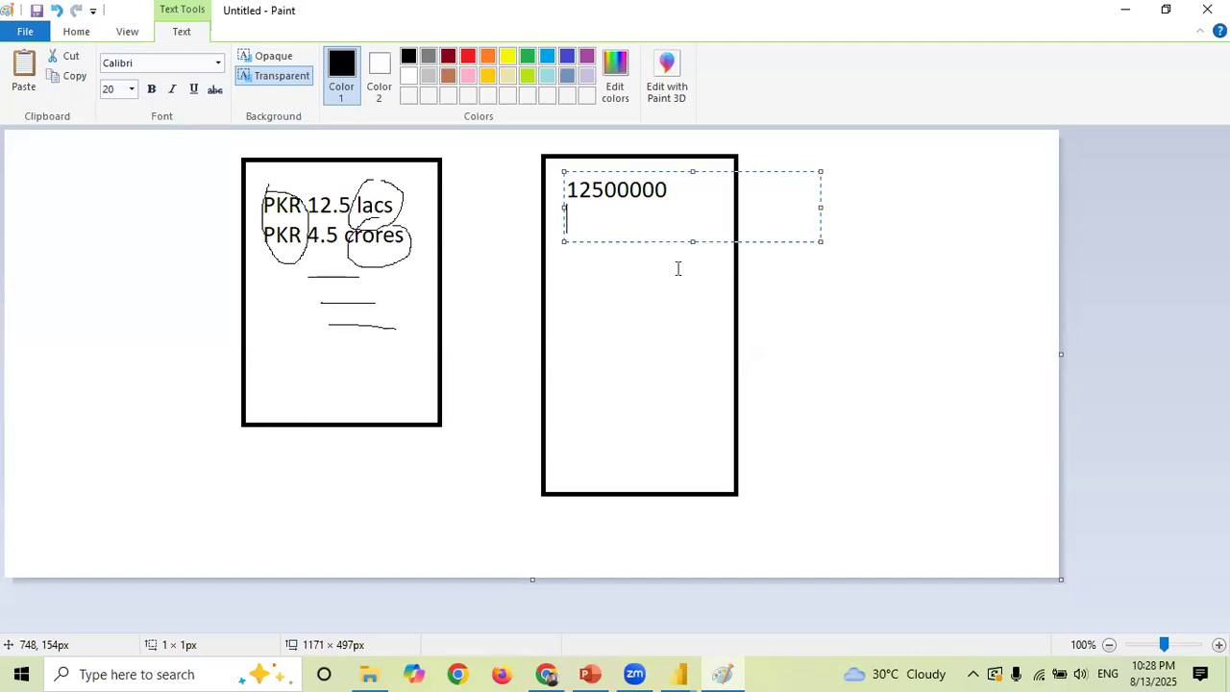
pyautogui.write('45000000')
pyautogui.click(760, 352)
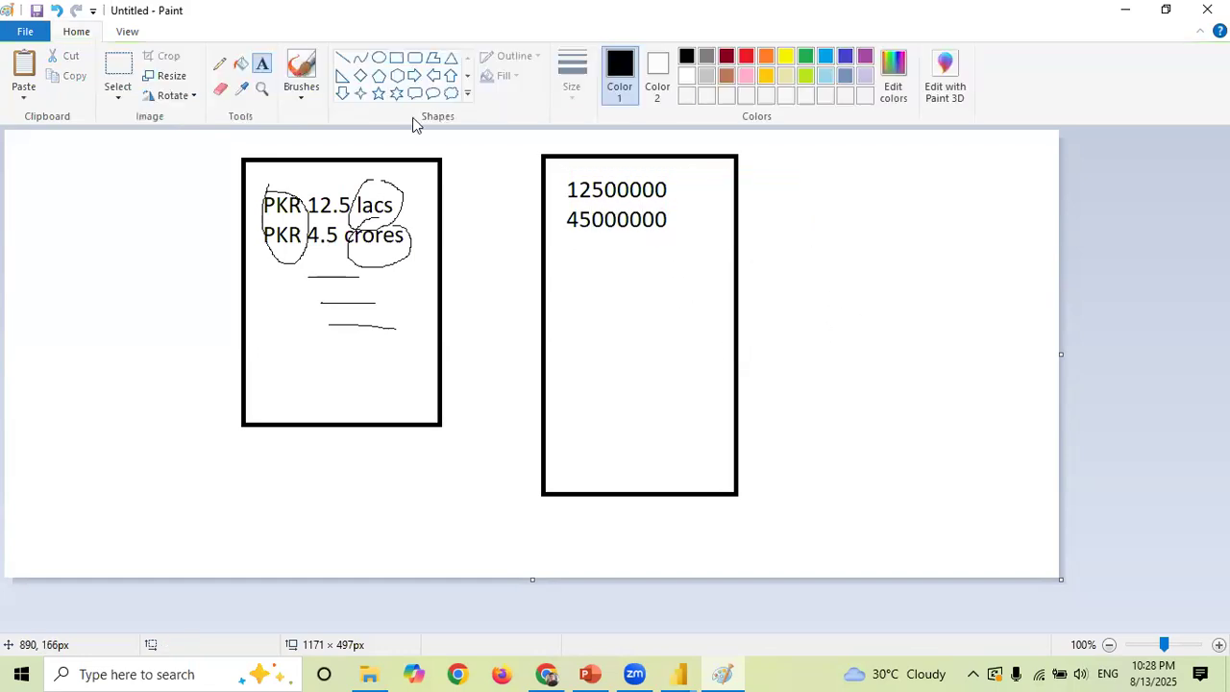
# - Sketch eight short placeholder lines with the pencil below the numeric values in the second rectangle
pyautogui.click(220, 63)
pyautogui.moveTo(591, 256)
pyautogui.mouseDown()
pyautogui.moveTo(639, 256)
pyautogui.moveTo(680, 312)
pyautogui.mouseUp()
pyautogui.moveTo(613, 350)
pyautogui.mouseDown()
pyautogui.moveTo(664, 350)
pyautogui.moveTo(690, 379)
pyautogui.mouseUp()
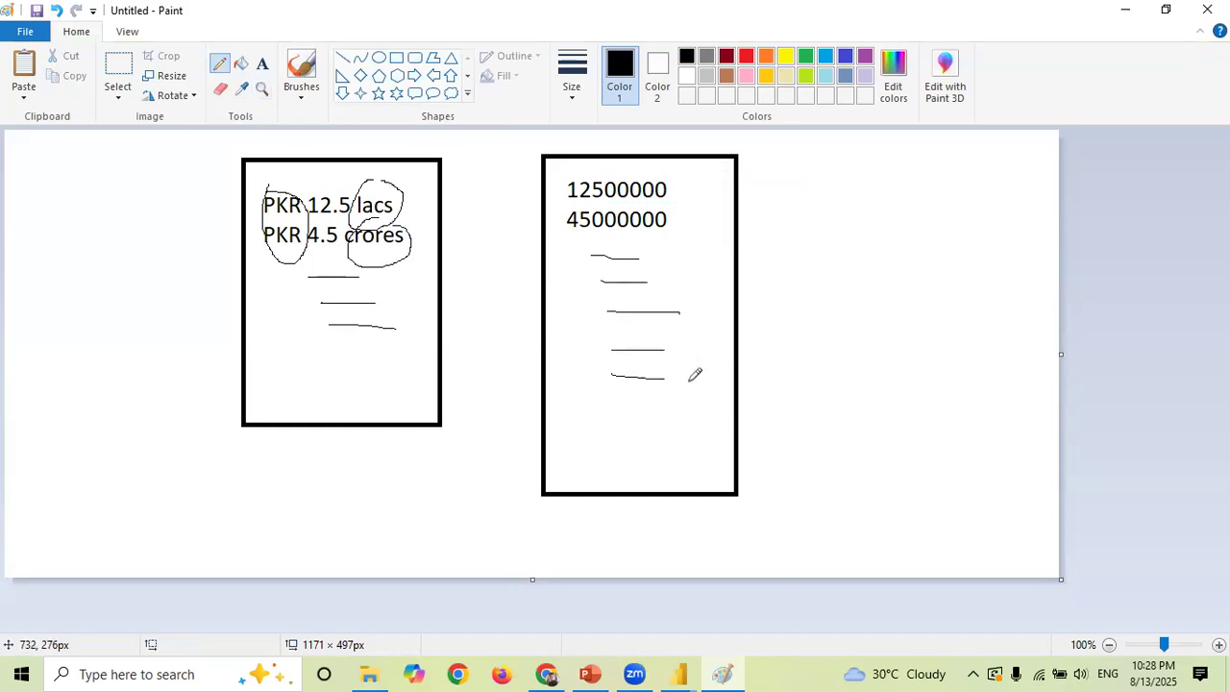
pyautogui.moveTo(625, 411)
pyautogui.mouseDown()
pyautogui.moveTo(678, 411)
pyautogui.moveTo(680, 433)
pyautogui.mouseUp()
pyautogui.moveTo(618, 460); pyautogui.dragTo(670, 460)
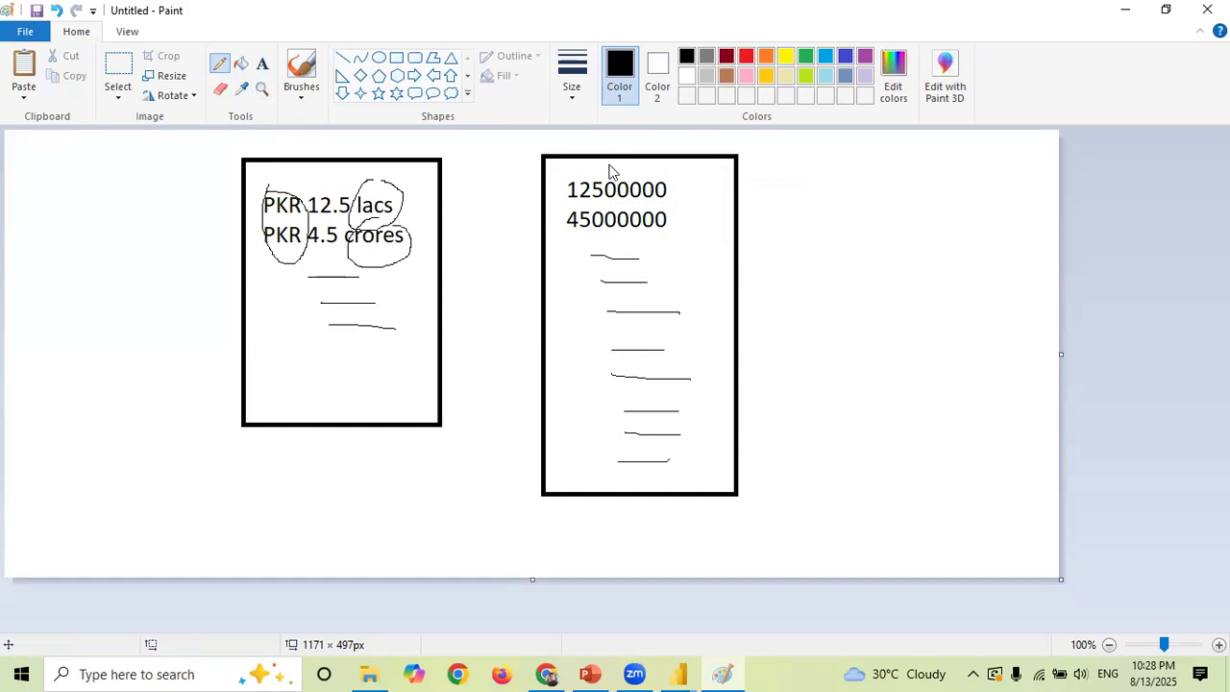
# - Draw pencil check marks over PKR and lacs in the first frame and beside both numbers in the second
pyautogui.hotkey('alt', 'Tab')
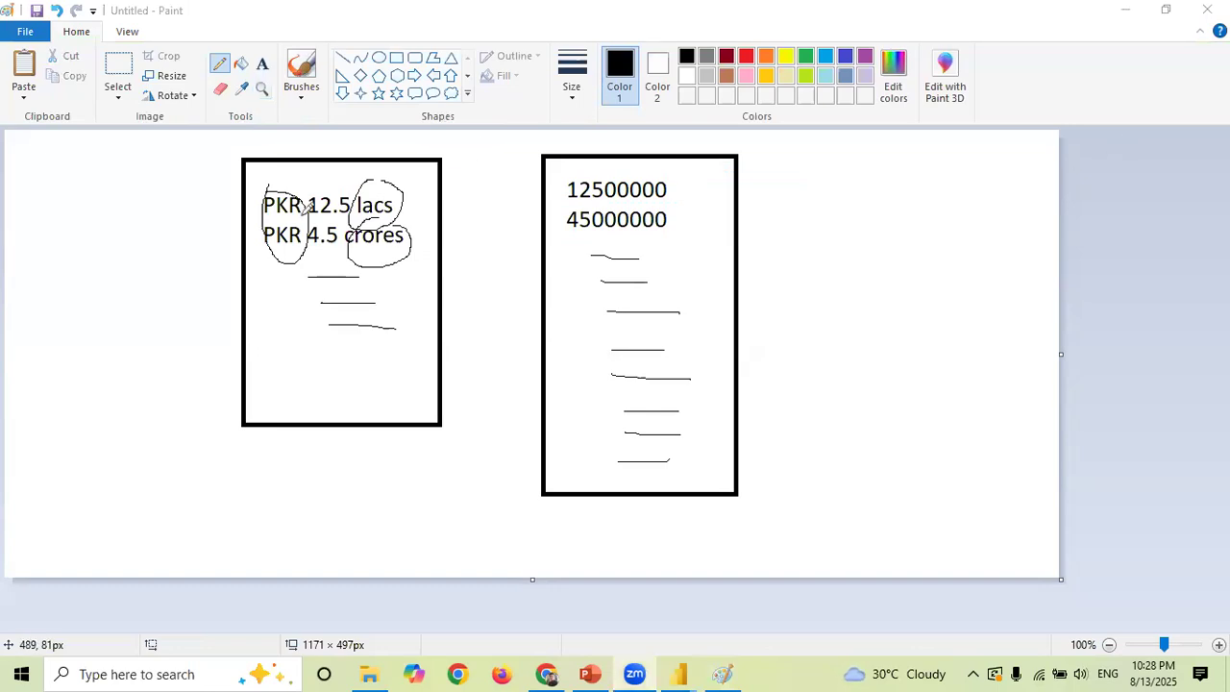
pyautogui.moveTo(286, 181)
pyautogui.mouseDown()
pyautogui.moveTo(353, 169)
pyautogui.moveTo(377, 186)
pyautogui.mouseUp()
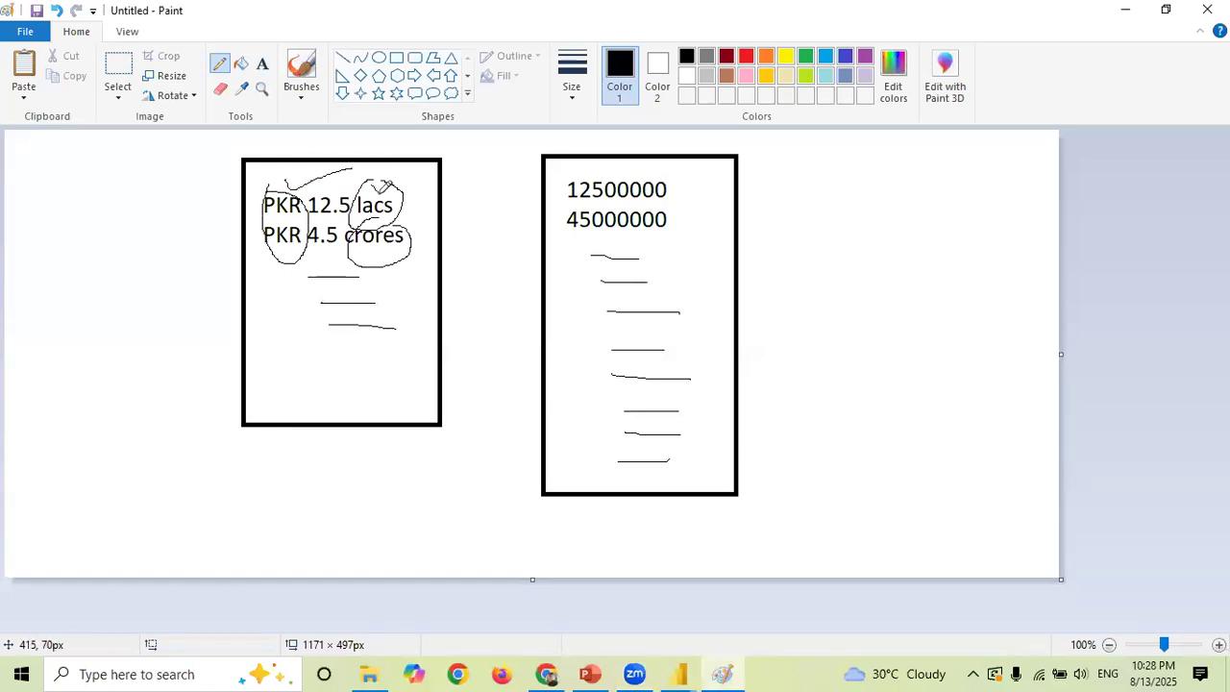
pyautogui.moveTo(420, 171); pyautogui.dragTo(378, 196)
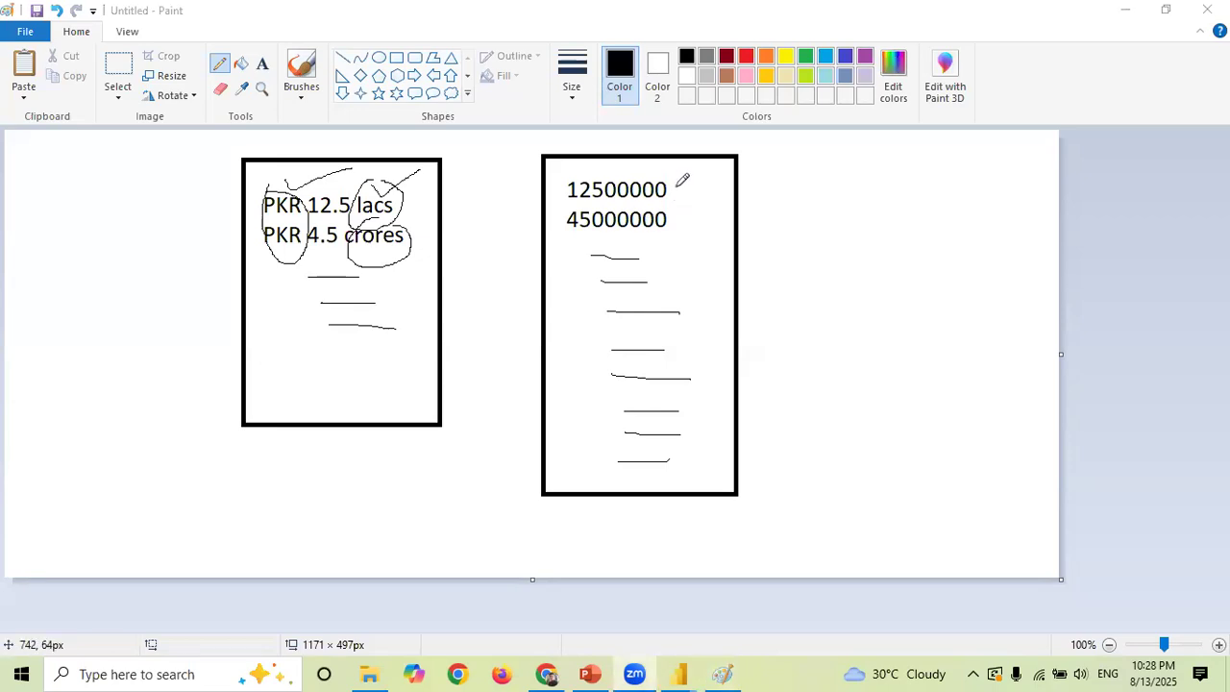
pyautogui.moveTo(673, 189); pyautogui.dragTo(736, 161)
pyautogui.moveTo(681, 216); pyautogui.dragTo(788, 181)
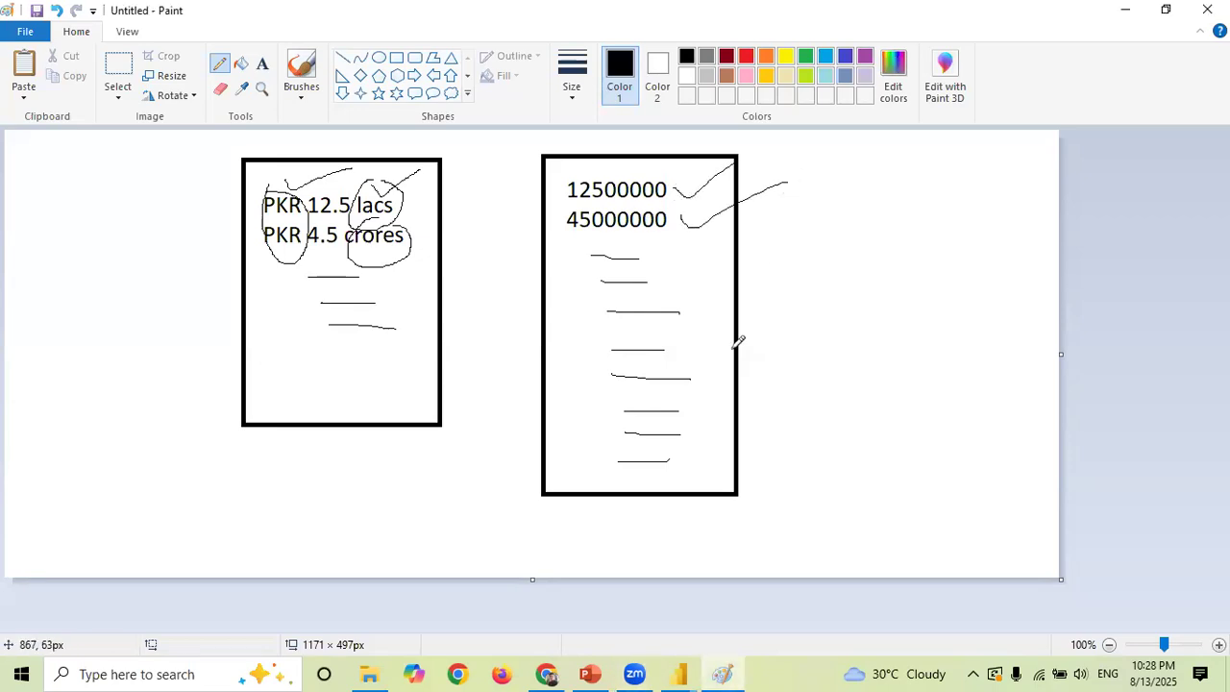
# - Add a text box beside the second rectangle with the notes "- remove PKR" and "- remove lacs/crores", separated by a blank line
pyautogui.click(262, 63)
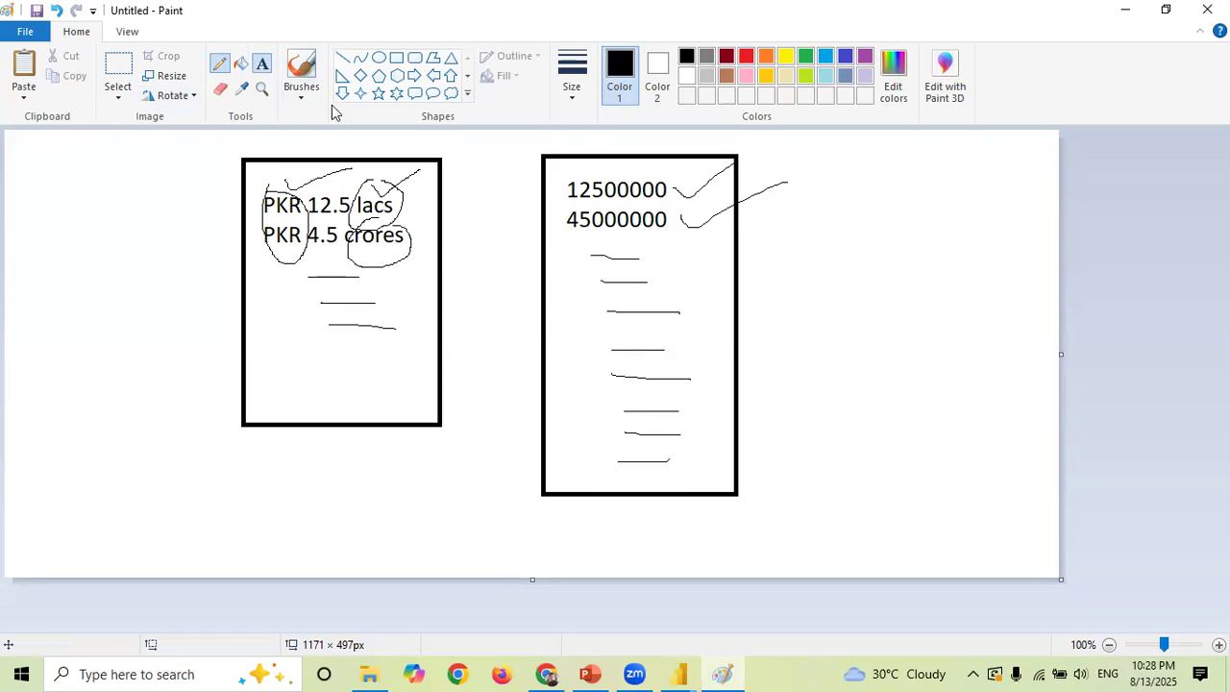
pyautogui.moveTo(812, 186); pyautogui.dragTo(1061, 470)
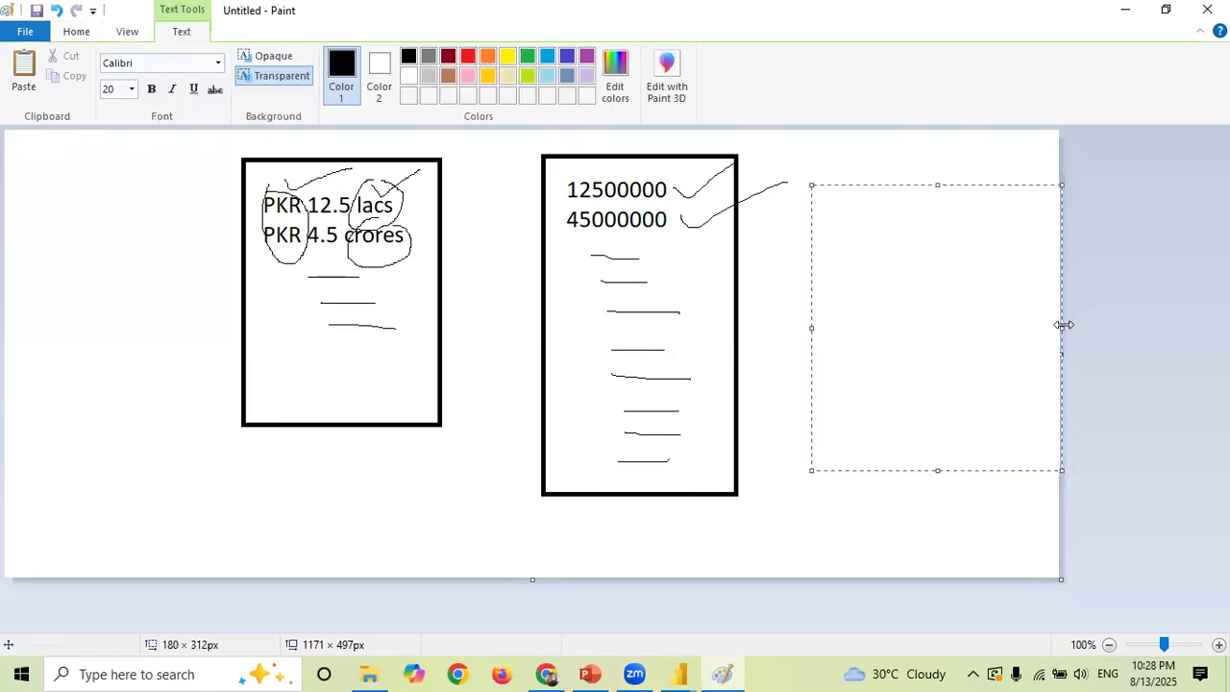
pyautogui.moveTo(1062, 327); pyautogui.dragTo(1027, 327)
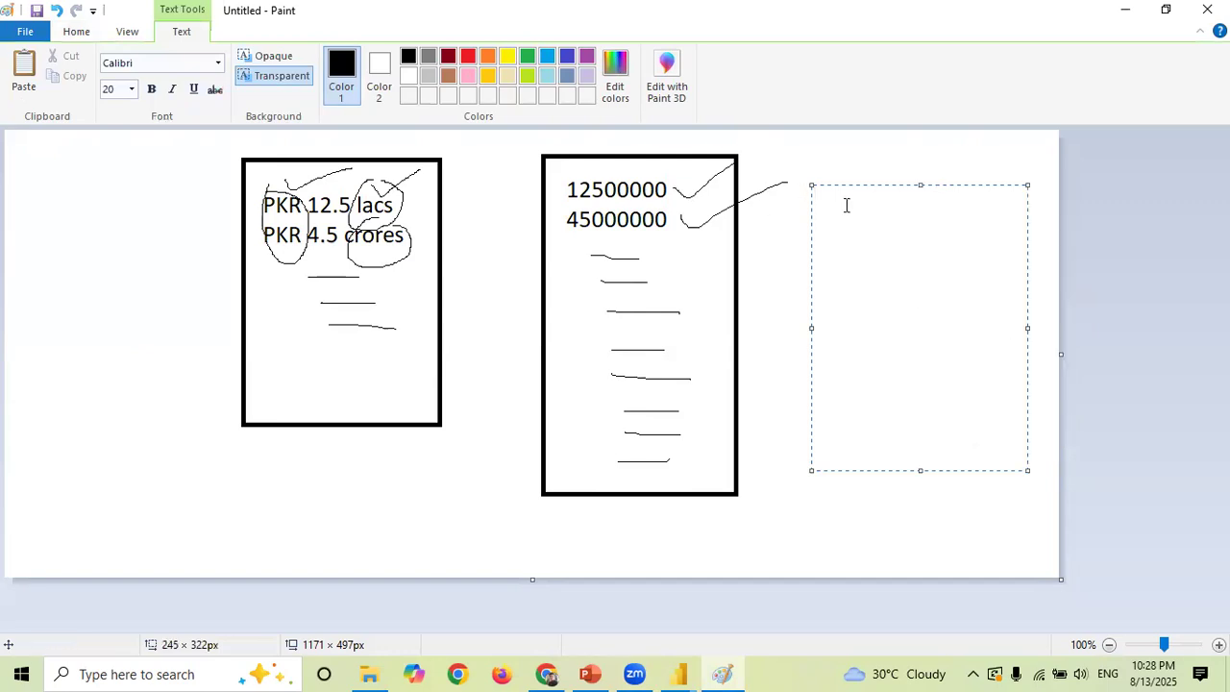
pyautogui.write('- remove PKR')
pyautogui.press('Return')
pyautogui.press('Return')
pyautogui.write('-')
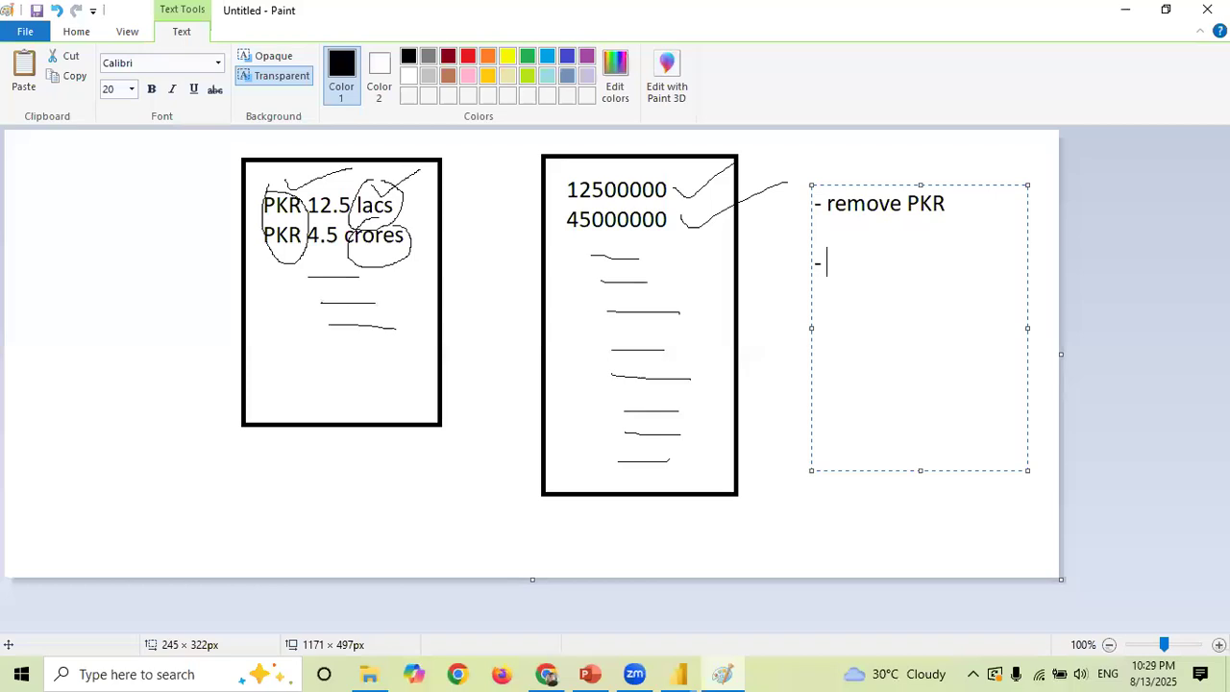
pyautogui.write(' remove')
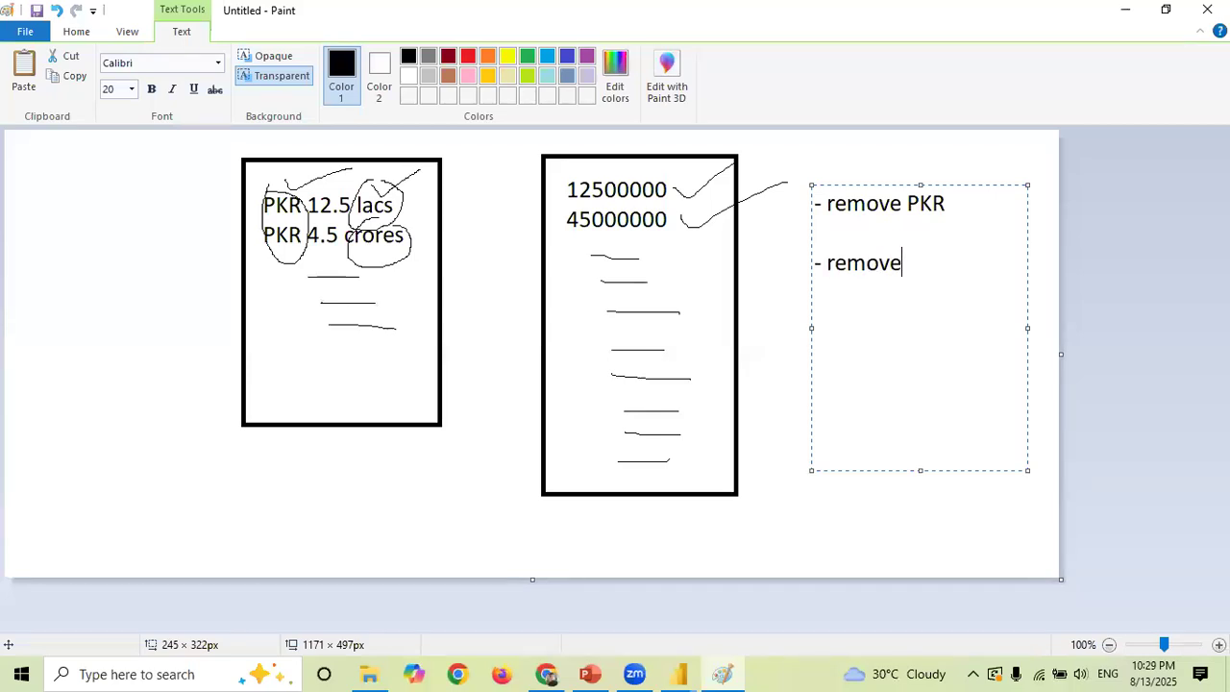
pyautogui.write(' lacs/crores')
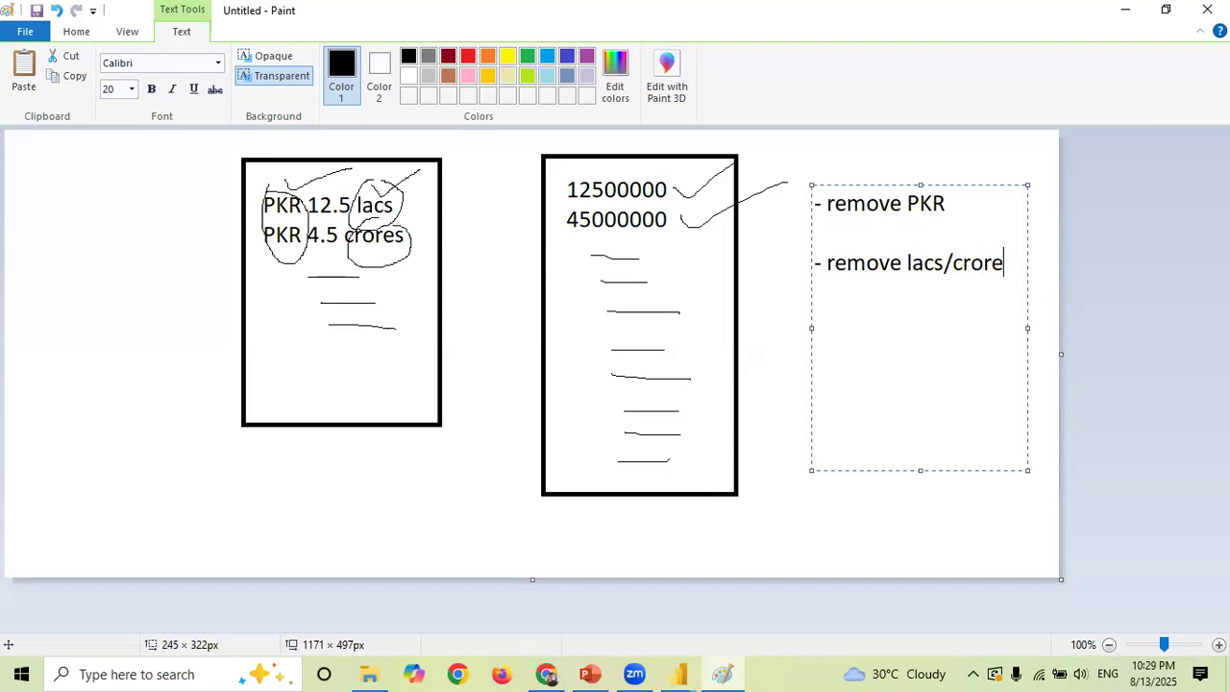
# - Add a third note reading "- add numbers if lacs (5 0's) if we have crores-- 7 0's)" below the other two and finish the text
pyautogui.press('Return')
pyautogui.press('Return')
pyautogui.write('- add num')
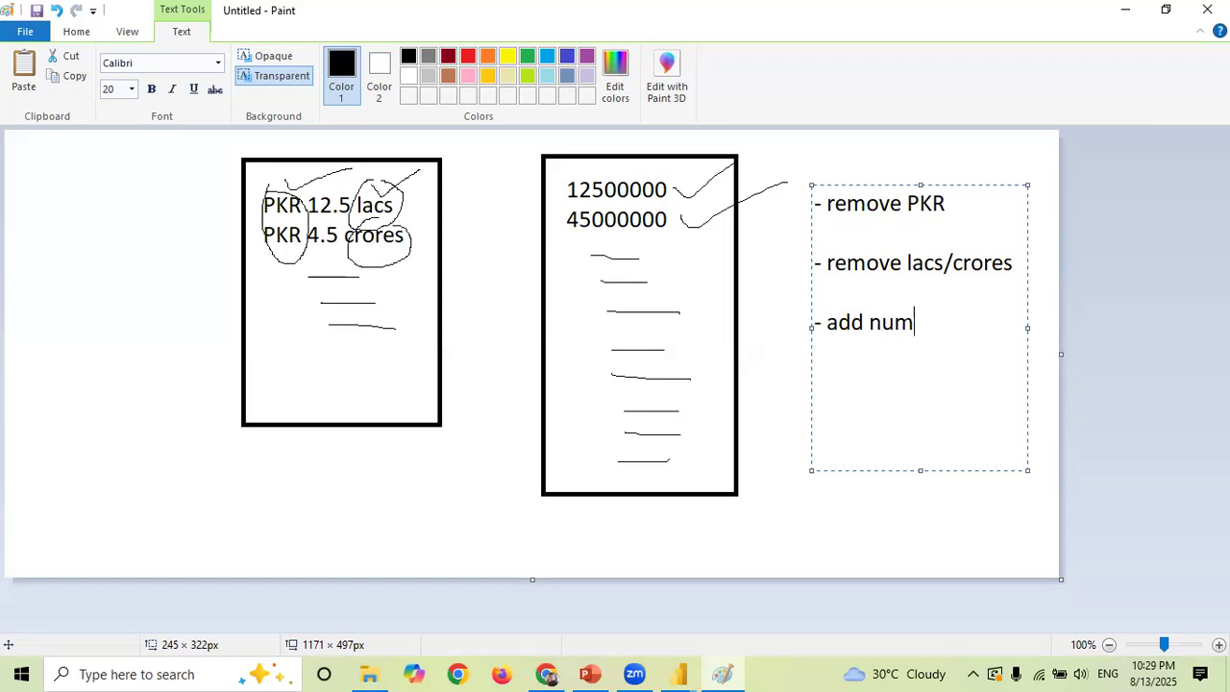
pyautogui.write('bers if lacs')
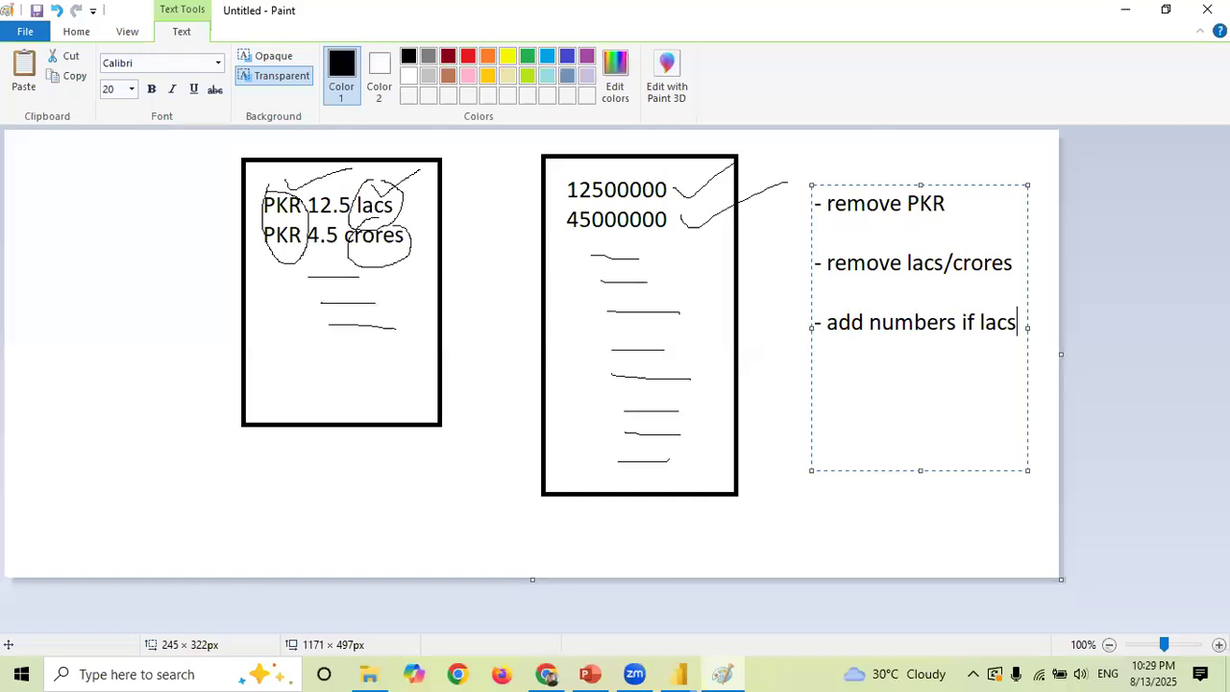
pyautogui.press('Return')
pyautogui.write('()')
pyautogui.press('Left')
pyautogui.write("5 0's")
pyautogui.press('Right')
pyautogui.write('if we hav')
pyautogui.write('e crore')
pyautogui.write('s we h')
pyautogui.write('a')
pyautogui.press('BackSpace')
pyautogui.press('BackSpace')
pyautogui.press('BackSpace')
pyautogui.press('BackSpace')
pyautogui.press('BackSpace')
pyautogui.press('BackSpace')
pyautogui.write("-- 7 0's)")
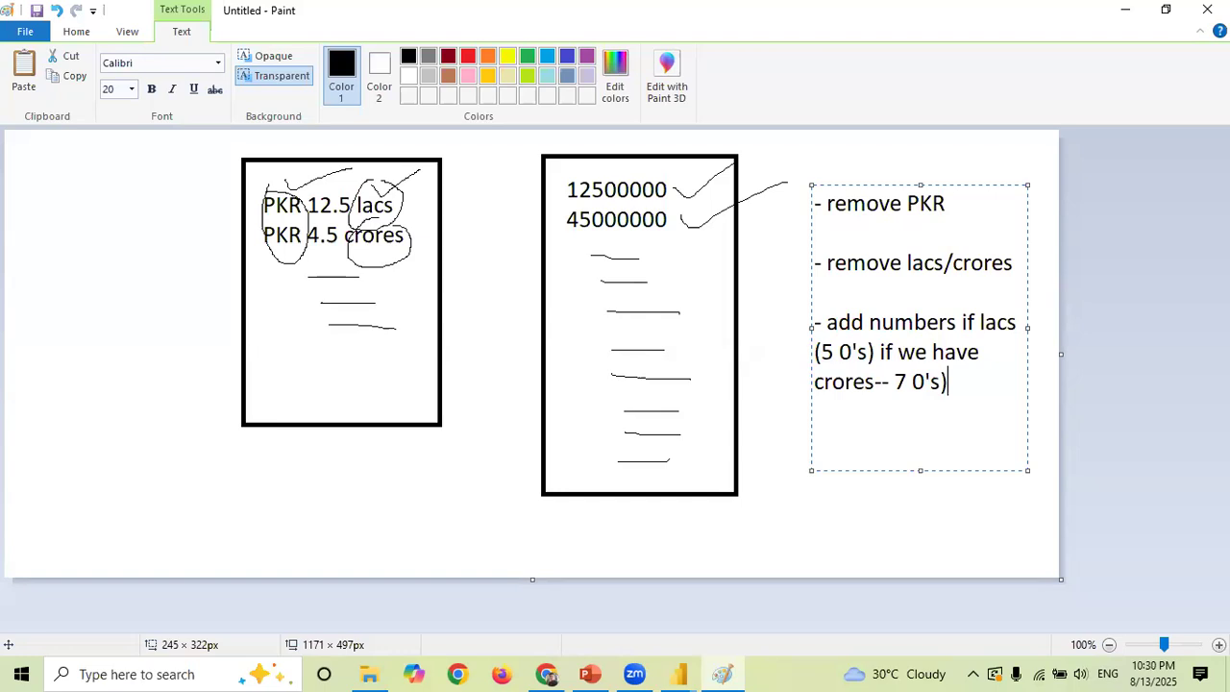
pyautogui.click(788, 375)
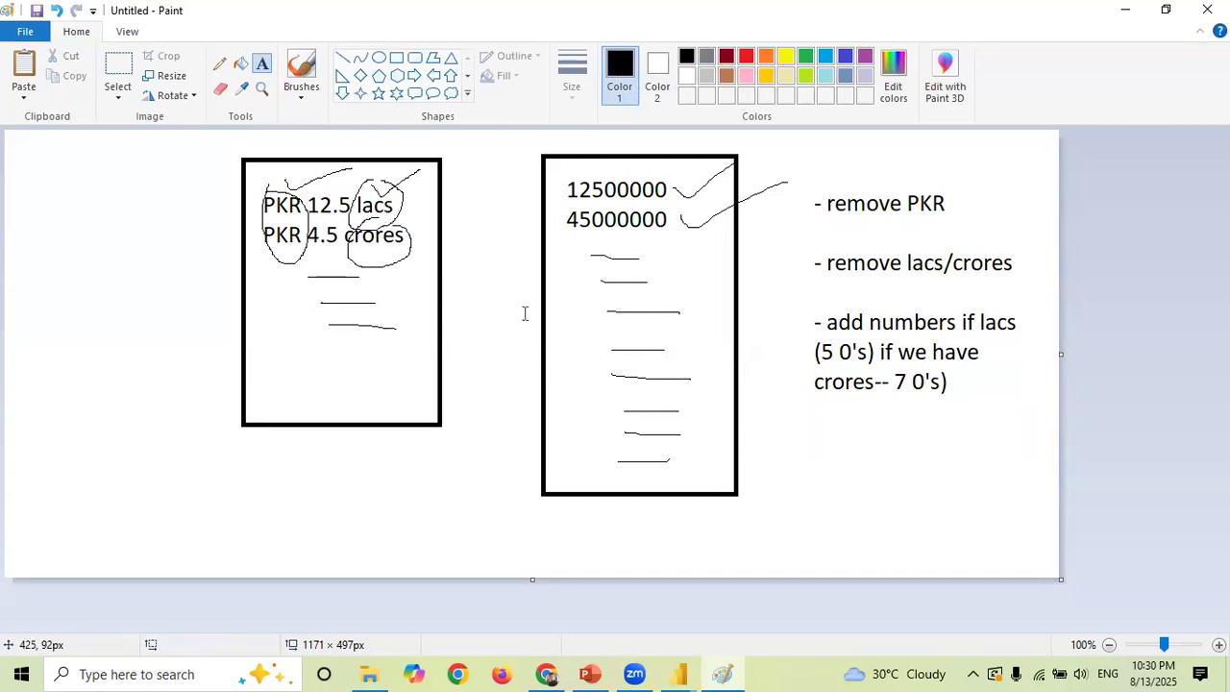
# - Switch from Paint to the Power Query Editor window showing the Pakwheels_car_data query
pyautogui.click(665, 100)
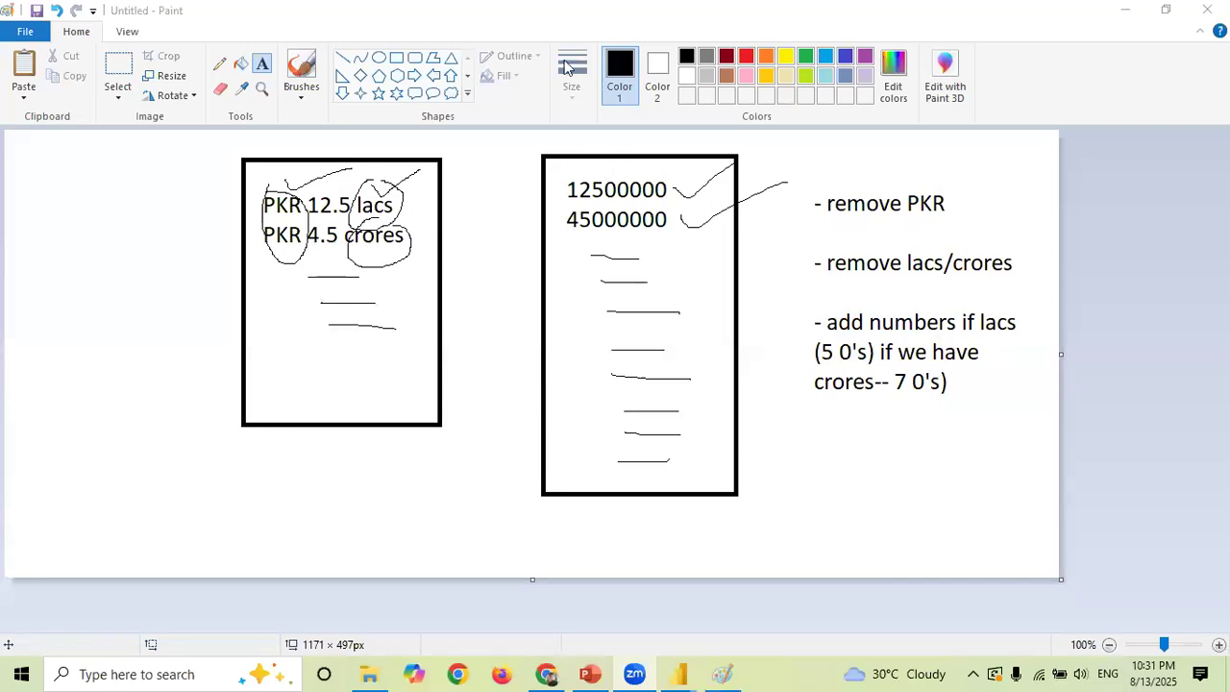
pyautogui.click(666, 638)
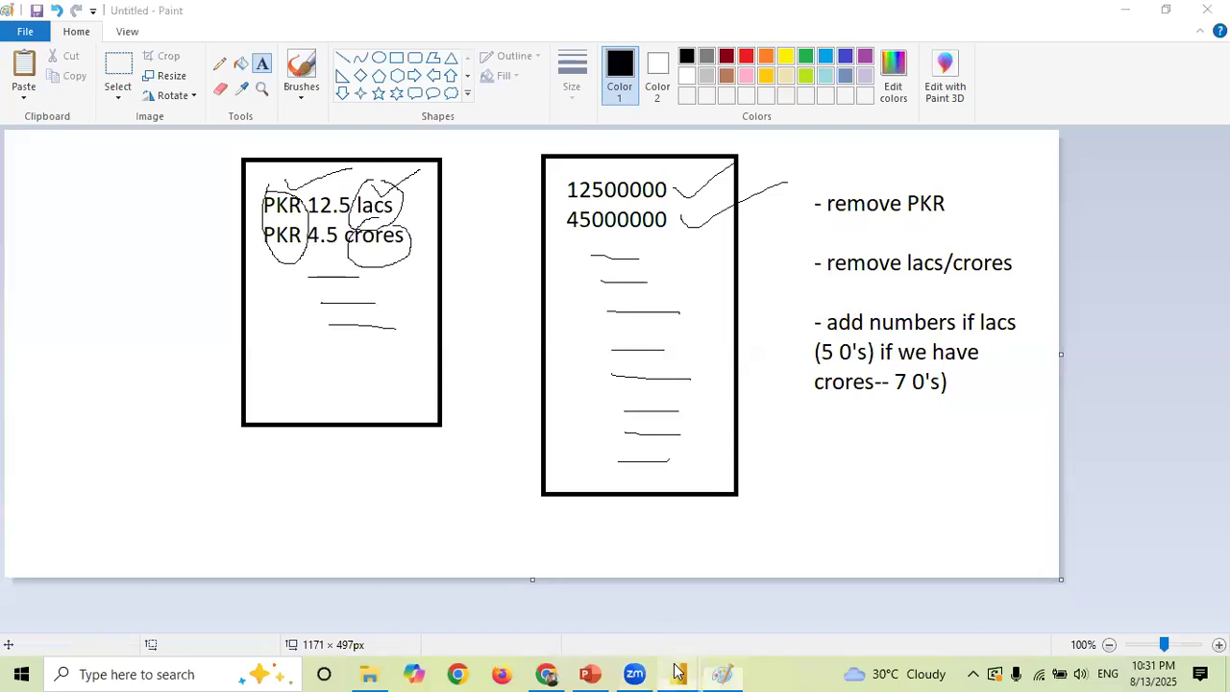
pyautogui.moveTo(675, 672)
pyautogui.click(624, 607)
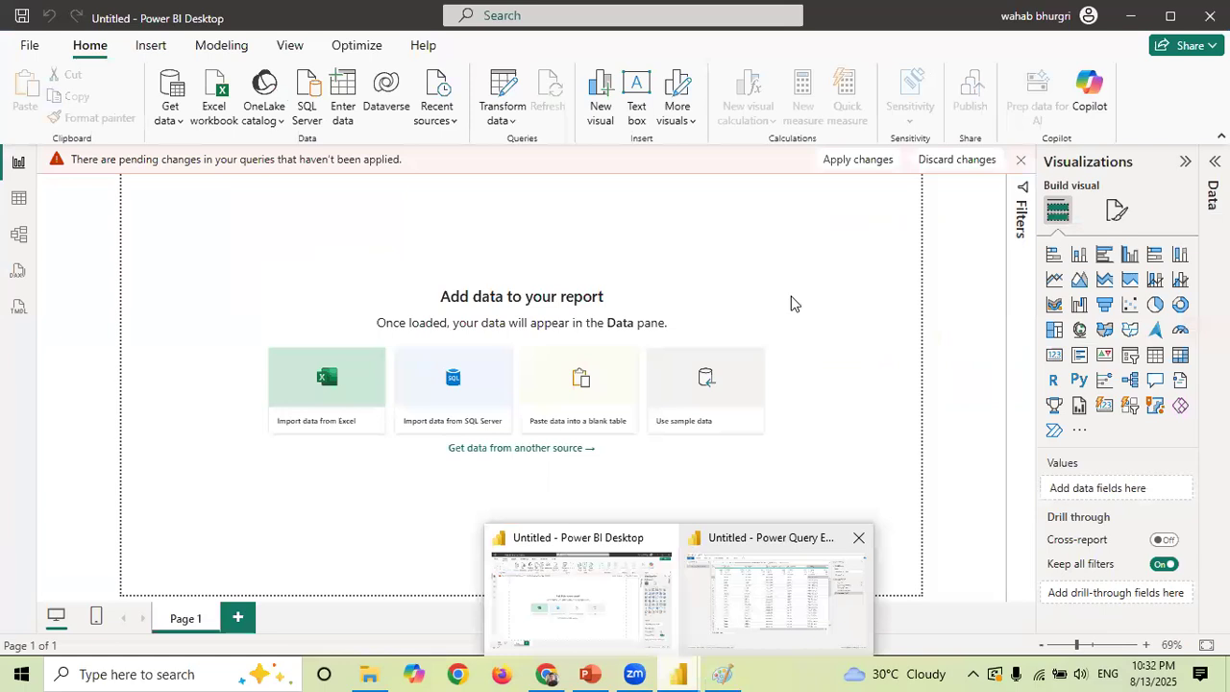
pyautogui.click(730, 583)
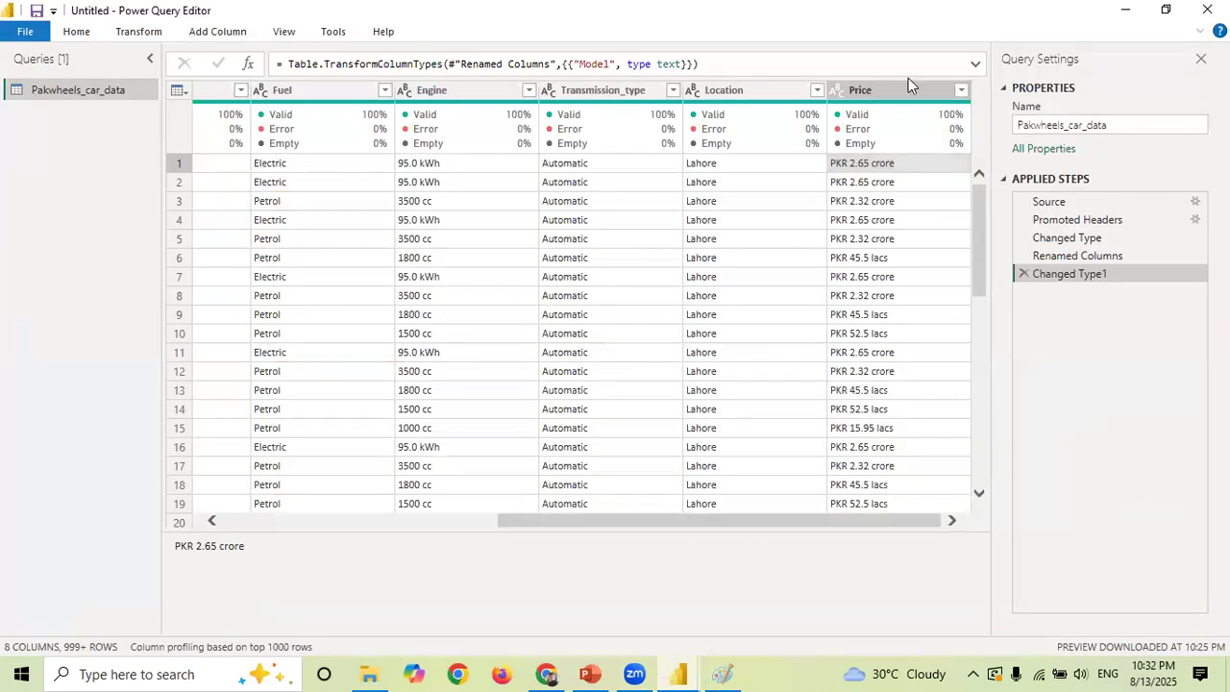
# - Replace the text "PKR" with an empty value throughout the Price column
pyautogui.click(882, 93)
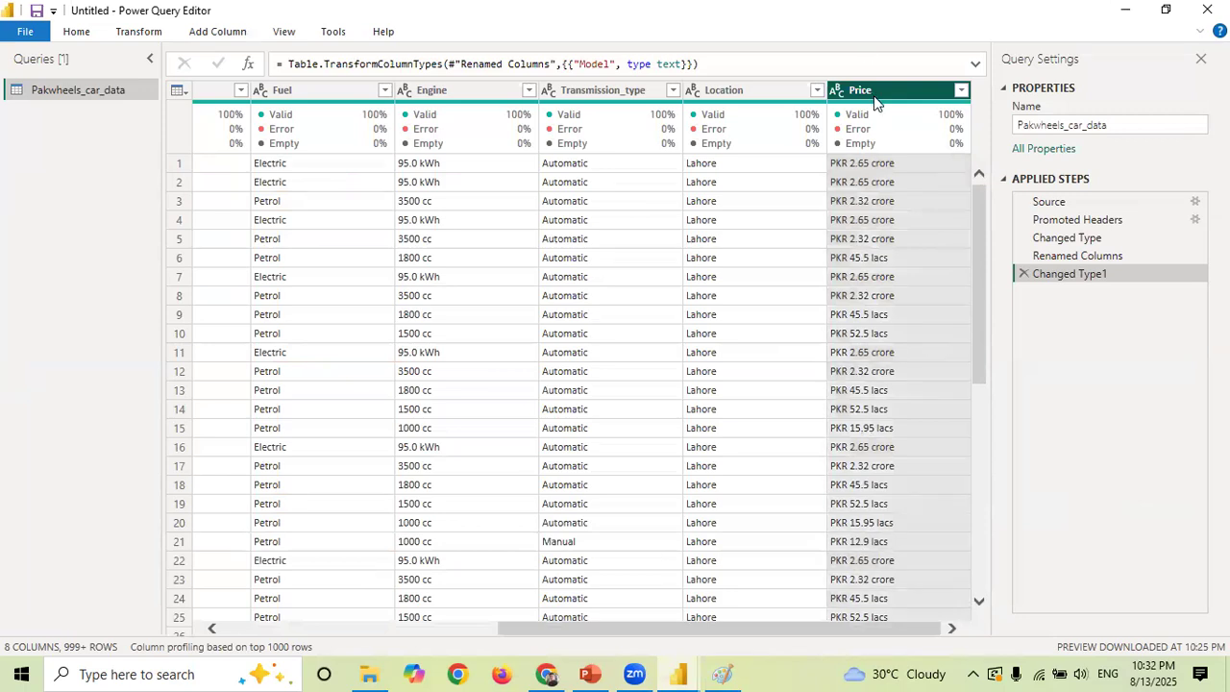
pyautogui.click(139, 32)
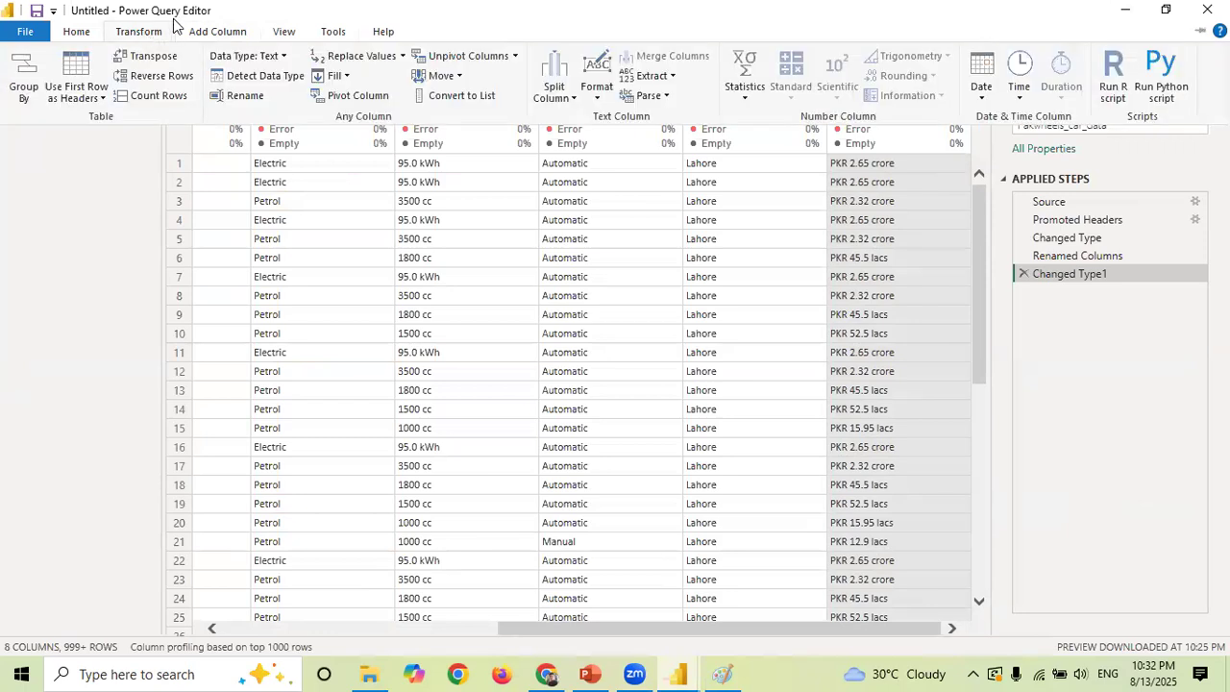
pyautogui.click(359, 58)
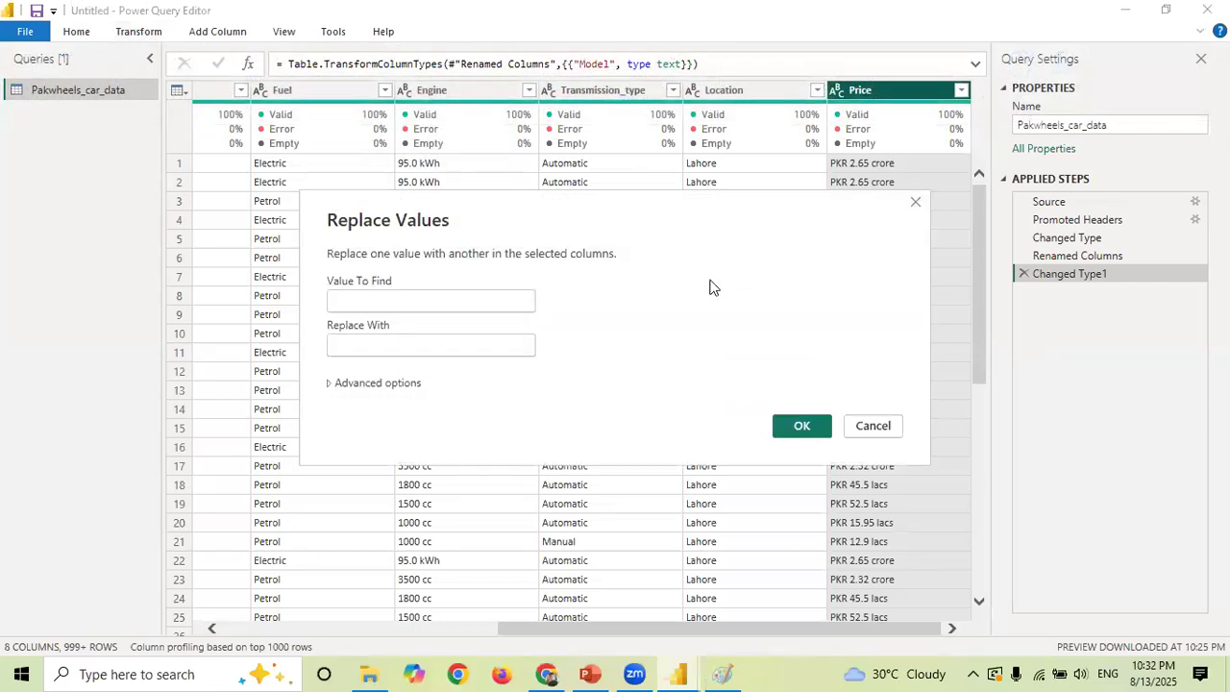
pyautogui.write('P')
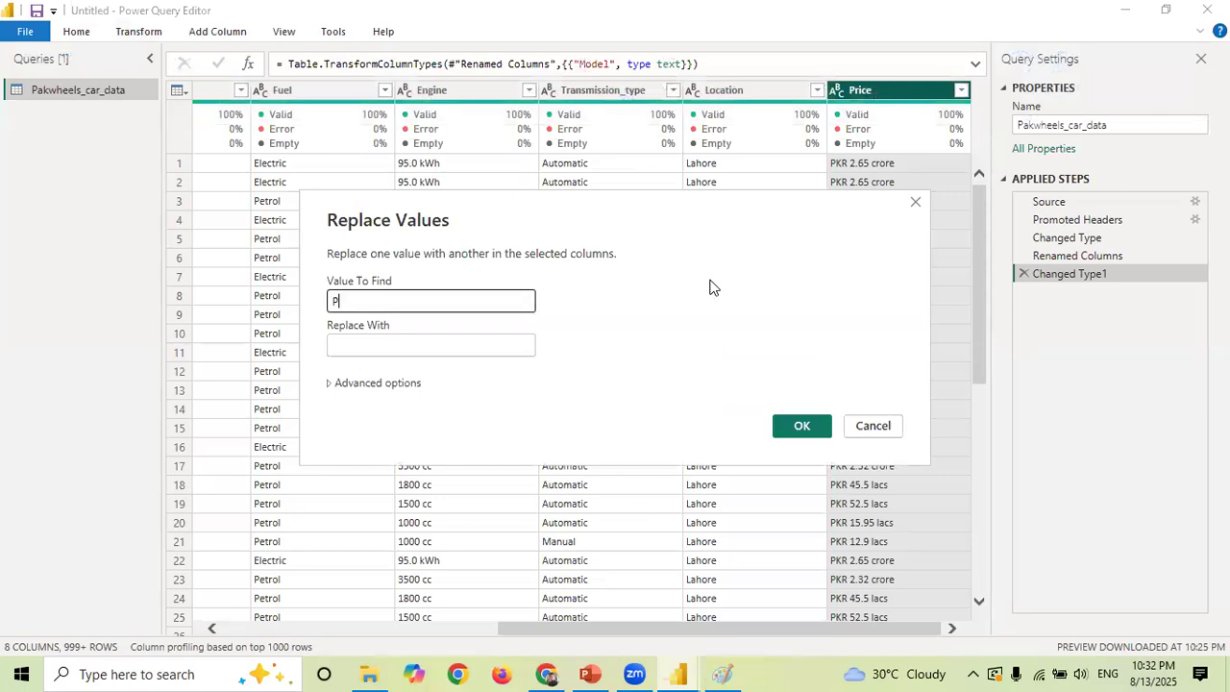
pyautogui.write('KR')
pyautogui.click(785, 437)
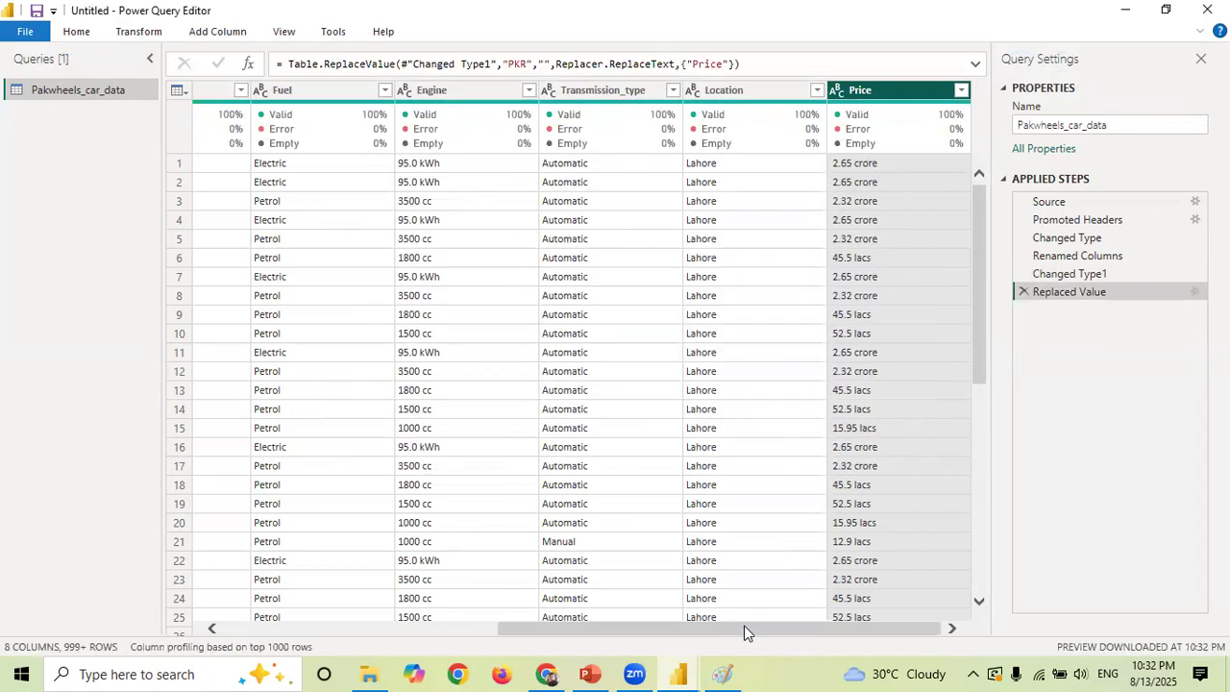
# - Inspect the crore and lacs entries in the Price column and select the whole column
pyautogui.moveTo(983, 375); pyautogui.dragTo(1005, 231)
pyautogui.moveTo(762, 630); pyautogui.dragTo(834, 216)
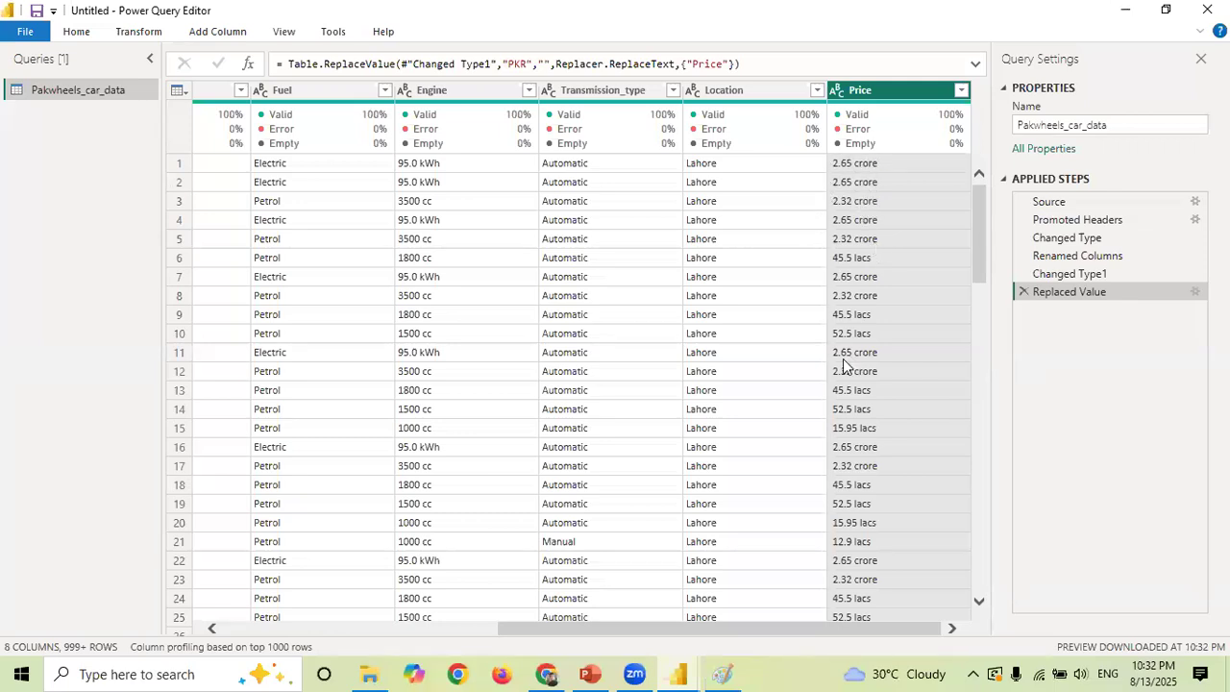
pyautogui.click(838, 167)
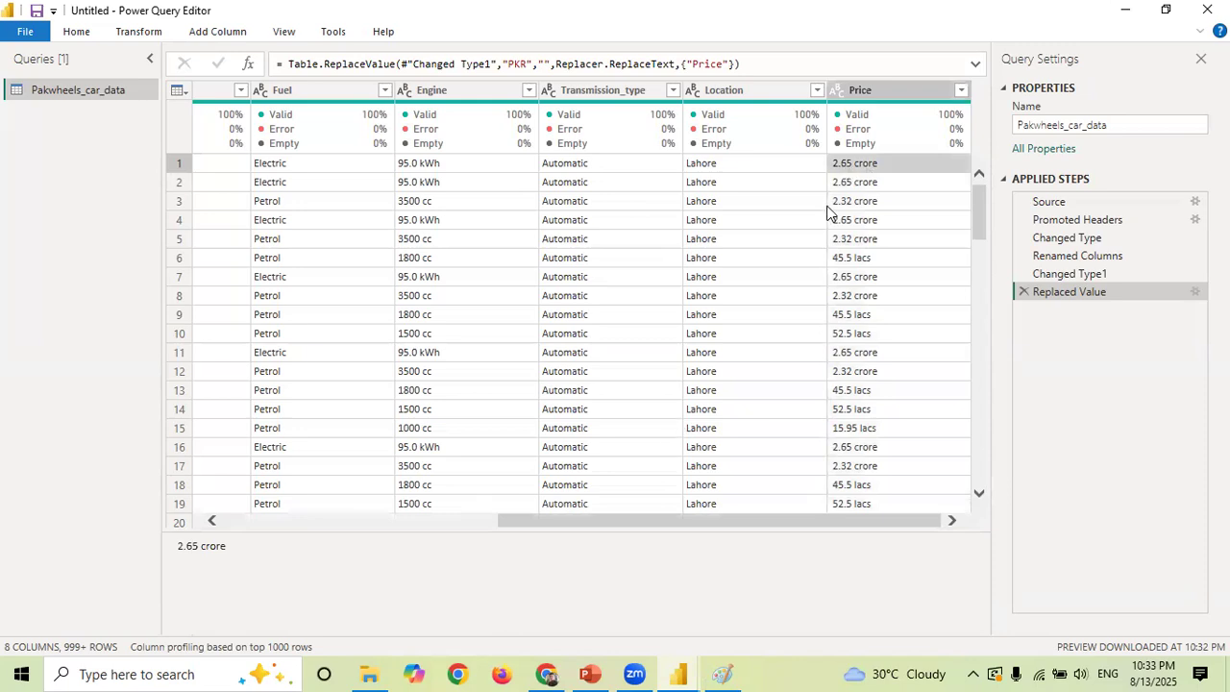
pyautogui.click(850, 263)
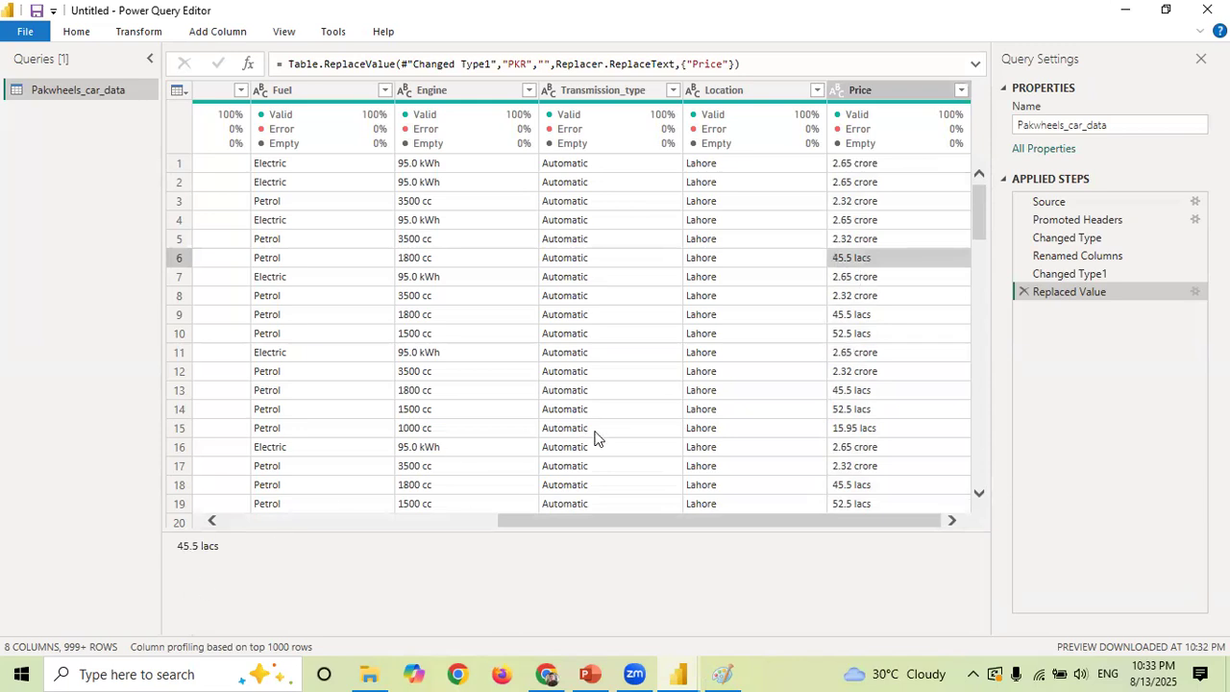
pyautogui.click(606, 523)
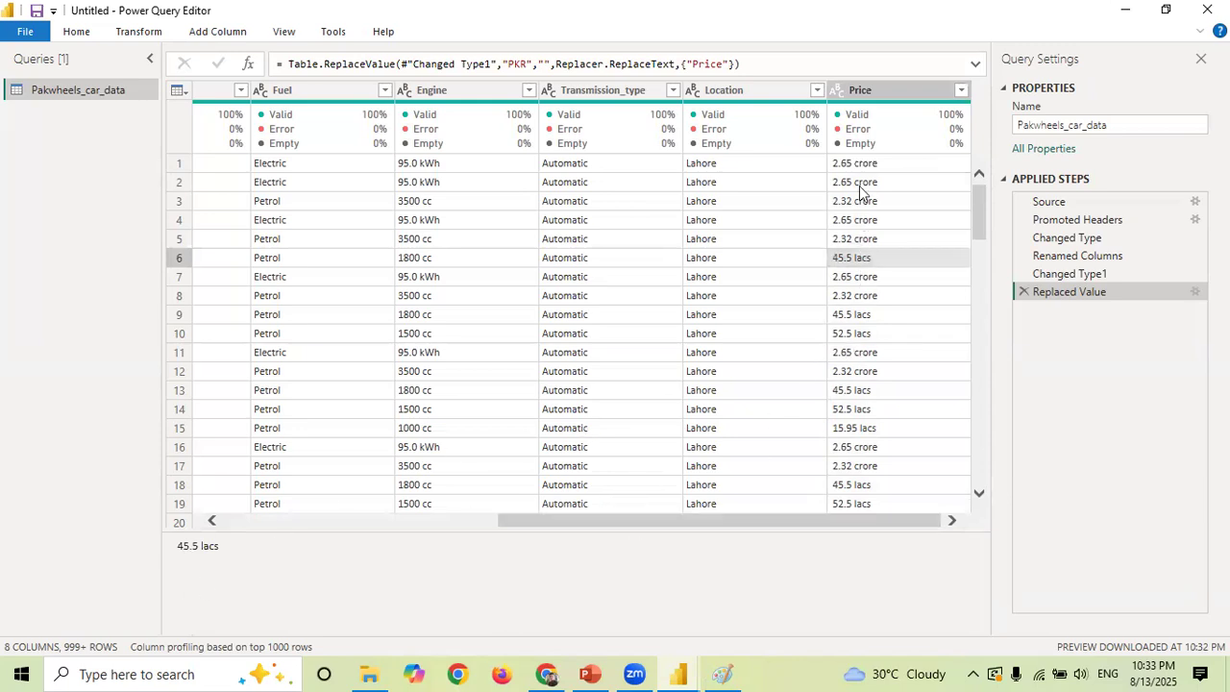
pyautogui.click(870, 96)
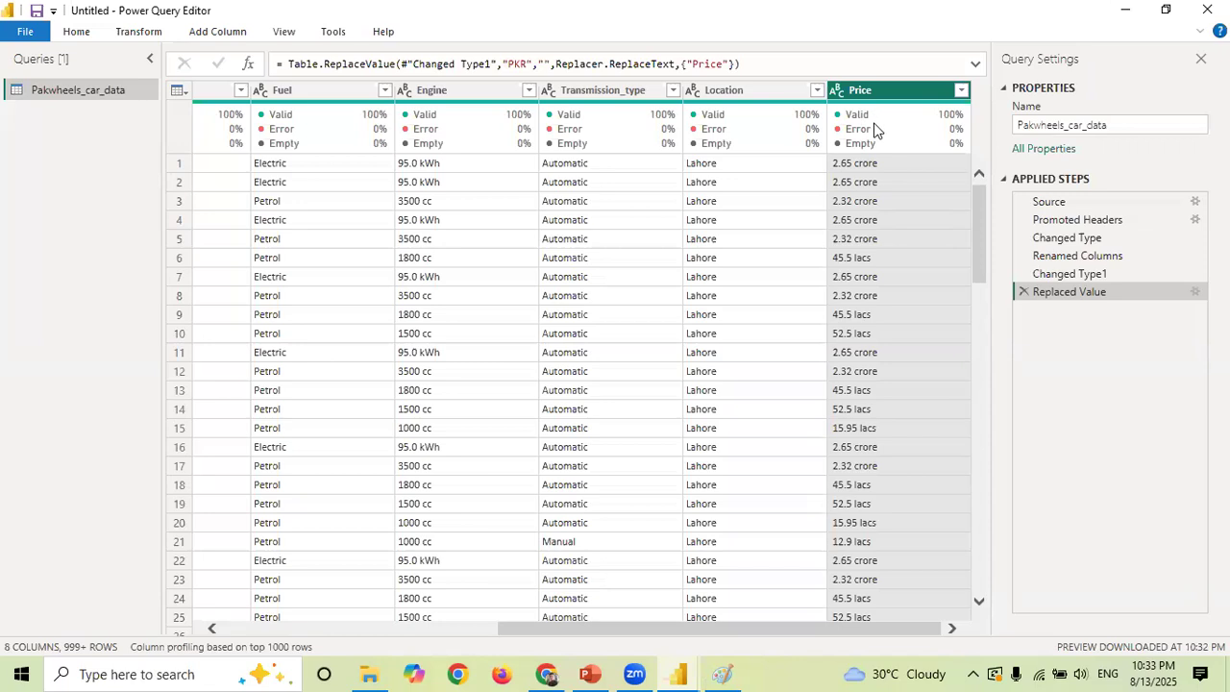
# - Examine the crore and lacs entries in the first rows of the Price column
pyautogui.moveTo(874, 128)
pyautogui.click(864, 168)
pyautogui.click(857, 188)
pyautogui.click(858, 207)
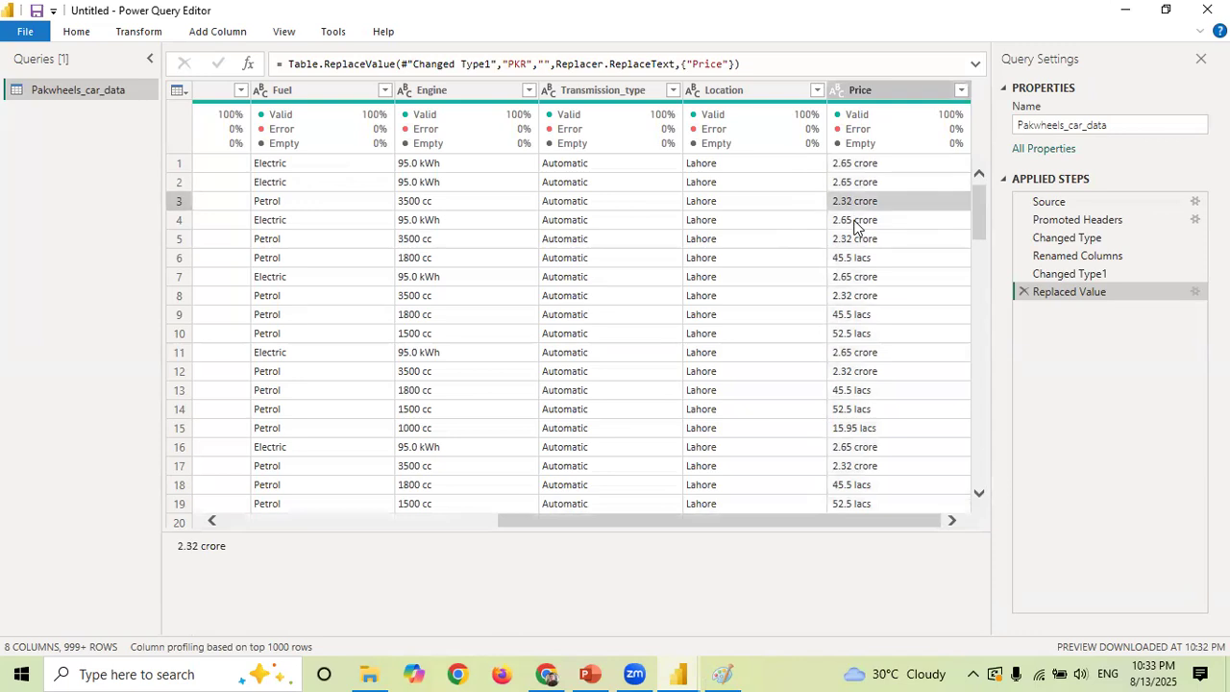
pyautogui.click(855, 223)
pyautogui.click(858, 242)
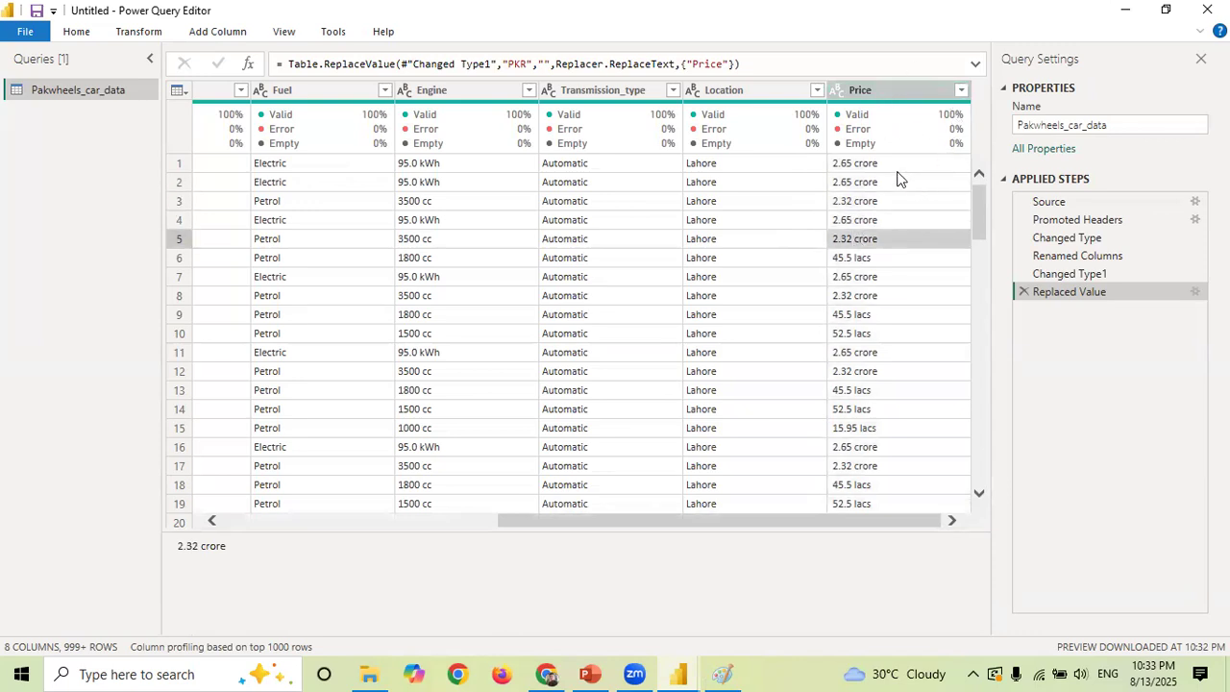
pyautogui.click(873, 280)
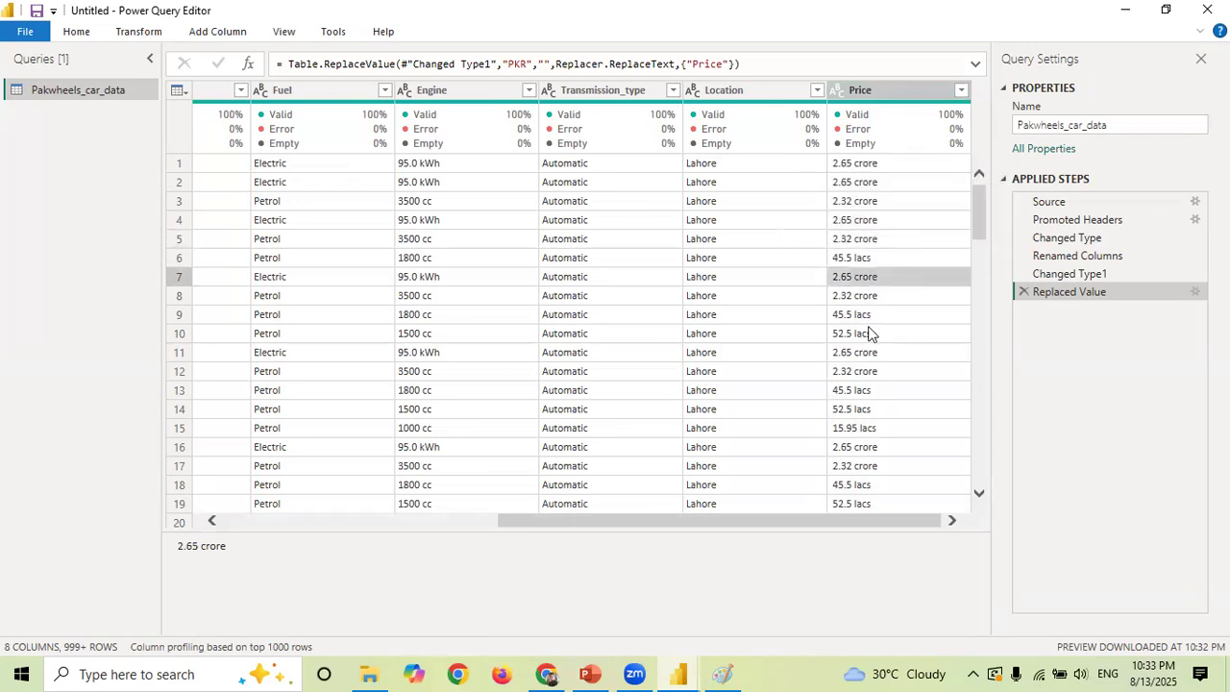
pyautogui.click(869, 318)
pyautogui.click(869, 354)
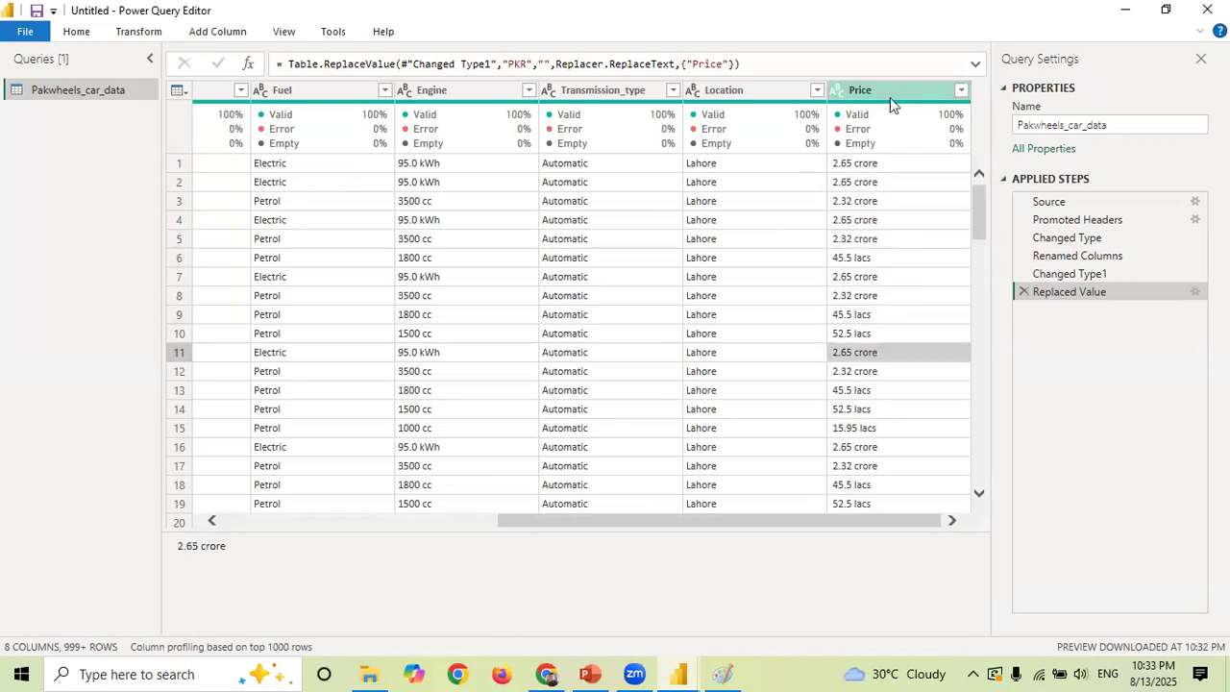
# - Start a conditional column based on the Price data and name it PriceInPKR
pyautogui.click(890, 97)
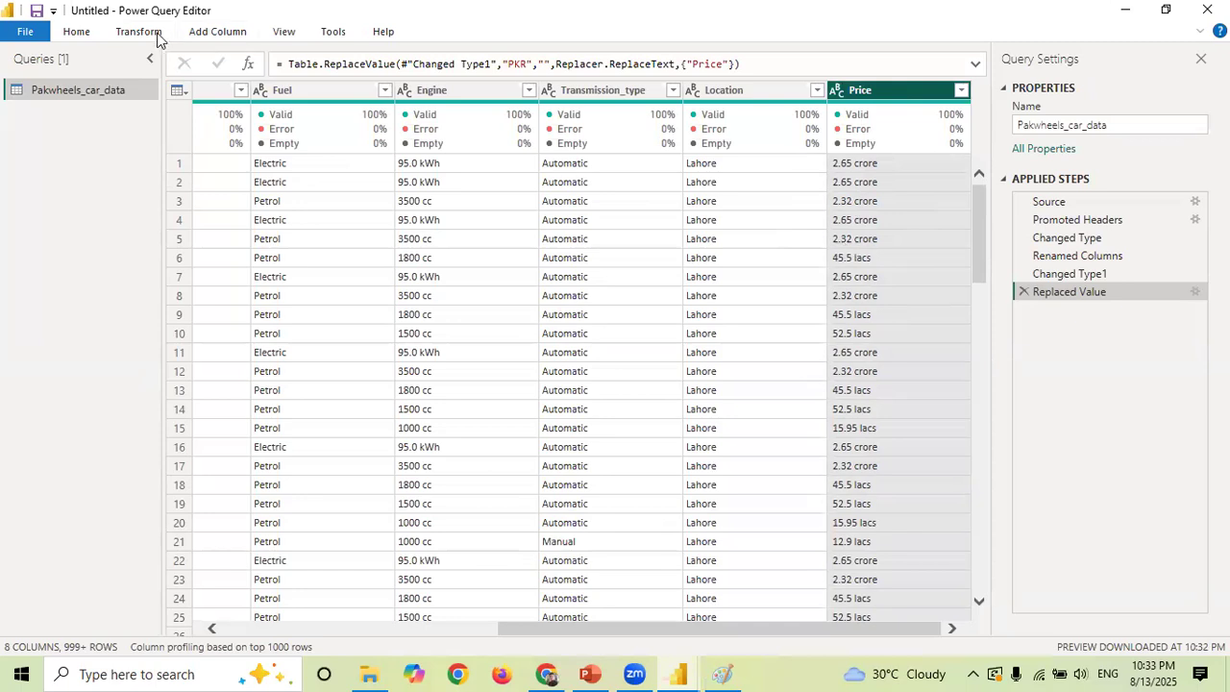
pyautogui.click(218, 36)
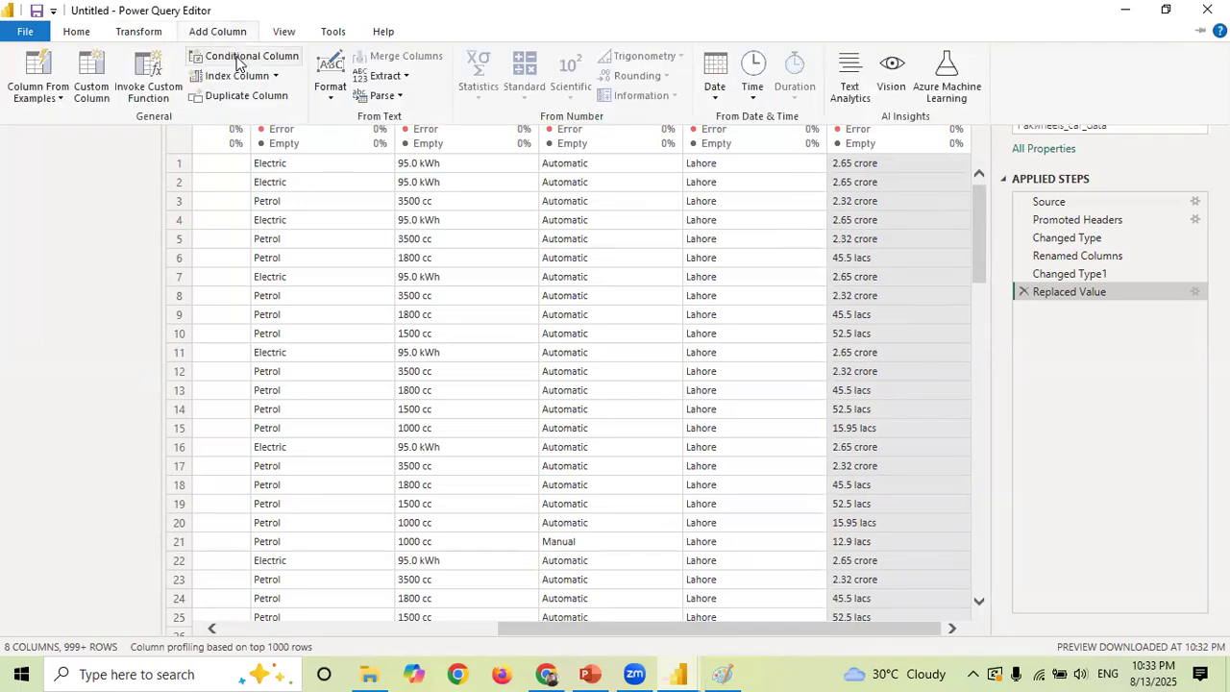
pyautogui.click(239, 64)
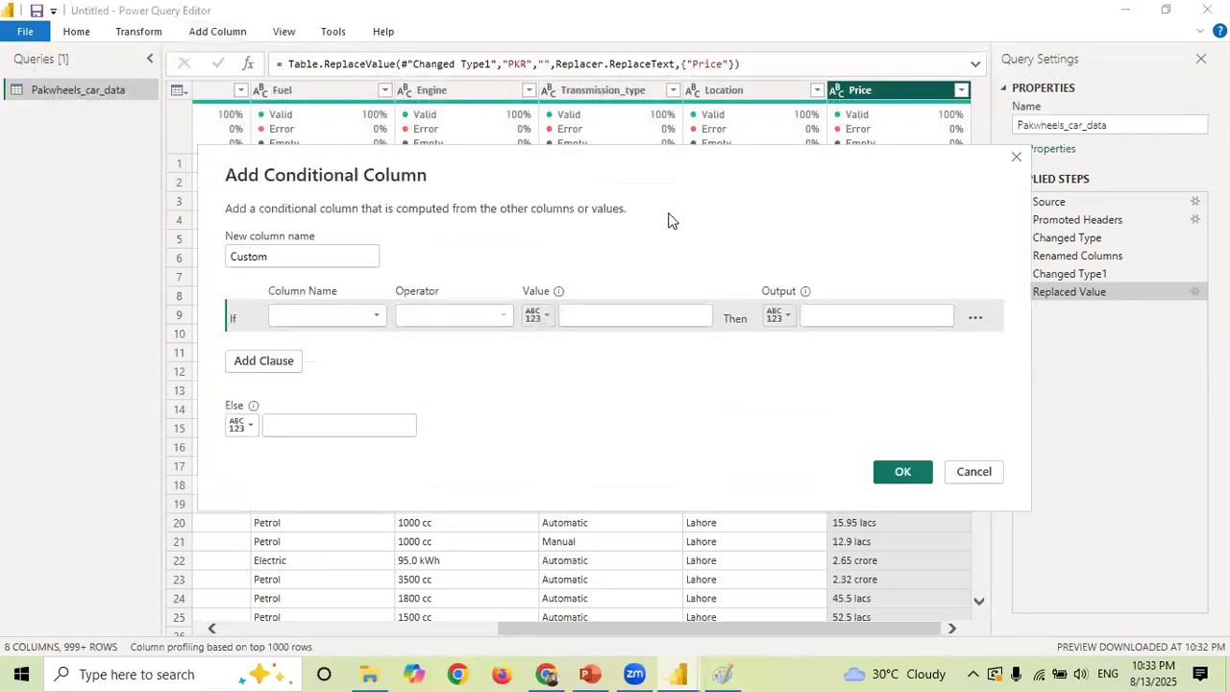
pyautogui.moveTo(273, 258); pyautogui.dragTo(228, 266)
pyautogui.write('P')
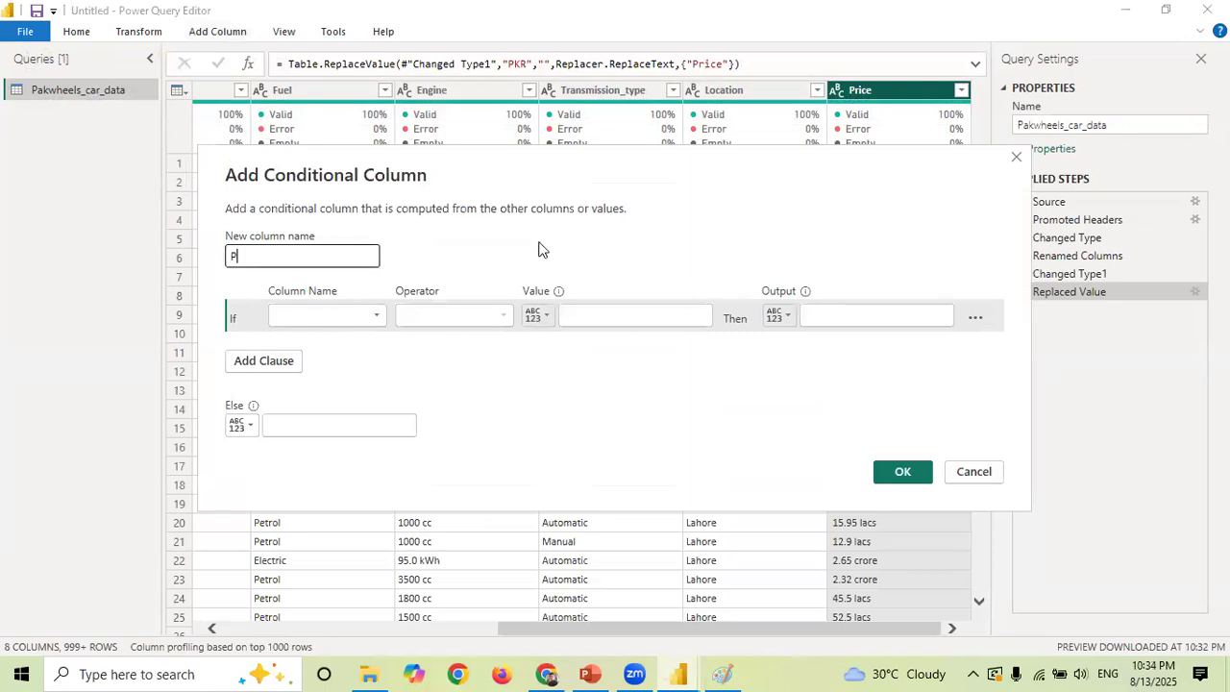
pyautogui.write('riceInPKR')
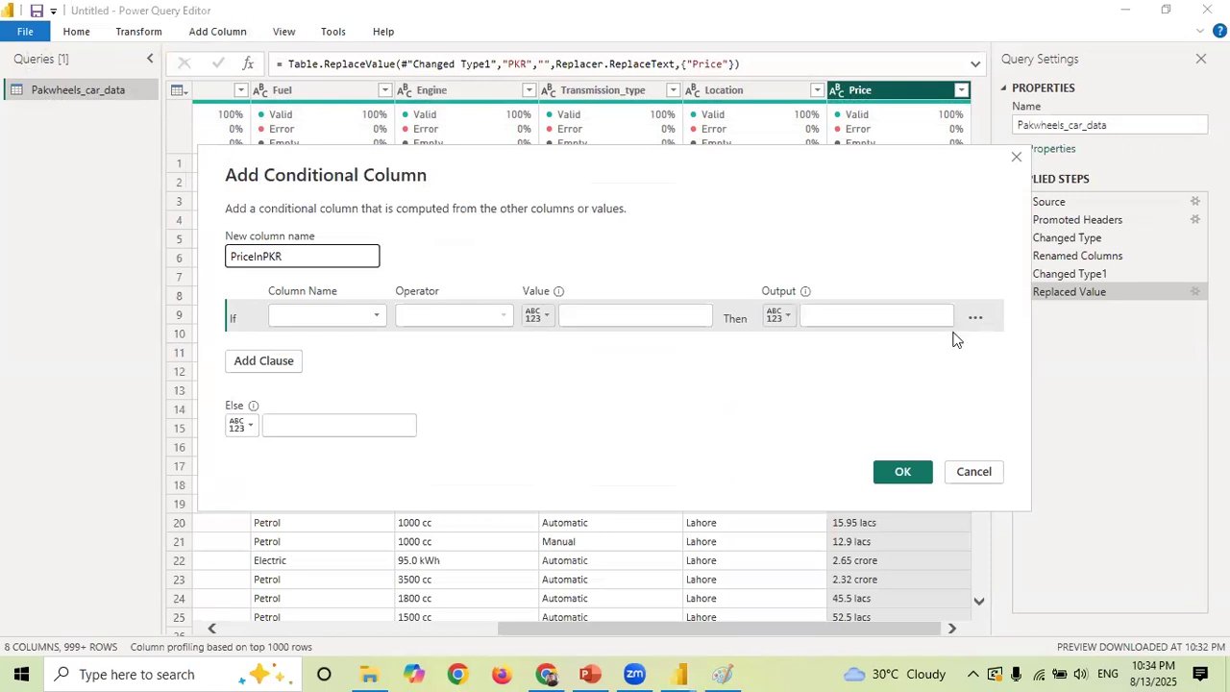
pyautogui.doubleClick(235, 261)
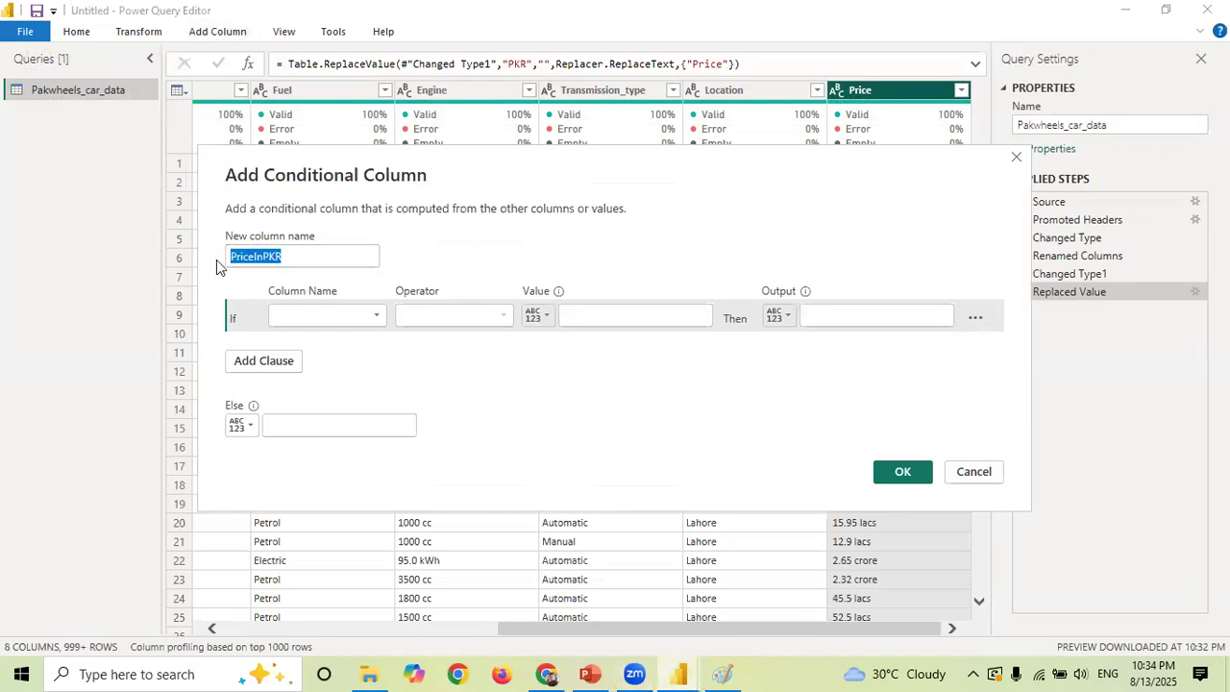
# - Define the first condition so that a Price containing "crore" outputs "crore"
pyautogui.click(352, 319)
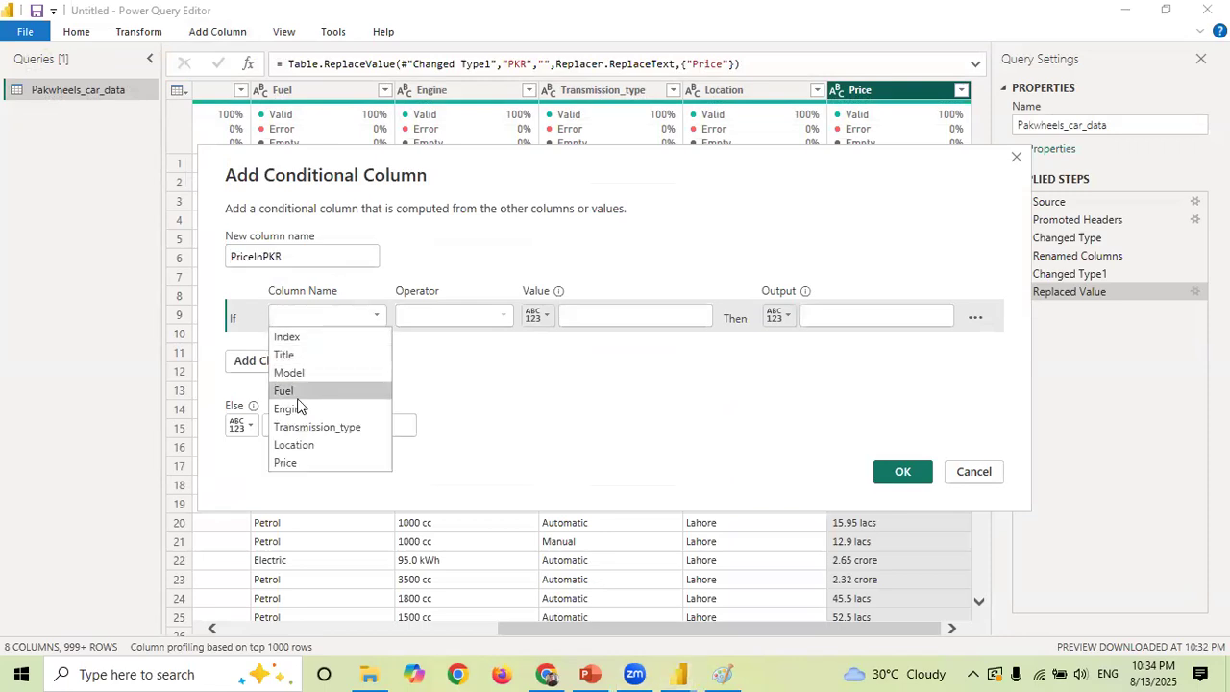
pyautogui.click(303, 461)
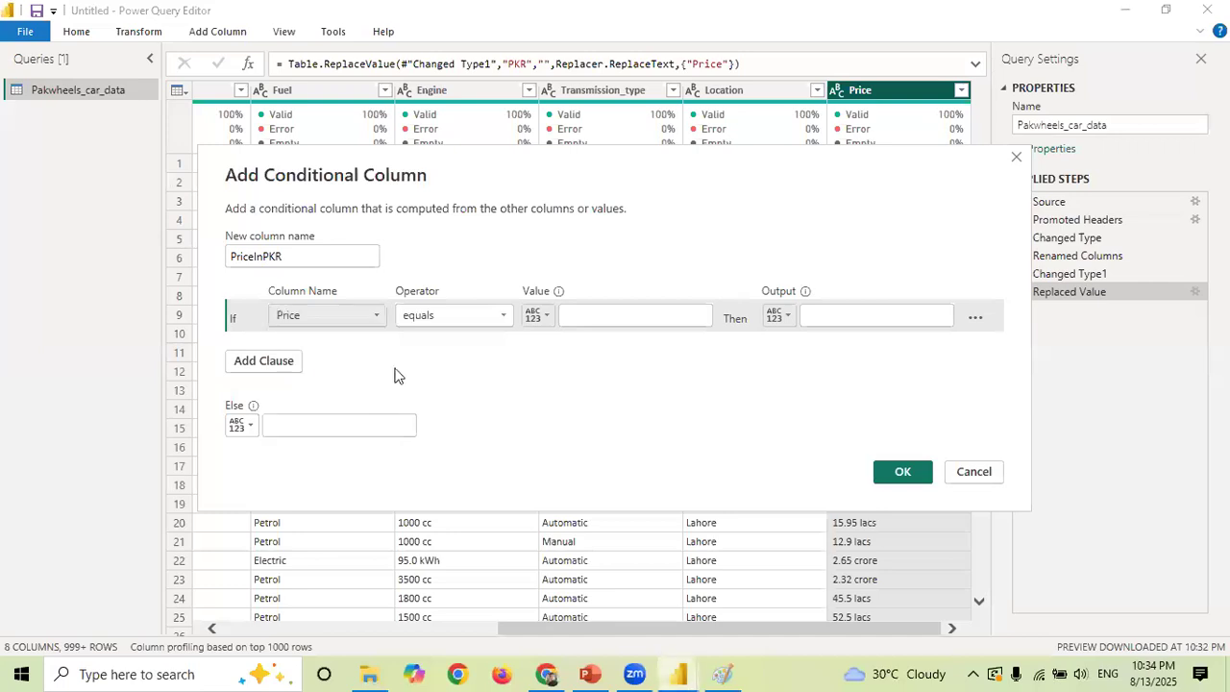
pyautogui.click(439, 322)
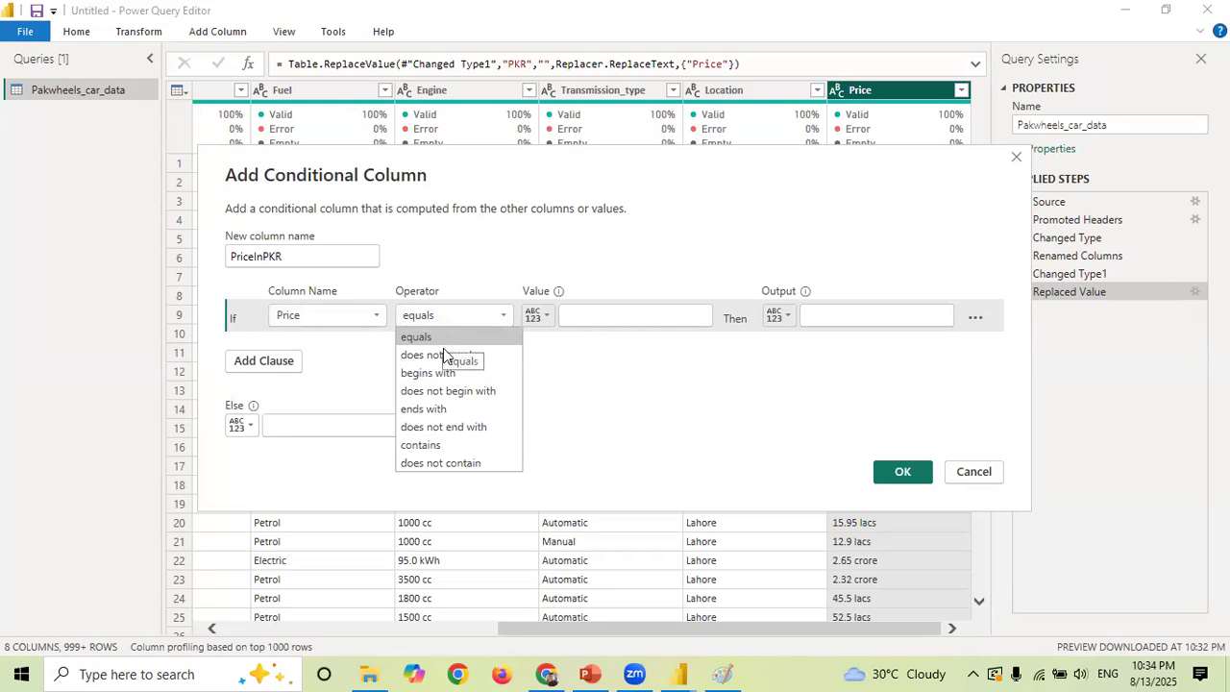
pyautogui.click(445, 443)
pyautogui.click(609, 319)
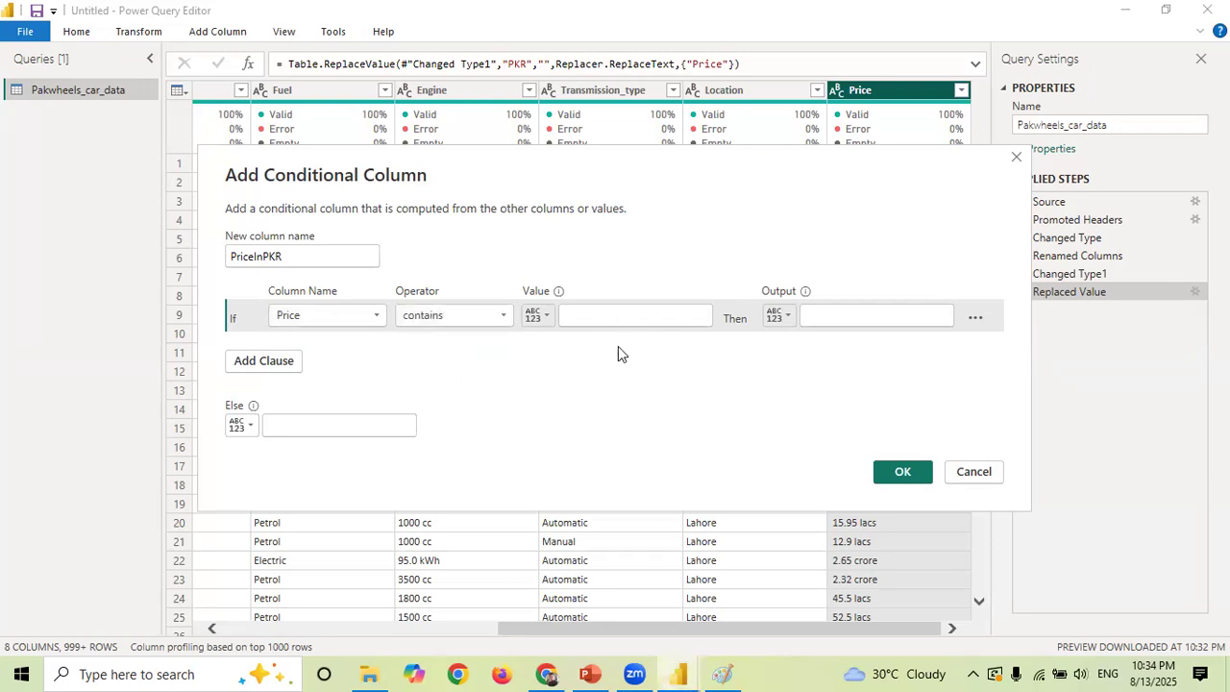
pyautogui.write('cro')
pyautogui.click(854, 310)
pyautogui.write('crore')
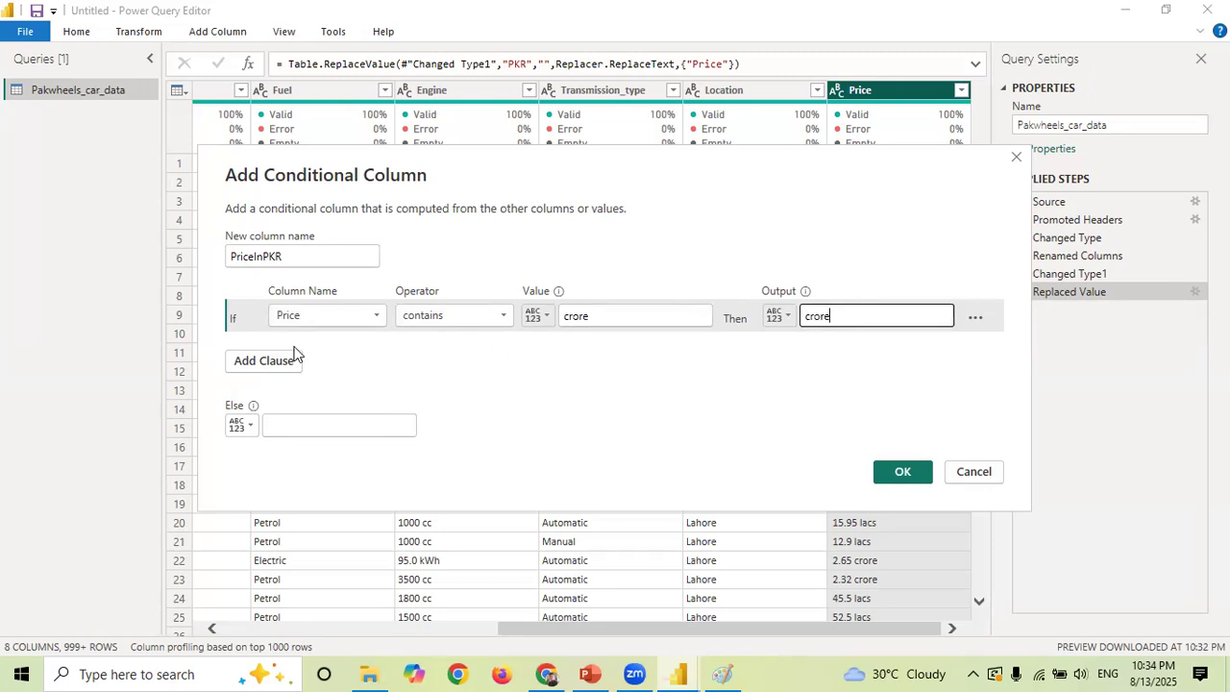
# - Add an Else If clause so that a Price containing "lacs" outputs "lacs"
pyautogui.click(259, 364)
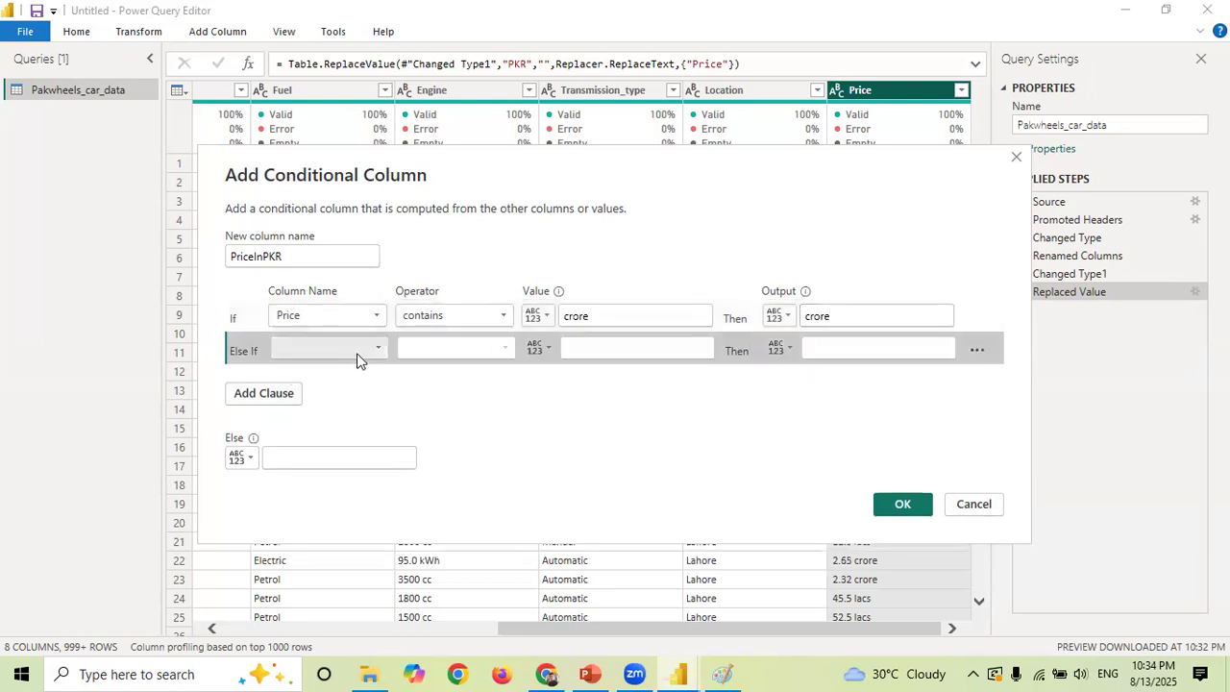
pyautogui.click(353, 353)
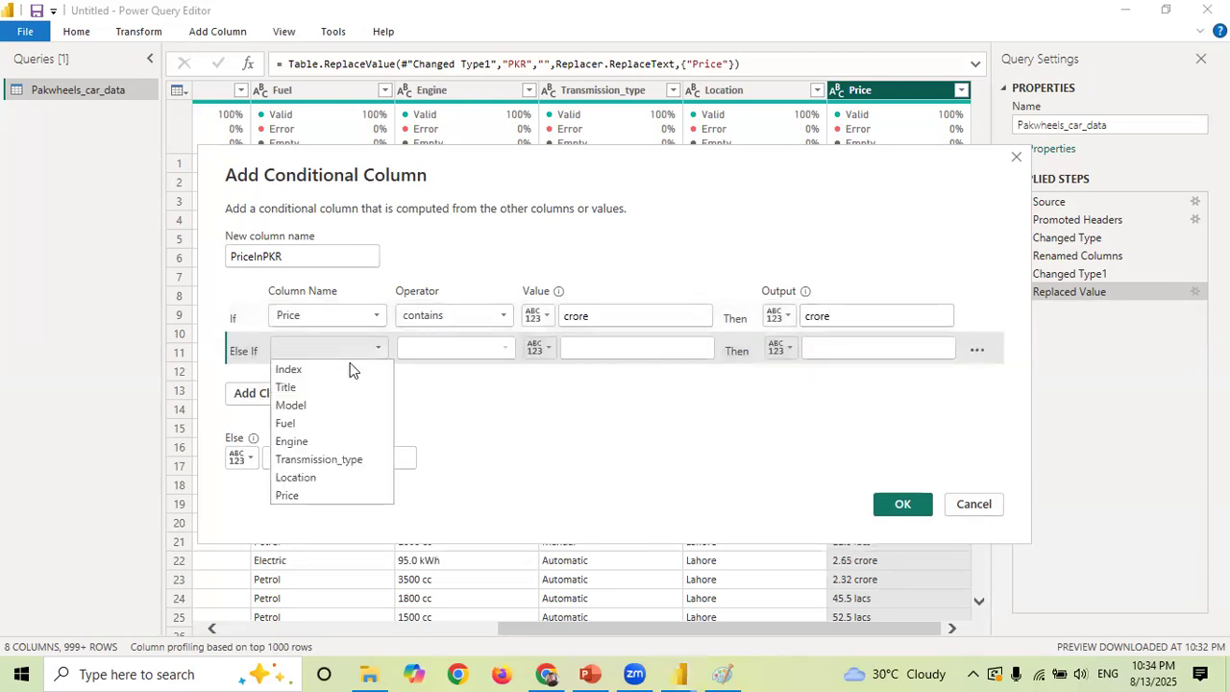
pyautogui.click(296, 495)
pyautogui.click(433, 352)
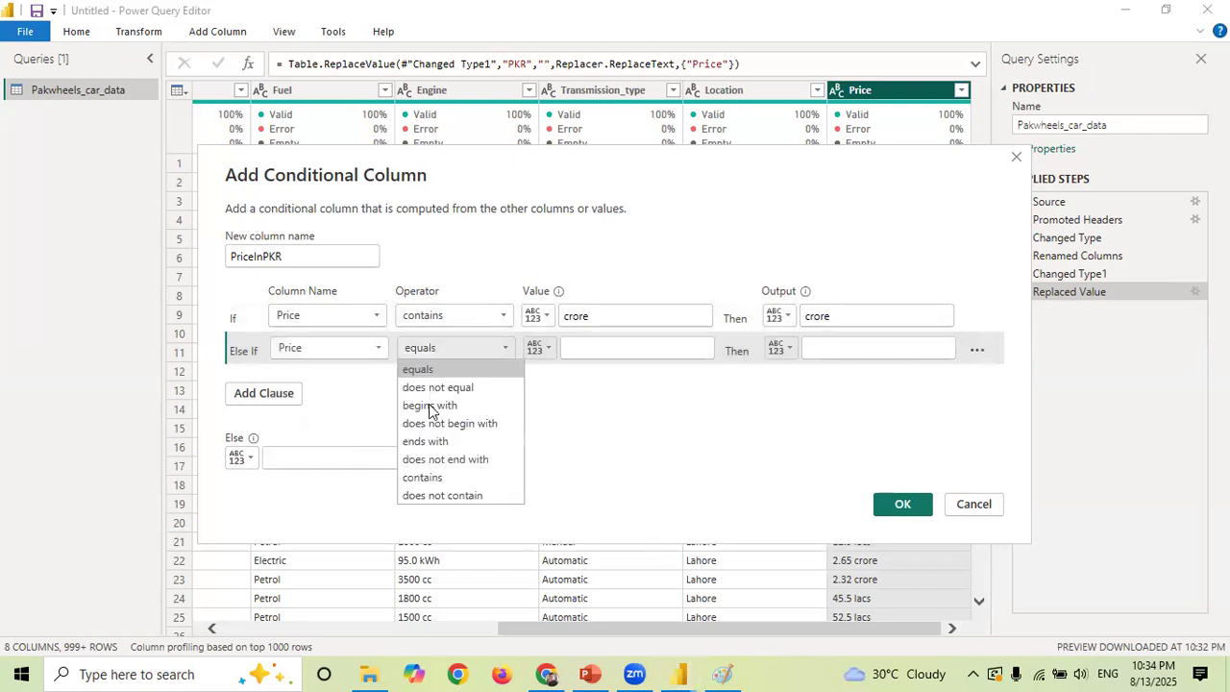
pyautogui.click(449, 474)
pyautogui.click(645, 348)
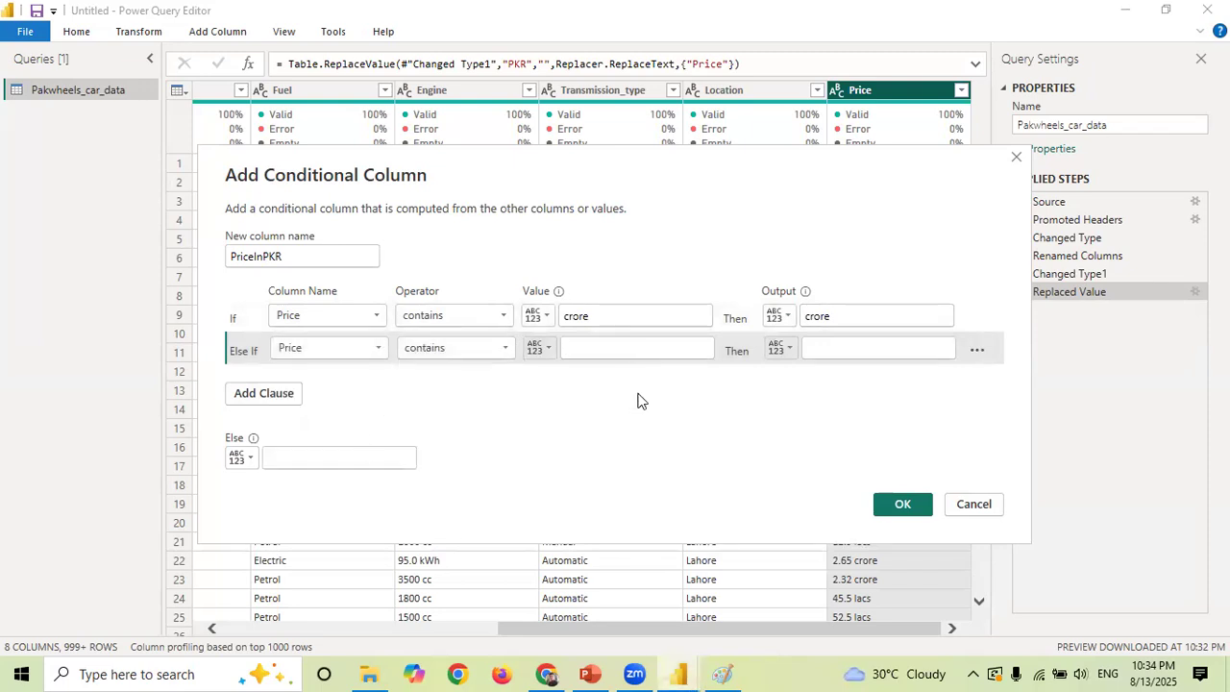
pyautogui.write('lacs')
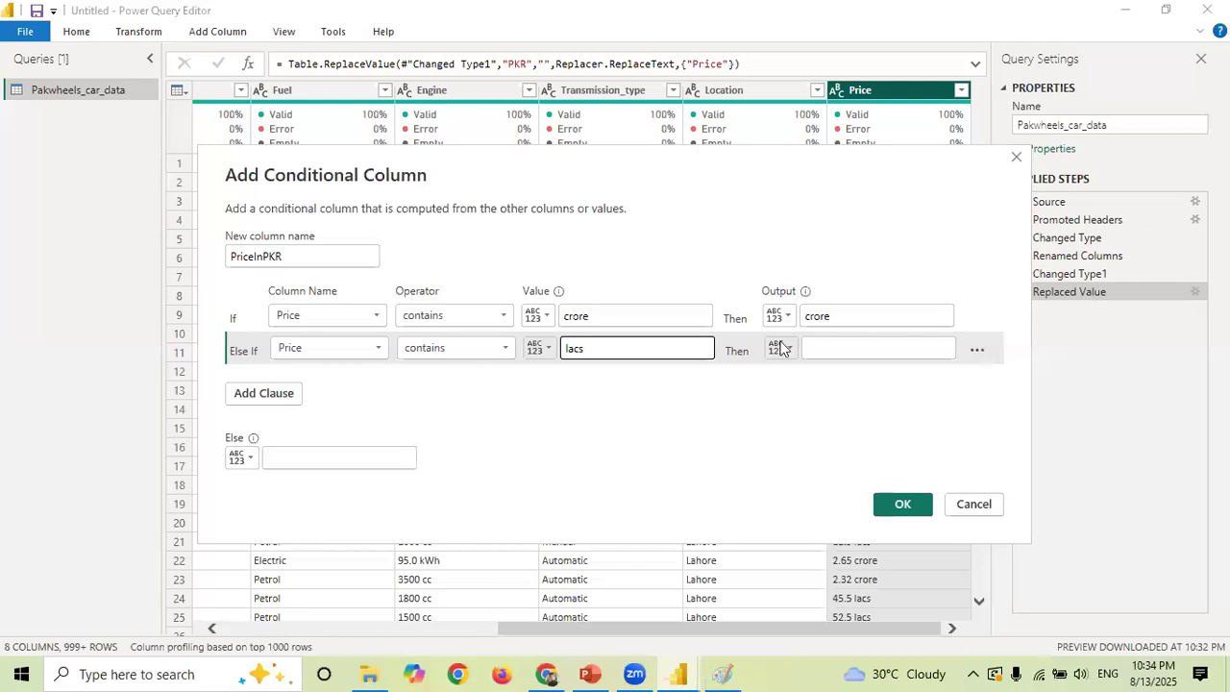
pyautogui.click(834, 349)
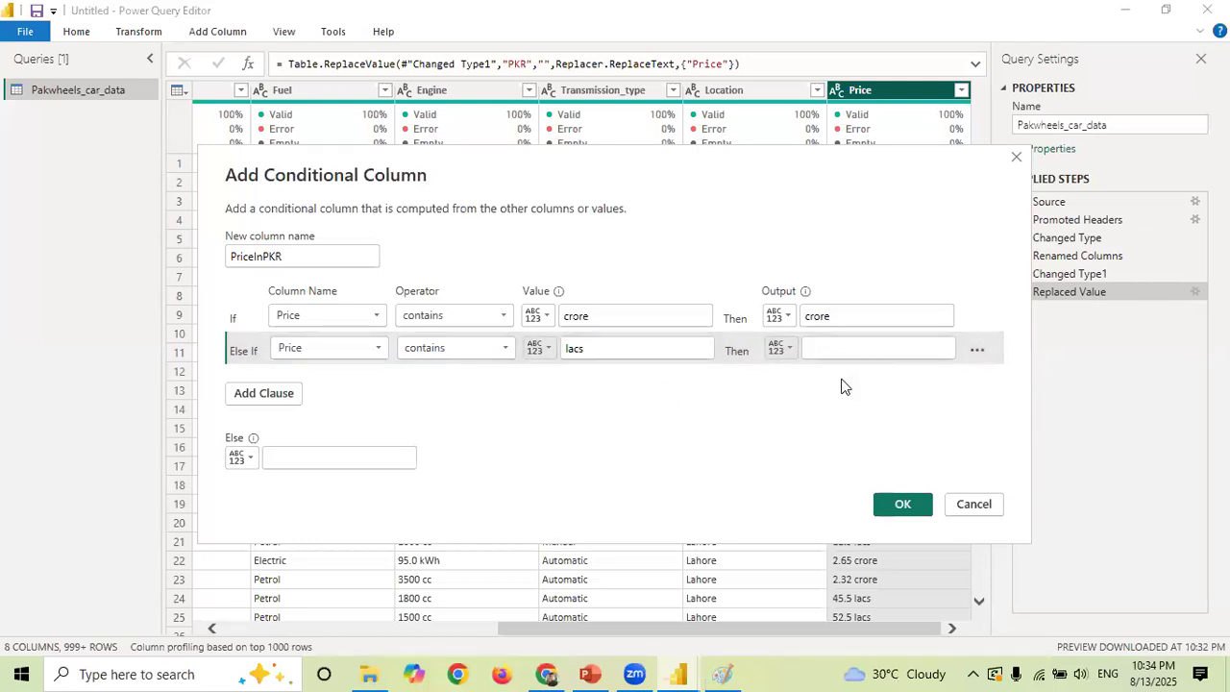
pyautogui.write('lacs')
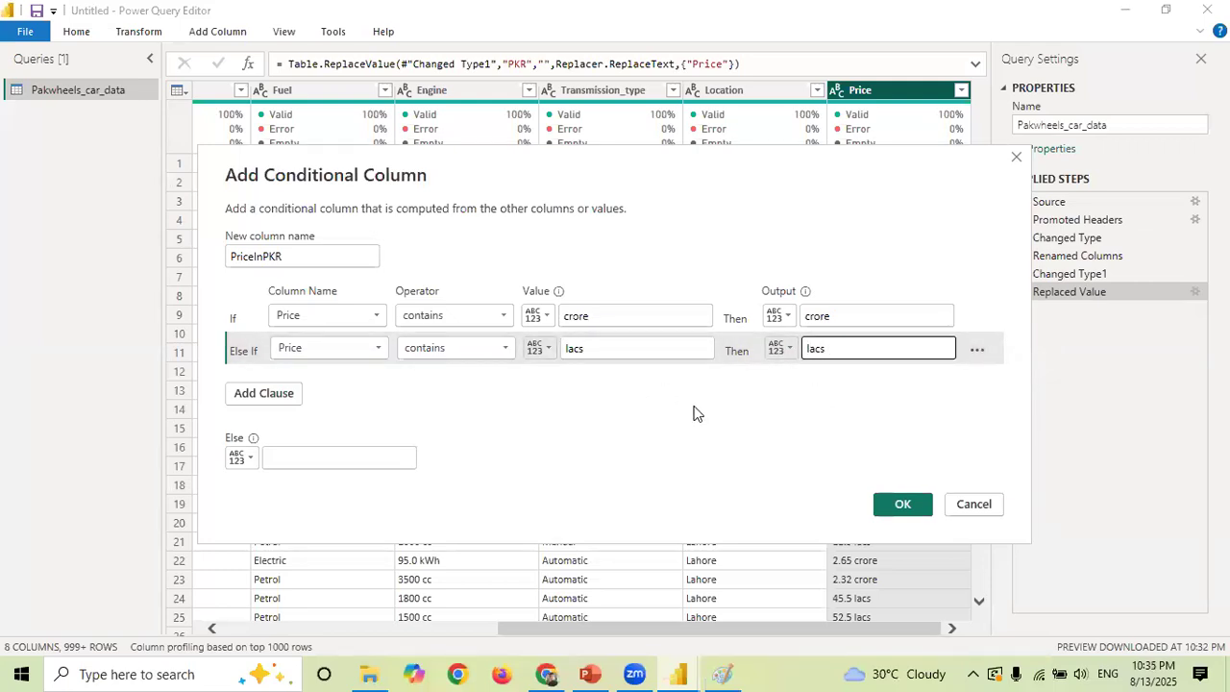
pyautogui.click(270, 401)
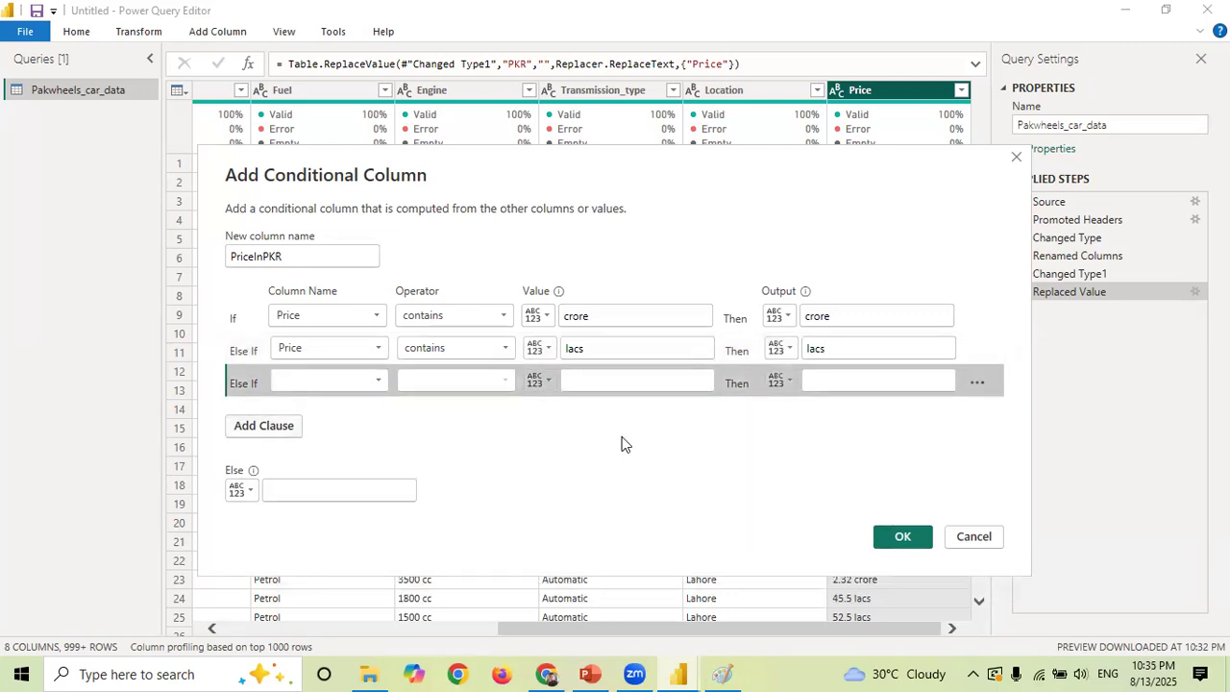
pyautogui.click(979, 383)
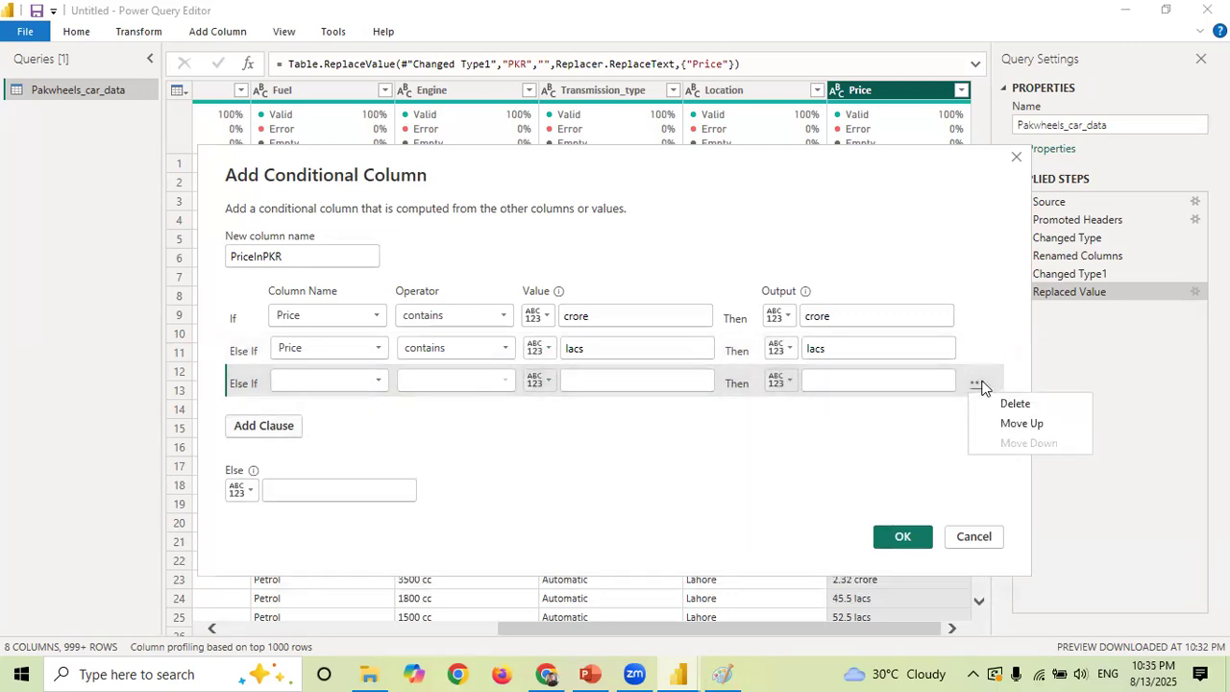
pyautogui.click(1005, 404)
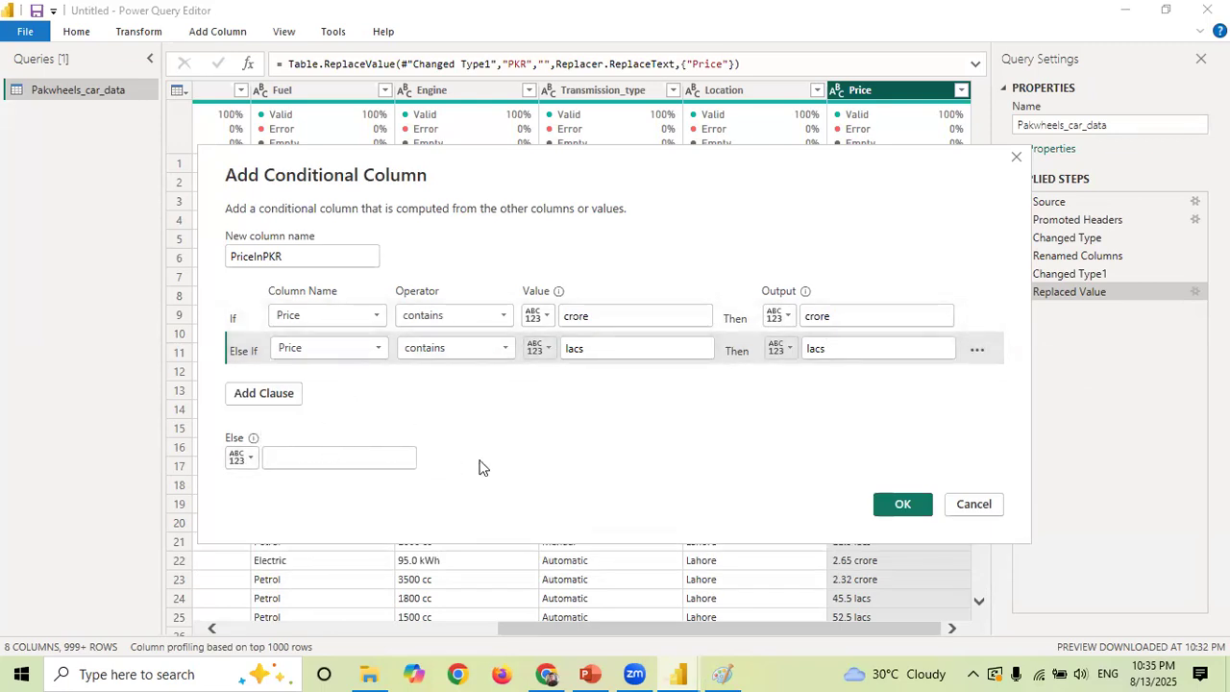
# - Set the Else output to null and create the conditional column
pyautogui.write('null')
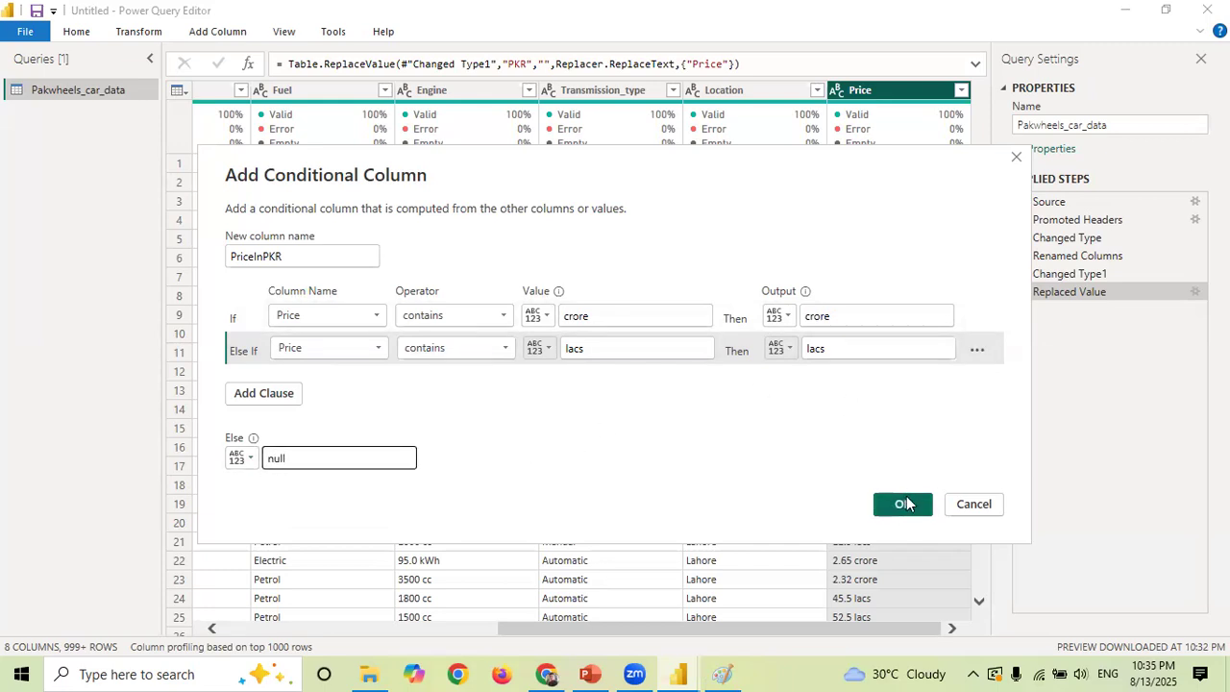
pyautogui.click(890, 502)
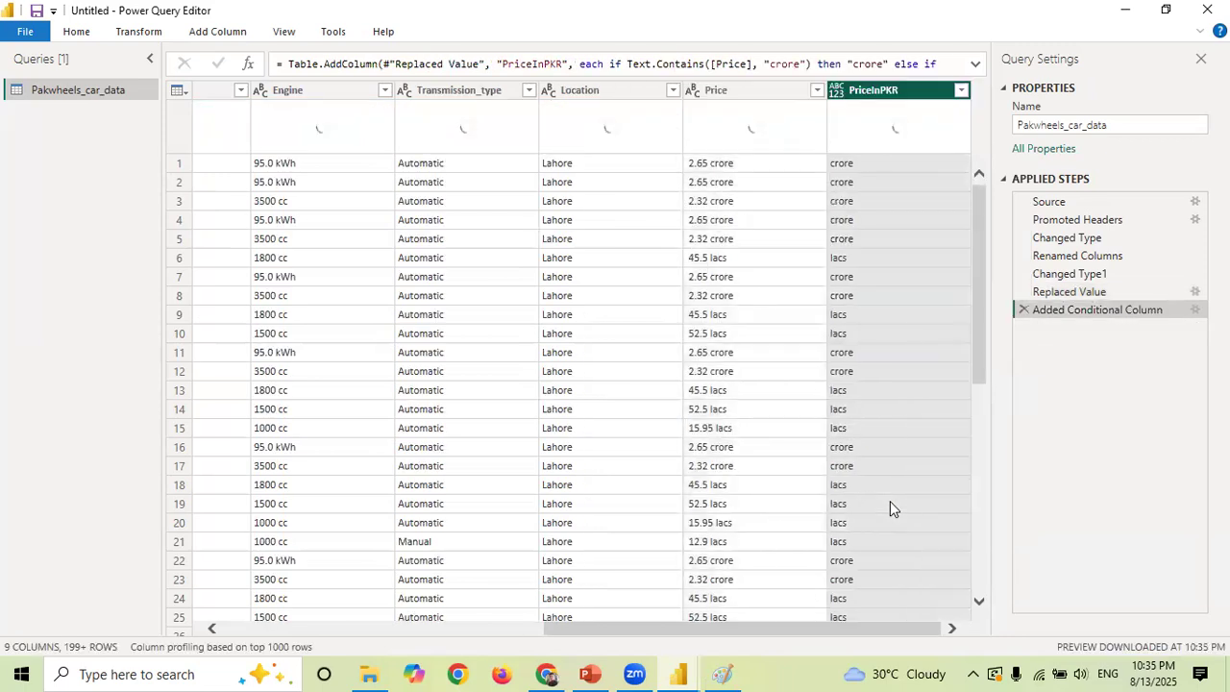
# - Compare the PriceInPKR labels with the matching crore and lacs entries in the Price column
pyautogui.click(758, 163)
pyautogui.click(854, 167)
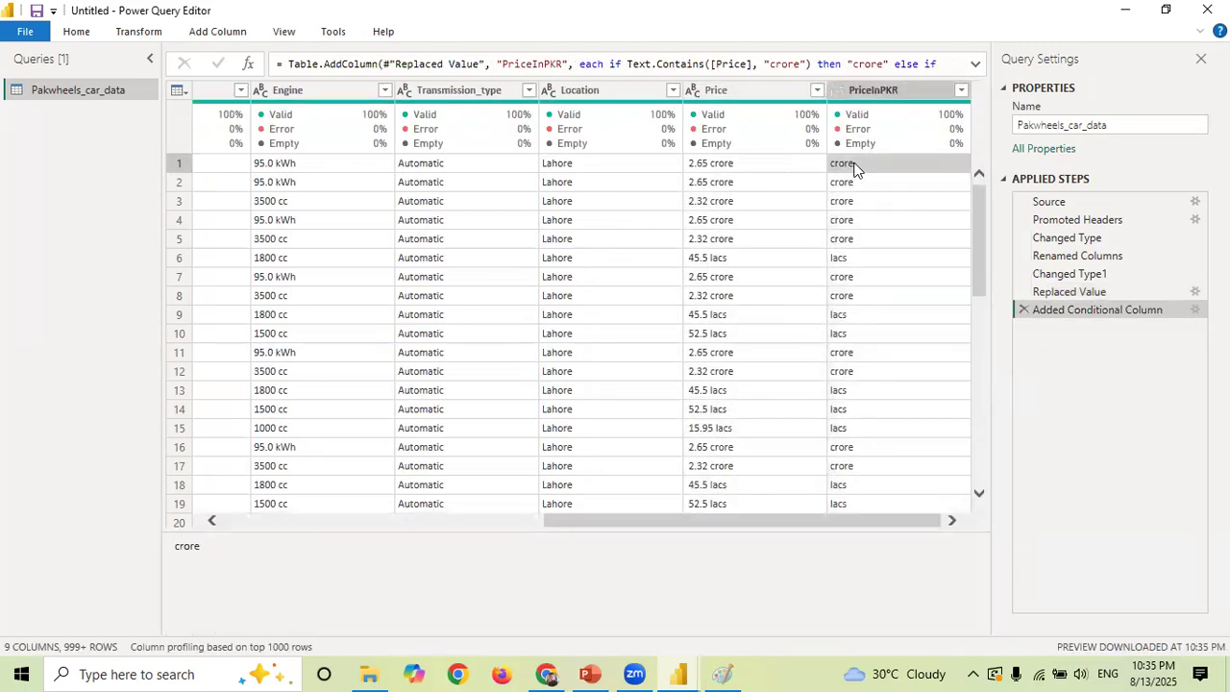
pyautogui.click(759, 258)
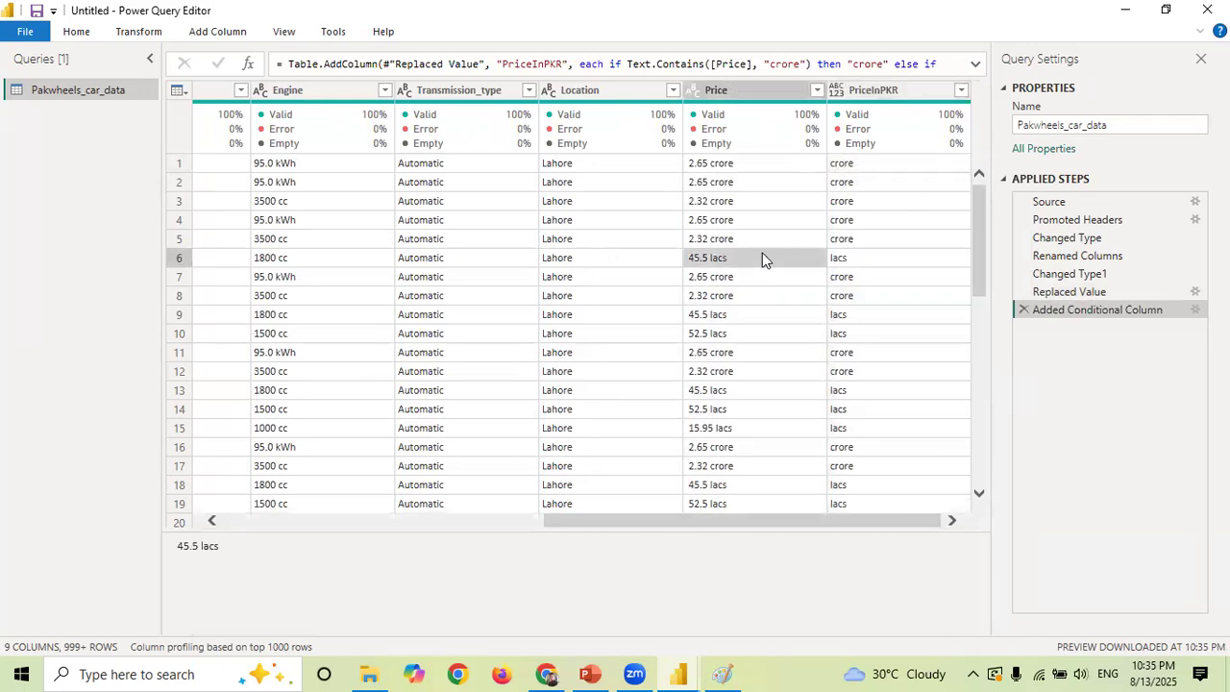
pyautogui.click(845, 259)
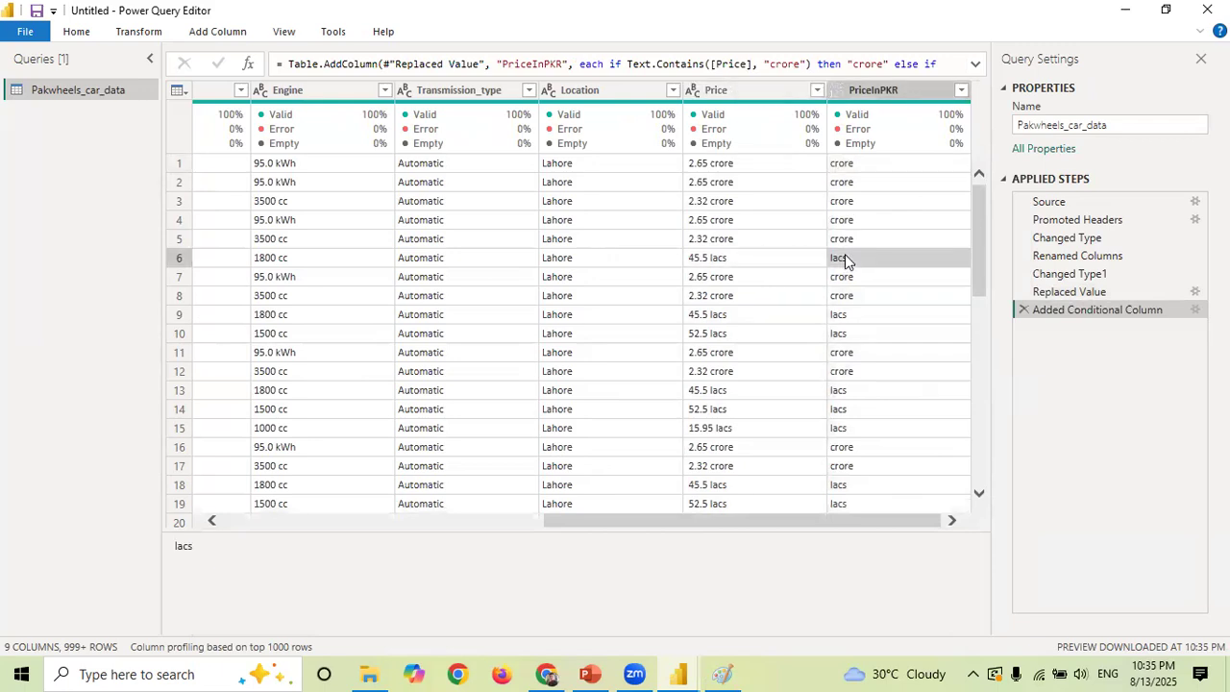
pyautogui.click(879, 182)
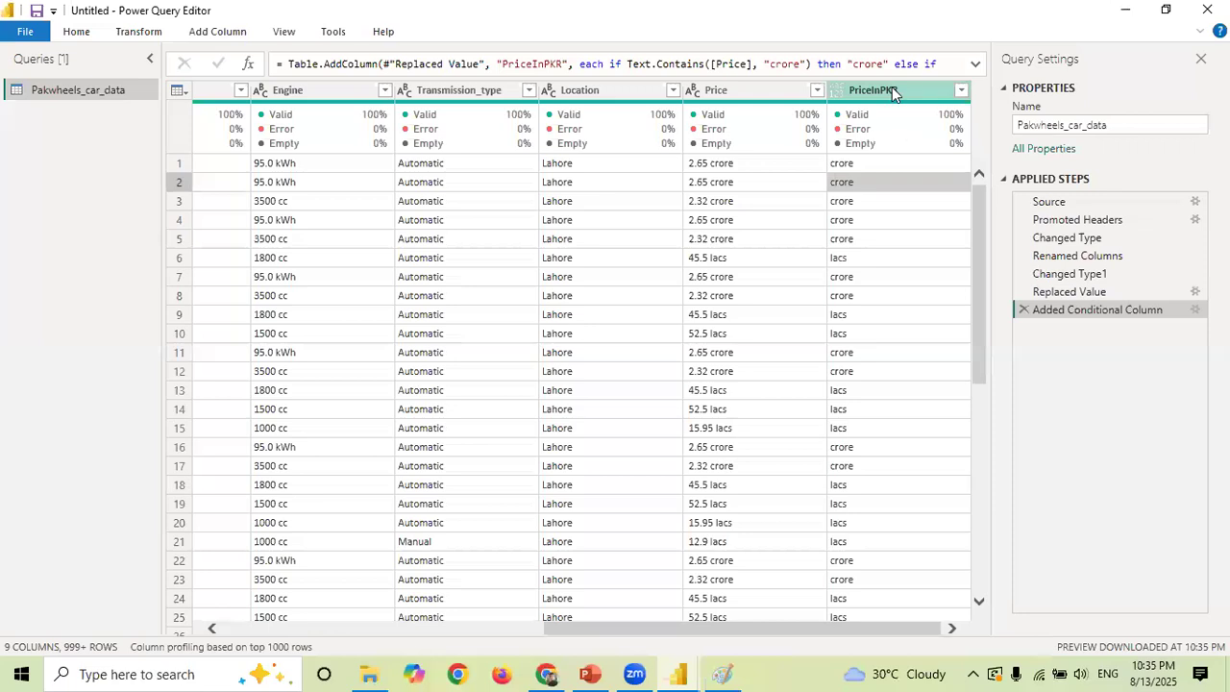
pyautogui.click(891, 90)
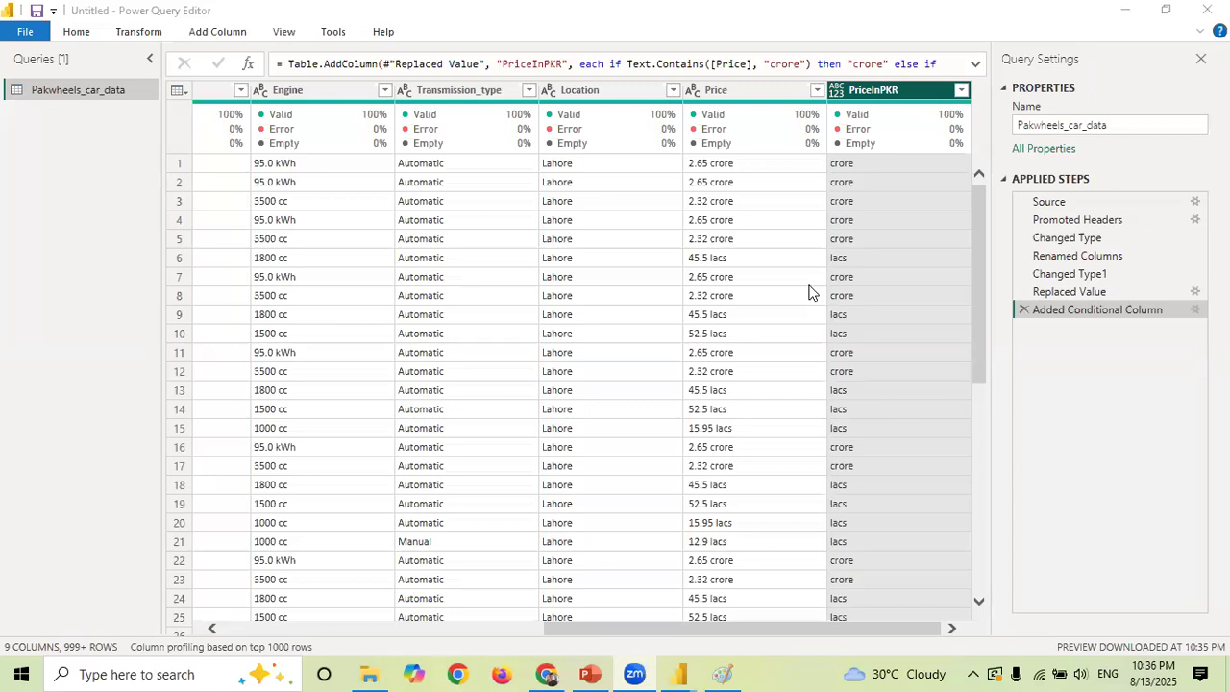
pyautogui.click(743, 88)
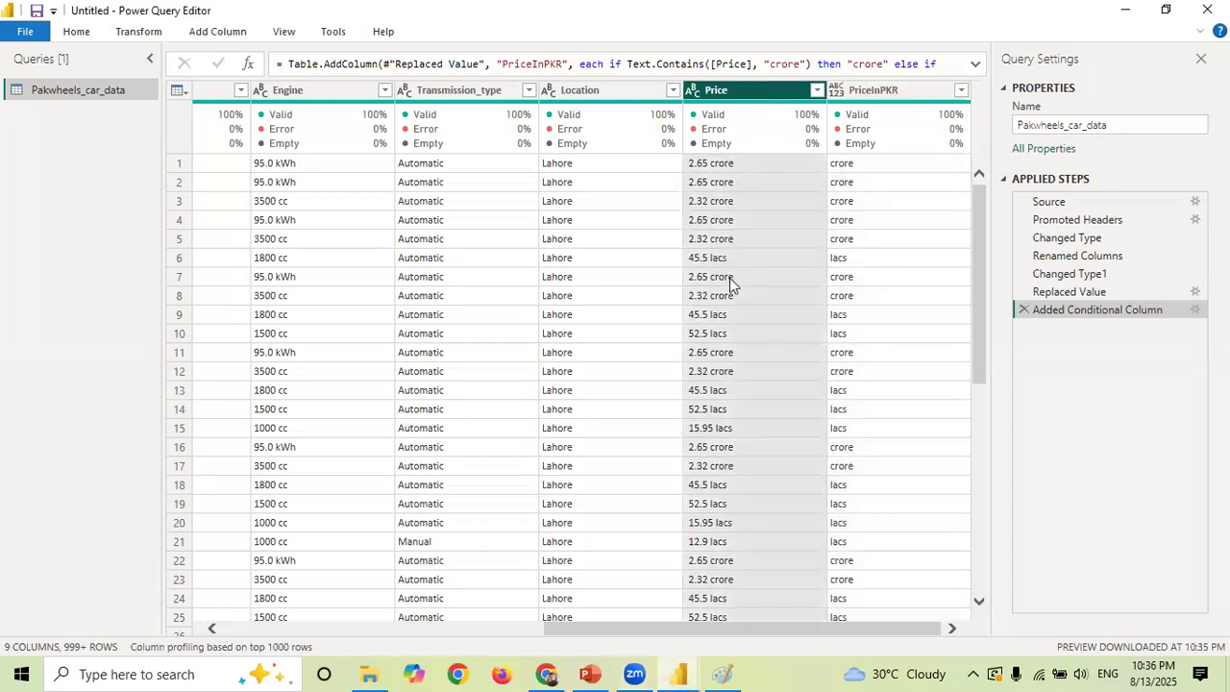
pyautogui.click(873, 92)
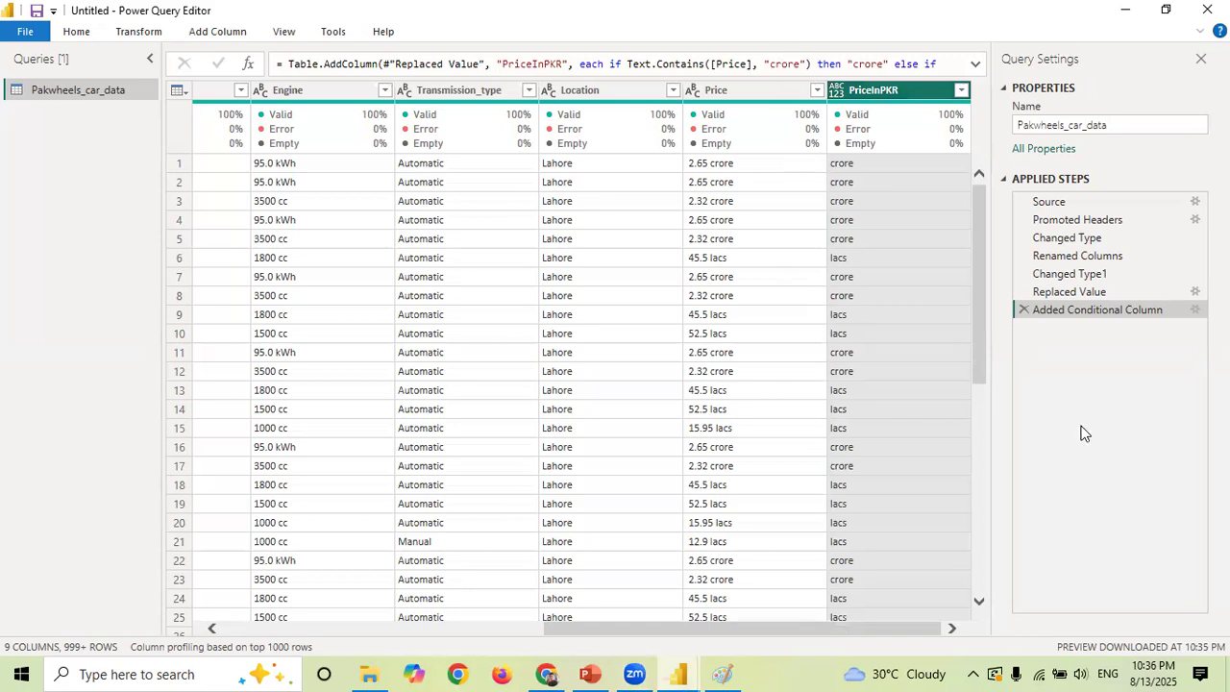
pyautogui.hotkey('alt', 'Tab')
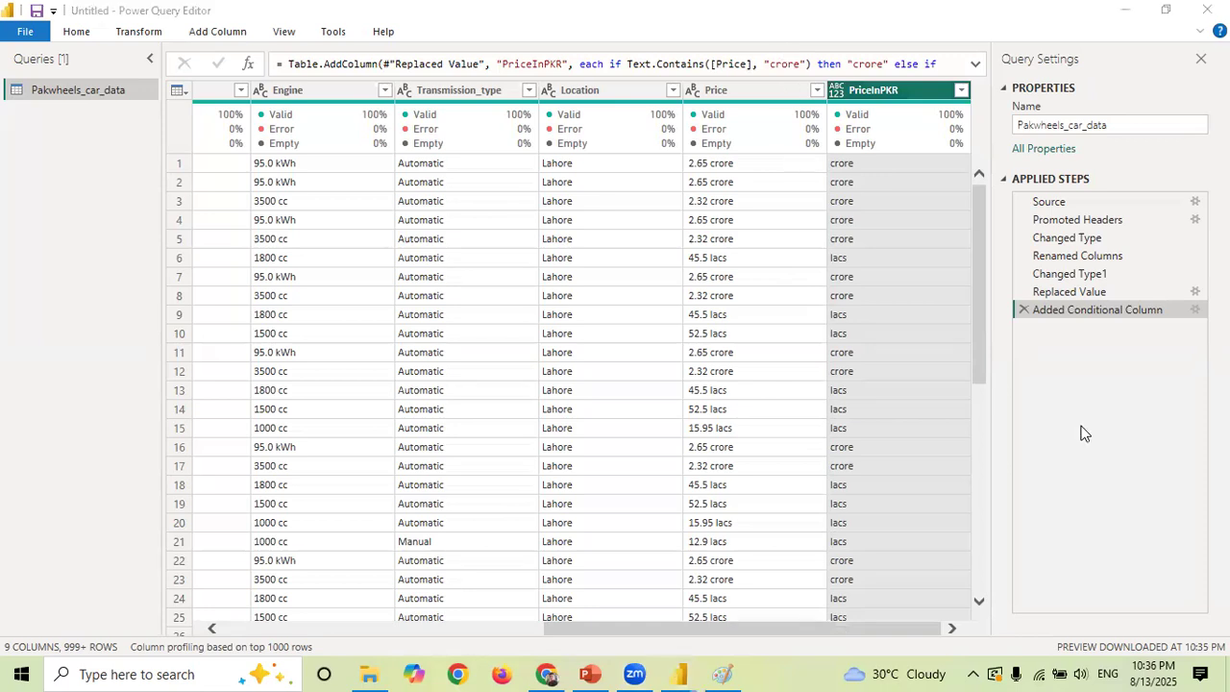
# - Replace "crore" with nothing throughout the Price column
pyautogui.click(750, 87)
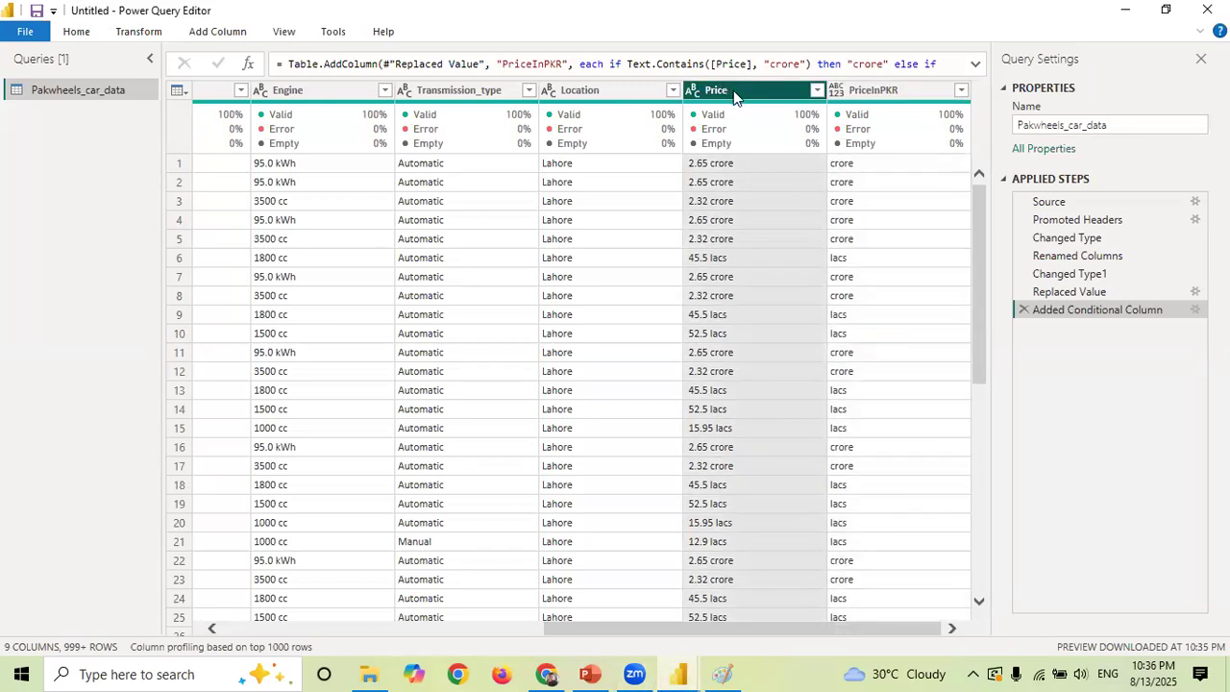
pyautogui.click(141, 32)
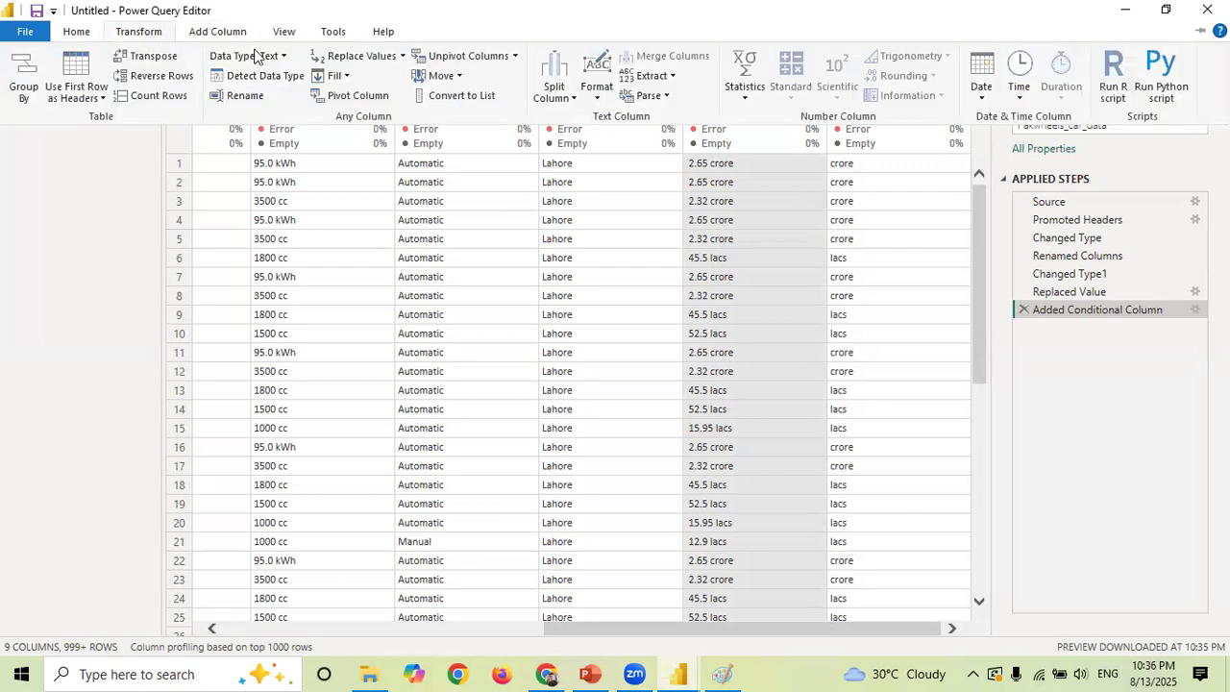
pyautogui.click(354, 56)
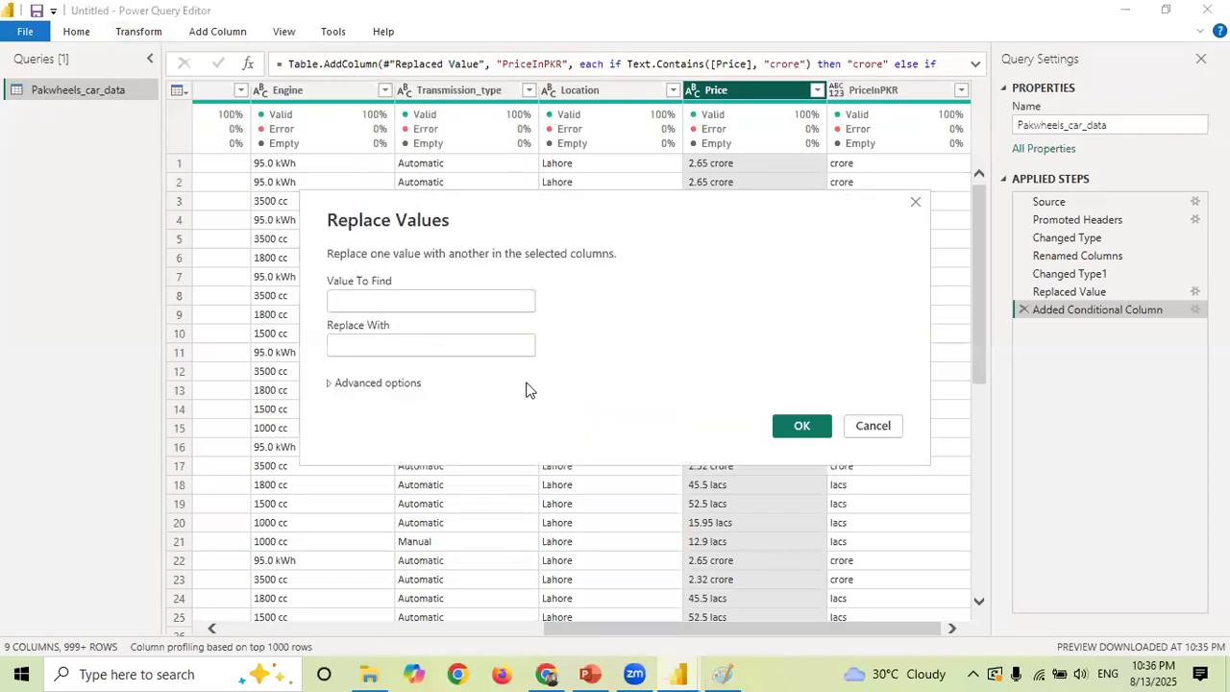
pyautogui.write('cro')
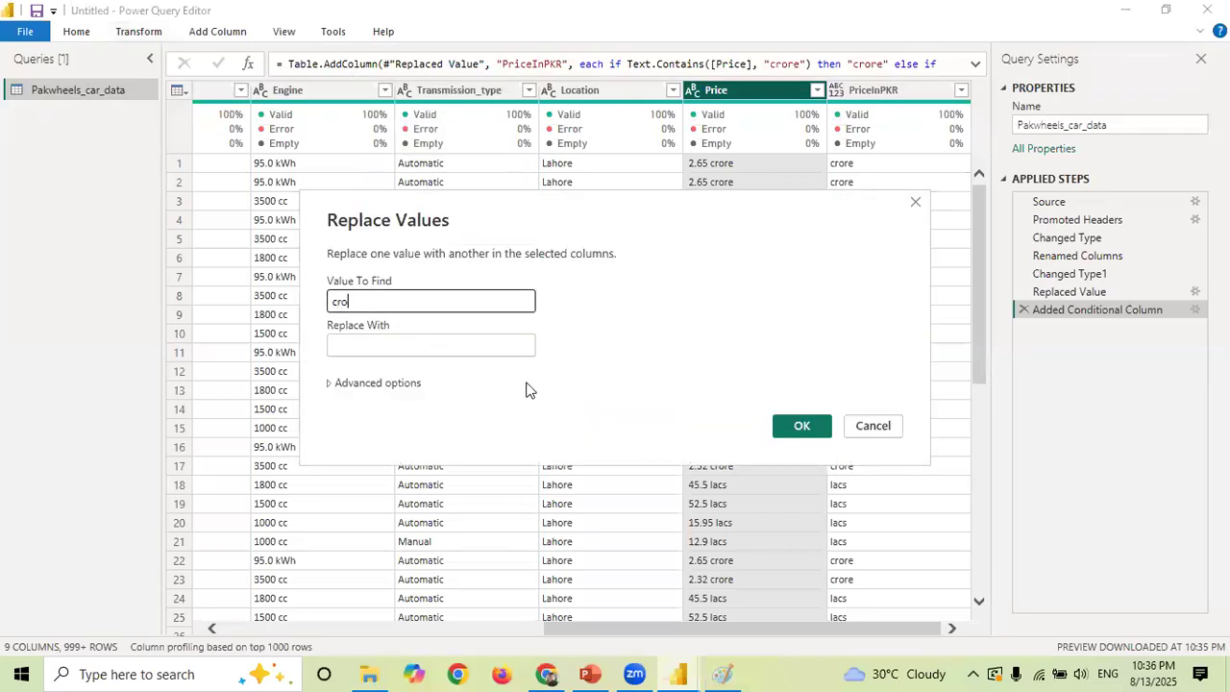
pyautogui.write('re')
pyautogui.click(798, 429)
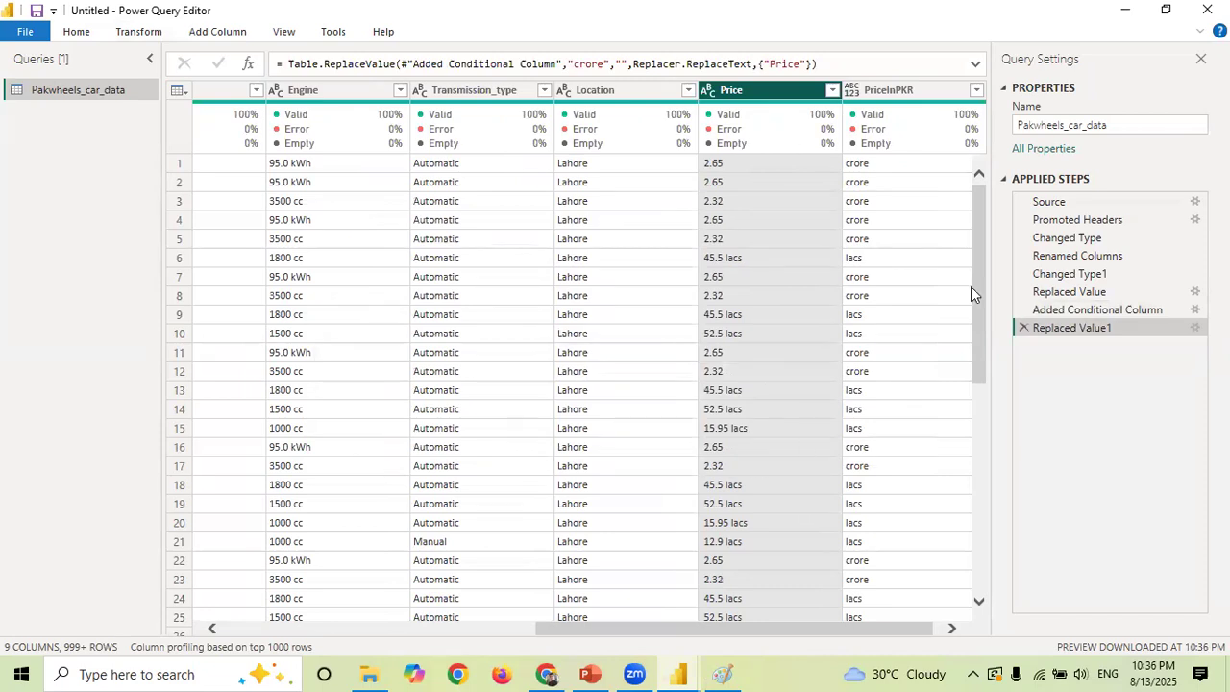
# - Replace "lacs" with nothing throughout the Price column
pyautogui.moveTo(977, 304); pyautogui.dragTo(966, 481)
pyautogui.click(983, 263)
pyautogui.click(139, 31)
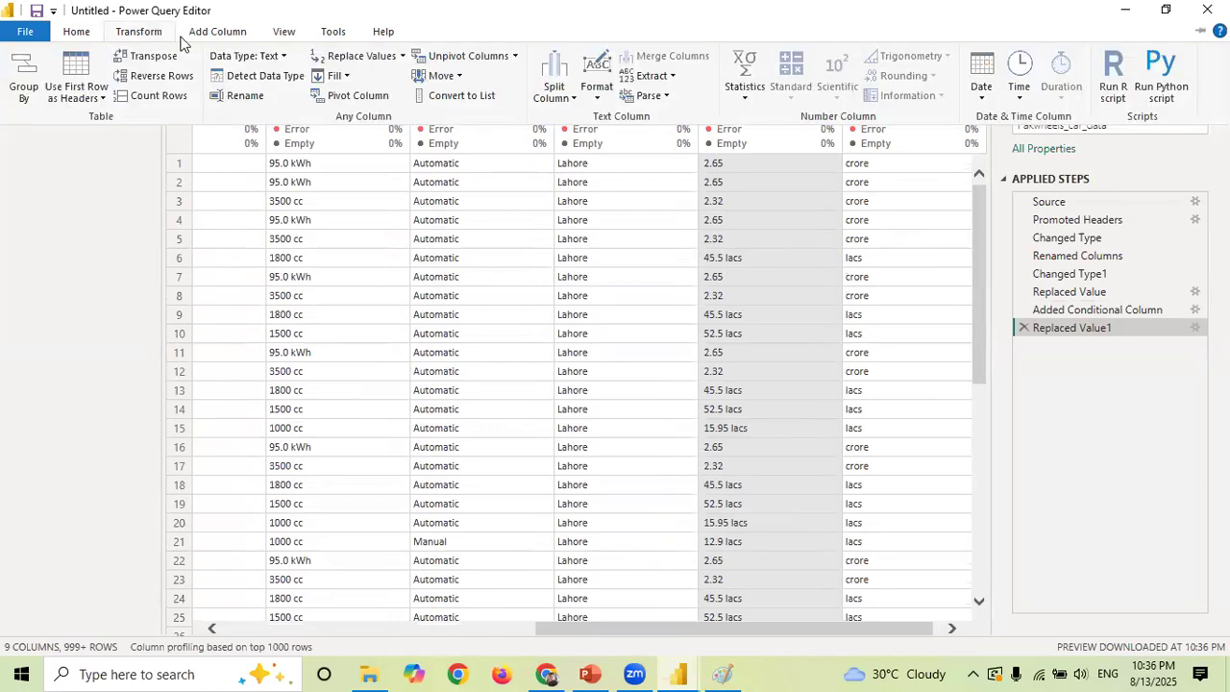
pyautogui.click(348, 63)
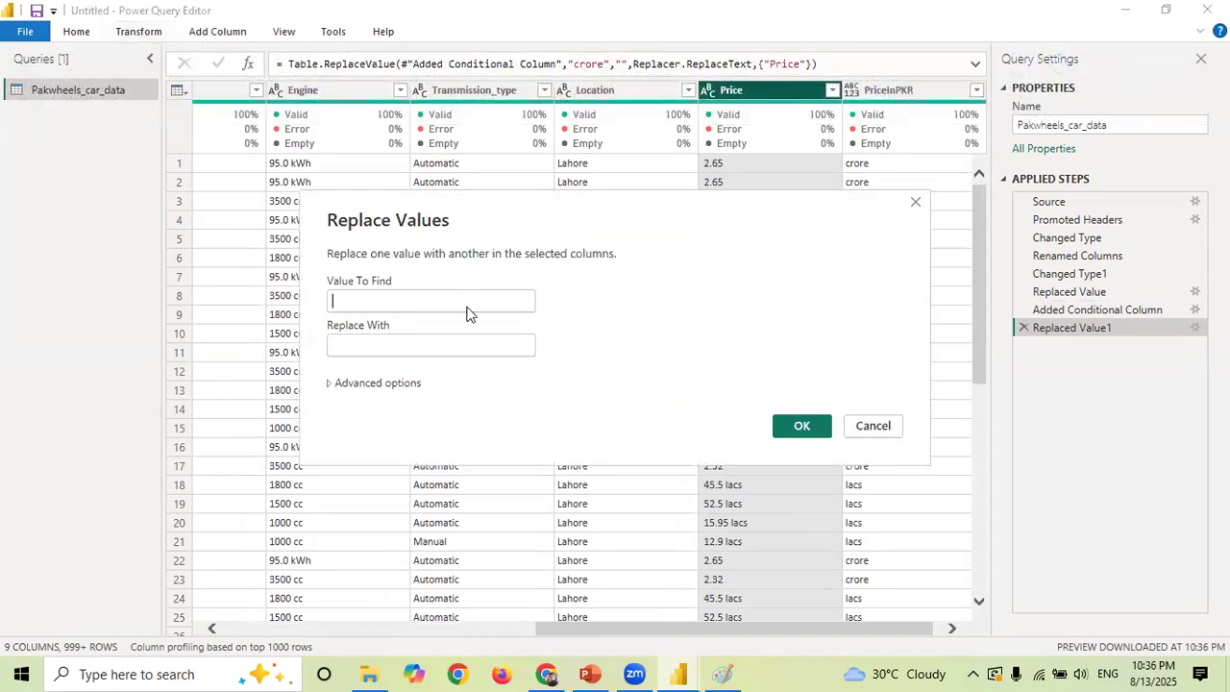
pyautogui.write('lacs')
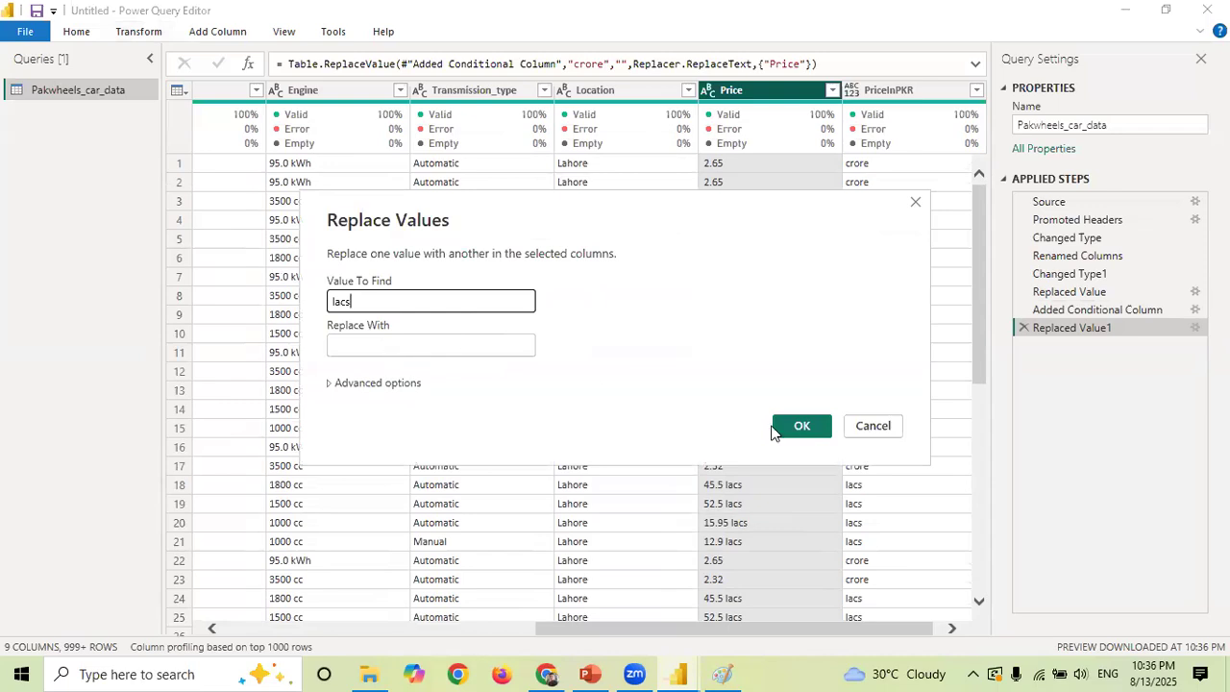
pyautogui.click(802, 428)
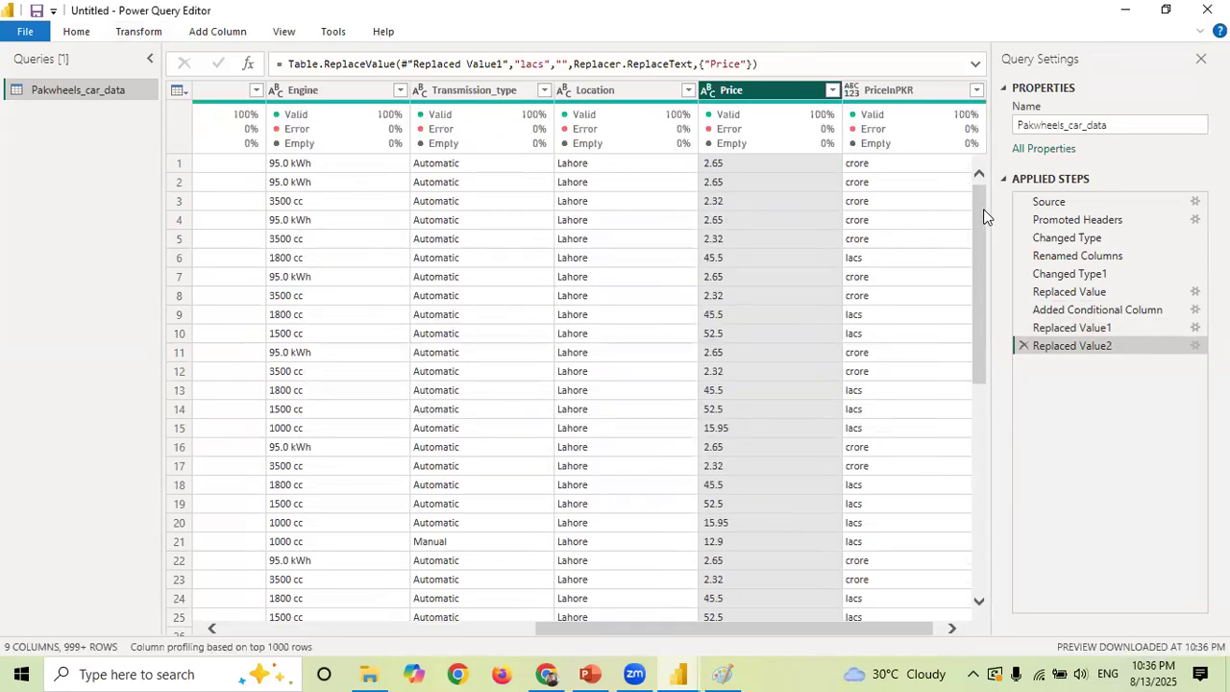
# - Change the data type of the Price column to Decimal Number
pyautogui.moveTo(979, 270); pyautogui.dragTo(986, 186)
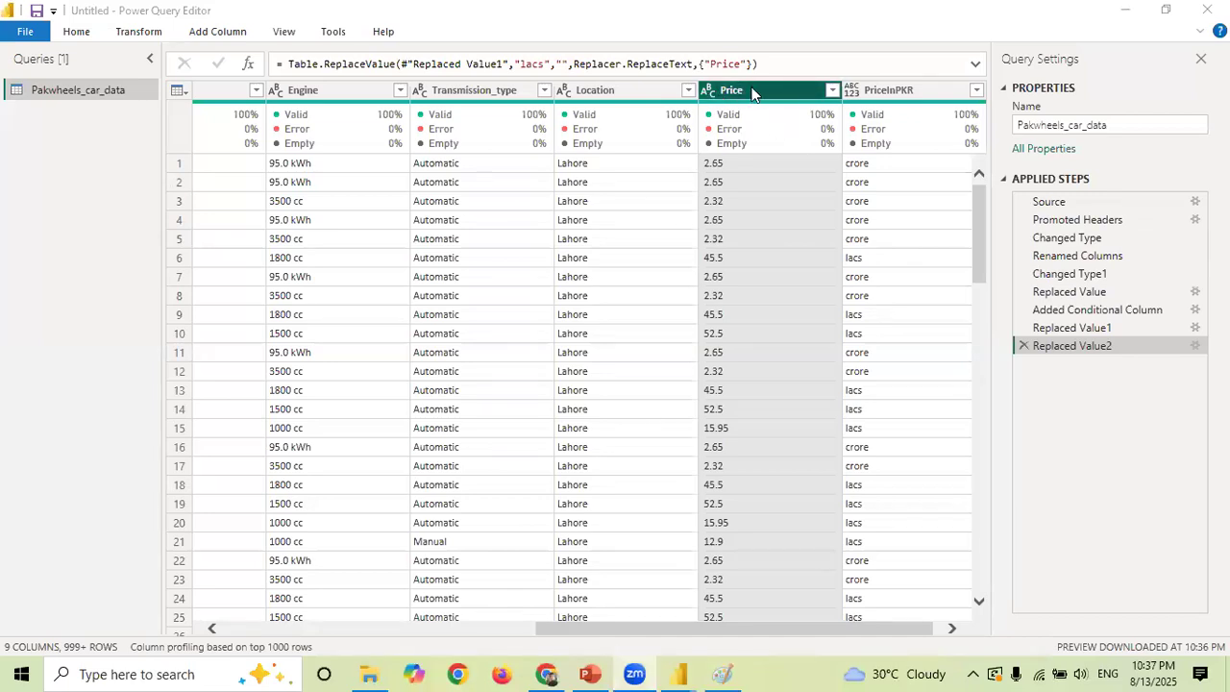
pyautogui.rightClick(752, 92)
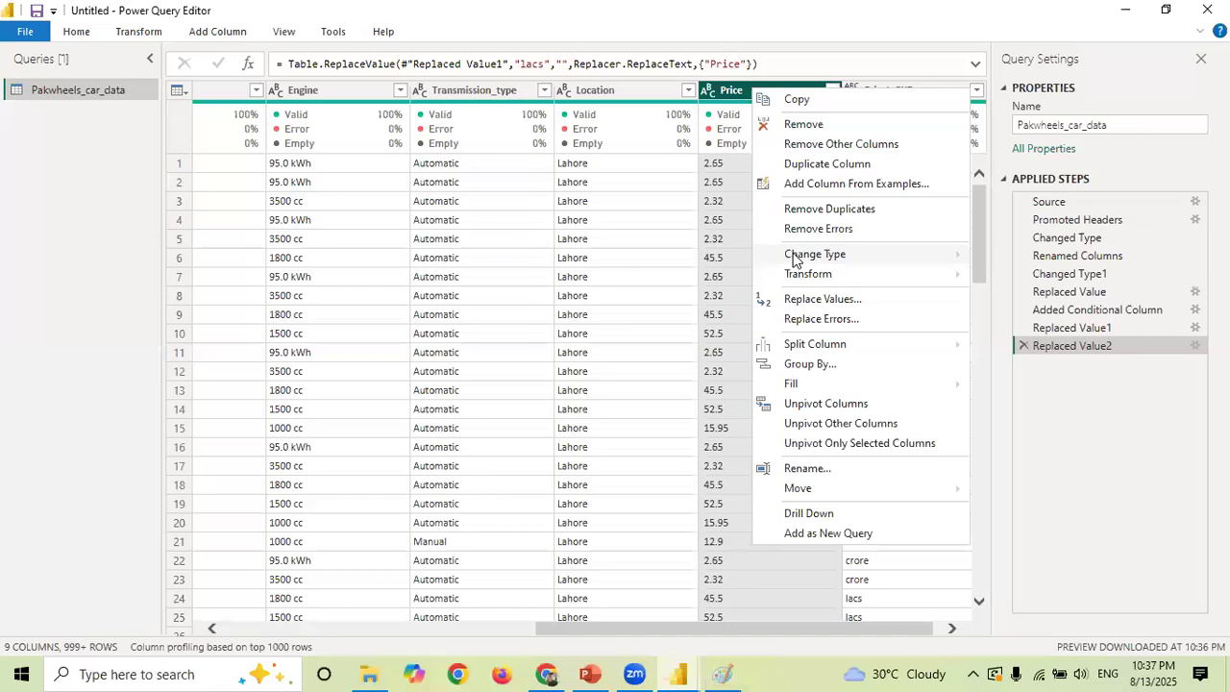
pyautogui.moveTo(973, 269)
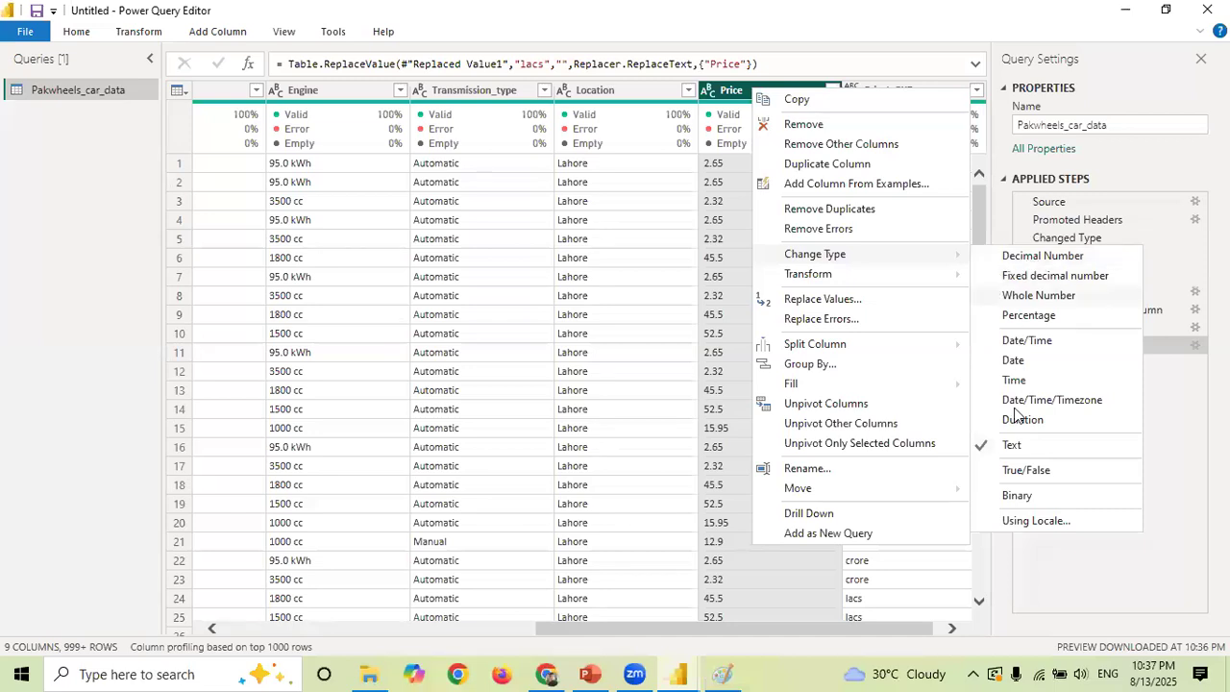
pyautogui.click(1024, 259)
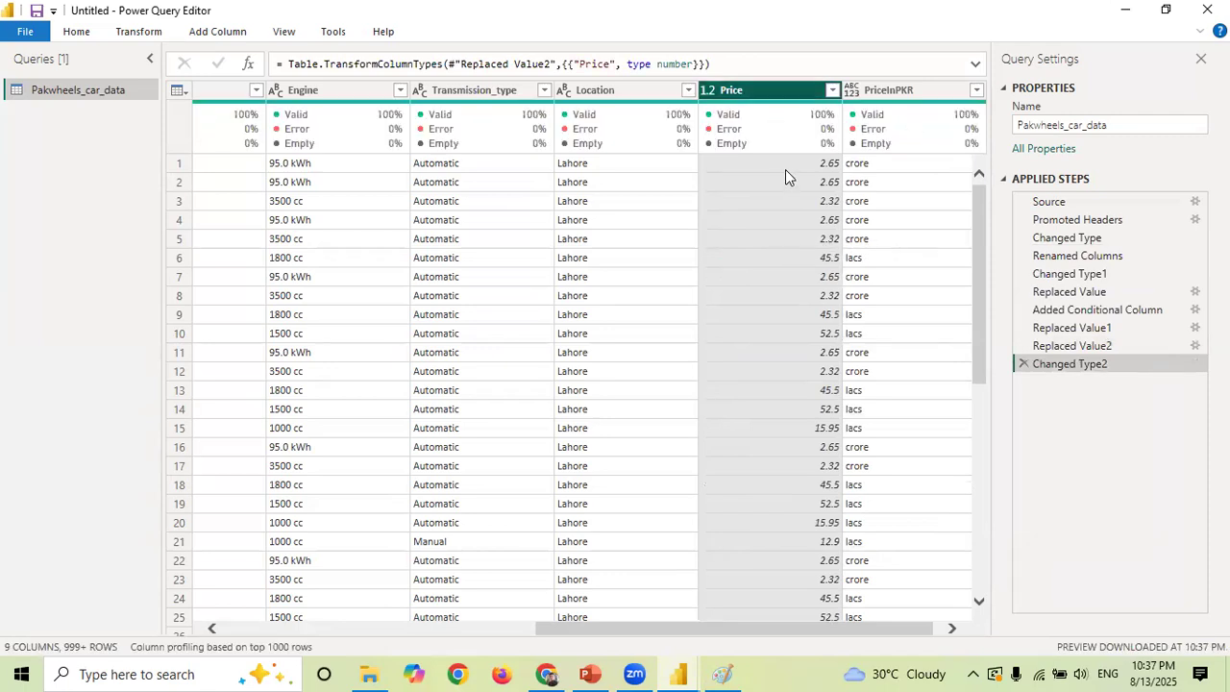
pyautogui.moveTo(976, 249)
pyautogui.mouseDown()
pyautogui.moveTo(971, 390)
pyautogui.moveTo(970, 239)
pyautogui.mouseUp()
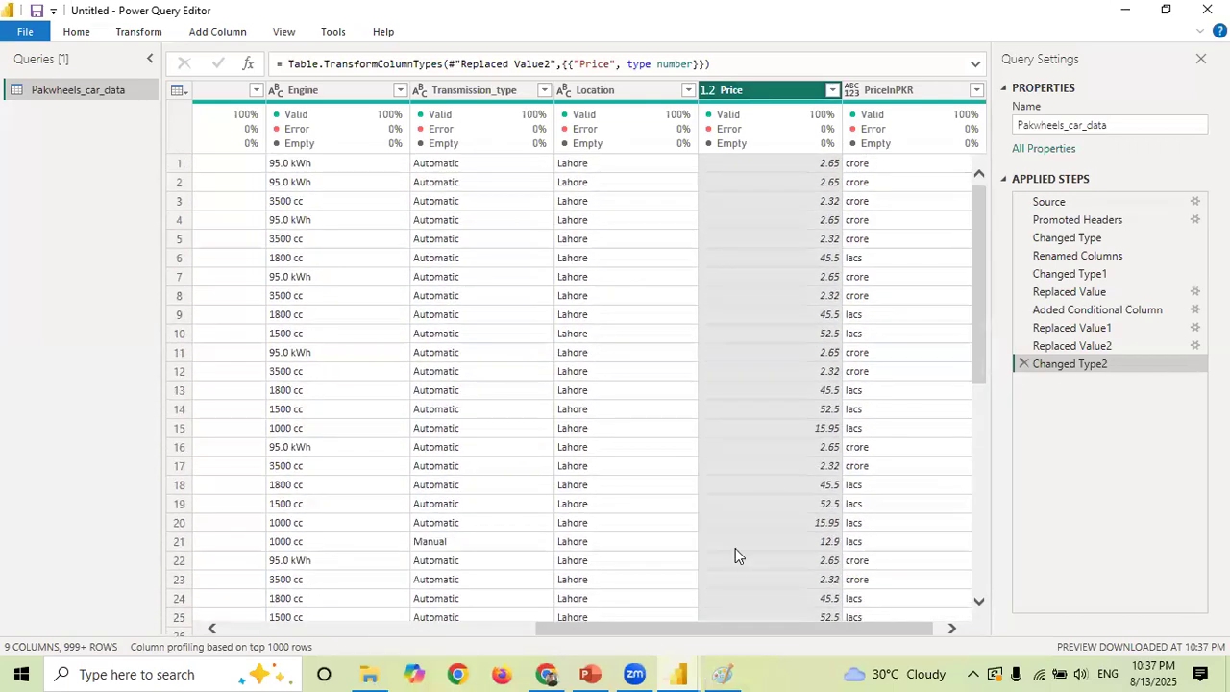
# - Switch to Paint and pencil check marks after the "remove PKR" and "remove lacs/crores" notes
pyautogui.click(723, 674)
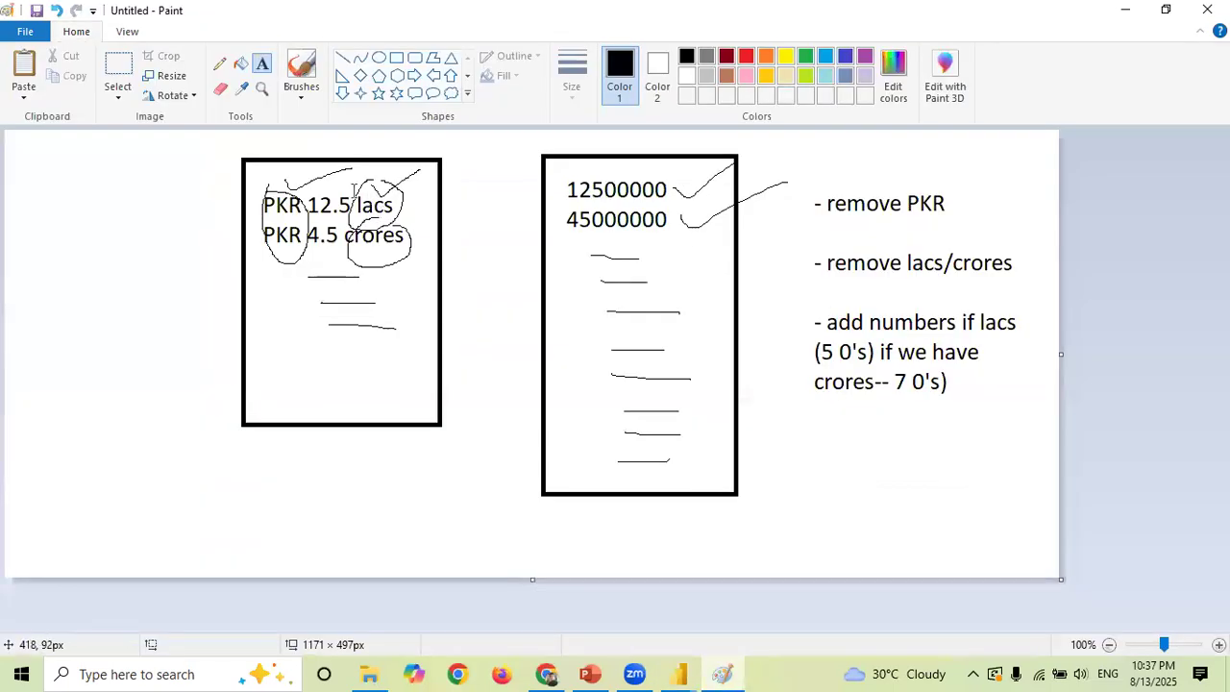
pyautogui.click(219, 64)
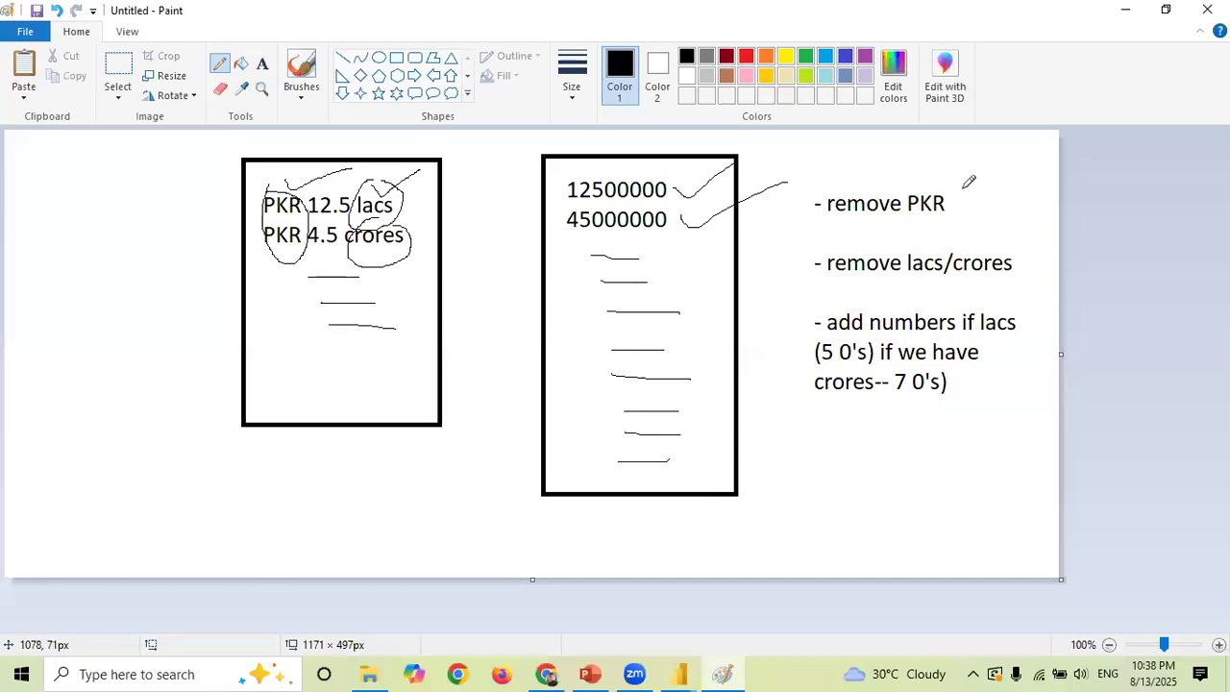
pyautogui.moveTo(953, 196); pyautogui.dragTo(1005, 173)
pyautogui.moveTo(977, 242); pyautogui.dragTo(1038, 205)
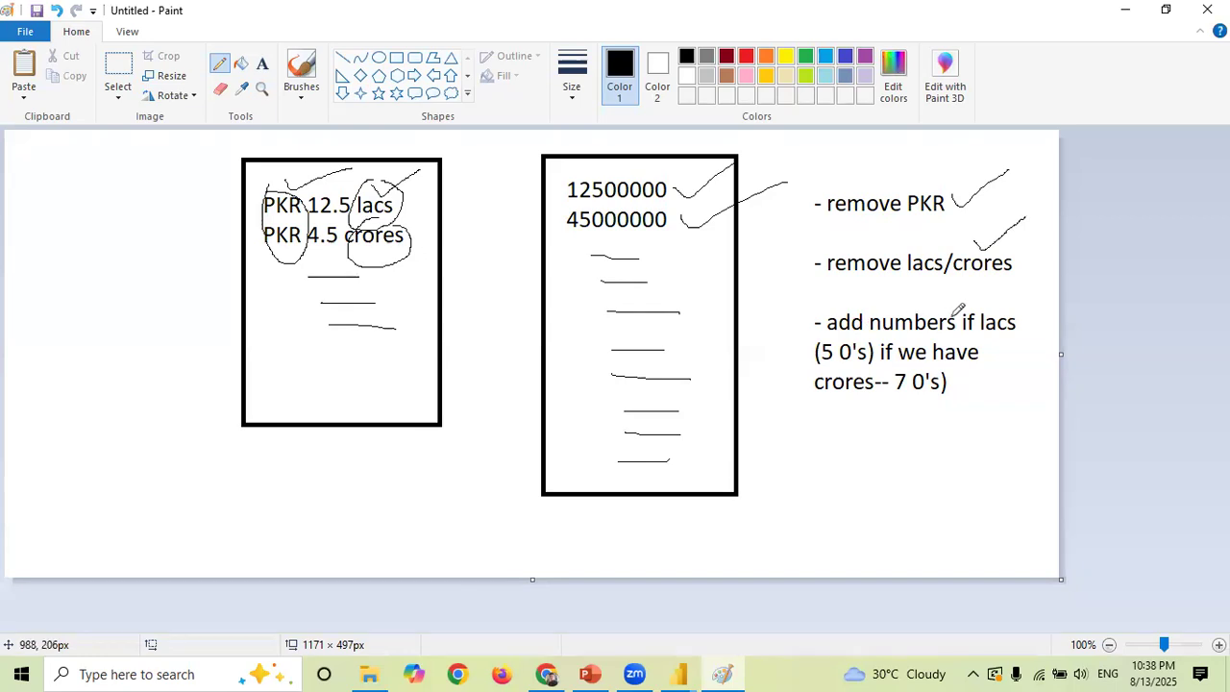
pyautogui.moveTo(800, 302)
pyautogui.mouseDown()
pyautogui.moveTo(826, 294)
pyautogui.moveTo(817, 301)
pyautogui.mouseUp()
pyautogui.moveTo(844, 299)
pyautogui.mouseDown()
pyautogui.moveTo(860, 279)
pyautogui.moveTo(860, 297)
pyautogui.mouseUp()
pyautogui.moveTo(870, 285); pyautogui.dragTo(858, 307)
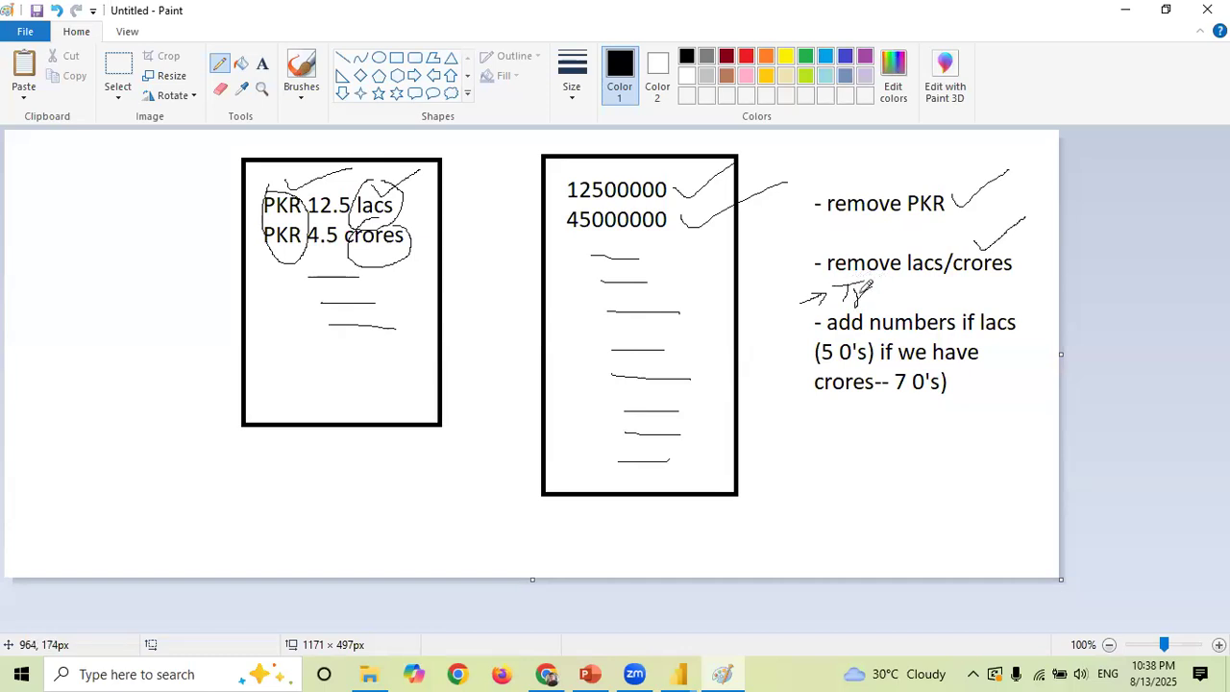
pyautogui.click(261, 63)
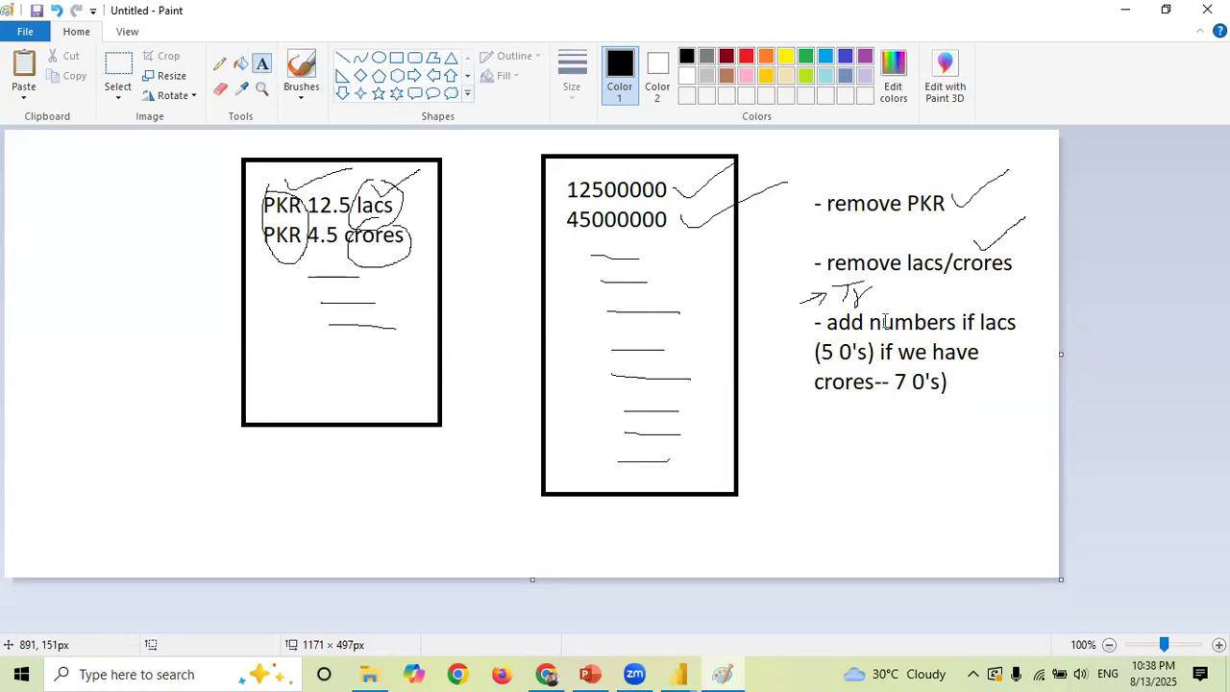
pyautogui.click(832, 269)
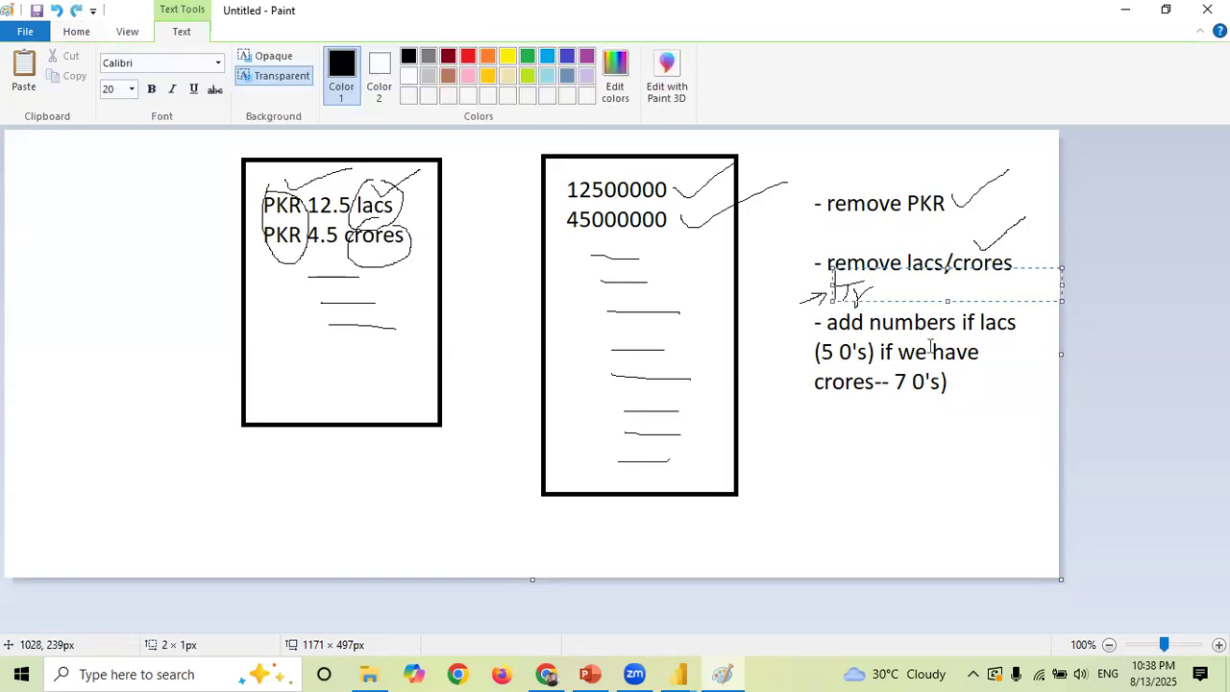
pyautogui.click(889, 342)
pyautogui.hotkey('ctrl', 'z')
pyautogui.hotkey('ctrl', 'z')
pyautogui.hotkey('ctrl', 'z')
pyautogui.hotkey('ctrl', 'z')
pyautogui.hotkey('ctrl', 'z')
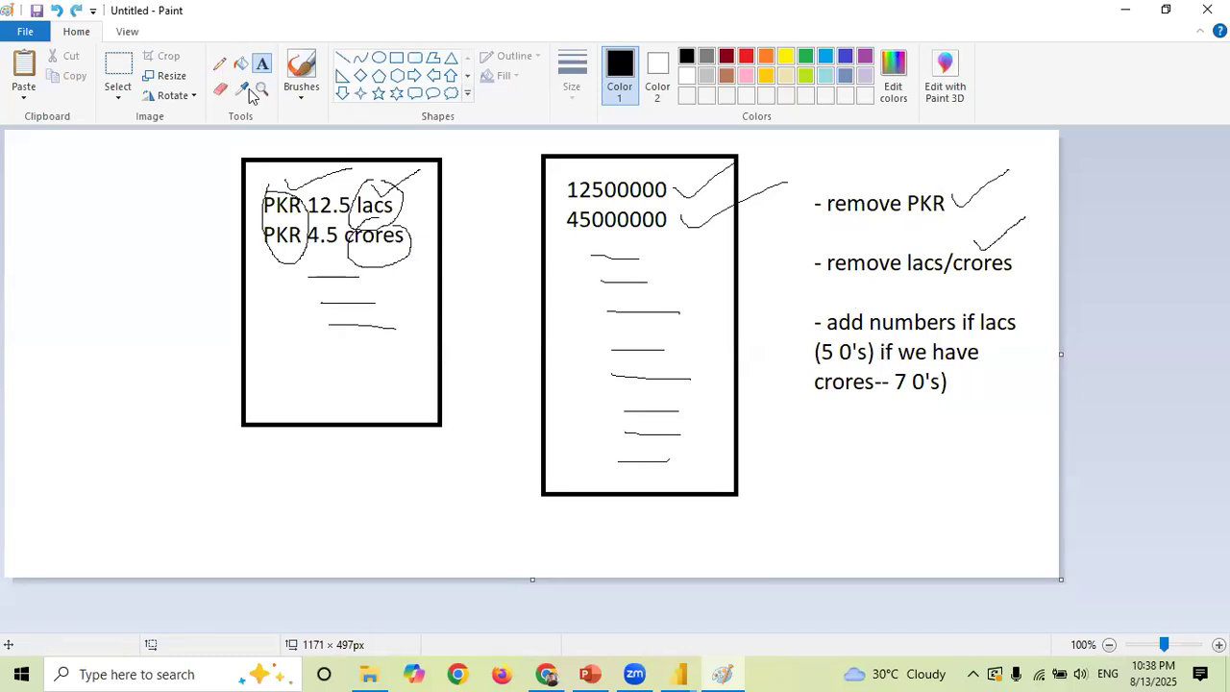
# - Add the text note "- transformed Price in Numeric" below "remove lacs/crores", widening its text box so it fits on one line
pyautogui.click(822, 282)
pyautogui.write('- ')
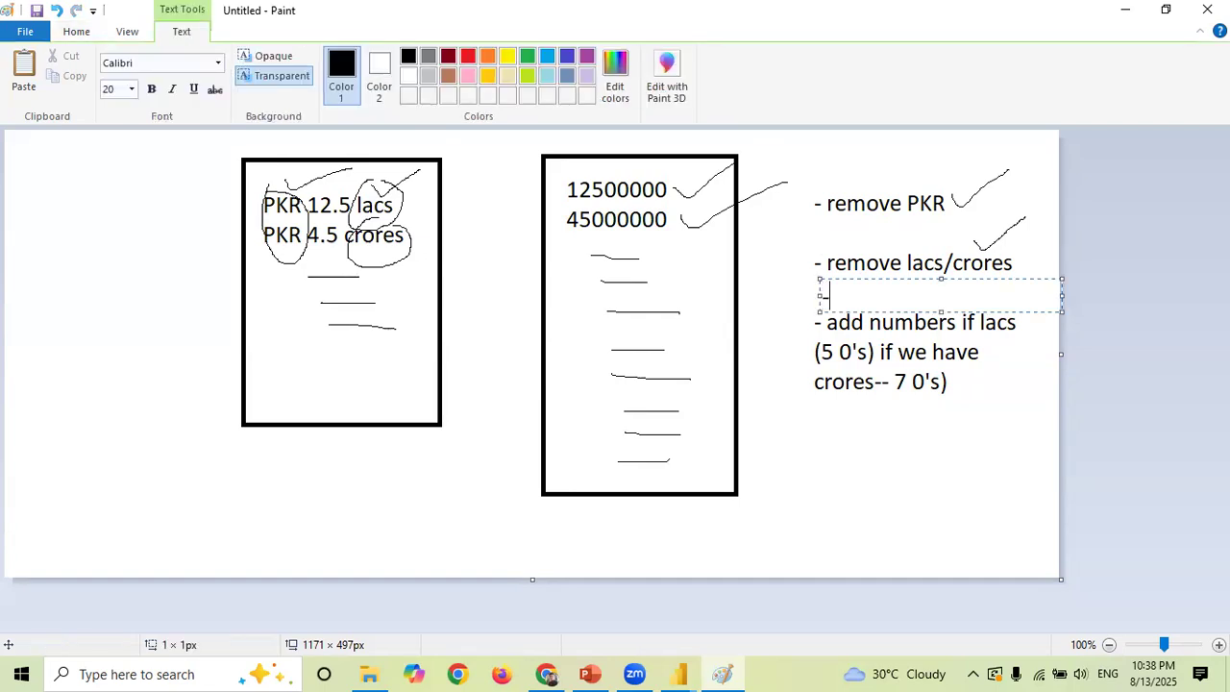
pyautogui.write('transformed ')
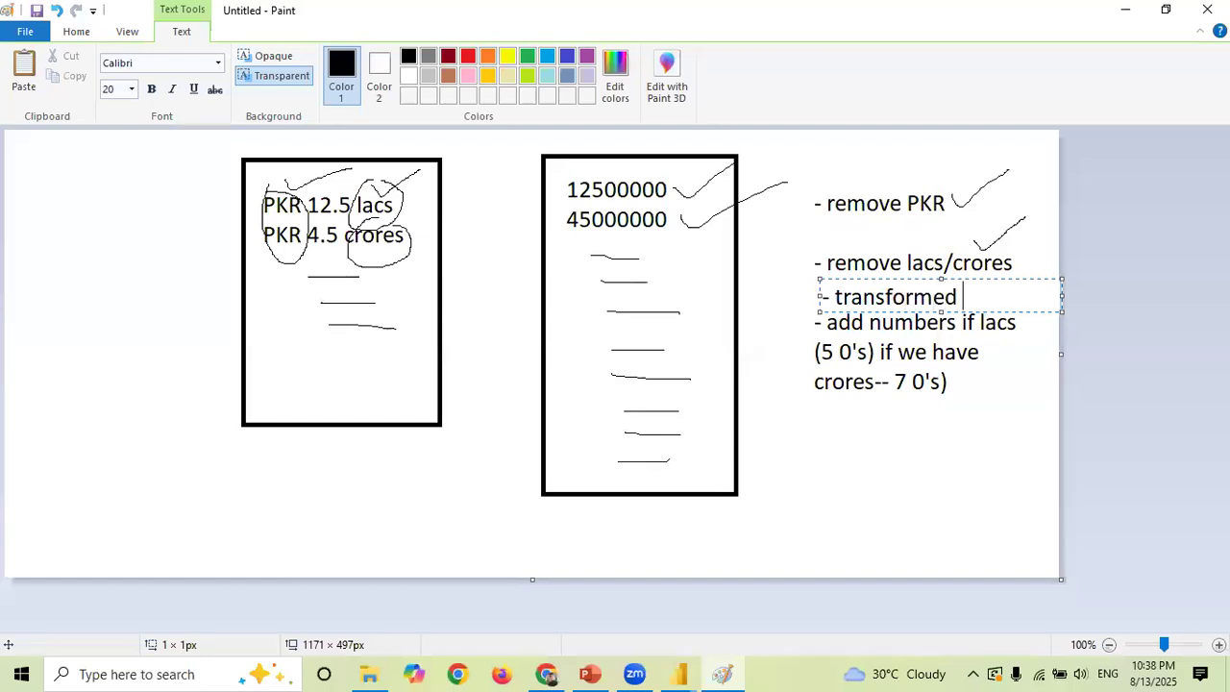
pyautogui.write('Price in Numeric')
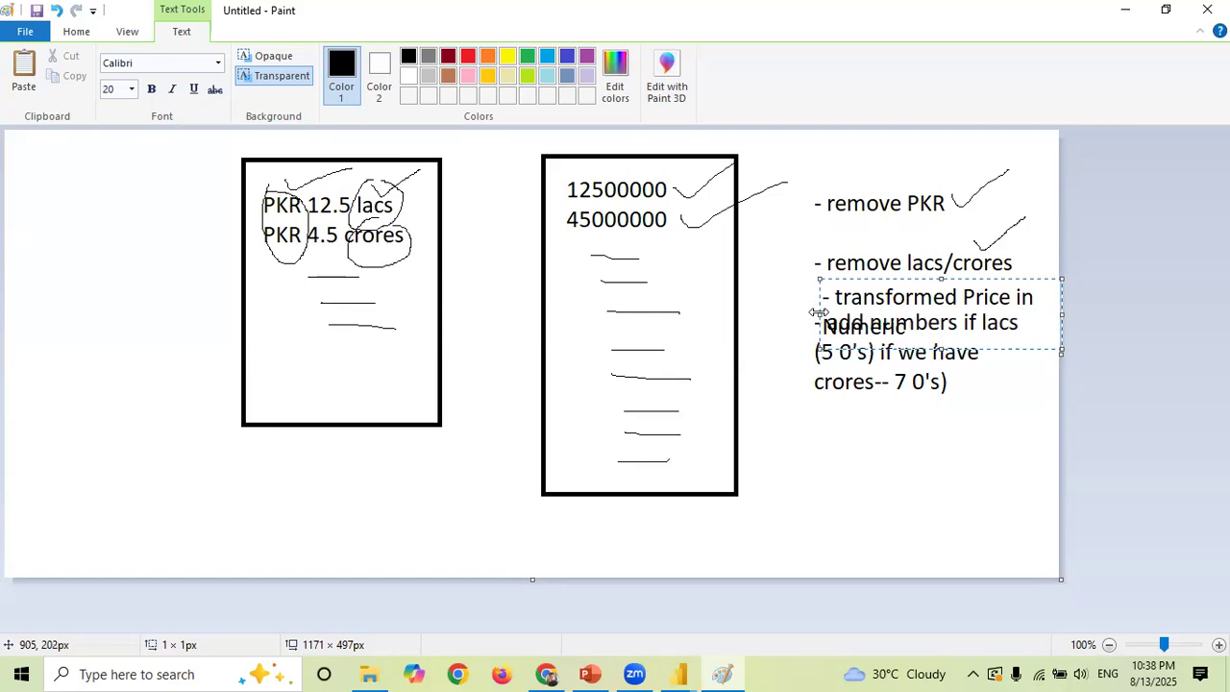
pyautogui.moveTo(817, 313); pyautogui.dragTo(738, 312)
pyautogui.click(832, 467)
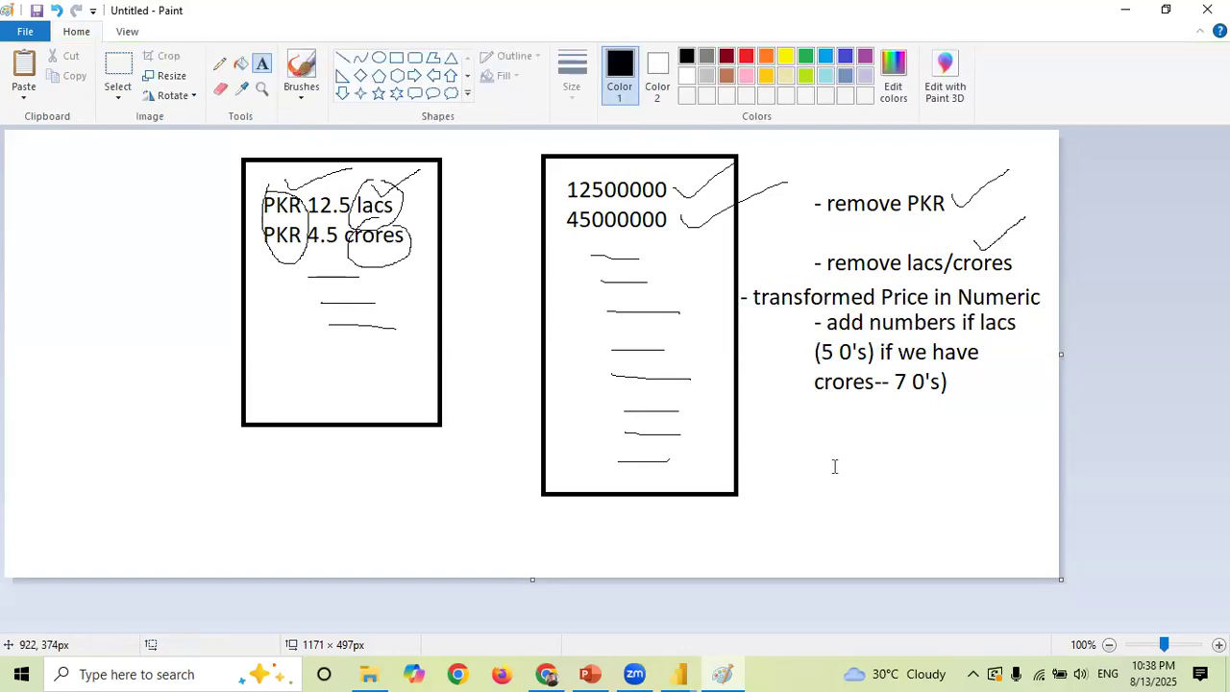
# - Pencil check marks before the three completed notes and circle the "add numbers if lacs" note
pyautogui.click(219, 63)
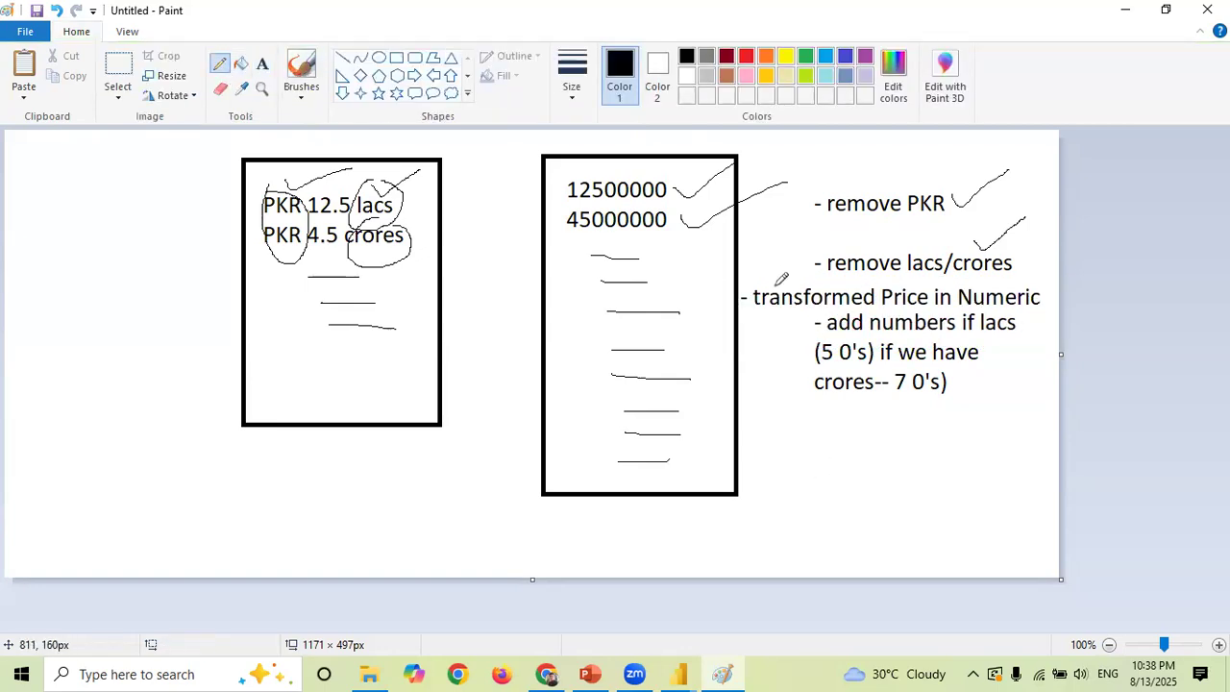
pyautogui.moveTo(769, 279)
pyautogui.mouseDown()
pyautogui.moveTo(802, 273)
pyautogui.moveTo(848, 225)
pyautogui.moveTo(805, 207)
pyautogui.moveTo(859, 188)
pyautogui.mouseUp()
pyautogui.moveTo(819, 309)
pyautogui.mouseDown()
pyautogui.moveTo(803, 411)
pyautogui.moveTo(1024, 384)
pyautogui.moveTo(1030, 317)
pyautogui.moveTo(837, 304)
pyautogui.mouseUp()
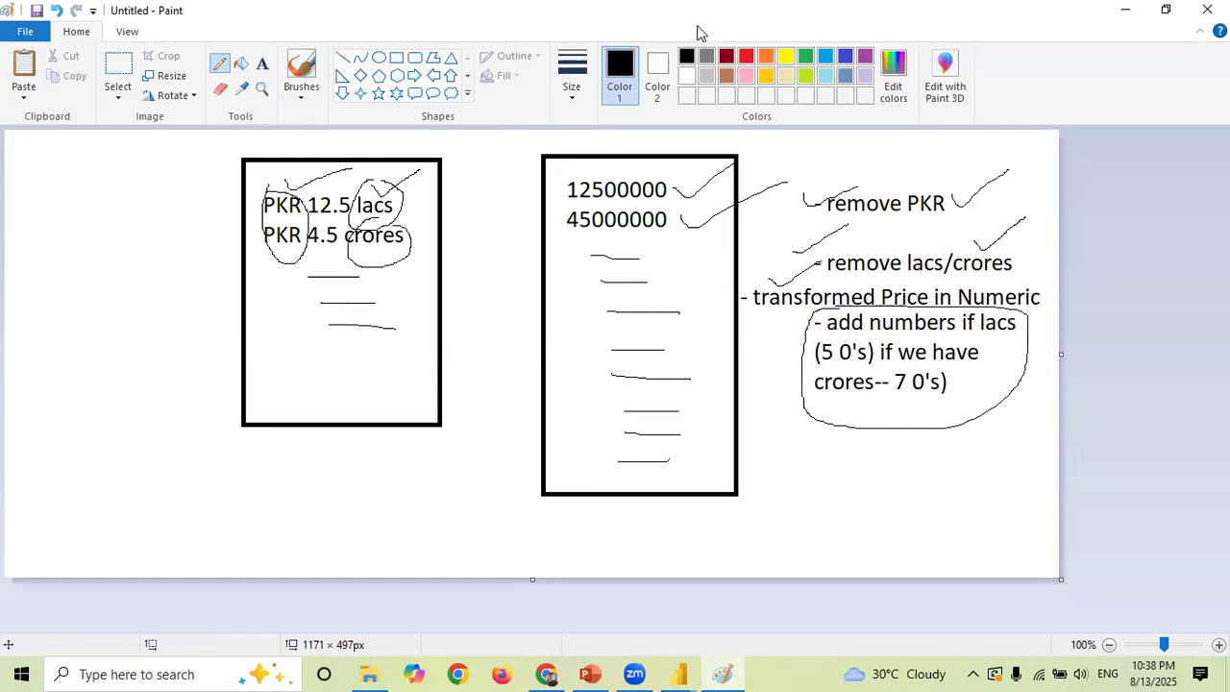
pyautogui.click(692, 117)
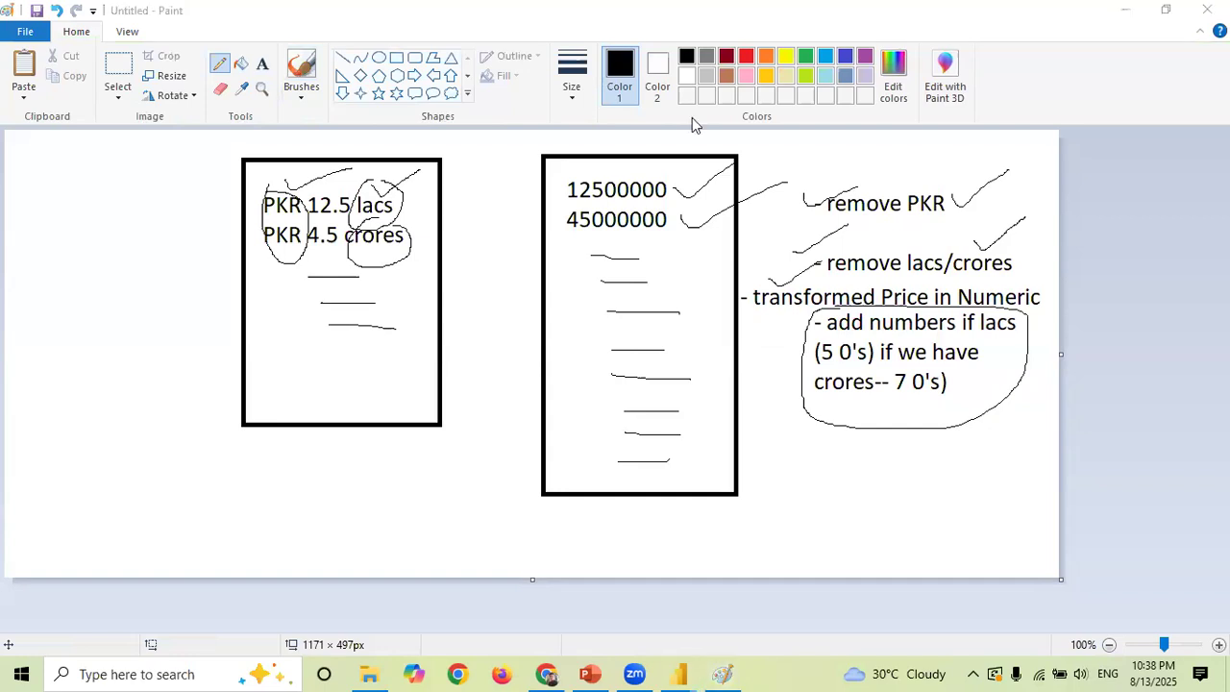
# - Switch back to Power Query Editor and inspect the Price and PriceInPKR values in the first rows
pyautogui.click(693, 668)
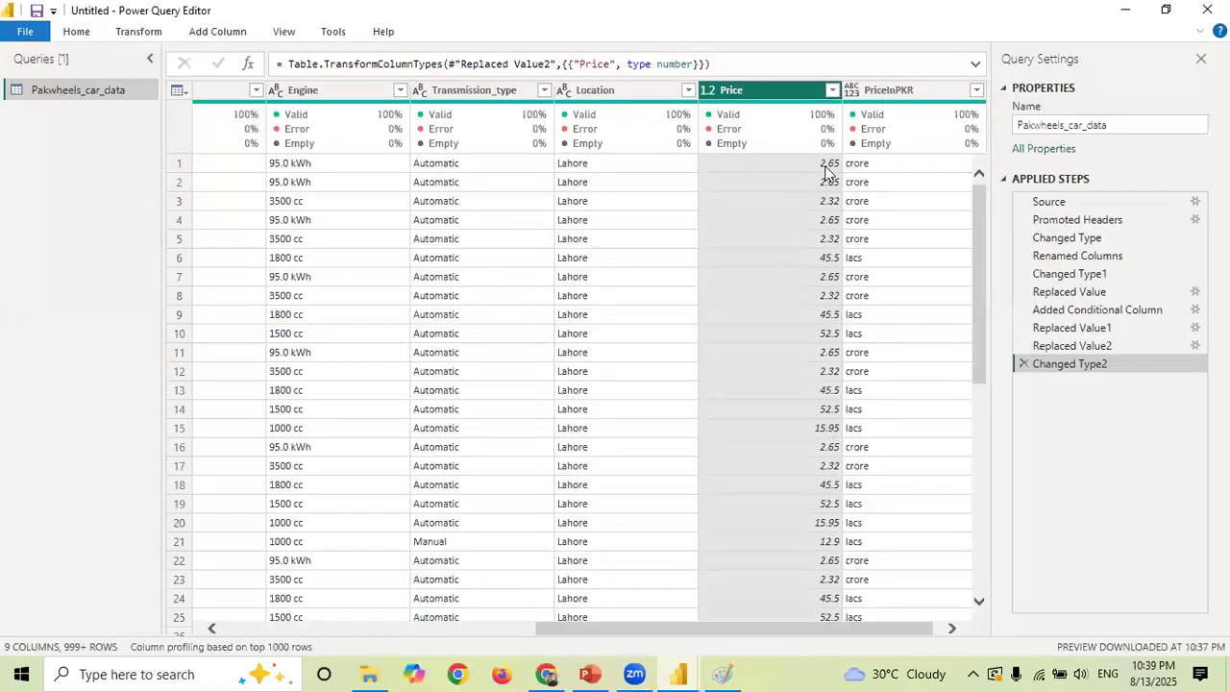
pyautogui.click(798, 183)
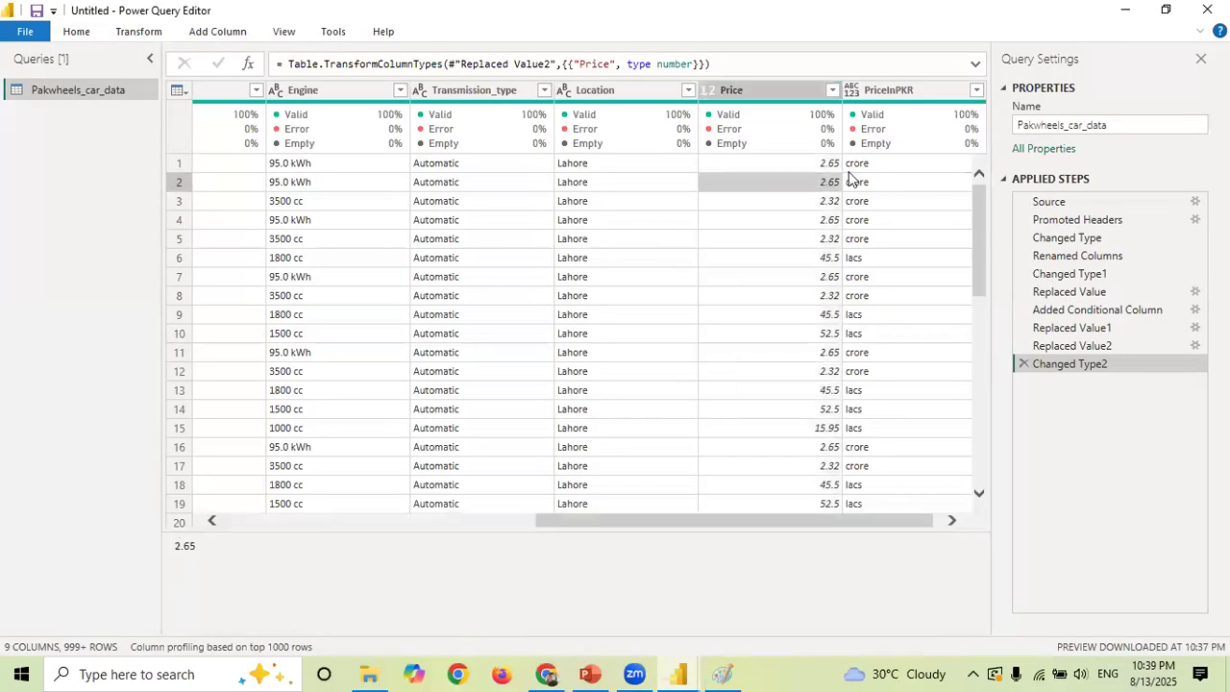
pyautogui.click(853, 169)
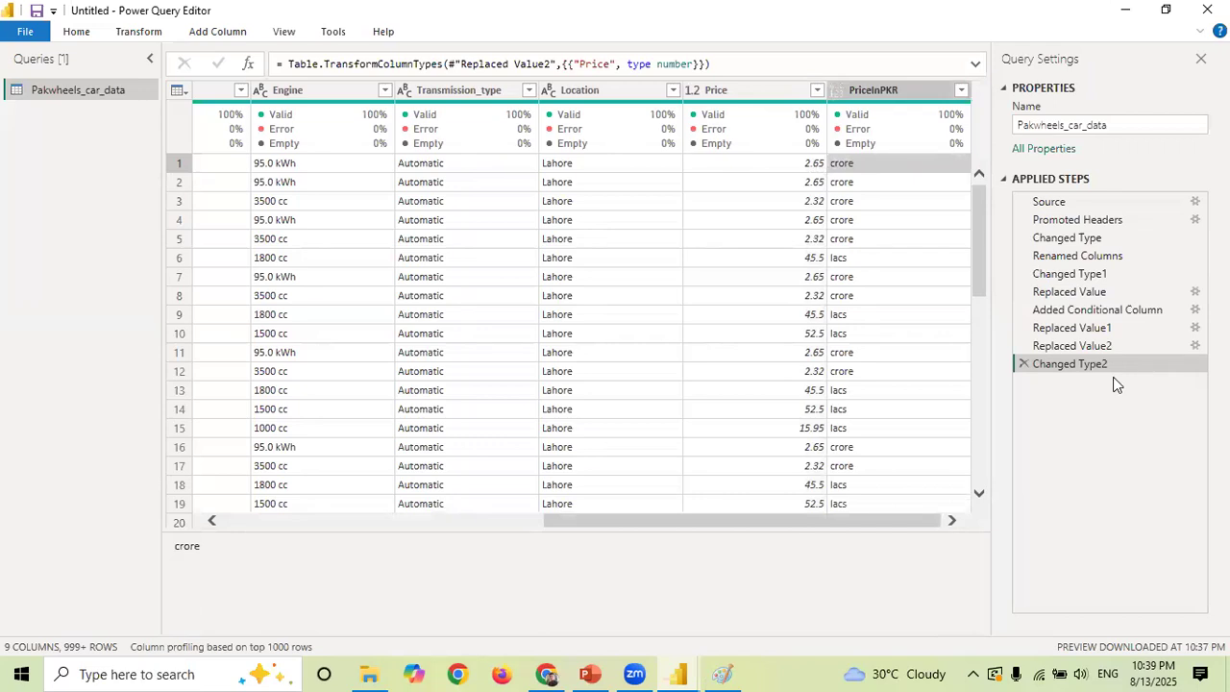
pyautogui.press('Left')
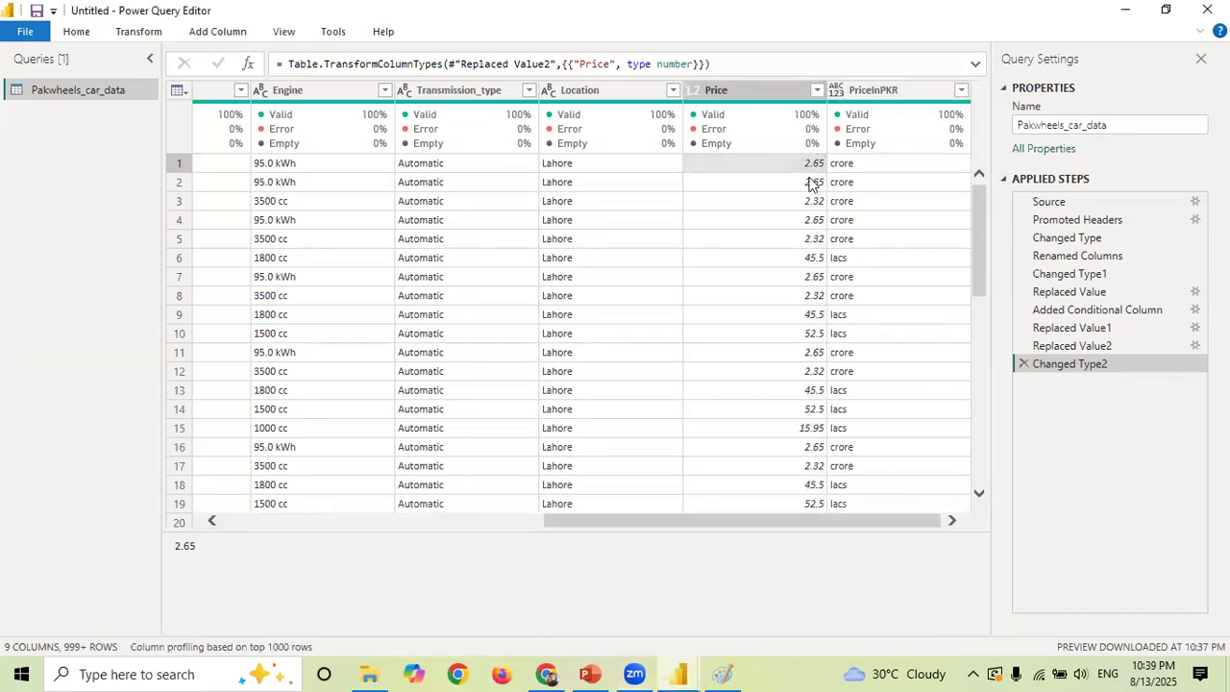
# - Switch to Paint and add the text "5" in the blank area beside the PKR price box
pyautogui.click(723, 673)
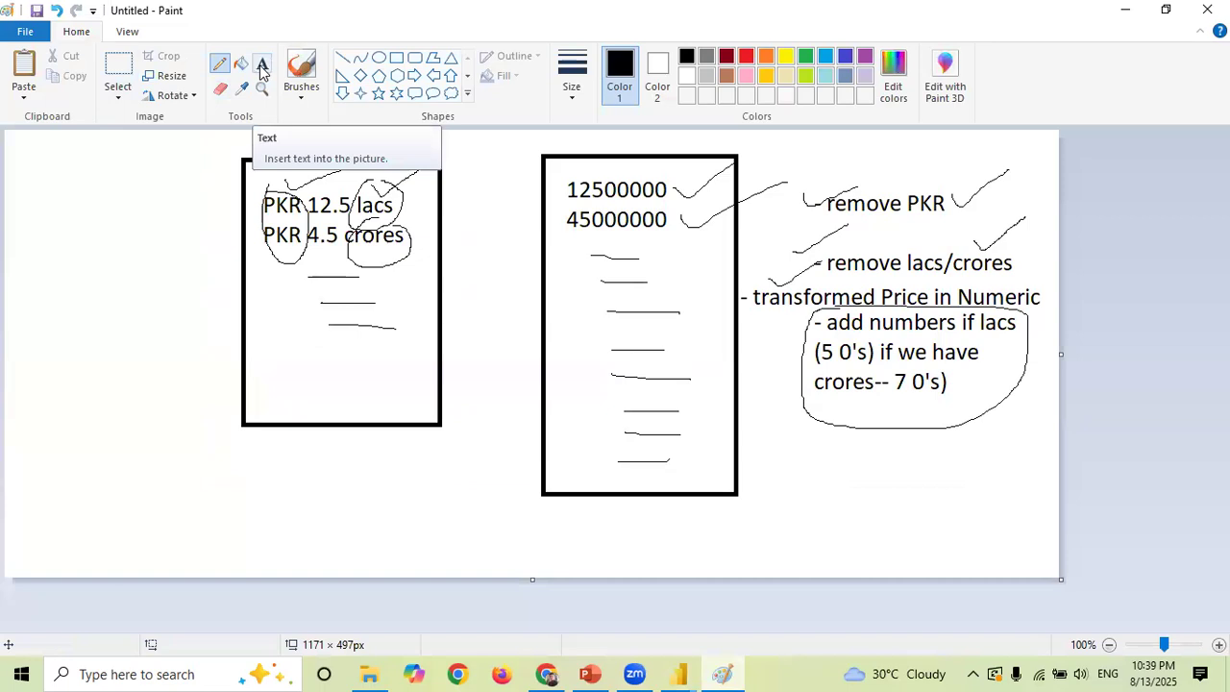
pyautogui.click(260, 70)
pyautogui.click(12, 197)
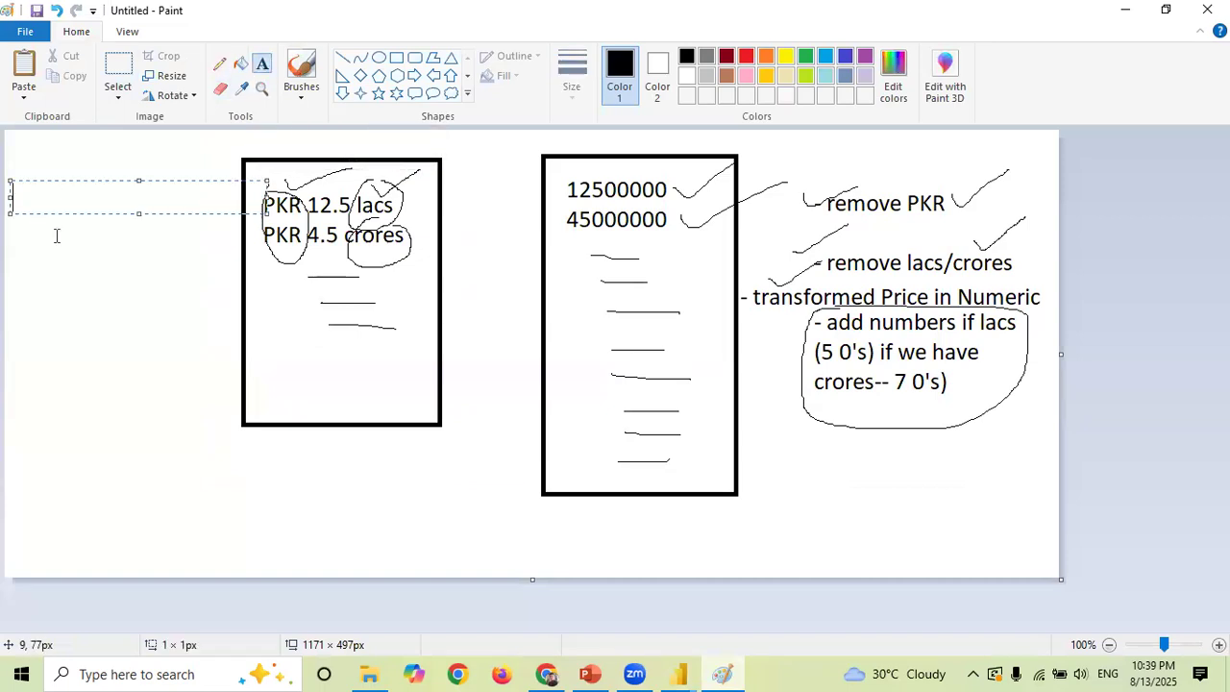
pyautogui.write('5')
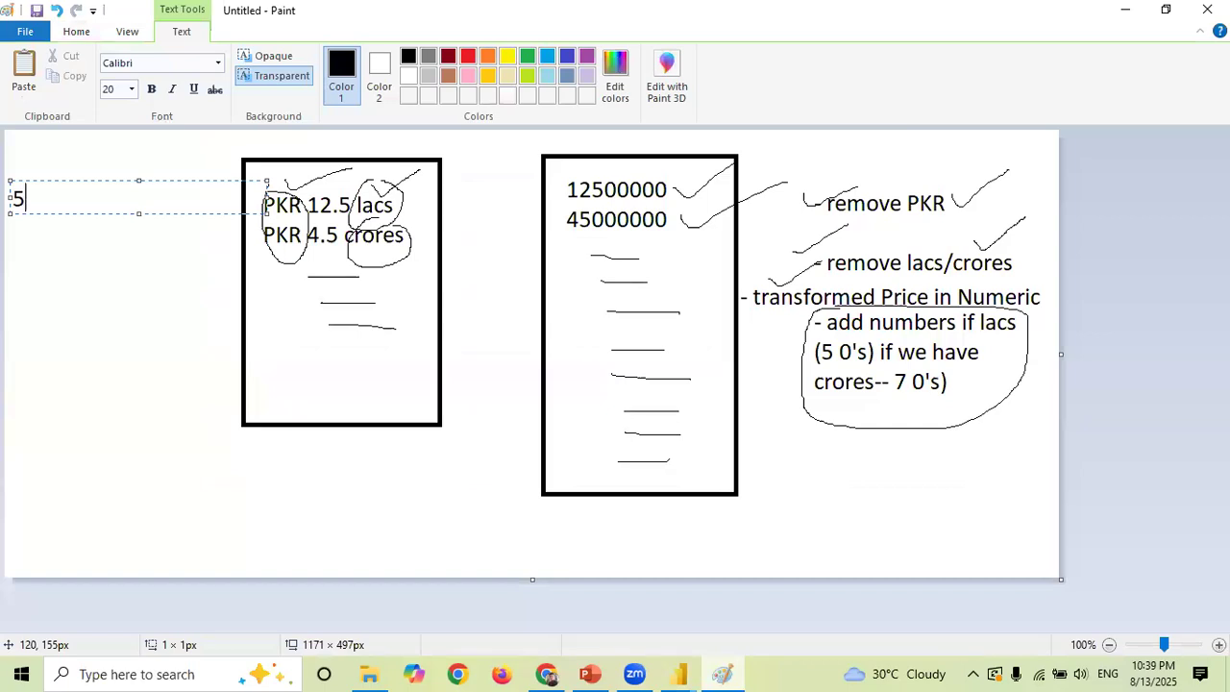
pyautogui.click(45, 313)
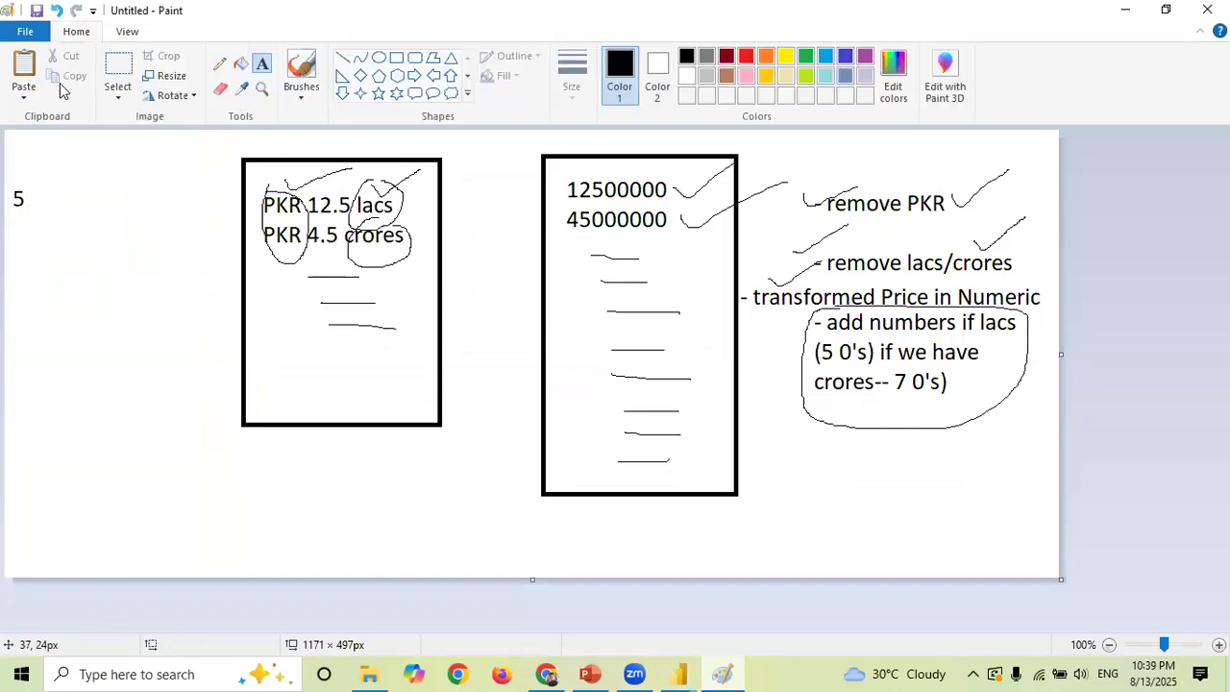
# - Pencil an arrow leading away from the "5" and a check mark above it
pyautogui.click(219, 64)
pyautogui.click(35, 200)
pyautogui.moveTo(58, 189)
pyautogui.mouseDown()
pyautogui.moveTo(70, 187)
pyautogui.moveTo(70, 202)
pyautogui.mouseUp()
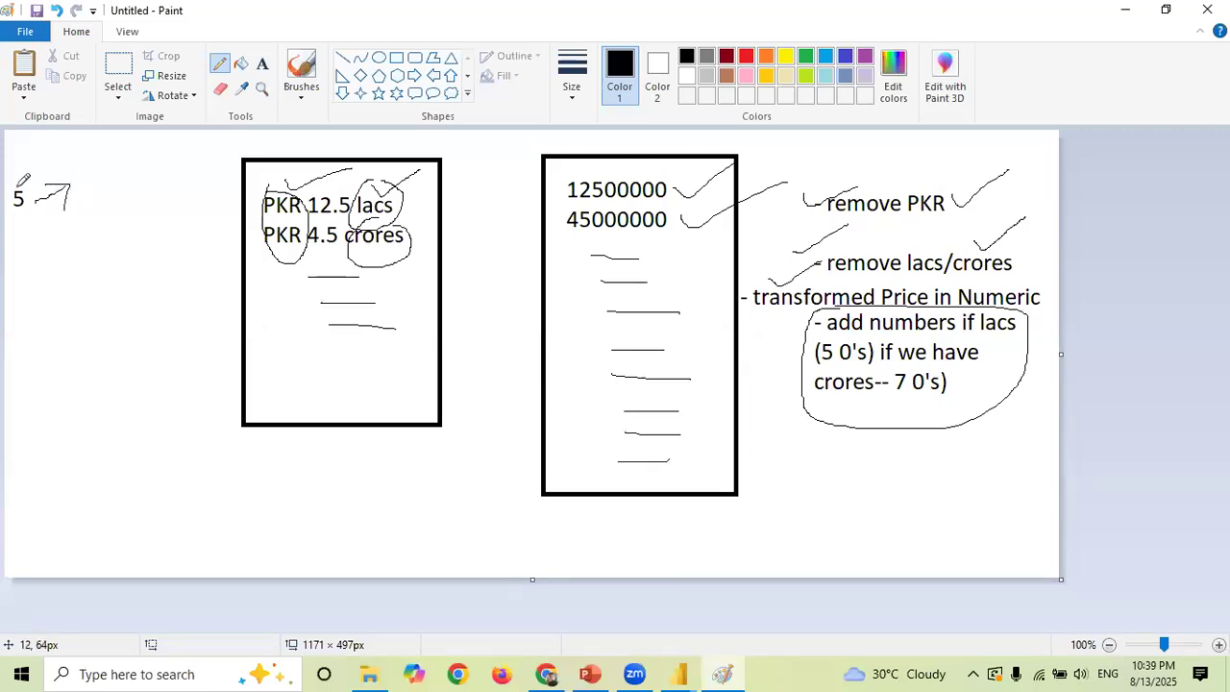
pyautogui.moveTo(12, 176)
pyautogui.mouseDown()
pyautogui.moveTo(19, 190)
pyautogui.moveTo(51, 156)
pyautogui.mouseUp()
# - Add the text "5 * 100" at the tip of the arrow
pyautogui.click(261, 66)
pyautogui.click(81, 166)
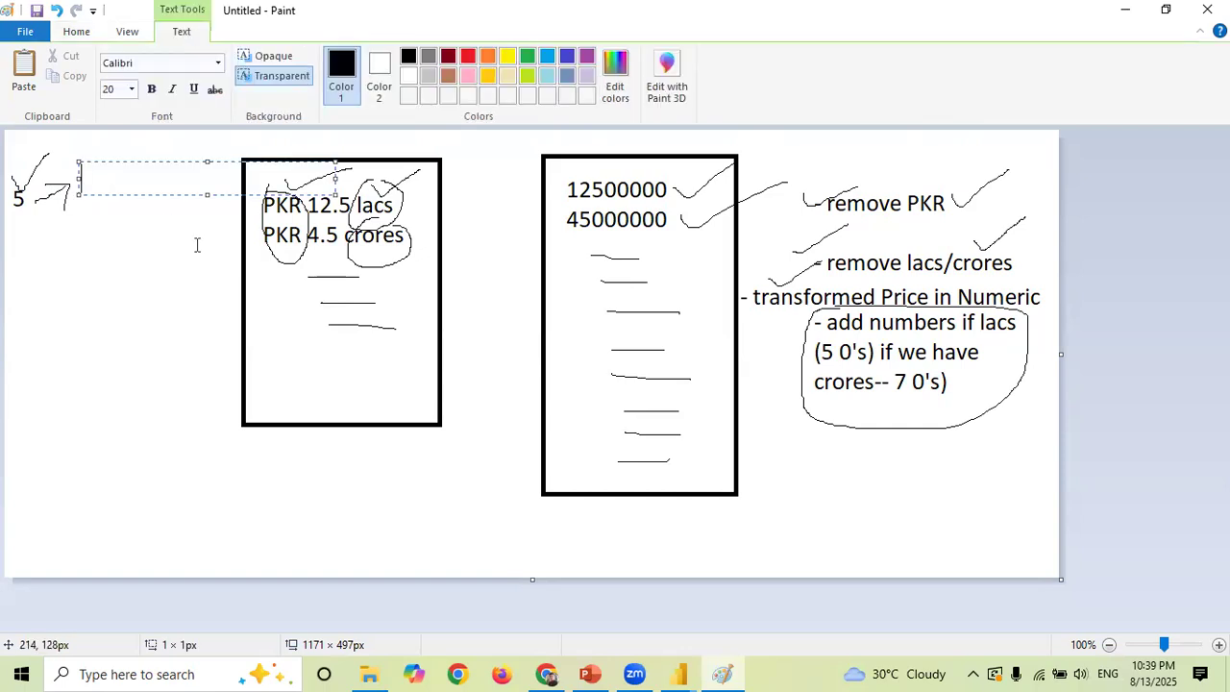
pyautogui.write('5 * 100')
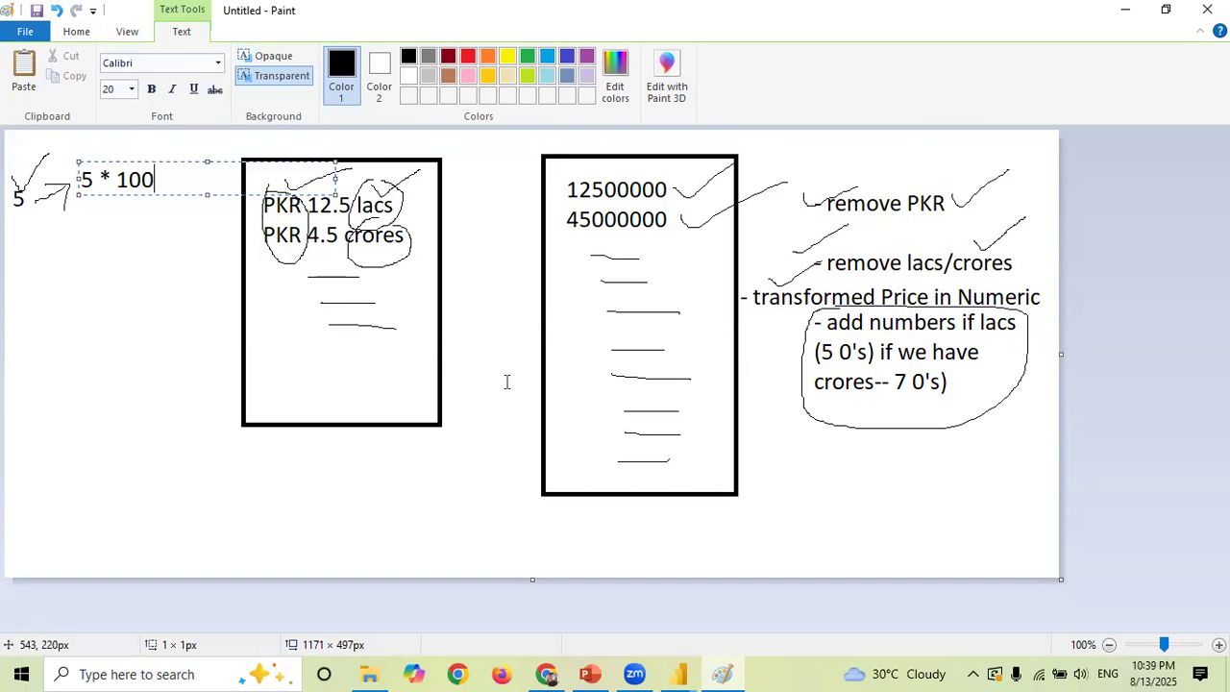
pyautogui.click(472, 366)
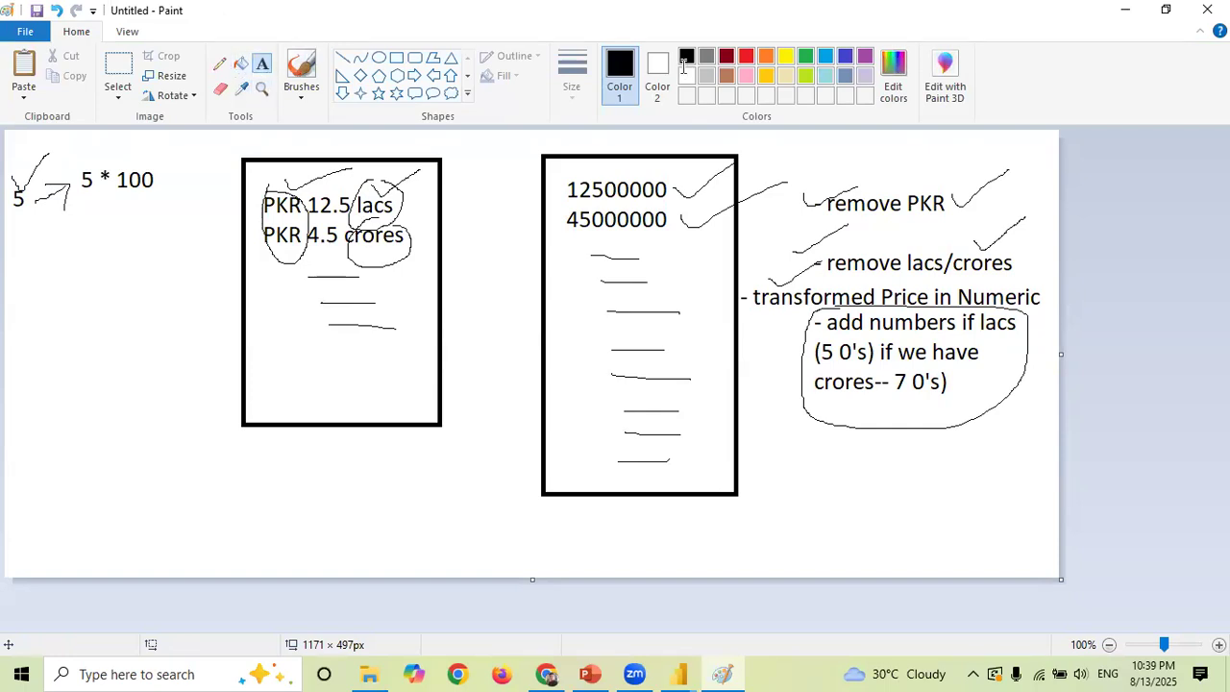
pyautogui.click(20, 295)
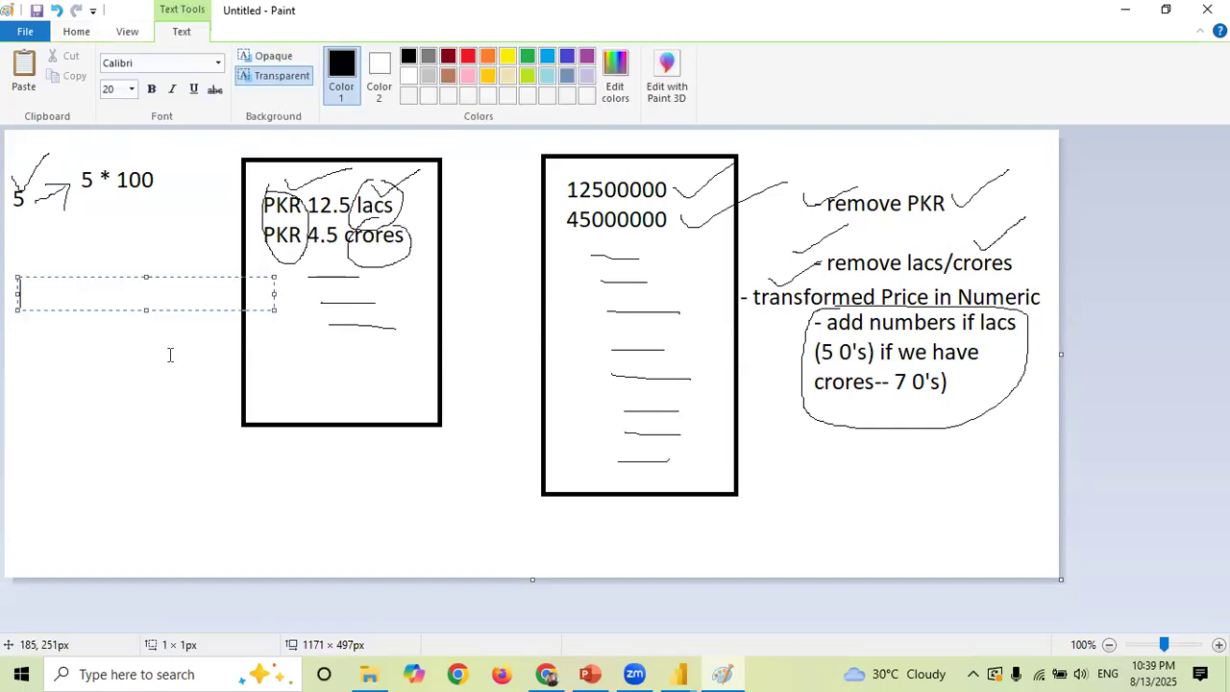
pyautogui.write('100')
pyautogui.click(168, 402)
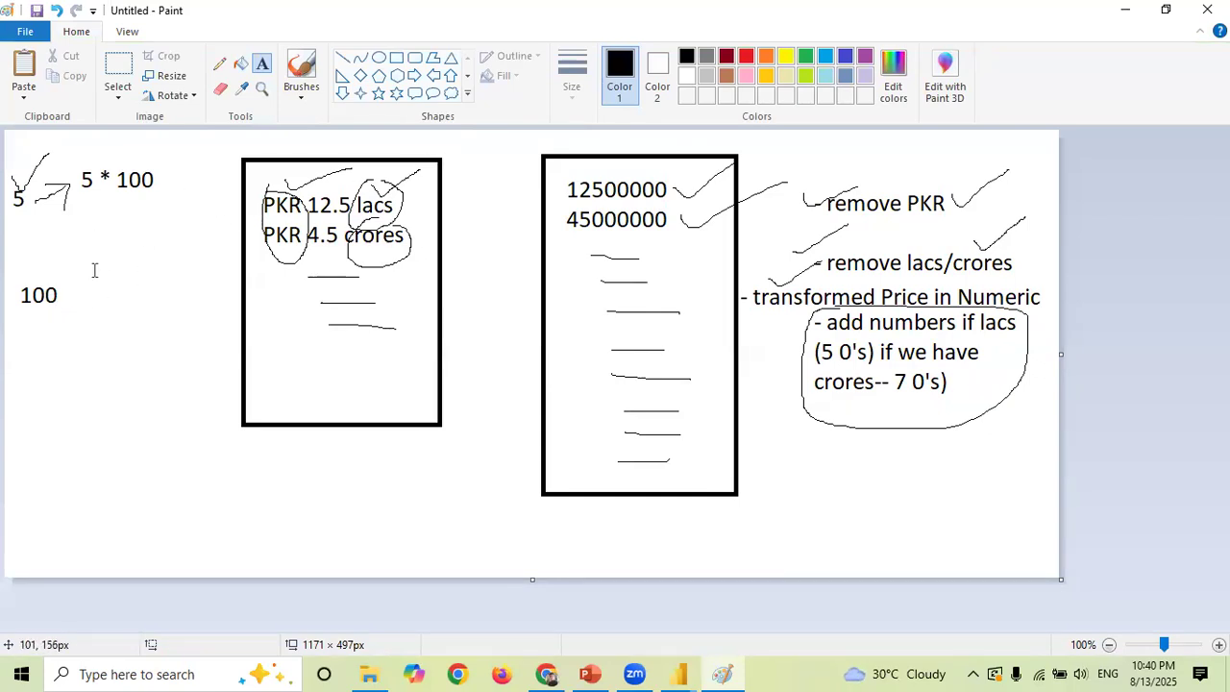
pyautogui.click(3, 296)
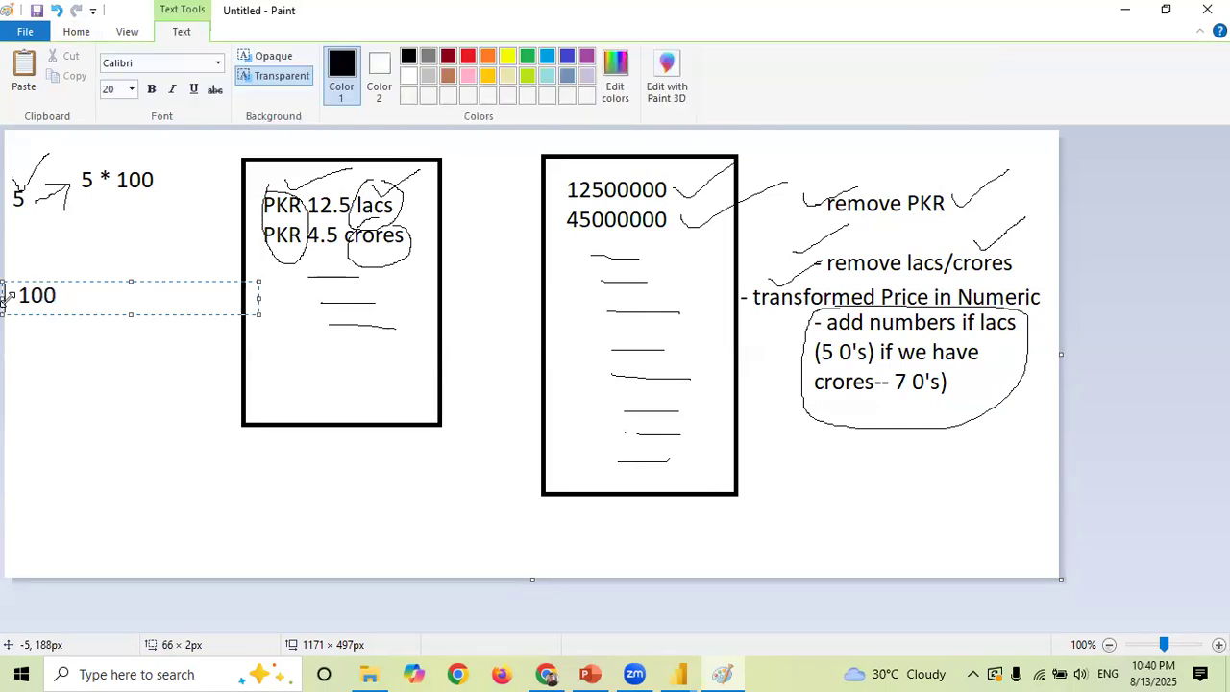
pyautogui.click(113, 407)
pyautogui.hotkey('ctrl', 'z')
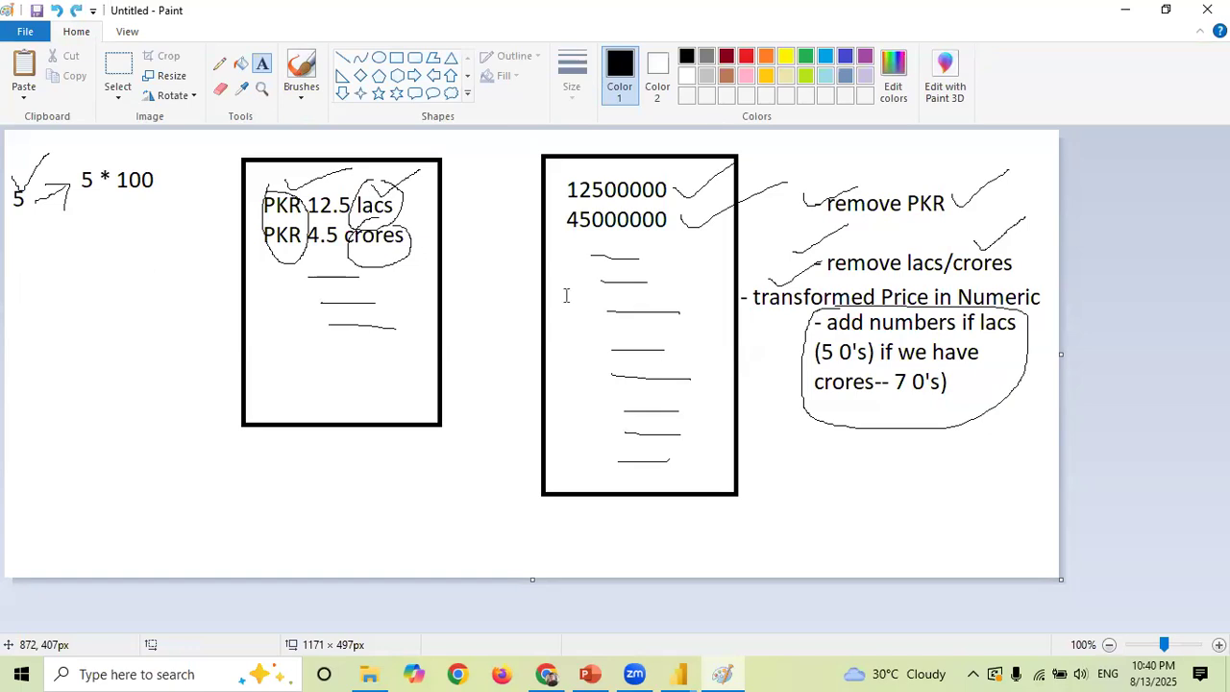
# - Switch back to Power Query Editor and compare a crore row with a lacs row in the Price and PriceInPKR columns
pyautogui.click(694, 670)
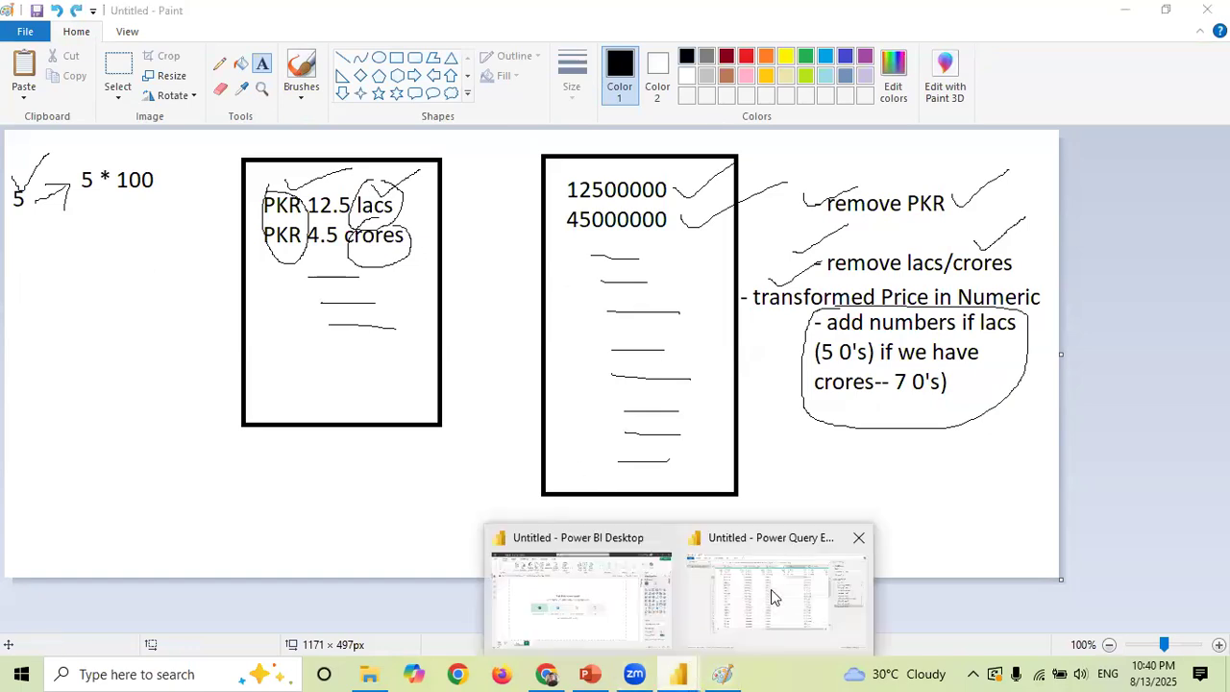
pyautogui.click(771, 589)
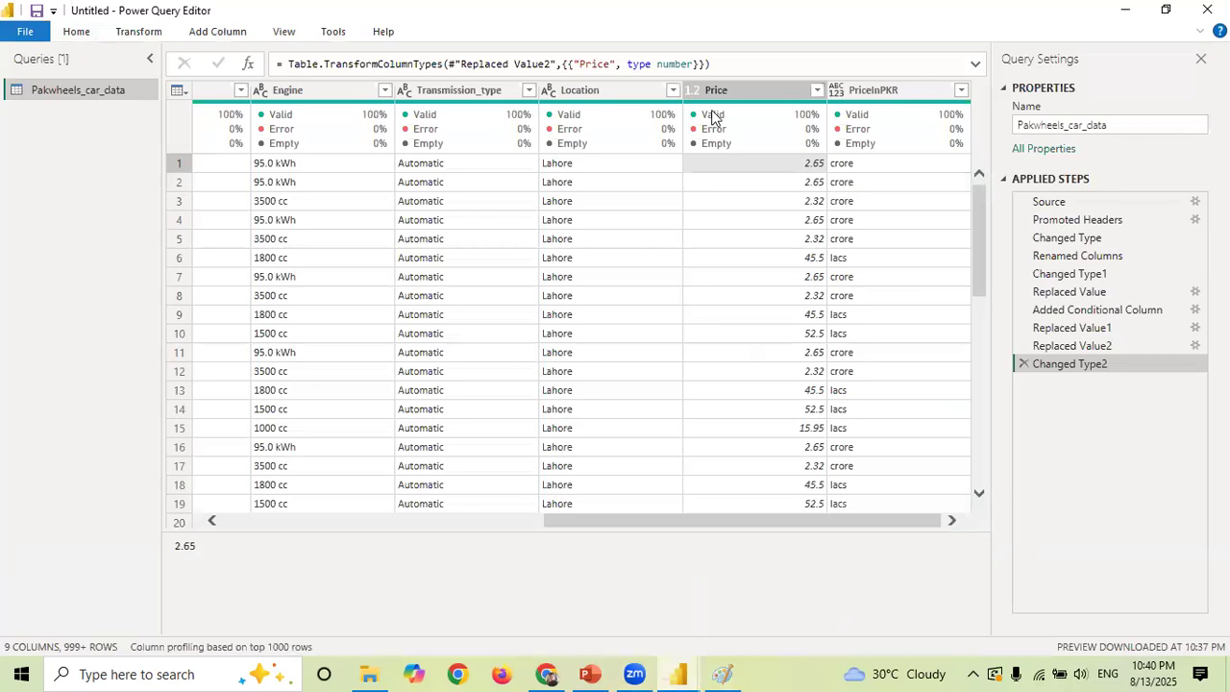
pyautogui.click(872, 88)
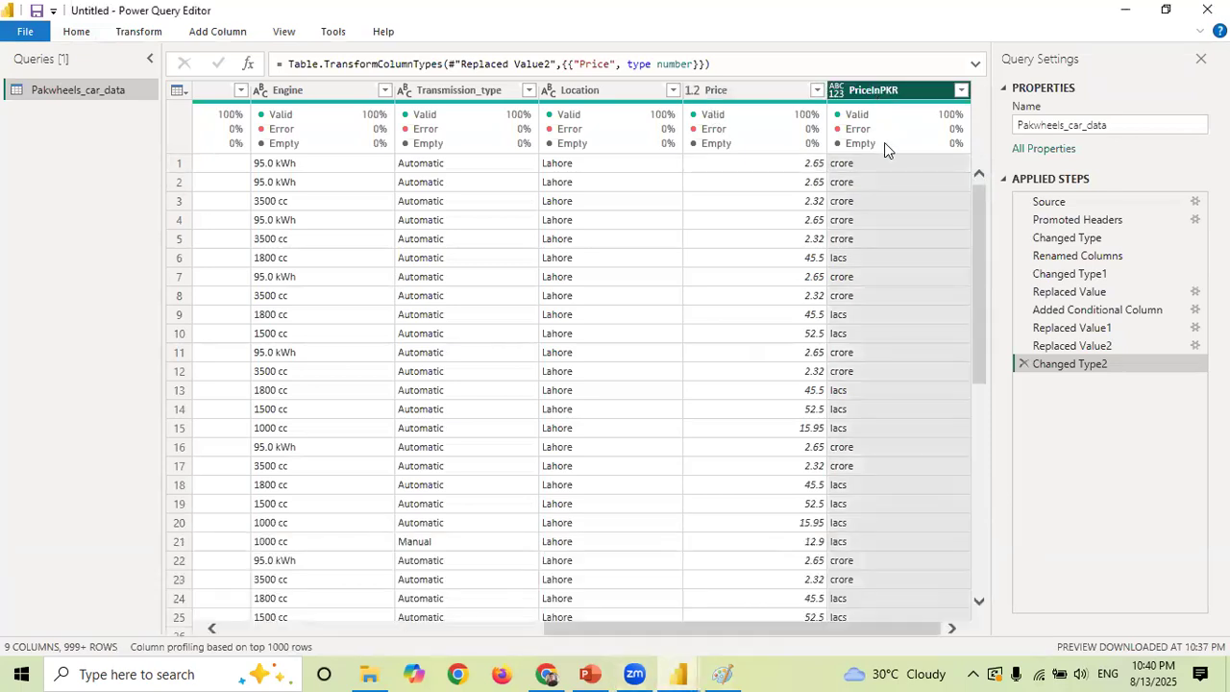
pyautogui.click(834, 167)
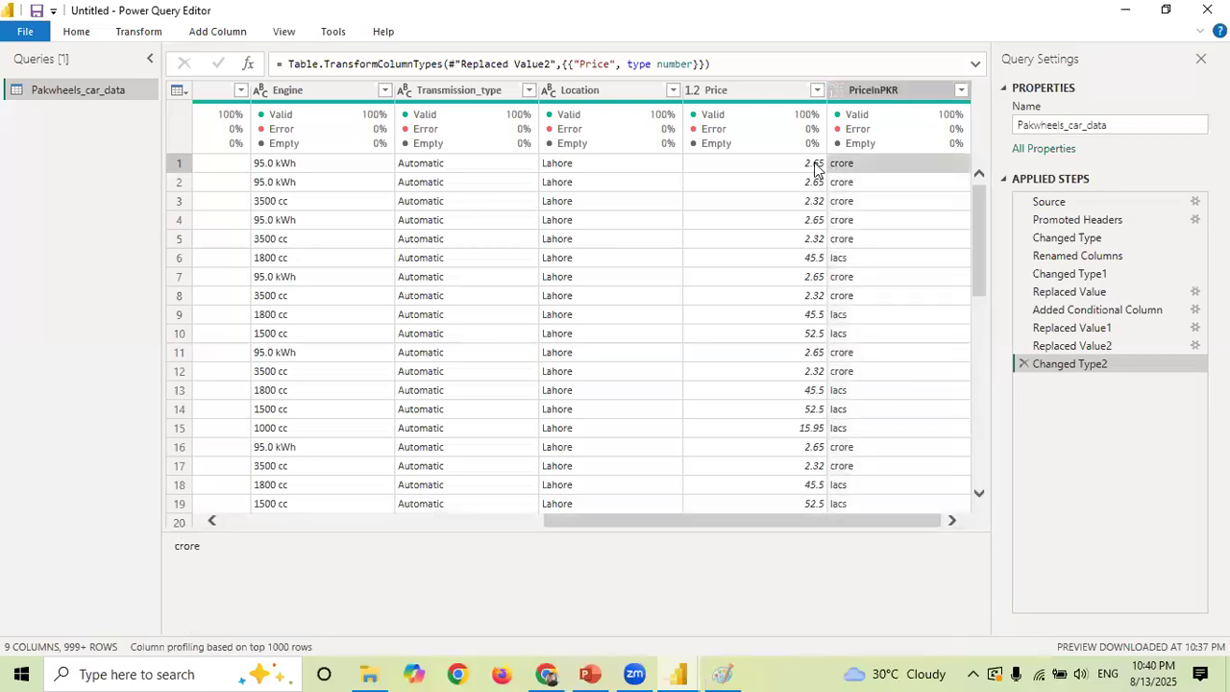
pyautogui.click(813, 165)
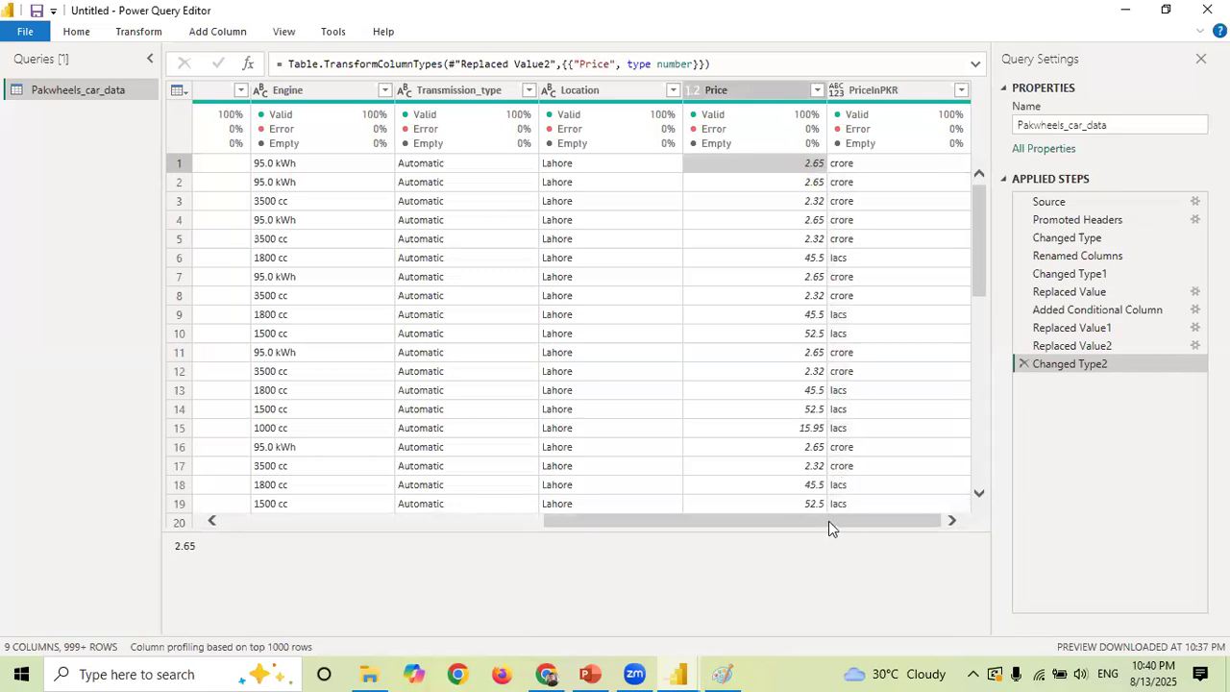
pyautogui.click(819, 261)
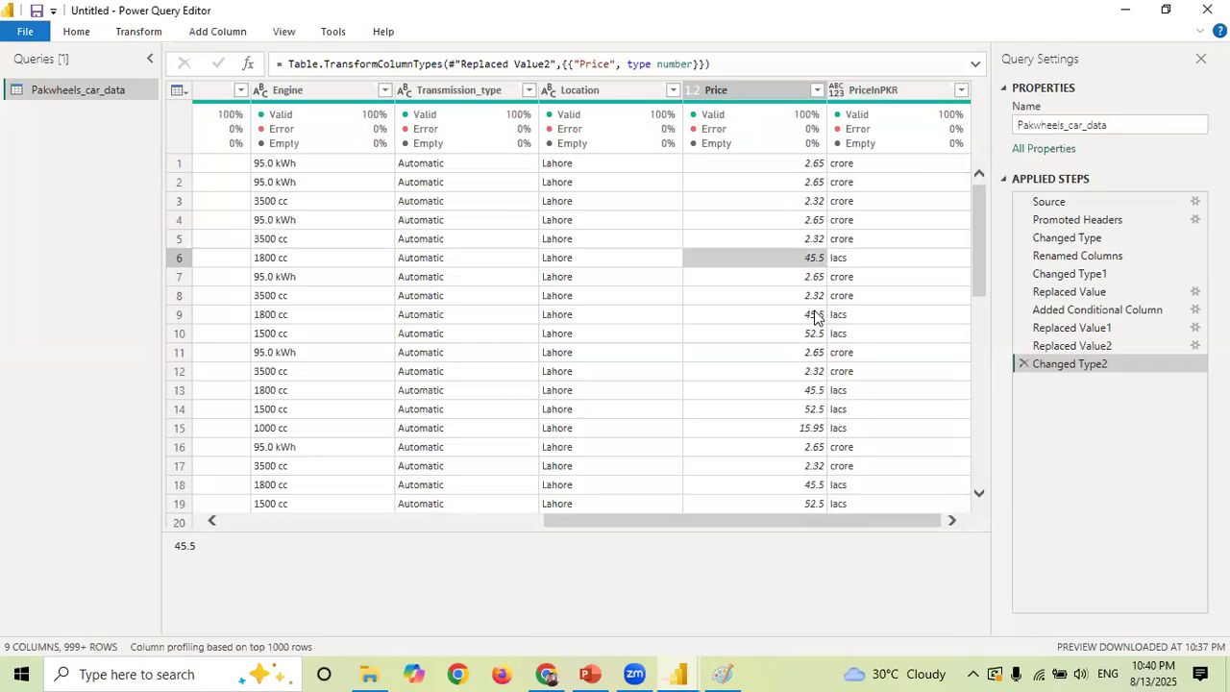
# - Start a new custom column and name it FinalPrice
pyautogui.click(755, 94)
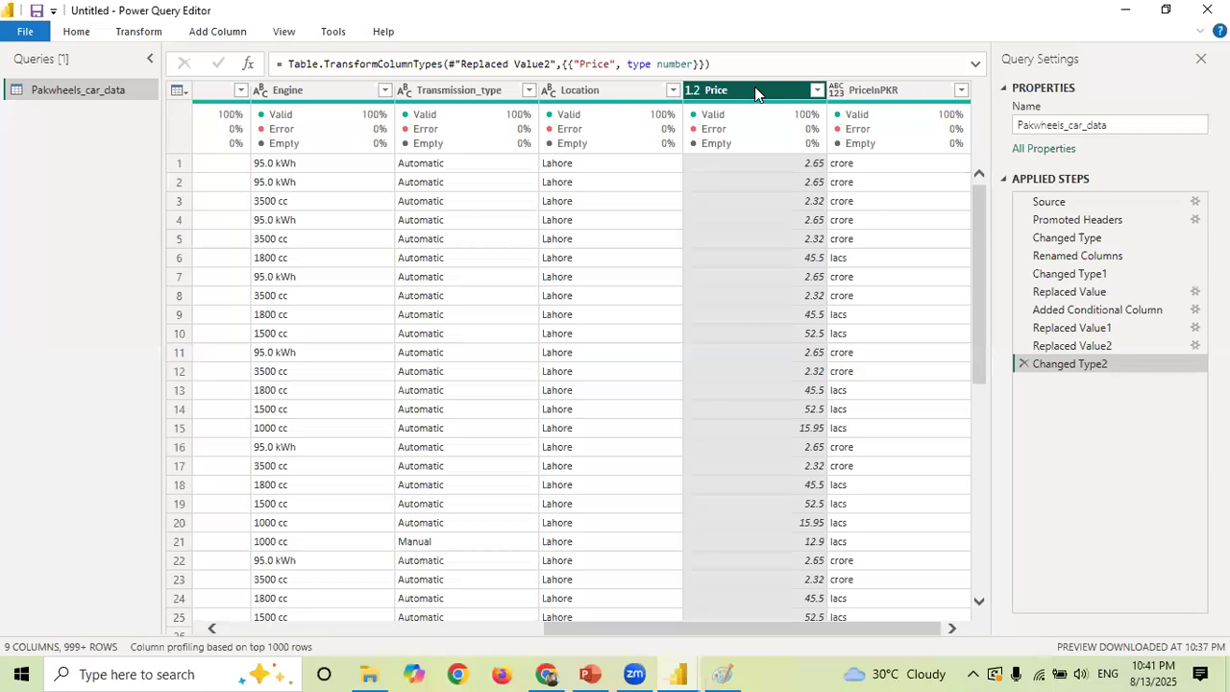
pyautogui.click(219, 32)
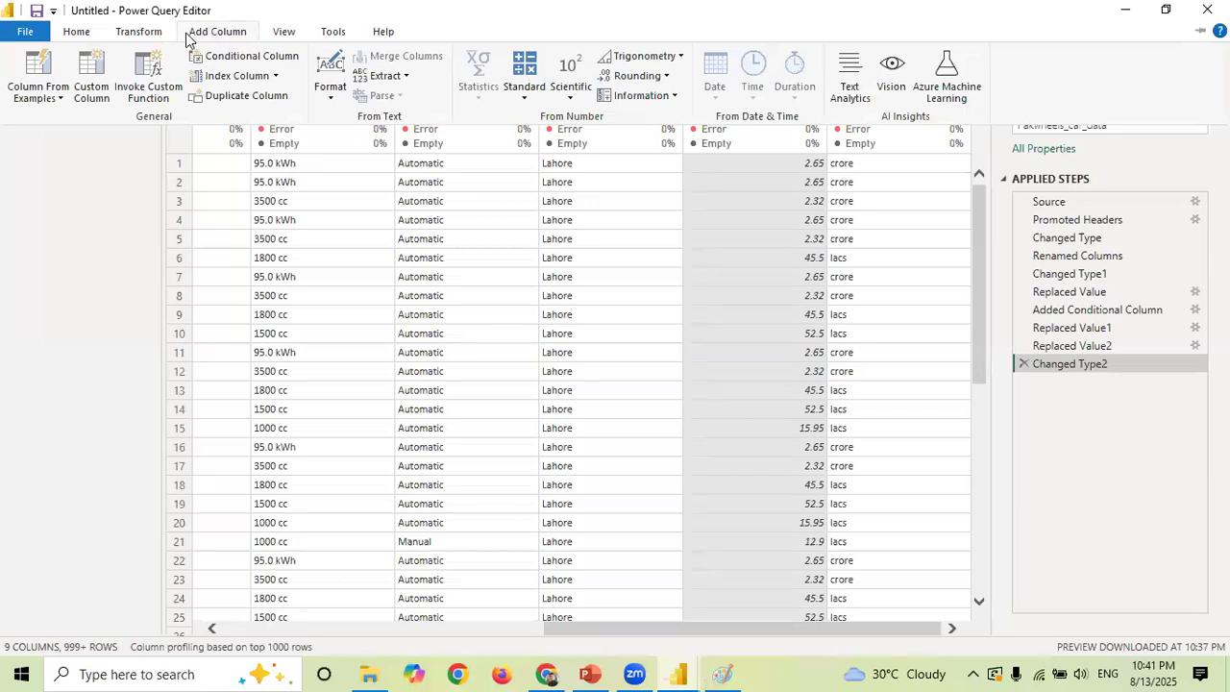
pyautogui.click(90, 89)
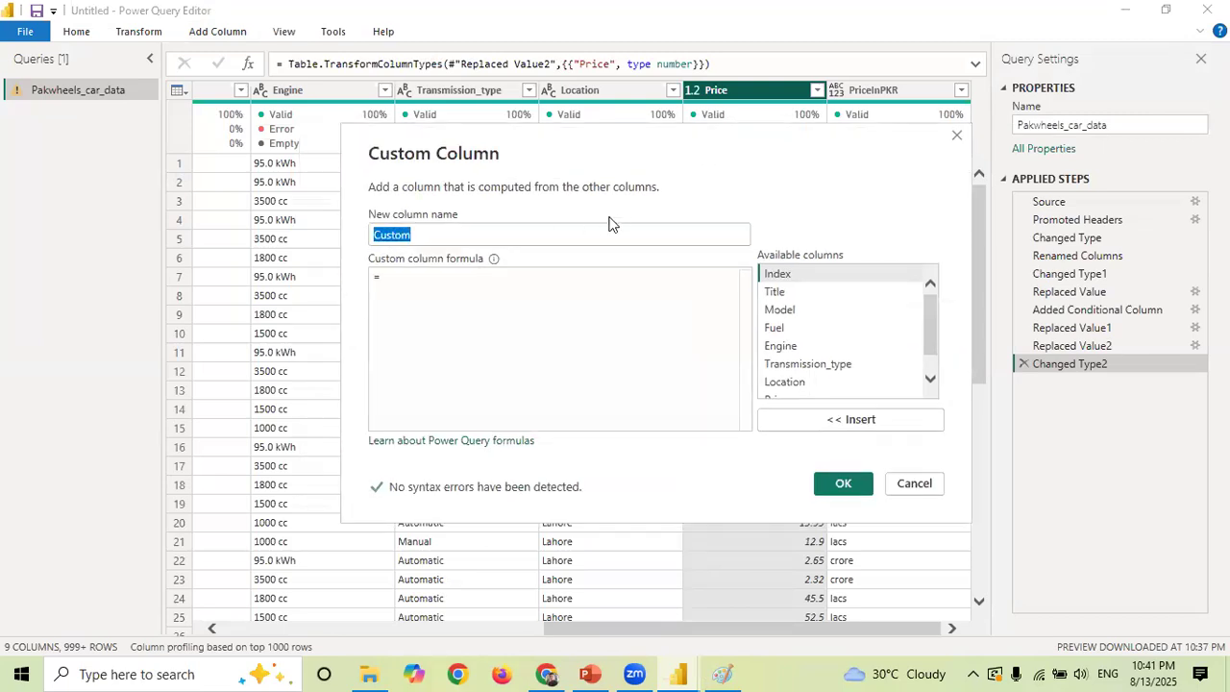
pyautogui.write('Fin')
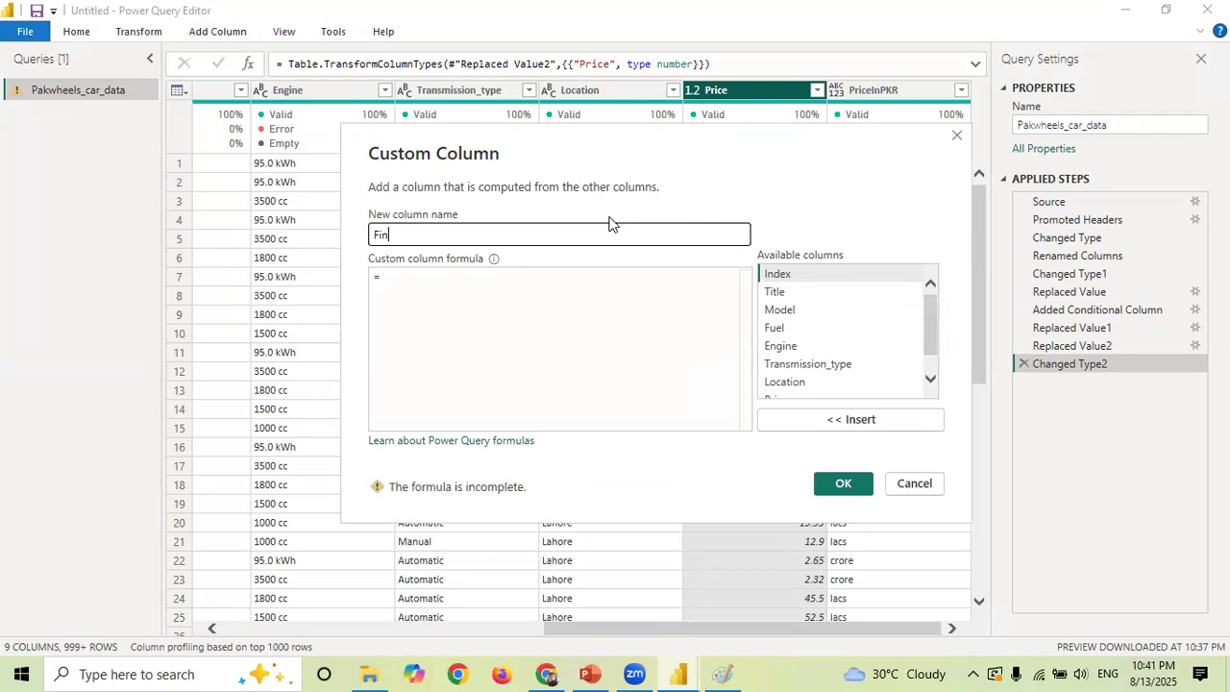
pyautogui.write('alPrice')
# - Begin the FinalPrice formula with the condition if [PriceInPKR] = "crore" then
pyautogui.click(435, 287)
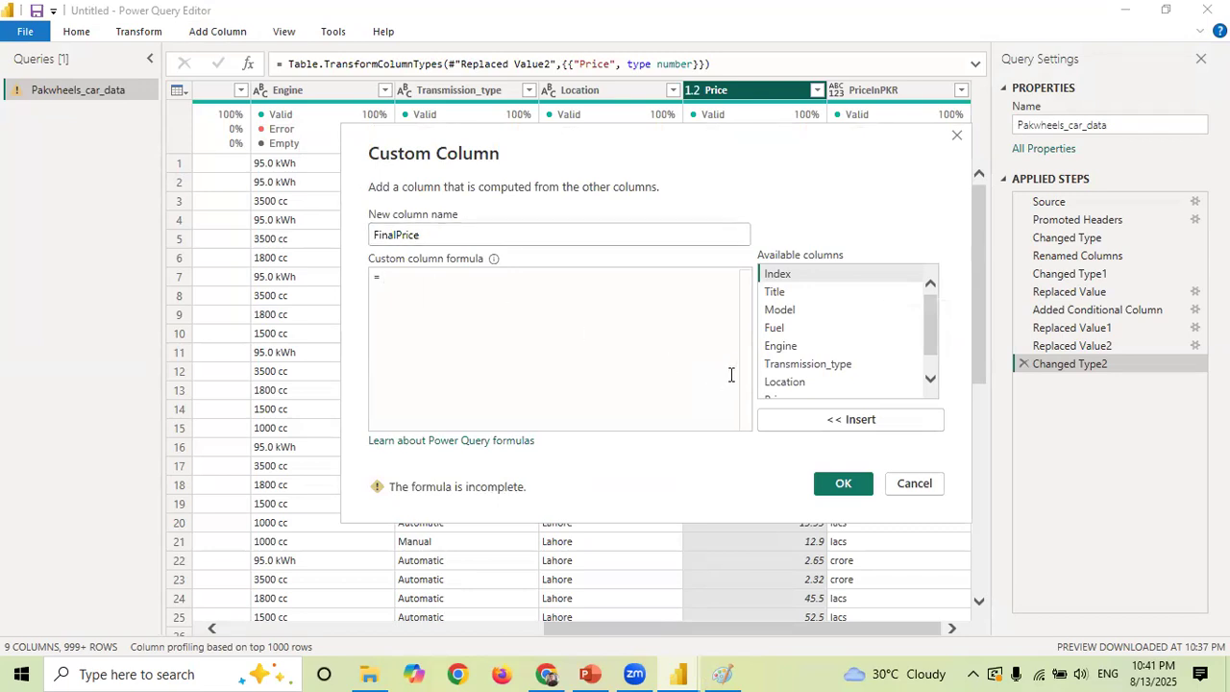
pyautogui.write('if')
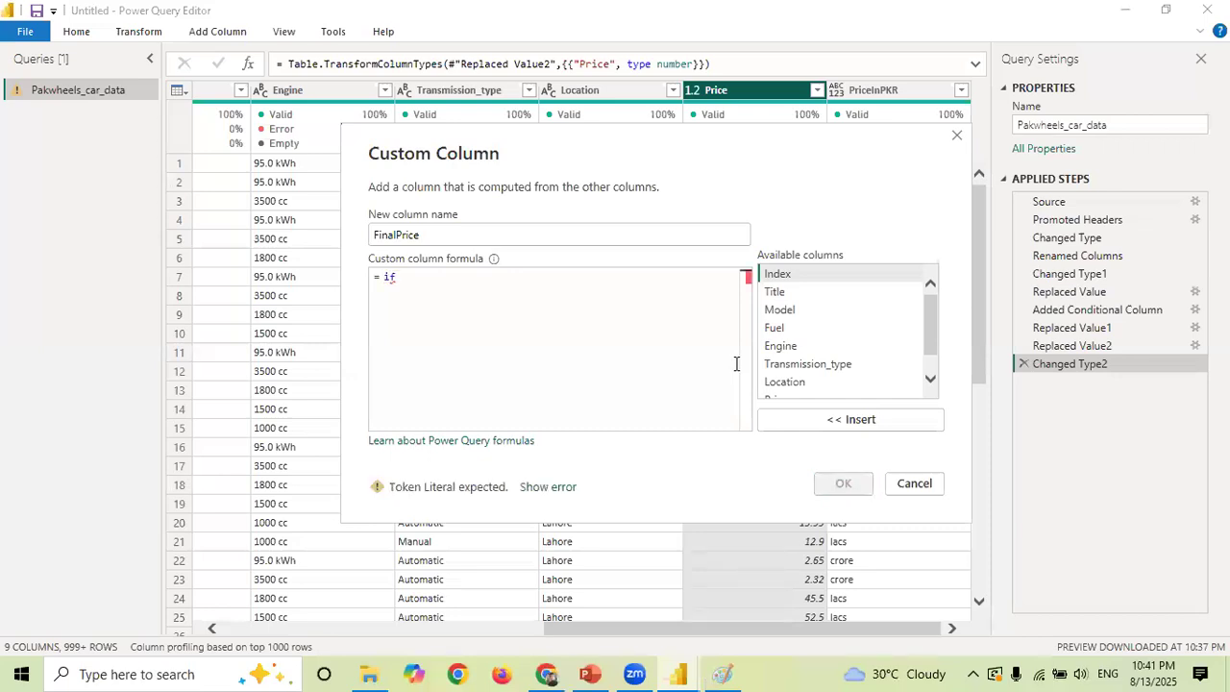
pyautogui.moveTo(935, 321); pyautogui.dragTo(935, 346)
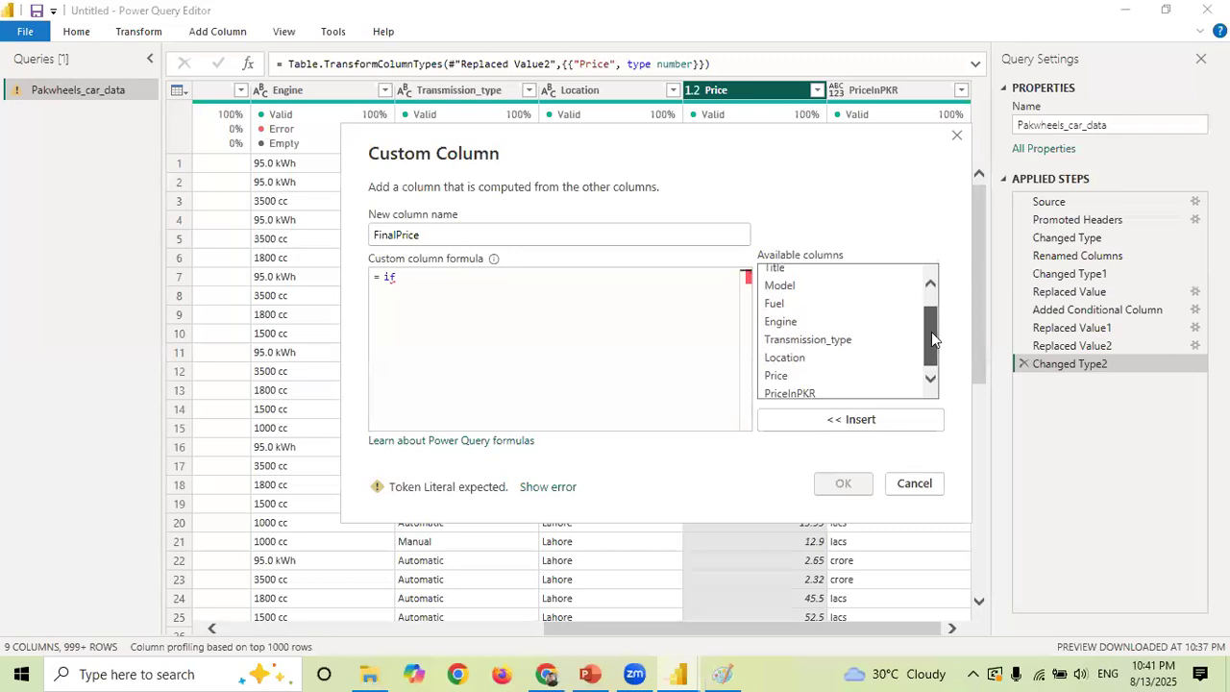
pyautogui.click(792, 390)
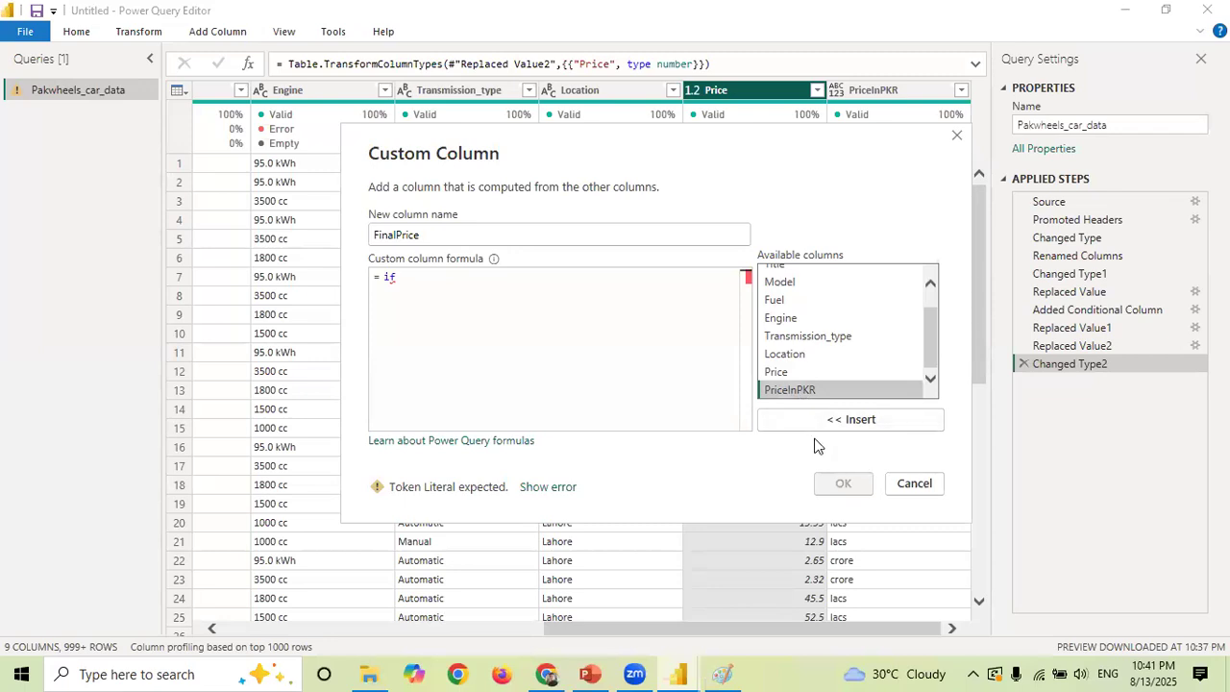
pyautogui.click(863, 420)
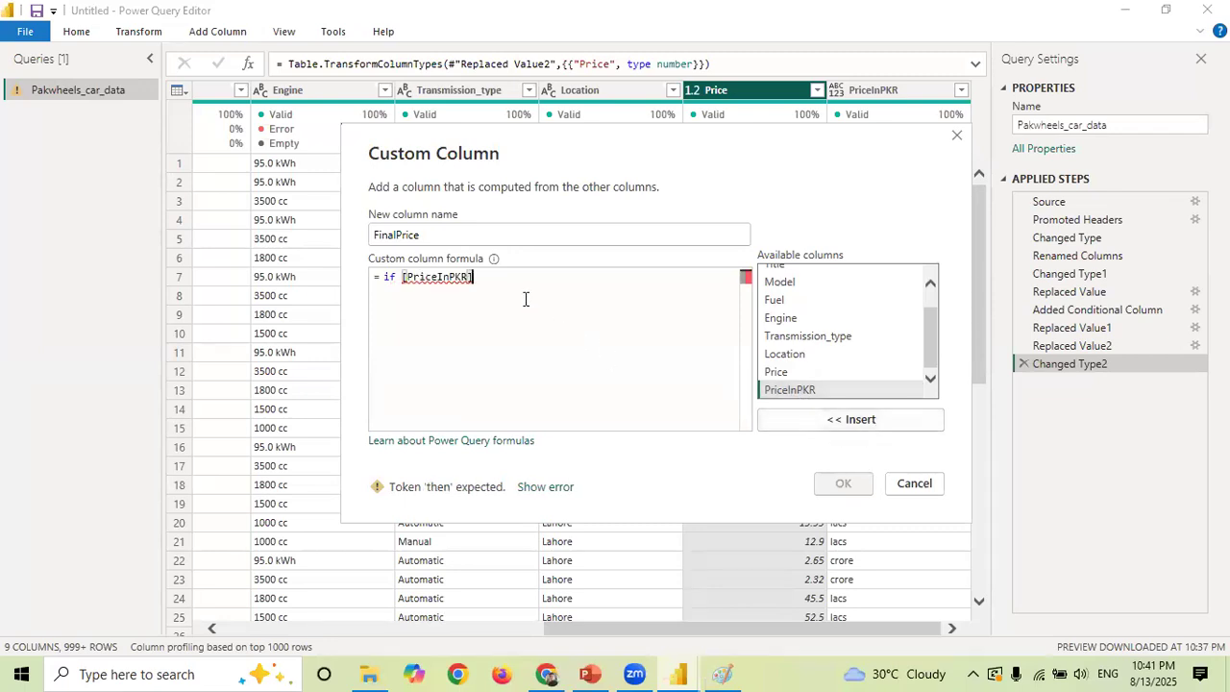
pyautogui.write('= ')
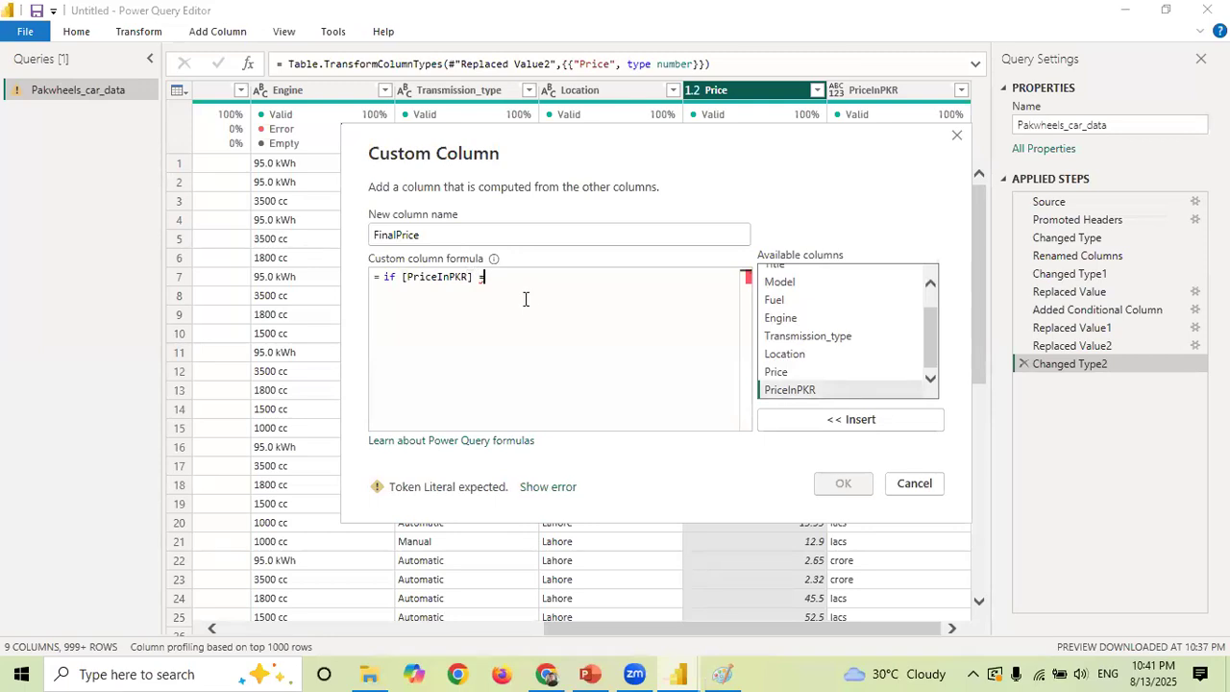
pyautogui.write('""')
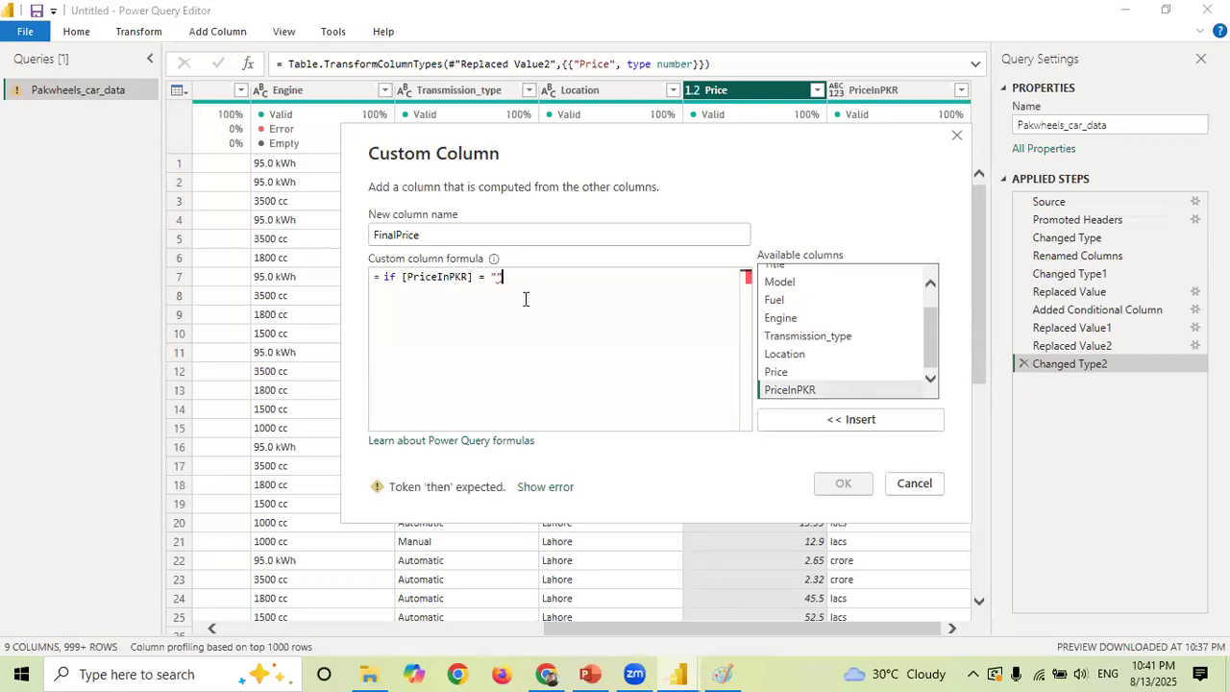
pyautogui.write('crore')
pyautogui.press('Right')
pyautogui.write('then')
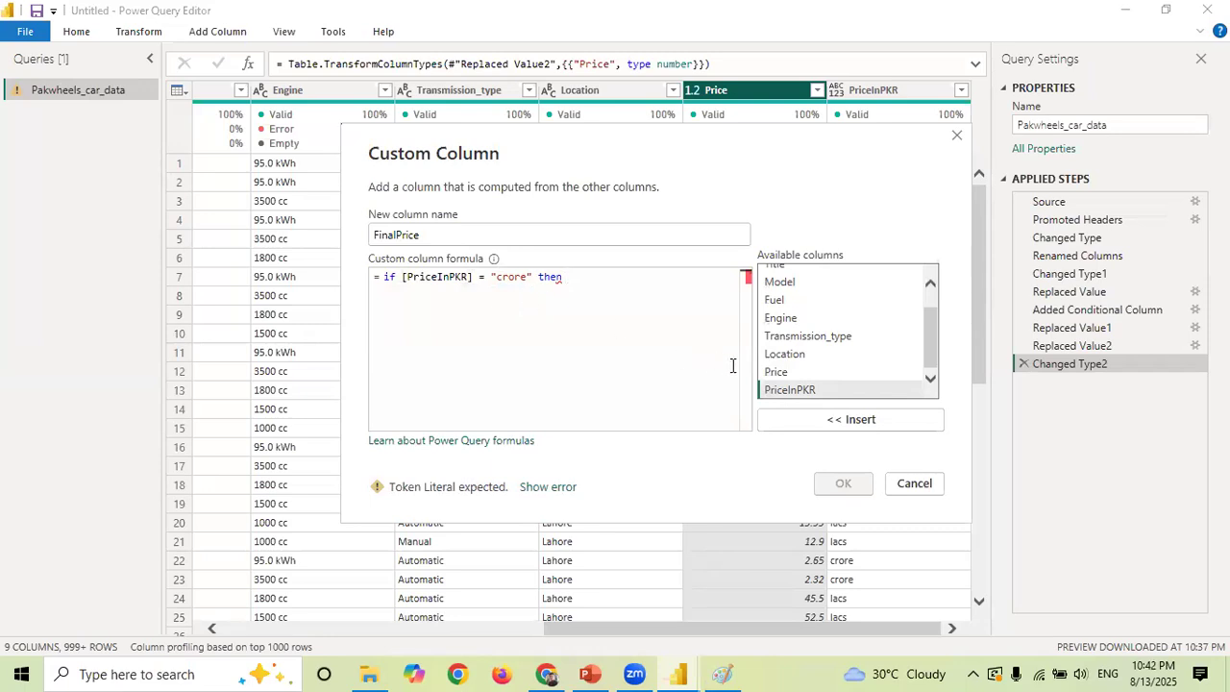
# - Make the crore condition return [Price]*10000000 and start a new line in the formula
pyautogui.click(779, 375)
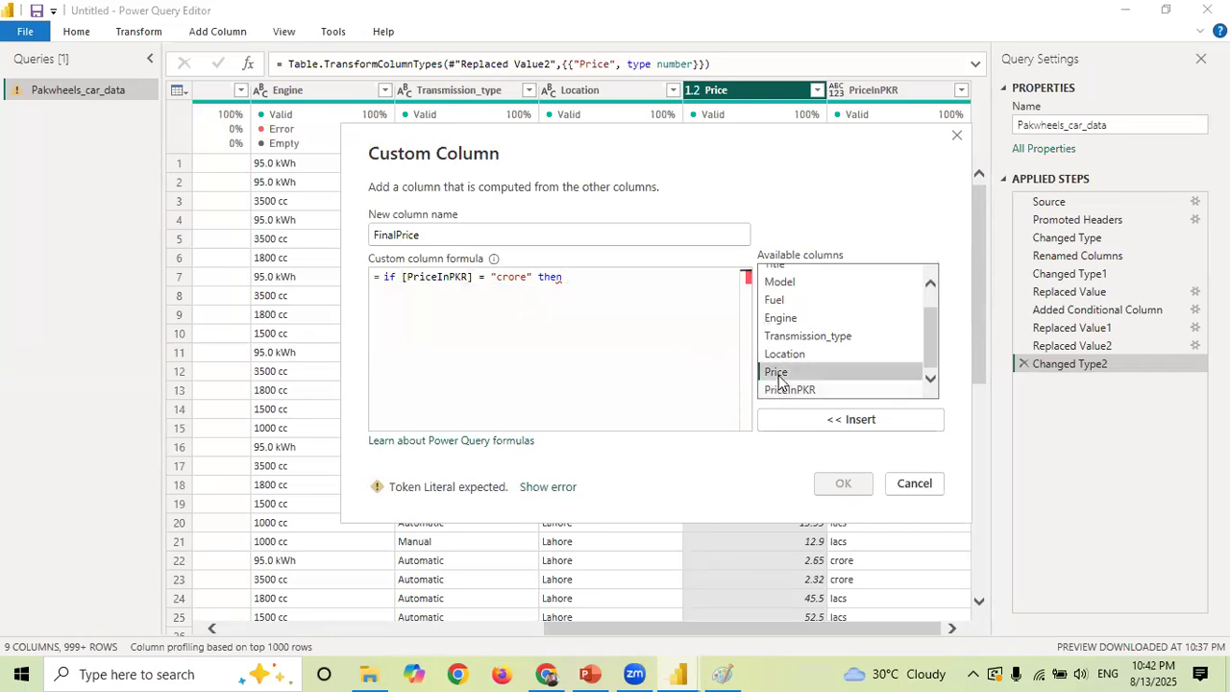
pyautogui.click(871, 420)
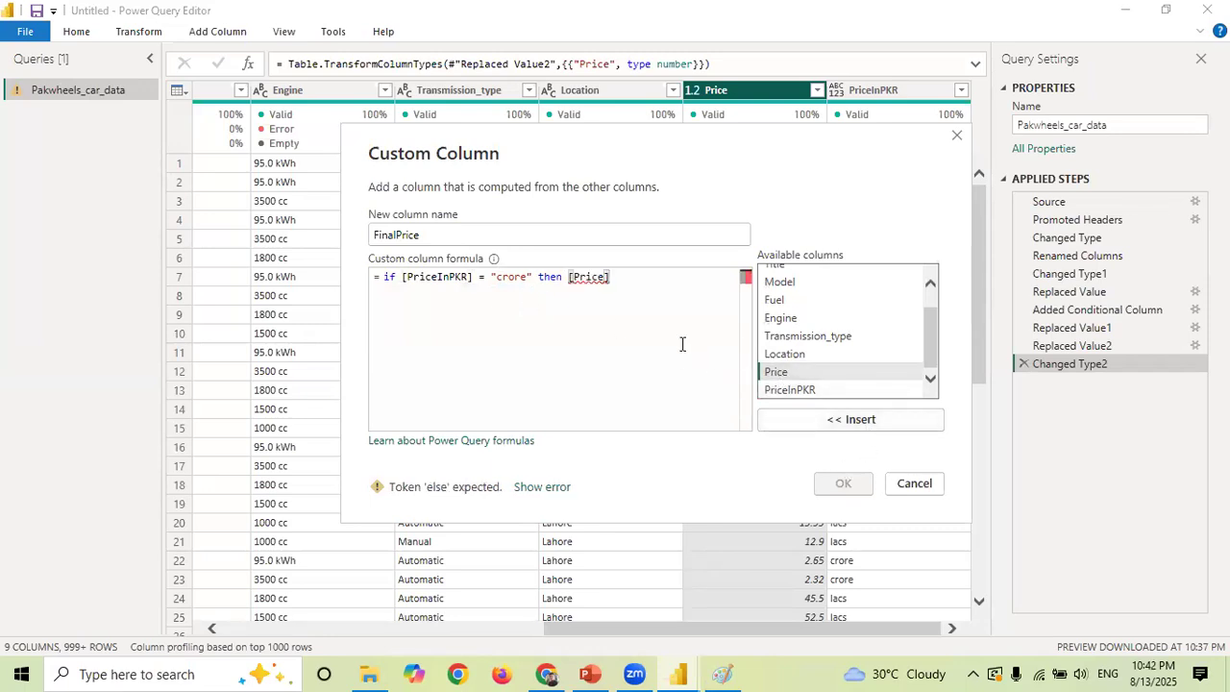
pyautogui.write('*')
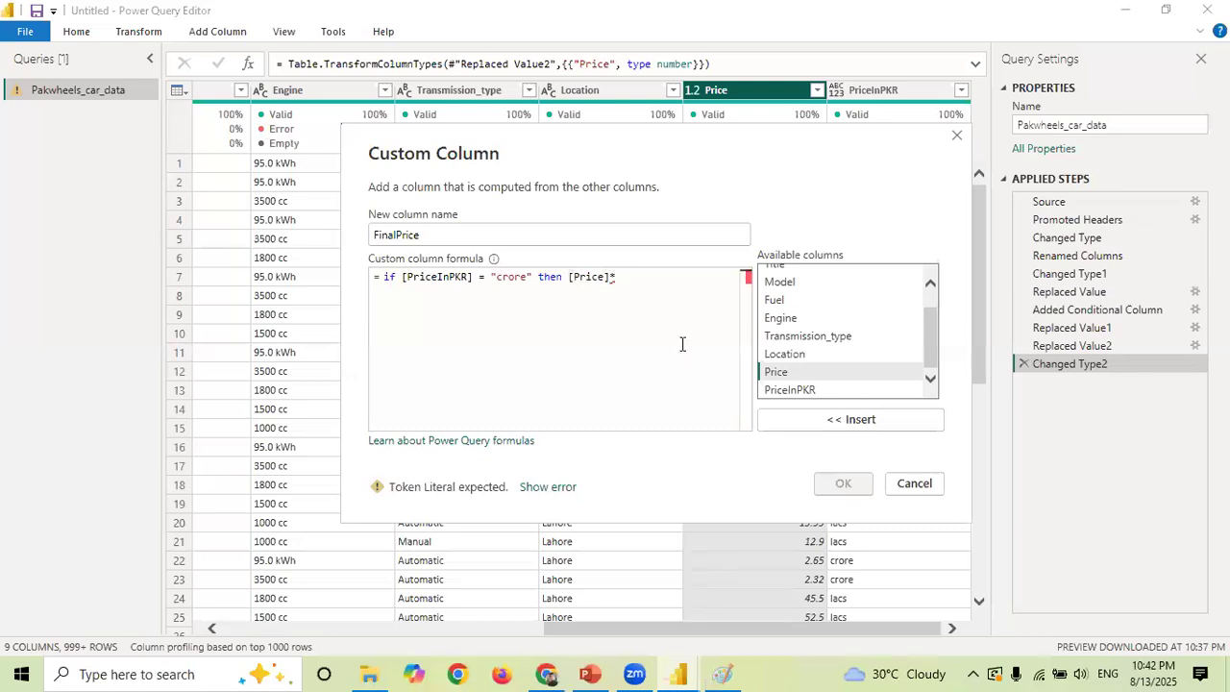
pyautogui.write('1')
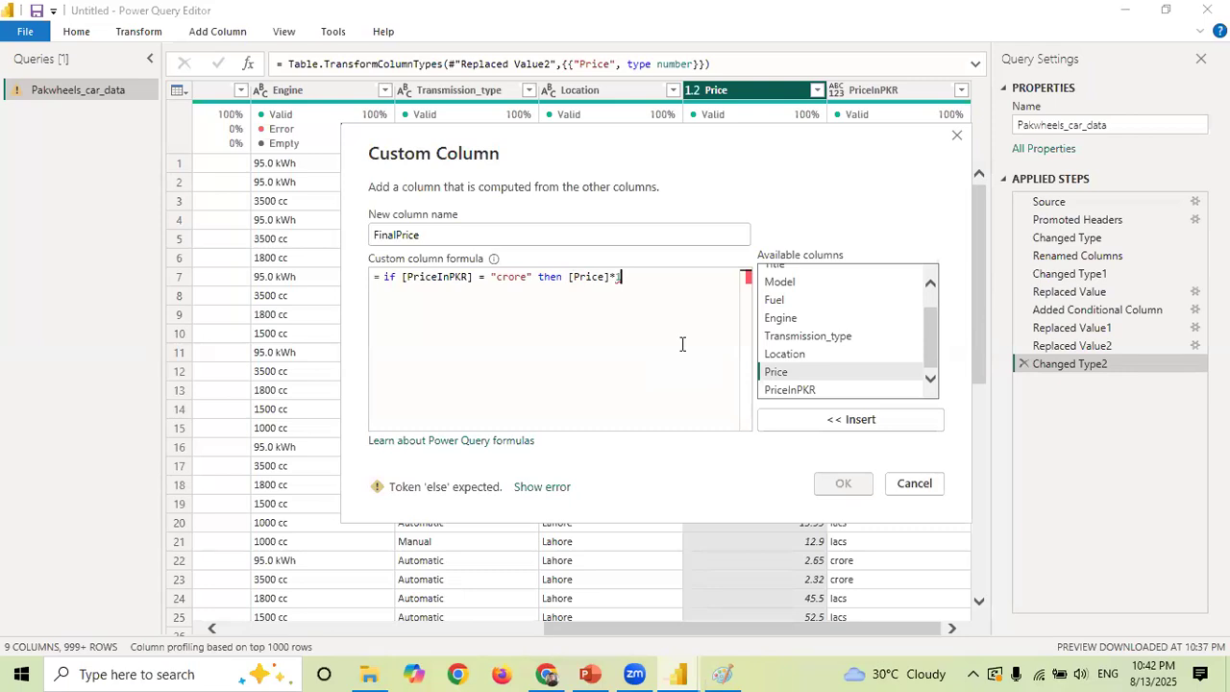
pyautogui.write('0000000')
pyautogui.press('Return')
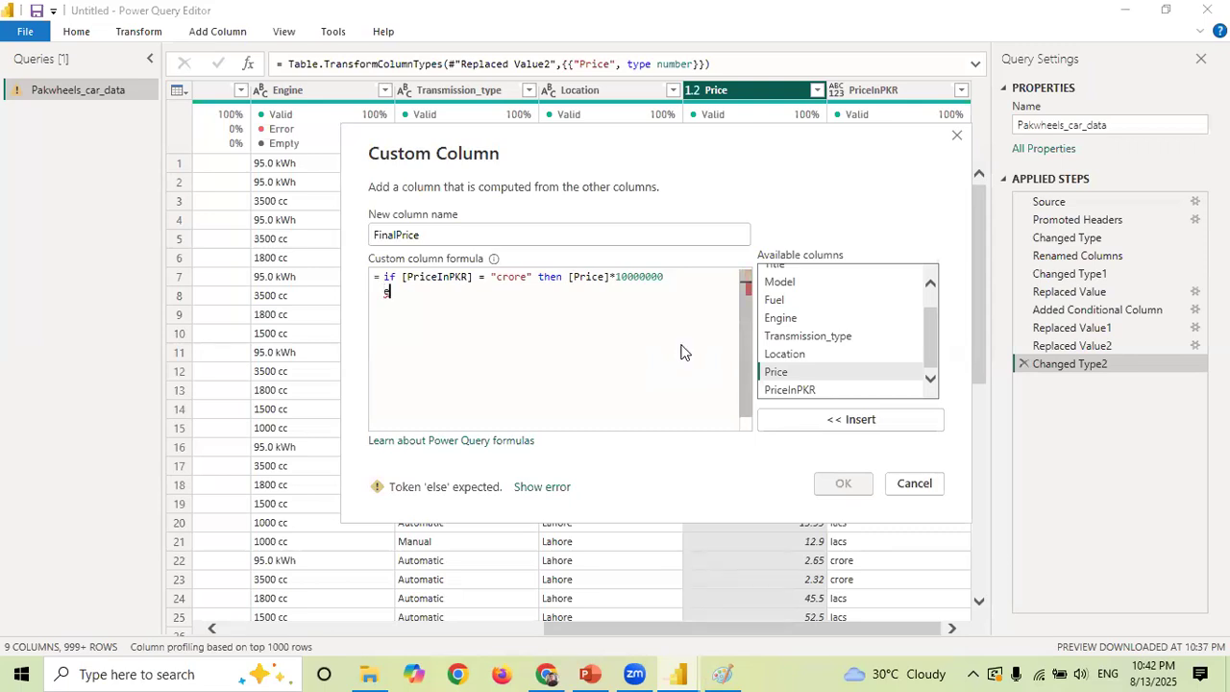
# - Add the second condition else if [PriceInPKR] = "lacs" then to the FinalPrice formula
pyautogui.write('else if')
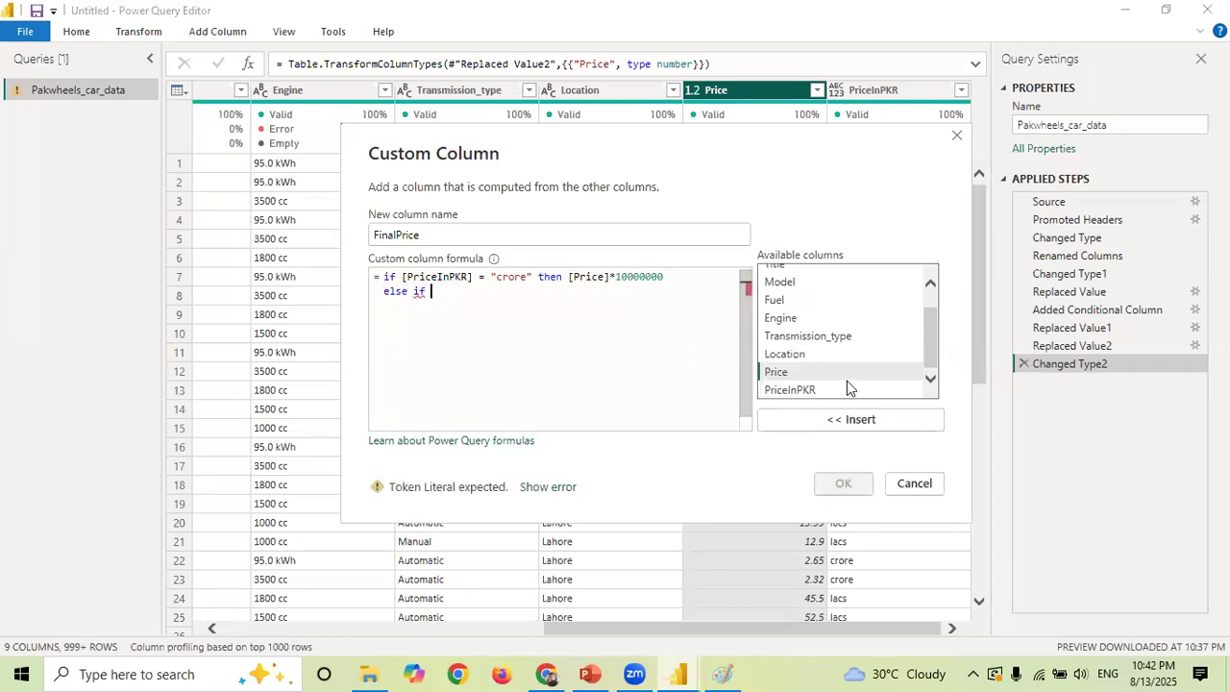
pyautogui.click(817, 389)
pyautogui.click(838, 419)
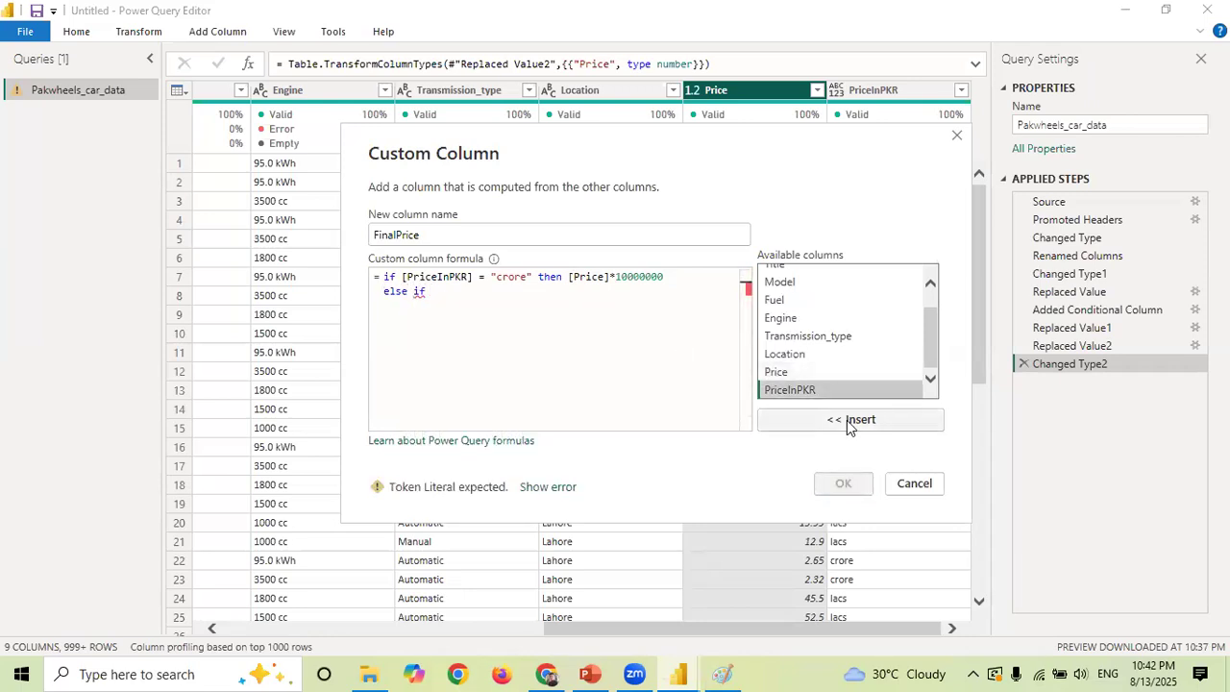
pyautogui.write('=')
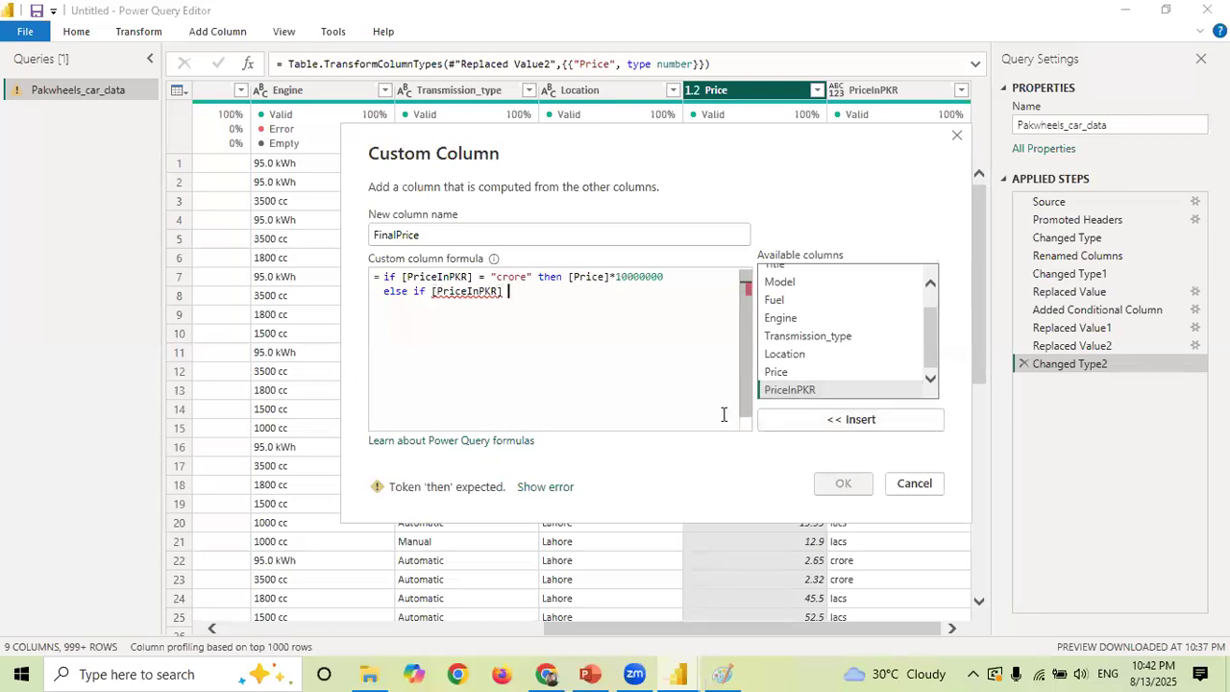
pyautogui.write(' "lacs" then')
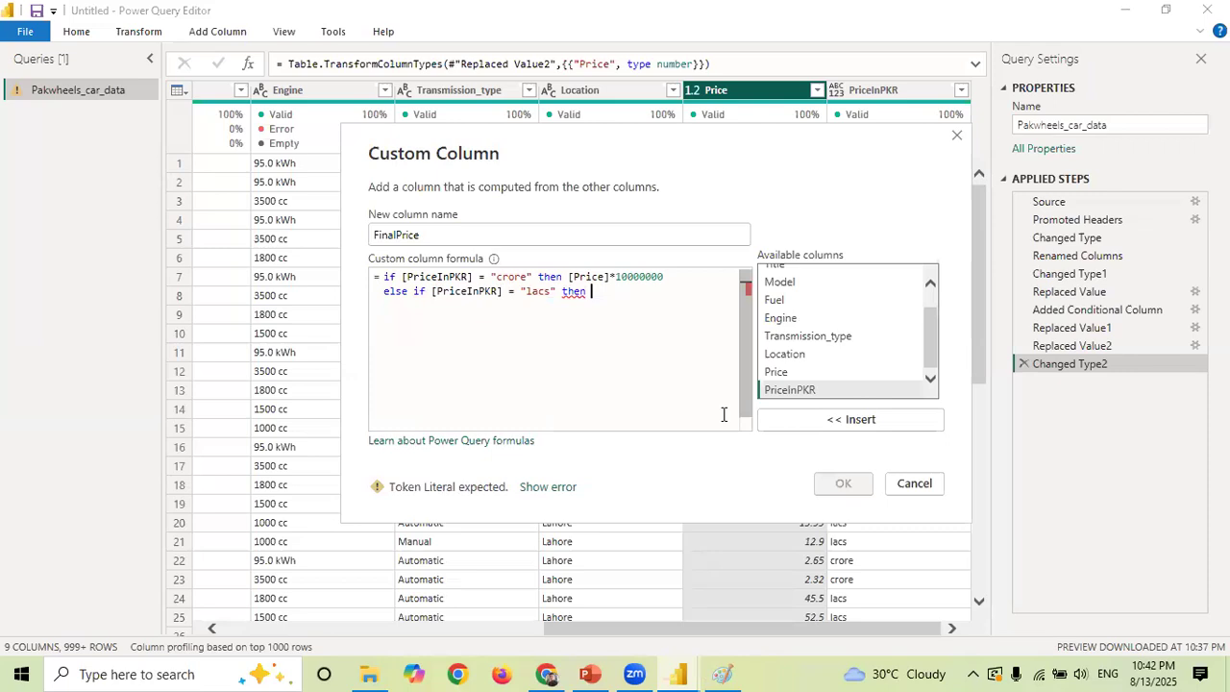
# - Make the lacs condition return [Price]*100000 and start a new line in the formula
pyautogui.click(789, 371)
pyautogui.click(846, 419)
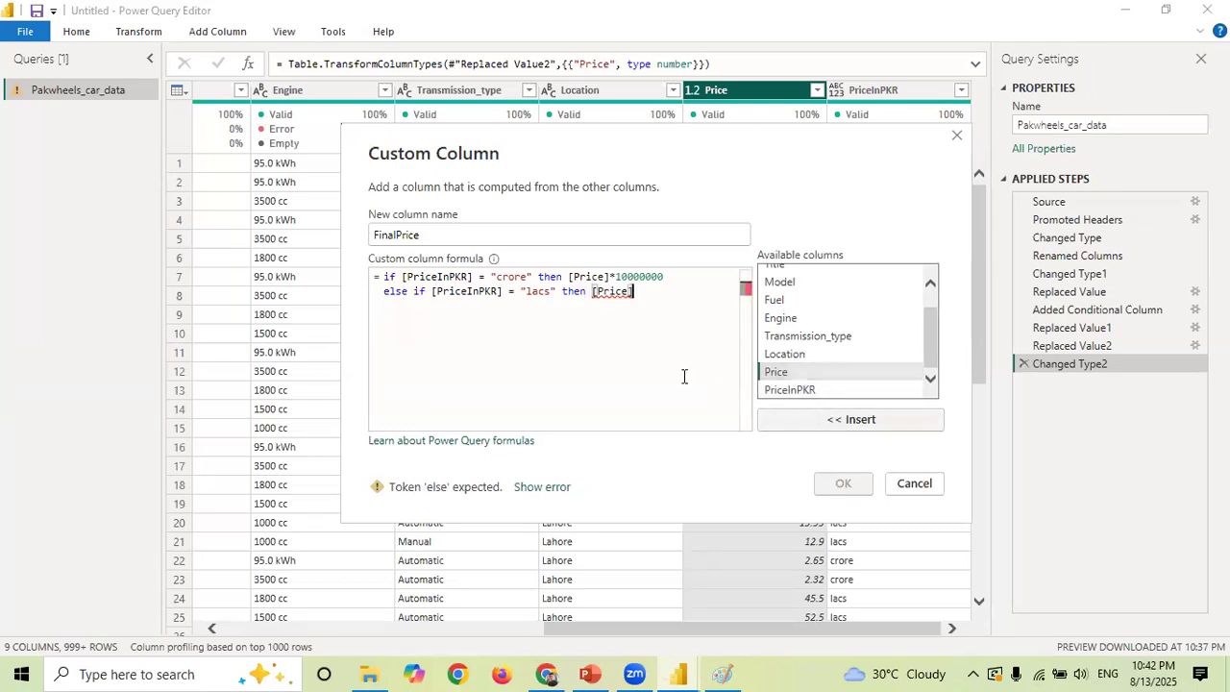
pyautogui.write('*1')
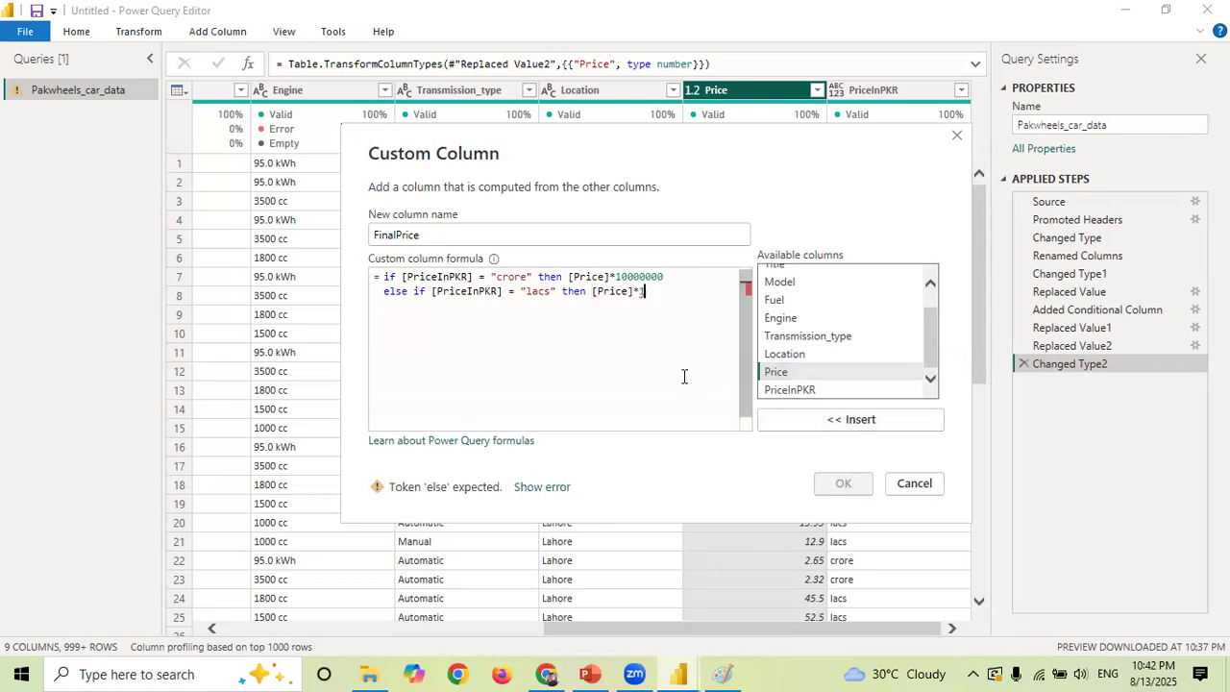
pyautogui.write('00000')
pyautogui.doubleClick(654, 291)
pyautogui.click(697, 301)
pyautogui.press('Return')
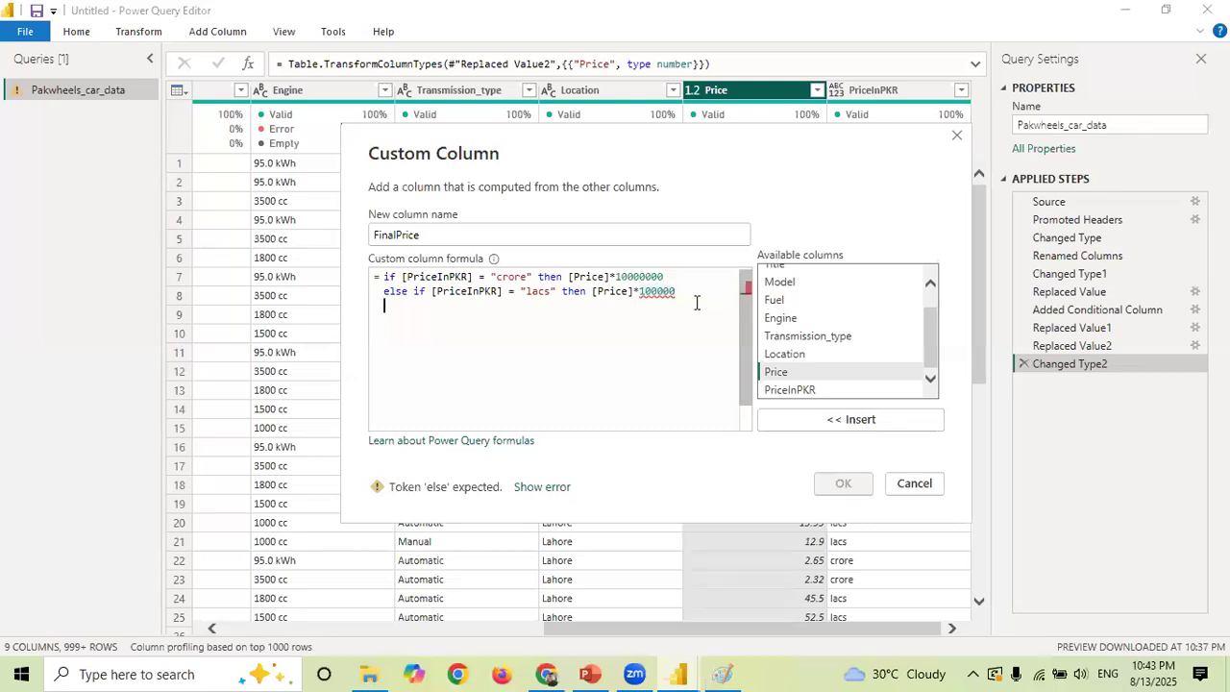
# - Finish the formula with else null and check its crore and lacs conditions
pyautogui.write('else')
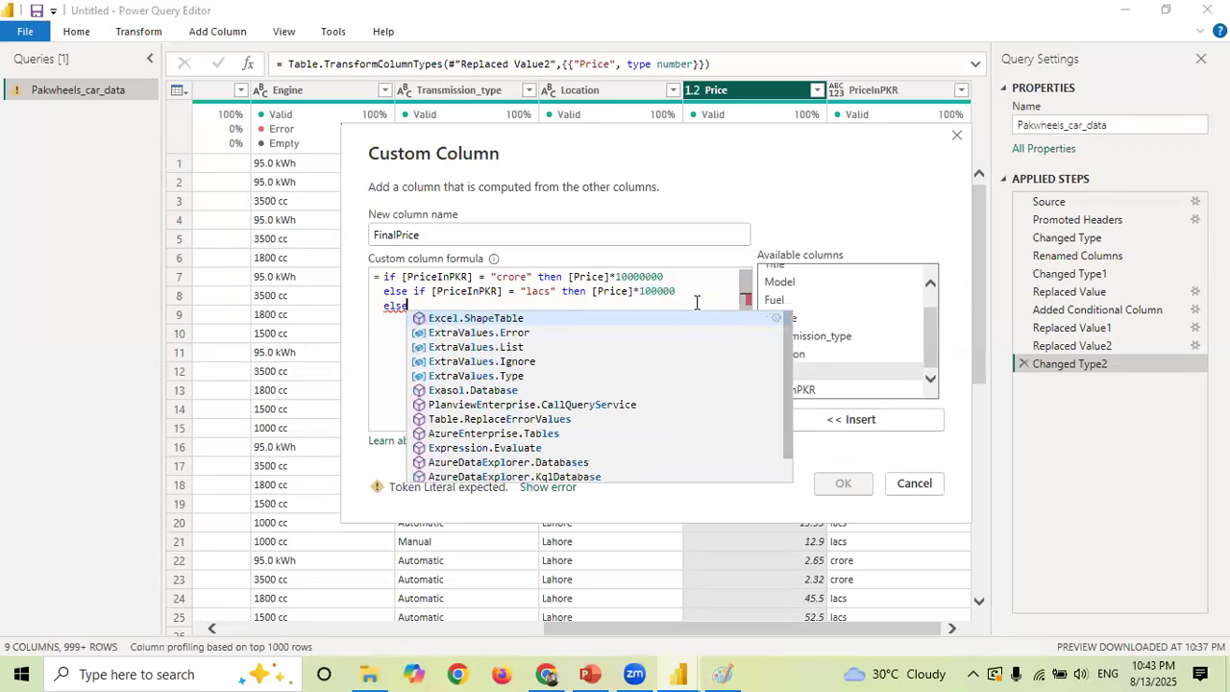
pyautogui.write(' null')
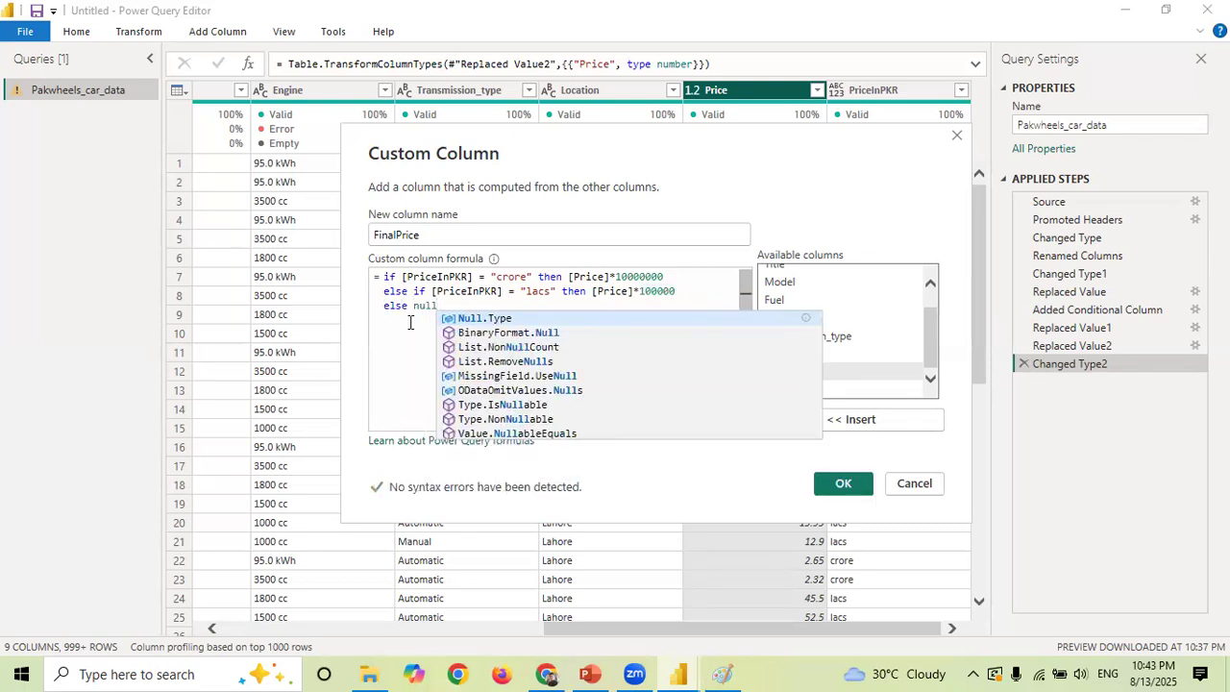
pyautogui.click(509, 279)
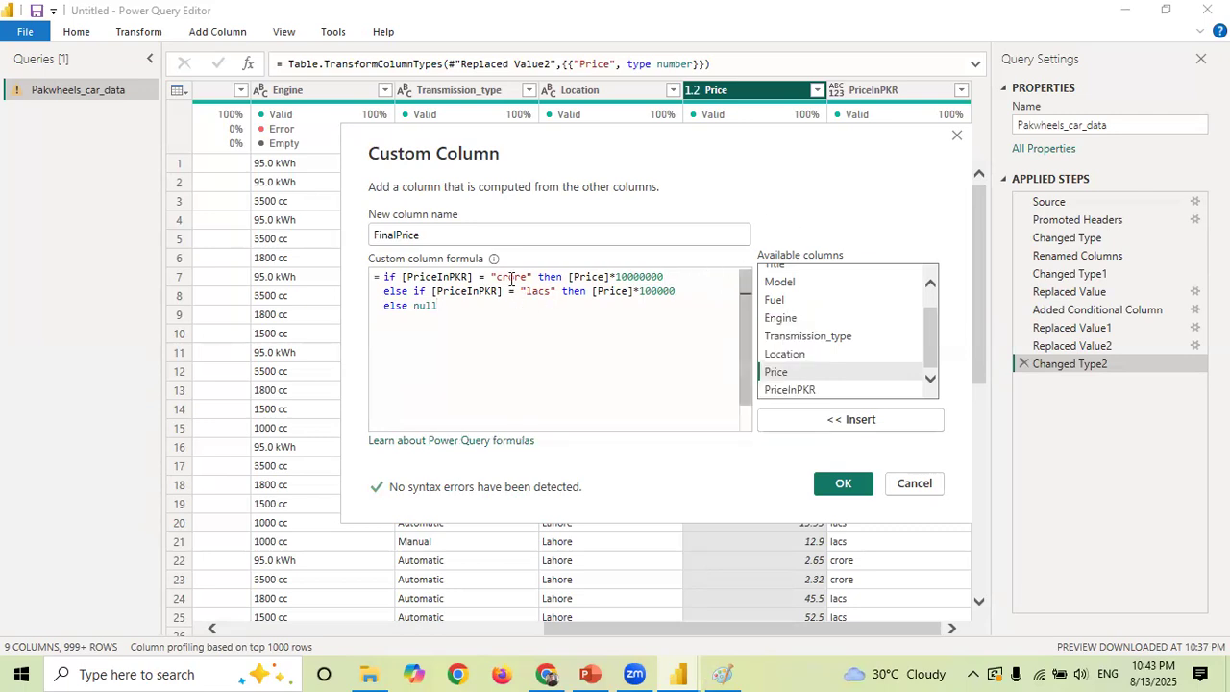
pyautogui.doubleClick(511, 279)
pyautogui.doubleClick(535, 291)
pyautogui.click(507, 325)
pyautogui.moveTo(442, 306); pyautogui.dragTo(363, 279)
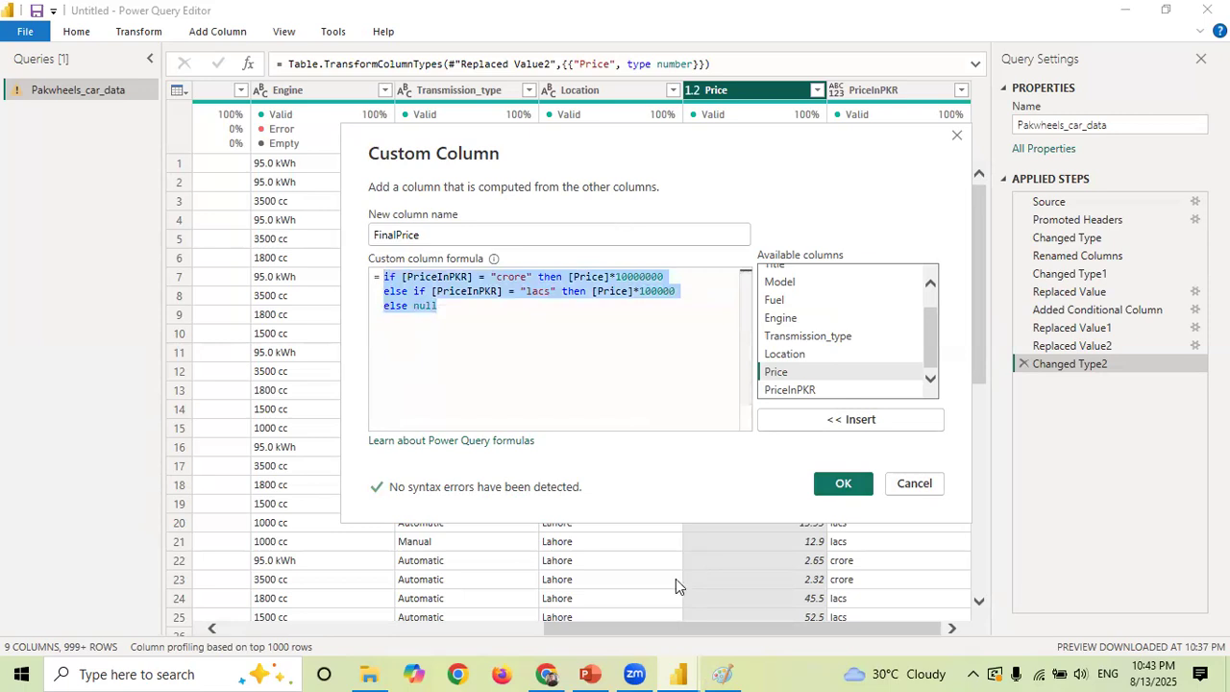
# - Switch to Paint to view the multiplication note beside the price sketch, and return to Power Query Editor
pyautogui.hotkey('alt', 'Tab')
pyautogui.moveTo(67, 157)
pyautogui.mouseDown()
pyautogui.moveTo(100, 238)
pyautogui.moveTo(163, 252)
pyautogui.moveTo(174, 289)
pyautogui.mouseUp()
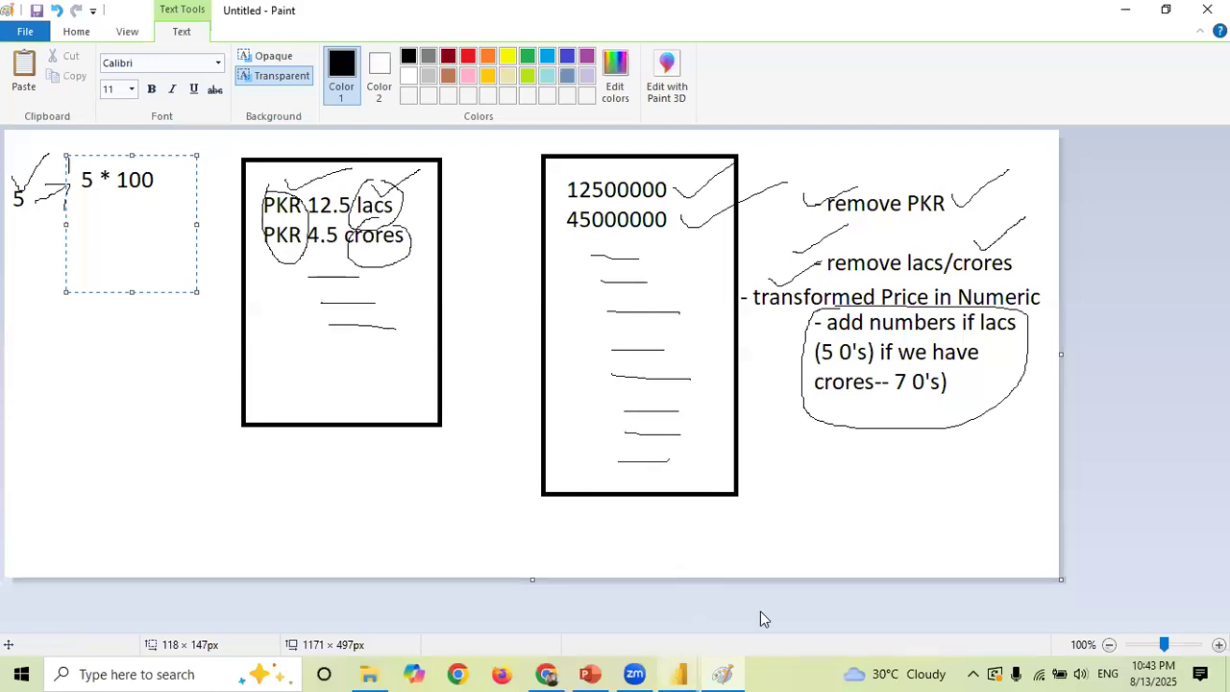
pyautogui.hotkey('alt', 'Tab')
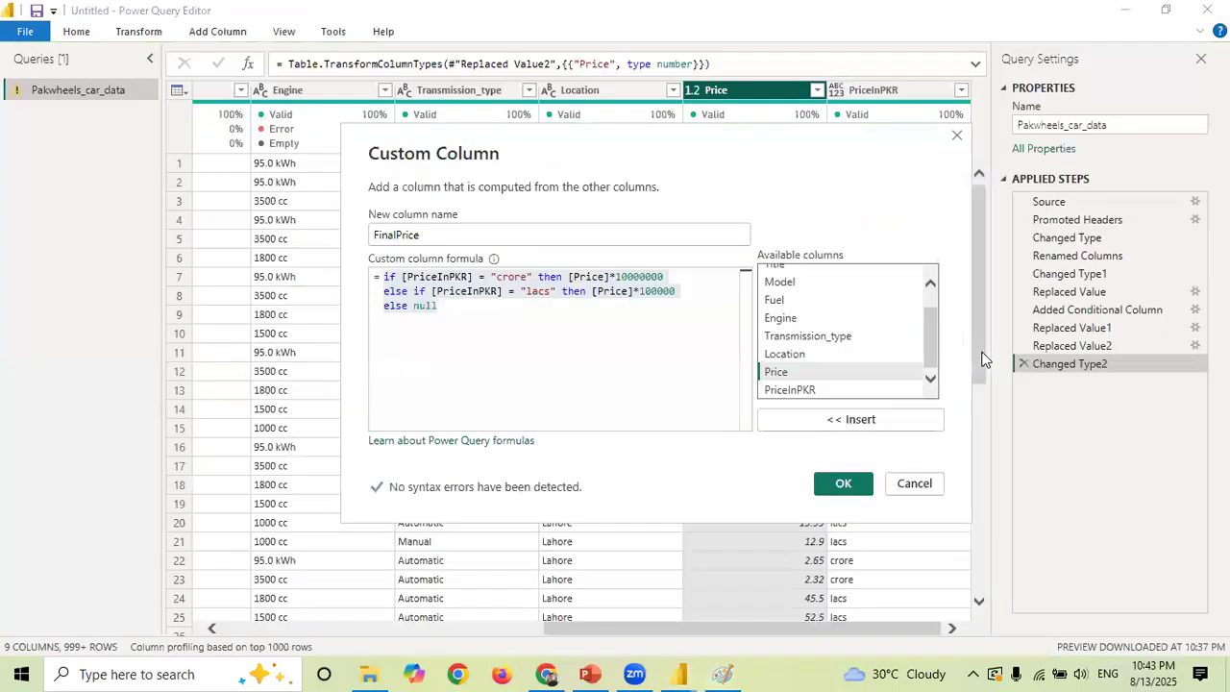
# - Review the whole if / else if / else formula and create the FinalPrice column
pyautogui.click(456, 355)
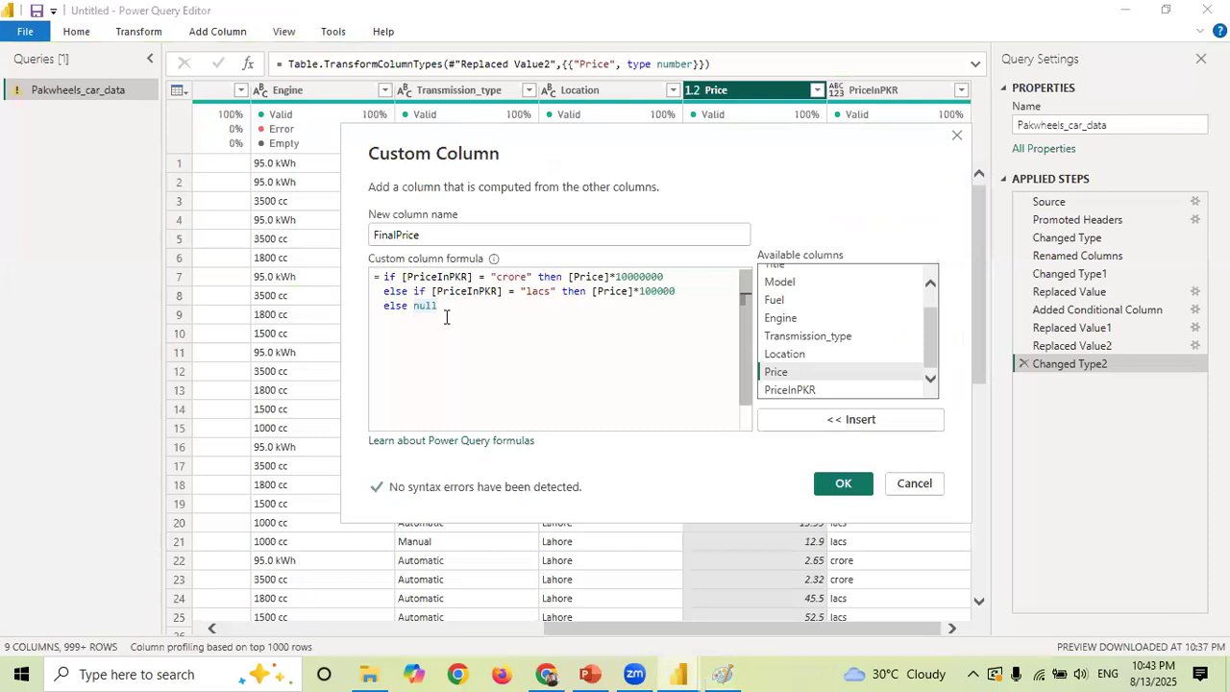
pyautogui.moveTo(439, 307); pyautogui.dragTo(376, 278)
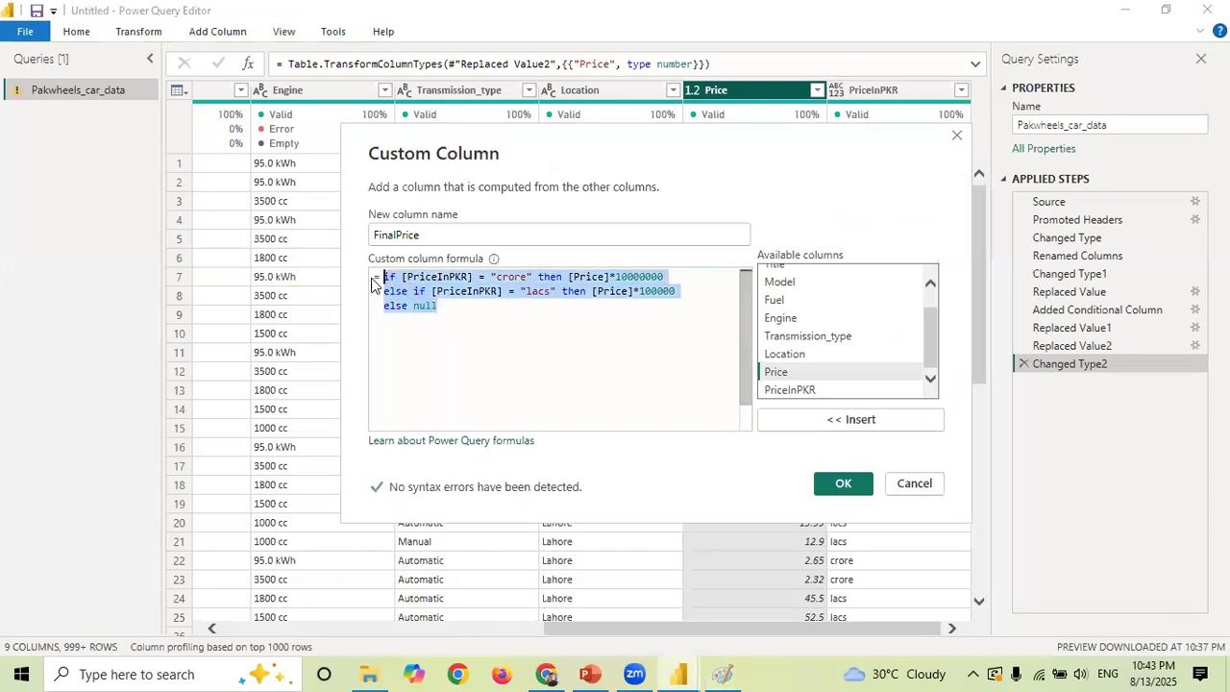
pyautogui.click(435, 327)
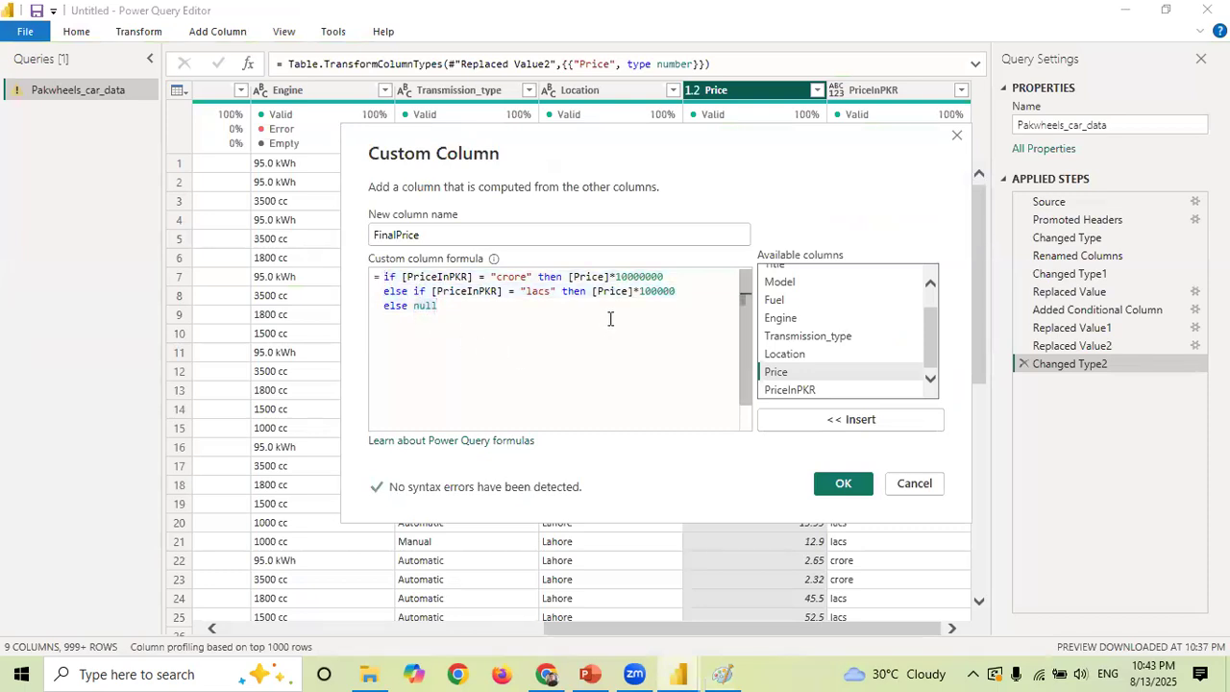
pyautogui.click(839, 483)
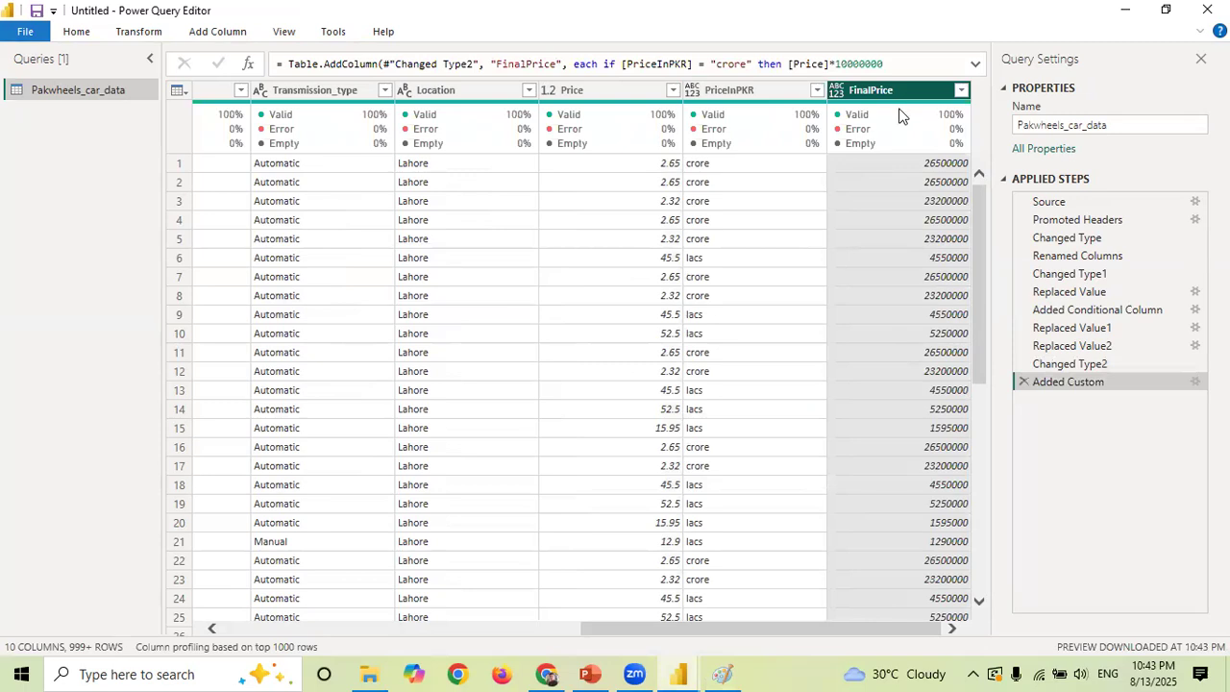
# - Compare the FinalPrice values with Price and PriceInPKR in several crore and lacs rows
pyautogui.click(670, 163)
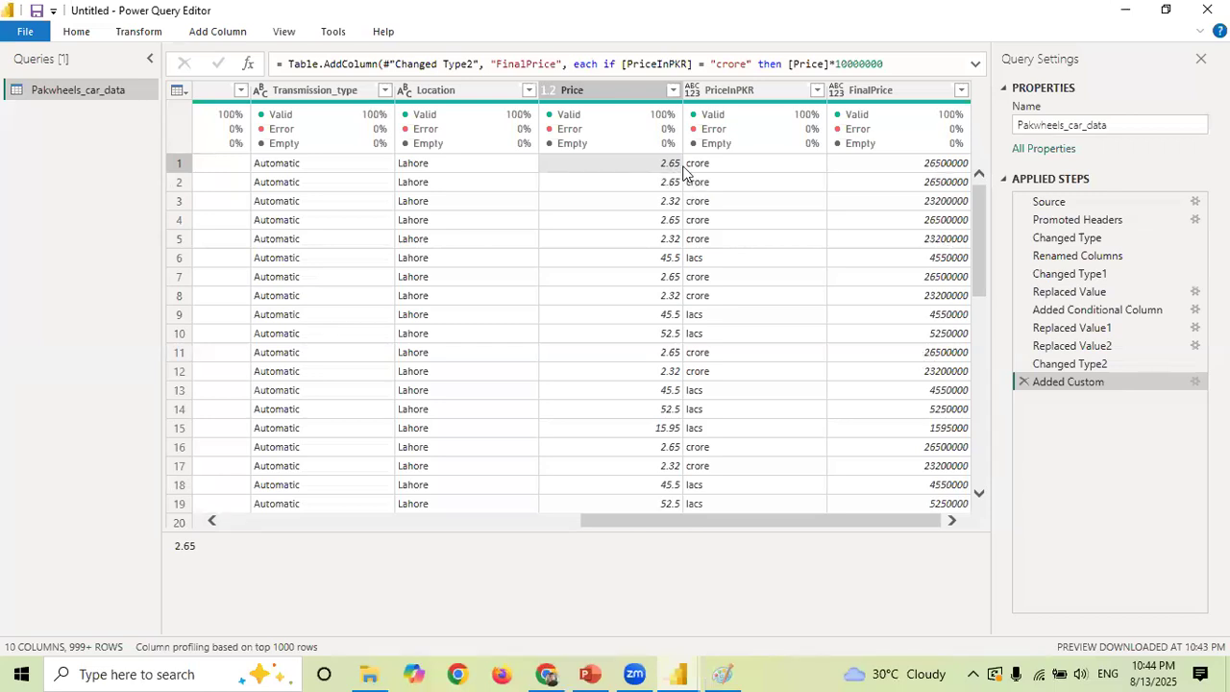
pyautogui.click(937, 184)
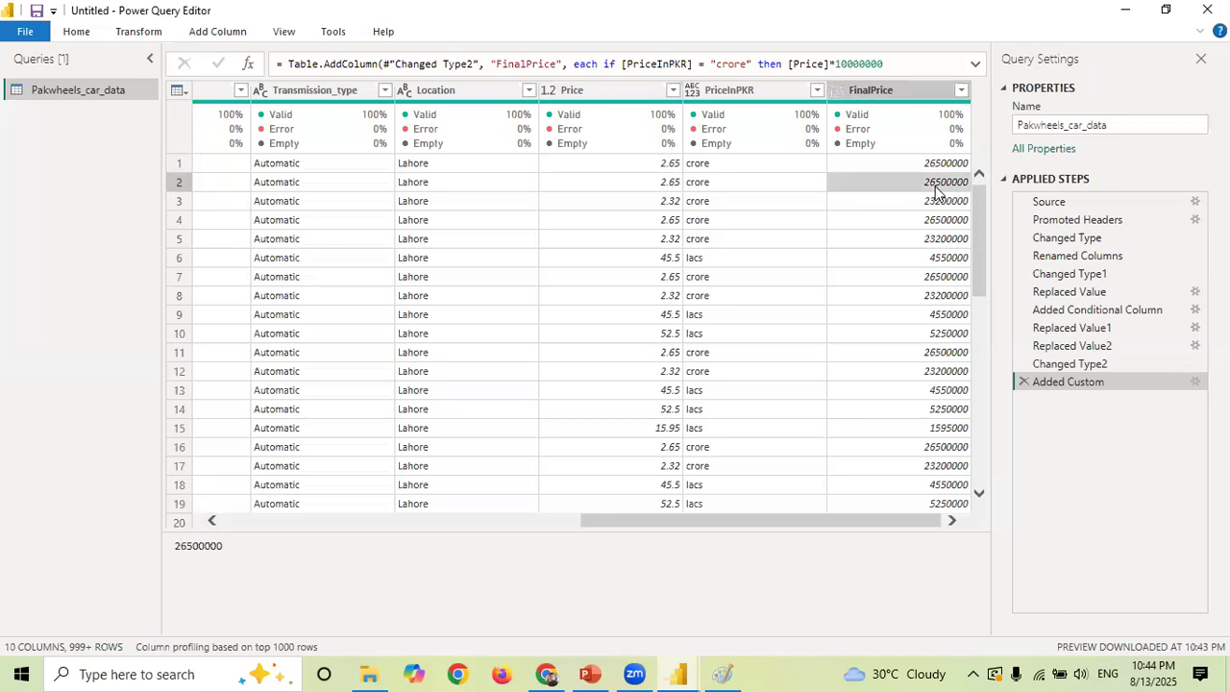
pyautogui.click(907, 206)
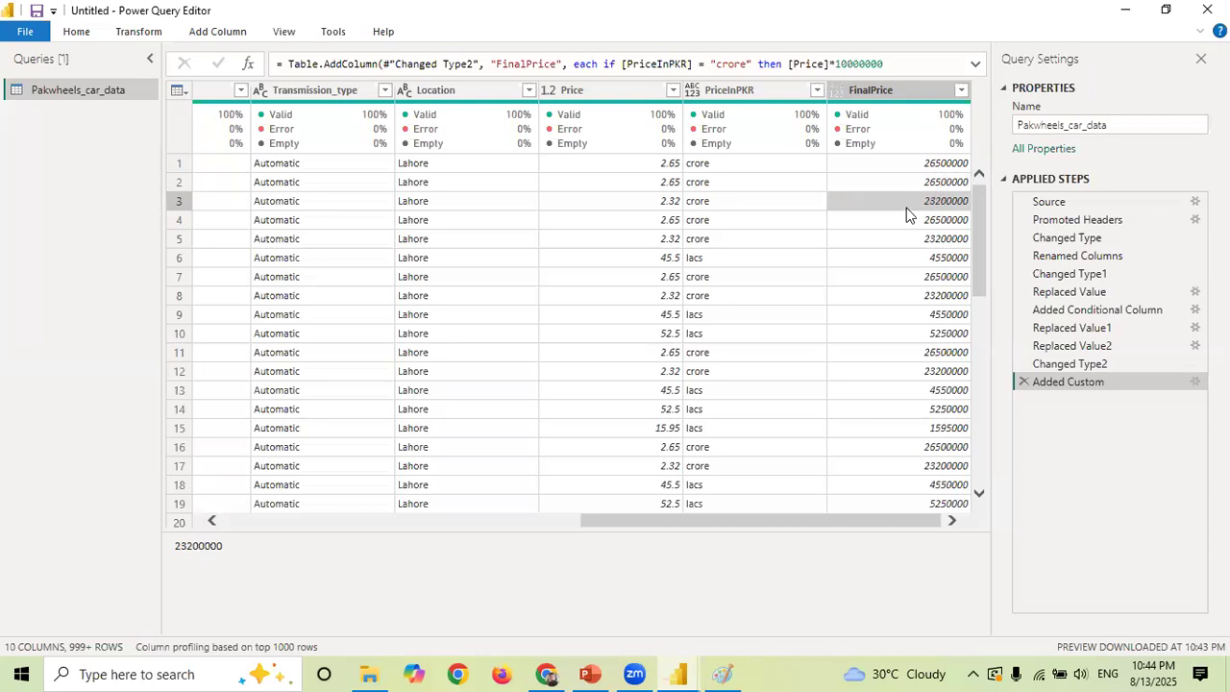
pyautogui.click(912, 261)
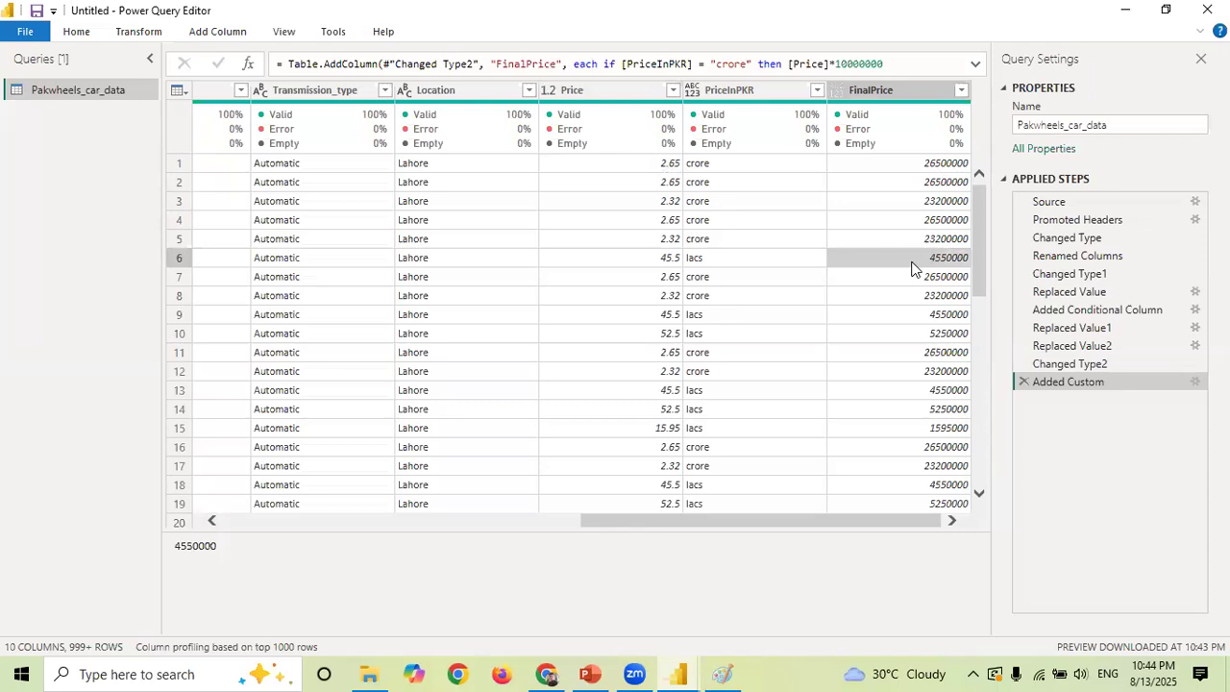
pyautogui.click(915, 103)
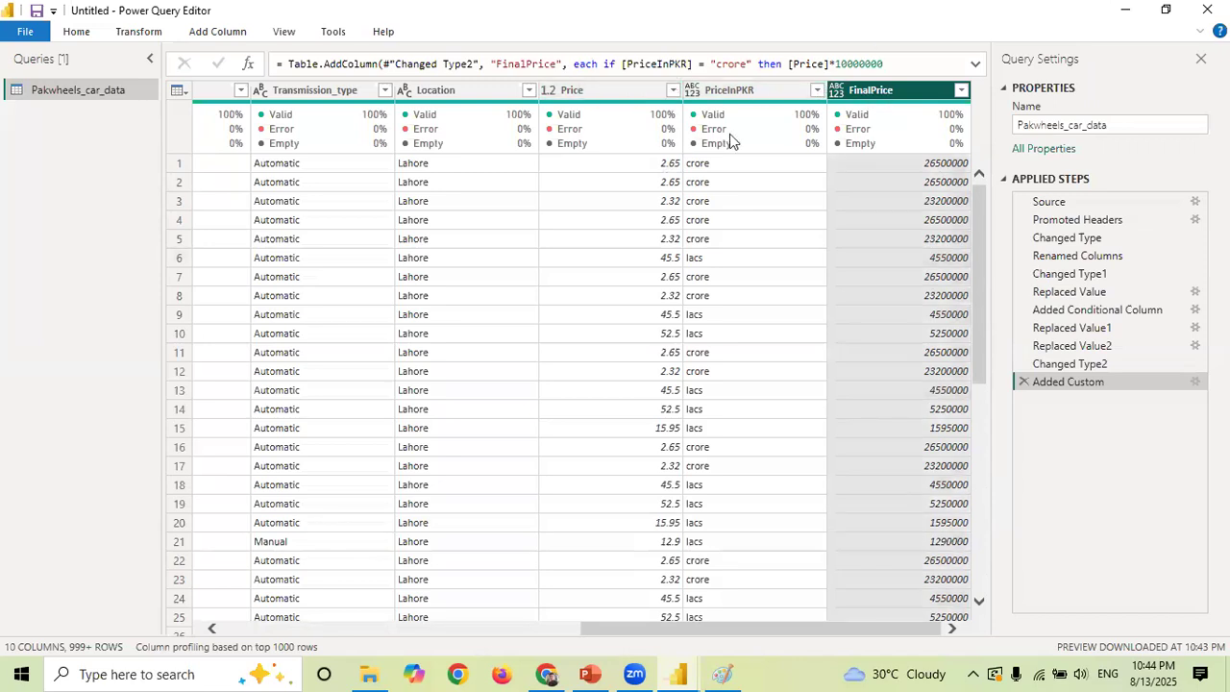
pyautogui.click(672, 93)
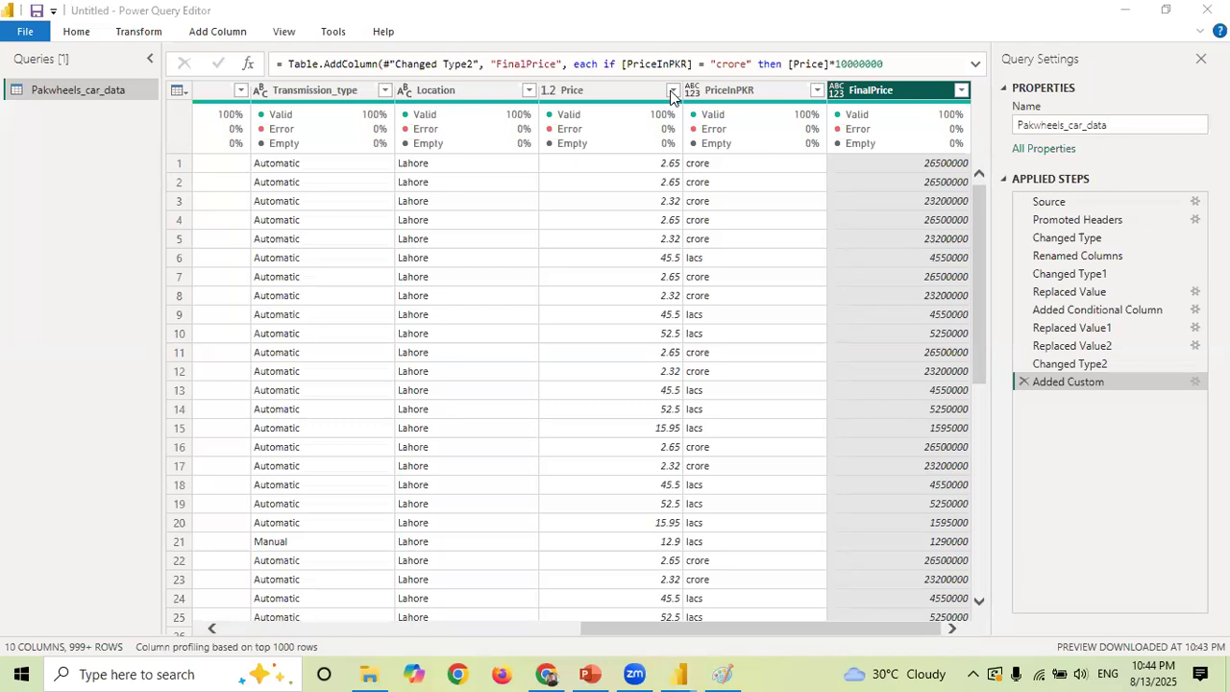
# - Switch to Paint and write the sequence 1 ----10----100----1000-----10000----100000 in a new text box below the PKR price sketch
pyautogui.moveTo(636, 673)
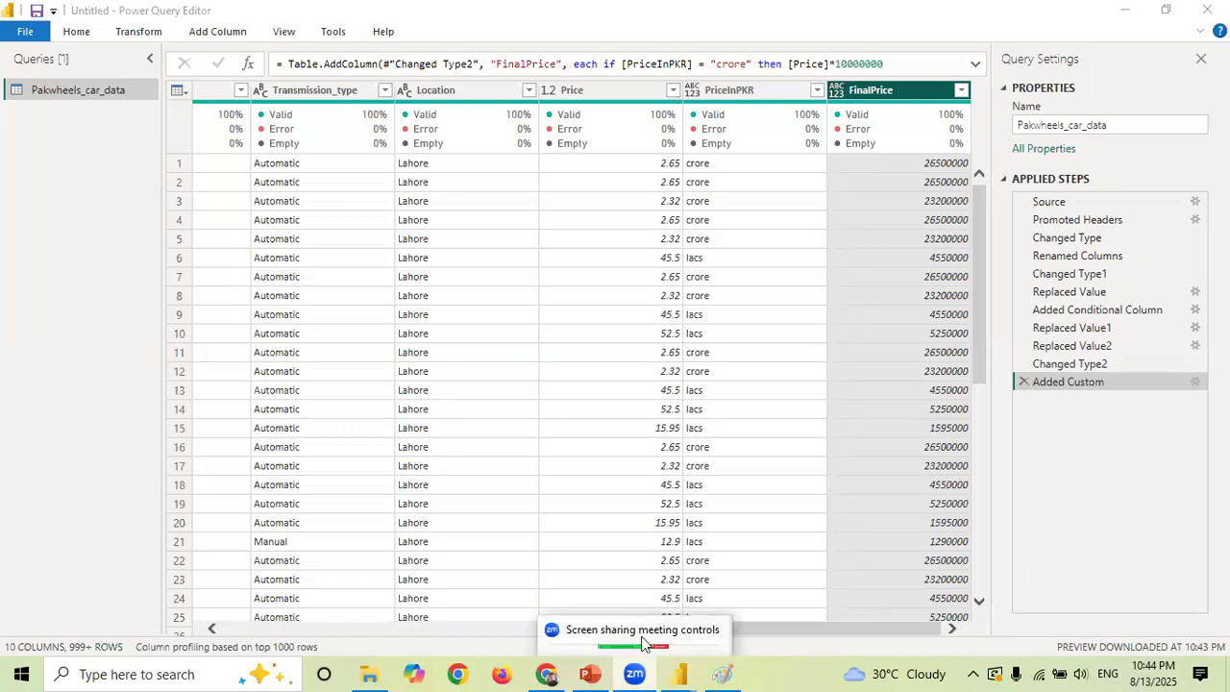
pyautogui.moveTo(723, 673)
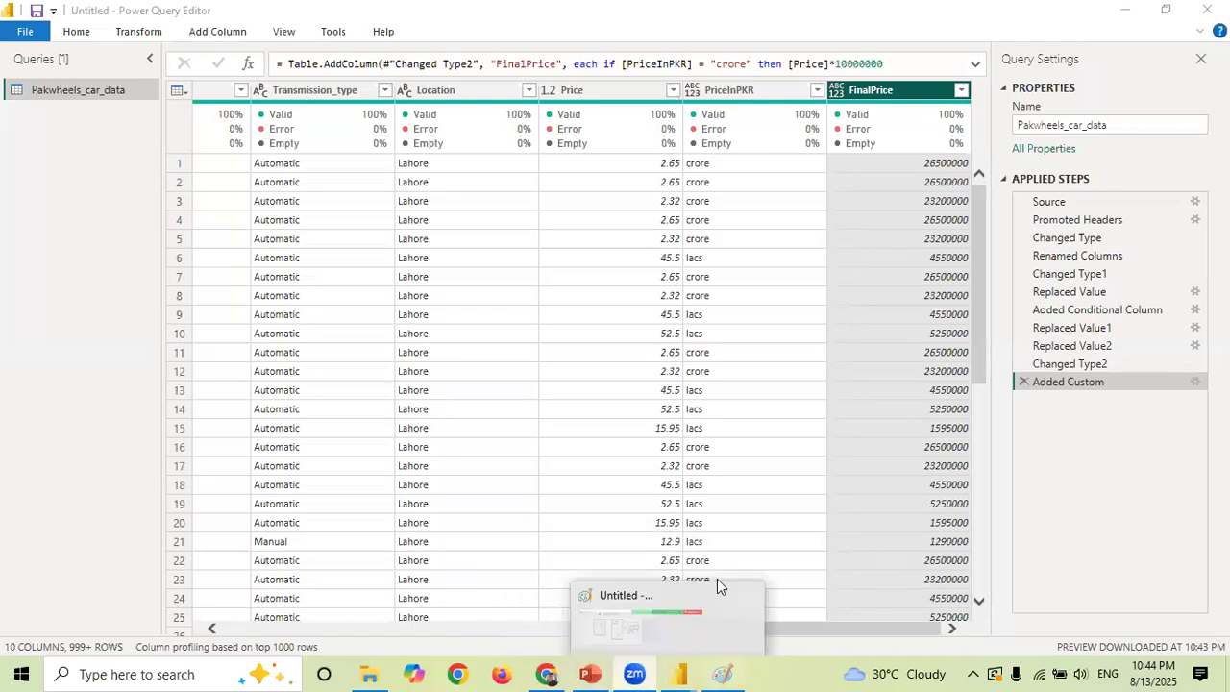
pyautogui.click(717, 579)
pyautogui.click(153, 486)
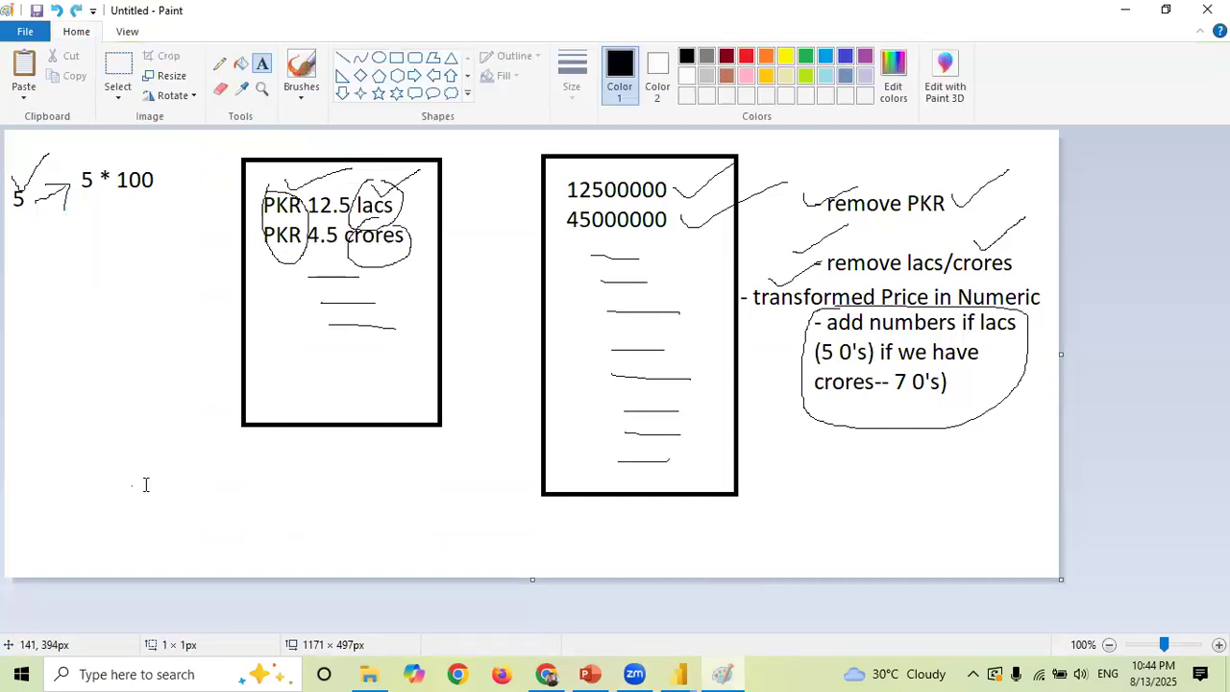
pyautogui.click(146, 485)
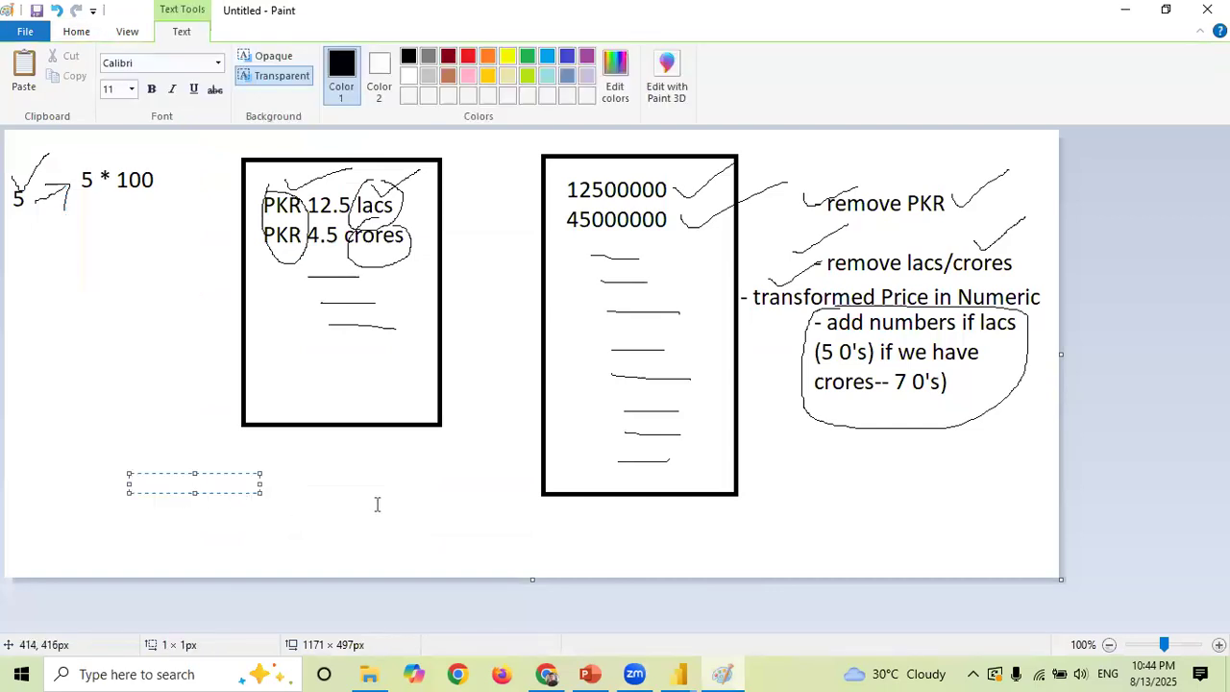
pyautogui.write('1')
pyautogui.write(' ----')
pyautogui.write('10')
pyautogui.write('----')
pyautogui.write('100')
pyautogui.write('----')
pyautogui.write('1000')
pyautogui.write('-----')
pyautogui.write('100')
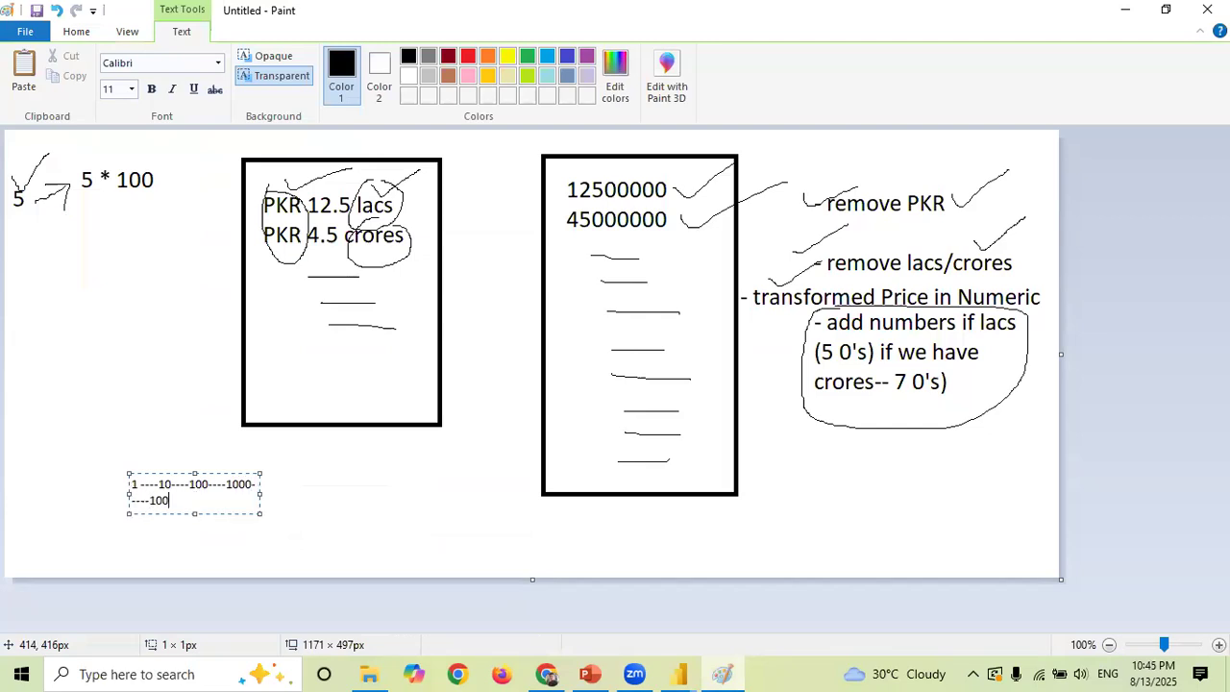
pyautogui.write('00----100000')
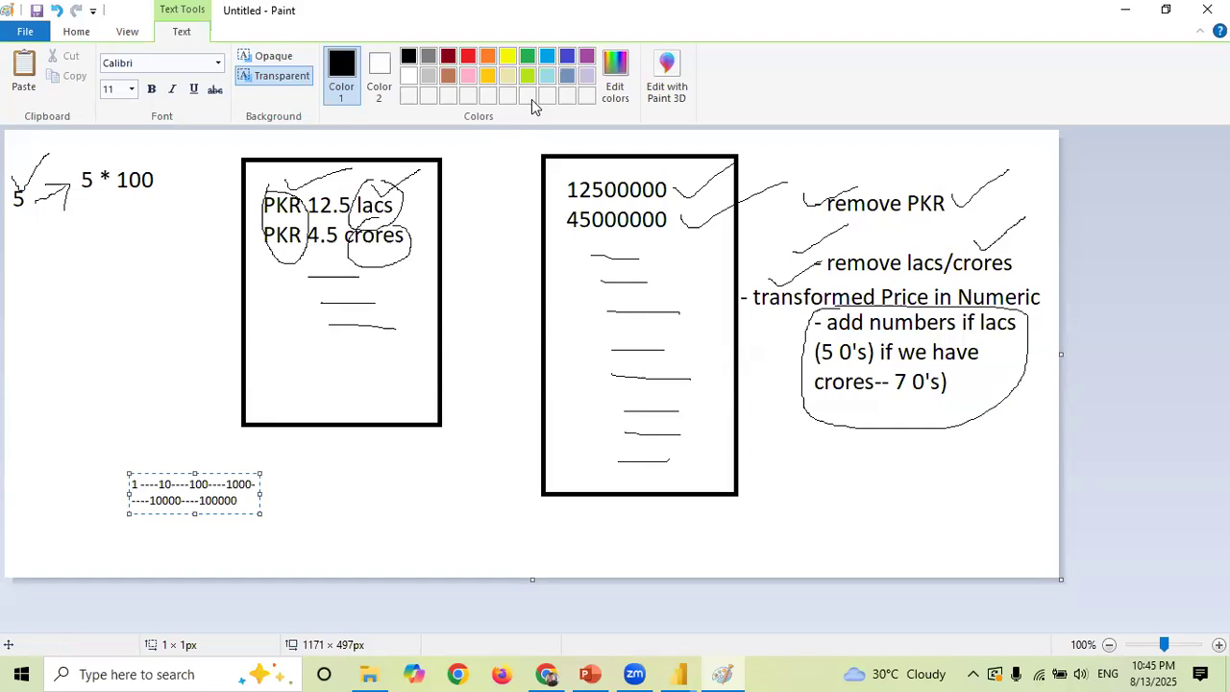
# - Widen the text box to about 385 px so the number sequence fits on one line
pyautogui.hotkey('alt', 'Tab')
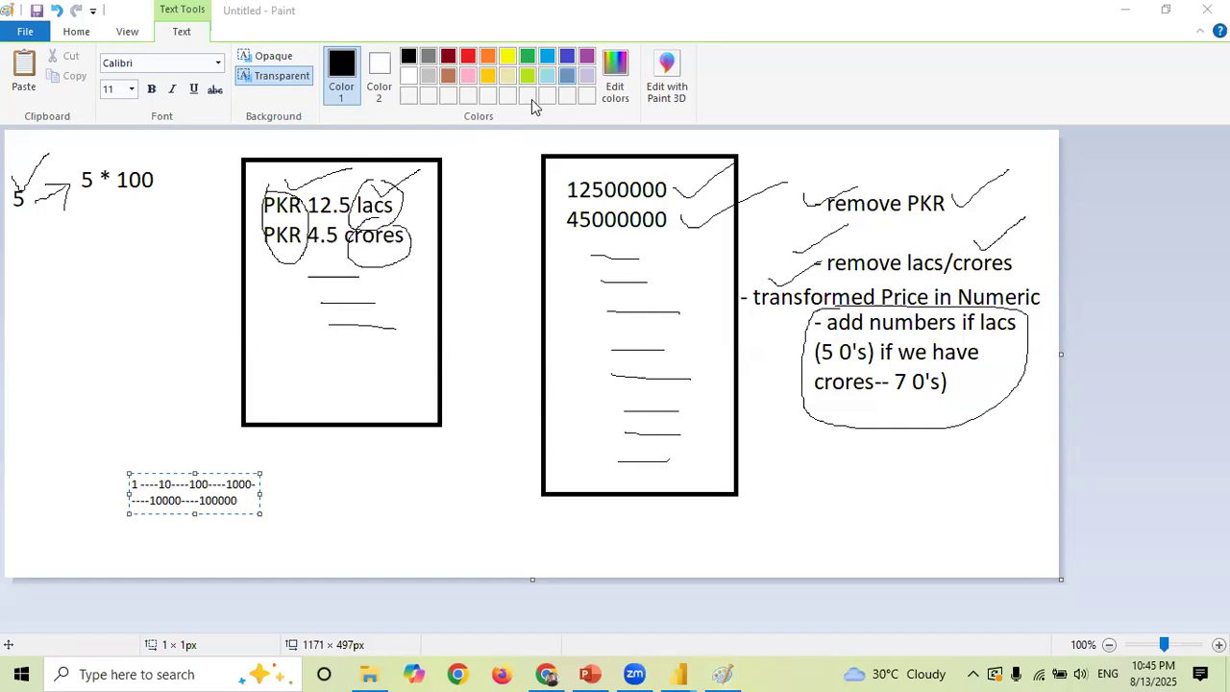
pyautogui.click(201, 500)
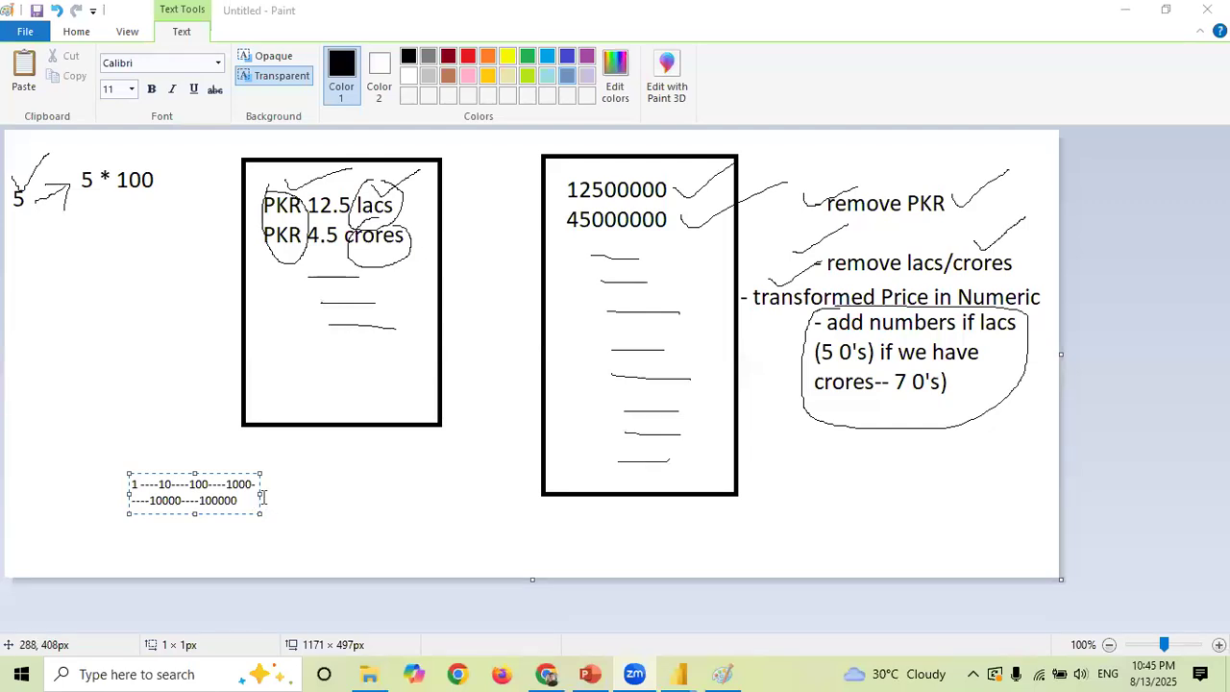
pyautogui.moveTo(260, 495); pyautogui.dragTo(471, 493)
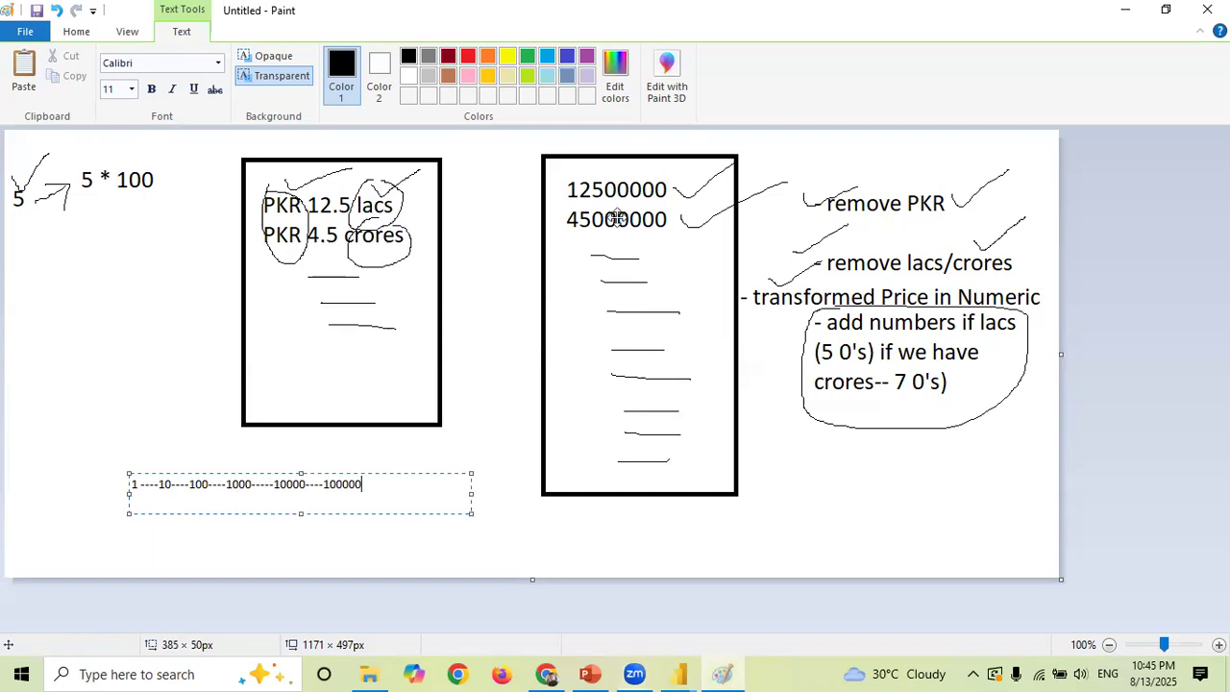
pyautogui.click(742, 84)
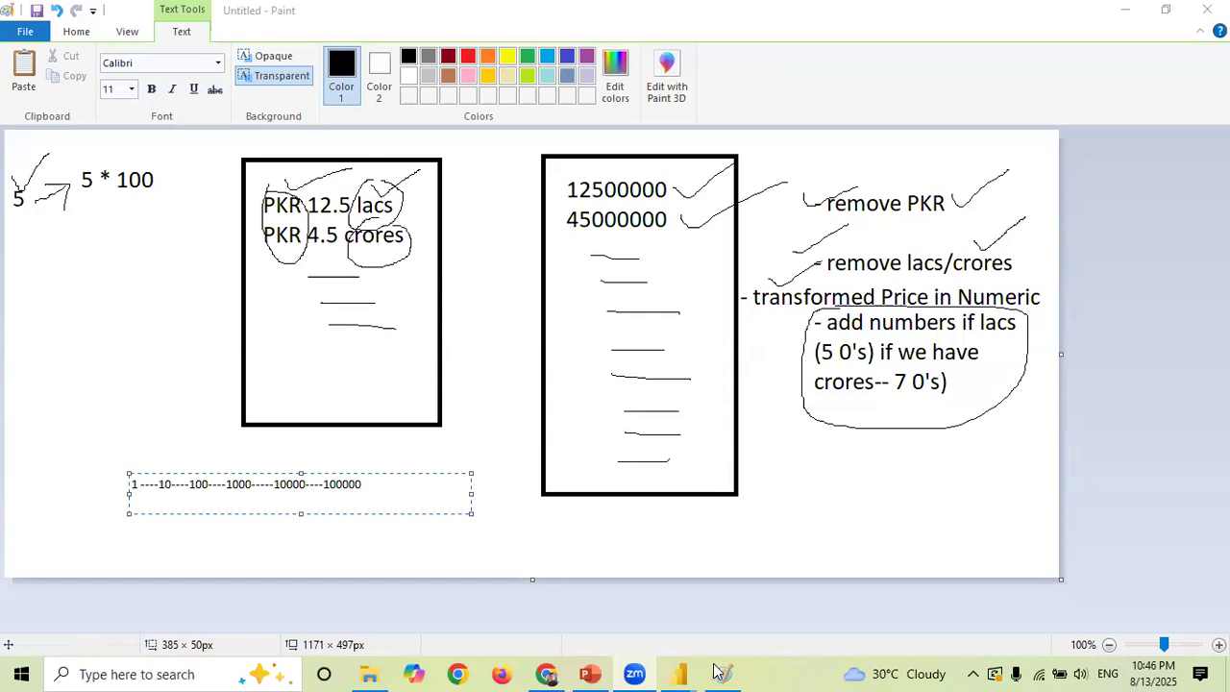
# - Switch back to Power Query Editor and inspect the first row's PriceInPKR value
pyautogui.moveTo(681, 673)
pyautogui.click(755, 616)
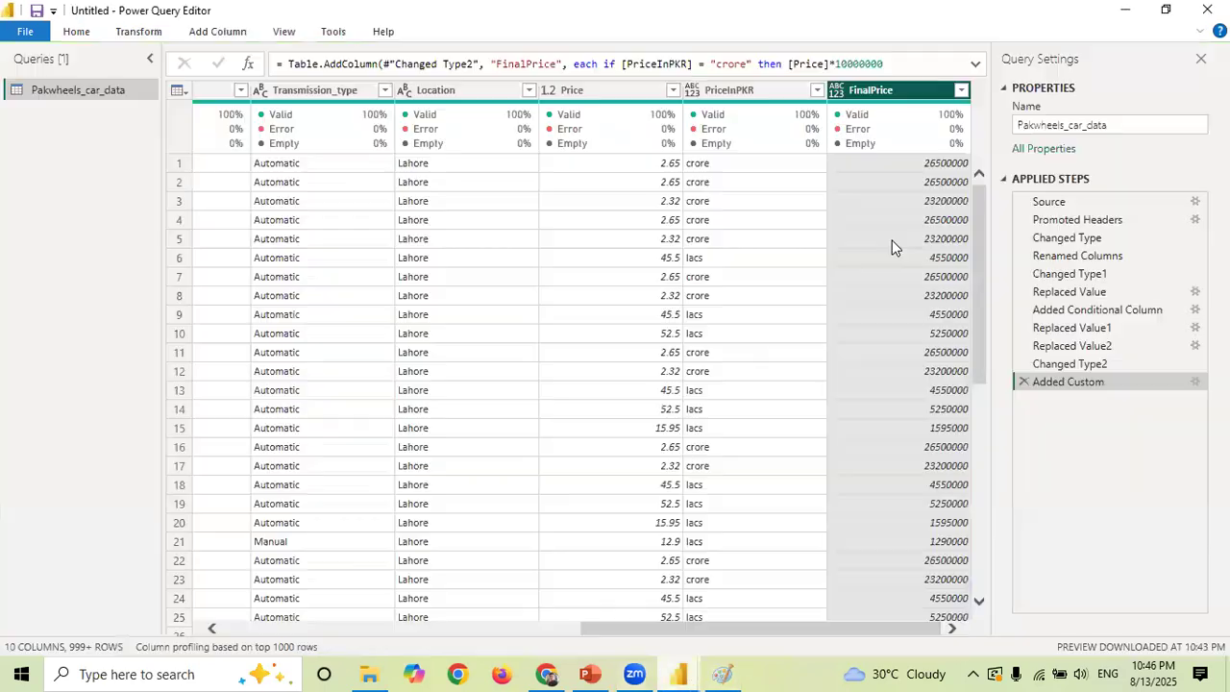
pyautogui.click(712, 166)
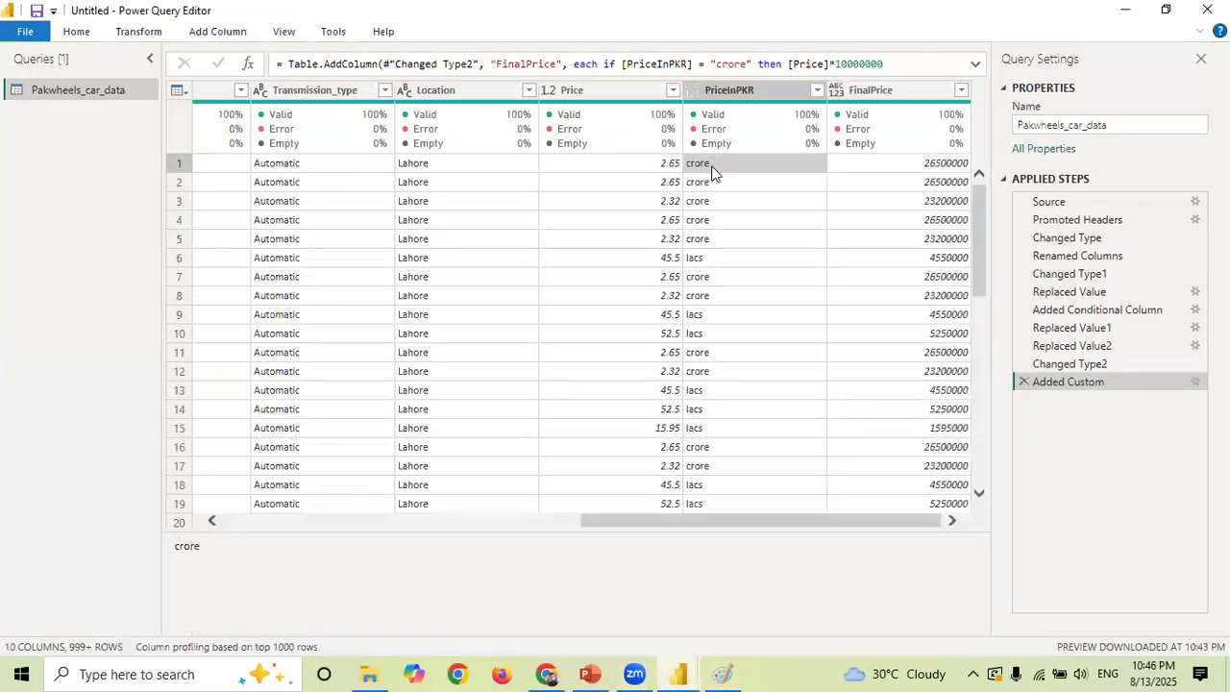
# - Change the FinalPrice column's data type to Whole Number
pyautogui.click(700, 257)
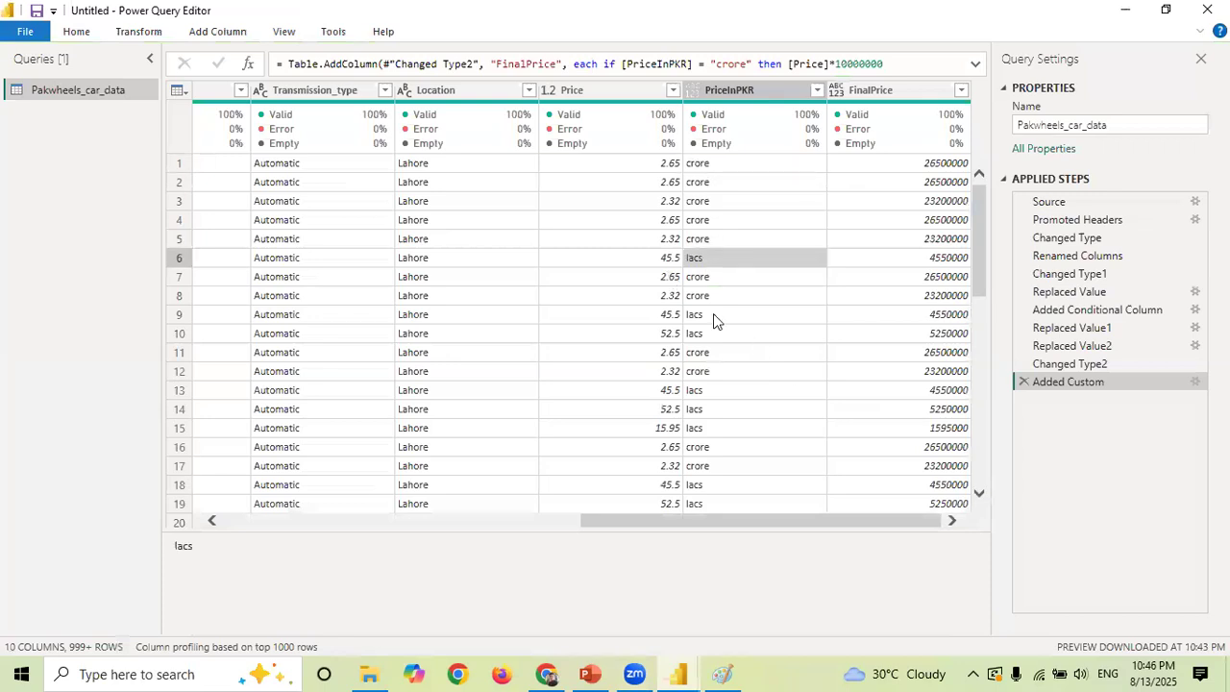
pyautogui.click(932, 182)
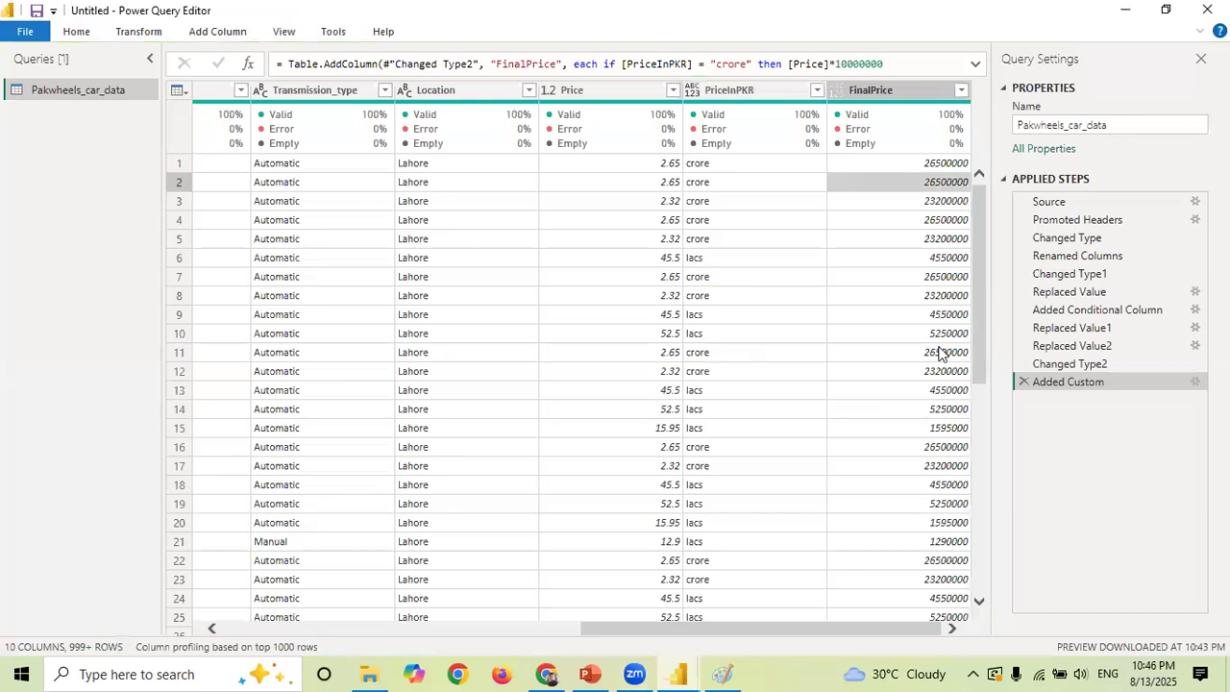
pyautogui.click(900, 89)
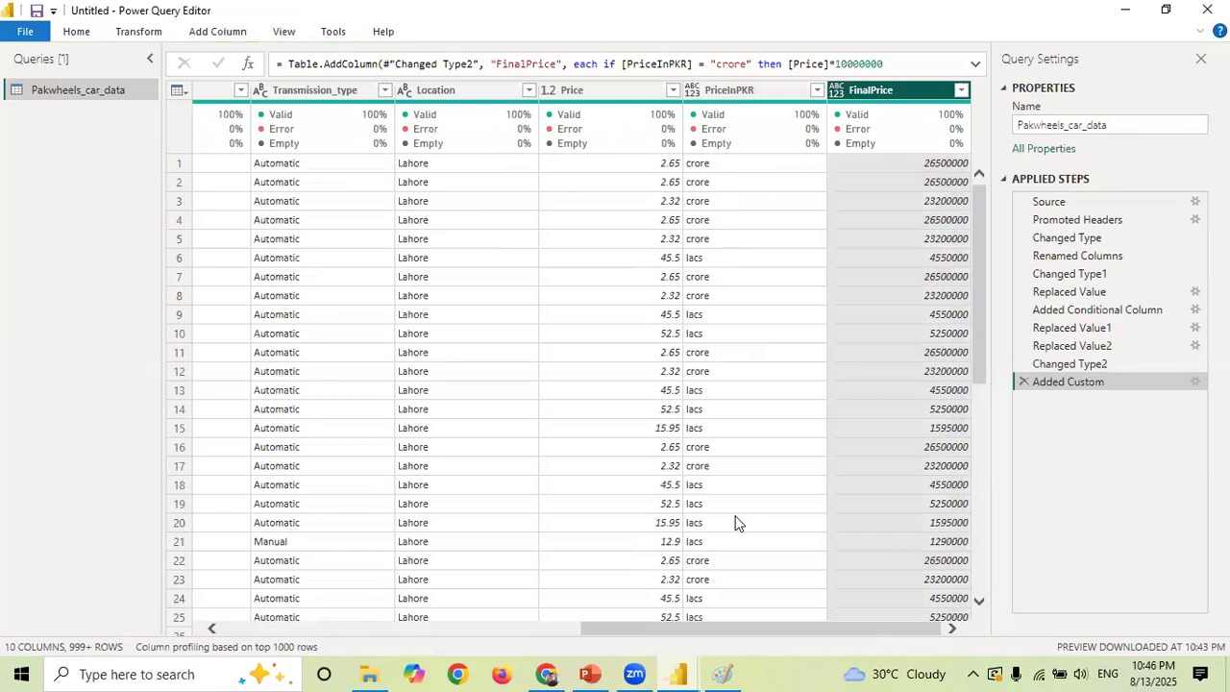
pyautogui.rightClick(846, 93)
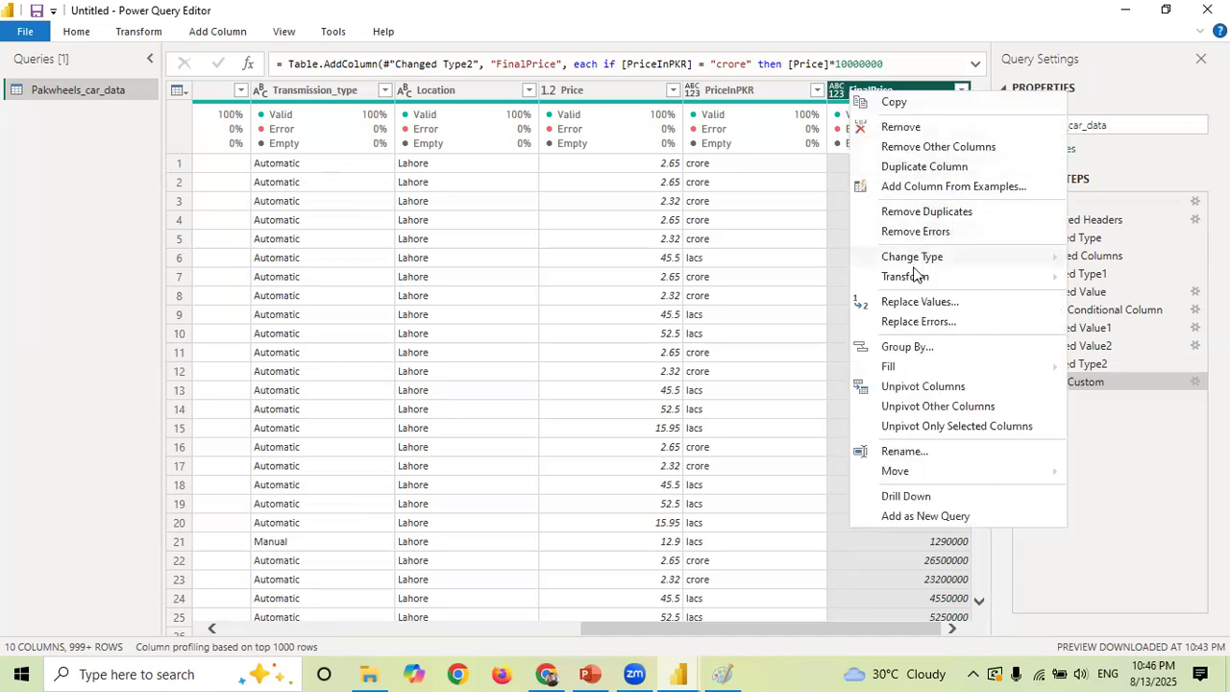
pyautogui.moveTo(913, 260)
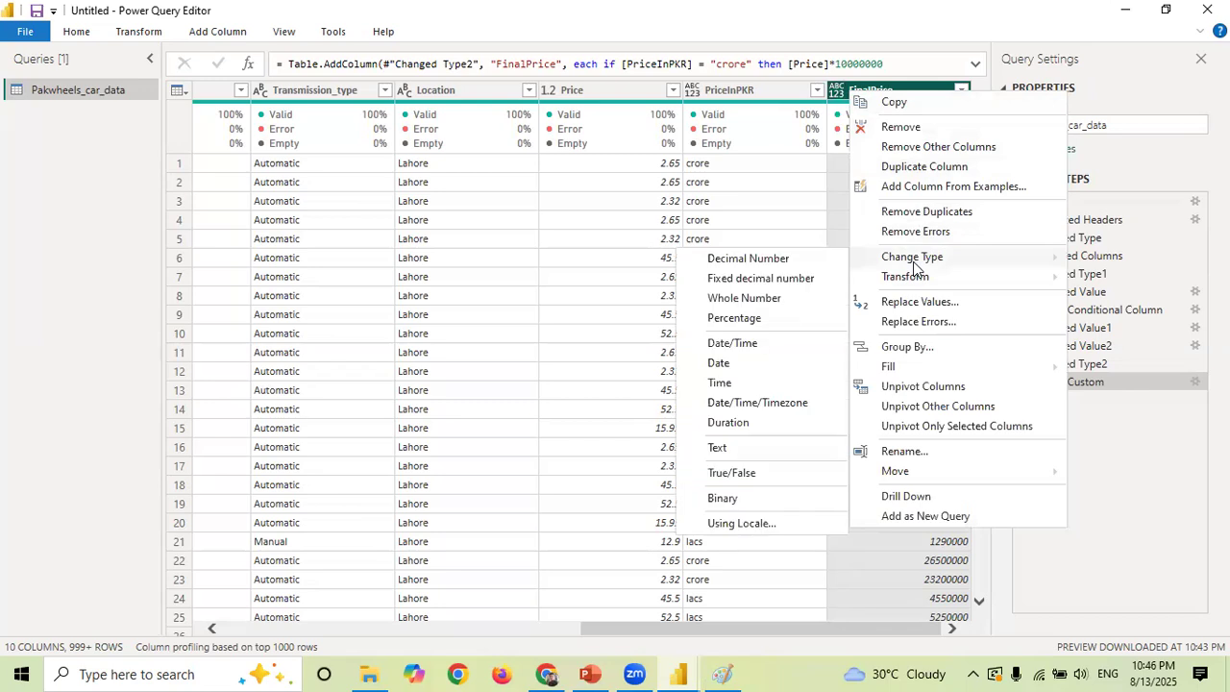
pyautogui.click(742, 300)
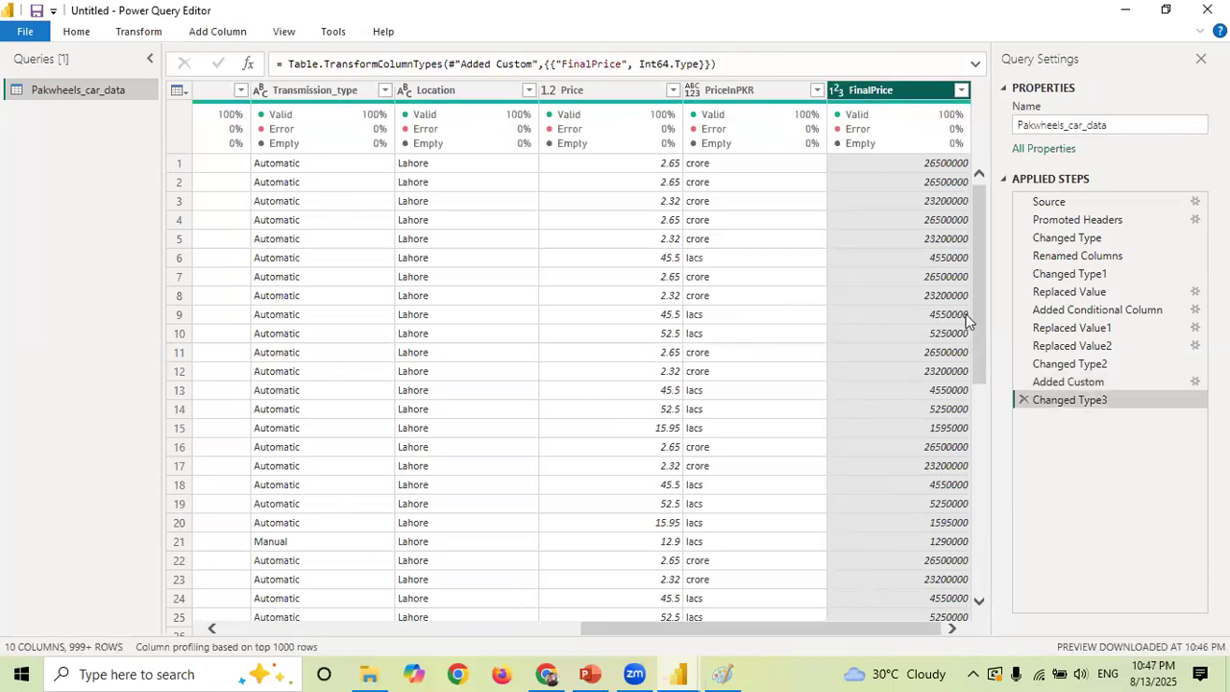
pyautogui.moveTo(974, 290); pyautogui.dragTo(998, 166)
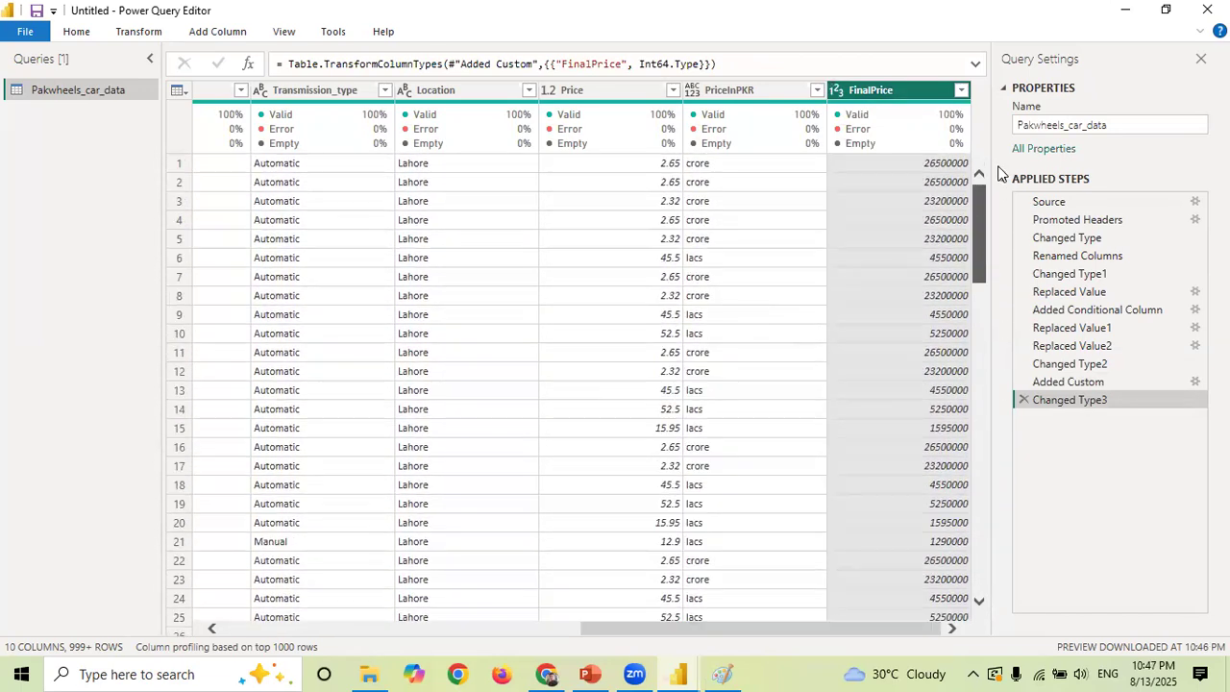
# - Remove the PriceInPKR and Price columns, keeping FinalPrice as the only price column
pyautogui.click(736, 89)
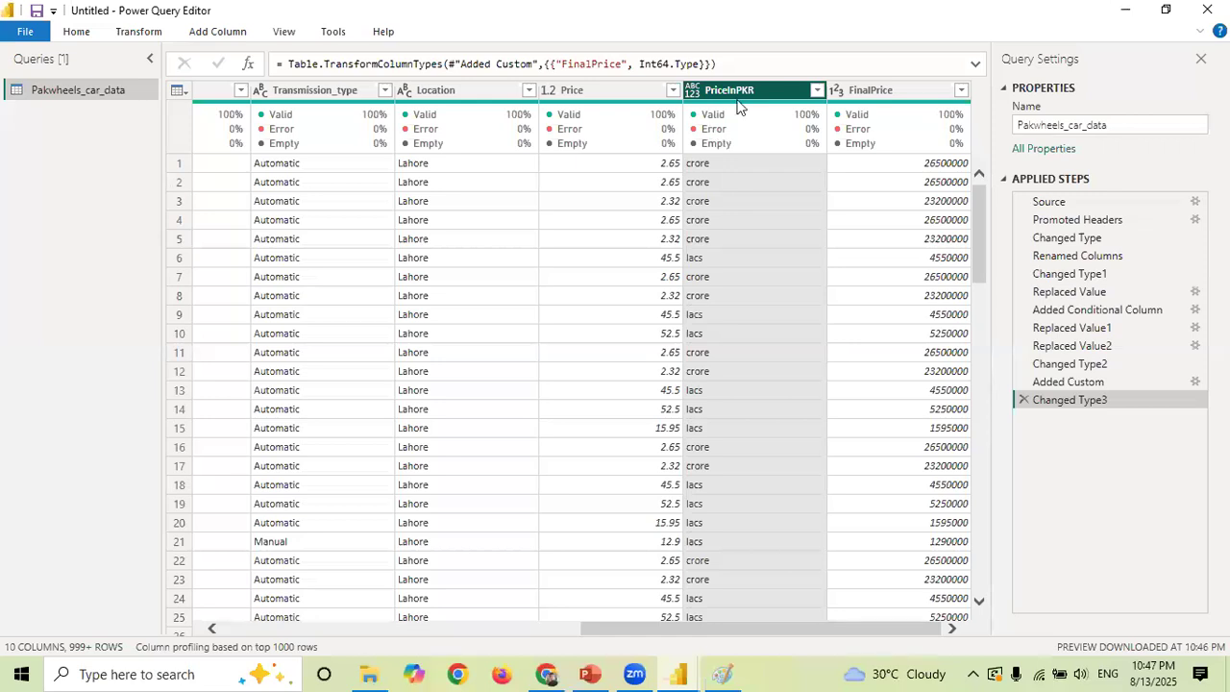
pyautogui.rightClick(743, 98)
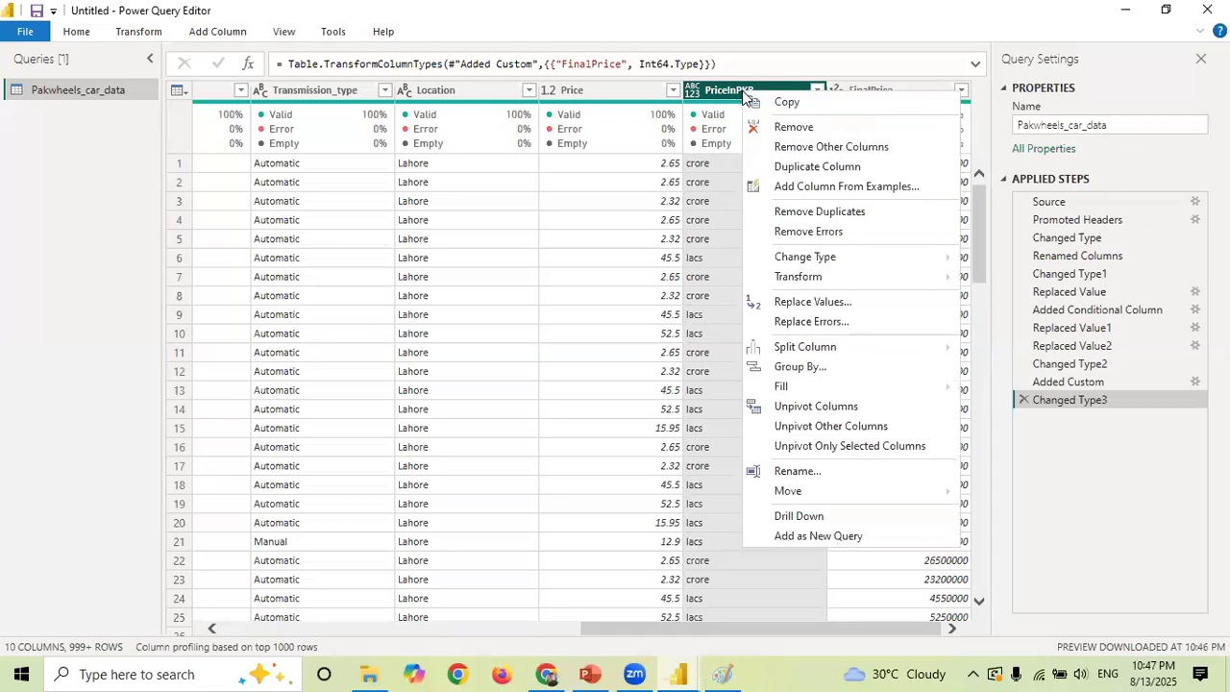
pyautogui.click(766, 128)
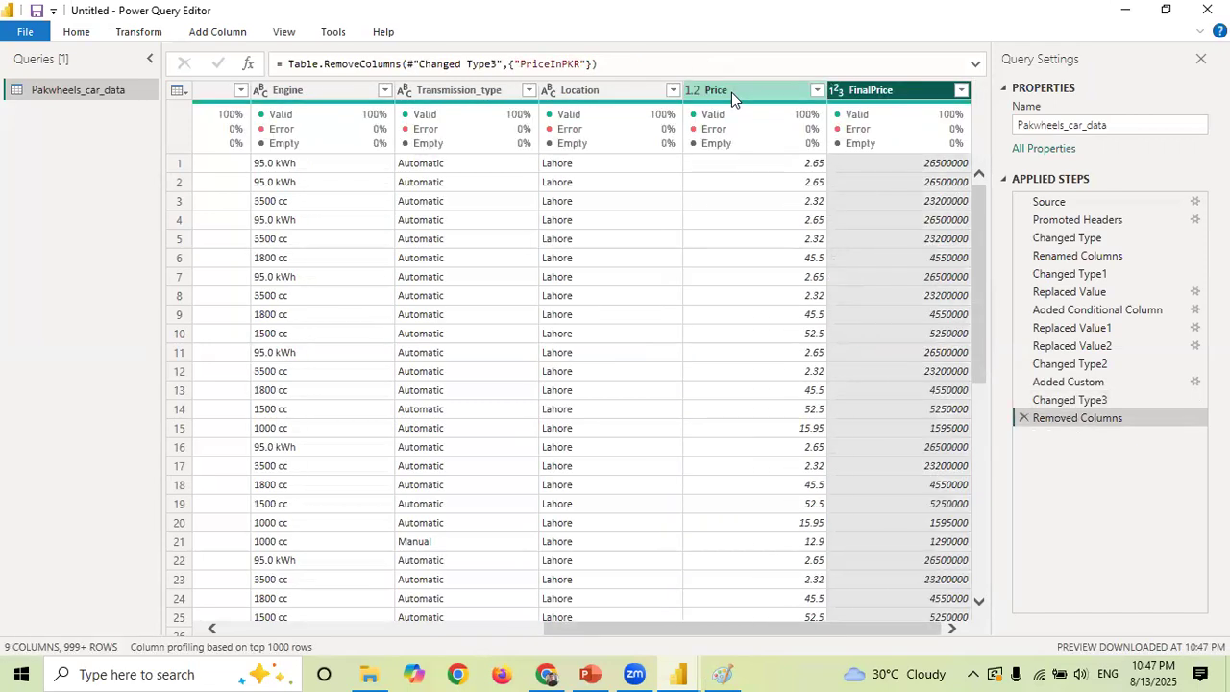
pyautogui.click(731, 92)
pyautogui.rightClick(731, 97)
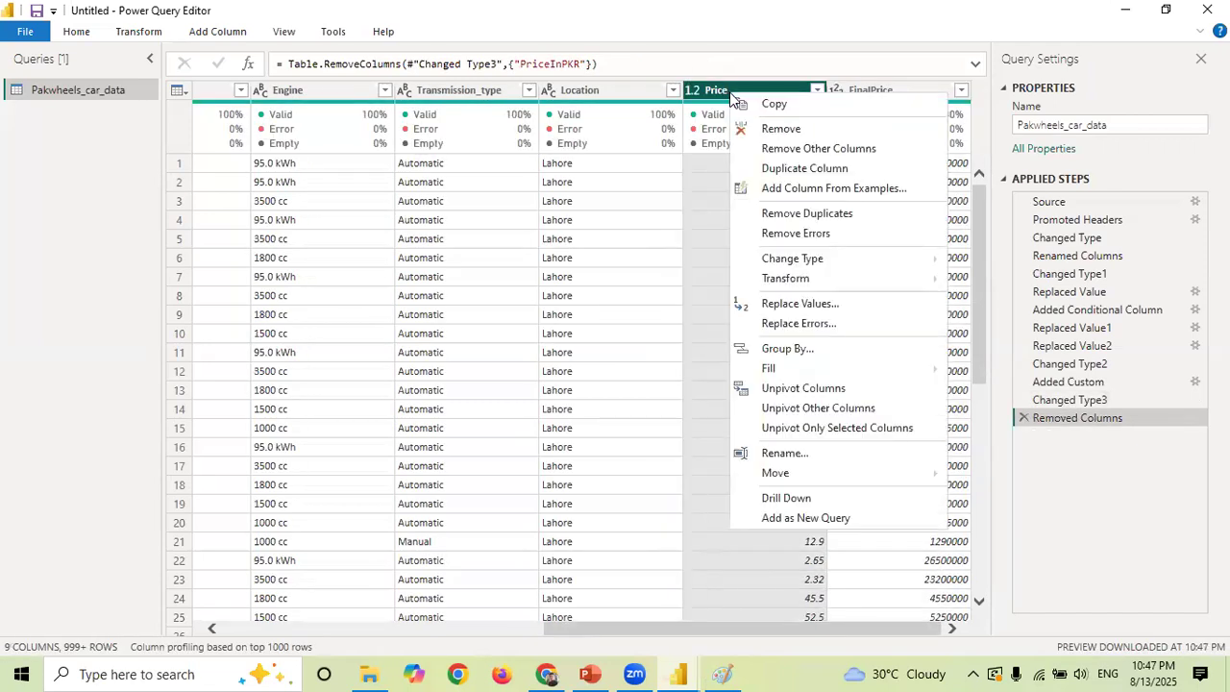
pyautogui.click(766, 126)
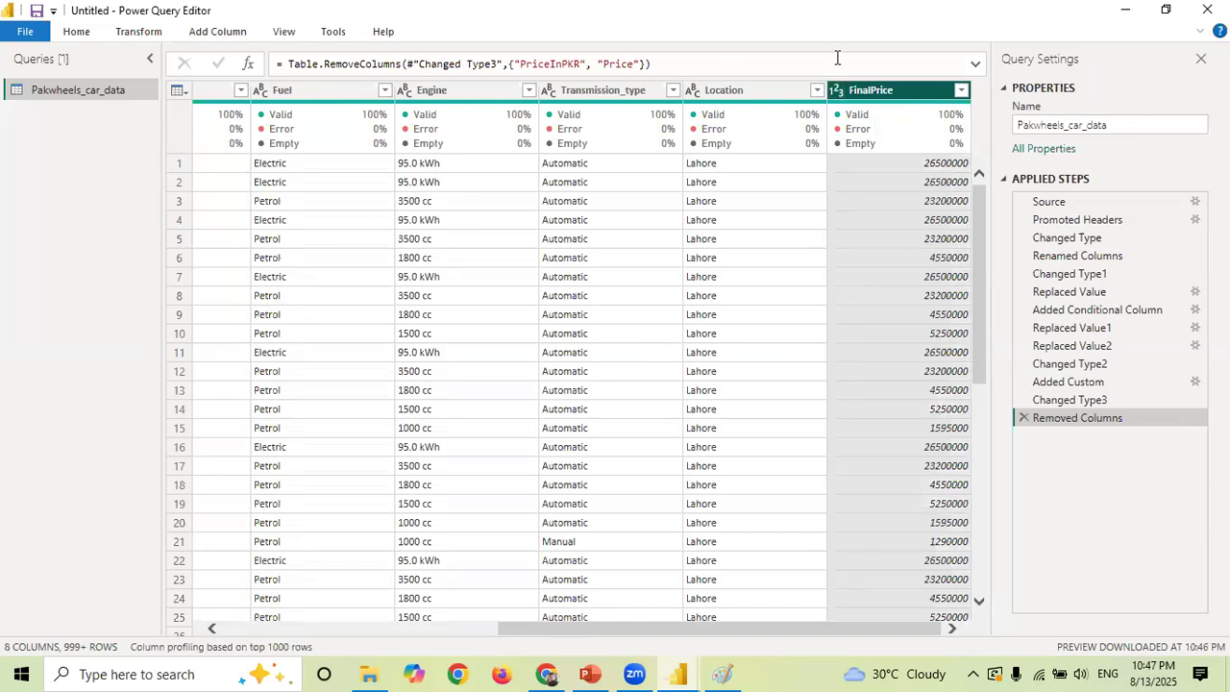
pyautogui.moveTo(984, 293); pyautogui.dragTo(997, 140)
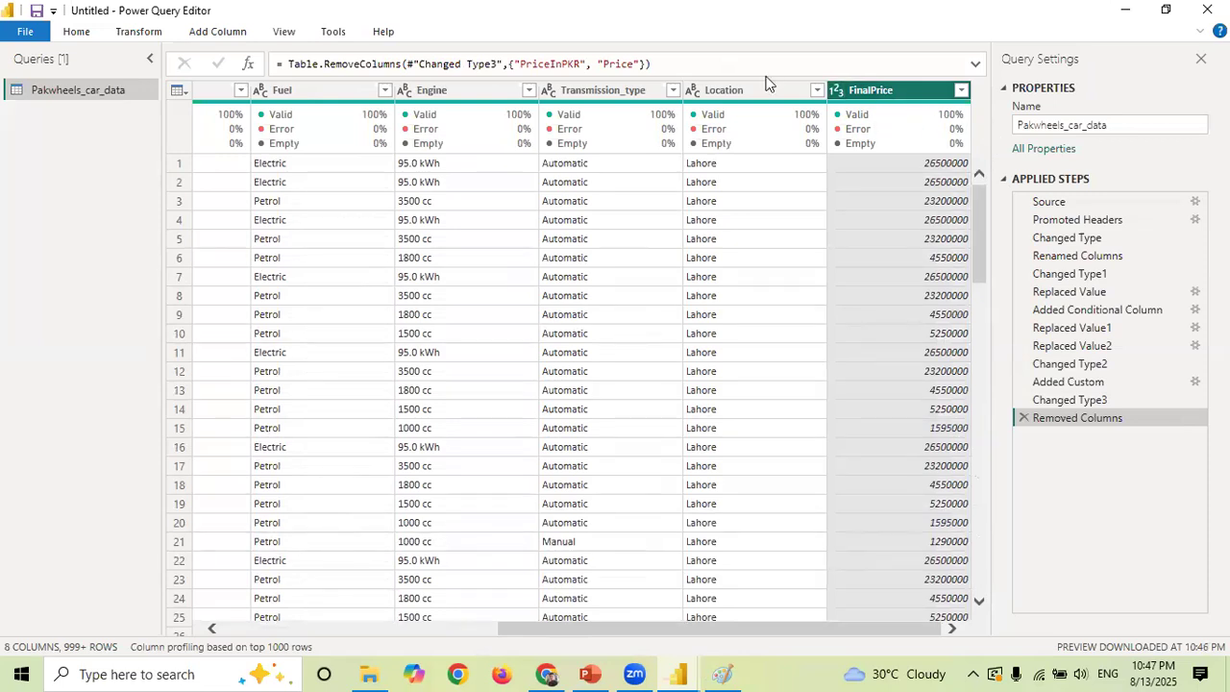
pyautogui.moveTo(981, 236); pyautogui.dragTo(983, 95)
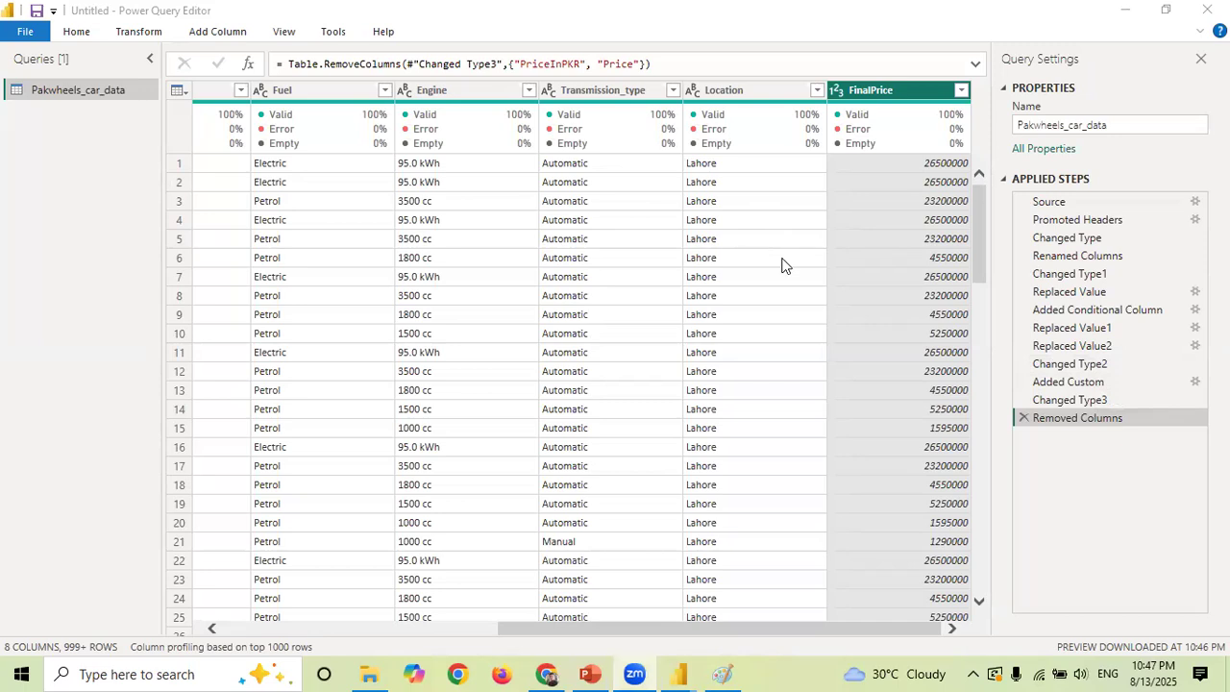
pyautogui.moveTo(814, 631); pyautogui.dragTo(481, 638)
pyautogui.moveTo(557, 625); pyautogui.dragTo(946, 591)
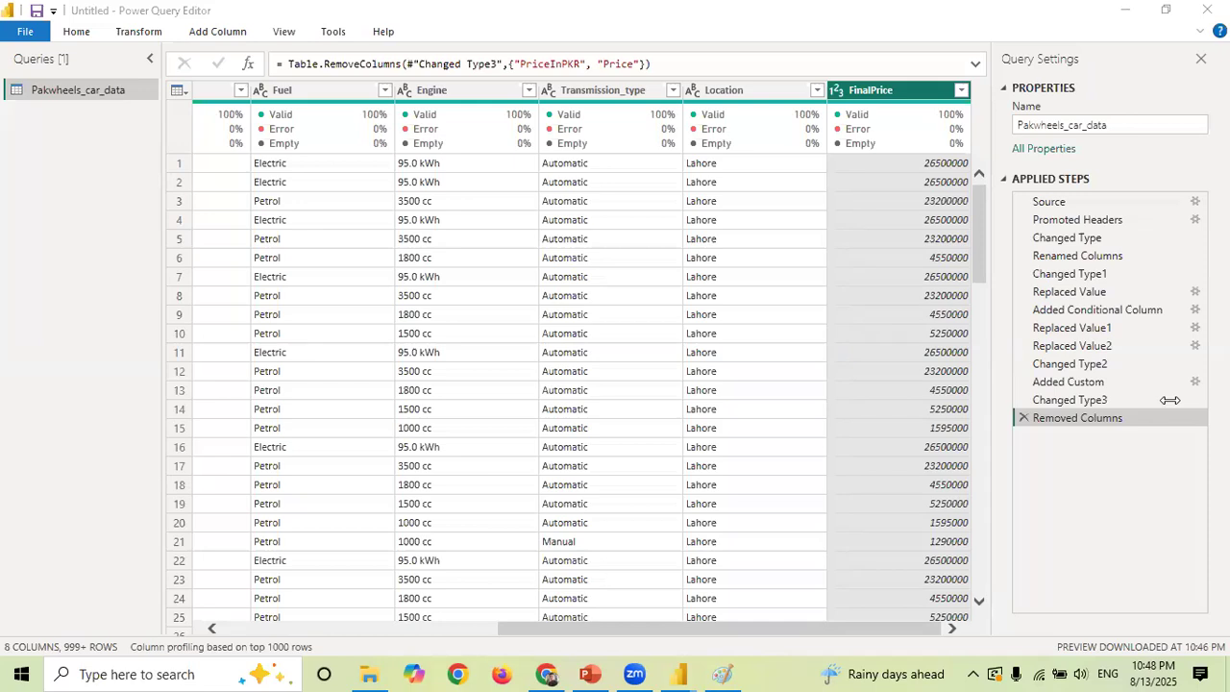
pyautogui.moveTo(656, 632); pyautogui.dragTo(902, 605)
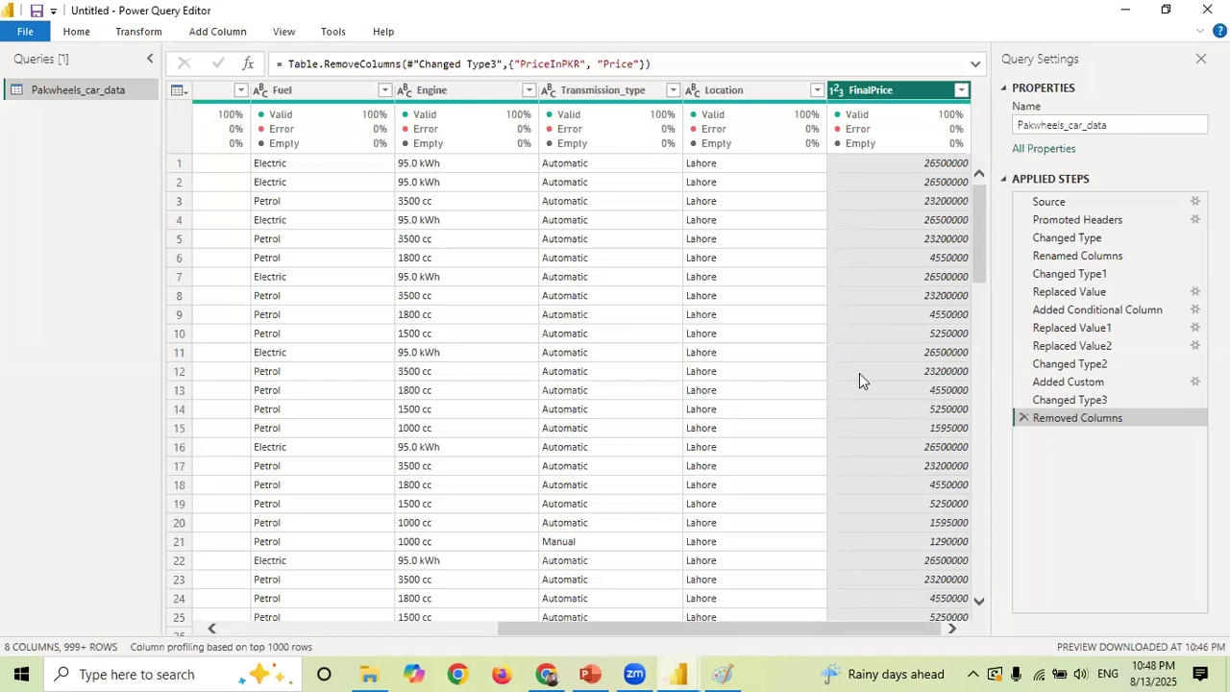
# - Close Power Query Editor with the changes applied and display the Pakwheels_car_data table's rows in Power BI Desktop
pyautogui.click(77, 31)
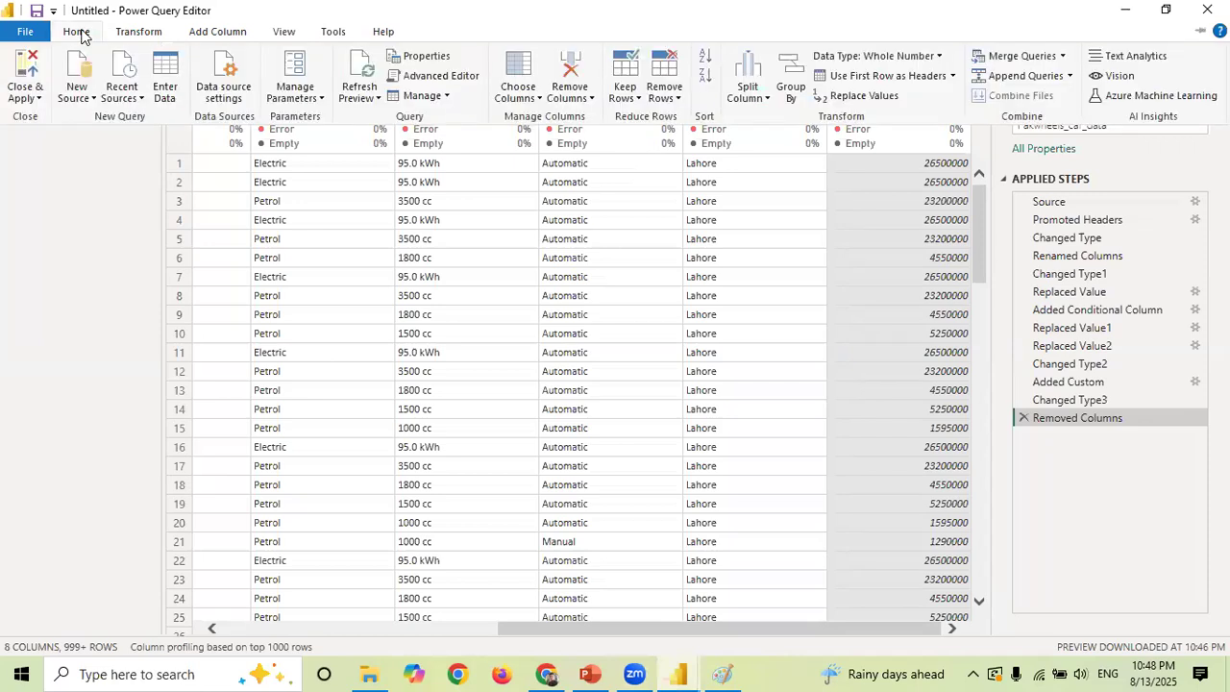
pyautogui.click(34, 98)
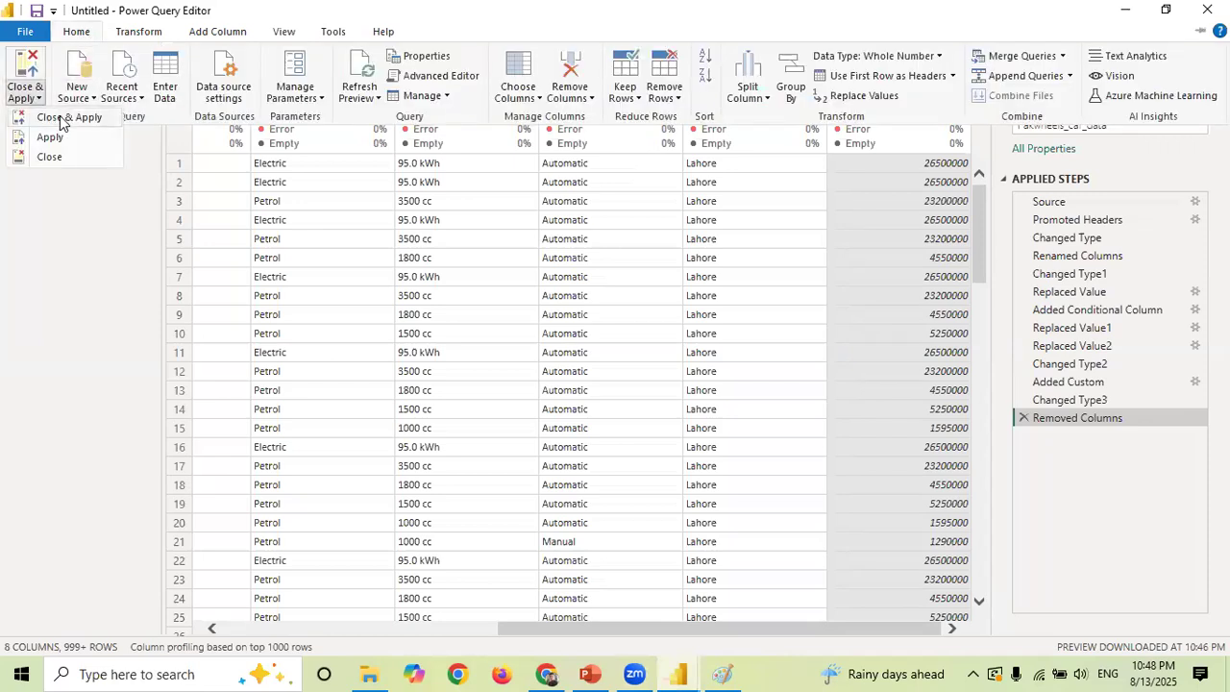
pyautogui.click(60, 117)
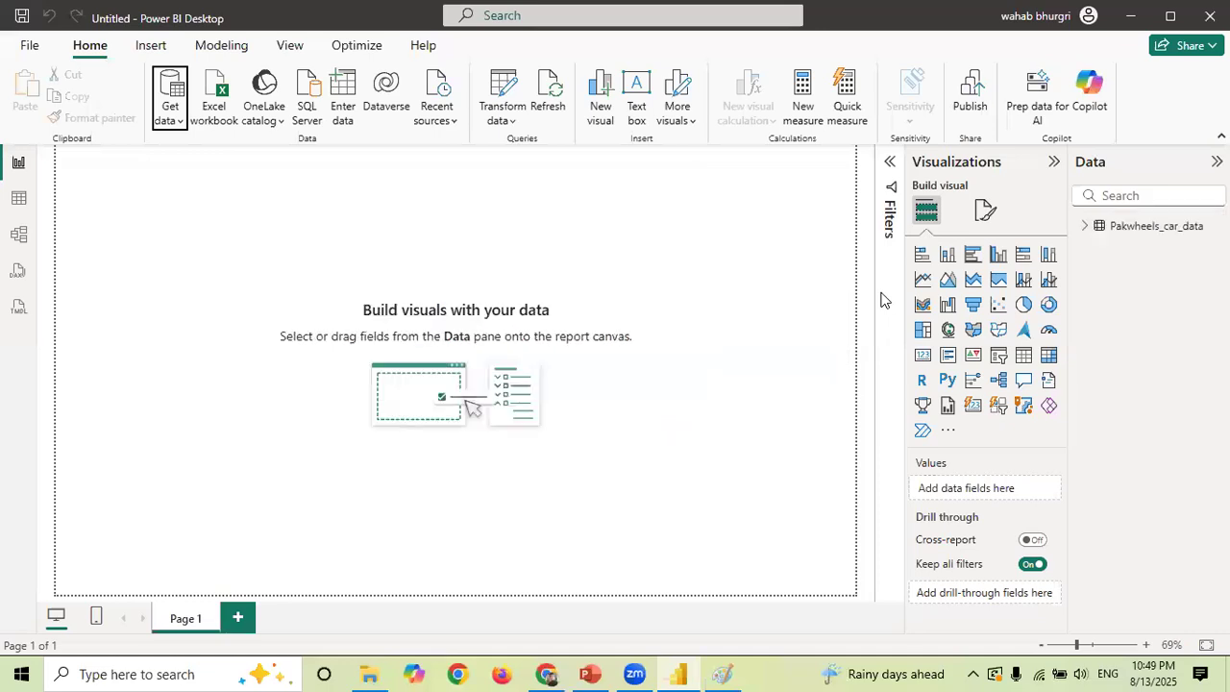
pyautogui.click(1087, 229)
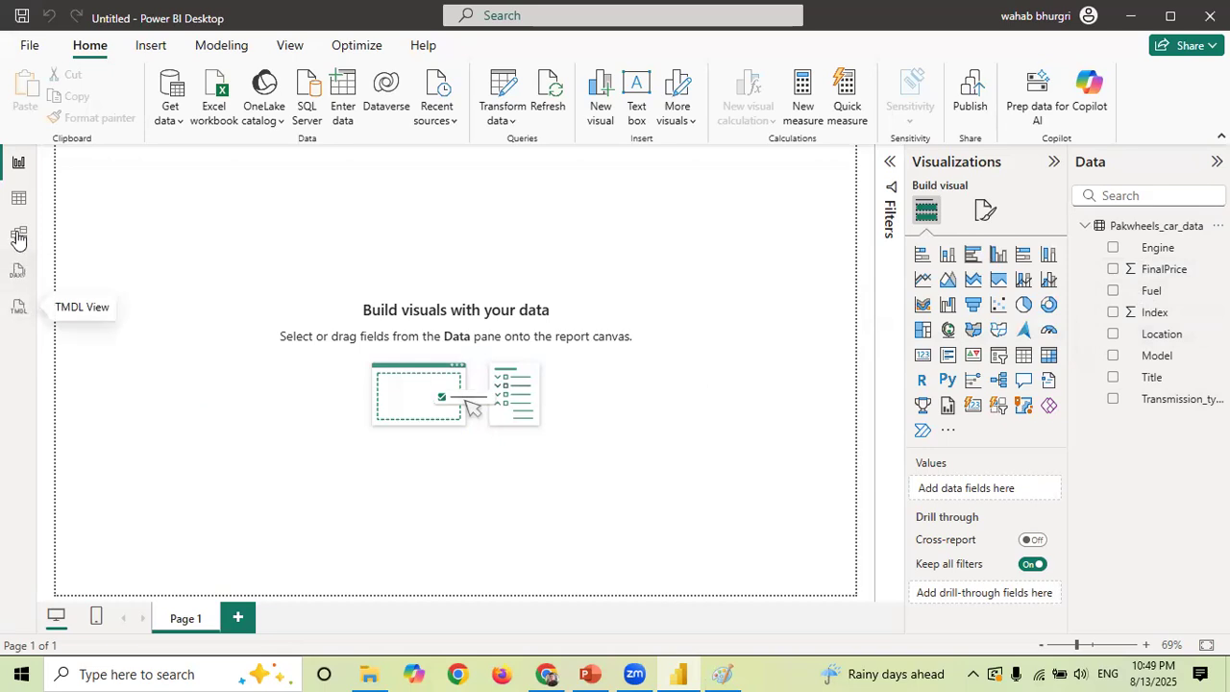
pyautogui.click(19, 200)
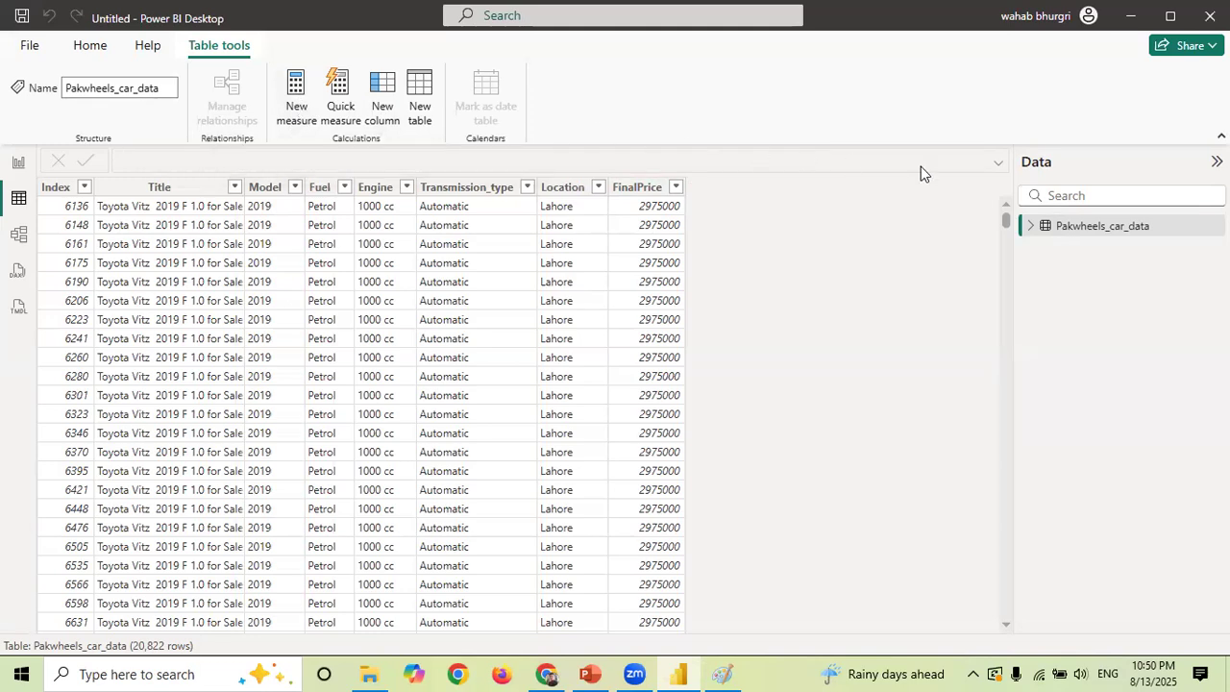
# - Add a new measure to Pakwheels_car_data, name it TotalPrice, and begin its formula with SUM
pyautogui.rightClick(1081, 225)
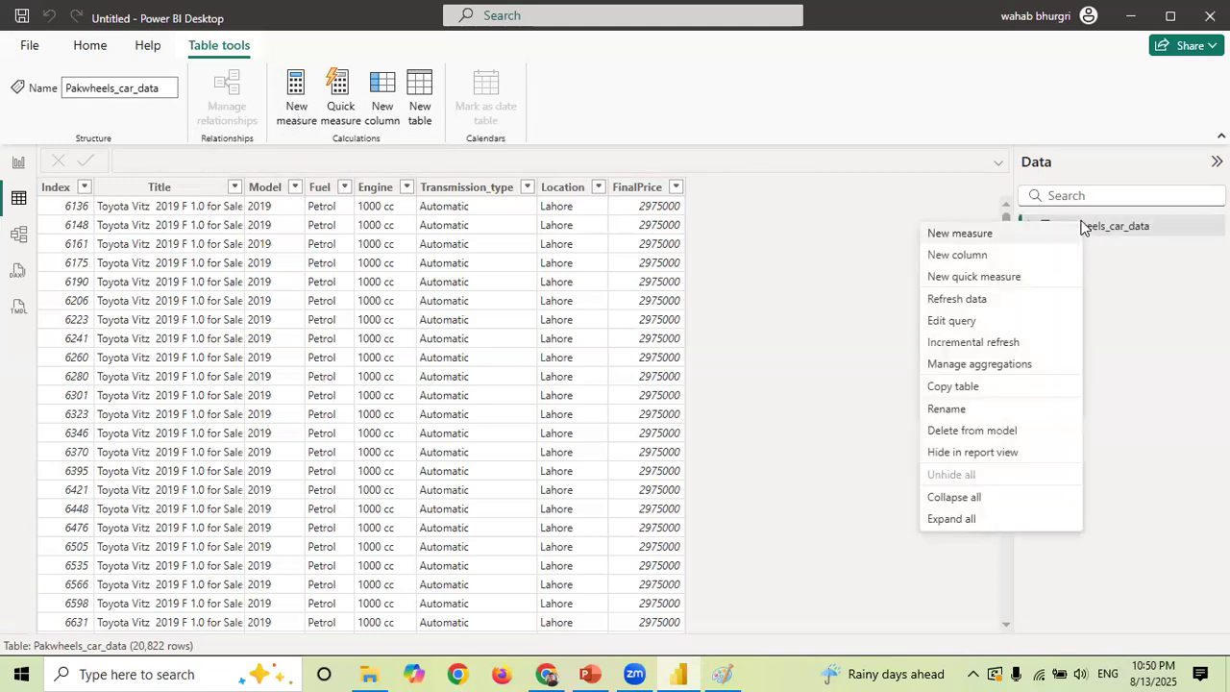
pyautogui.click(961, 235)
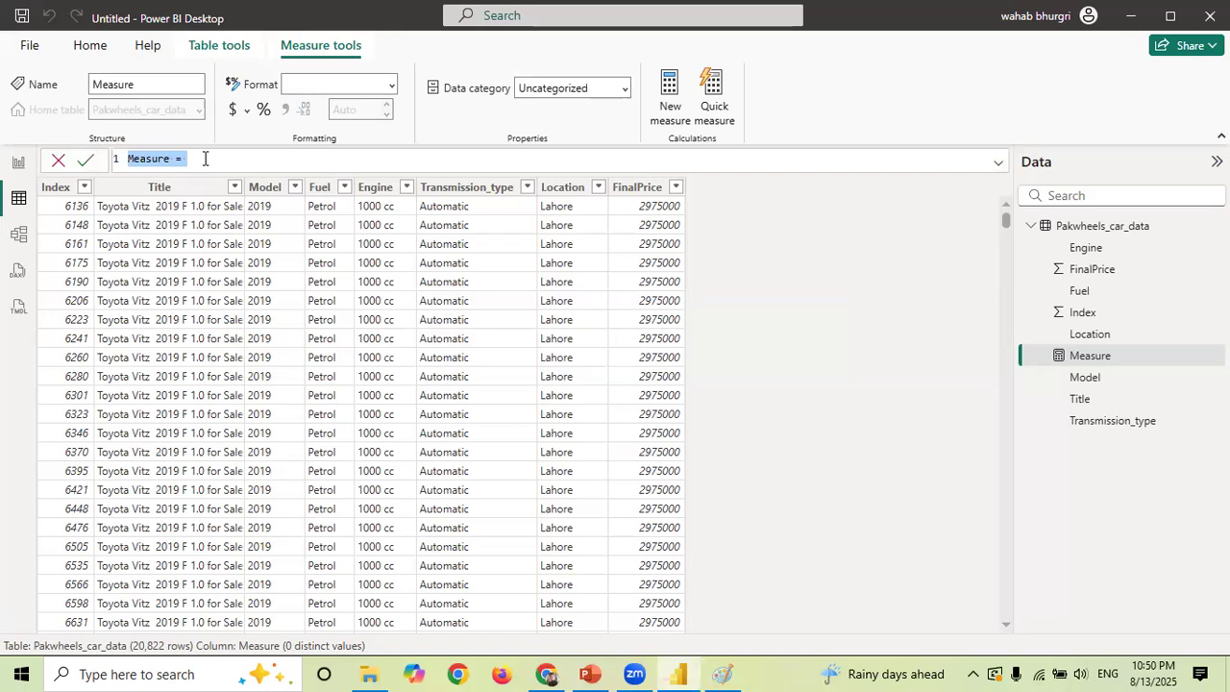
pyautogui.write('Total')
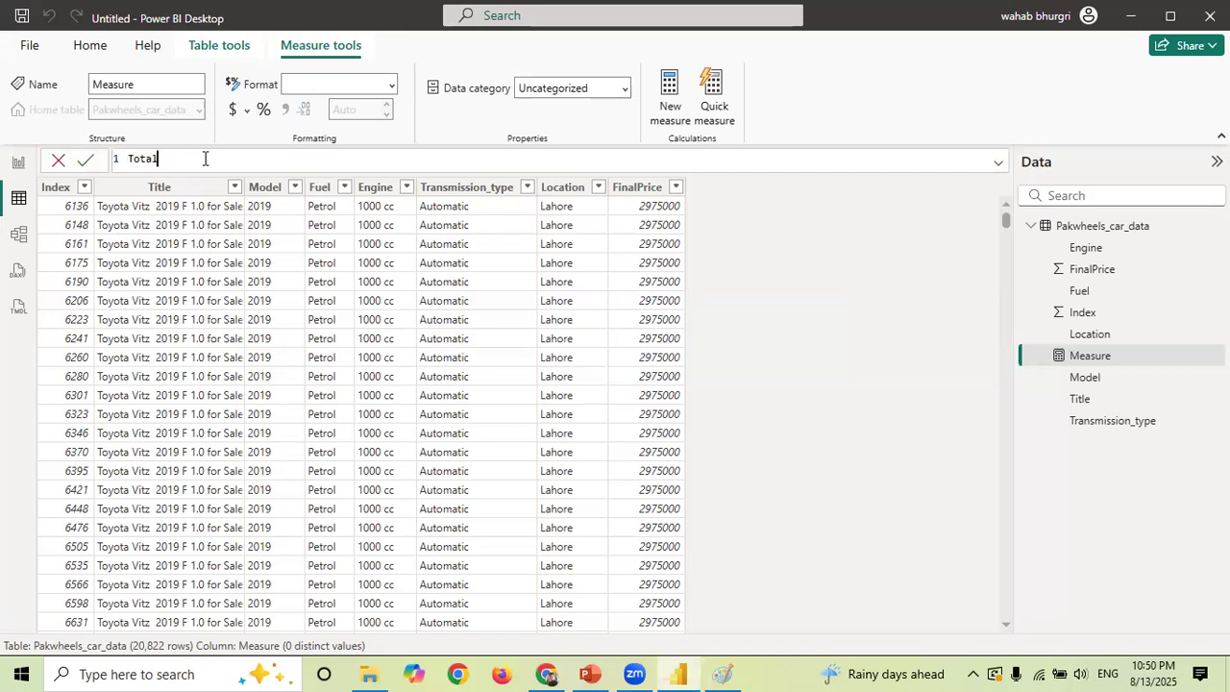
pyautogui.write('SumPrice')
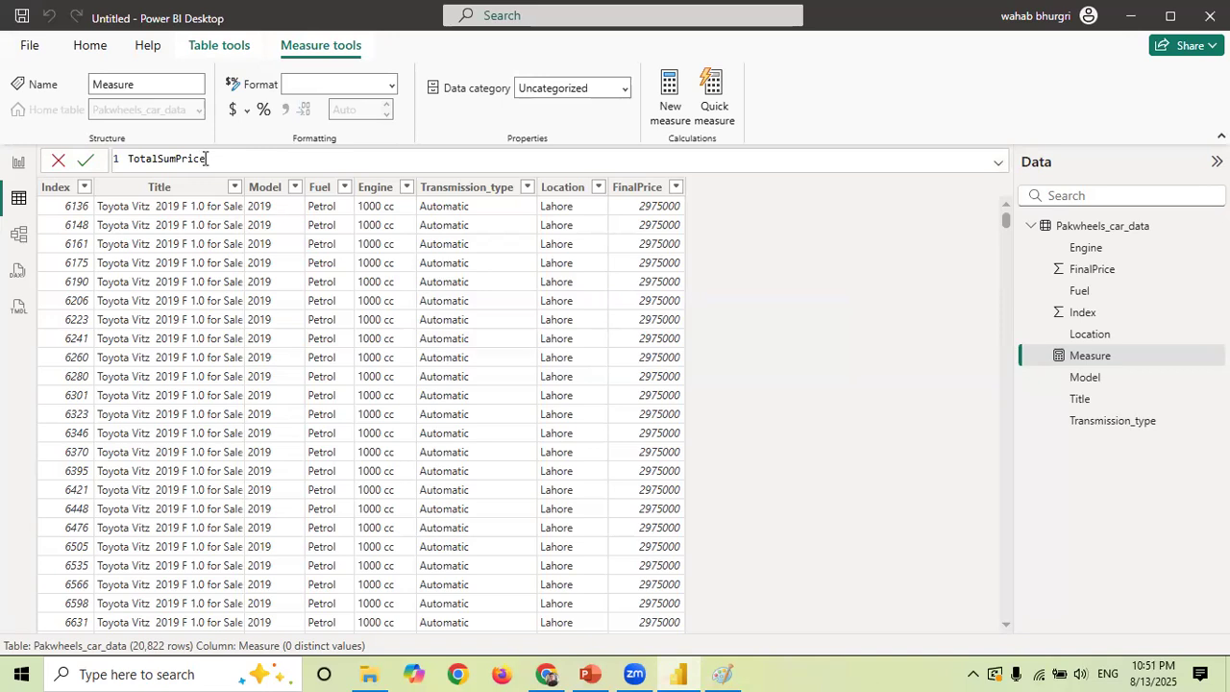
pyautogui.press('BackSpace')
pyautogui.press('BackSpace')
pyautogui.press('BackSpace')
pyautogui.press('BackSpace')
pyautogui.press('BackSpace')
pyautogui.press('BackSpace')
pyautogui.press('BackSpace')
pyautogui.press('BackSpace')
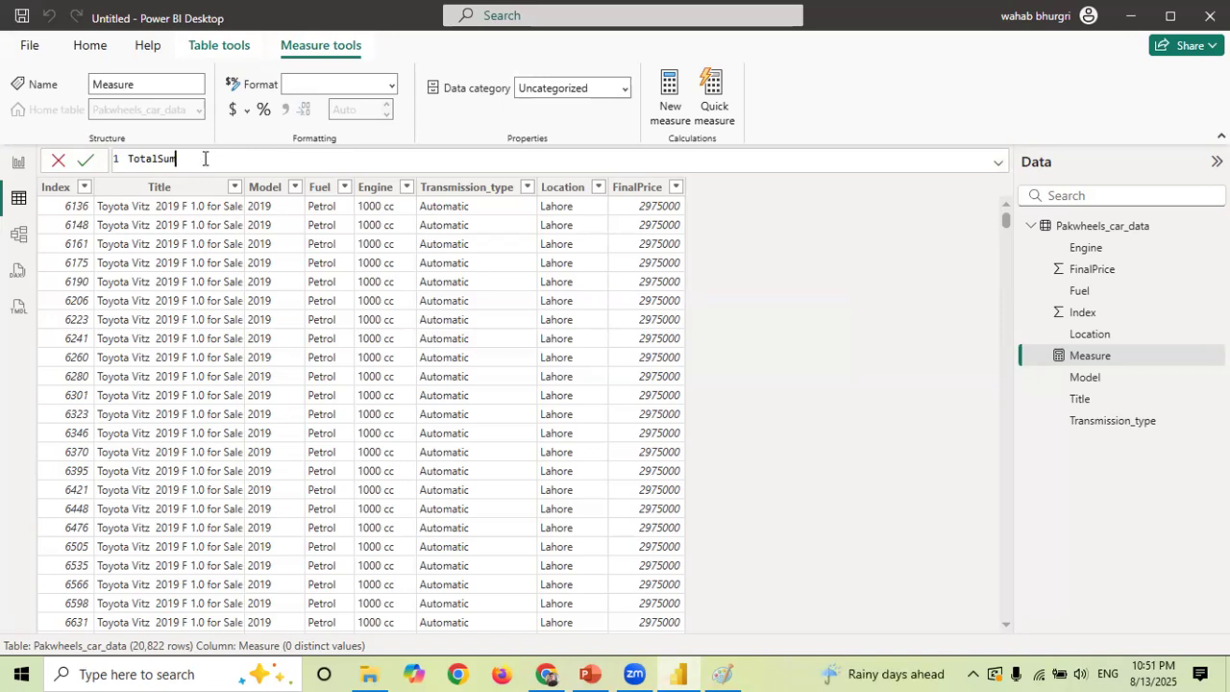
pyautogui.write('Price = sum')
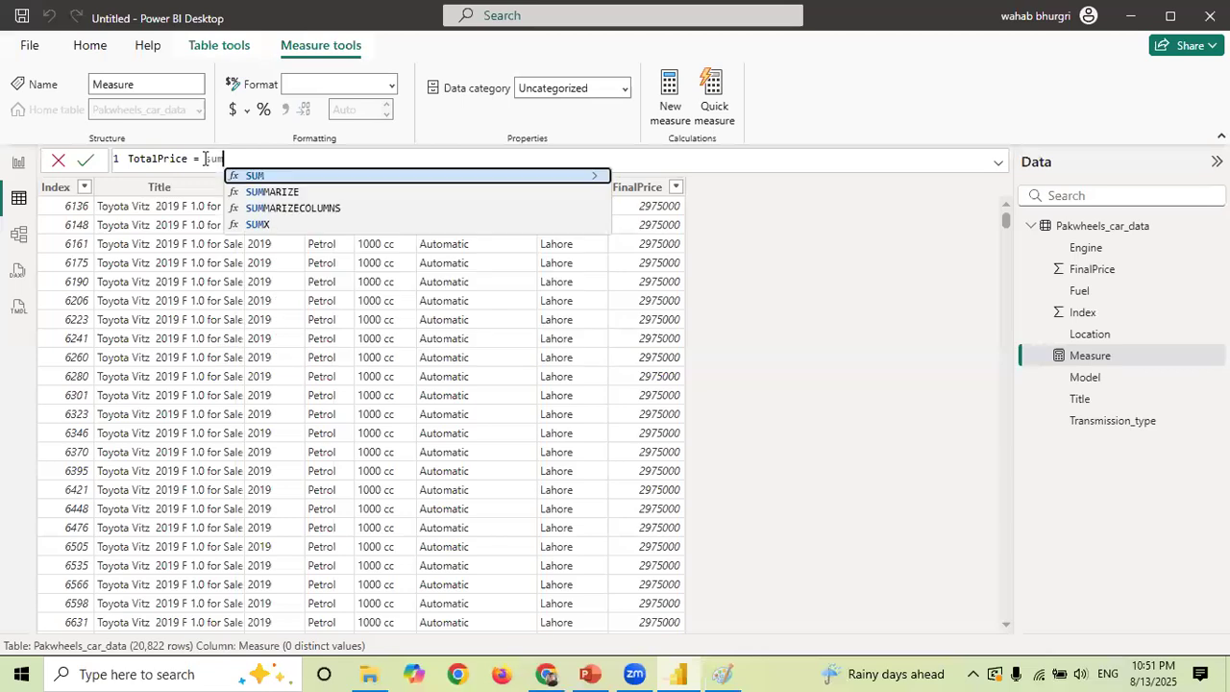
# - Complete and commit the measure as TotalPrice = SUM(Pakwheels_car_data[FinalPrice])
pyautogui.press('Tab')
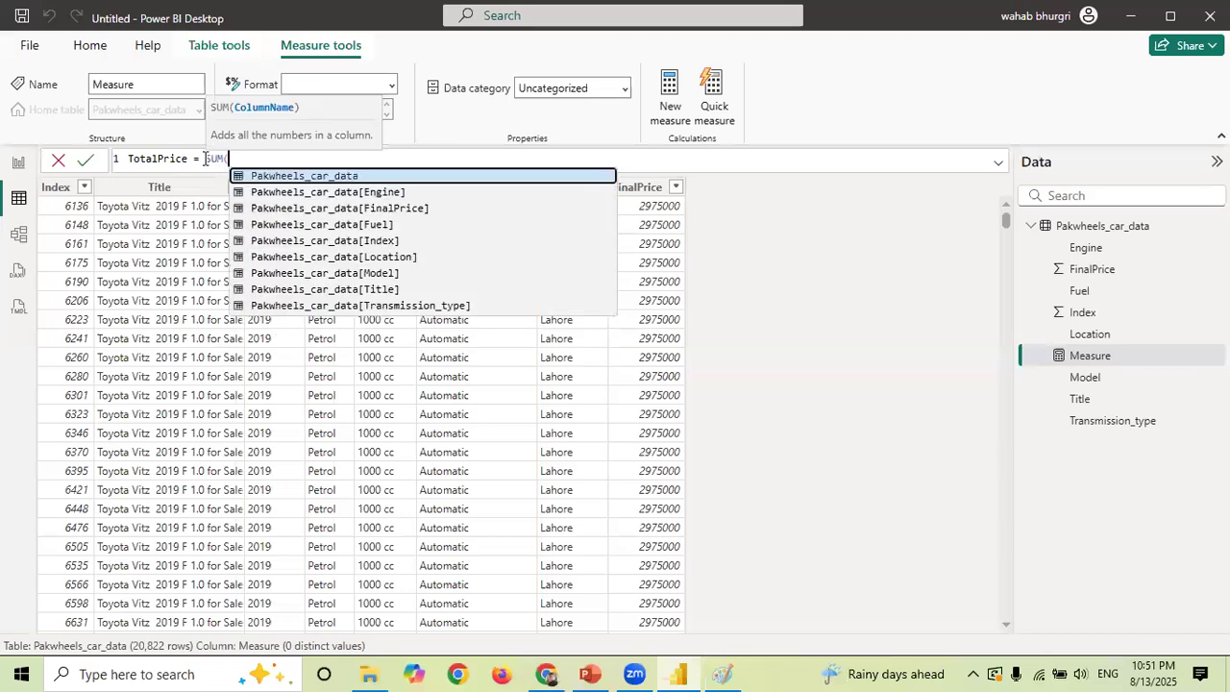
pyautogui.press('Down')
pyautogui.press('Down')
pyautogui.press('Down')
pyautogui.press('Down')
pyautogui.press('Down')
pyautogui.press('Up')
pyautogui.press('Up')
pyautogui.press('Up')
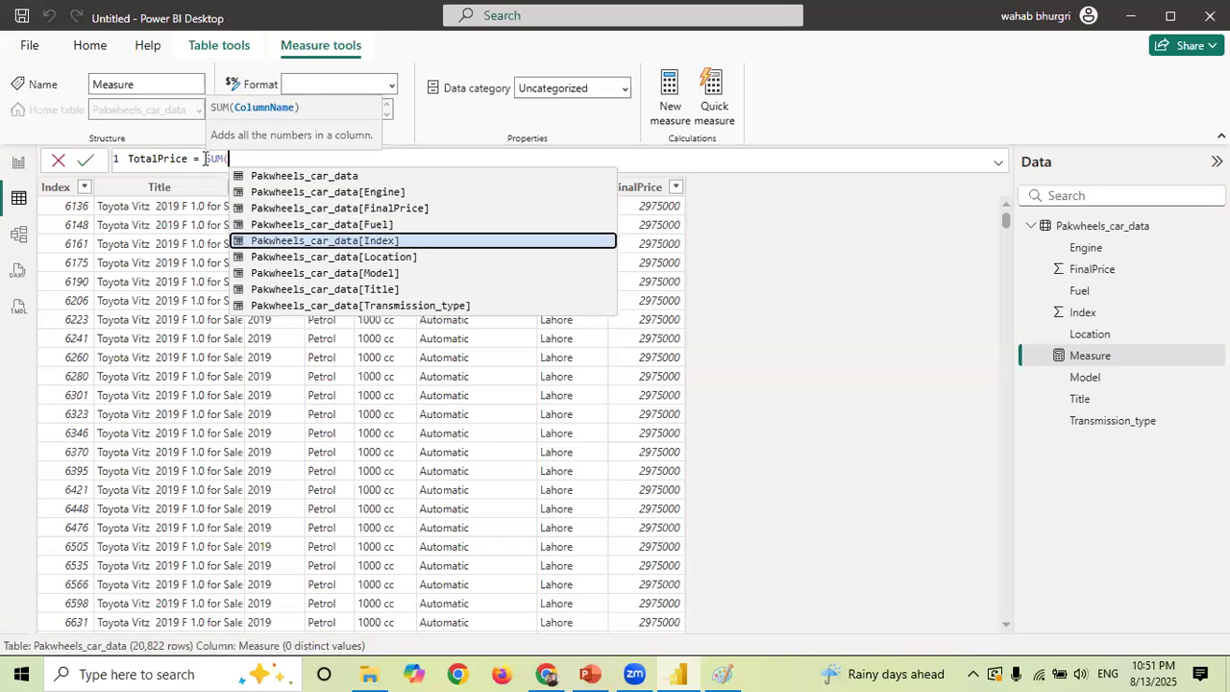
pyautogui.press('Tab')
pyautogui.write(')')
pyautogui.press('Return')
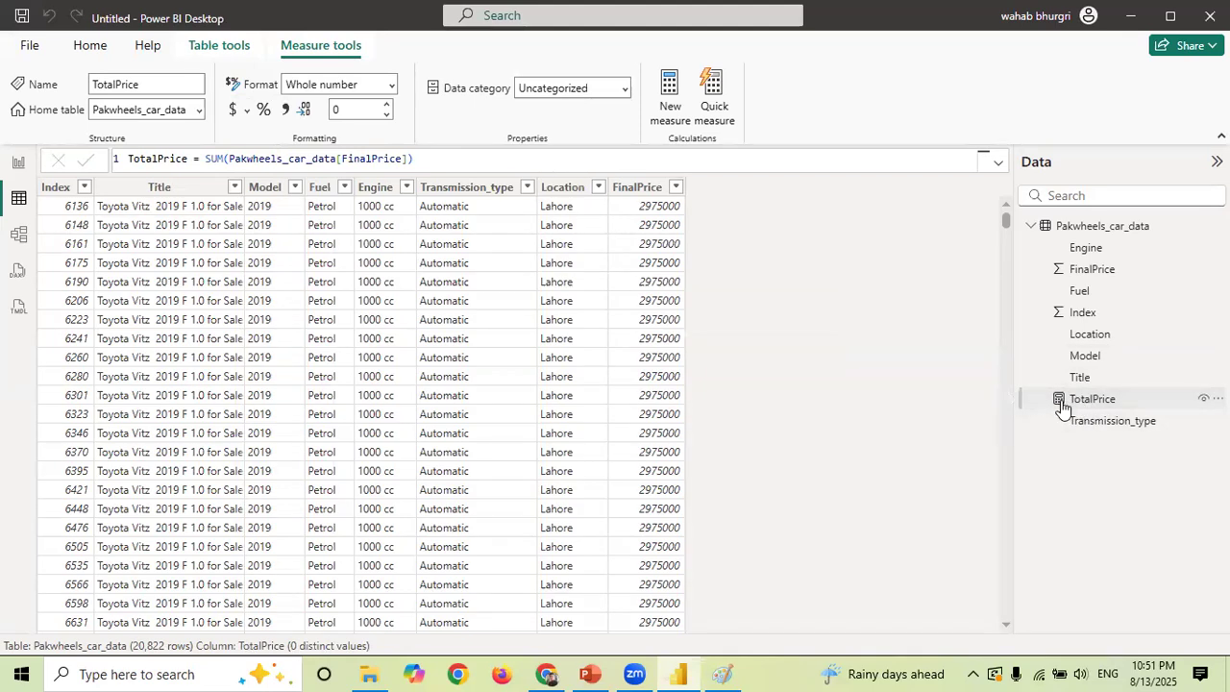
# - Add a card visual showing TotalPrice to the report page and reduce its height to fit the value
pyautogui.click(13, 165)
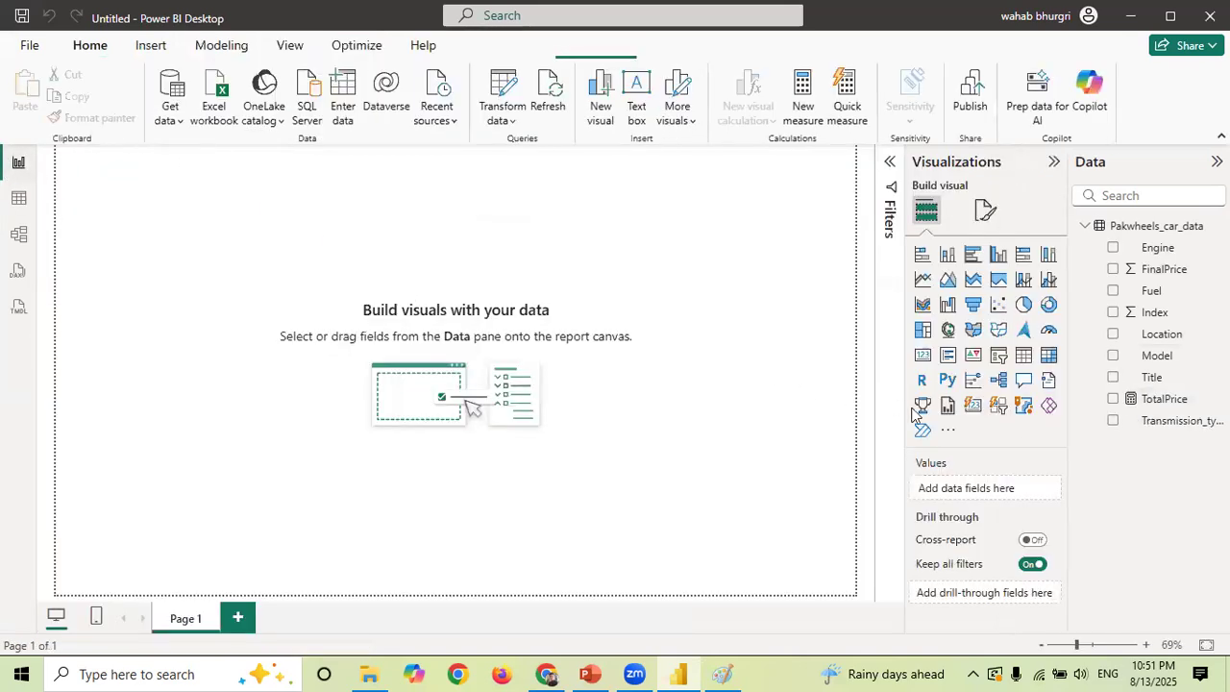
pyautogui.click(974, 411)
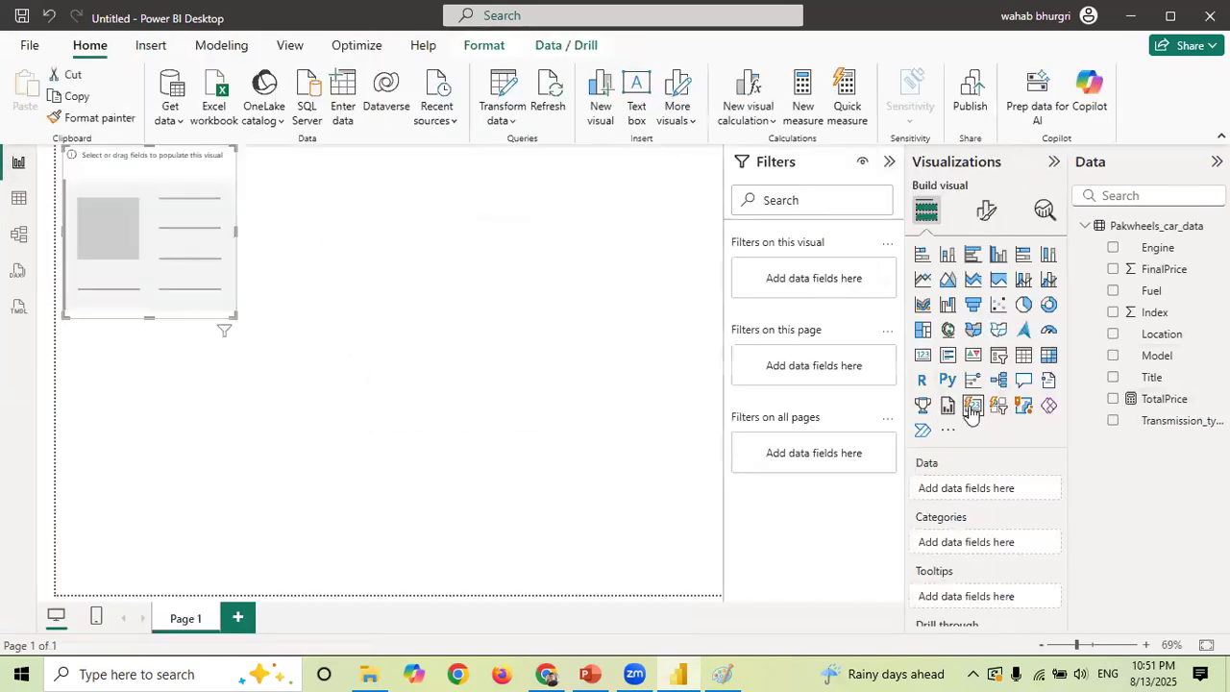
pyautogui.click(1114, 398)
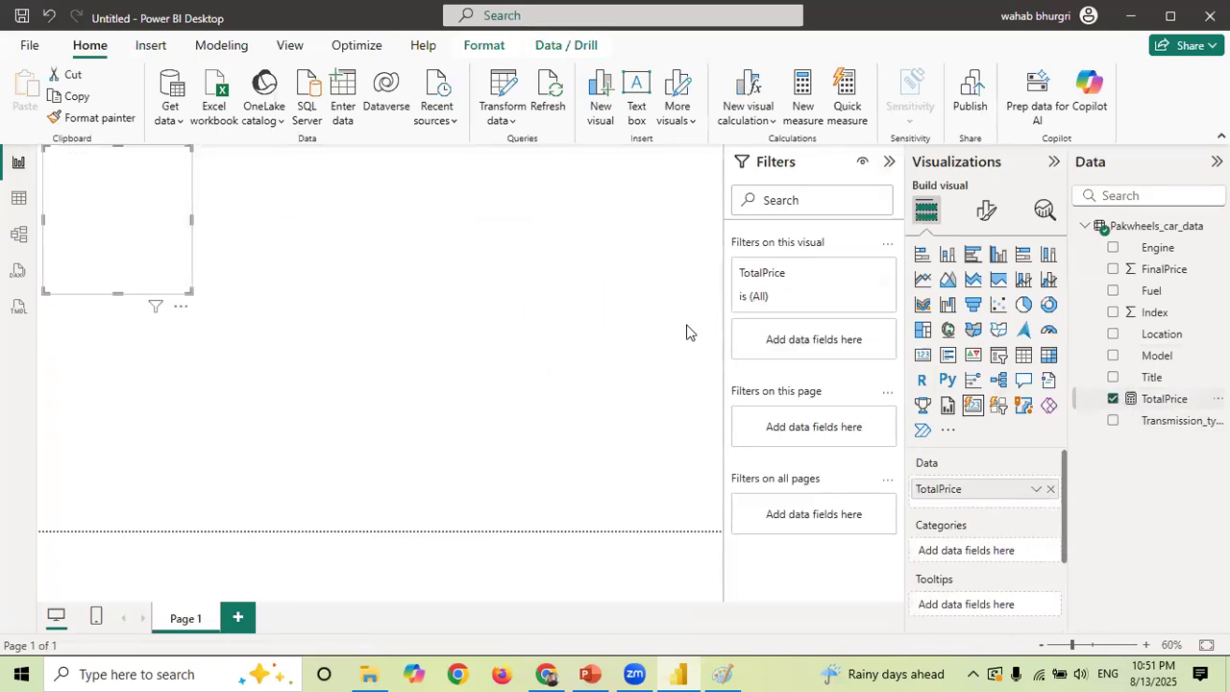
pyautogui.moveTo(120, 293); pyautogui.dragTo(127, 229)
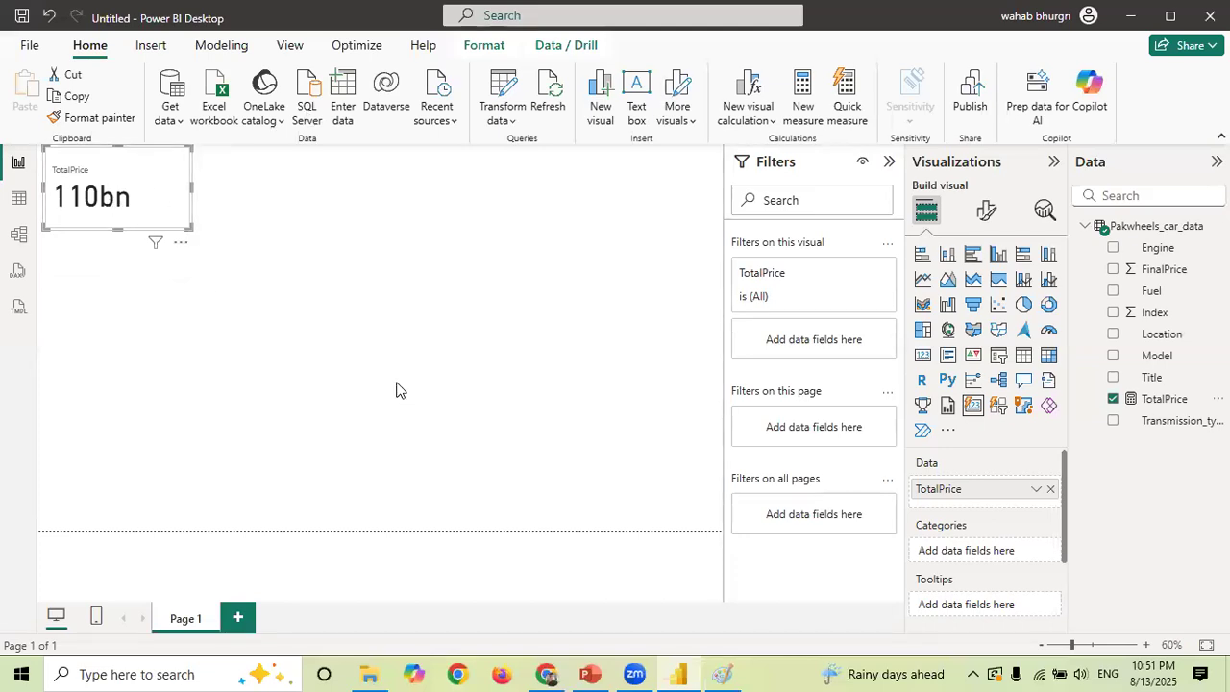
# - Show the Pakwheels_car_data rows, select the FinalPrice column, and check the lacs and crores notes in Paint before returning to Power BI Desktop
pyautogui.click(19, 197)
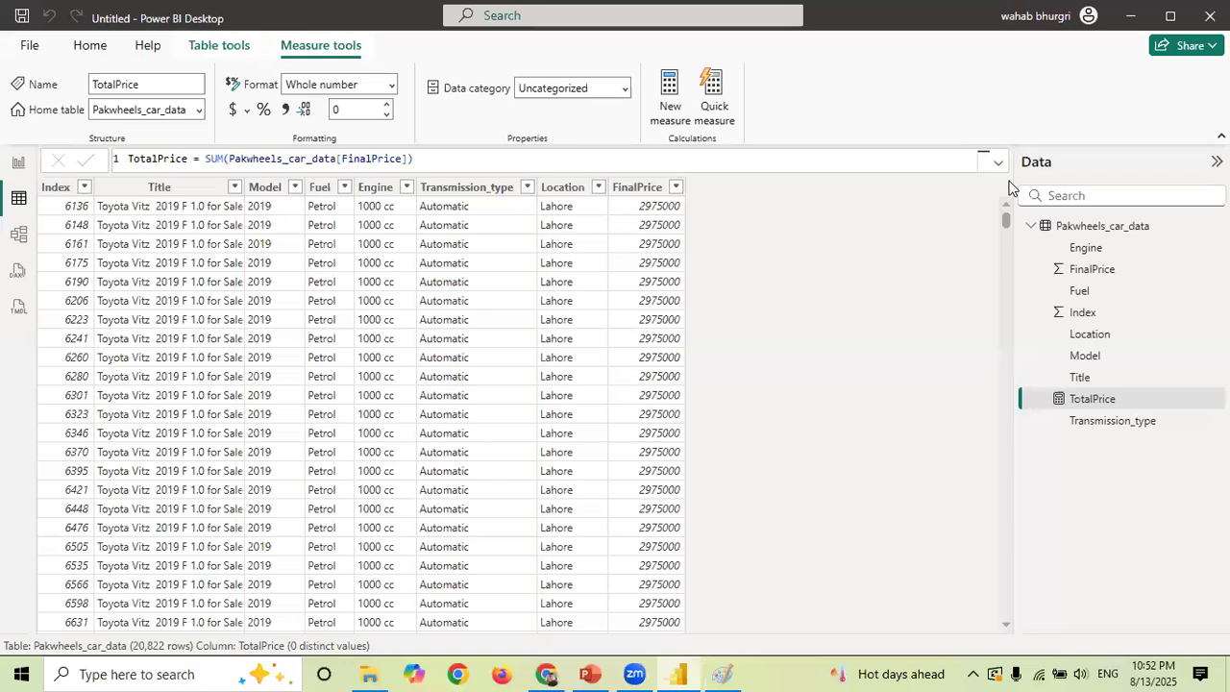
pyautogui.click(93, 46)
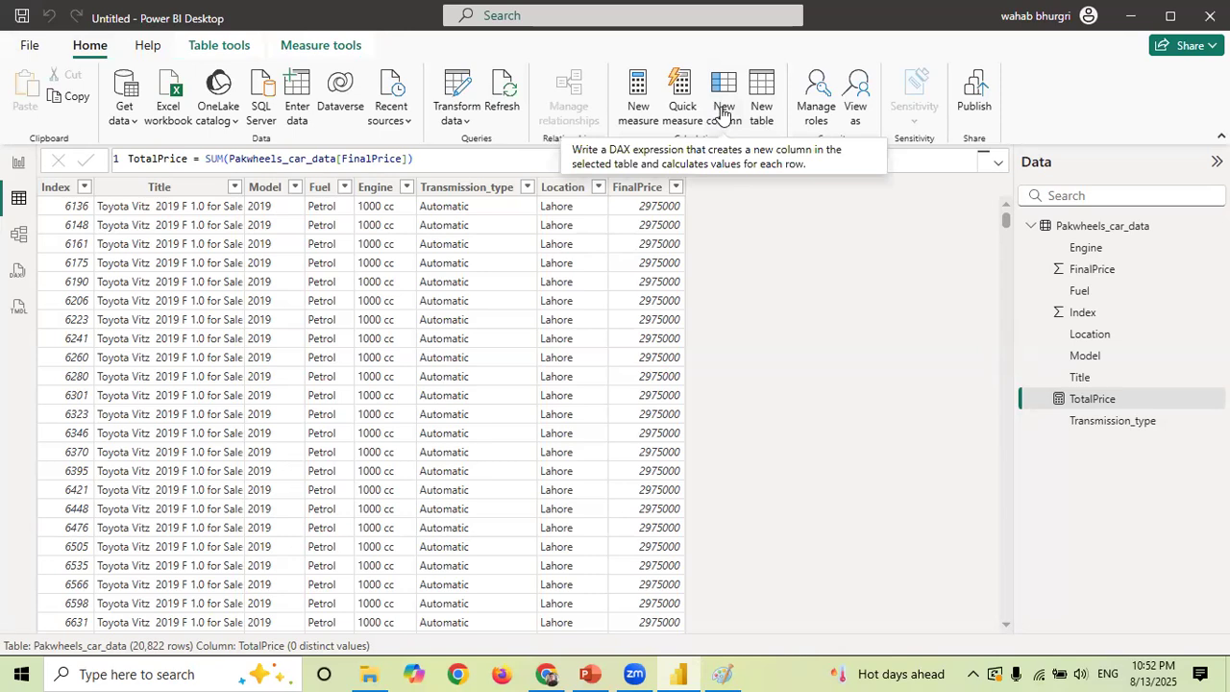
pyautogui.click(658, 244)
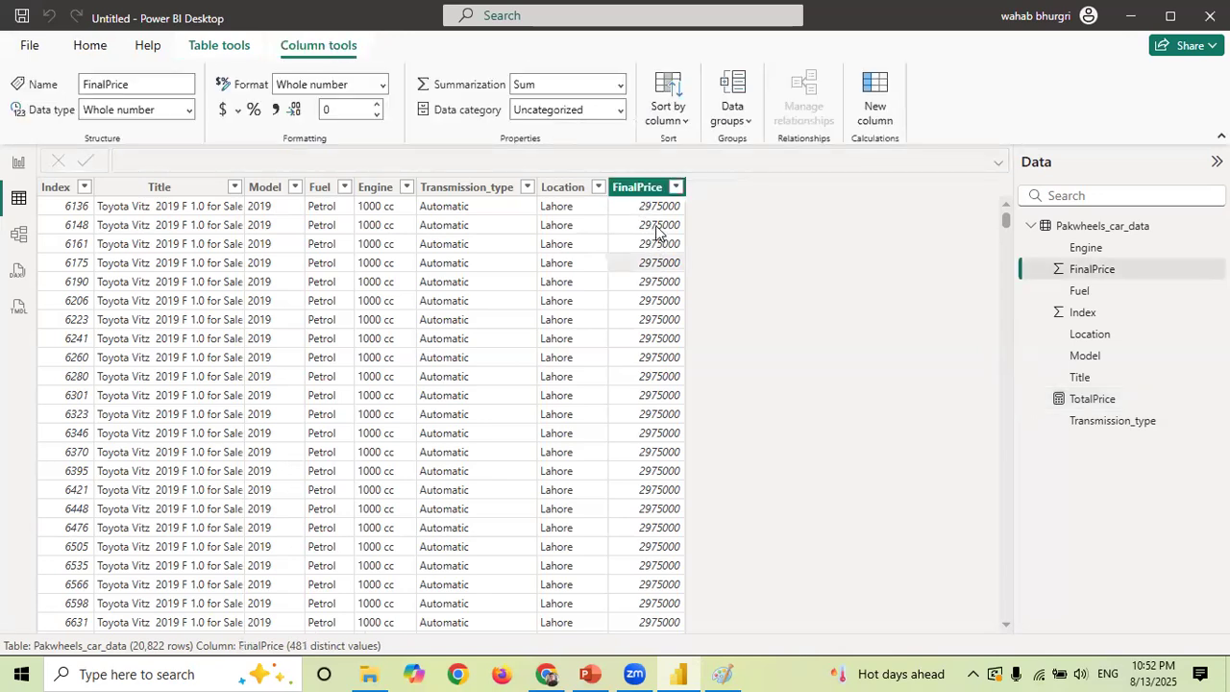
pyautogui.click(723, 674)
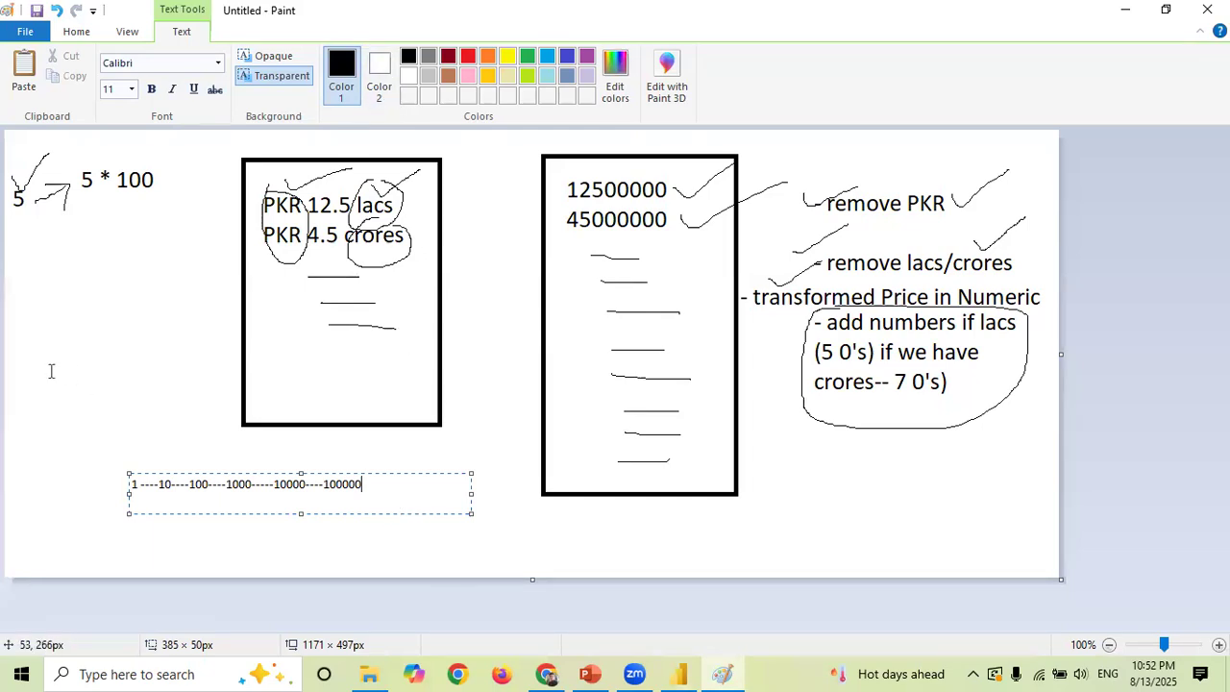
pyautogui.click(679, 674)
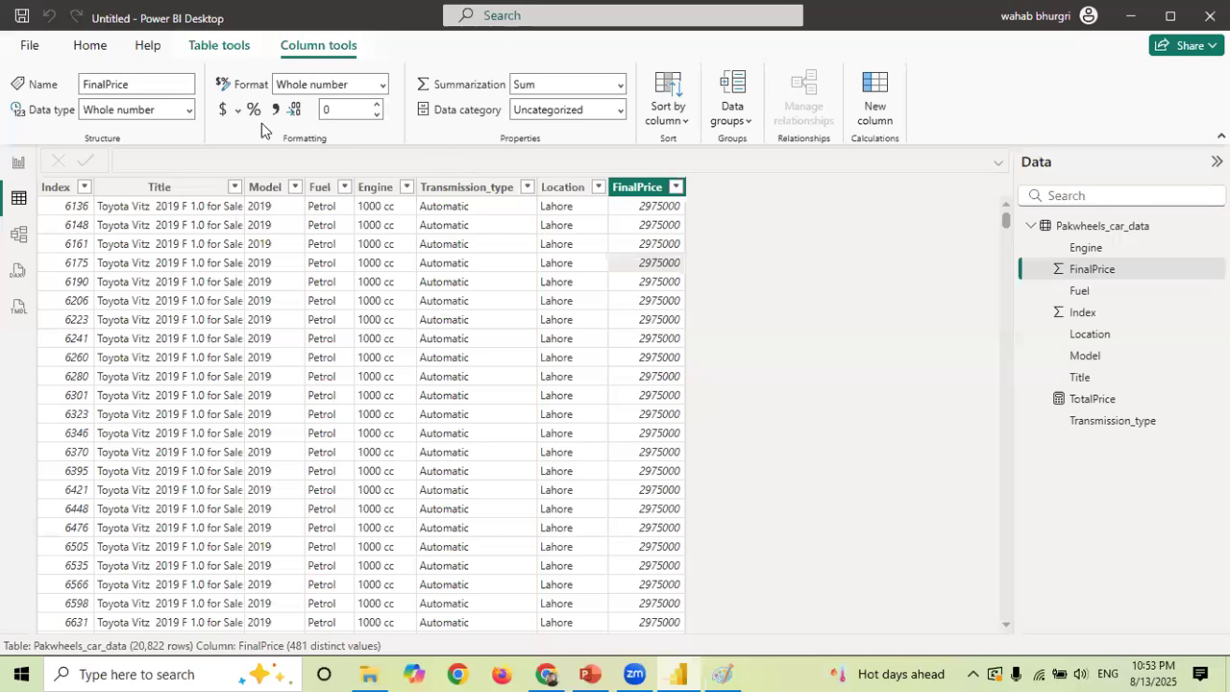
# - Add a calculated column to Pakwheels_car_data, name it CarCategory, and begin its formula with IF
pyautogui.click(96, 48)
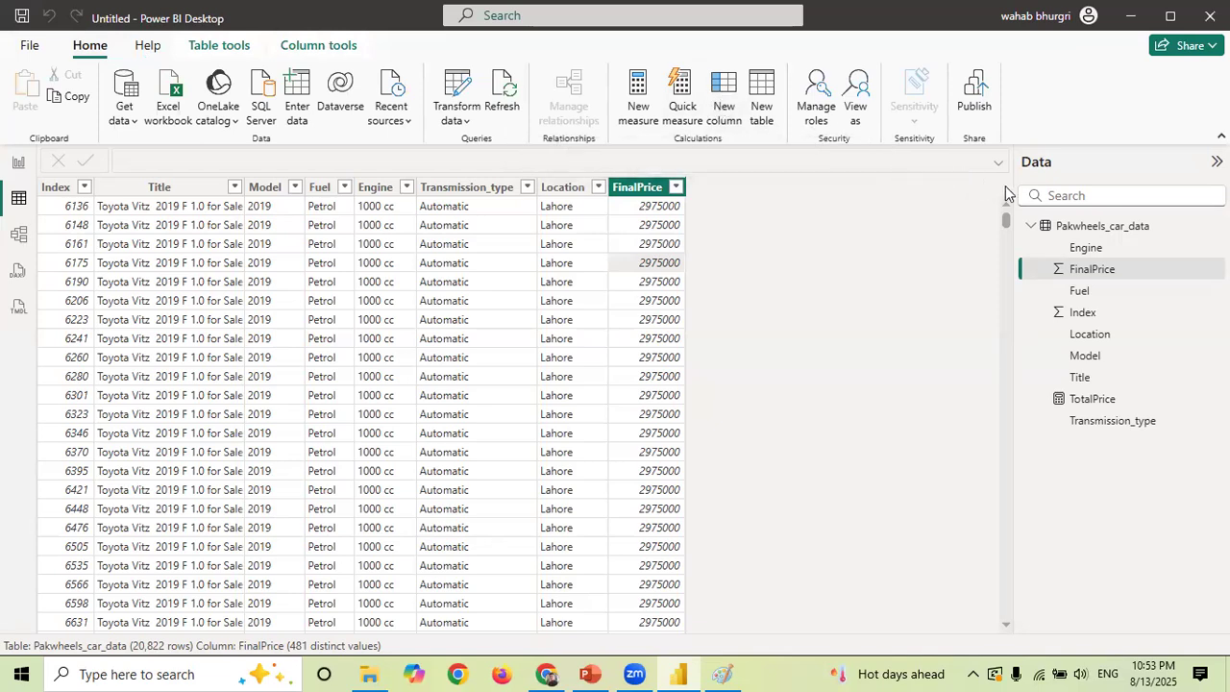
pyautogui.rightClick(1087, 230)
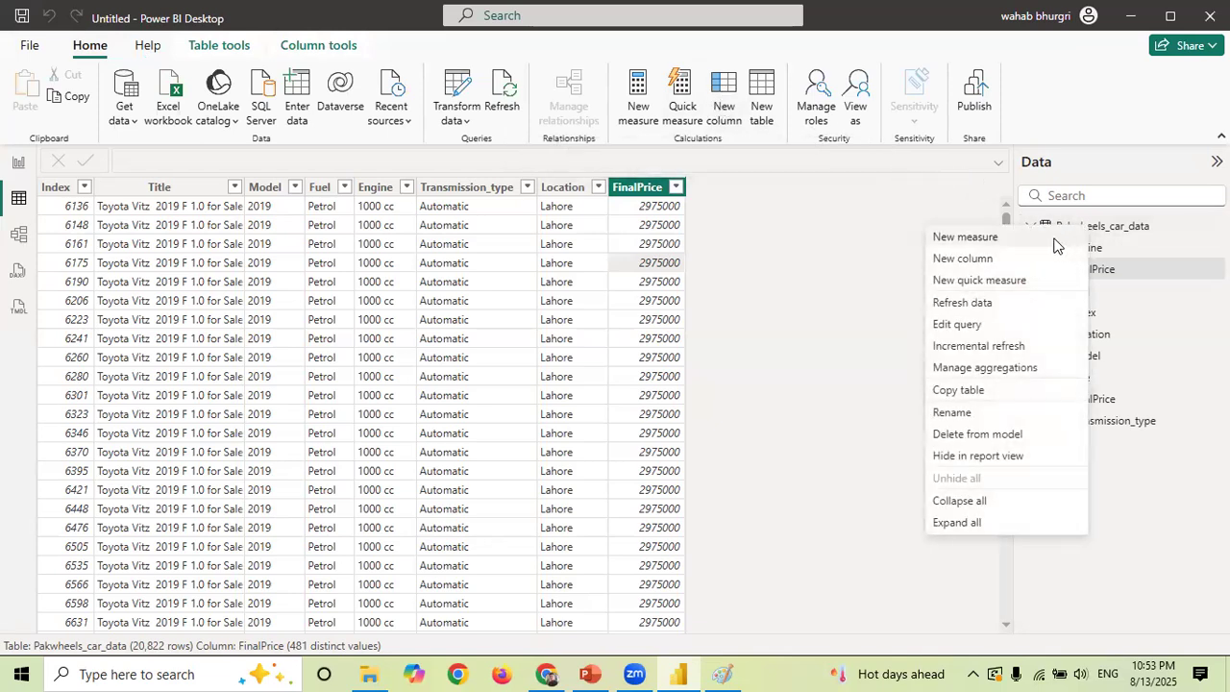
pyautogui.click(959, 259)
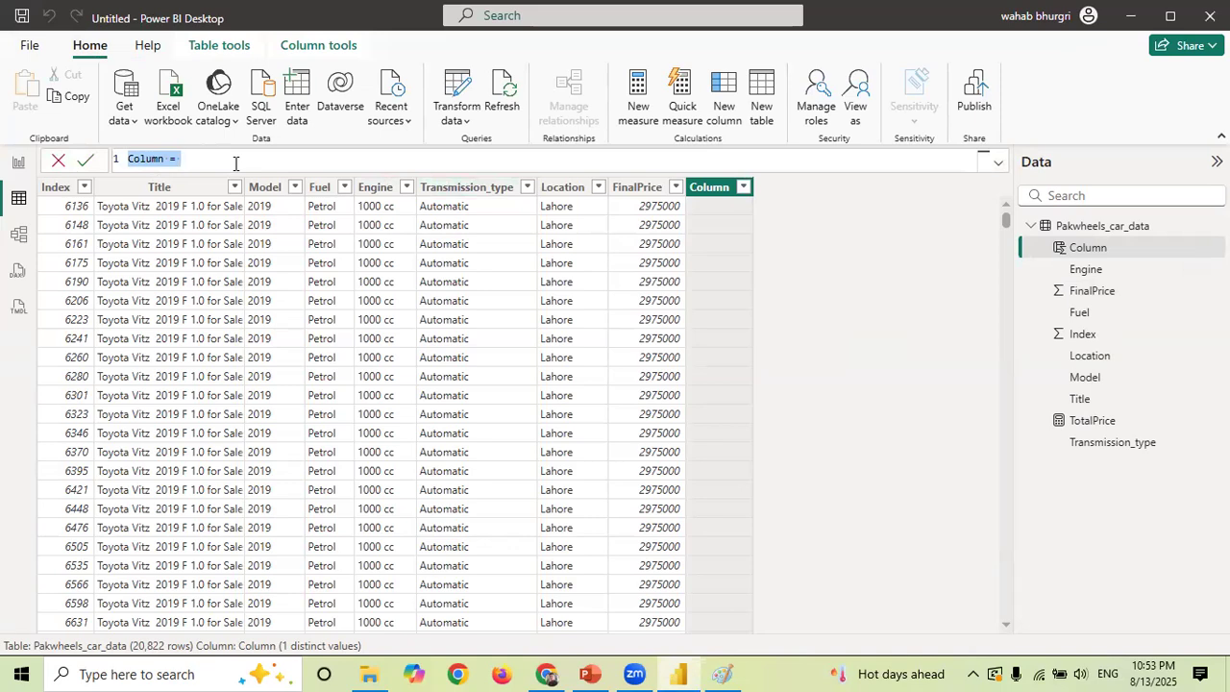
pyautogui.press('BackSpace')
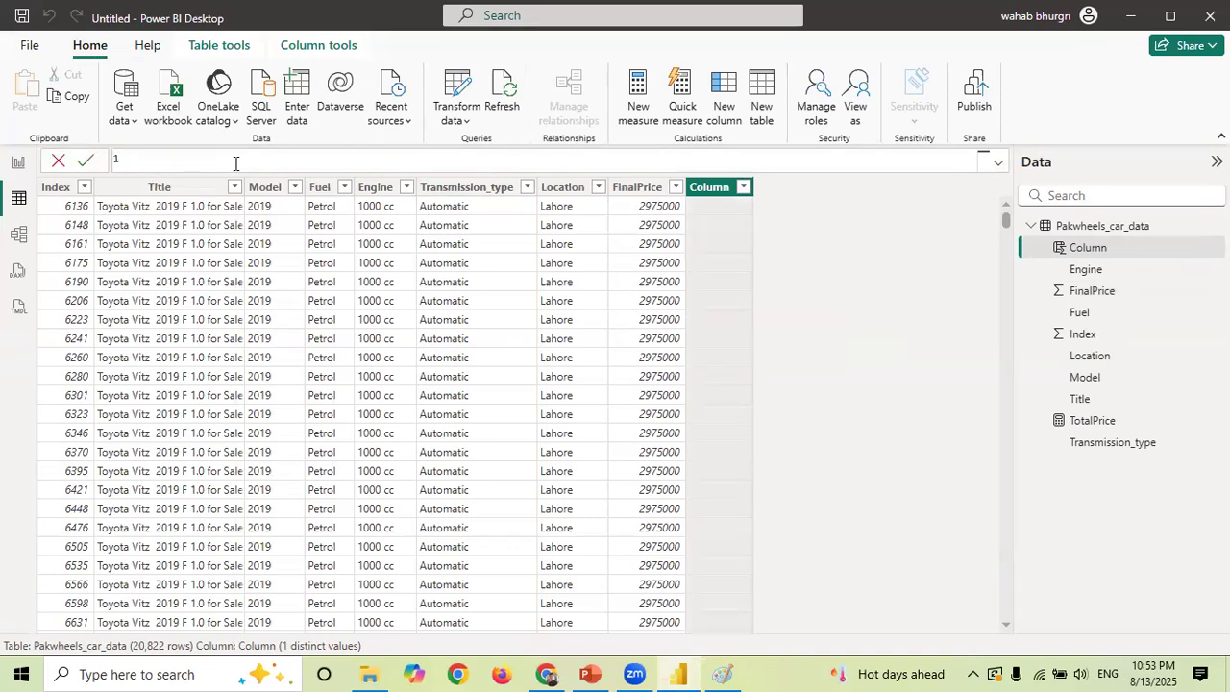
pyautogui.write('CarCategory = if')
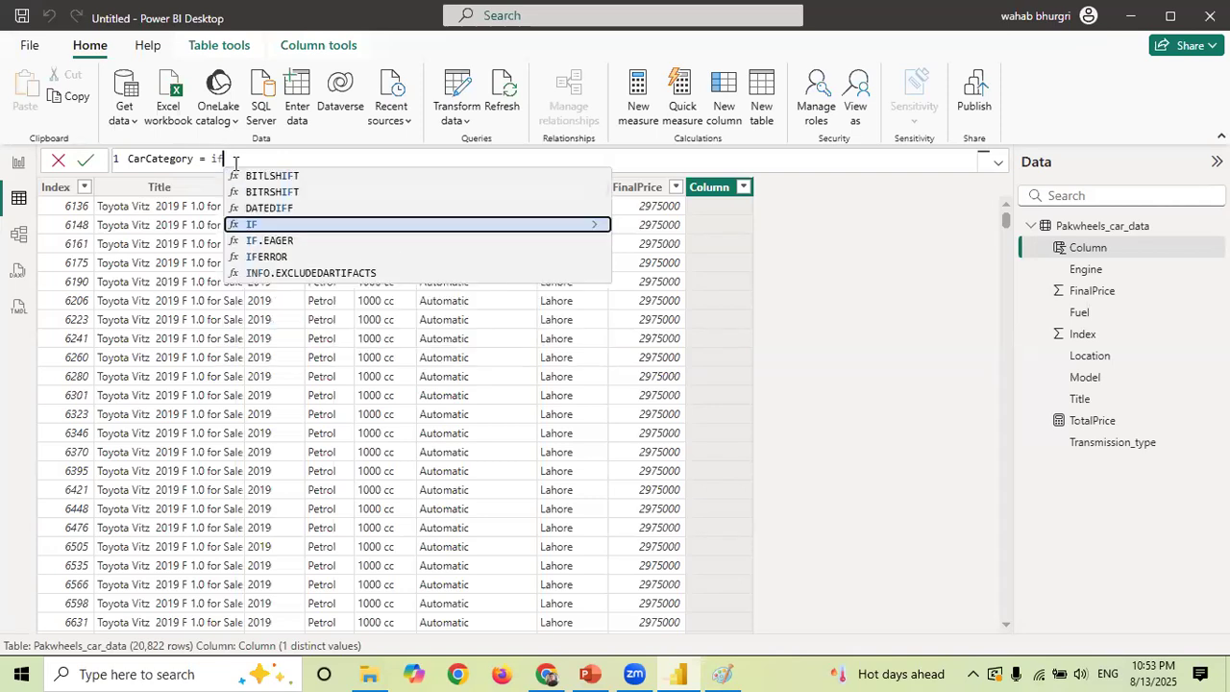
pyautogui.press('Tab')
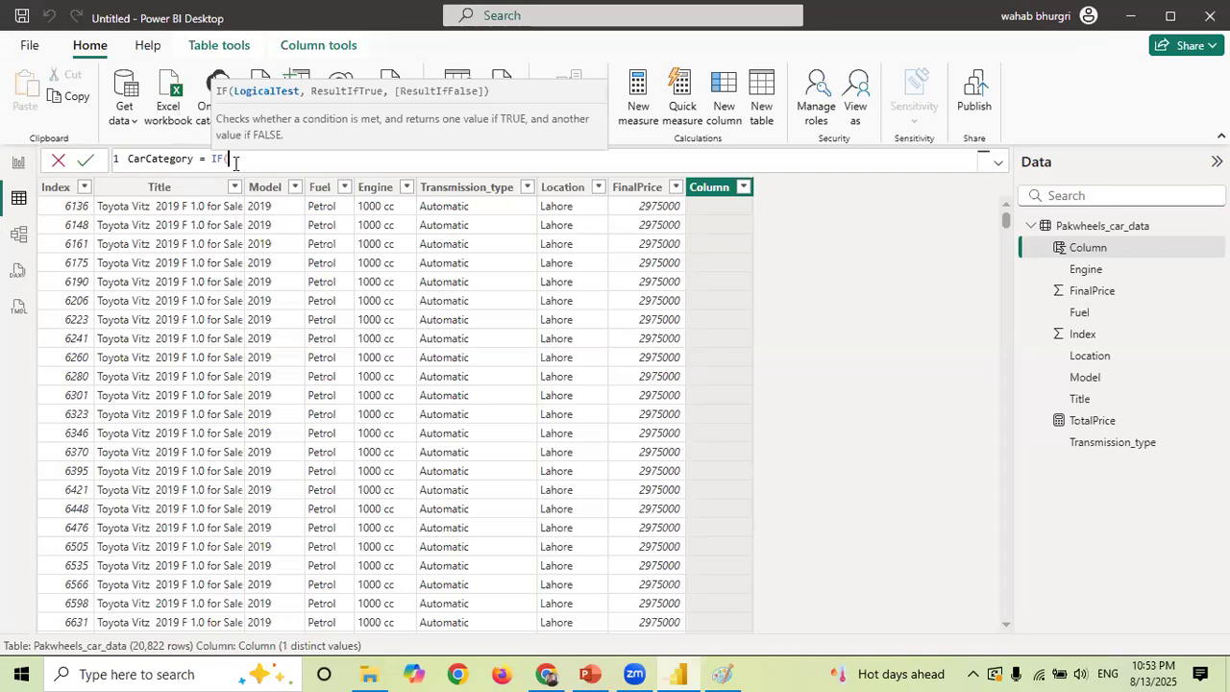
# - Enter Pakwheels_car_data[FinalPrice]>10000000 as the IF condition and "Premium" as the result when true
pyautogui.write('fin')
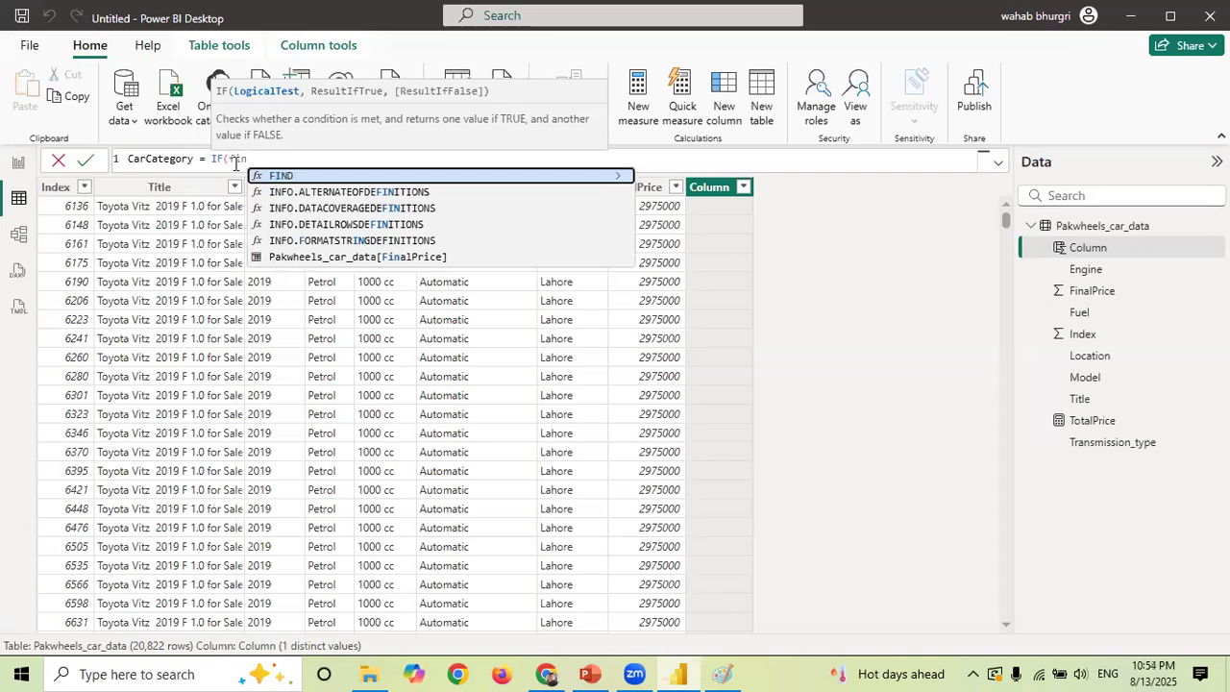
pyautogui.press('Down')
pyautogui.press('Down')
pyautogui.press('Down')
pyautogui.press('Down')
pyautogui.press('Down')
pyautogui.press('Tab')
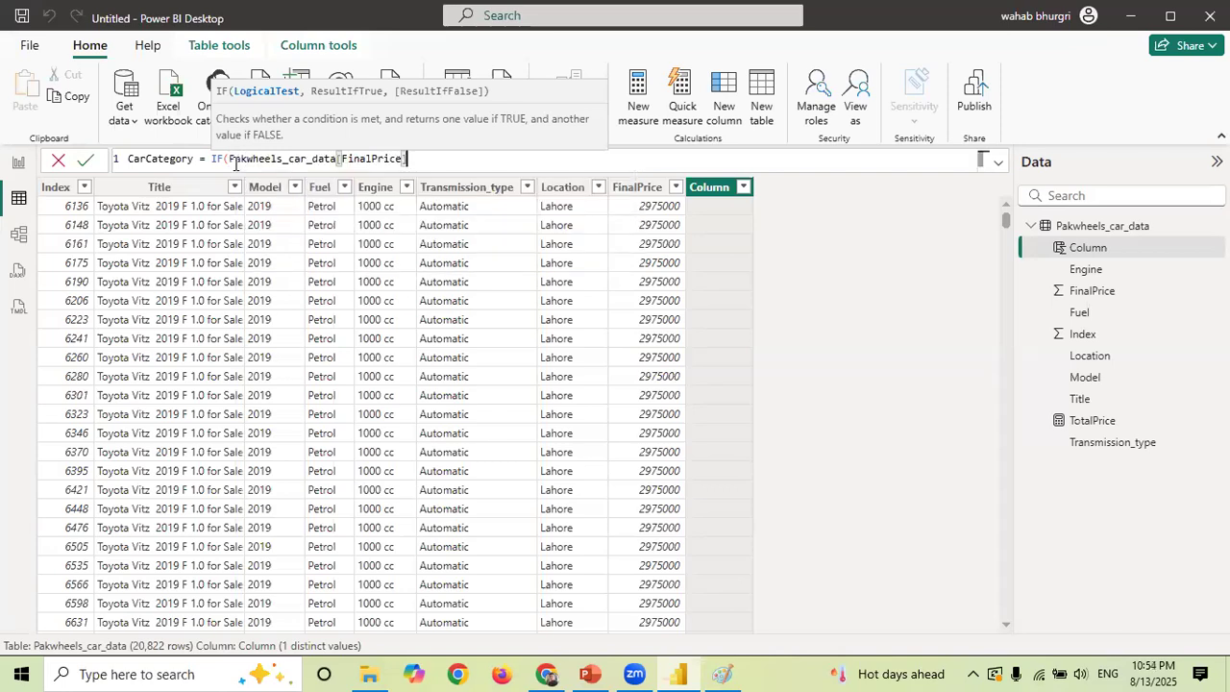
pyautogui.write('>1000000')
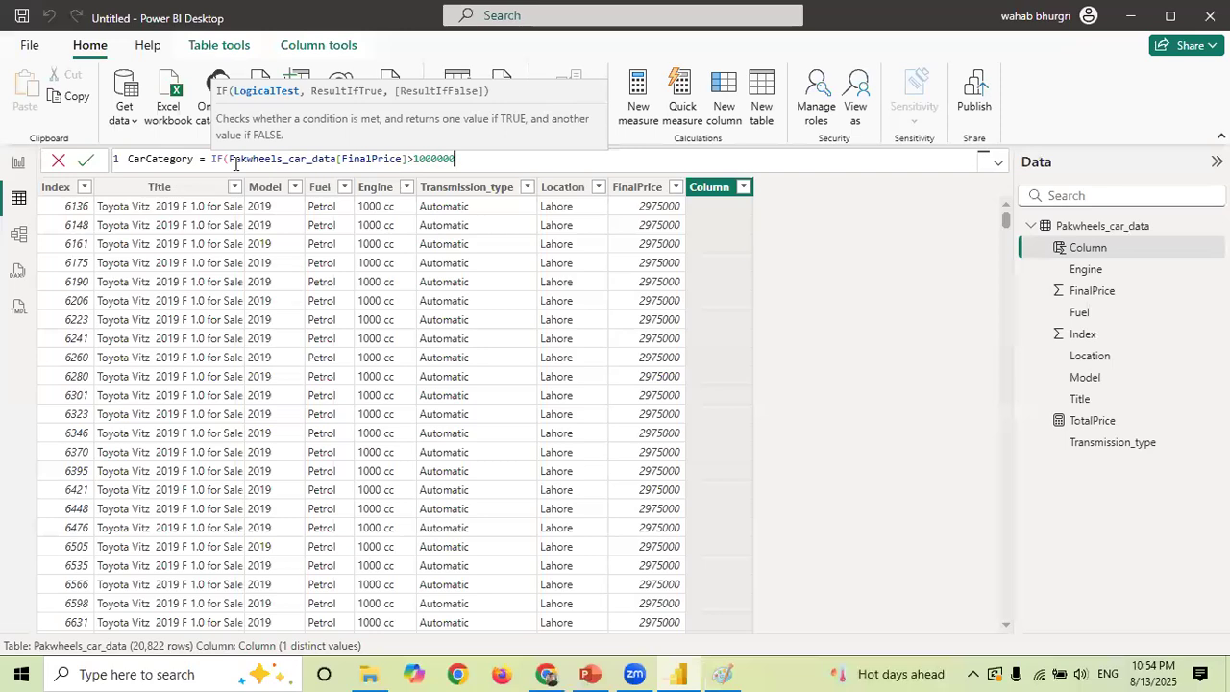
pyautogui.write('0')
pyautogui.write(',""')
pyautogui.write('Premium')
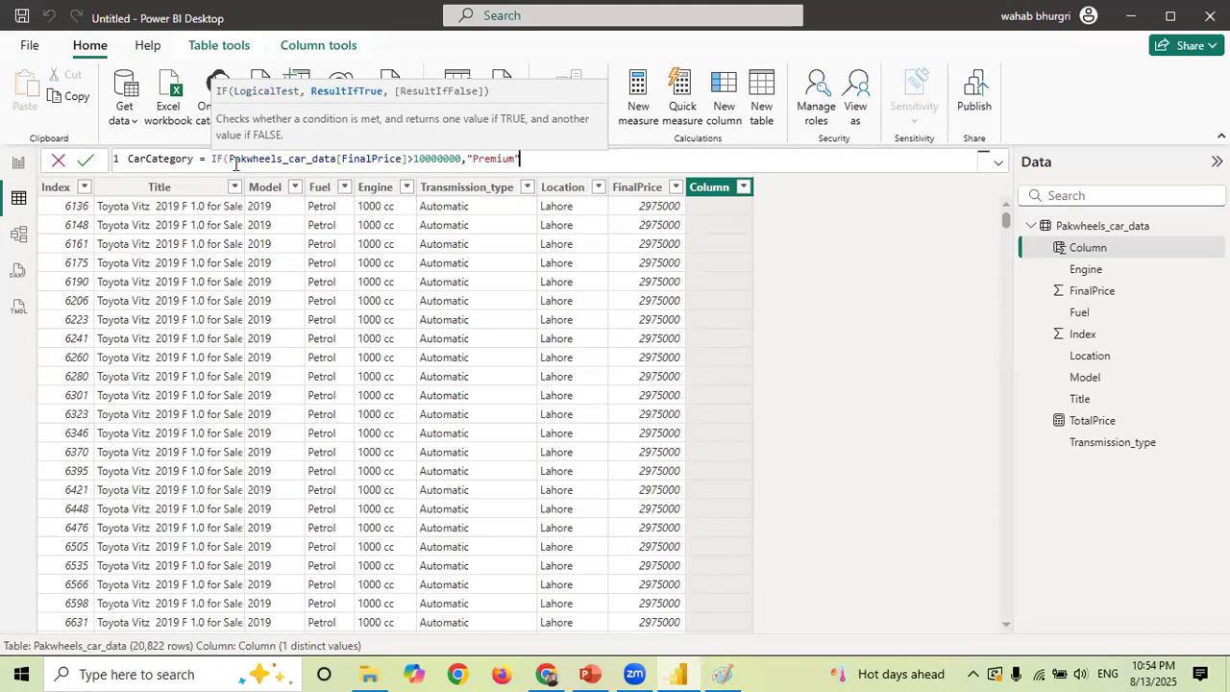
# - Enter "Normal" as the IF result when false and commit the CarCategory formula
pyautogui.write(',')
pyautogui.write('","Standard')
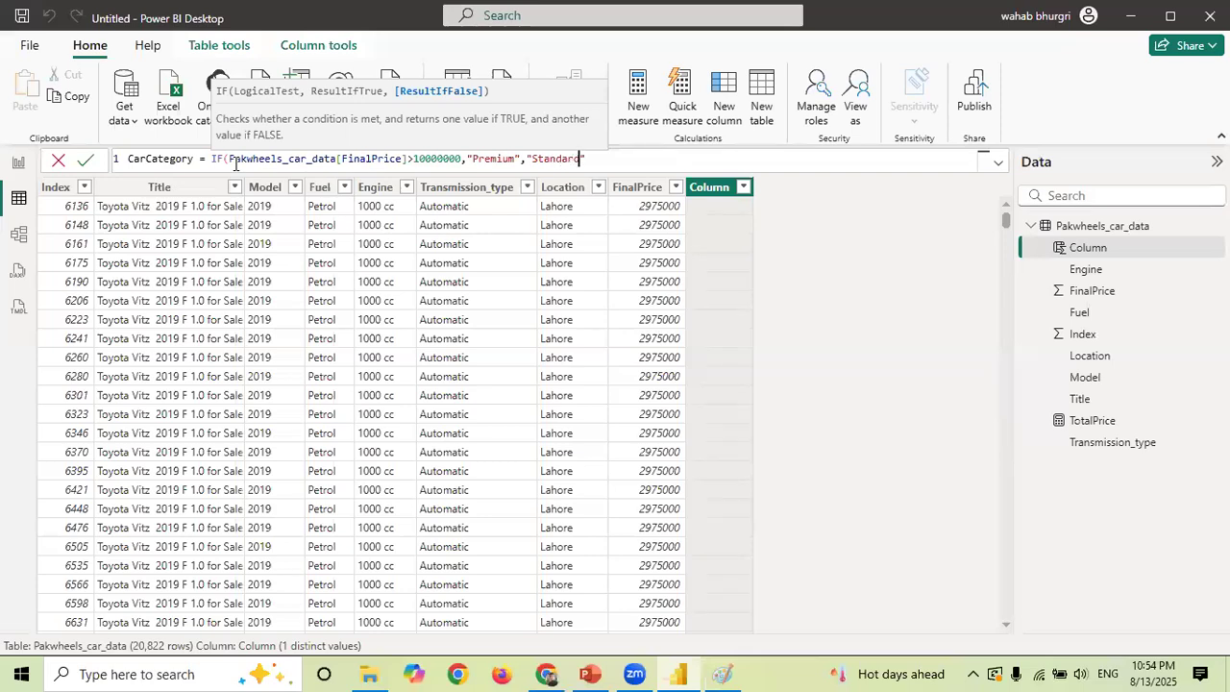
pyautogui.press('BackSpace')
pyautogui.press('BackSpace')
pyautogui.press('BackSpace')
pyautogui.press('BackSpace')
pyautogui.press('BackSpace')
pyautogui.press('BackSpace')
pyautogui.press('BackSpace')
pyautogui.press('BackSpace')
pyautogui.write('Normal")')
pyautogui.press('Return')
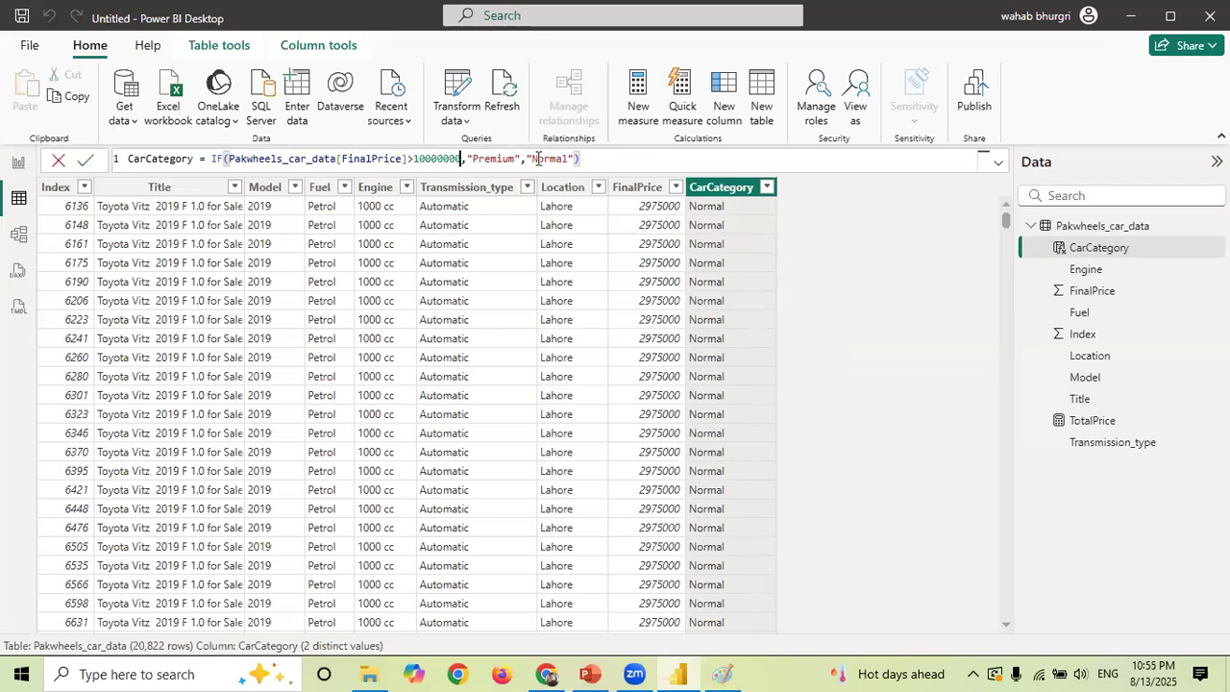
# - Try 100000000 as the FinalPrice threshold in the CarCategory formula and look over the resulting categories
pyautogui.doubleClick(462, 157)
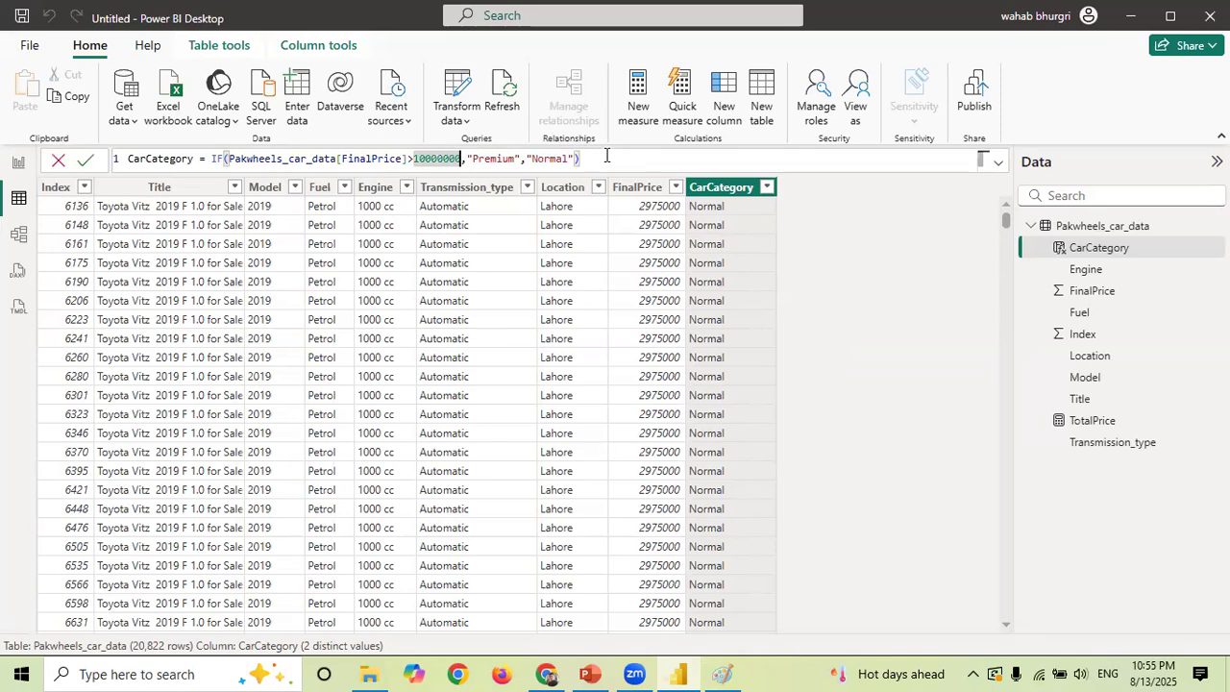
pyautogui.write('100000000')
pyautogui.press('Return')
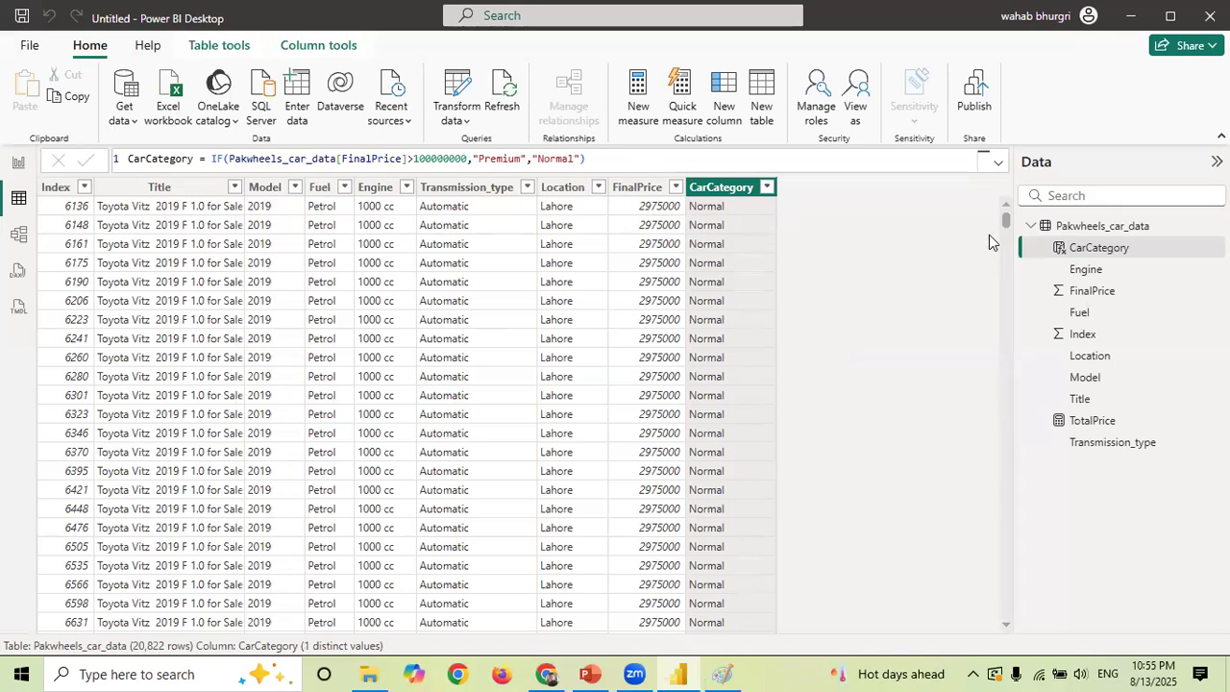
pyautogui.moveTo(1004, 227); pyautogui.dragTo(987, 189)
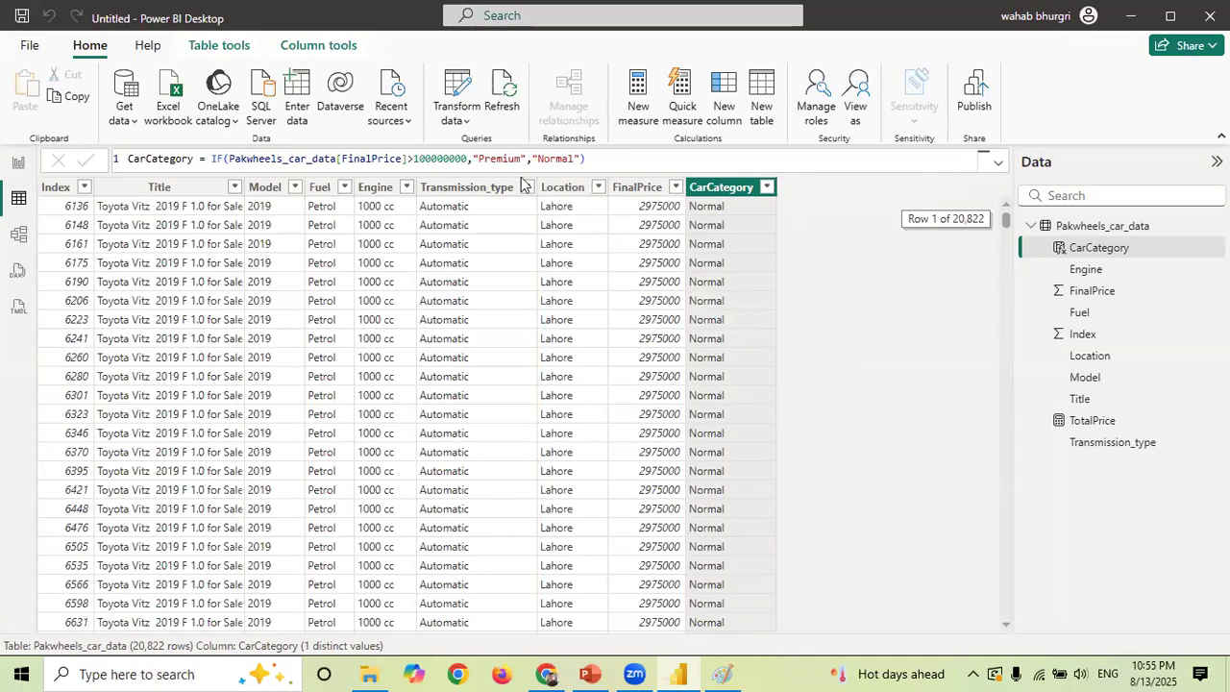
# - Set the FinalPrice threshold in the CarCategory formula to 1000000 and commit it
pyautogui.moveTo(468, 159); pyautogui.dragTo(413, 162)
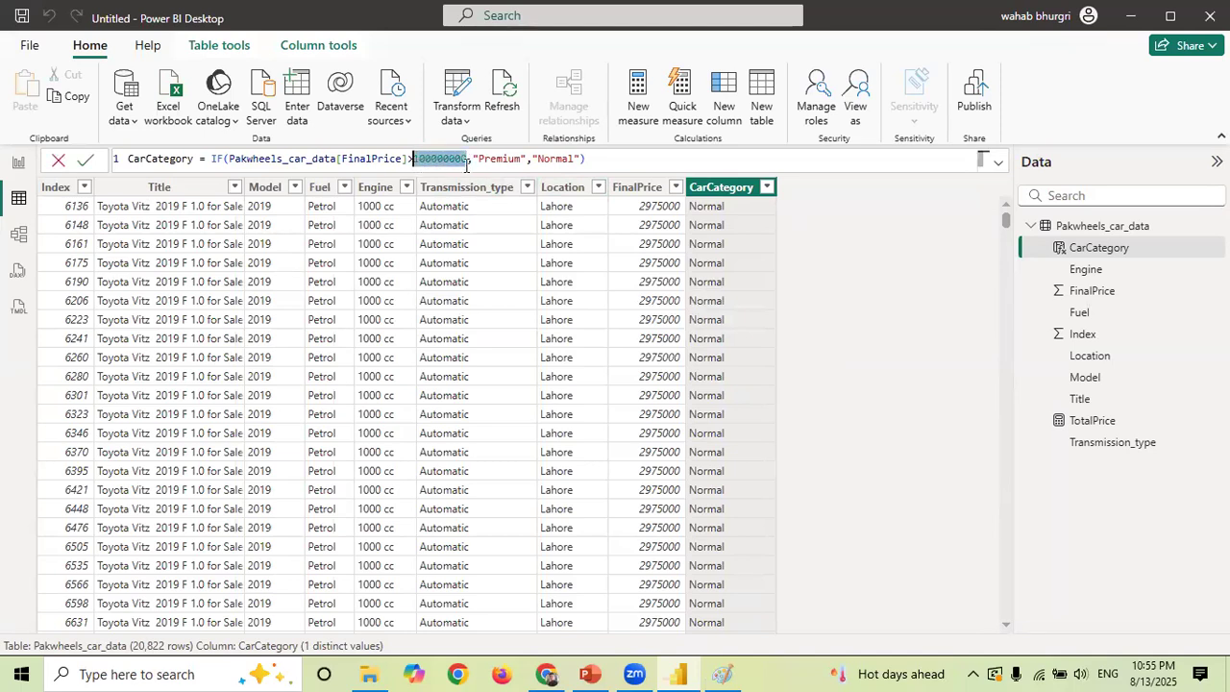
pyautogui.click(469, 162)
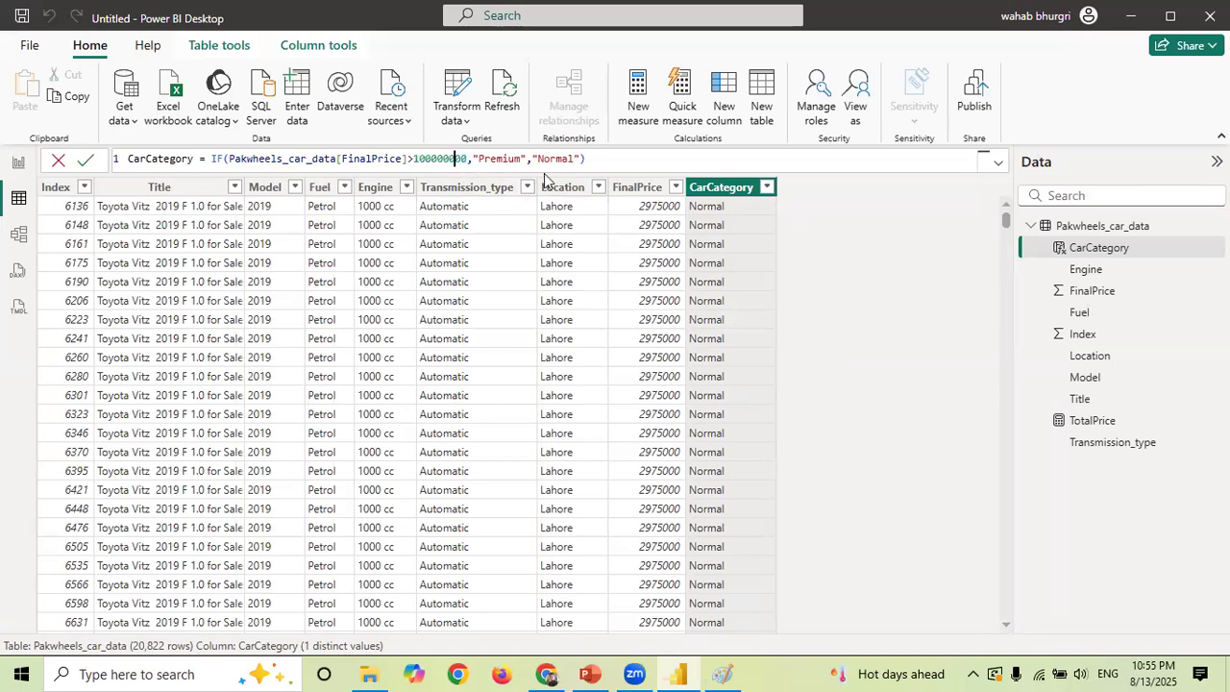
pyautogui.press('BackSpace')
pyautogui.press('BackSpace')
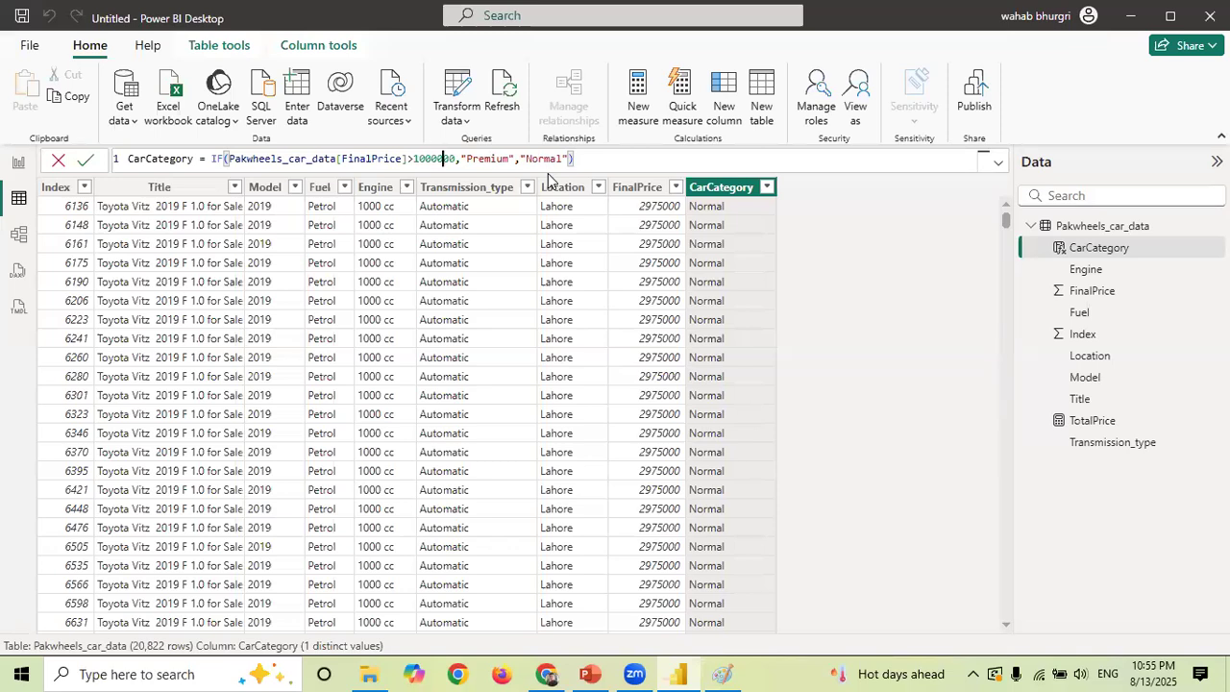
pyautogui.press('Return')
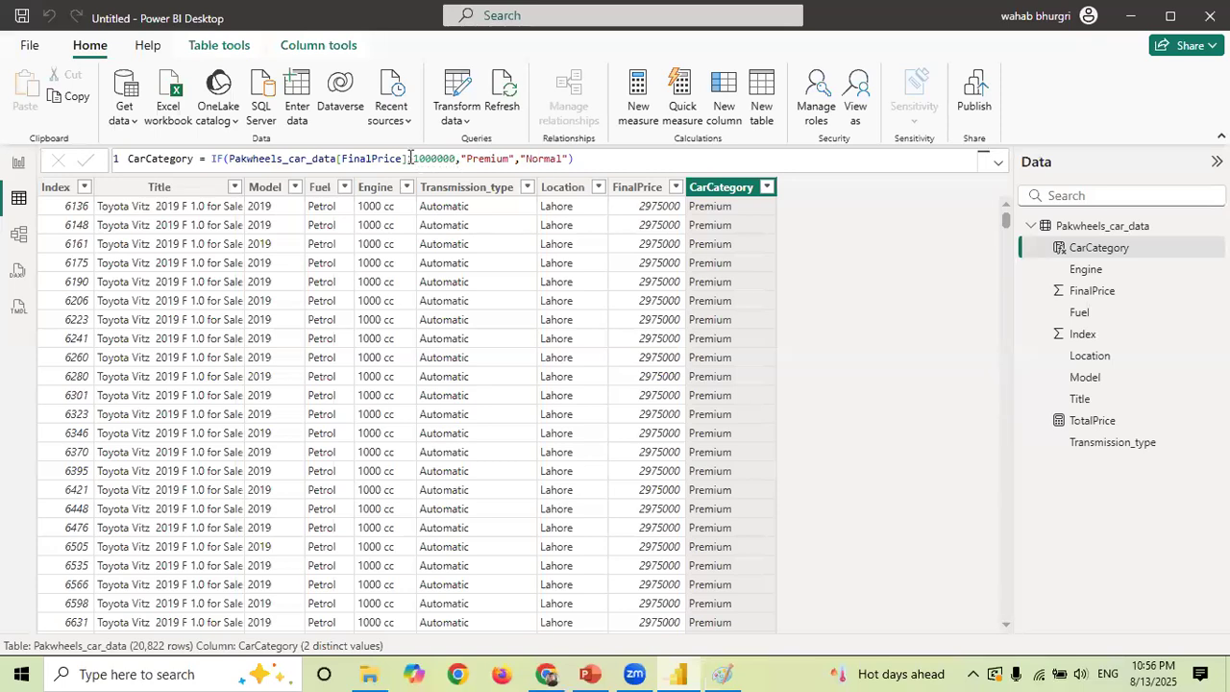
# - Look over the CarCategory values and sort the table by FinalPrice in ascending order
pyautogui.moveTo(414, 158); pyautogui.dragTo(455, 158)
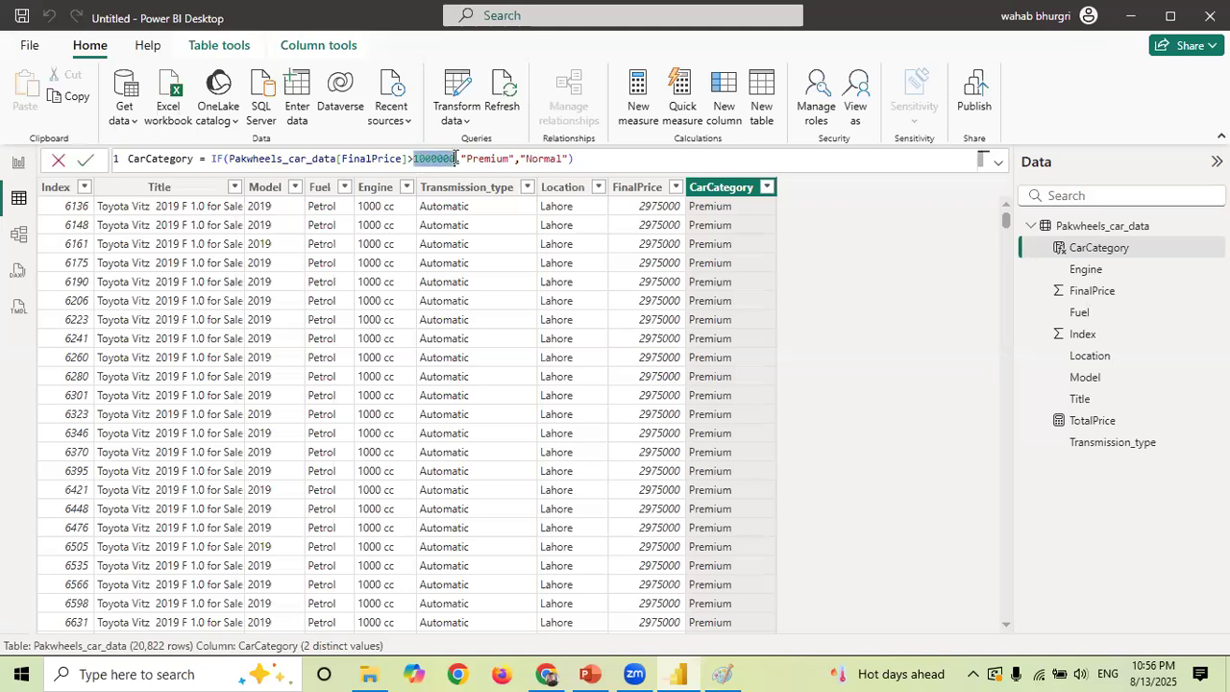
pyautogui.moveTo(1007, 220); pyautogui.dragTo(998, 354)
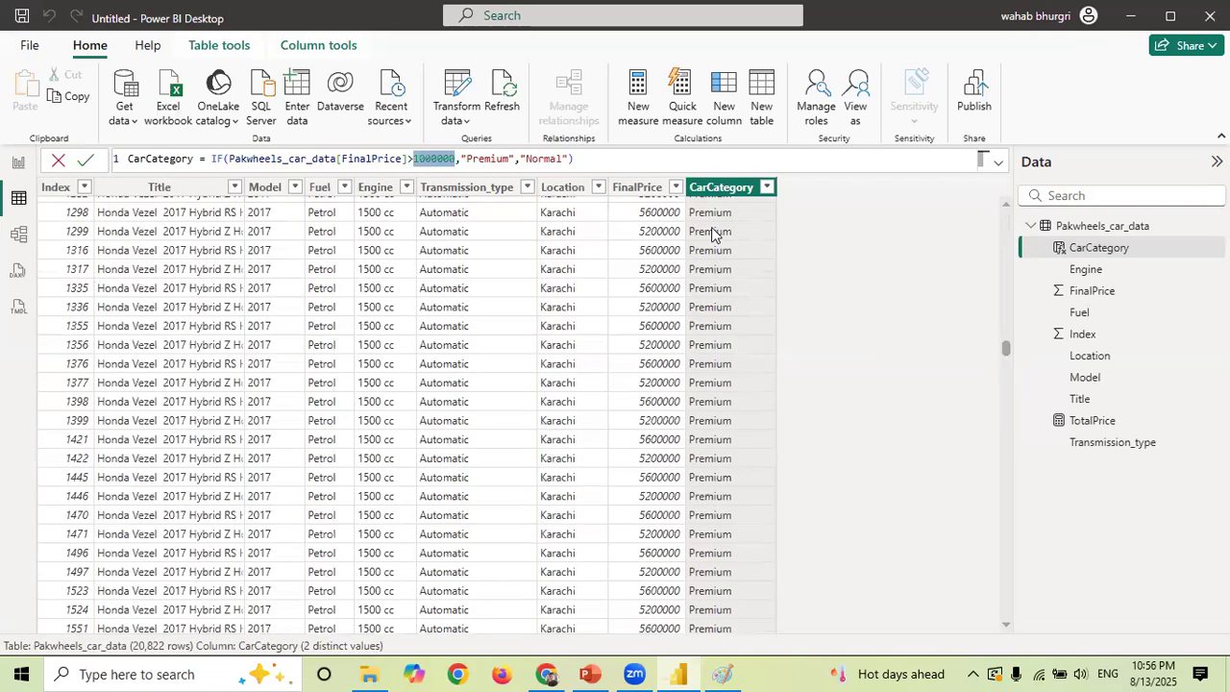
pyautogui.click(673, 186)
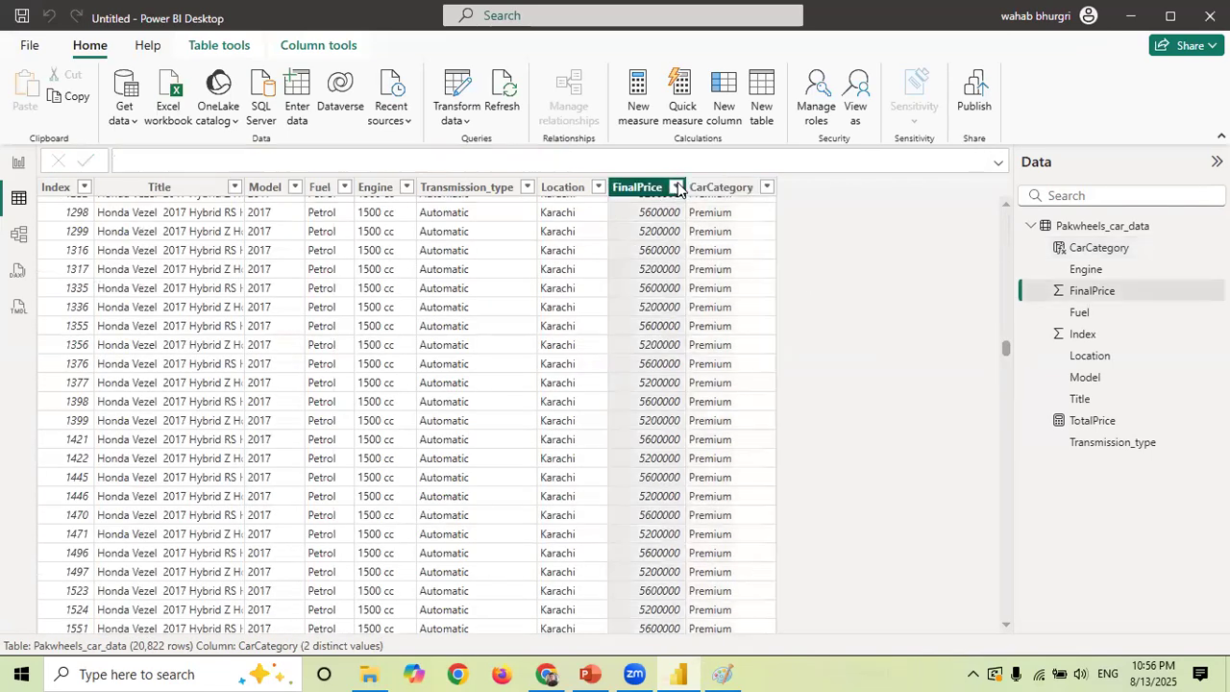
pyautogui.click(676, 187)
pyautogui.click(849, 215)
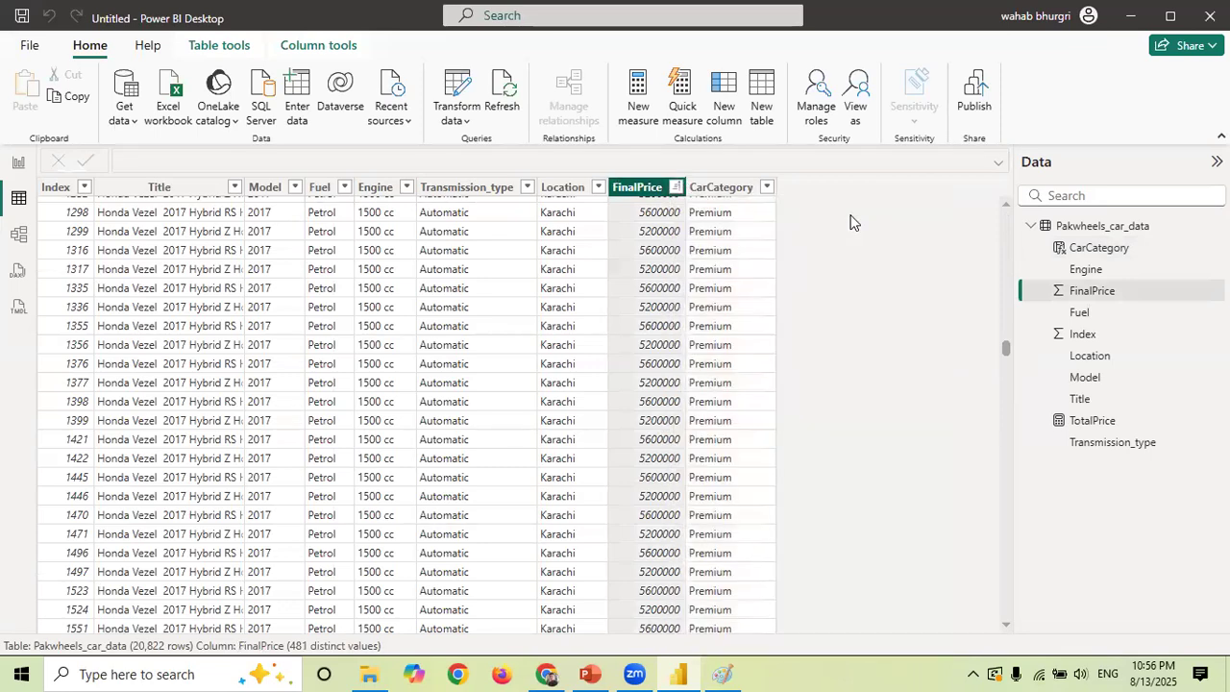
# - Filter the table to show only the rows whose CarCategory is Normal
pyautogui.click(767, 188)
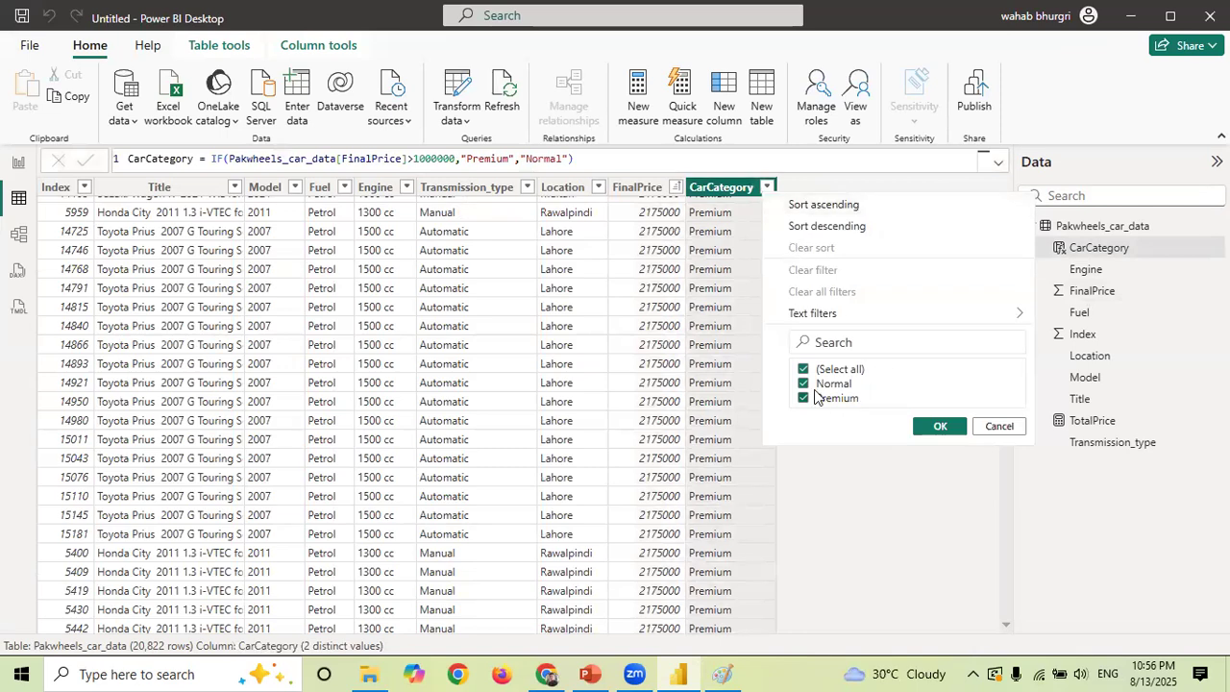
pyautogui.click(804, 383)
pyautogui.click(939, 425)
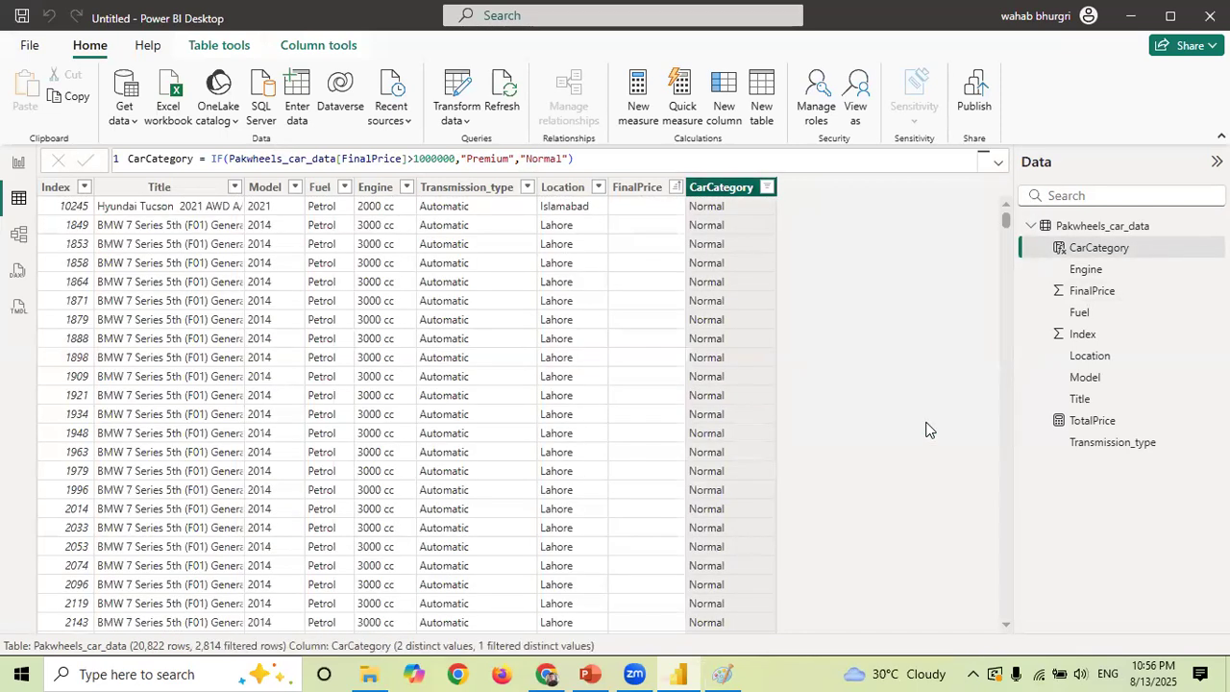
# - Include the Premium rows in the CarCategory filter again and review the list of FinalPrice filter values
pyautogui.click(767, 188)
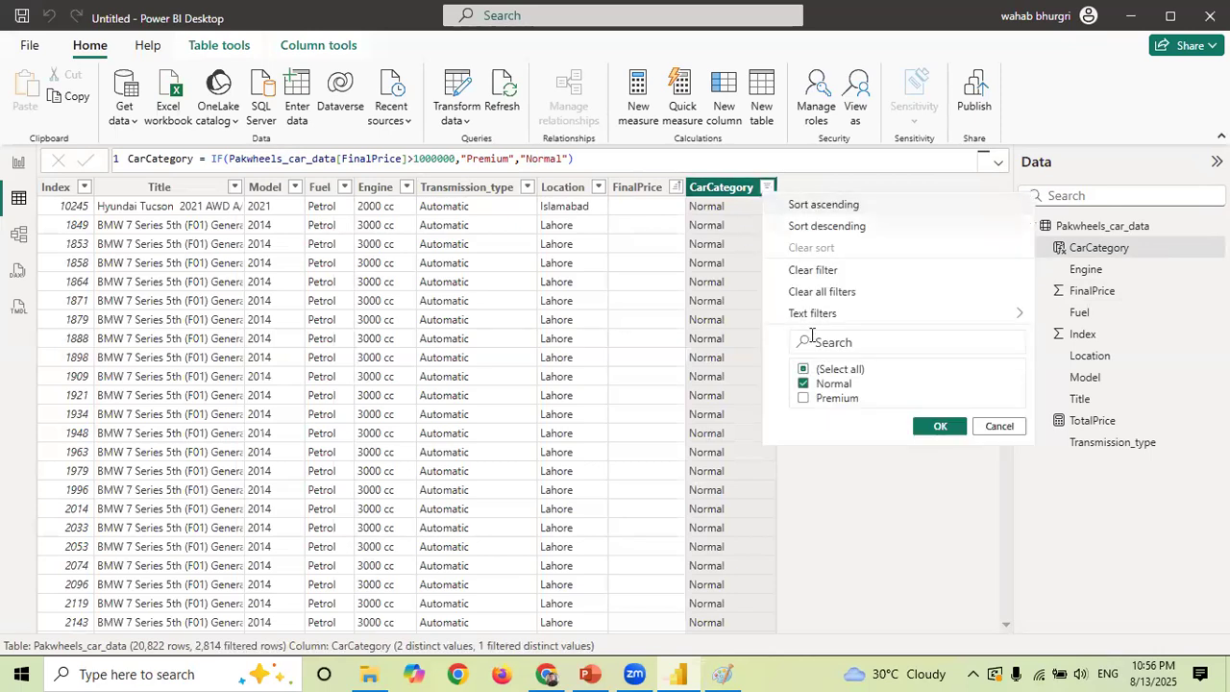
pyautogui.click(805, 399)
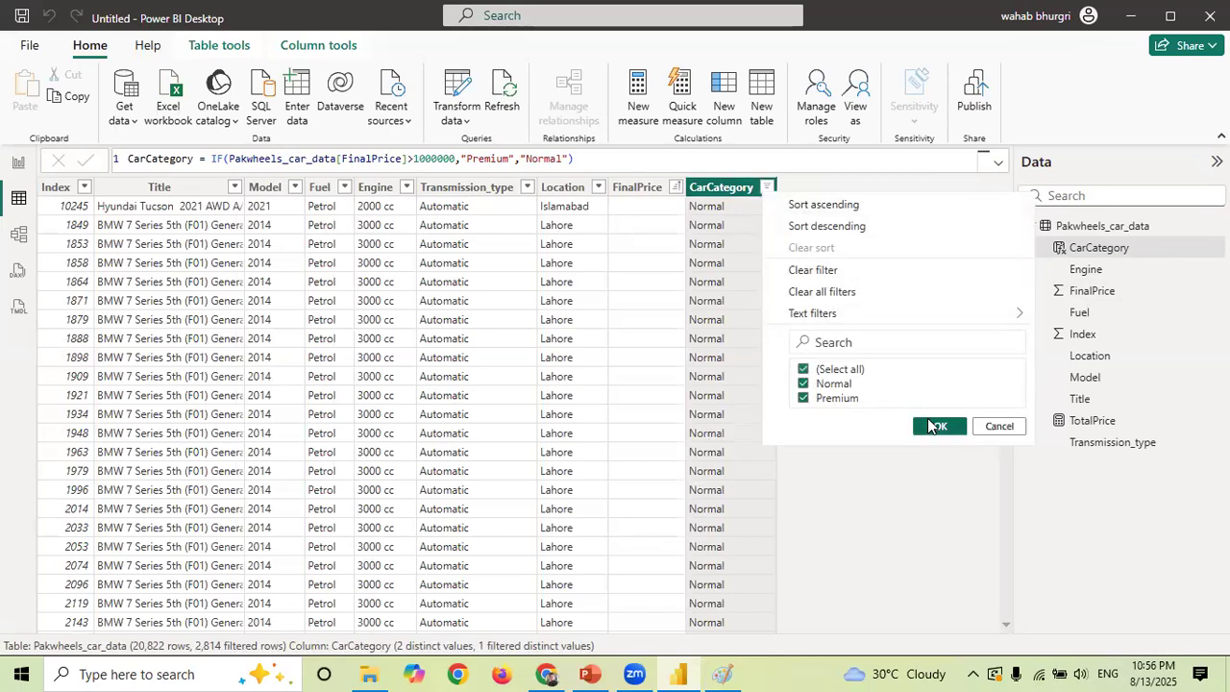
pyautogui.click(930, 425)
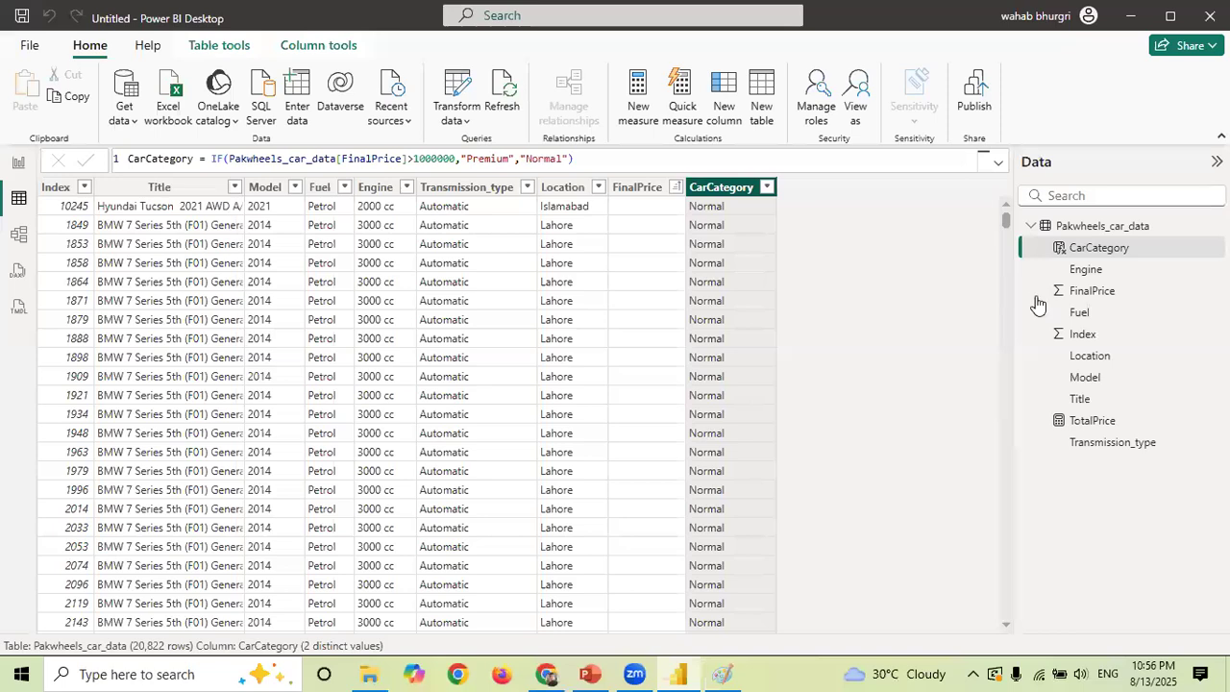
pyautogui.click(676, 188)
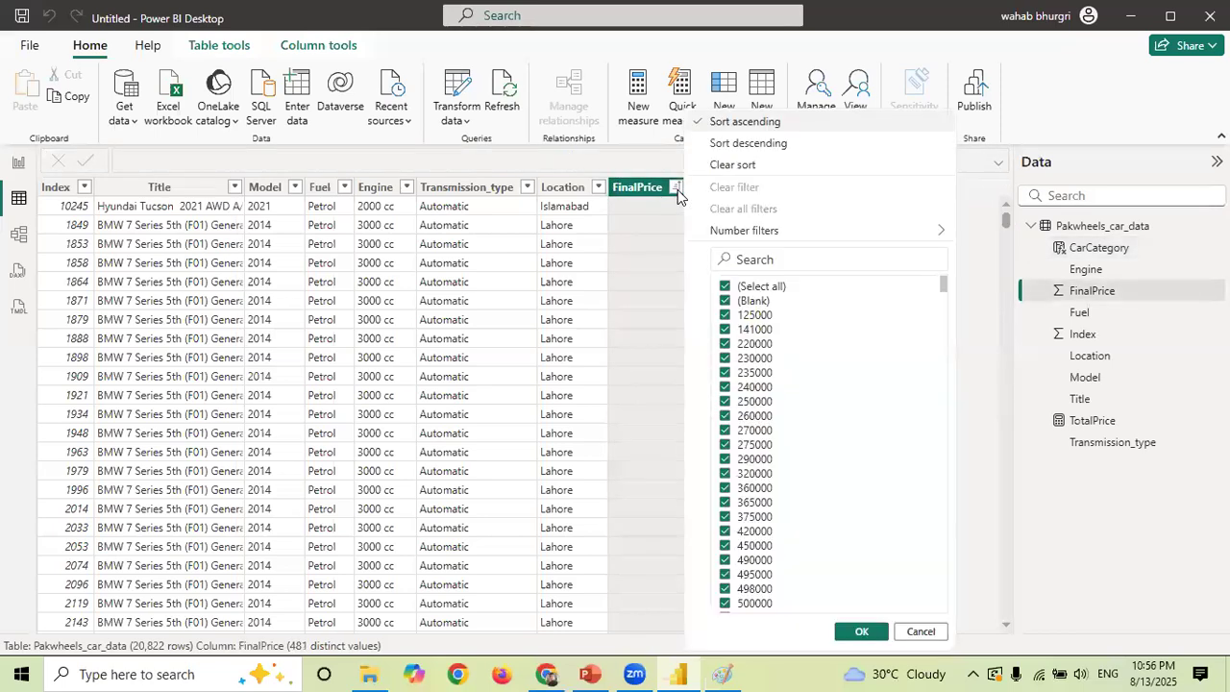
pyautogui.click(985, 312)
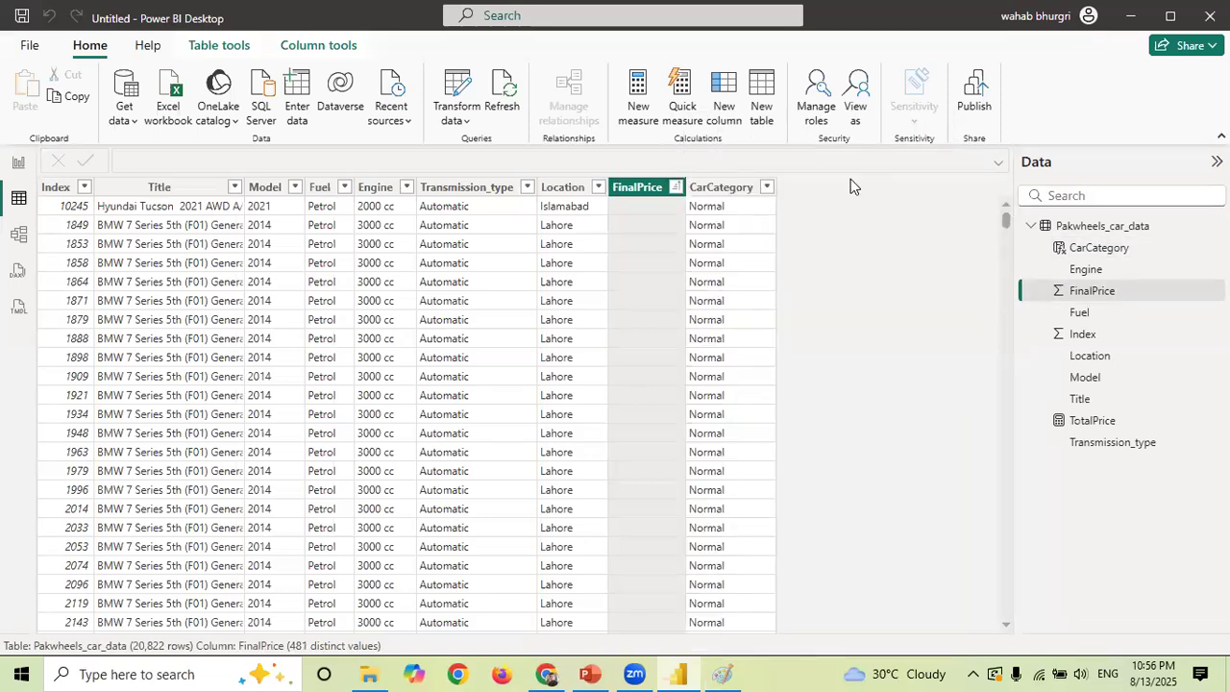
# - Clear the sort on the FinalPrice column and look through the rows in their original order
pyautogui.click(678, 189)
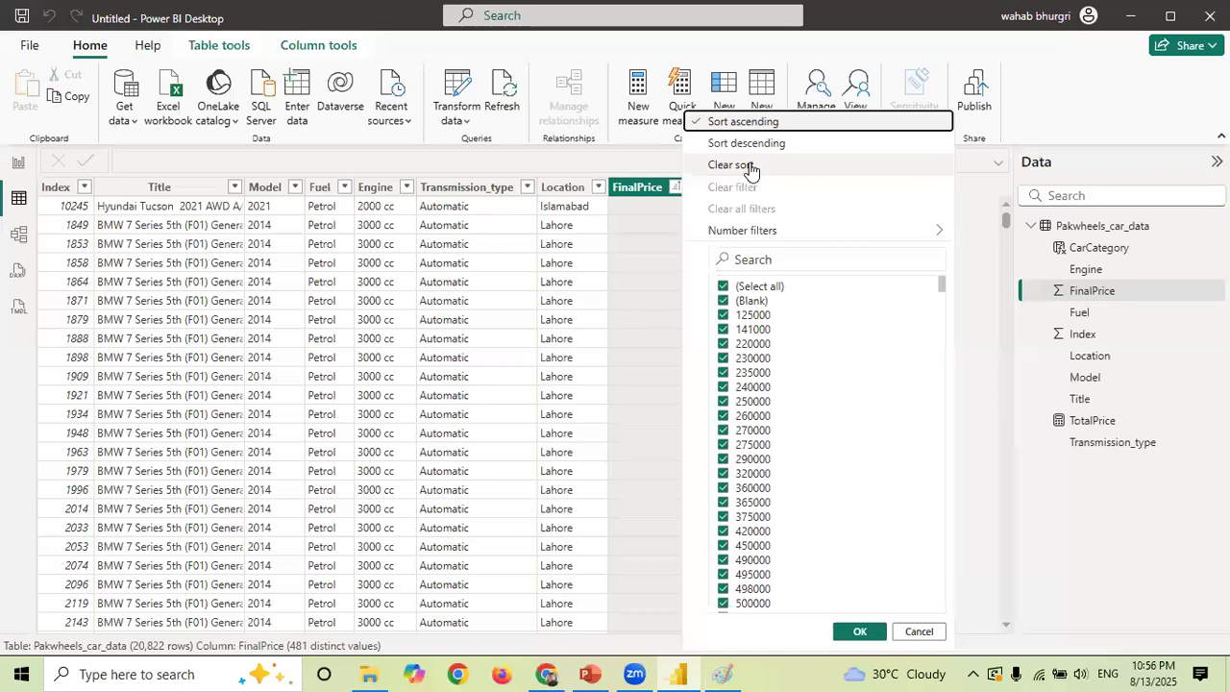
pyautogui.click(746, 165)
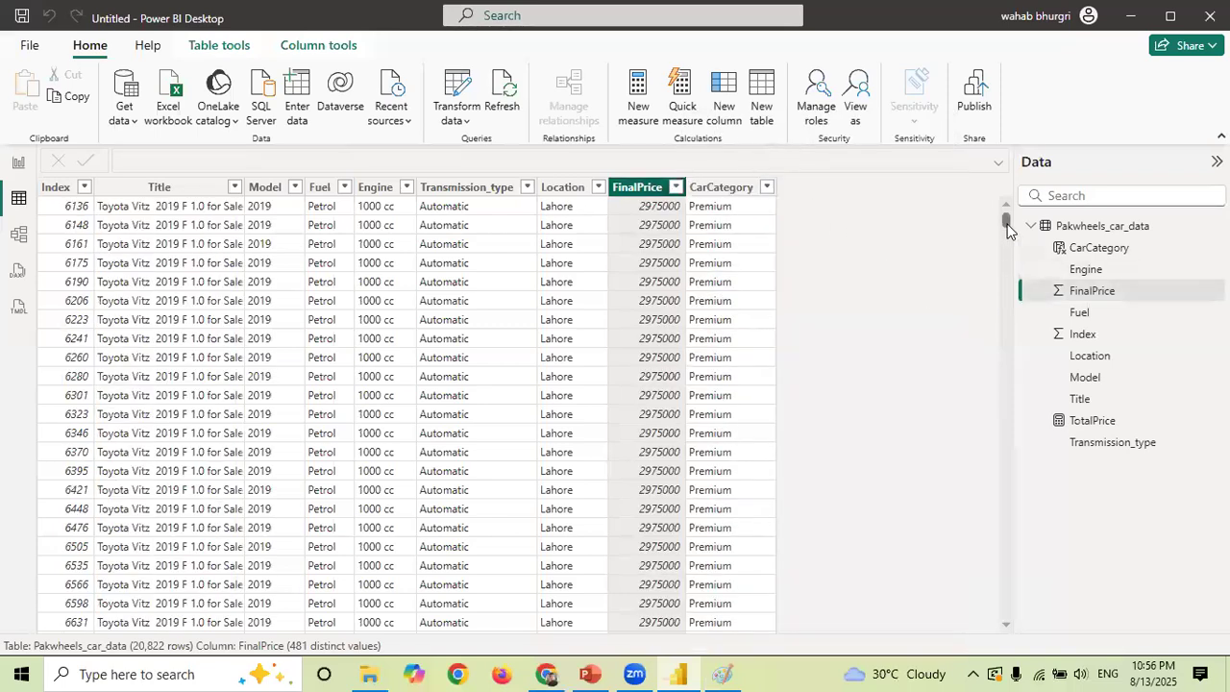
pyautogui.moveTo(1006, 214); pyautogui.dragTo(1005, 276)
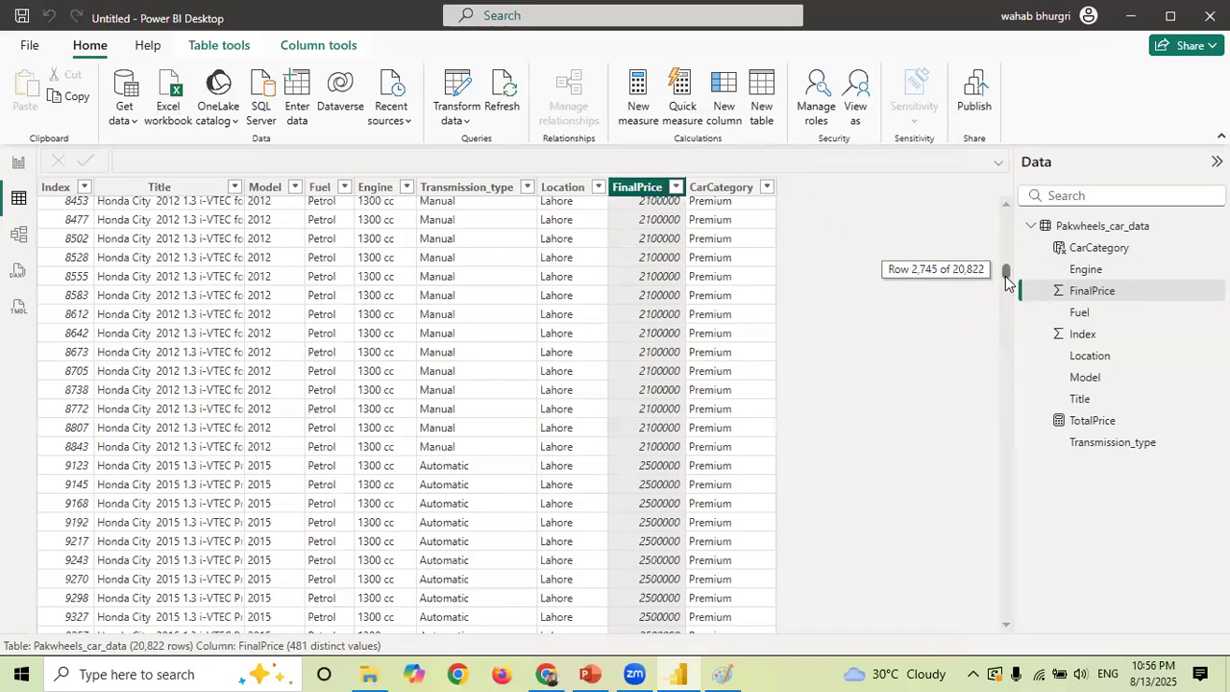
pyautogui.moveTo(999, 395); pyautogui.dragTo(992, 188)
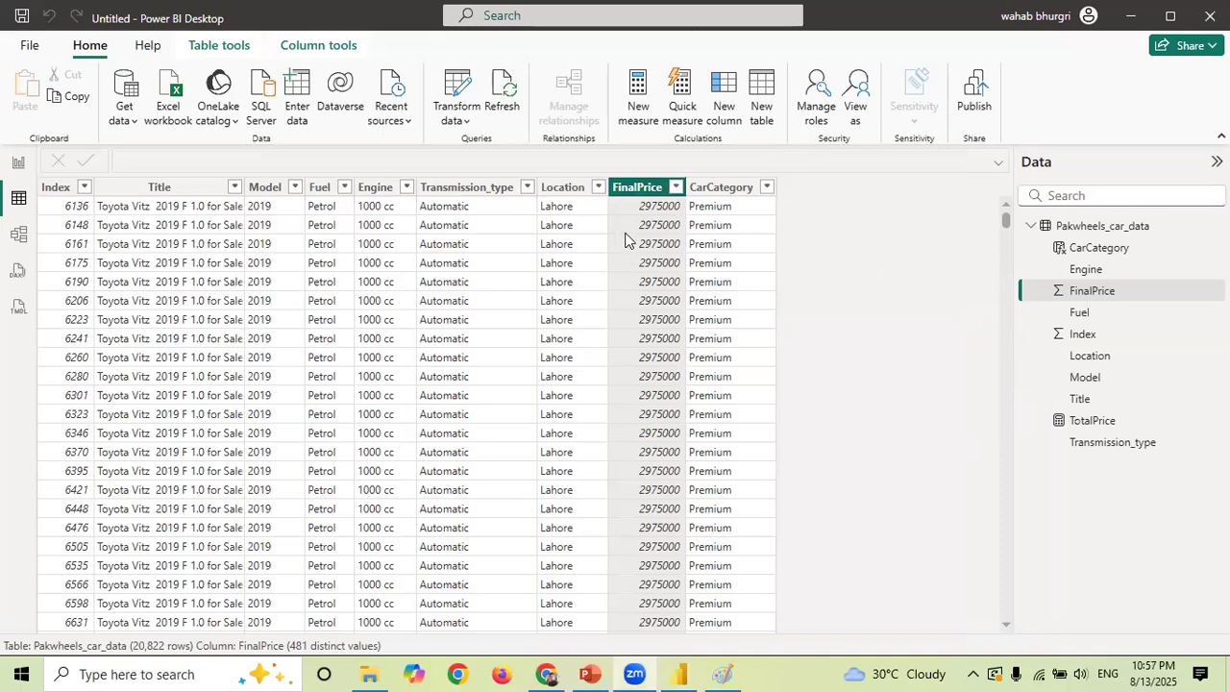
pyautogui.click(652, 208)
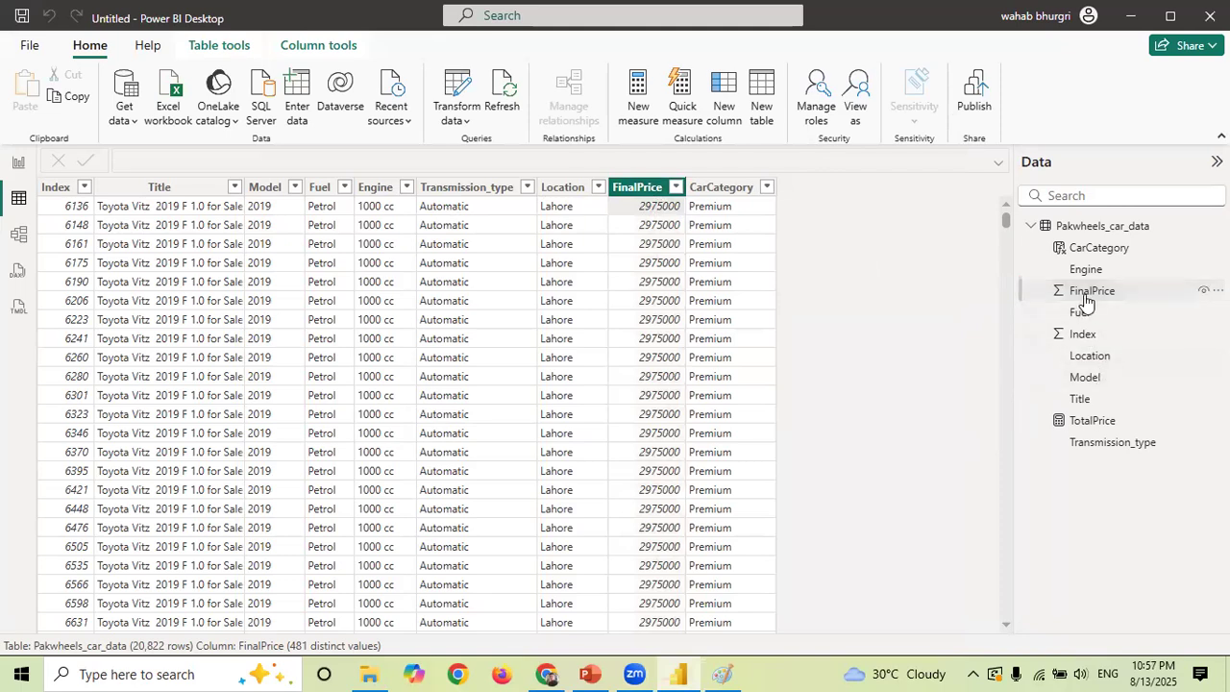
# - Set the FinalPrice threshold in the CarCategory formula to 10000000 and commit it
pyautogui.click(1089, 253)
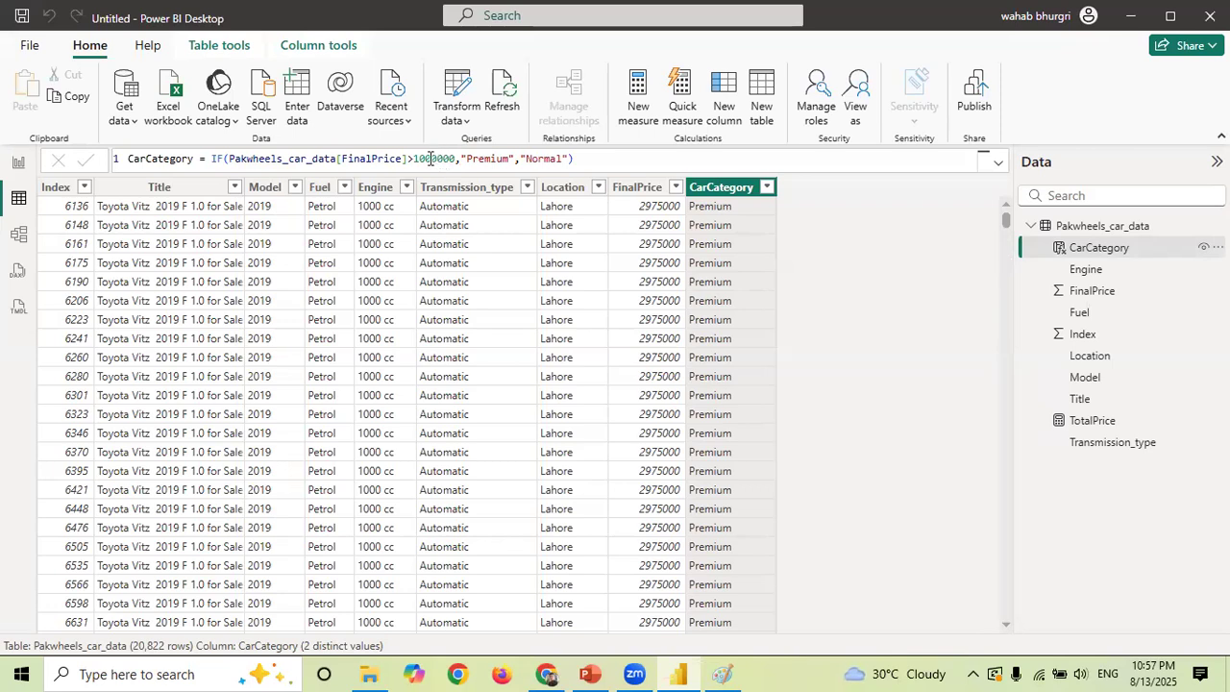
pyautogui.moveTo(415, 158); pyautogui.dragTo(455, 161)
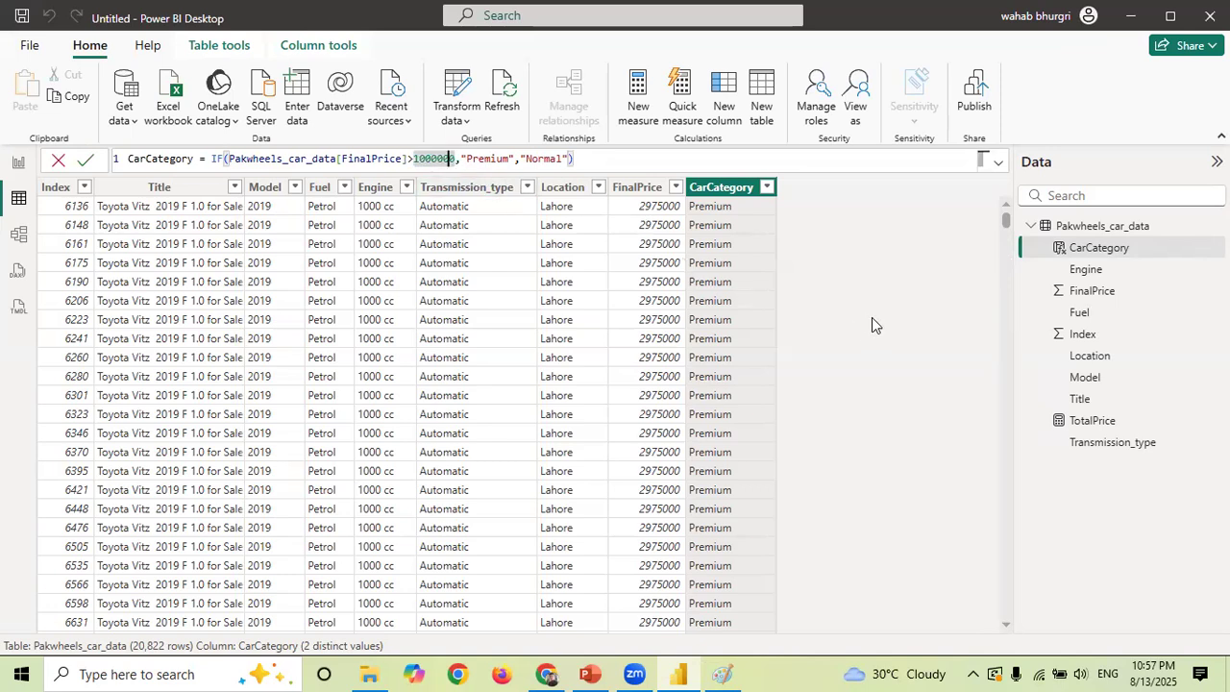
pyautogui.write('0')
pyautogui.press('Return')
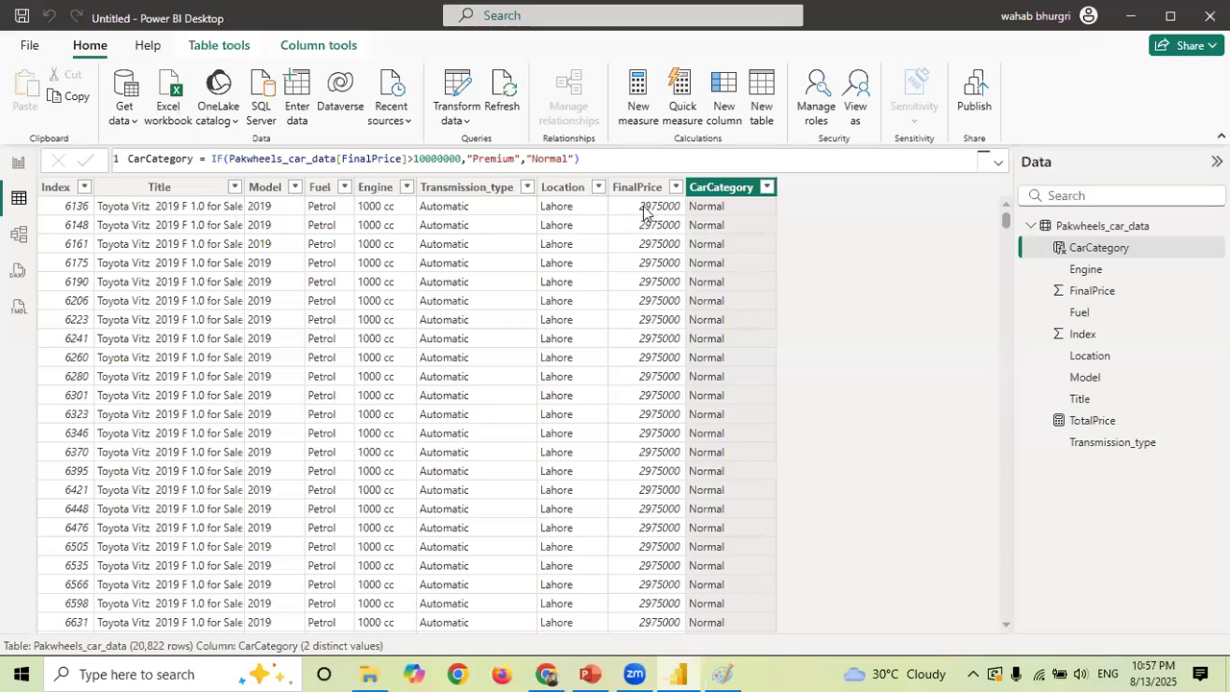
# - Compare the CarCategory values with the FinalPrice values down the table and review the IF formula
pyautogui.click(645, 213)
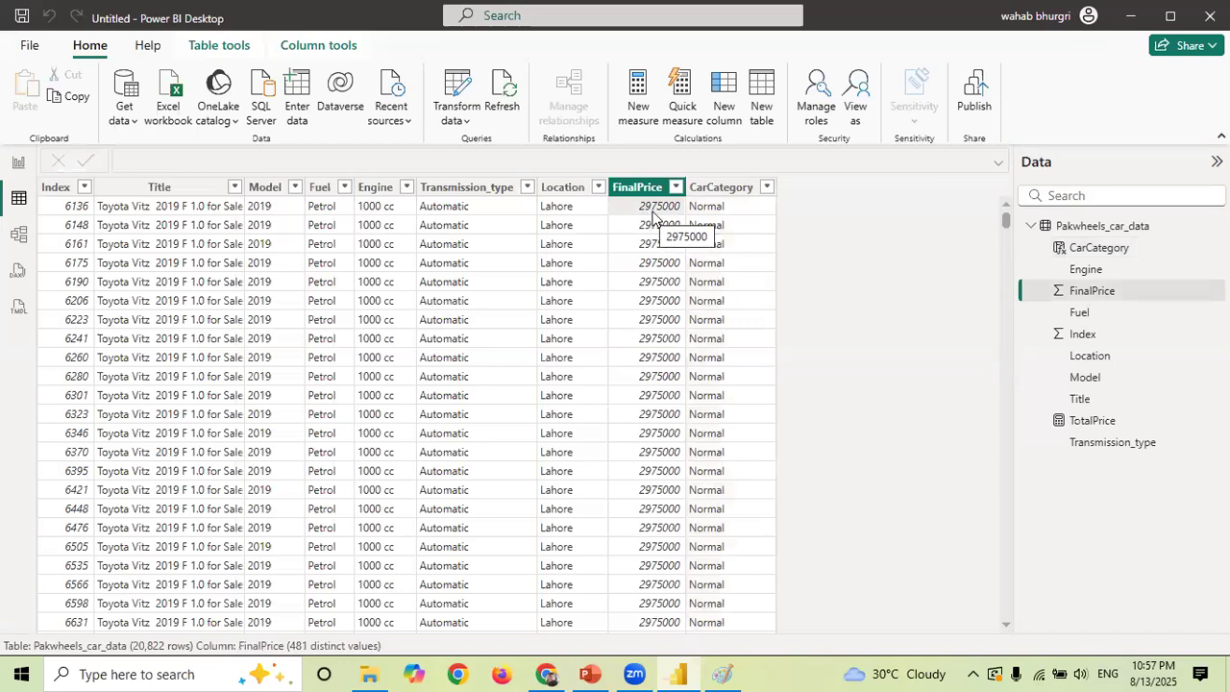
pyautogui.click(716, 212)
pyautogui.moveTo(1010, 232); pyautogui.dragTo(1000, 307)
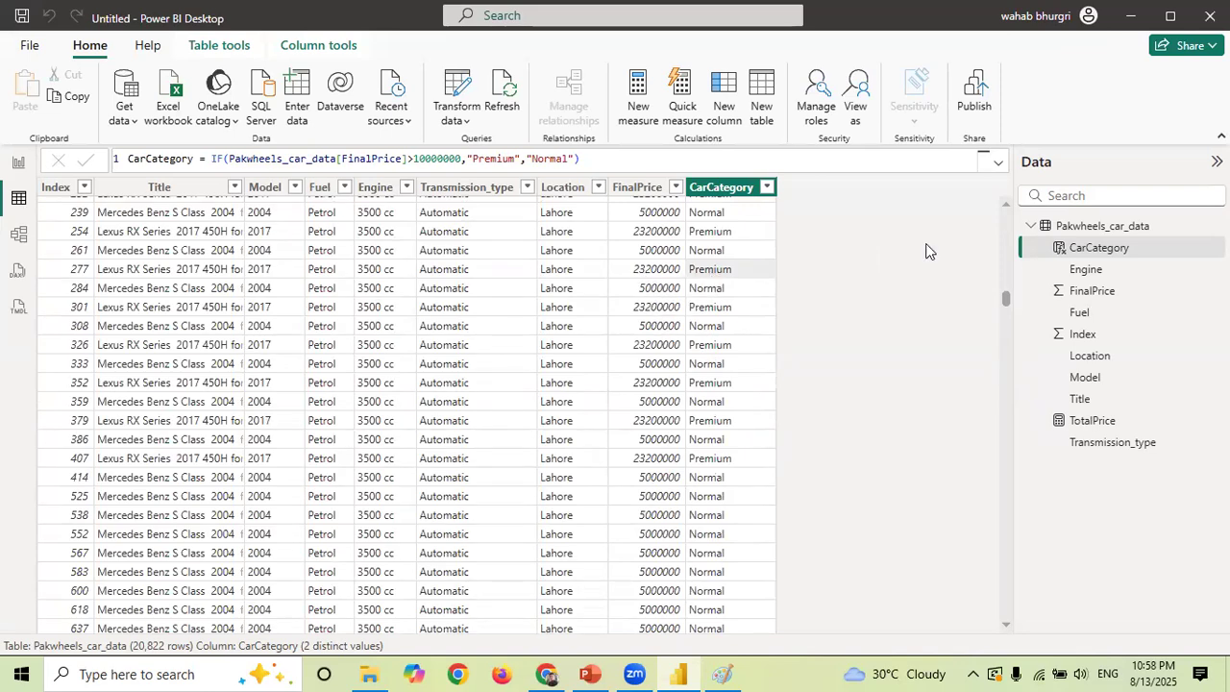
pyautogui.moveTo(1005, 300); pyautogui.dragTo(1007, 210)
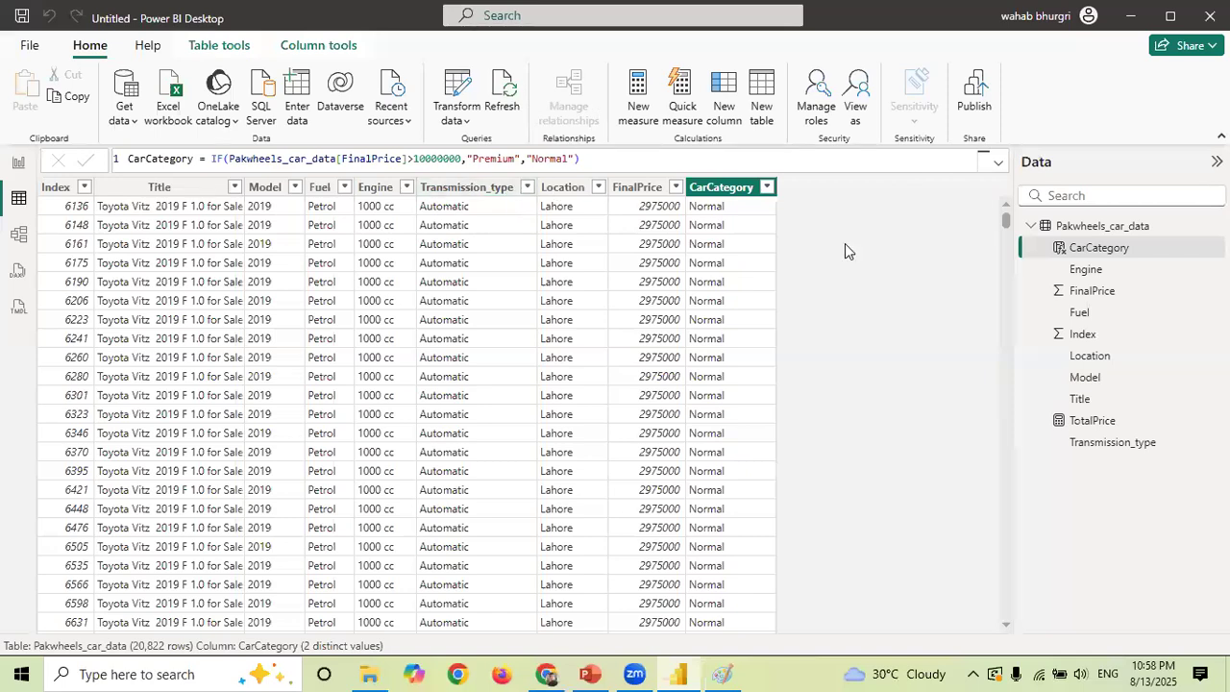
pyautogui.moveTo(606, 159); pyautogui.dragTo(128, 160)
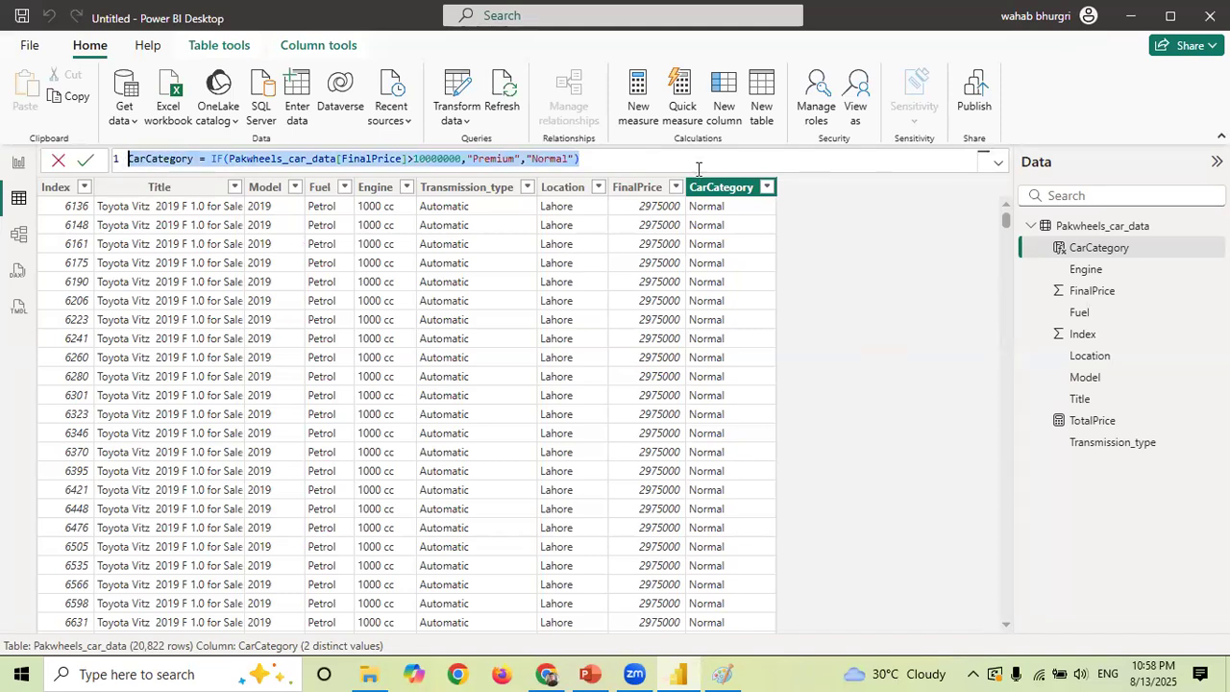
pyautogui.doubleClick(495, 159)
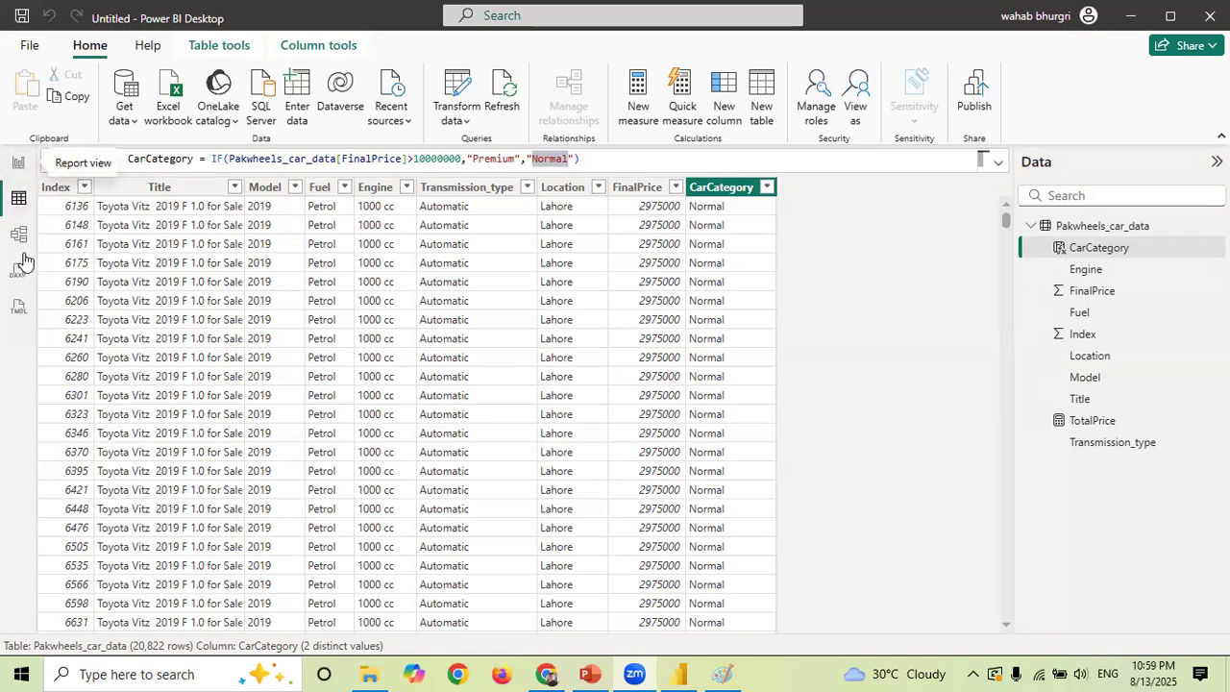
# - Delete the TotalPrice card from the report page and collapse the Filters and Visualizations panes
pyautogui.click(19, 165)
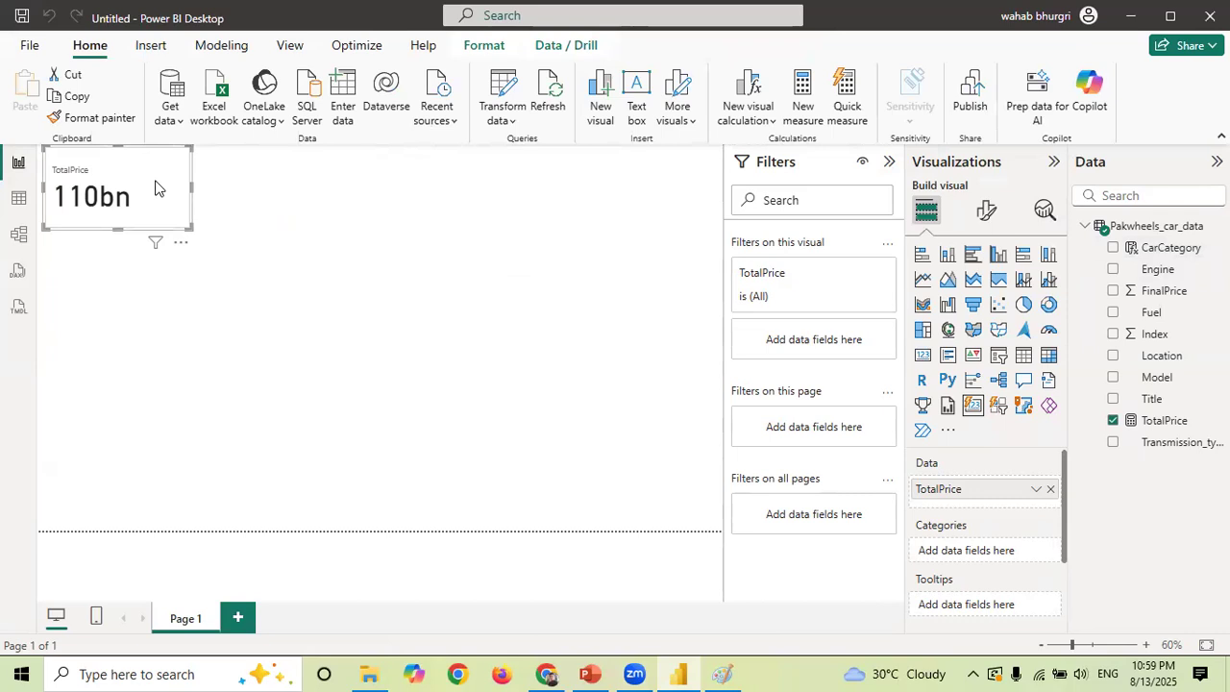
pyautogui.press('Delete')
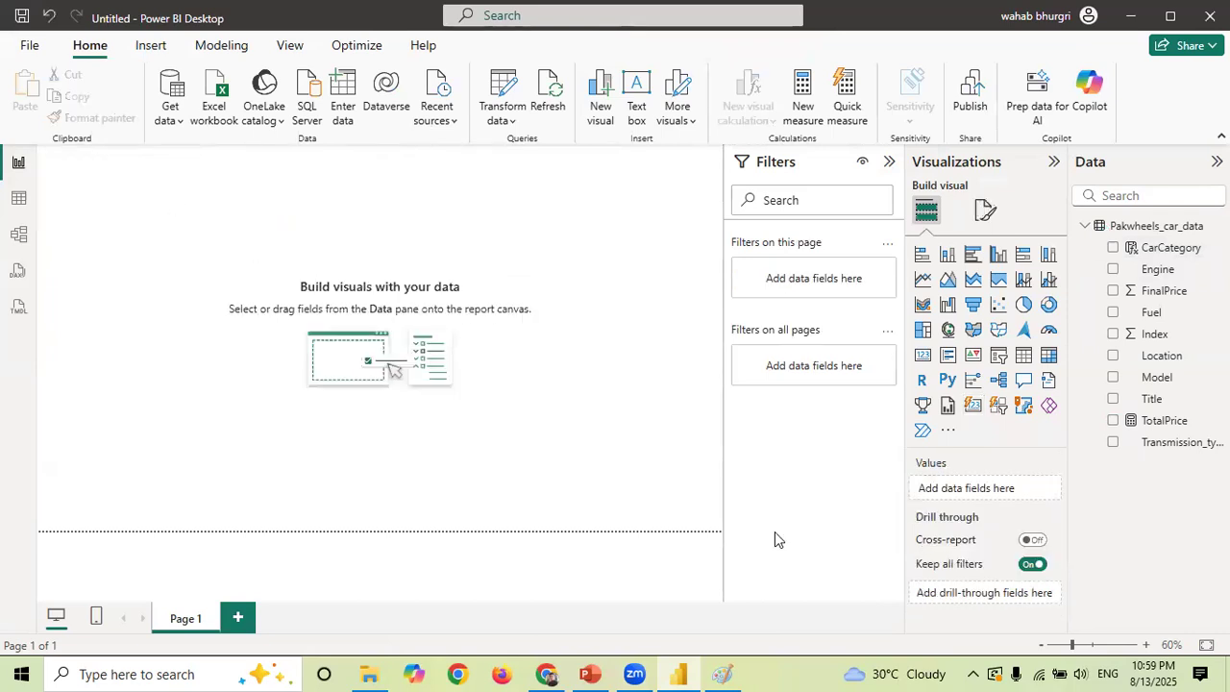
pyautogui.click(889, 161)
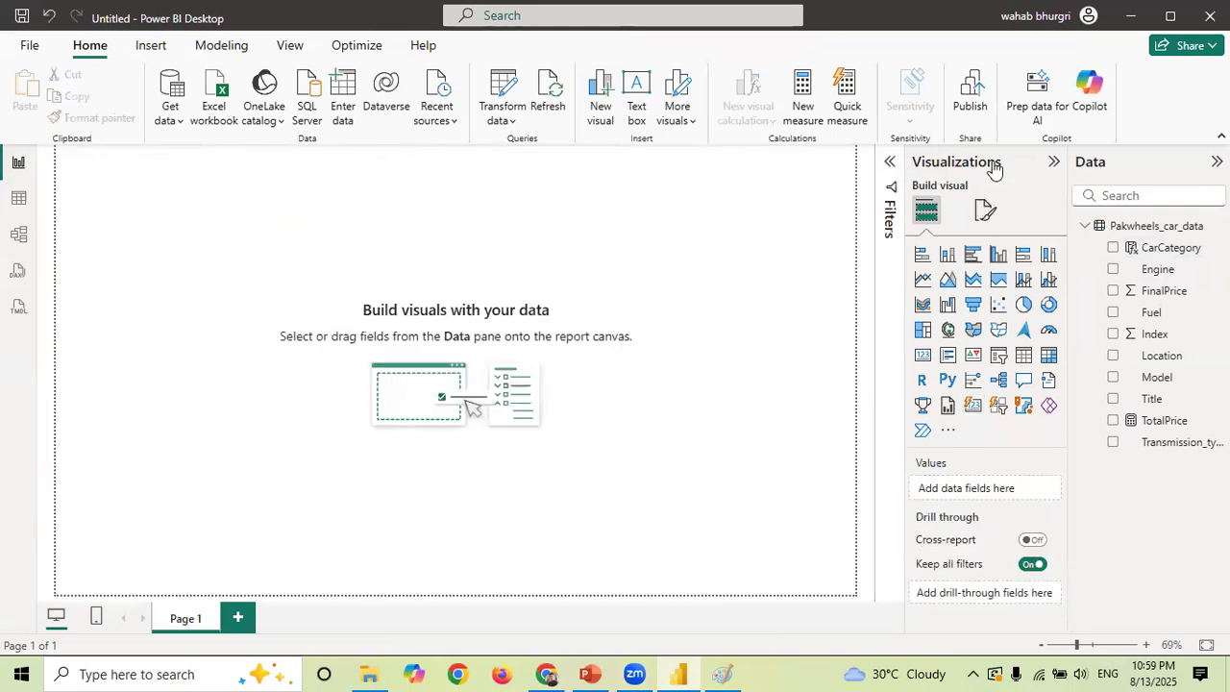
pyautogui.click(1053, 164)
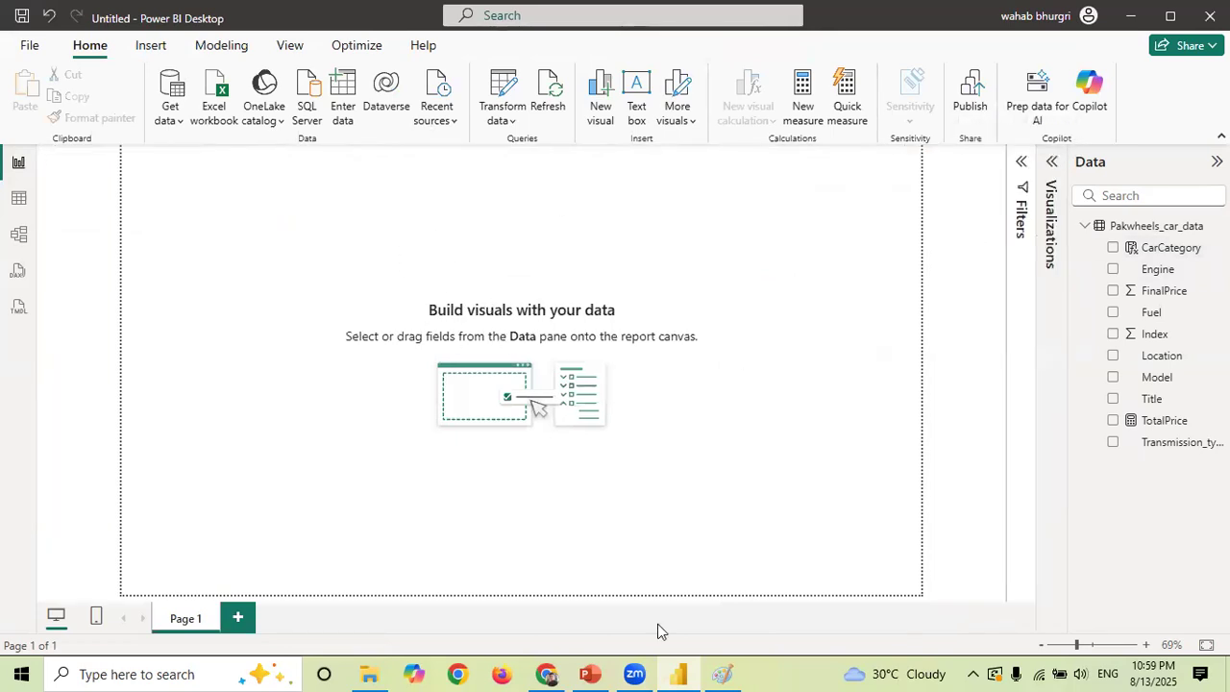
# - Consult the sample dashboard slide in PowerPoint, return to Power BI and insert the car_back picture from the PakWheels folder on the report page
pyautogui.click(594, 670)
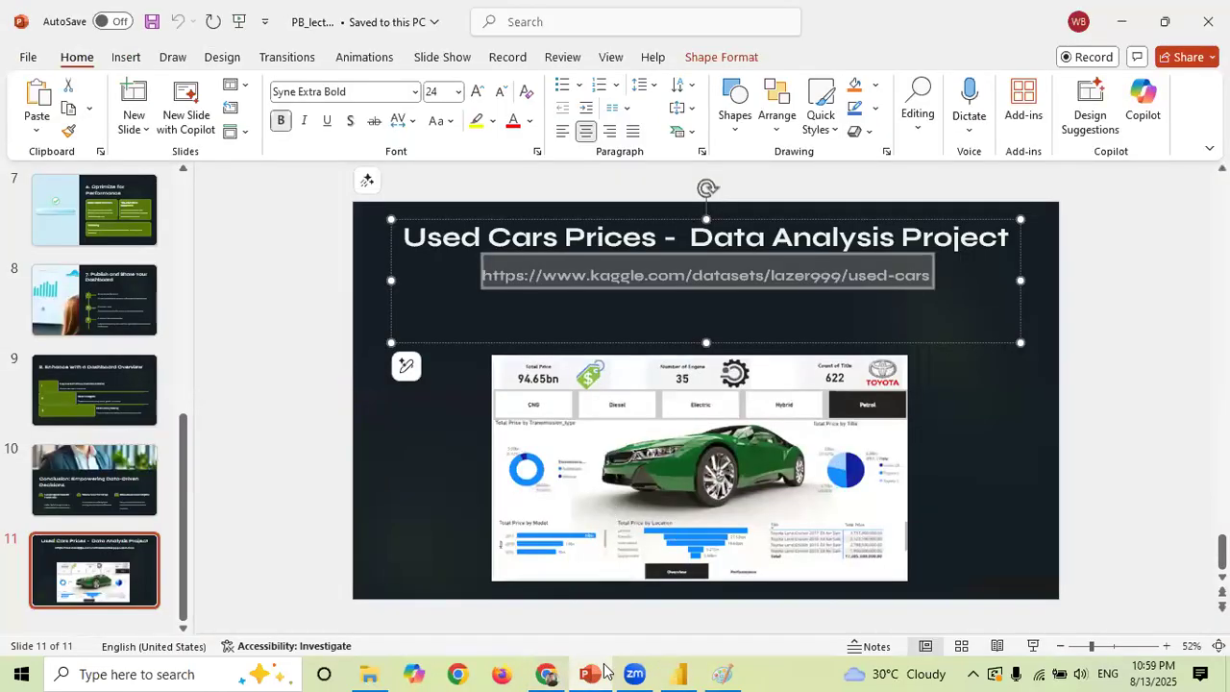
pyautogui.click(677, 672)
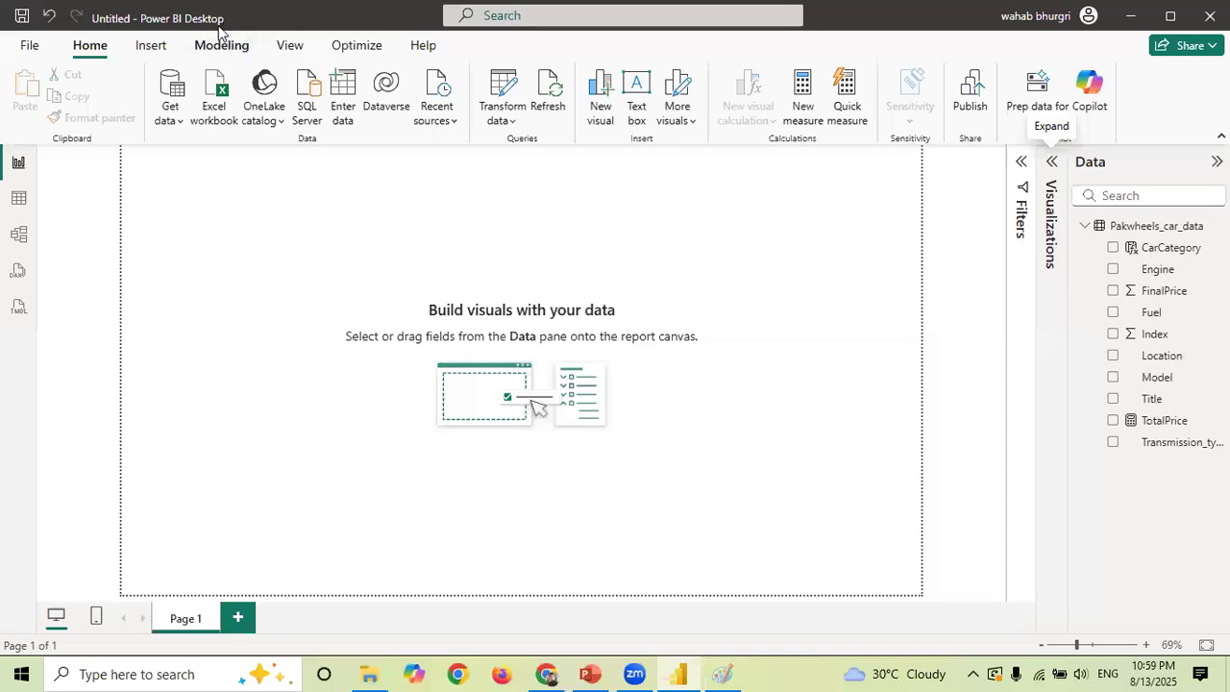
pyautogui.click(157, 48)
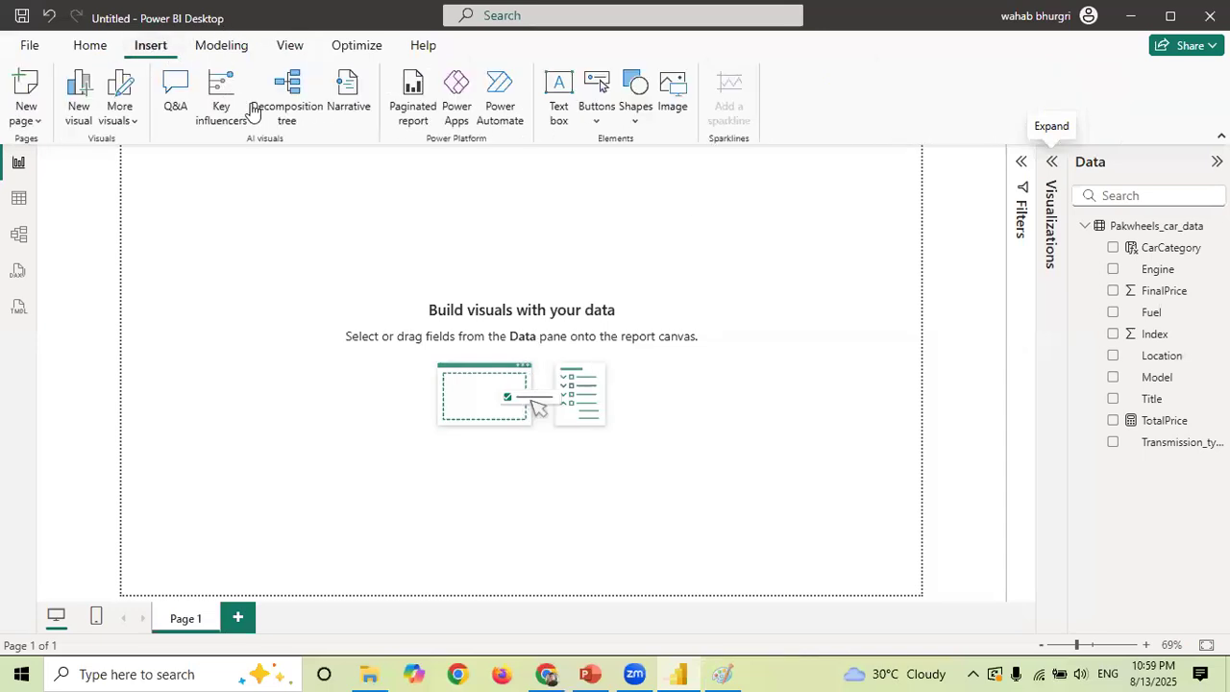
pyautogui.click(673, 91)
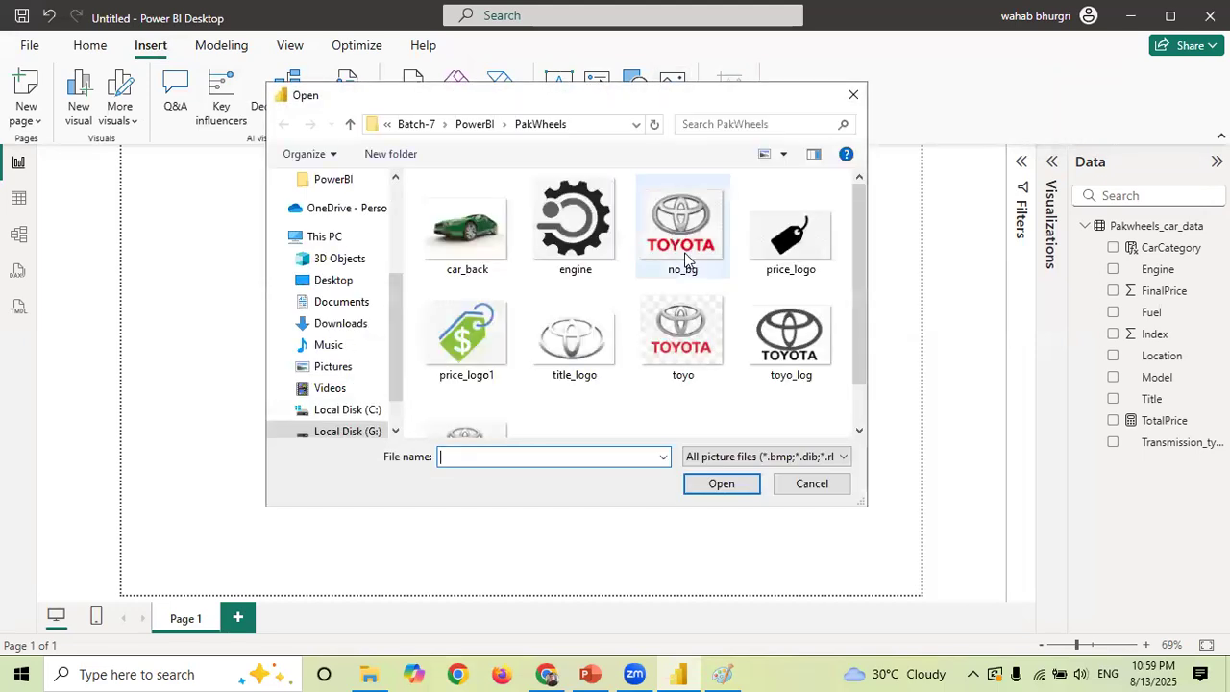
pyautogui.moveTo(857, 259); pyautogui.dragTo(865, 219)
pyautogui.click(447, 231)
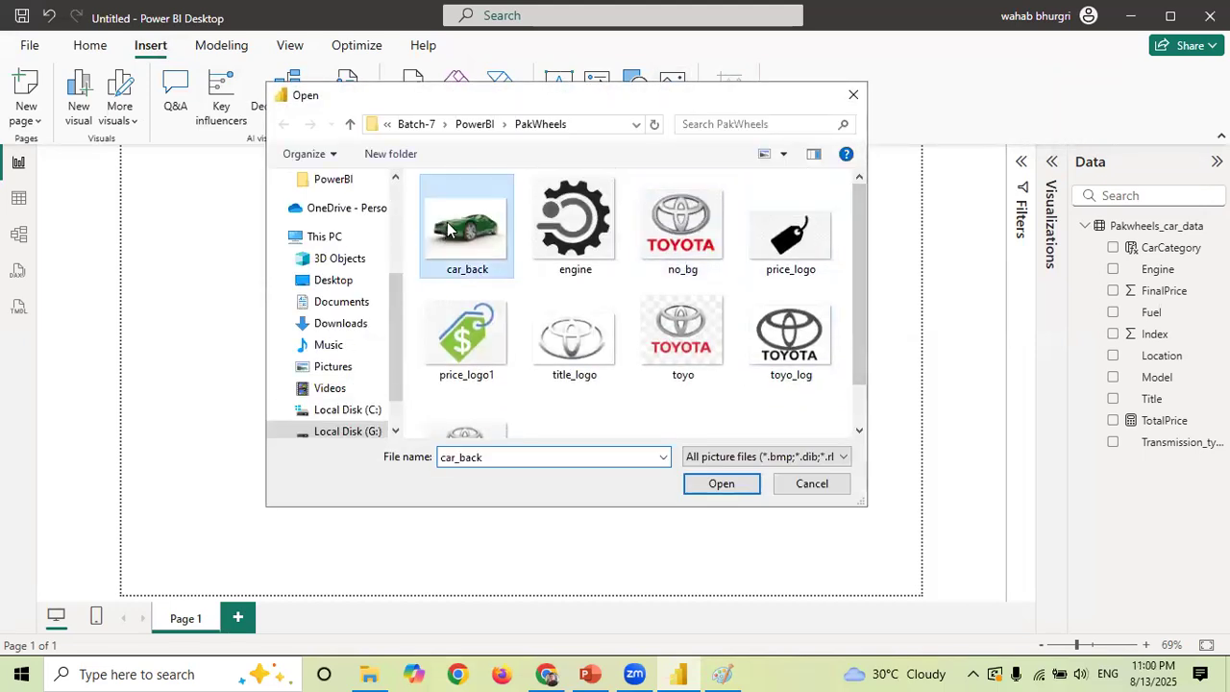
pyautogui.click(716, 488)
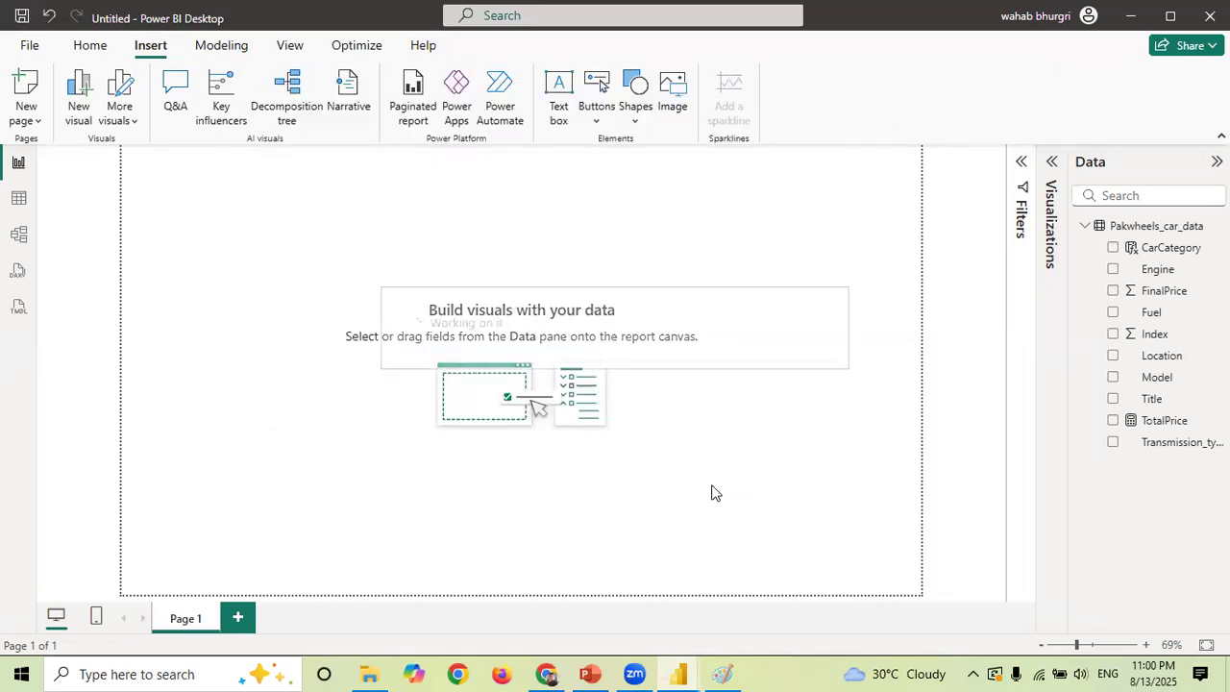
# - Move the car image to the middle of the report page and enlarge it
pyautogui.moveTo(193, 237); pyautogui.dragTo(527, 353)
pyautogui.moveTo(634, 434); pyautogui.dragTo(779, 577)
pyautogui.moveTo(659, 490); pyautogui.dragTo(612, 429)
pyautogui.click(712, 520)
pyautogui.click(705, 357)
pyautogui.moveTo(706, 356); pyautogui.dragTo(832, 364)
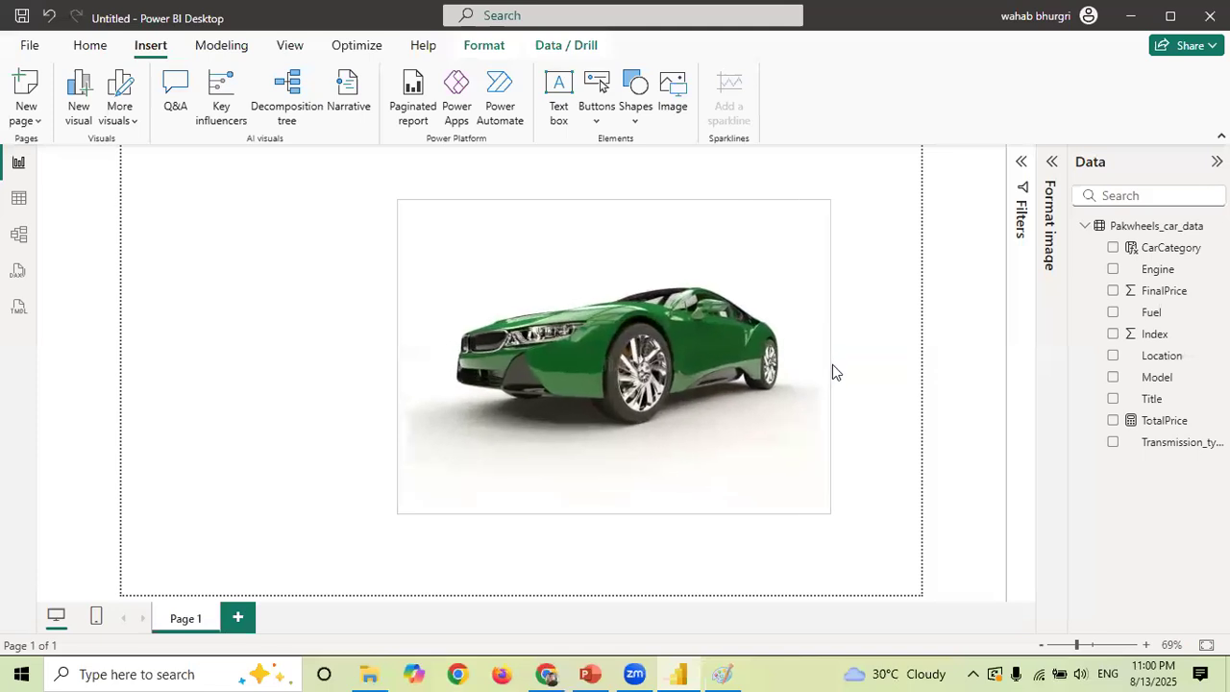
pyautogui.click(397, 361)
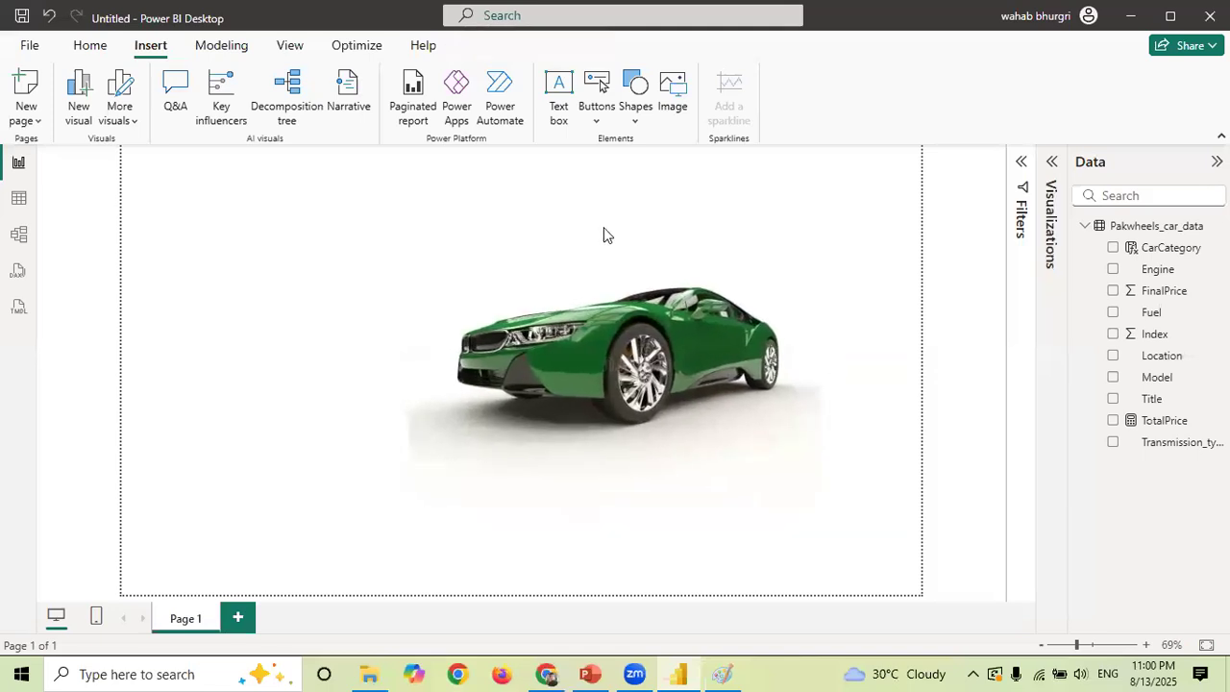
# - Reduce the car image's height from its upper edge and nudge it up and left near the page centre
pyautogui.click(611, 209)
pyautogui.moveTo(611, 209); pyautogui.dragTo(611, 298)
pyautogui.click(688, 283)
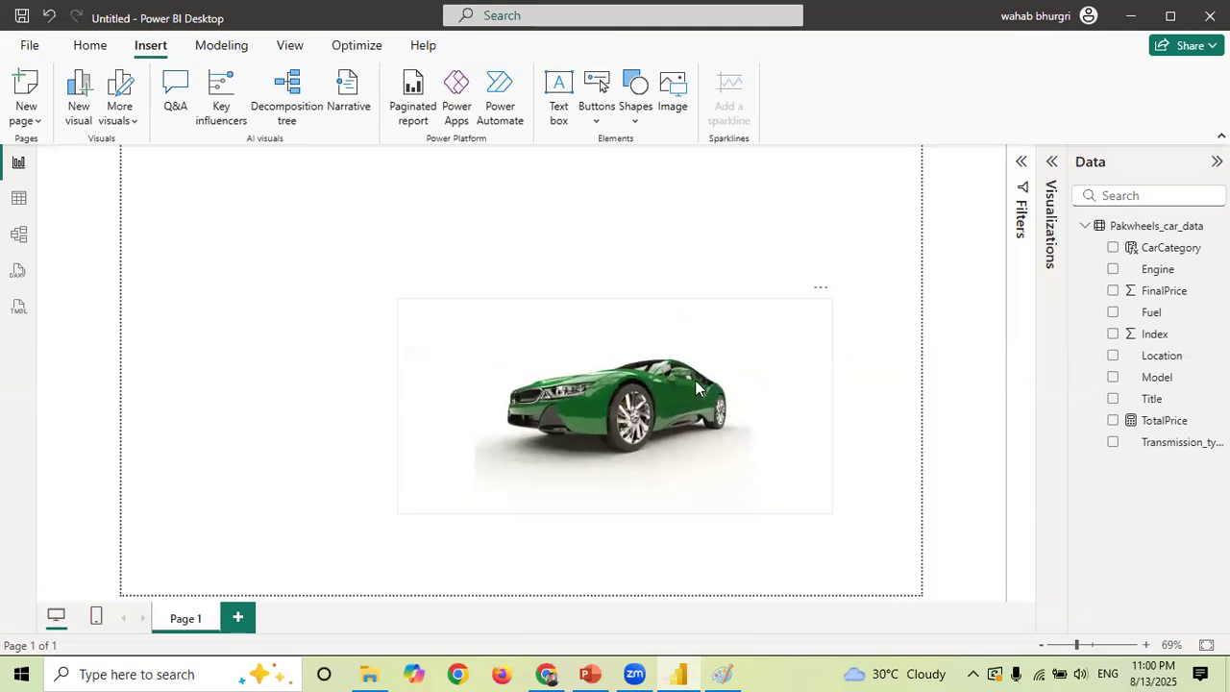
pyautogui.moveTo(696, 381); pyautogui.dragTo(671, 361)
pyautogui.click(805, 195)
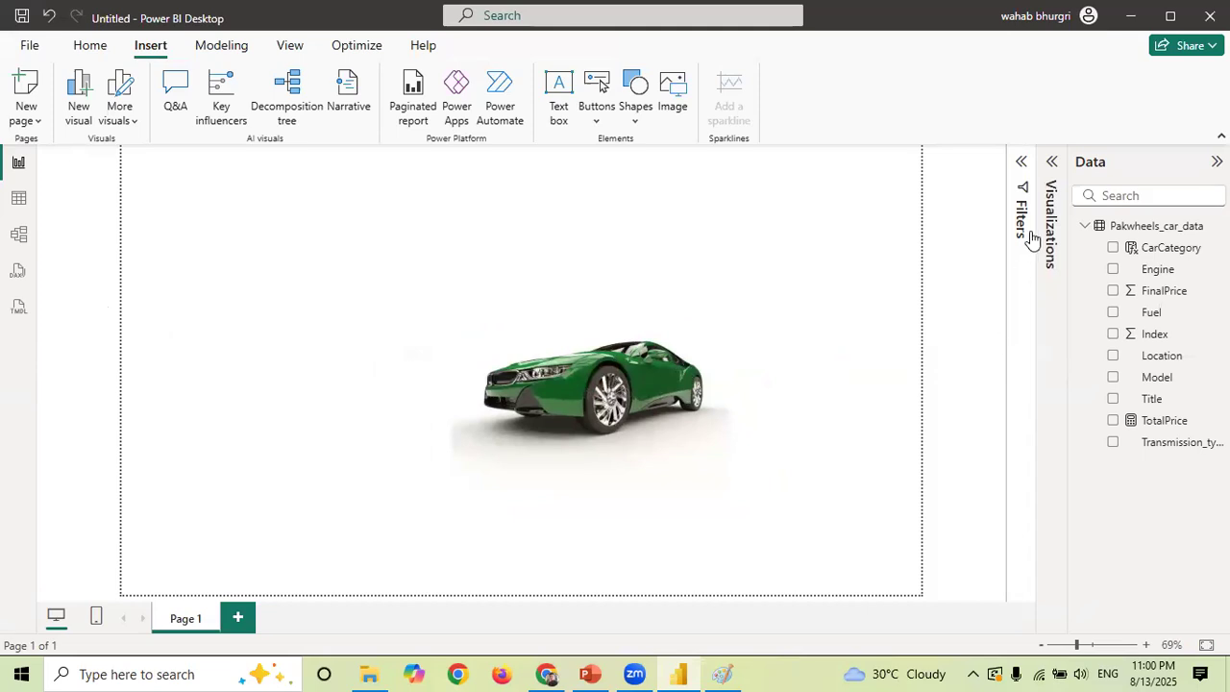
# - Add a shortened new-card visual showing TotalPrice near the page's upper-left corner and open its formatting options
pyautogui.click(1052, 165)
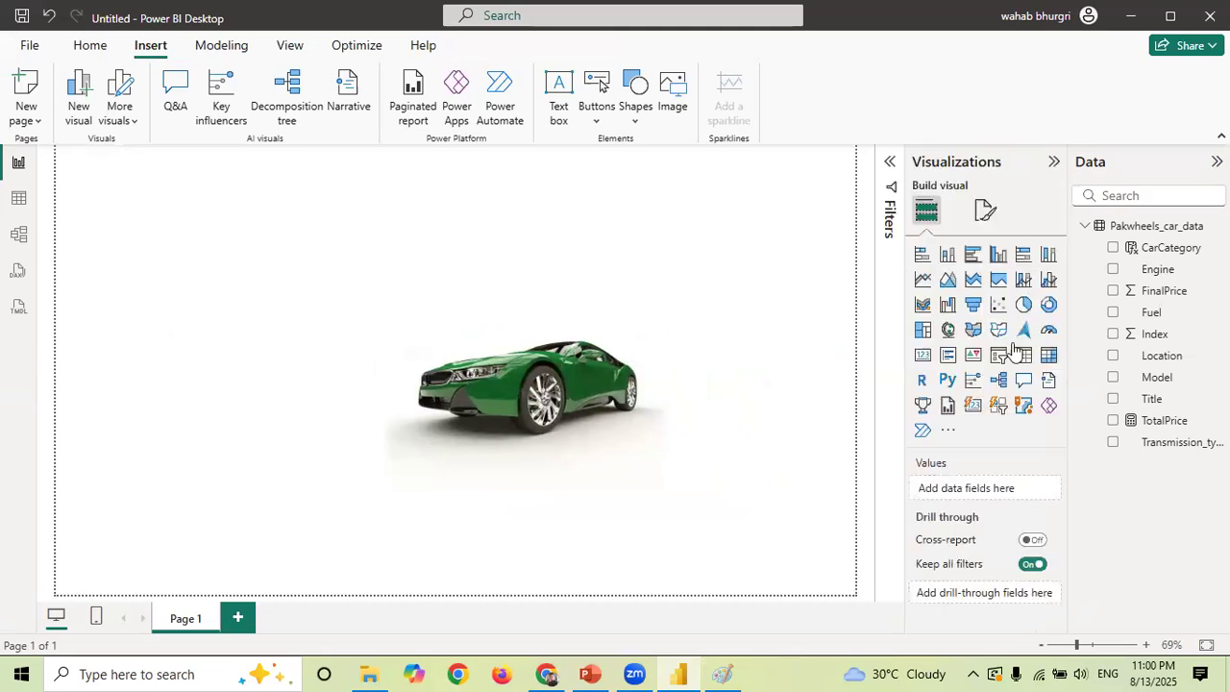
pyautogui.click(974, 405)
pyautogui.moveTo(241, 237); pyautogui.dragTo(188, 198)
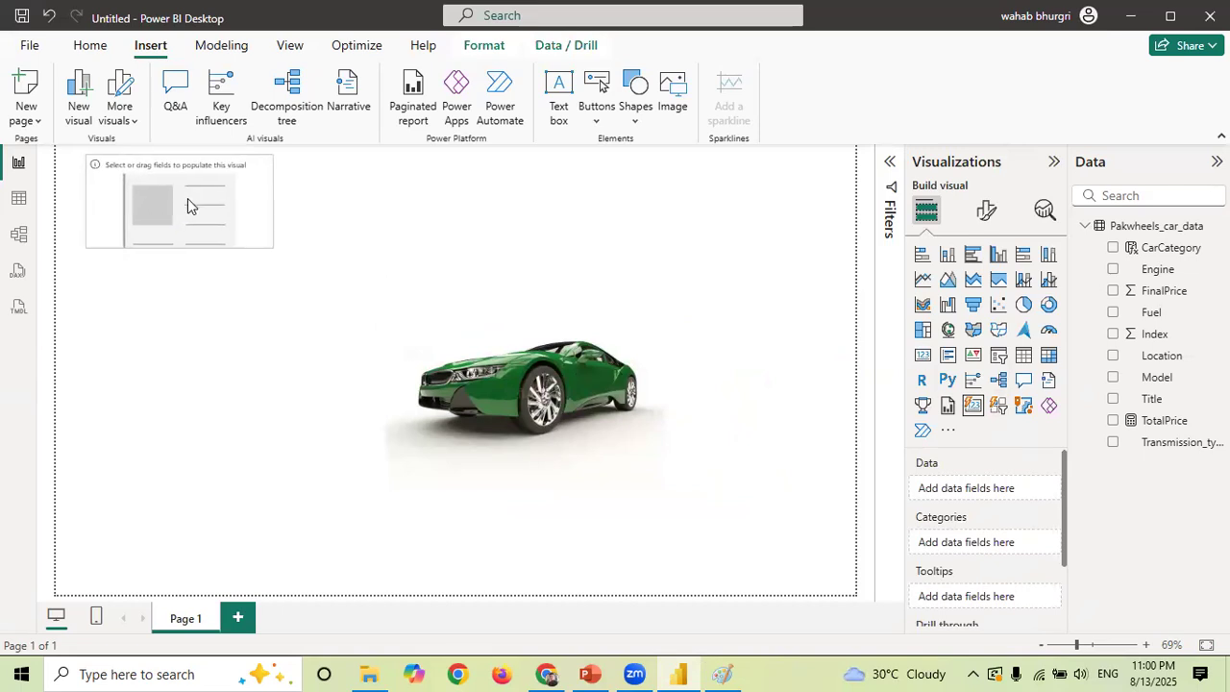
pyautogui.click(1113, 422)
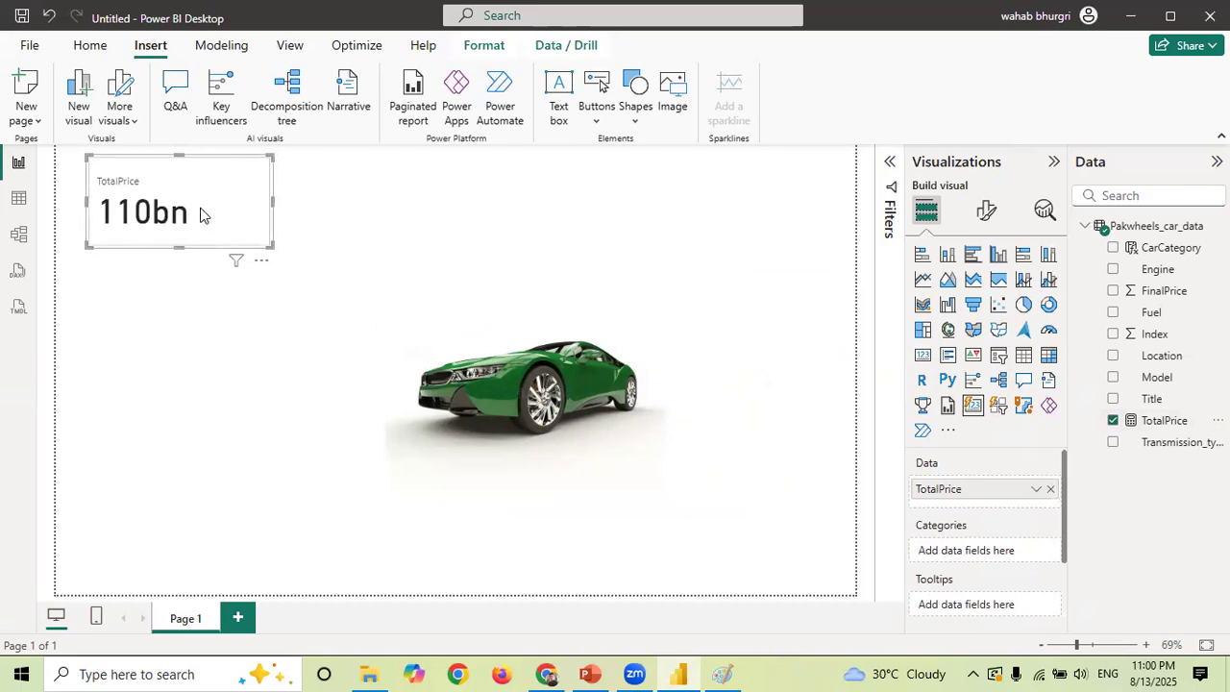
pyautogui.moveTo(178, 242); pyautogui.dragTo(184, 230)
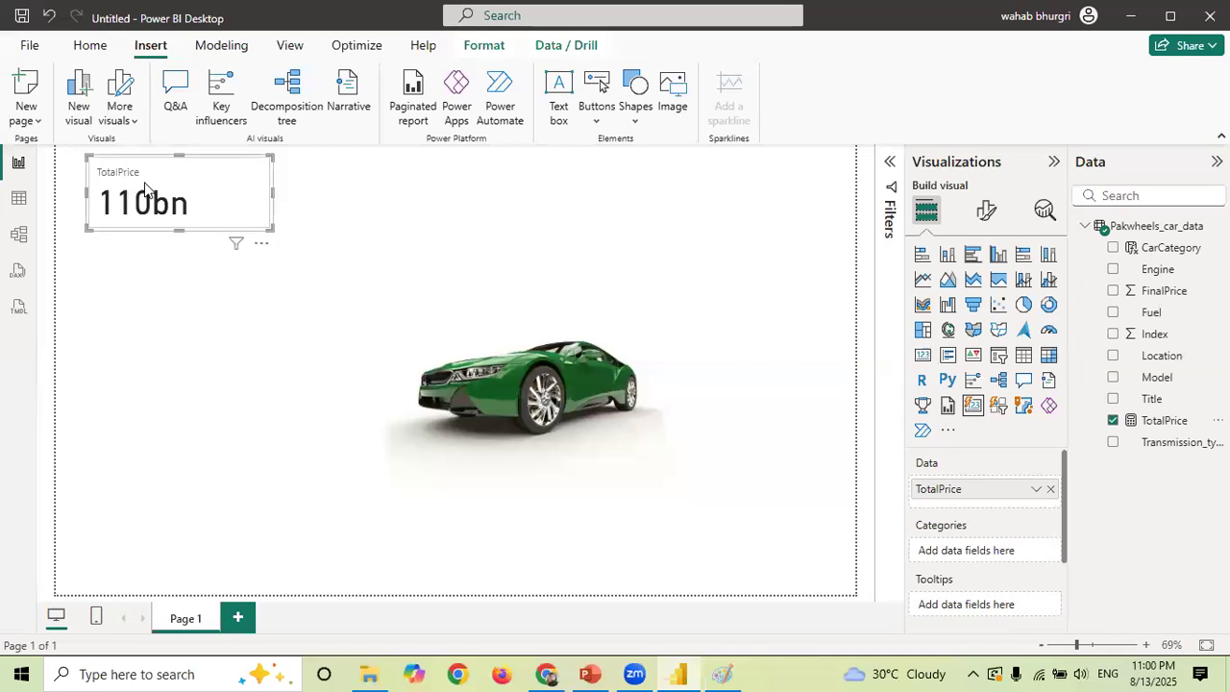
pyautogui.click(986, 211)
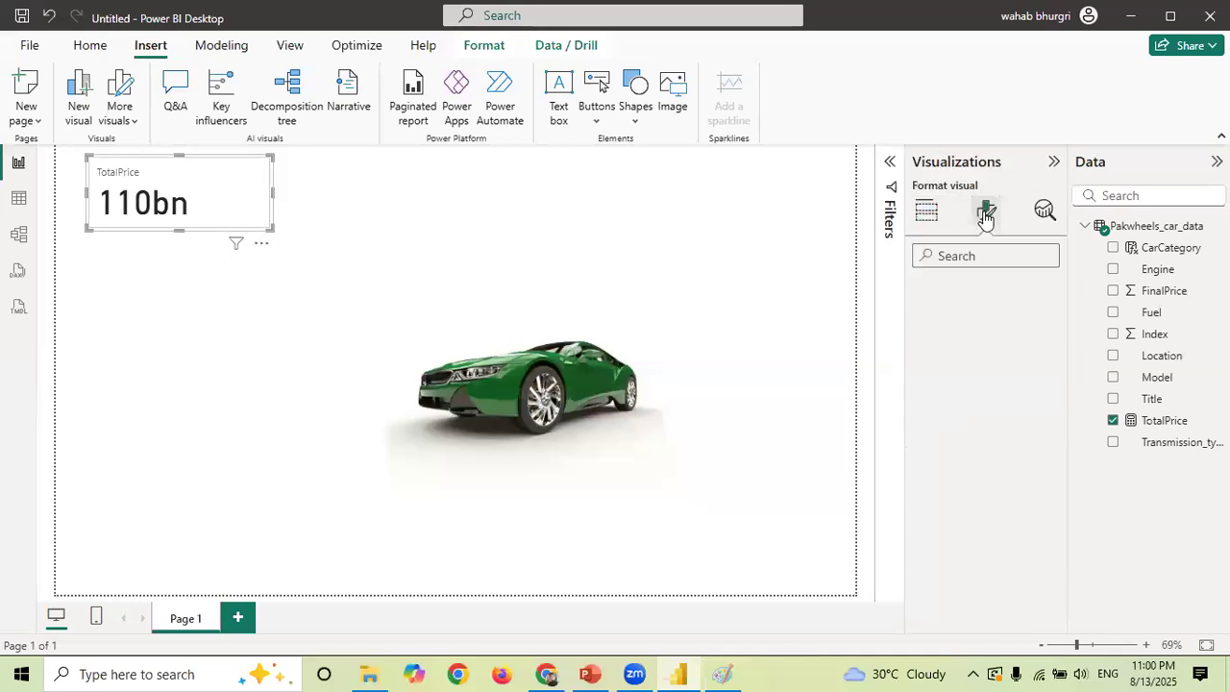
pyautogui.click(987, 298)
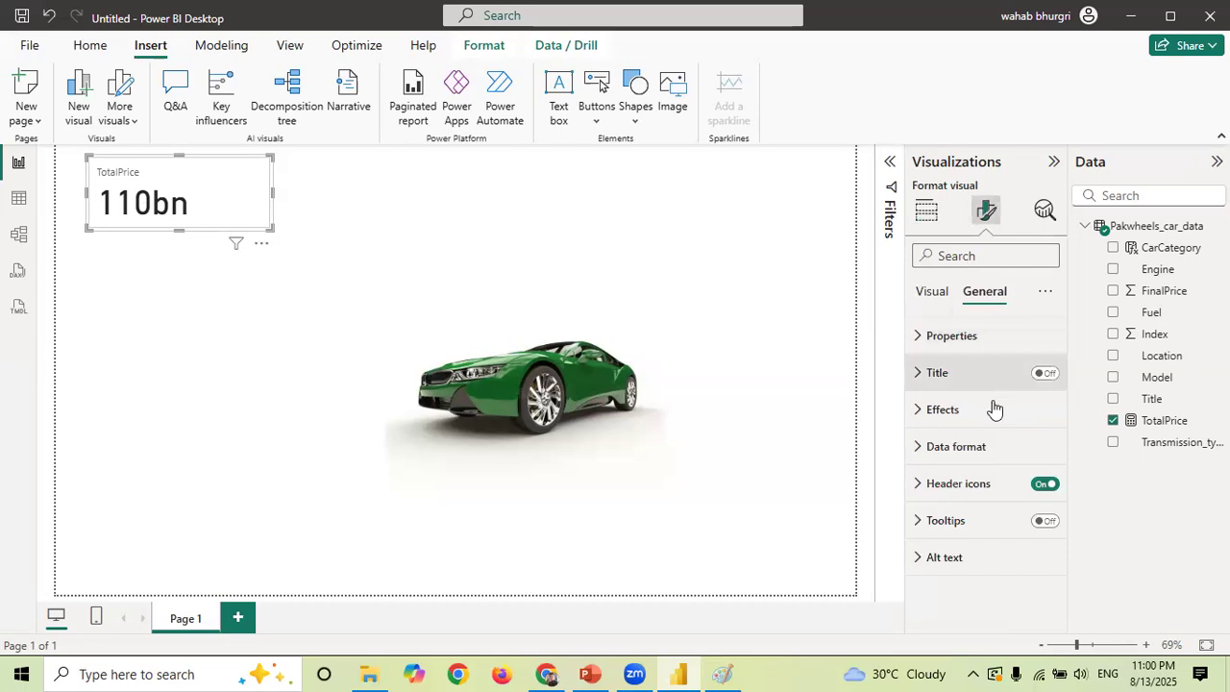
pyautogui.click(1047, 377)
pyautogui.click(1052, 380)
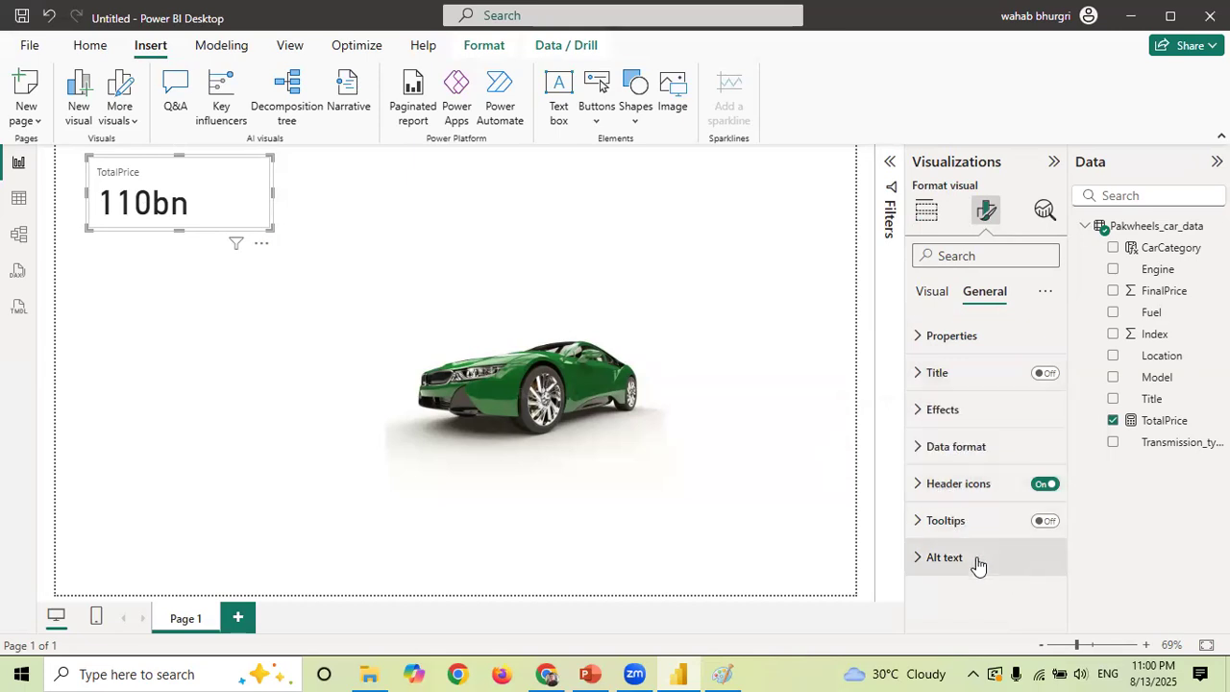
pyautogui.click(919, 492)
pyautogui.click(921, 488)
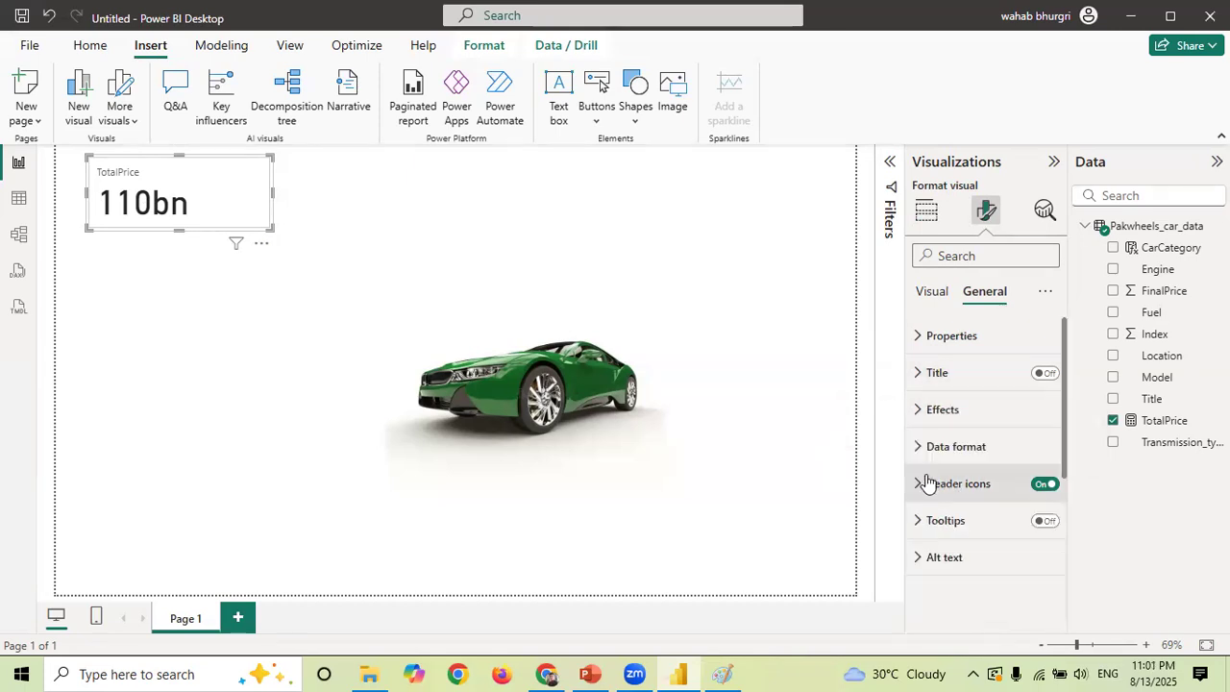
# - Make the callout value of the TotalPrice card bold and centre it horizontally
pyautogui.click(932, 292)
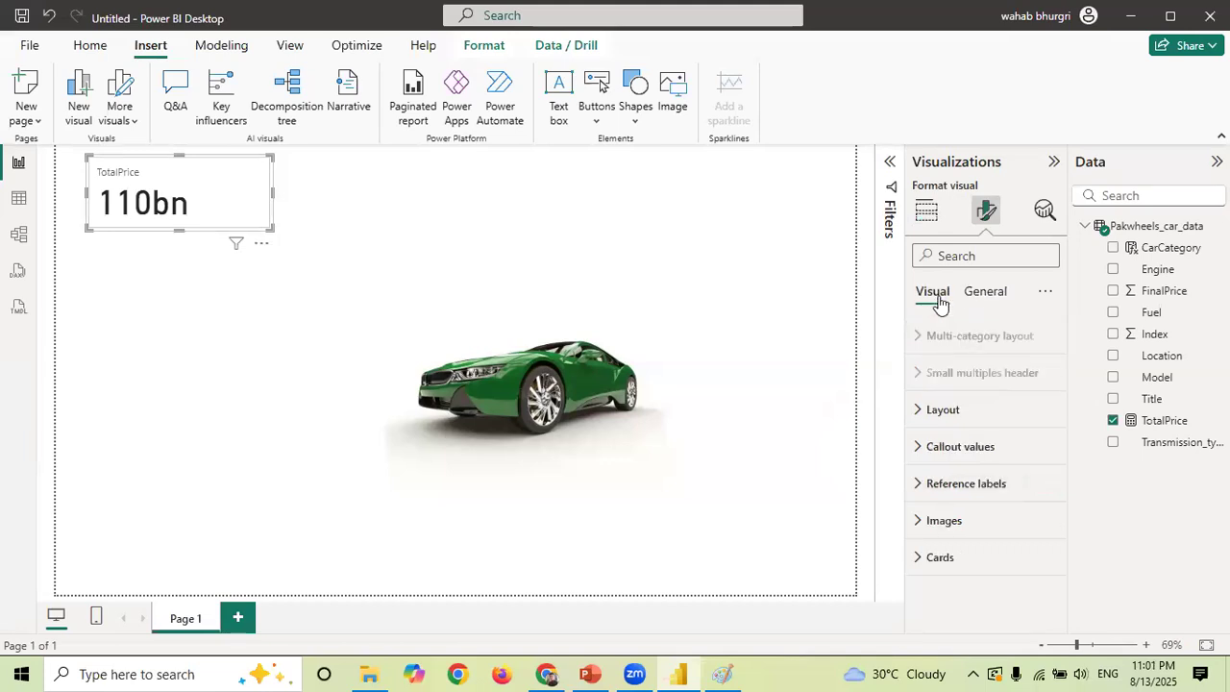
pyautogui.click(928, 447)
pyautogui.moveTo(1065, 434); pyautogui.dragTo(1069, 449)
pyautogui.scroll(-5, 1067, 466)
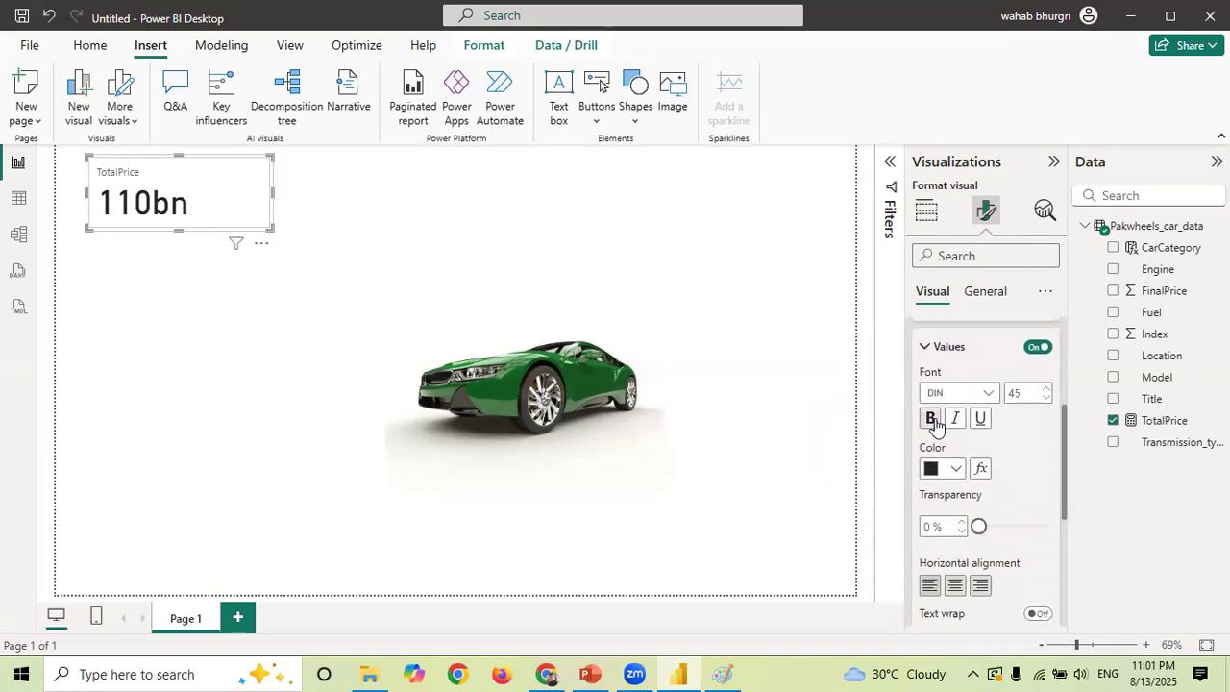
pyautogui.click(933, 423)
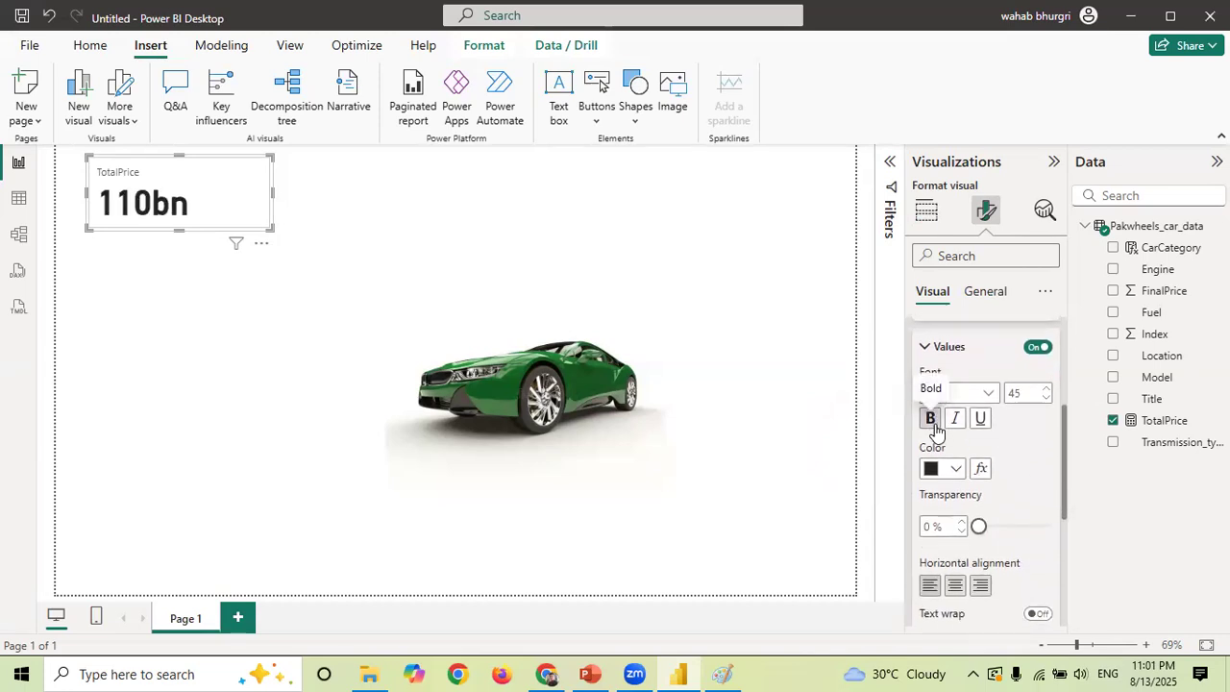
pyautogui.click(949, 592)
# - Set the TotalPrice card label's font size to 17 and make it bold
pyautogui.moveTo(1065, 471); pyautogui.dragTo(1066, 523)
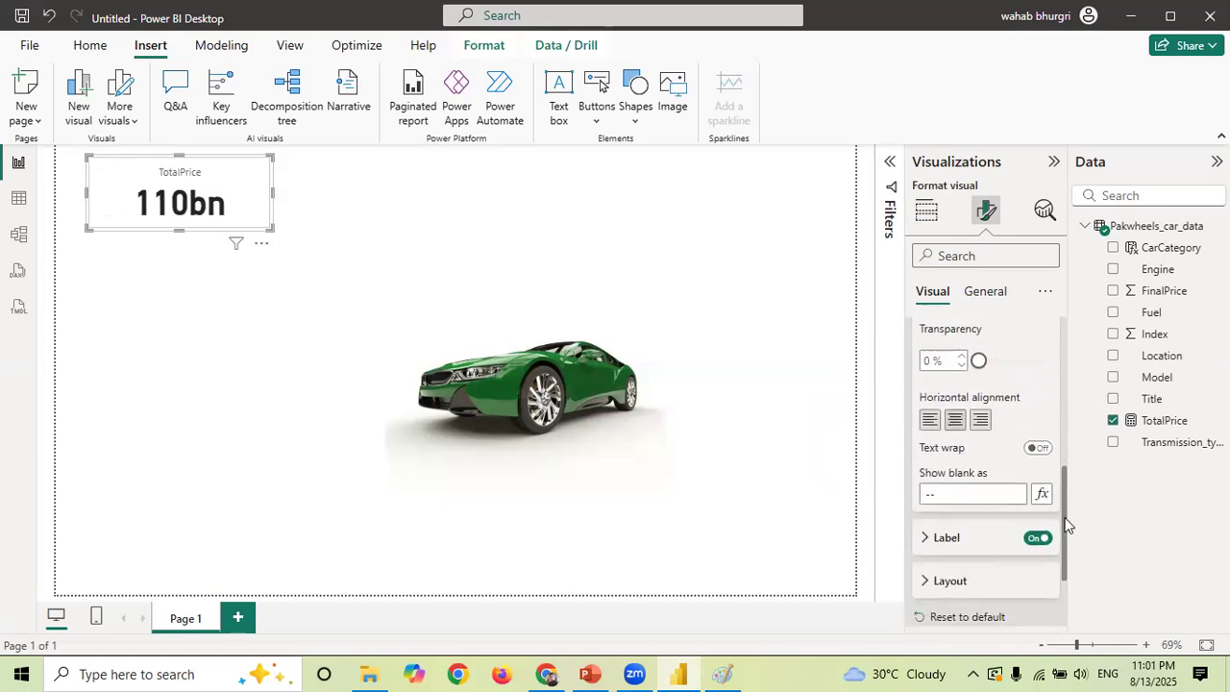
pyautogui.click(960, 536)
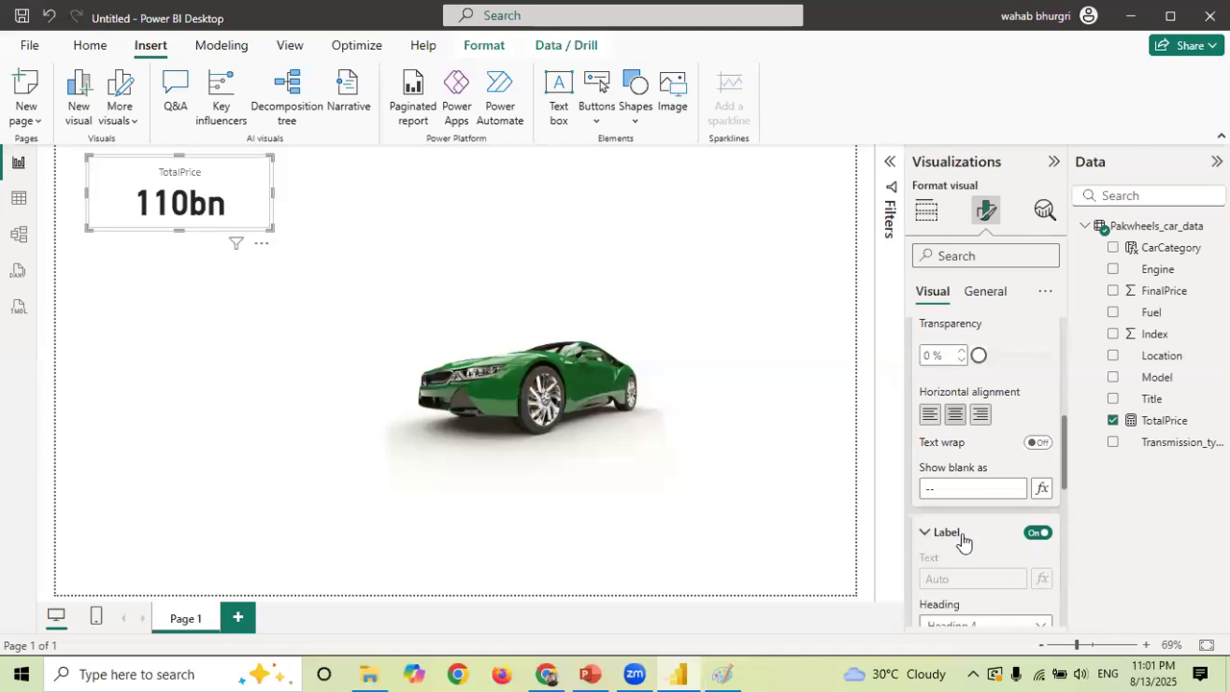
pyautogui.moveTo(1068, 467); pyautogui.dragTo(1069, 526)
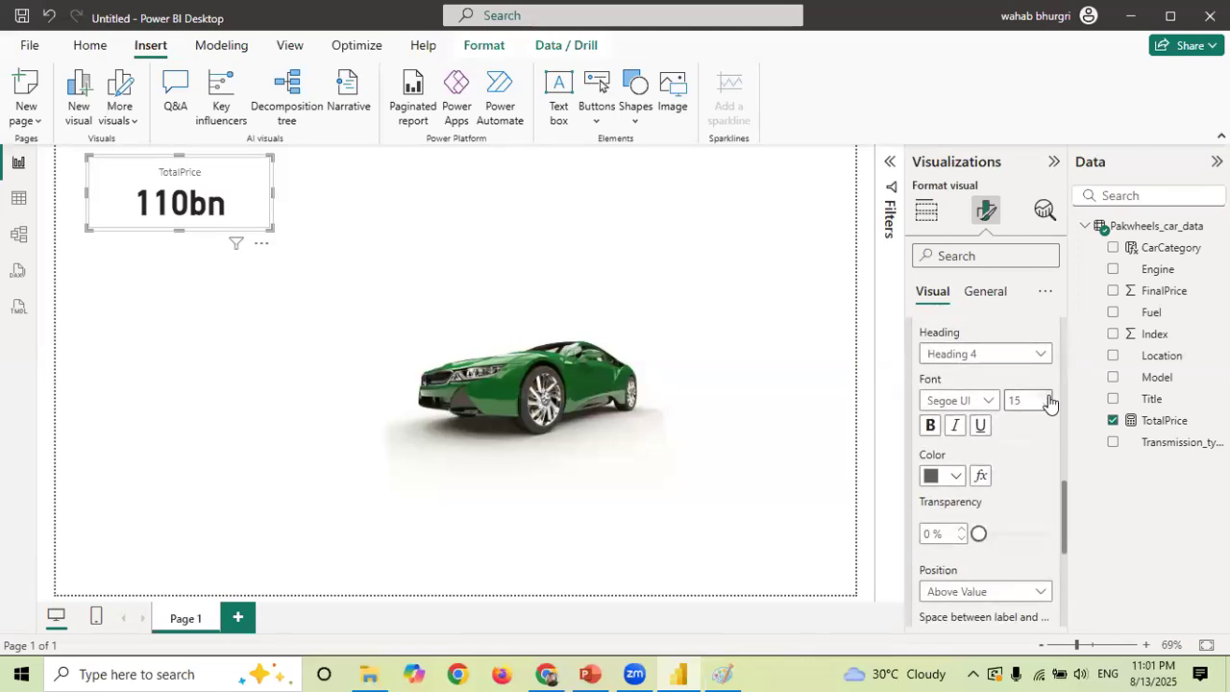
pyautogui.click(1049, 396)
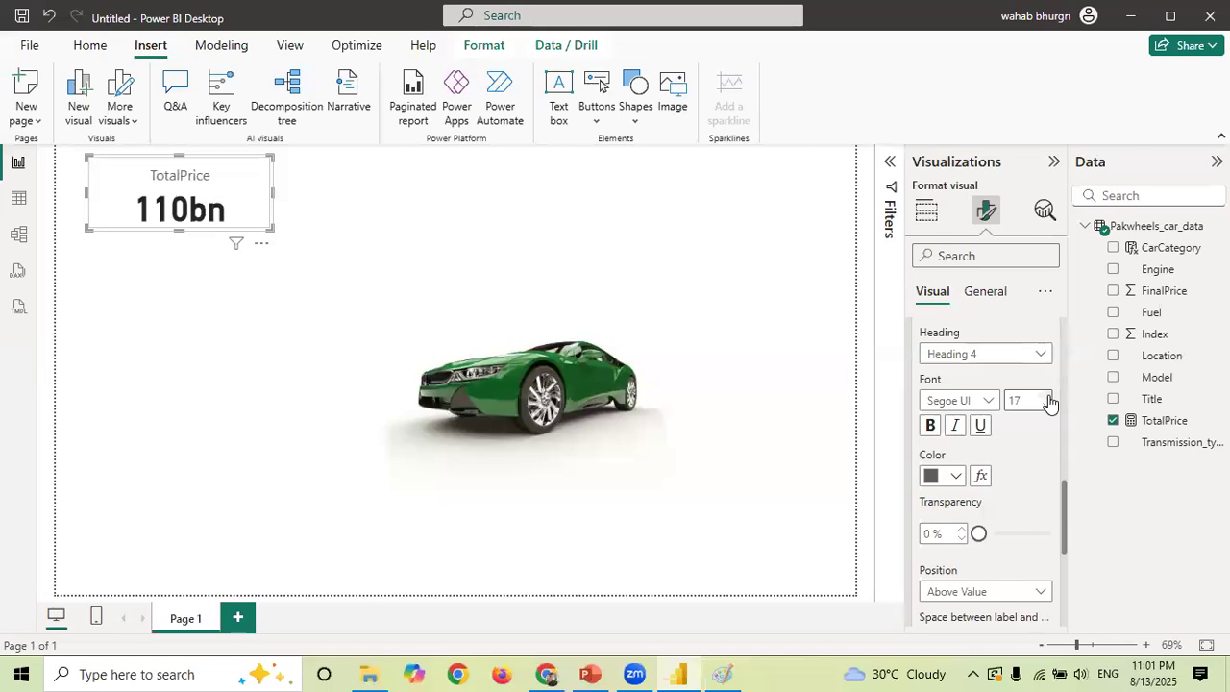
pyautogui.click(929, 427)
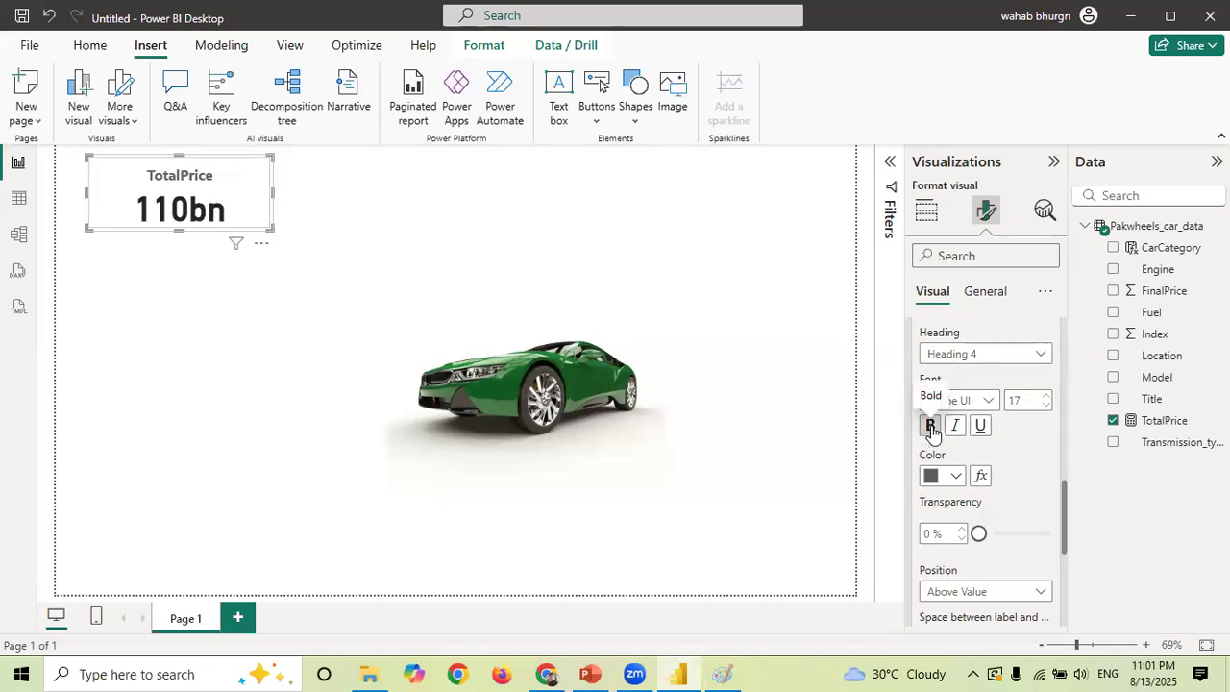
# - Remove bold from the card's callout value, and enlarge the card to about 139 high with a slight shift in position
pyautogui.moveTo(1066, 494); pyautogui.dragTo(964, 327)
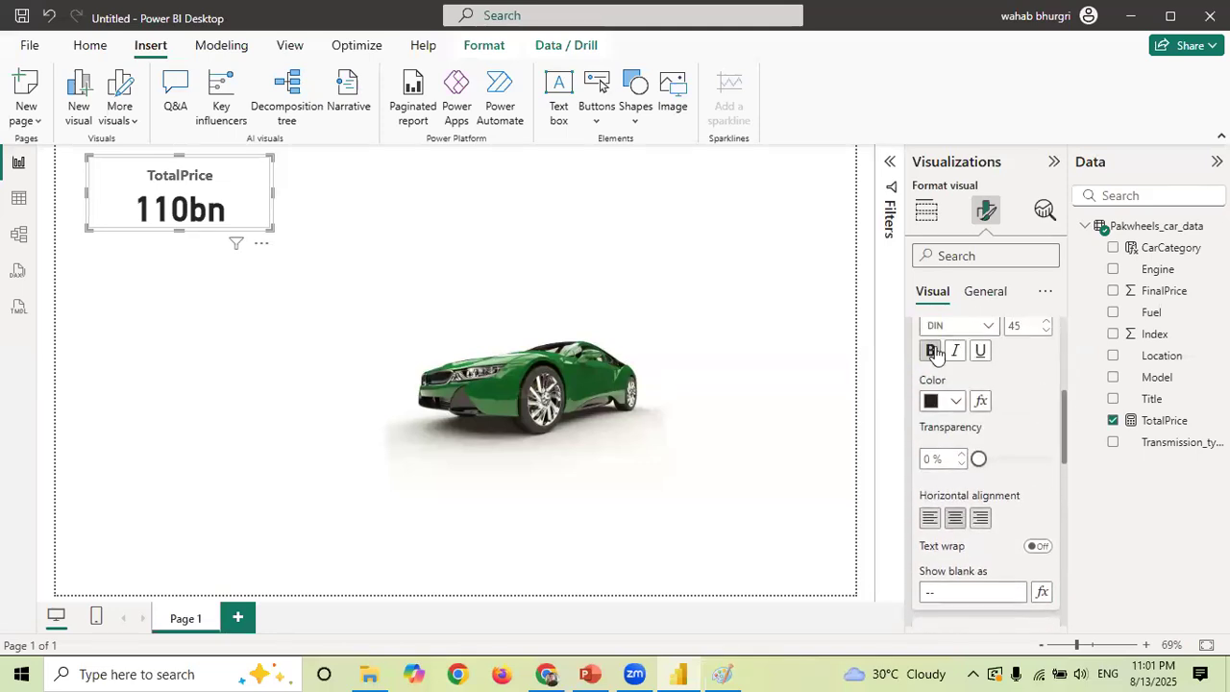
pyautogui.click(933, 351)
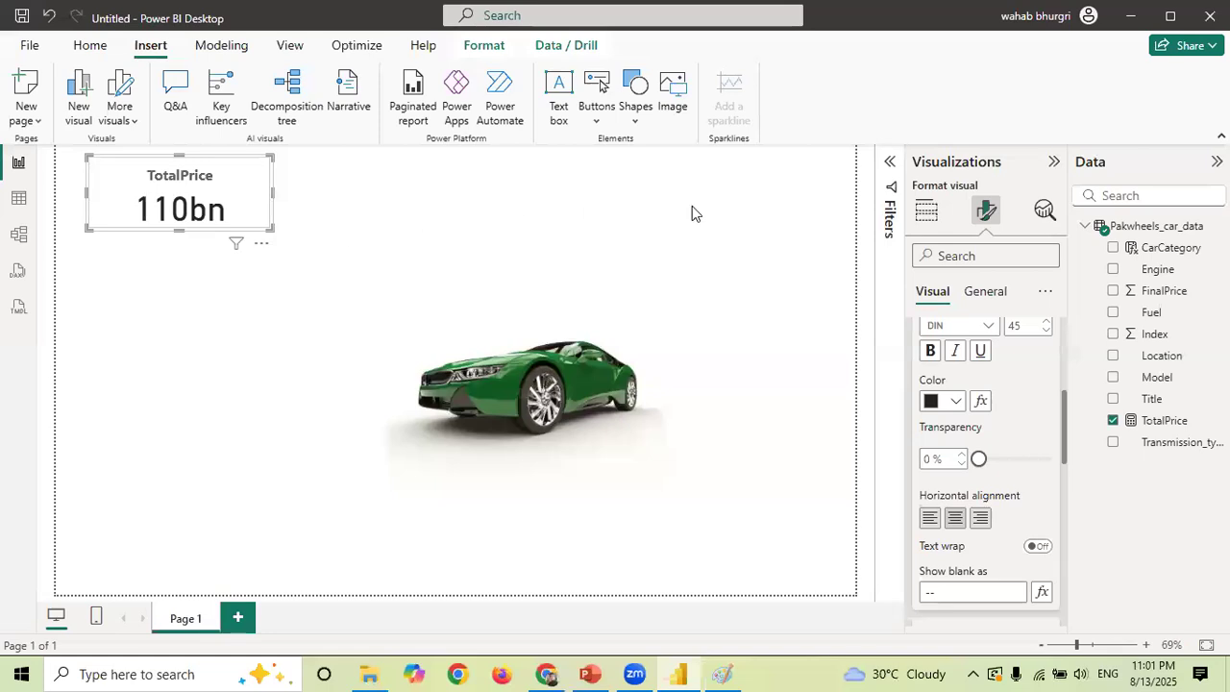
pyautogui.moveTo(179, 231)
pyautogui.mouseDown()
pyautogui.moveTo(181, 219)
pyautogui.moveTo(178, 240)
pyautogui.mouseUp()
pyautogui.moveTo(229, 196); pyautogui.dragTo(241, 213)
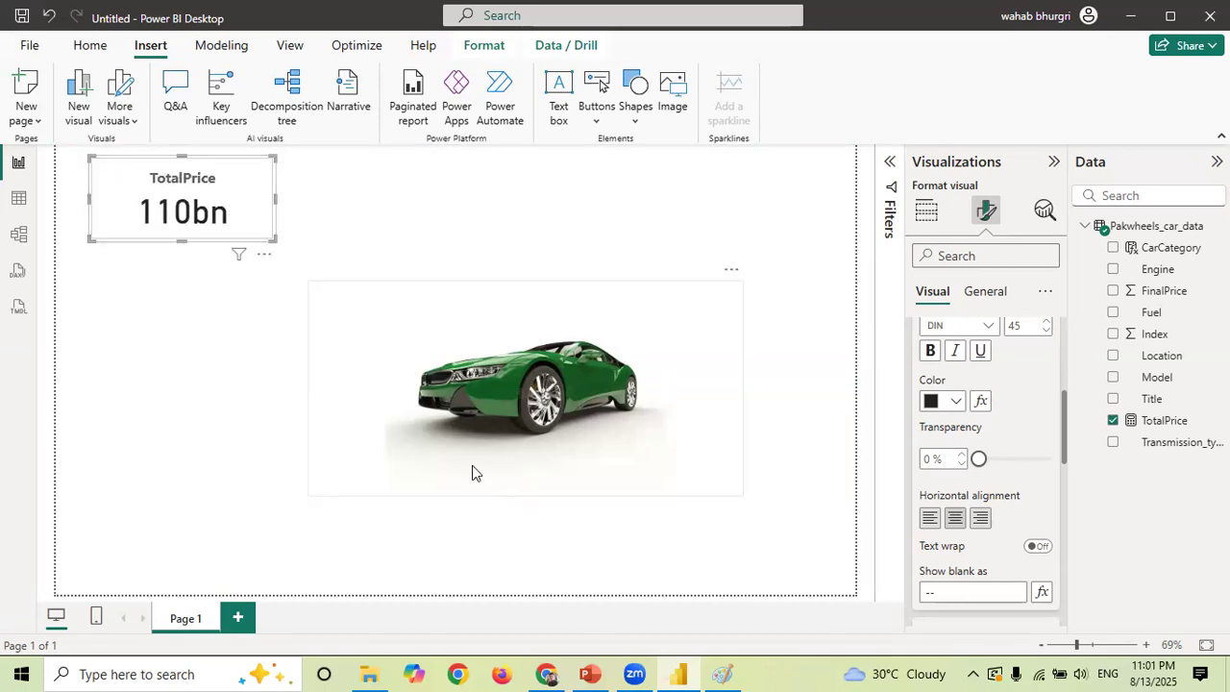
# - Check the sample used-cars dashboard on the PowerPoint slide, and return to Power BI with the TotalPrice card selected
pyautogui.click(591, 674)
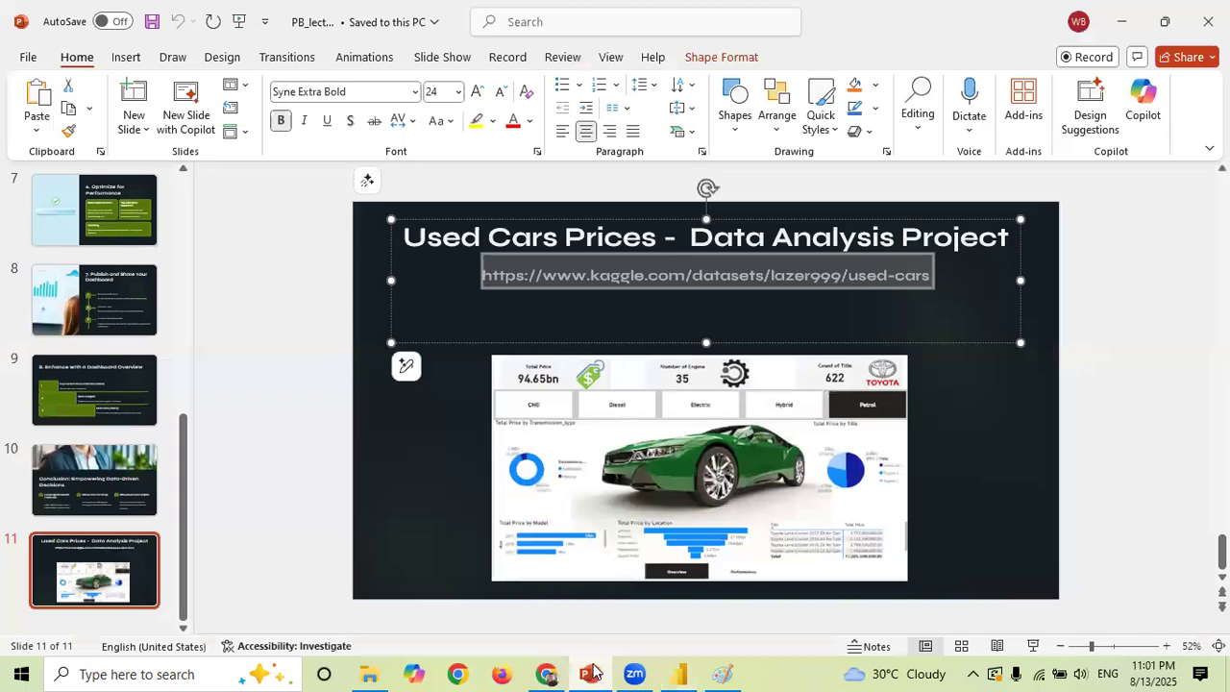
pyautogui.click(679, 674)
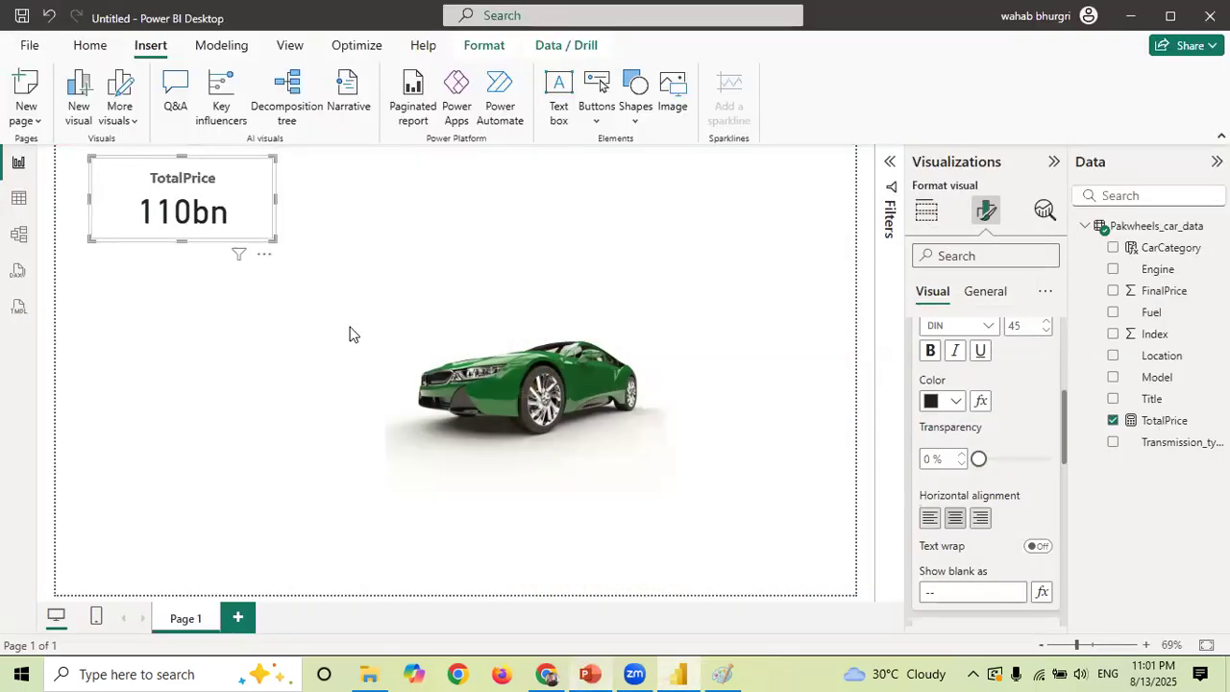
pyautogui.click(242, 196)
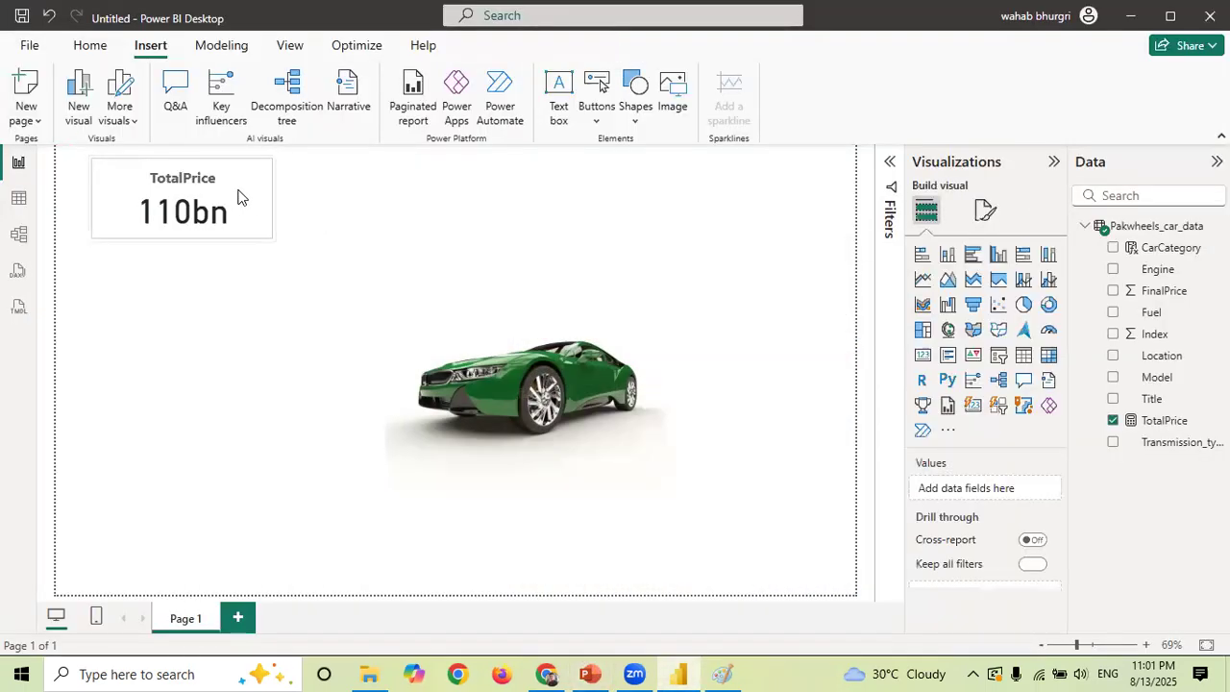
pyautogui.click(252, 197)
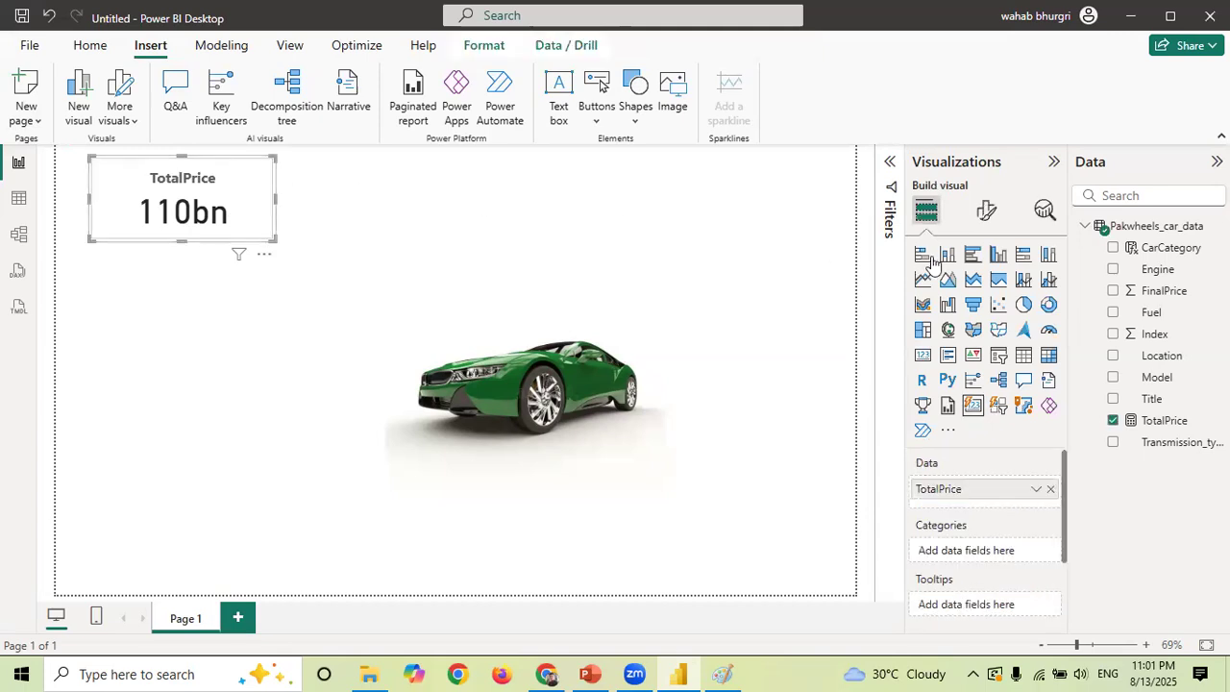
# - Search the TotalPrice card's formatting options for "bord" and turn off the multi-category layout border
pyautogui.click(985, 211)
pyautogui.click(990, 300)
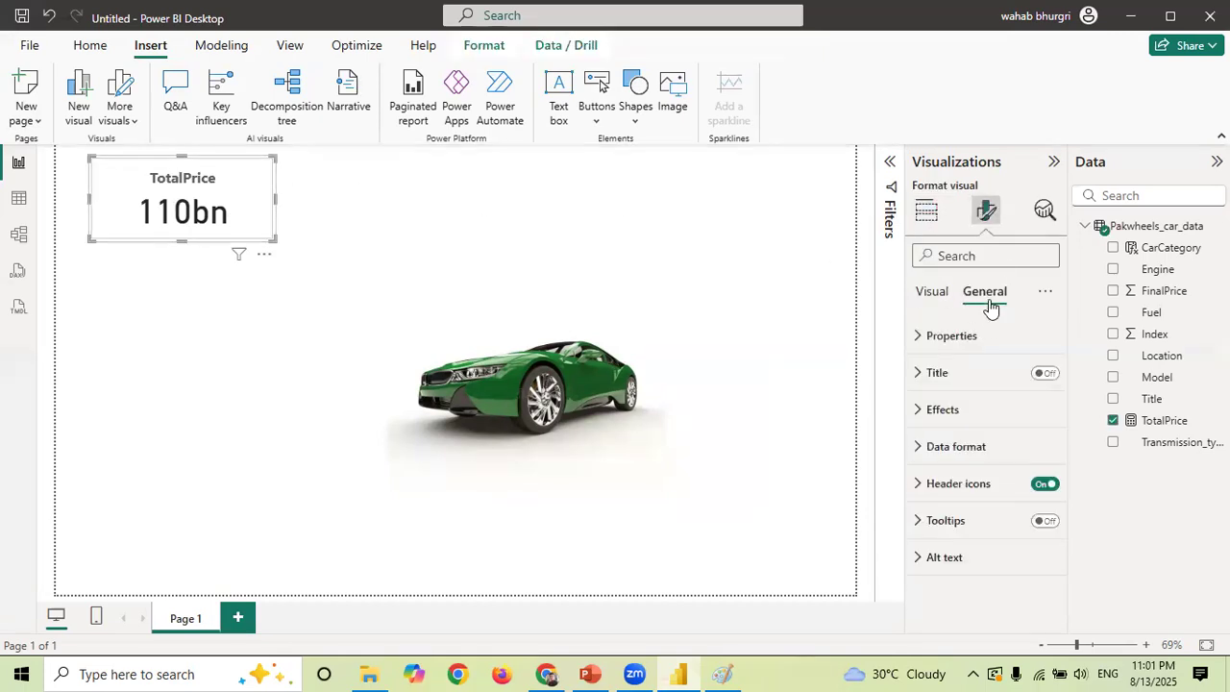
pyautogui.click(916, 372)
pyautogui.click(916, 372)
pyautogui.click(918, 337)
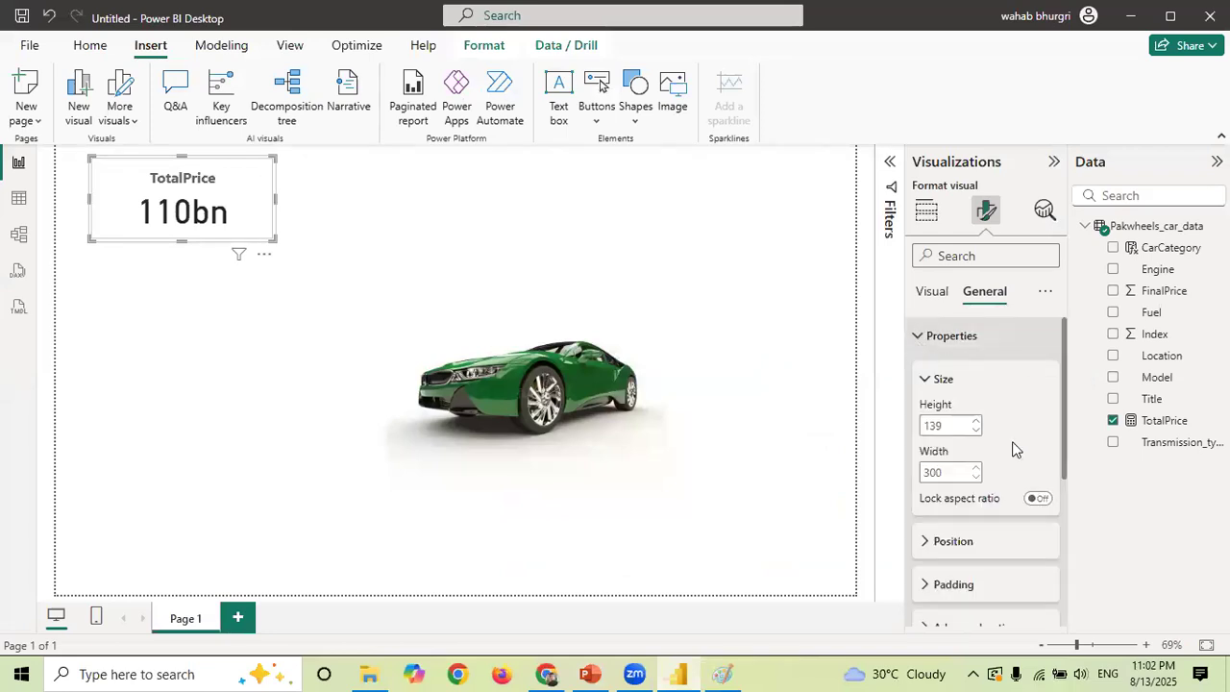
pyautogui.scroll(-3, 1063, 426)
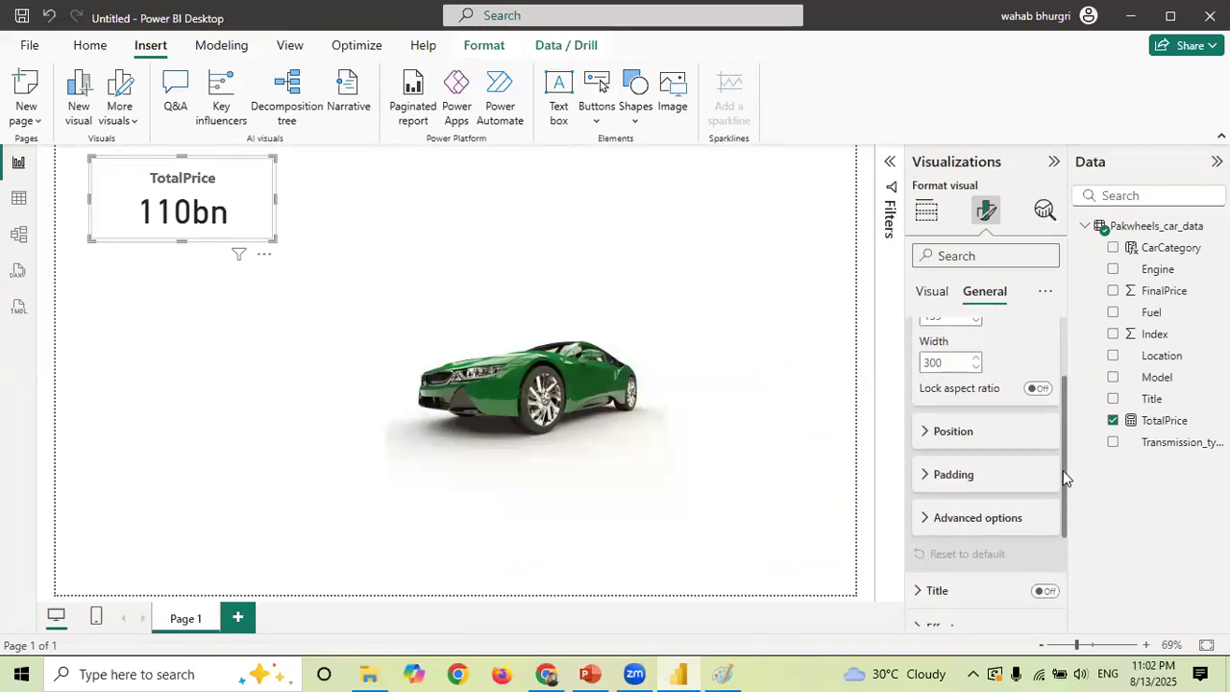
pyautogui.scroll(3, 1063, 478)
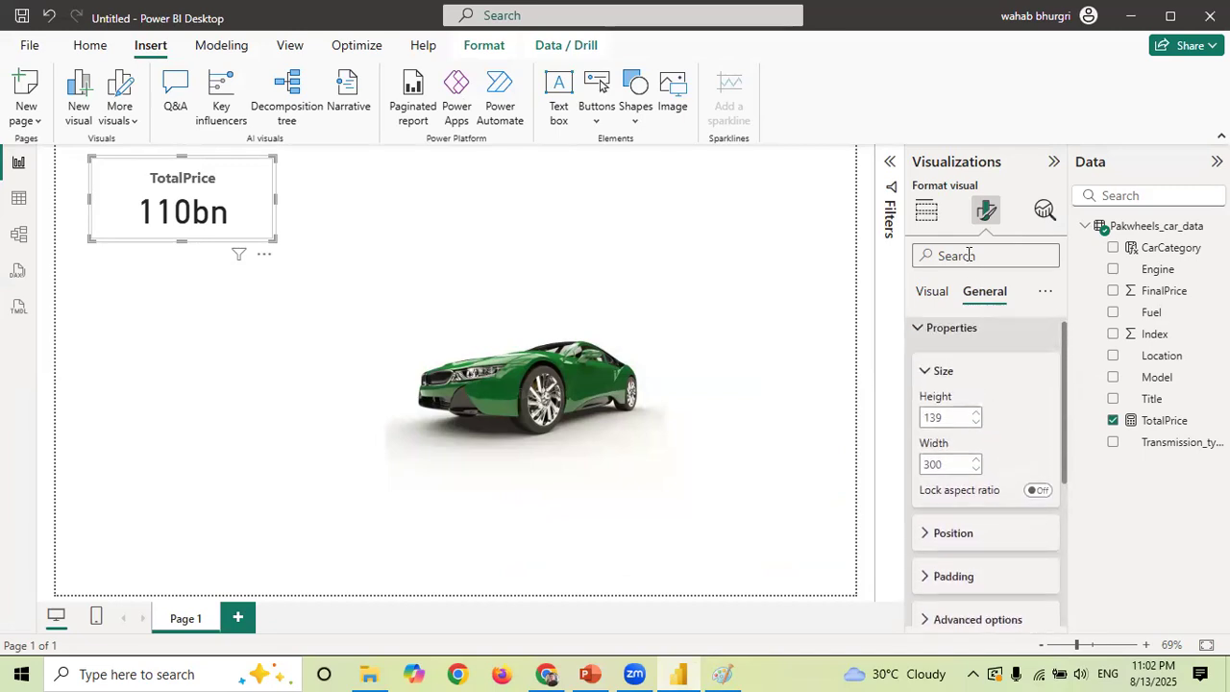
pyautogui.write('b')
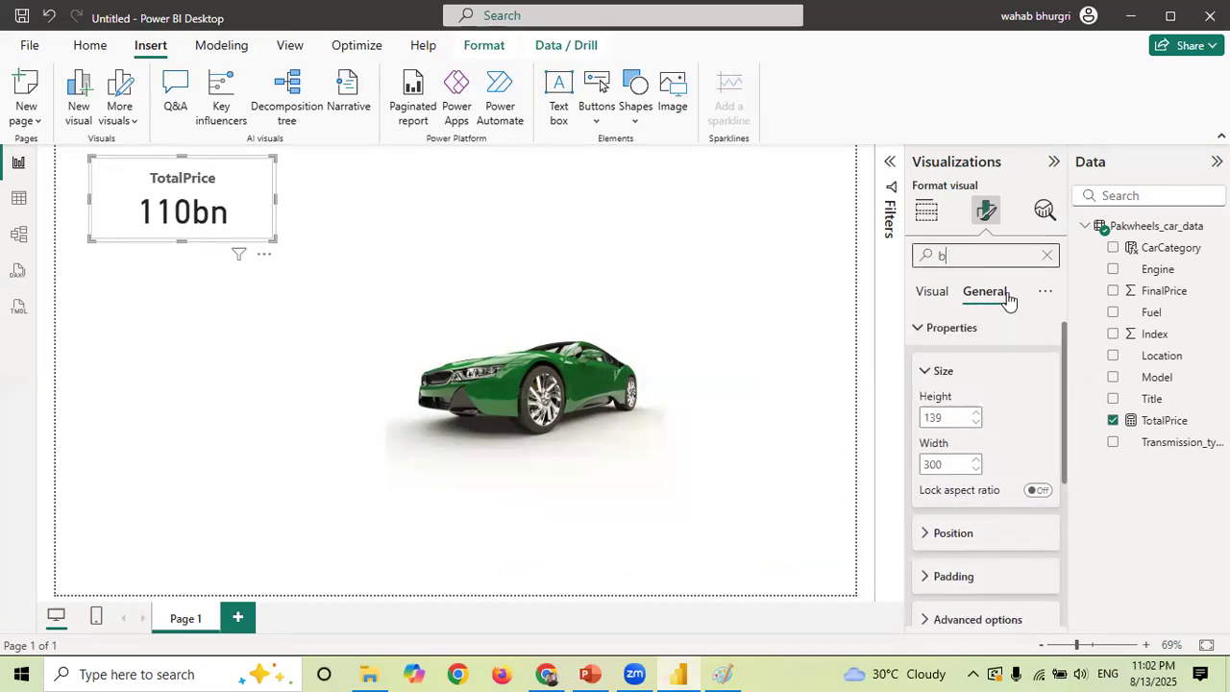
pyautogui.write('ord')
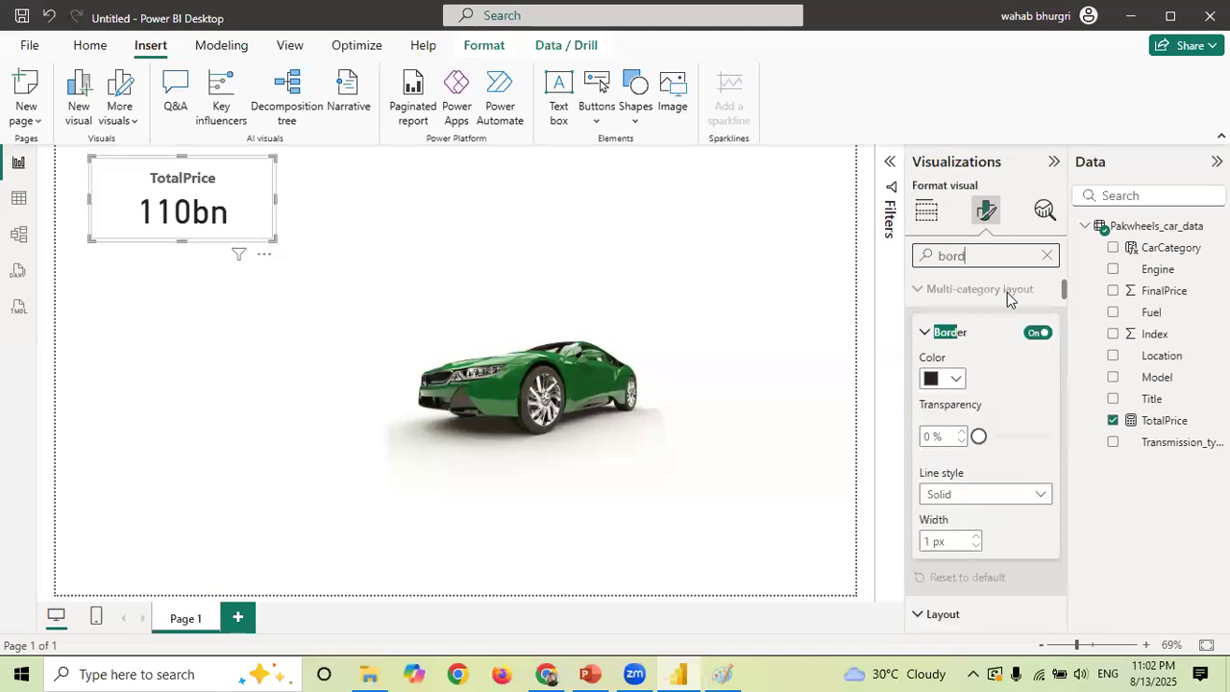
pyautogui.click(1036, 335)
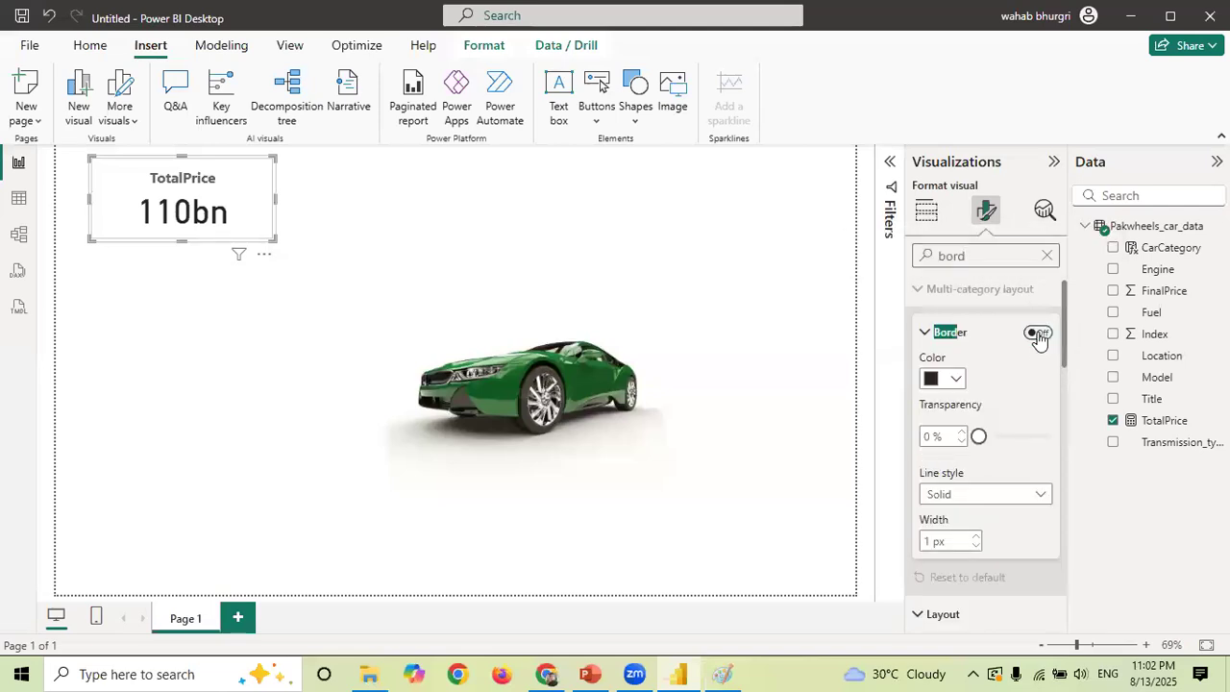
pyautogui.click(679, 244)
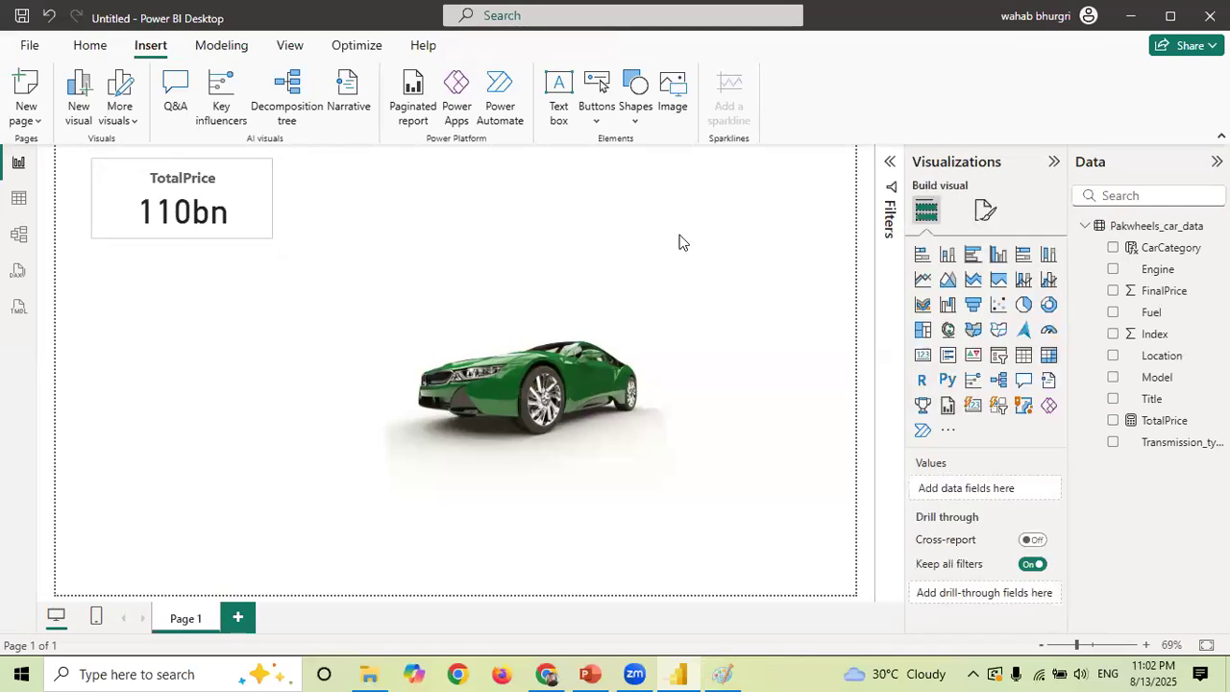
# - Turn off the TotalPrice card's background effect
pyautogui.click(261, 203)
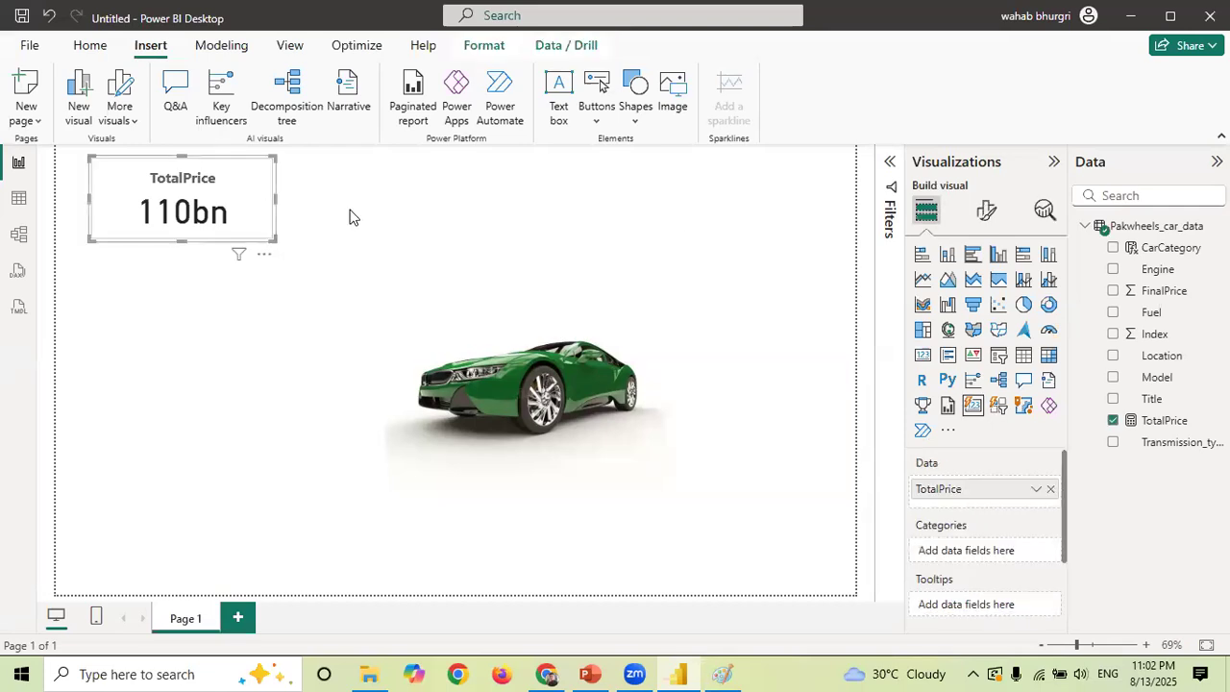
pyautogui.click(987, 212)
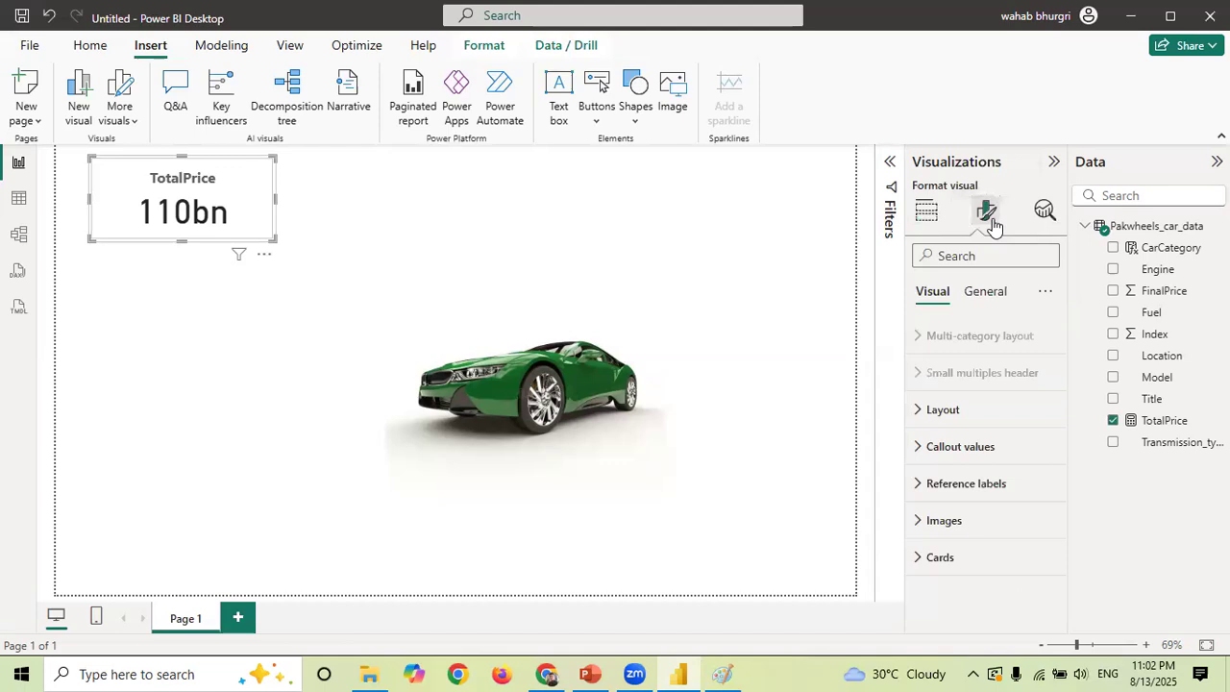
pyautogui.click(993, 291)
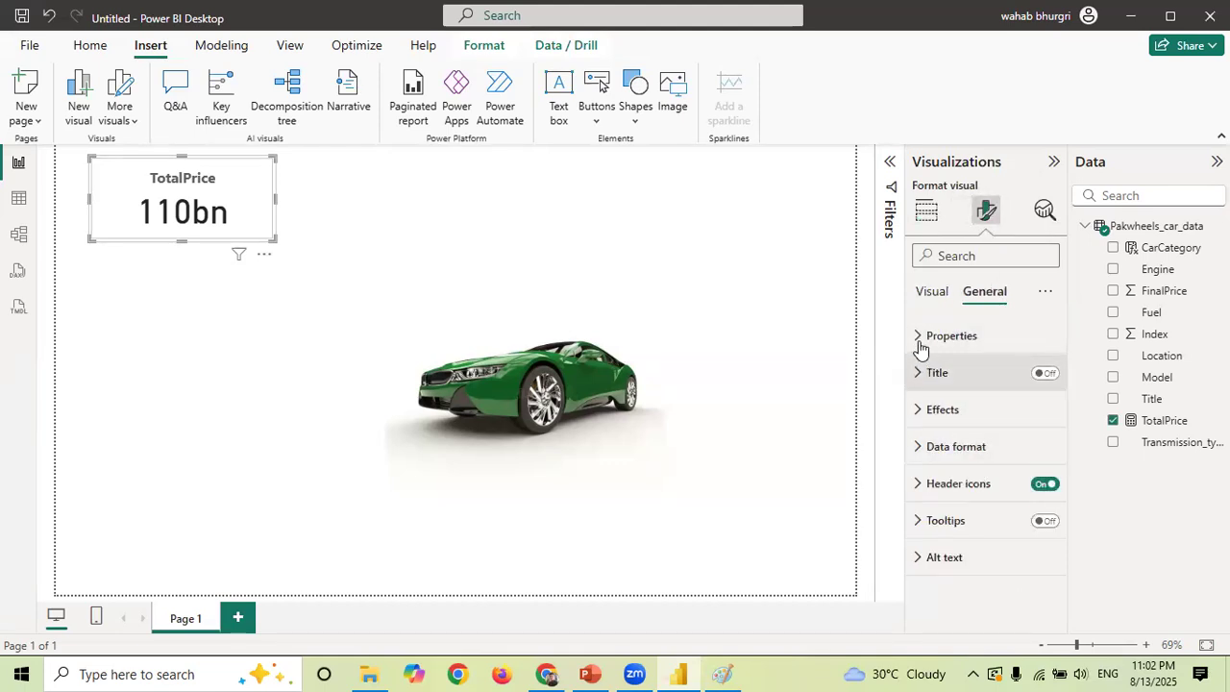
pyautogui.click(922, 409)
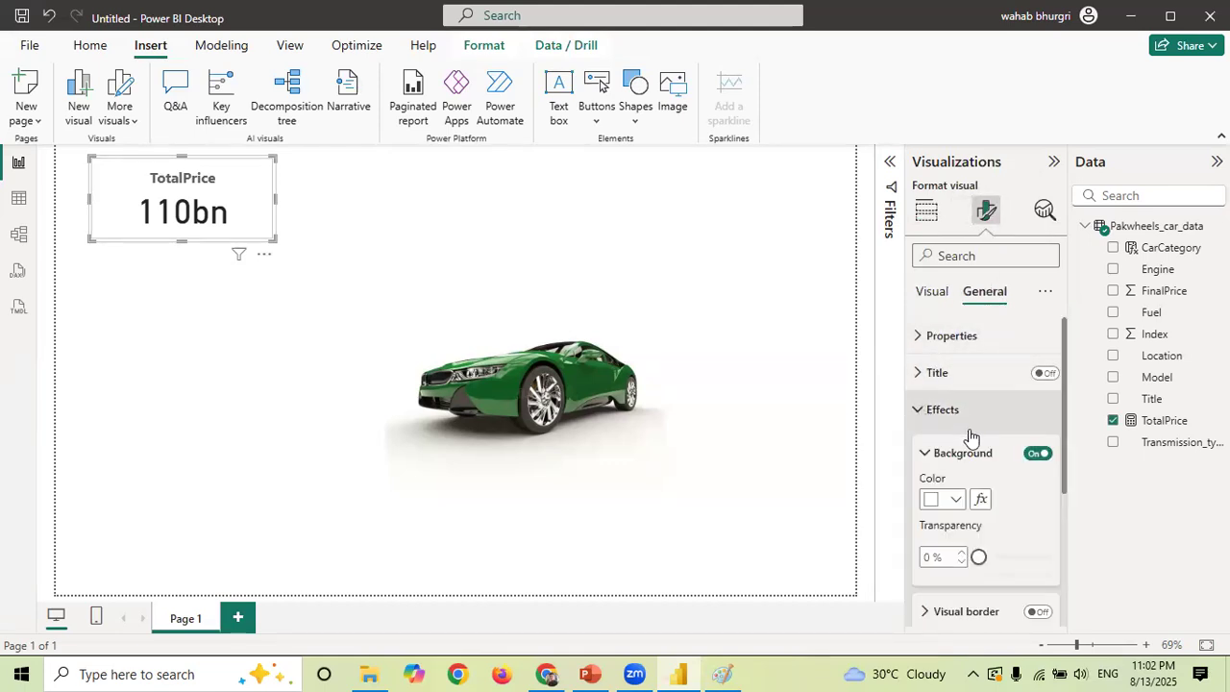
pyautogui.click(1038, 454)
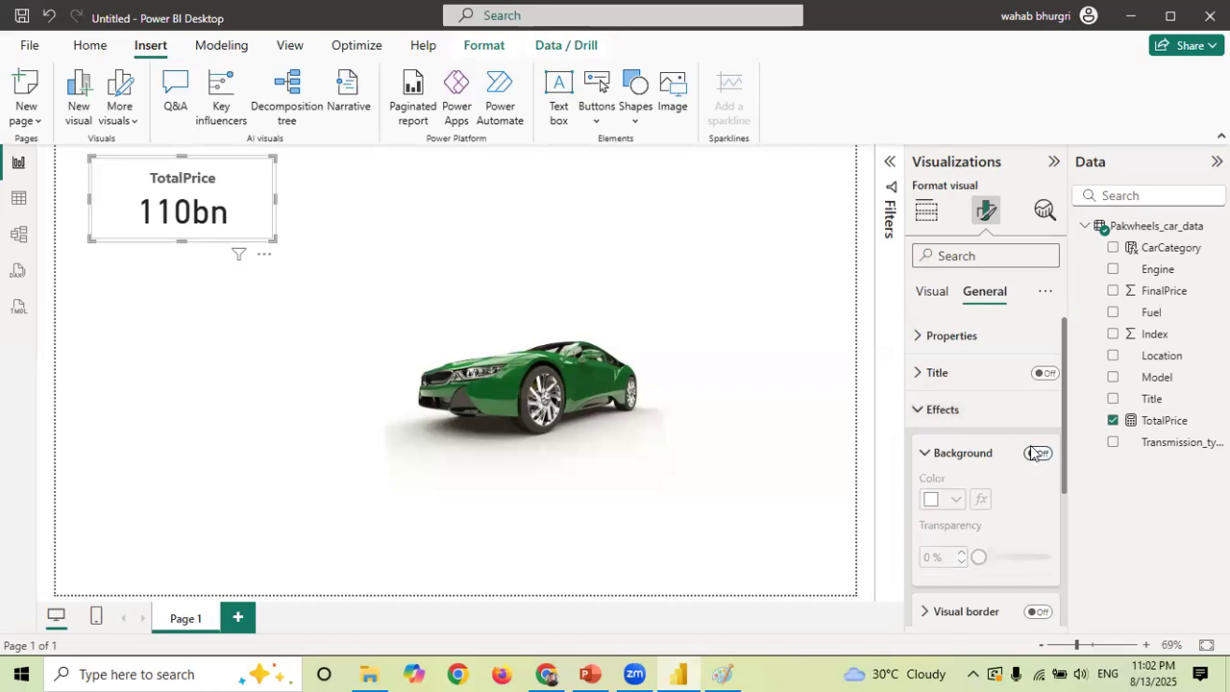
pyautogui.click(667, 270)
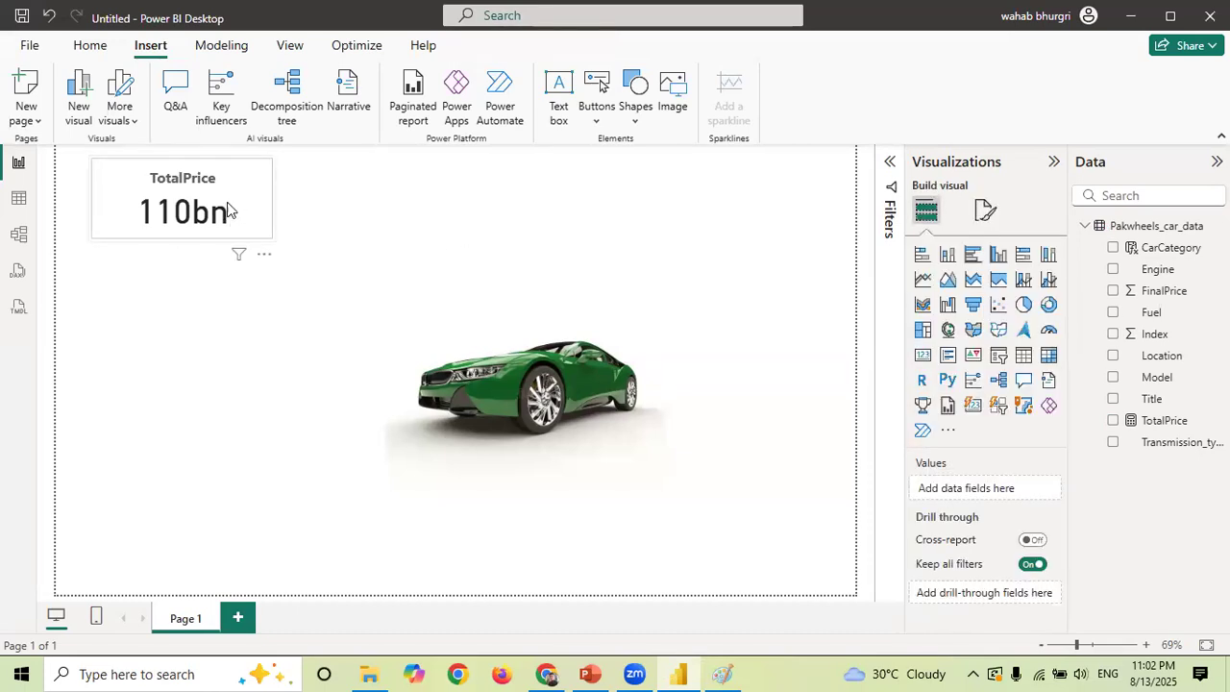
# - Turn on the TotalPrice card's background effect and set its color to the lightest grey theme shade
pyautogui.click(255, 202)
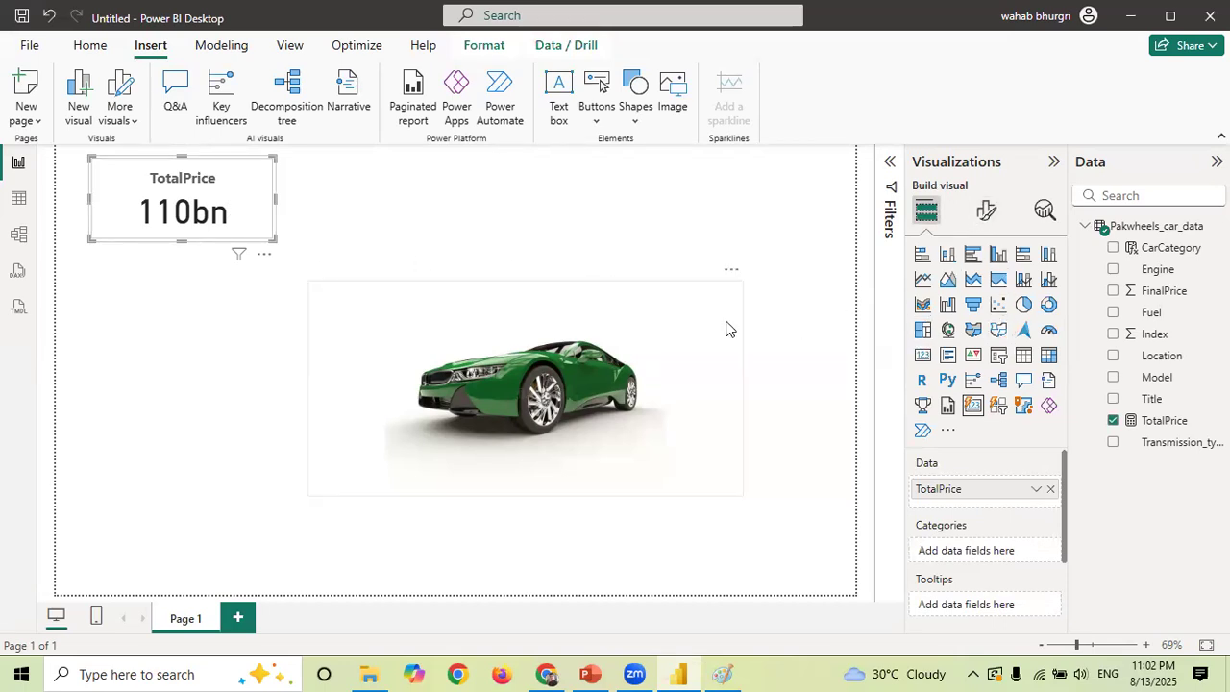
pyautogui.click(994, 213)
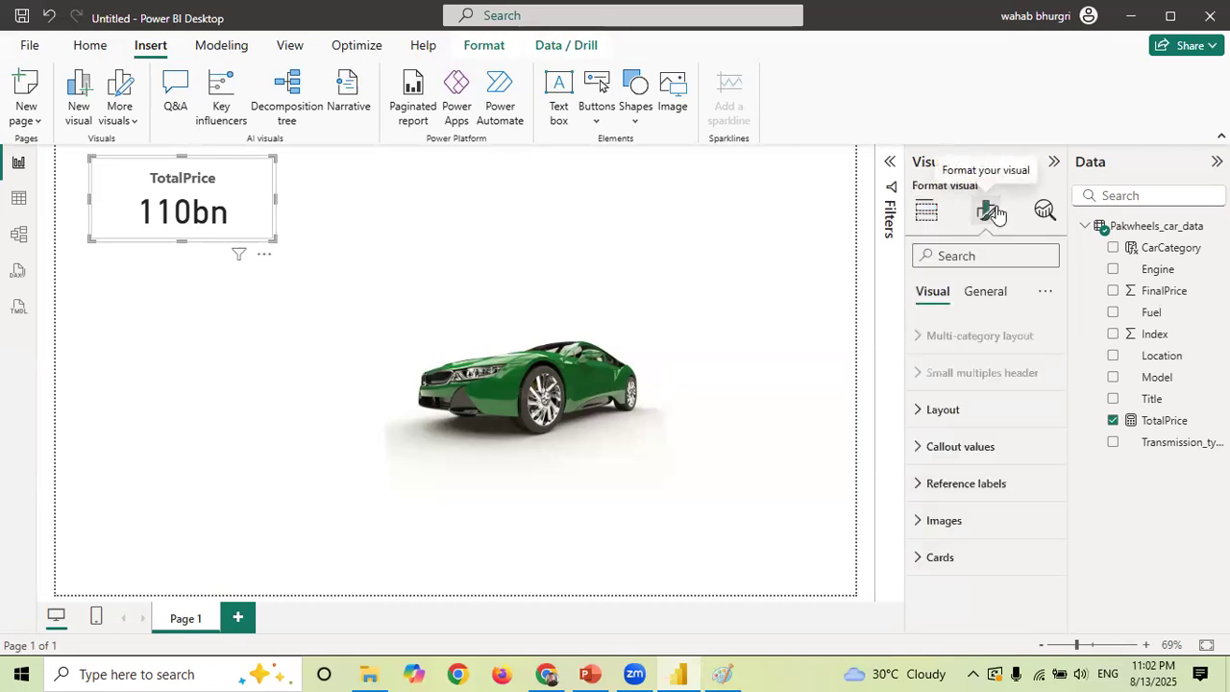
pyautogui.click(971, 292)
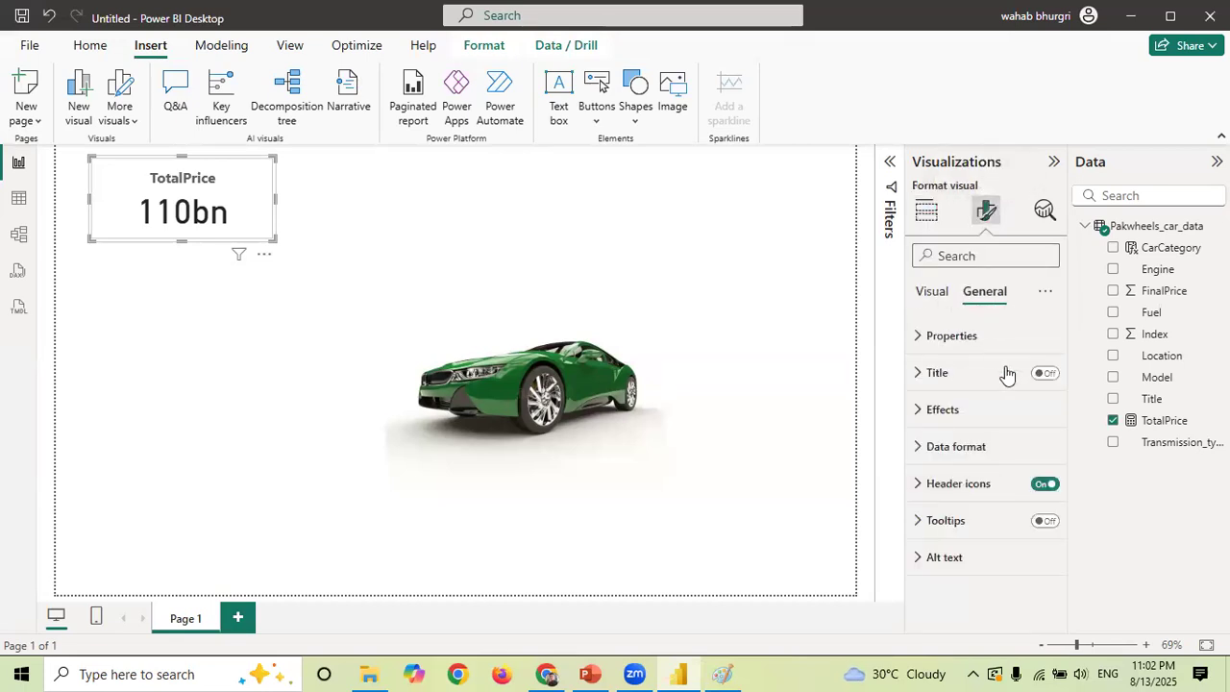
pyautogui.click(943, 417)
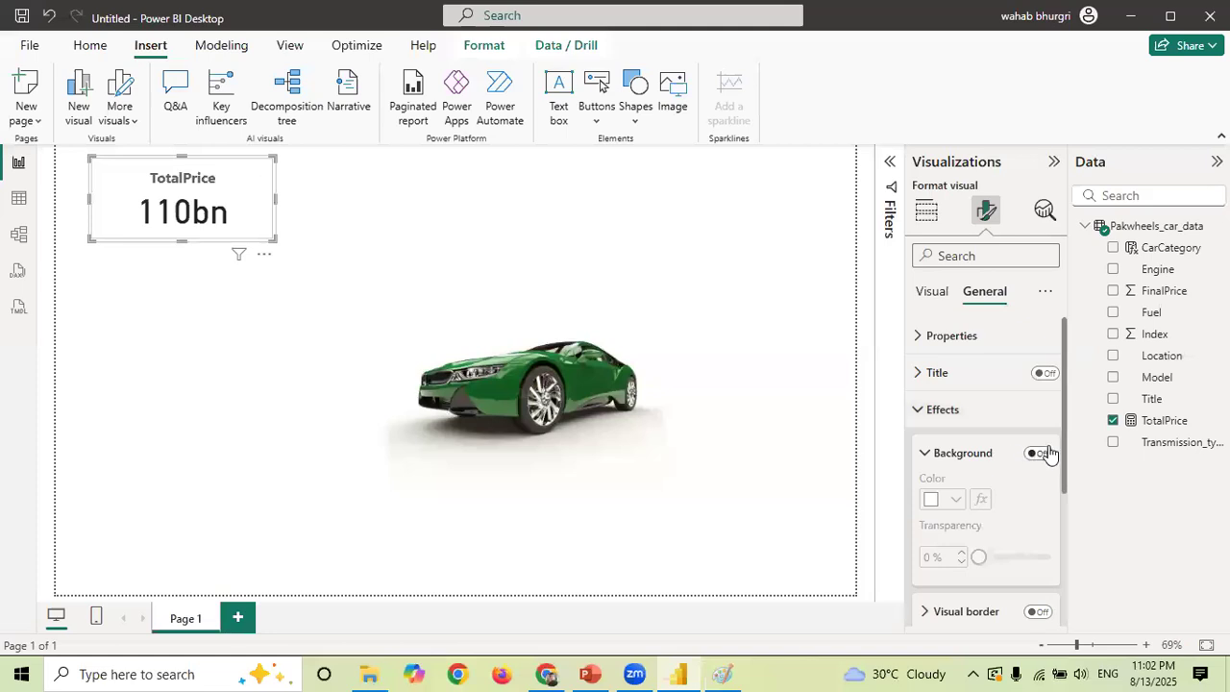
pyautogui.click(1038, 453)
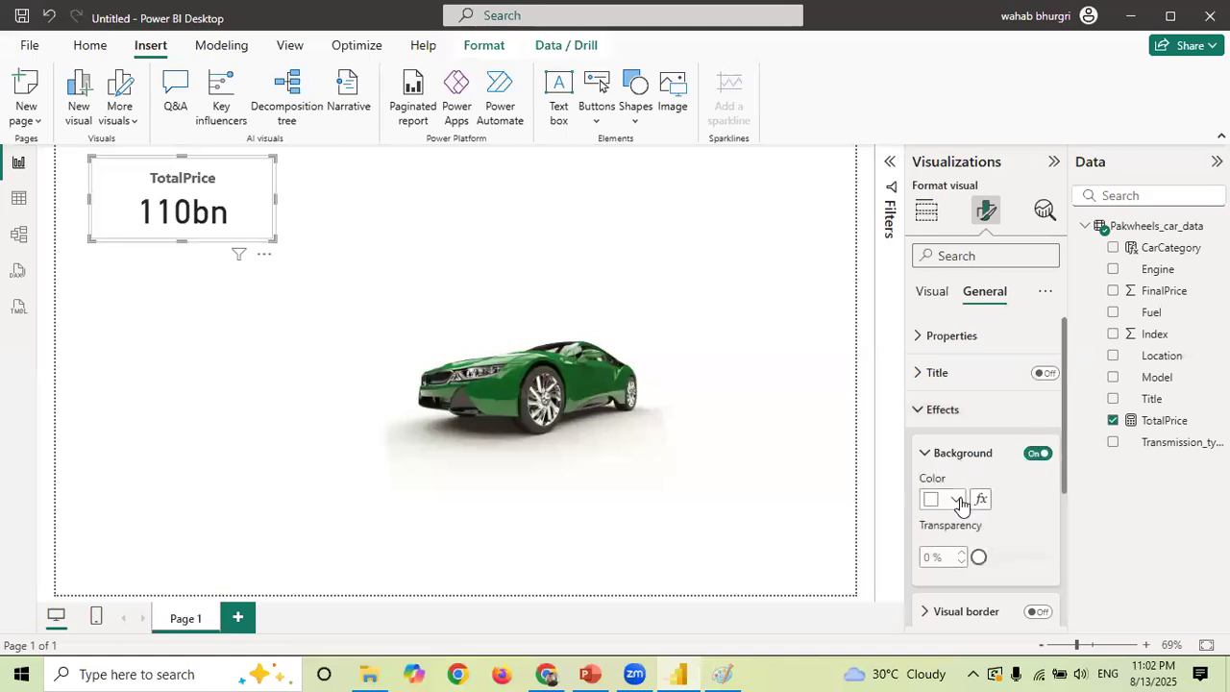
pyautogui.click(957, 499)
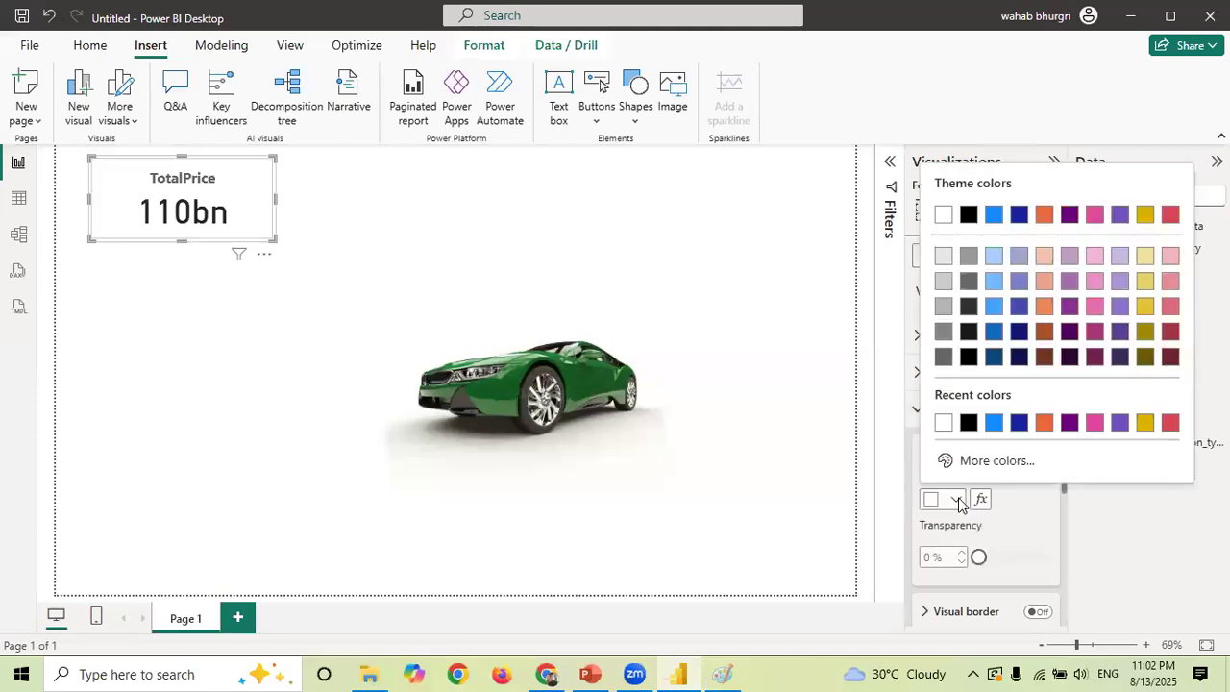
pyautogui.click(944, 256)
pyautogui.click(675, 235)
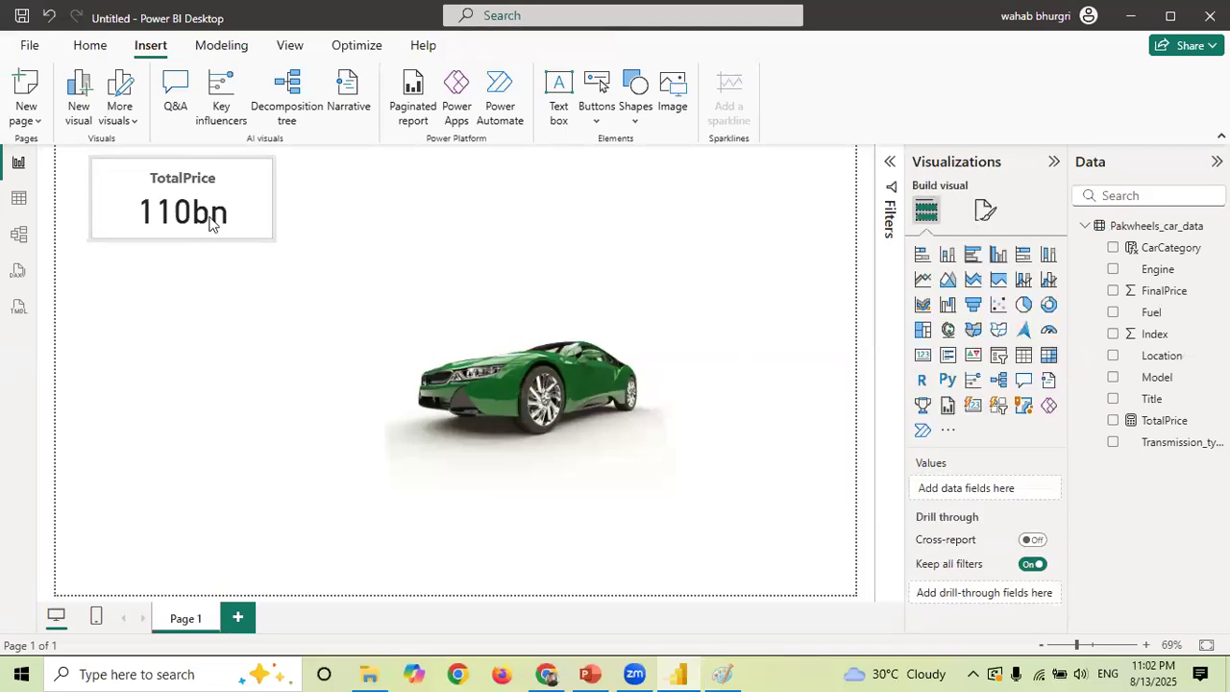
# - Duplicate the TotalPrice card and place the copy to its right at the same height, leaving a gap between them
pyautogui.click(243, 187)
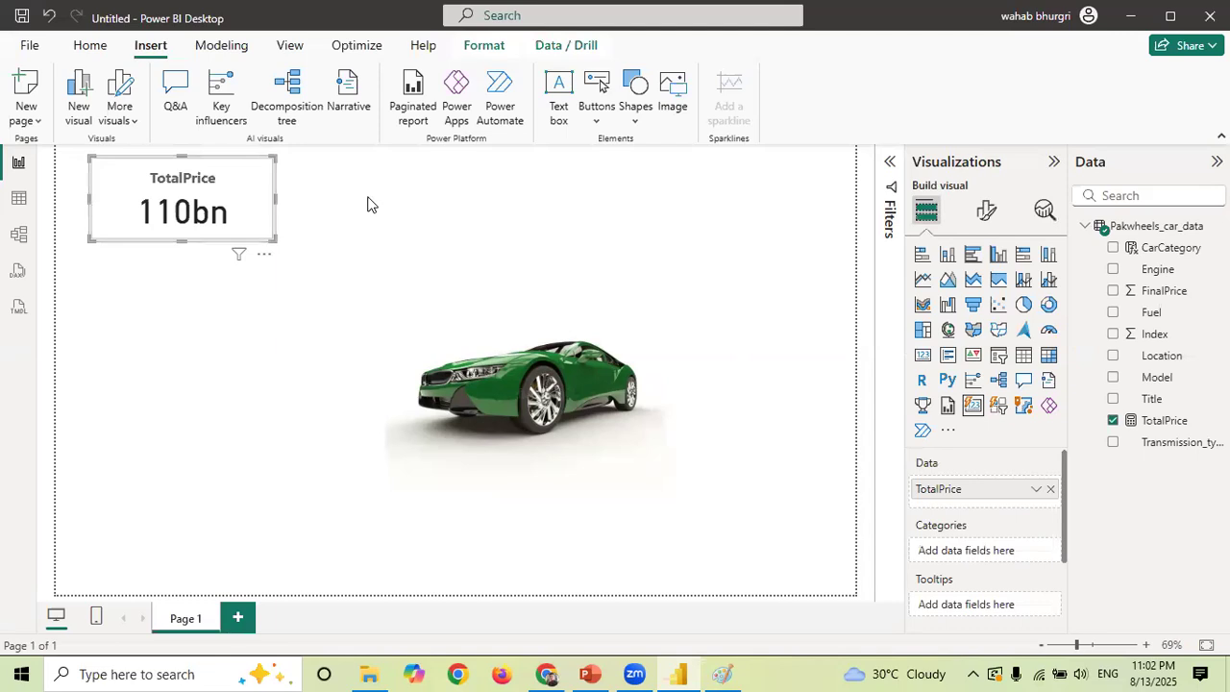
pyautogui.hotkey('ctrl', 'v')
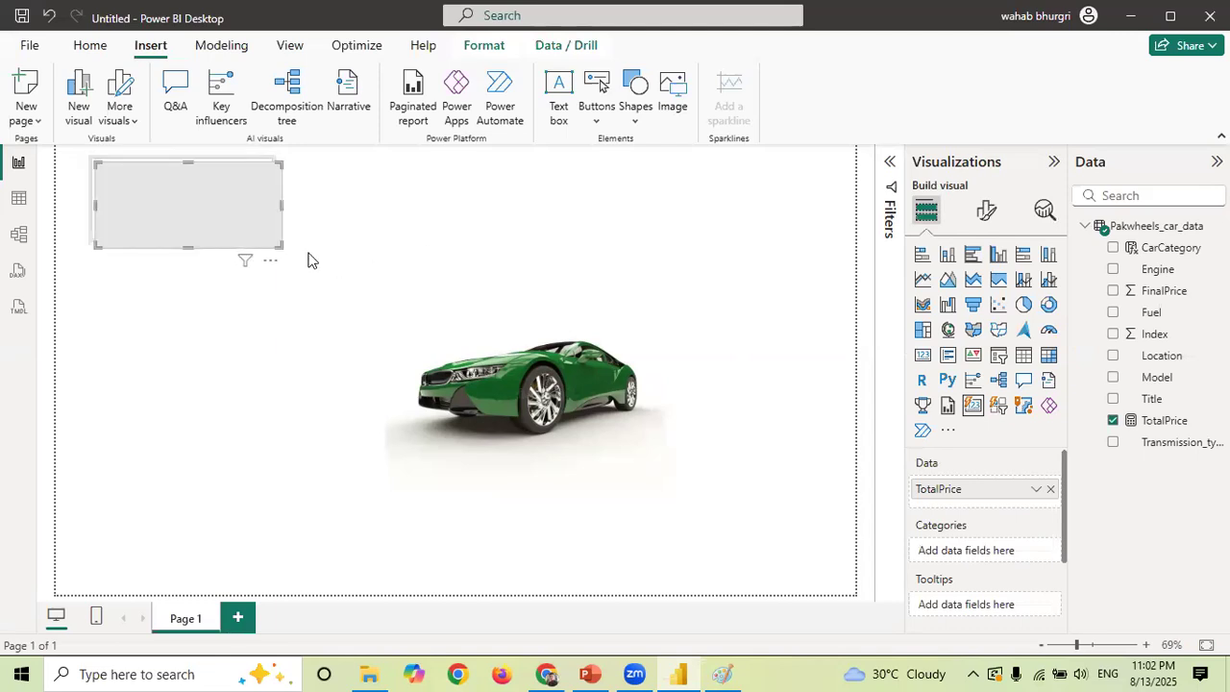
pyautogui.moveTo(198, 221); pyautogui.dragTo(435, 224)
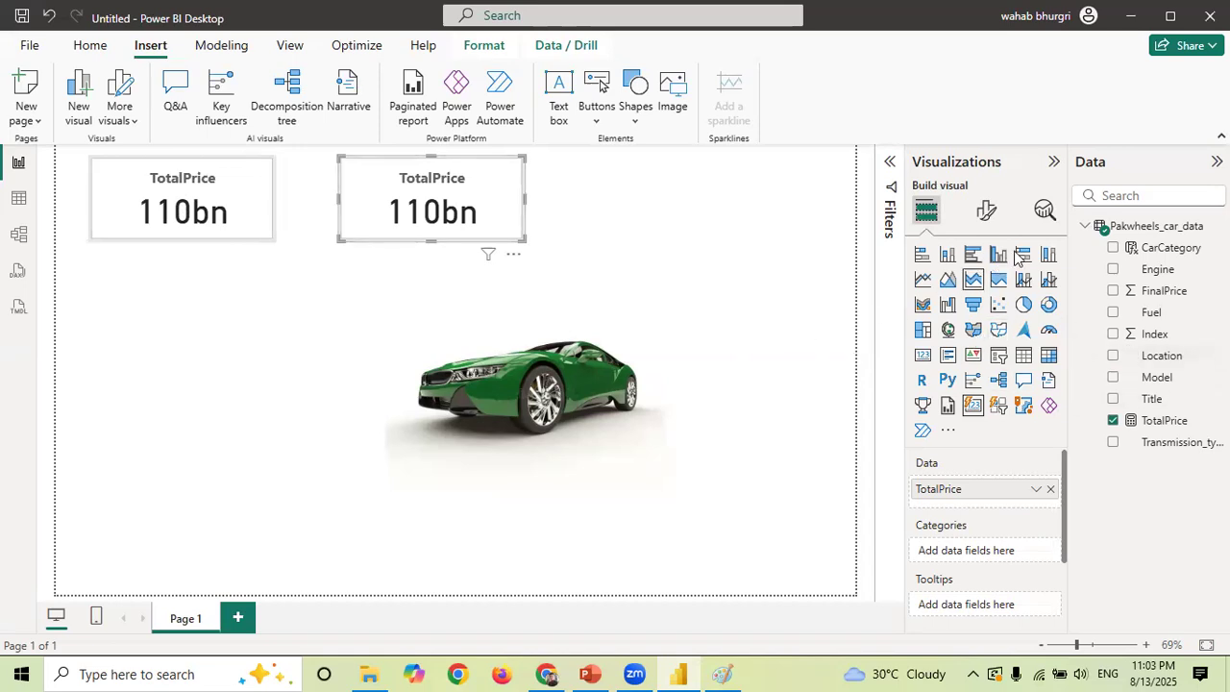
# - Switch to Paint and start a new blank canvas without saving the old drawing
pyautogui.click(723, 673)
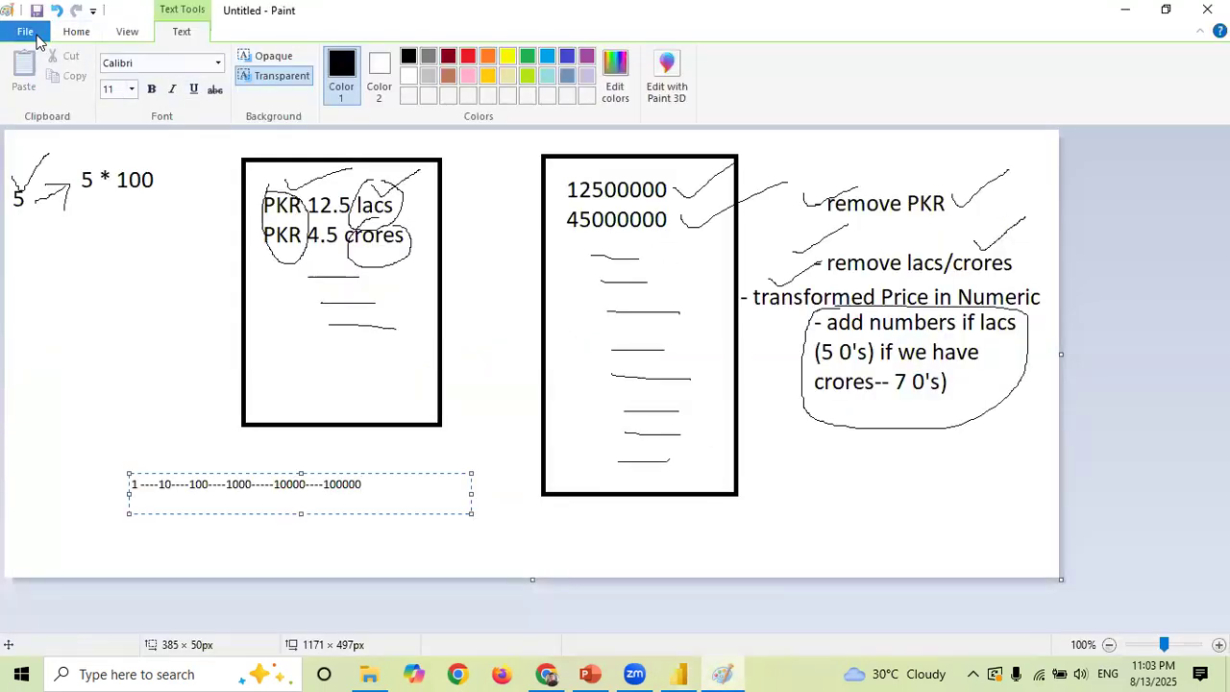
pyautogui.click(25, 32)
pyautogui.click(53, 63)
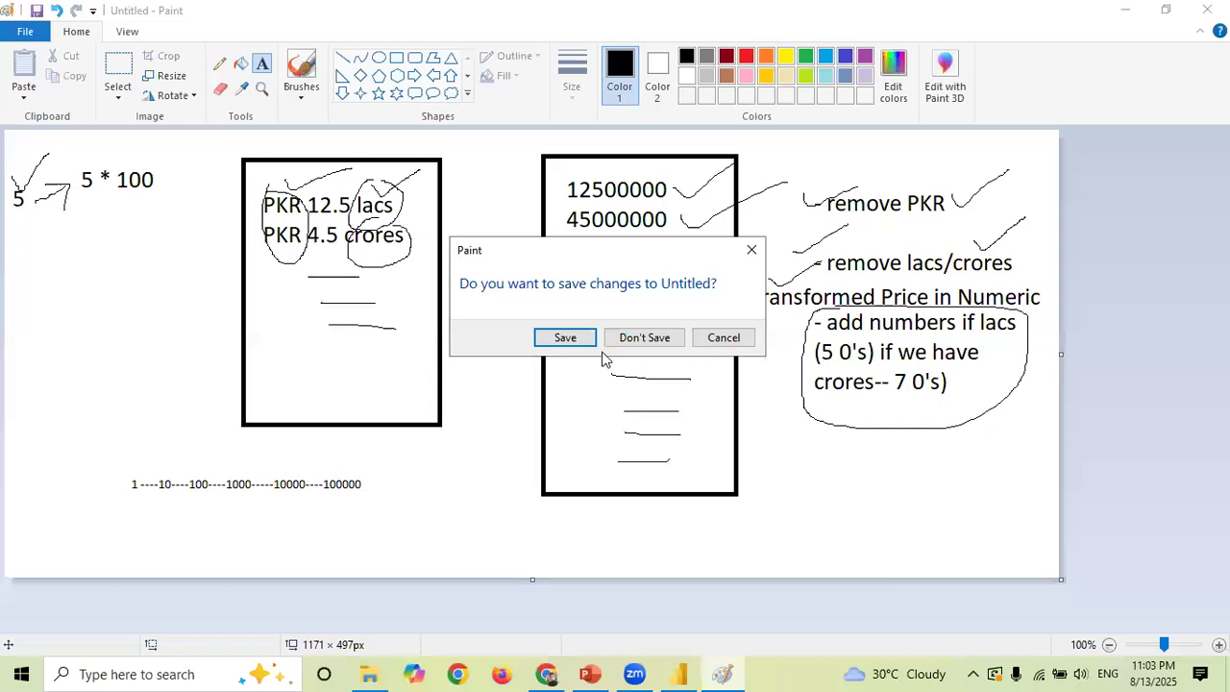
pyautogui.click(656, 342)
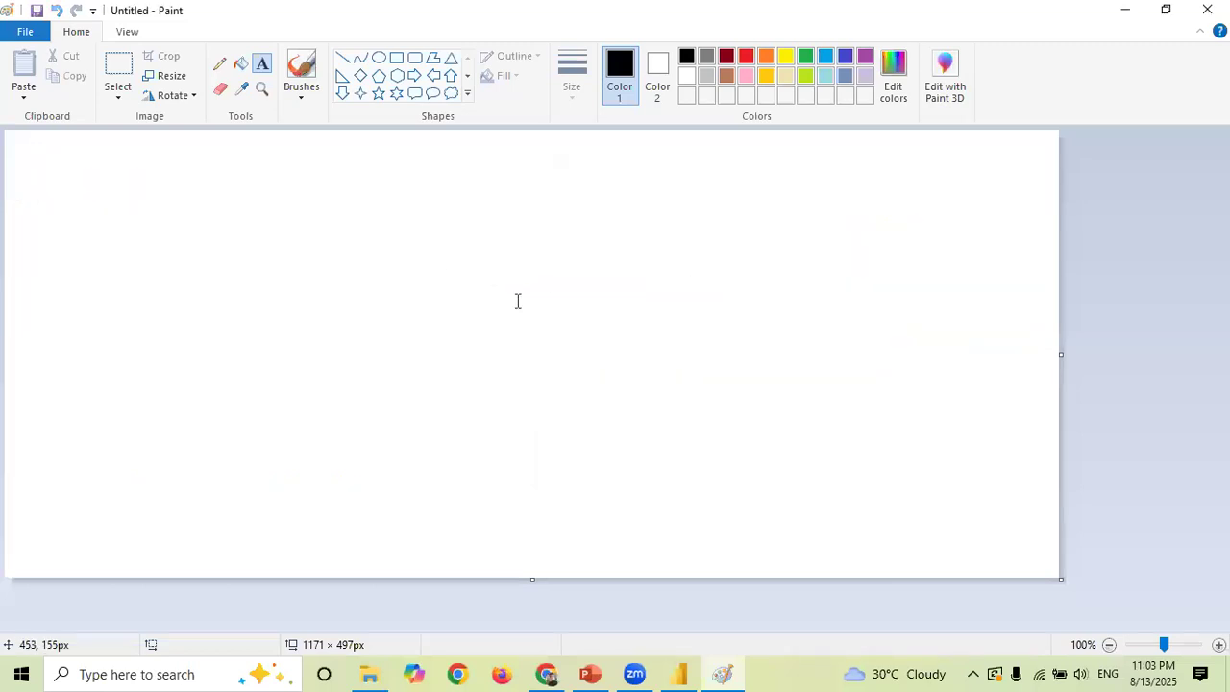
# - Return to Power BI and examine the Title and Index columns of Pakwheels_car_data in the table view, from first to last row
pyautogui.click(678, 673)
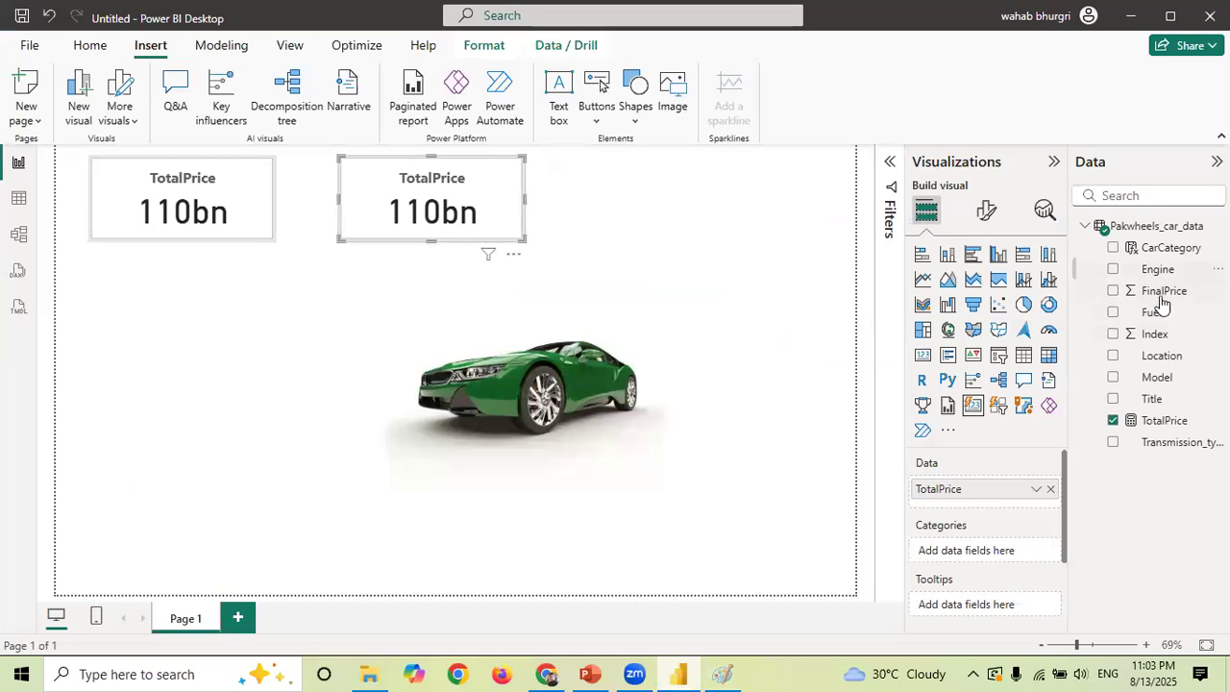
pyautogui.click(20, 198)
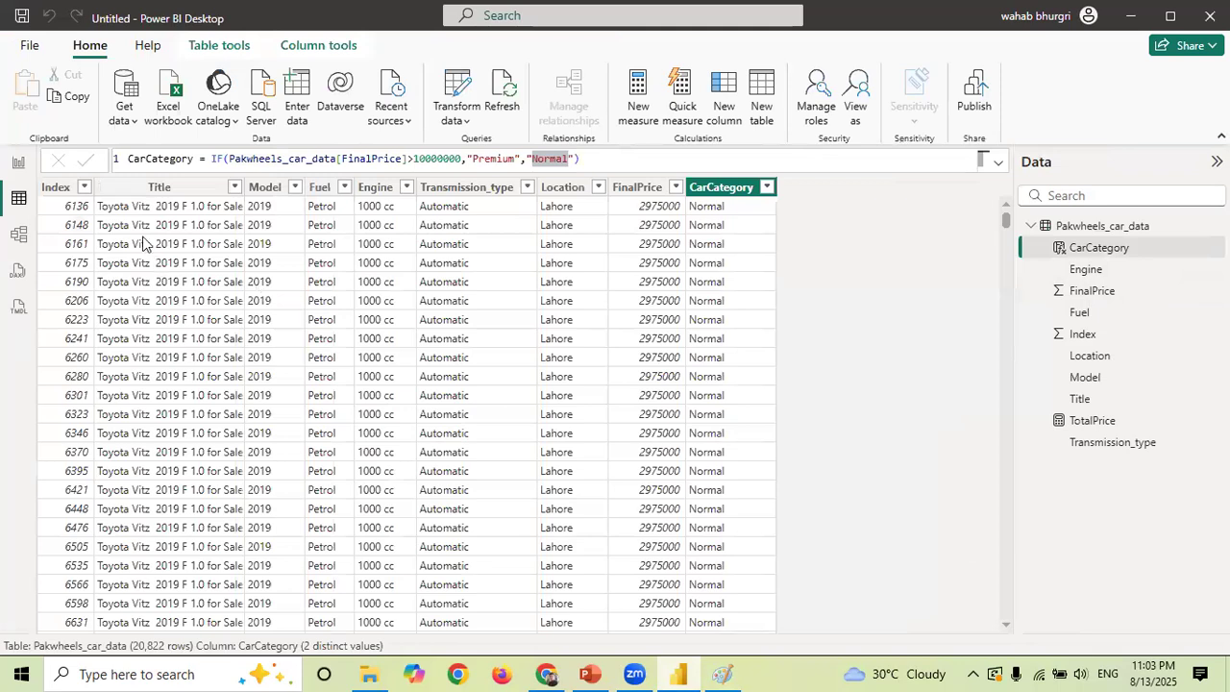
pyautogui.click(116, 209)
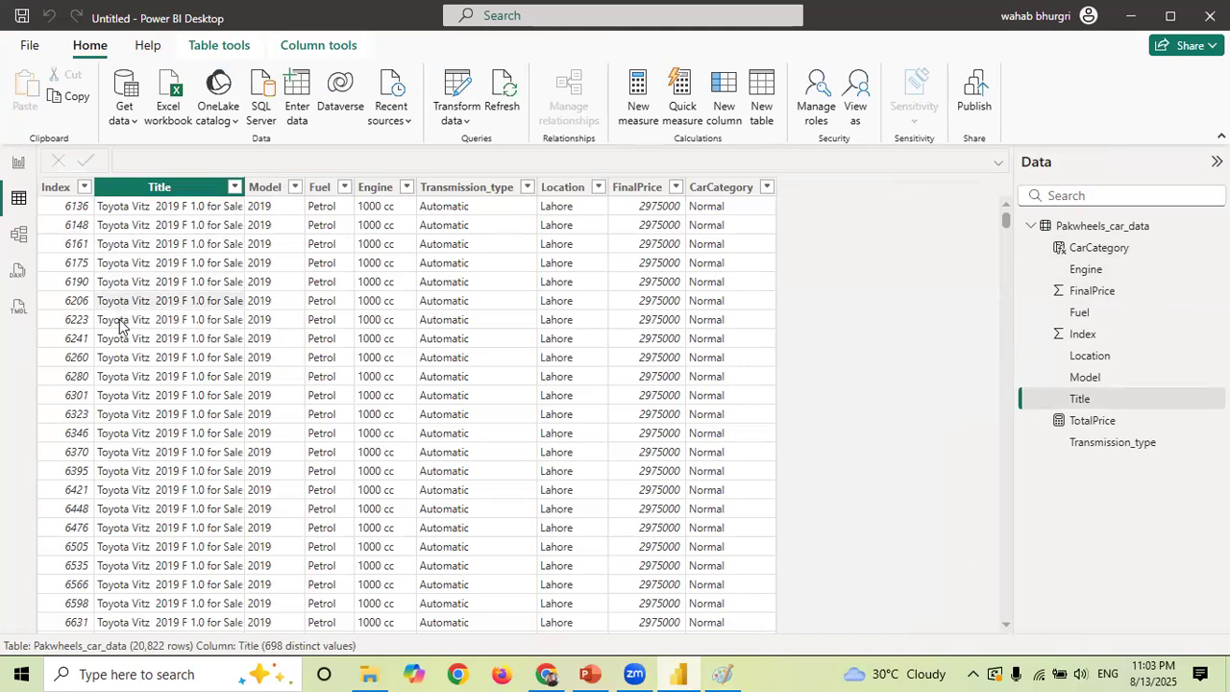
pyautogui.click(78, 216)
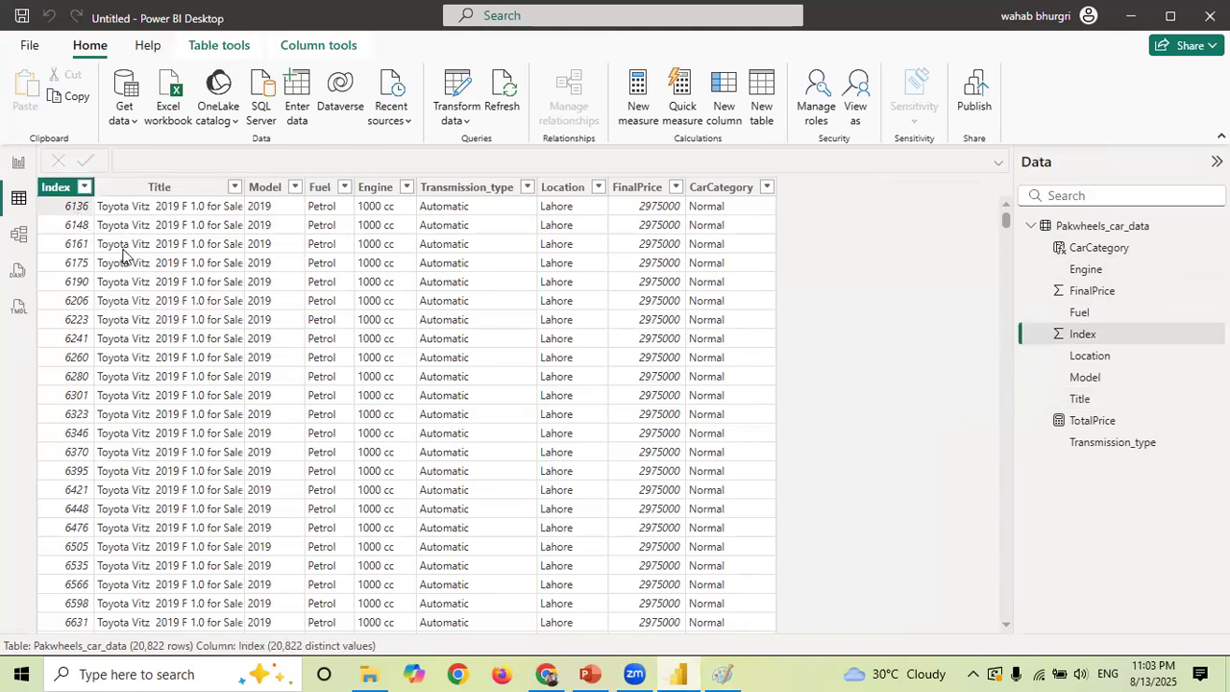
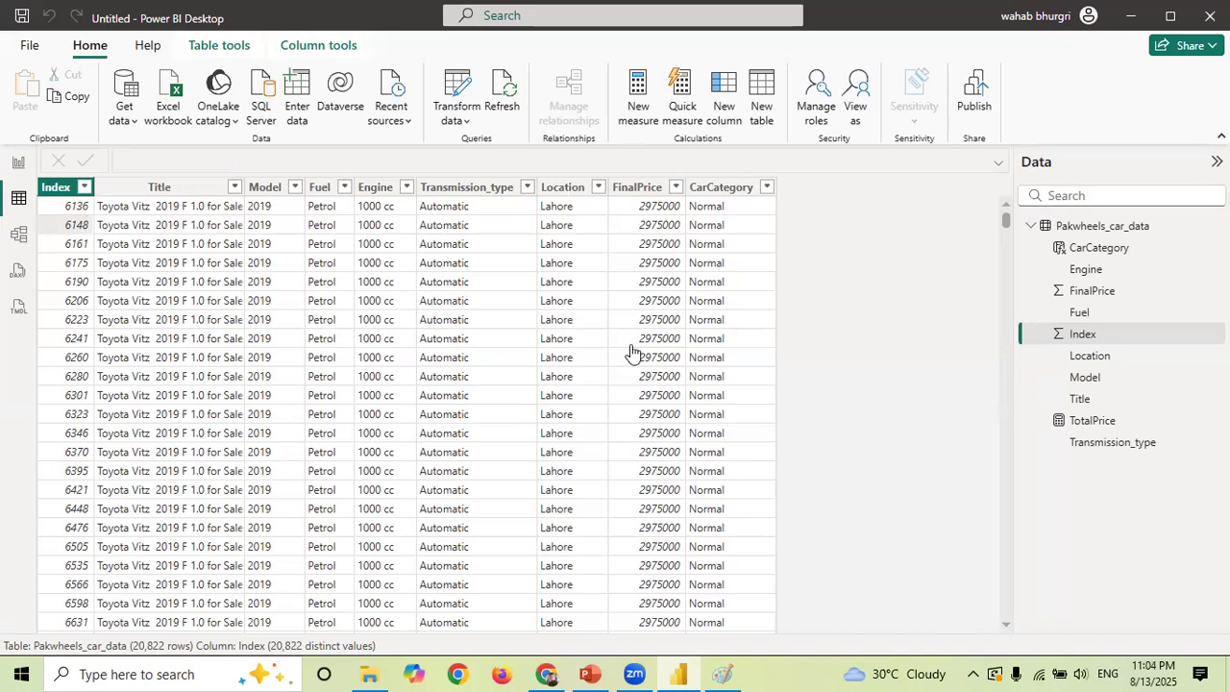
pyautogui.moveTo(1005, 226); pyautogui.dragTo(1002, 626)
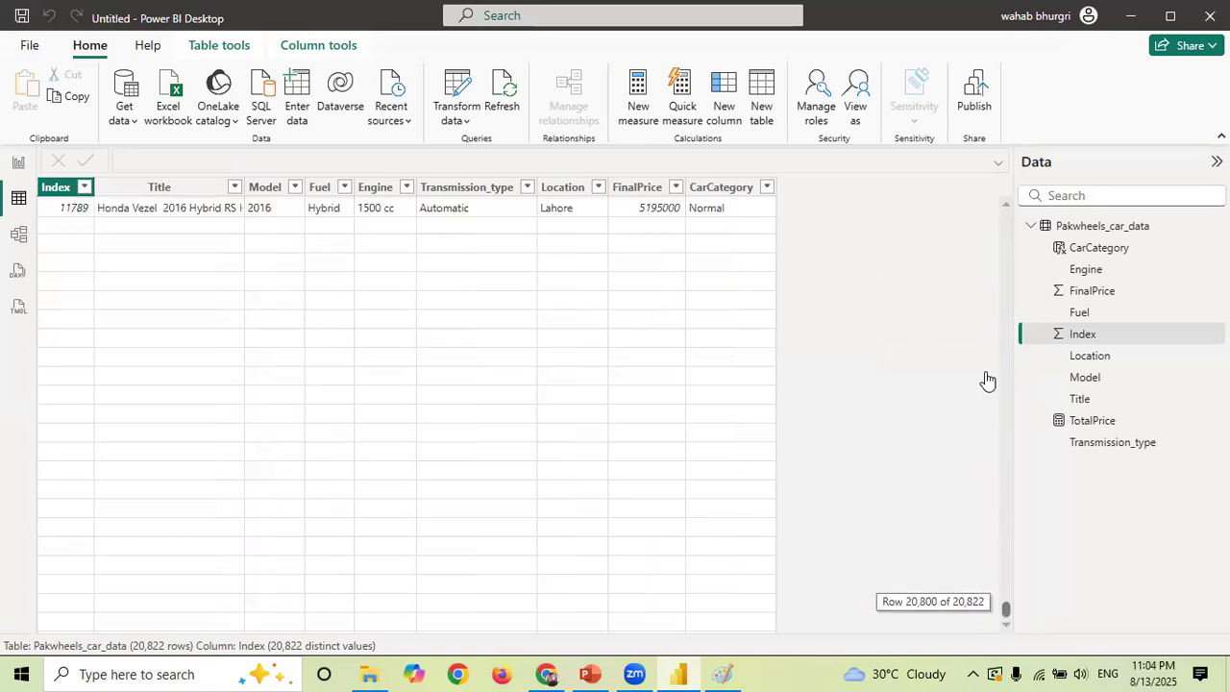
pyautogui.scroll(10, 294, 254)
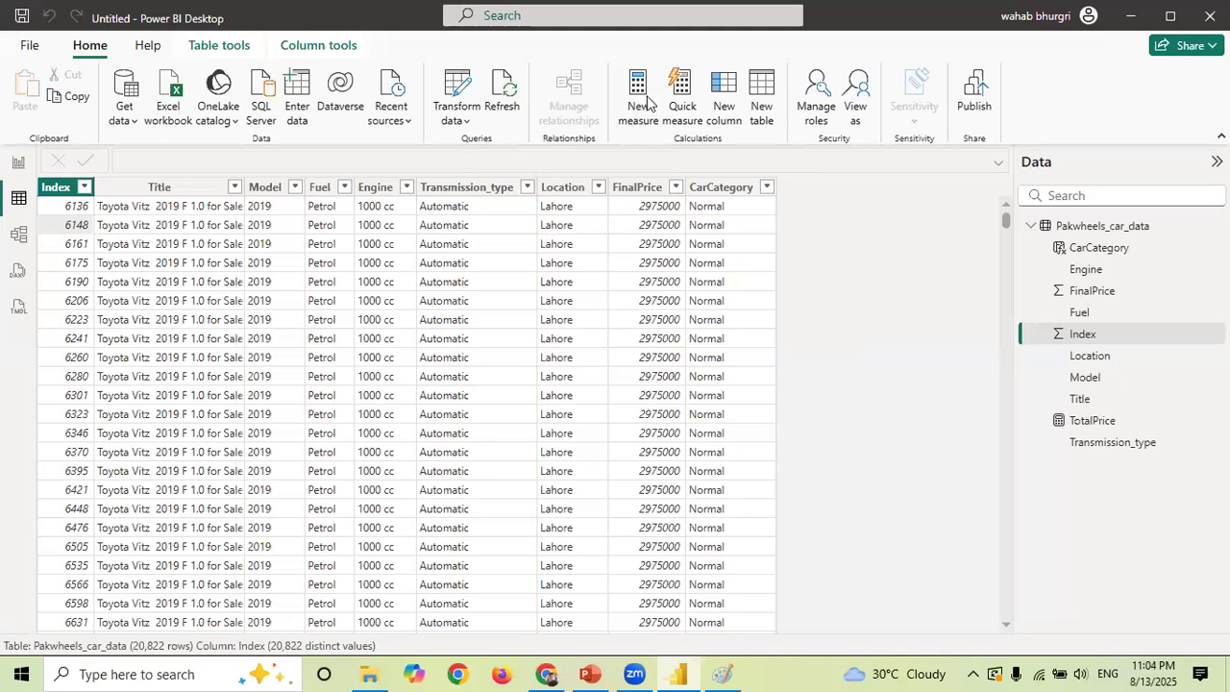
# - Switch to Paint and draw a tall rounded rectangle in the left half of the canvas to represent a table
pyautogui.hotkey('alt', 'Tab')
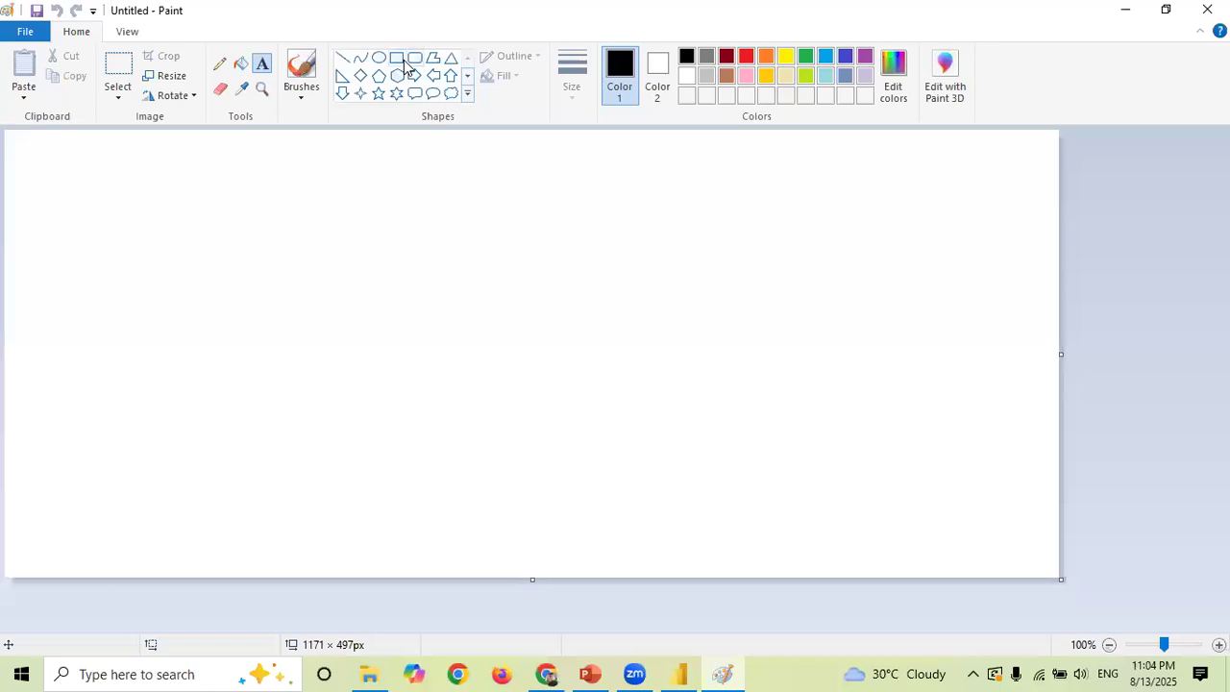
pyautogui.click(412, 60)
pyautogui.moveTo(325, 186); pyautogui.dragTo(545, 517)
pyautogui.click(818, 408)
# - Sketch five roughly horizontal pencil lines in the upper half of the rounded rectangle to represent rows
pyautogui.click(219, 63)
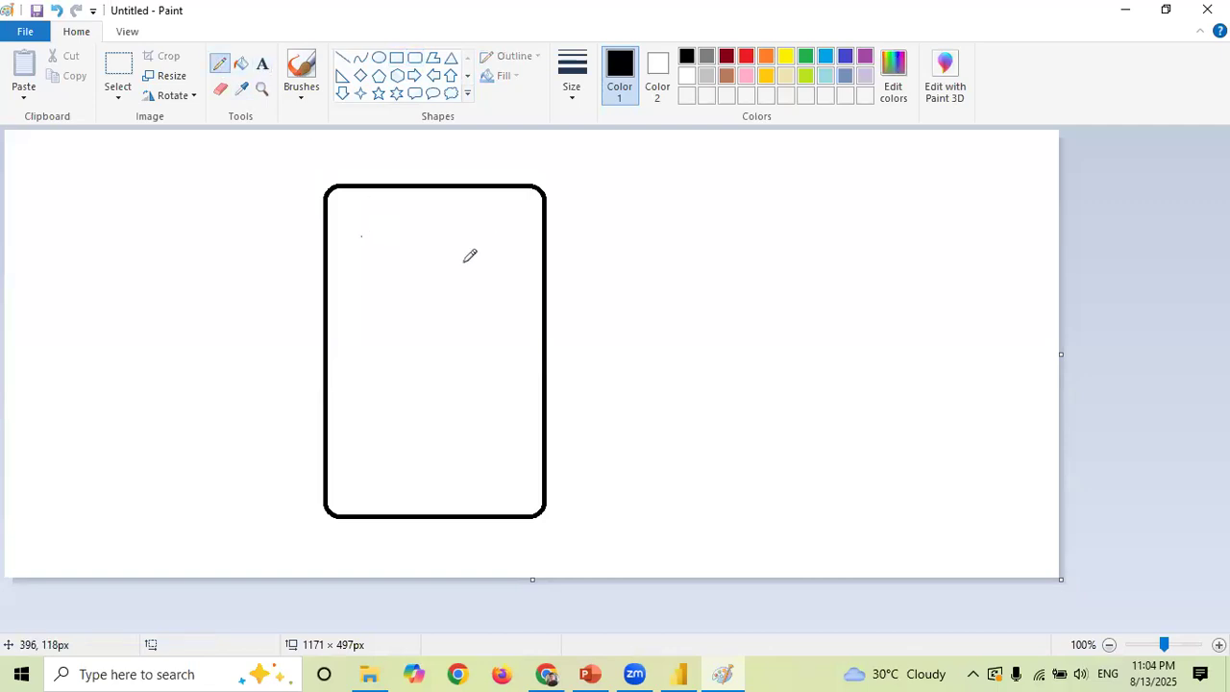
pyautogui.moveTo(362, 234); pyautogui.dragTo(483, 235)
pyautogui.moveTo(366, 263); pyautogui.dragTo(467, 262)
pyautogui.moveTo(376, 290); pyautogui.dragTo(514, 277)
pyautogui.moveTo(365, 312); pyautogui.dragTo(502, 311)
pyautogui.moveTo(353, 336); pyautogui.dragTo(489, 352)
# - Draw four long tick marks at the right ends of the row lines, and group them with a bracket and a small arrow
pyautogui.moveTo(488, 234)
pyautogui.mouseDown()
pyautogui.moveTo(509, 251)
pyautogui.moveTo(620, 180)
pyautogui.mouseUp()
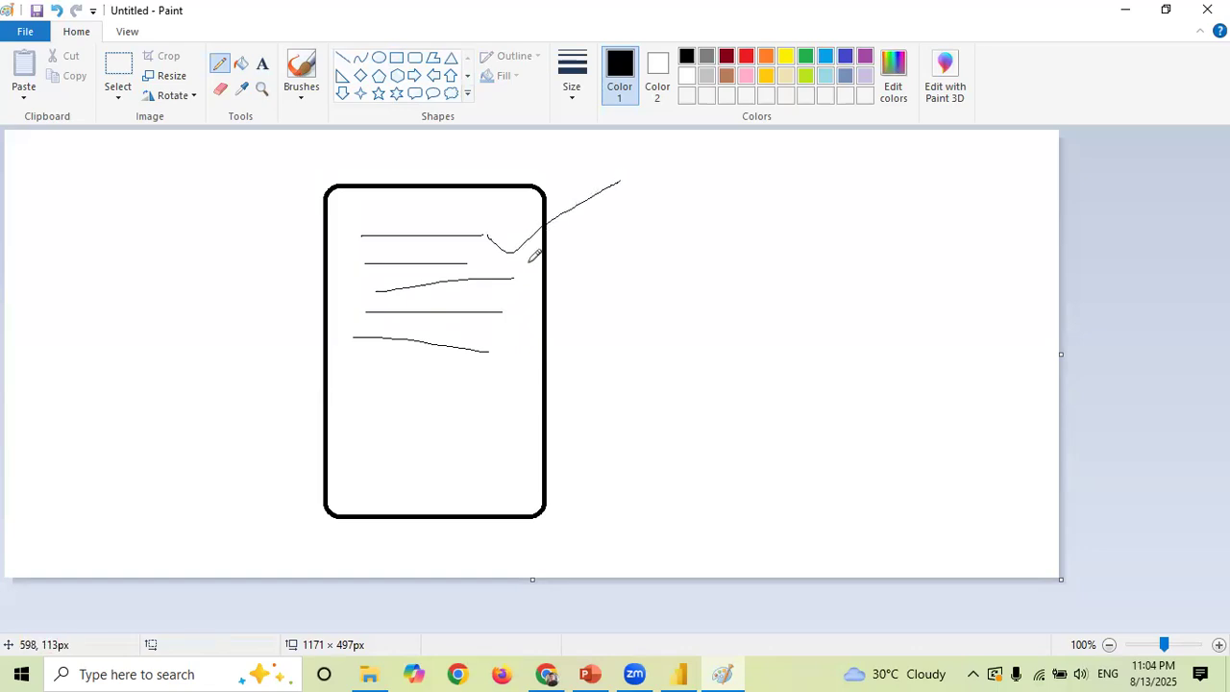
pyautogui.moveTo(524, 269); pyautogui.dragTo(633, 230)
pyautogui.moveTo(510, 304)
pyautogui.mouseDown()
pyautogui.moveTo(522, 319)
pyautogui.moveTo(675, 260)
pyautogui.mouseUp()
pyautogui.moveTo(504, 341); pyautogui.dragTo(657, 328)
pyautogui.moveTo(662, 171)
pyautogui.mouseDown()
pyautogui.moveTo(696, 225)
pyautogui.moveTo(693, 314)
pyautogui.moveTo(686, 343)
pyautogui.moveTo(652, 356)
pyautogui.mouseUp()
pyautogui.moveTo(687, 294)
pyautogui.mouseDown()
pyautogui.moveTo(714, 267)
pyautogui.moveTo(715, 298)
pyautogui.mouseUp()
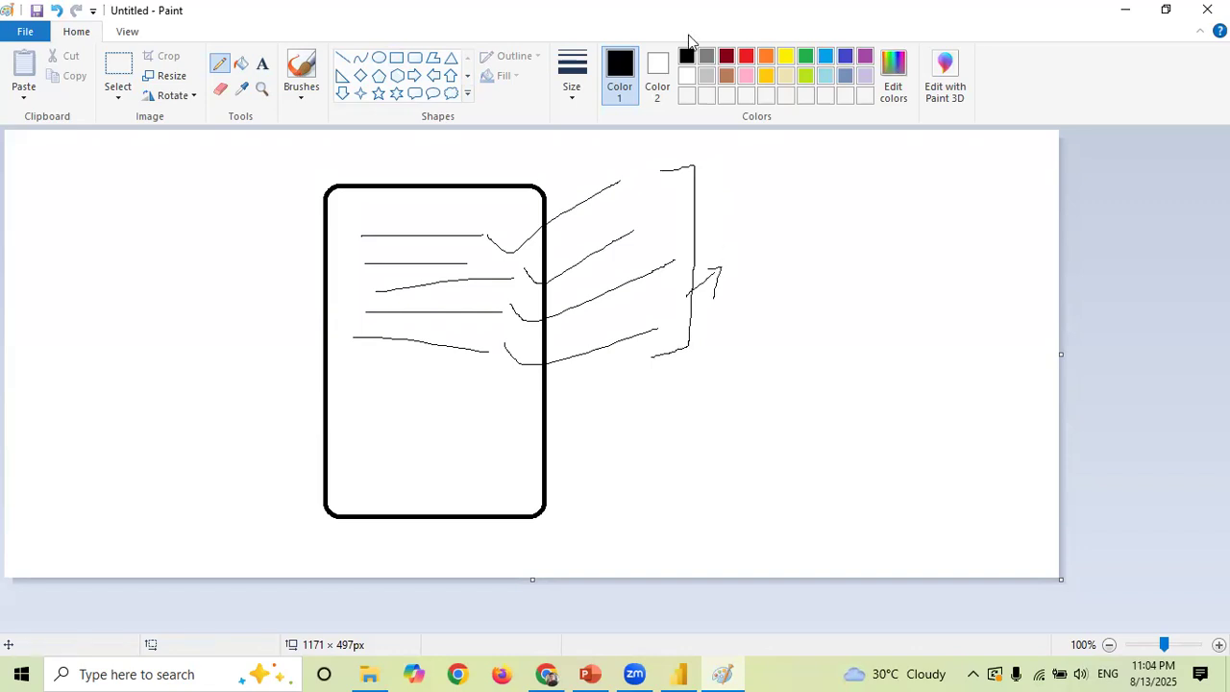
pyautogui.click(695, 73)
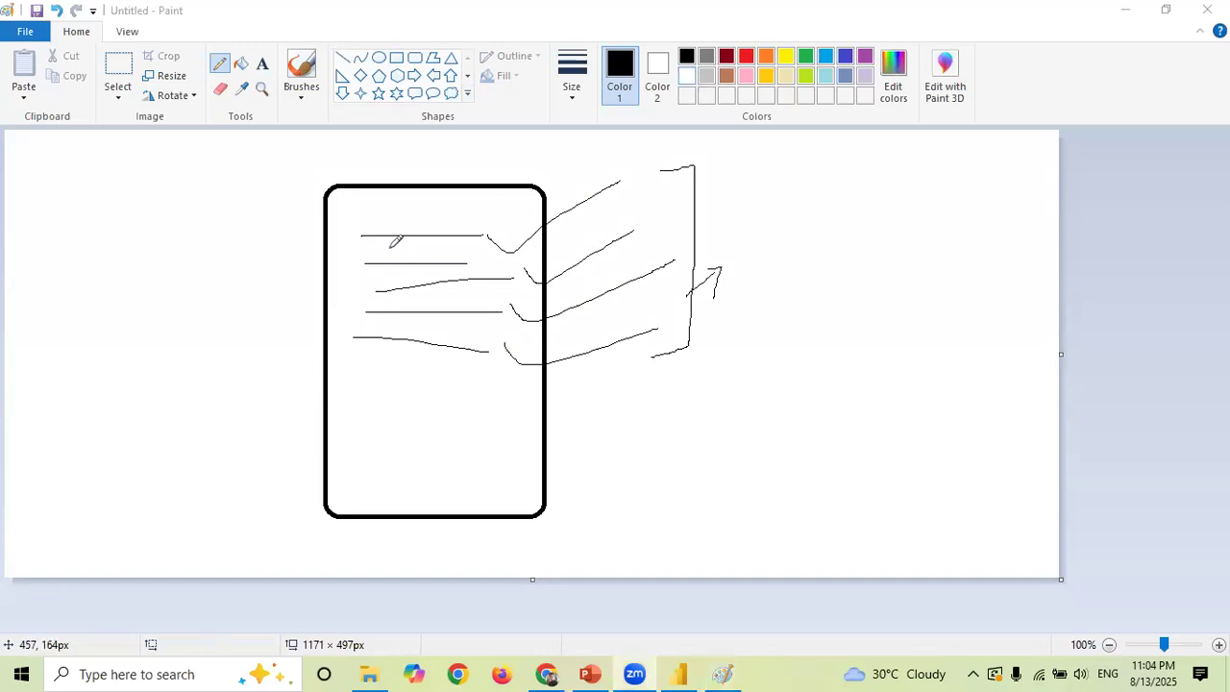
# - Mark the start of each of the five row lines with a small pencil tick
pyautogui.moveTo(357, 229); pyautogui.dragTo(390, 217)
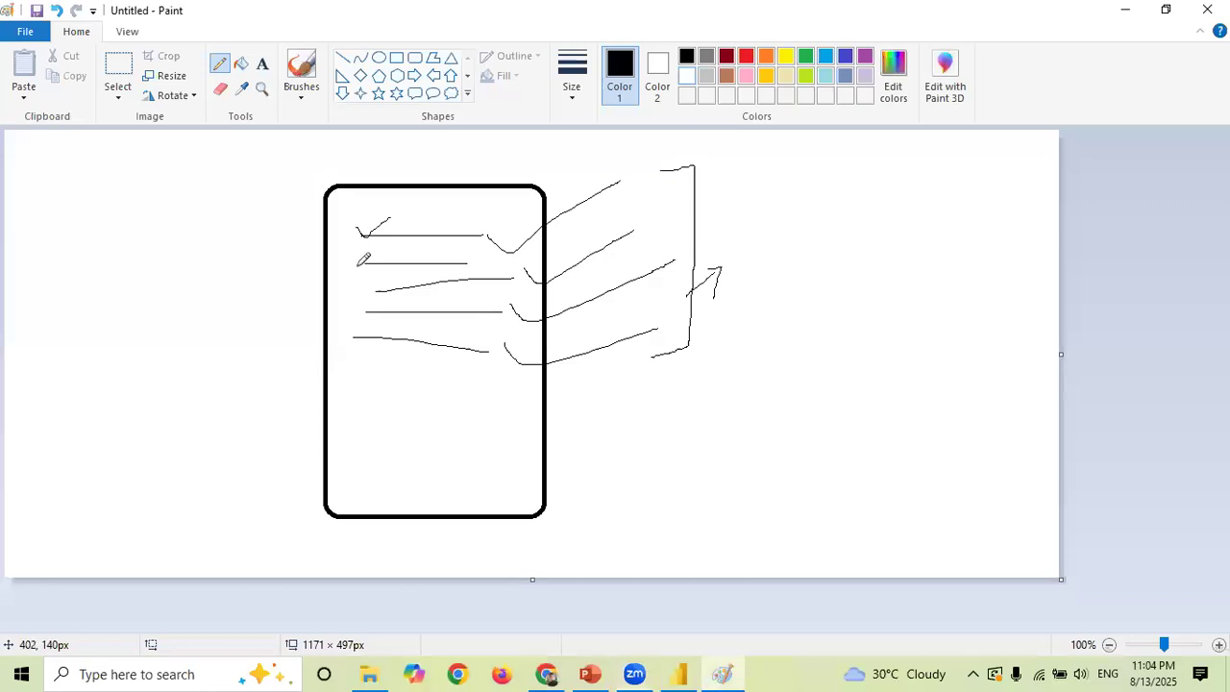
pyautogui.moveTo(357, 263)
pyautogui.mouseDown()
pyautogui.moveTo(386, 254)
pyautogui.moveTo(402, 281)
pyautogui.mouseUp()
pyautogui.moveTo(361, 316); pyautogui.dragTo(400, 300)
pyautogui.moveTo(349, 340); pyautogui.dragTo(383, 326)
# - Sketch two more row lines below the others and a tall bracket beside all rows, and return to Power BI
pyautogui.moveTo(350, 369); pyautogui.dragTo(460, 364)
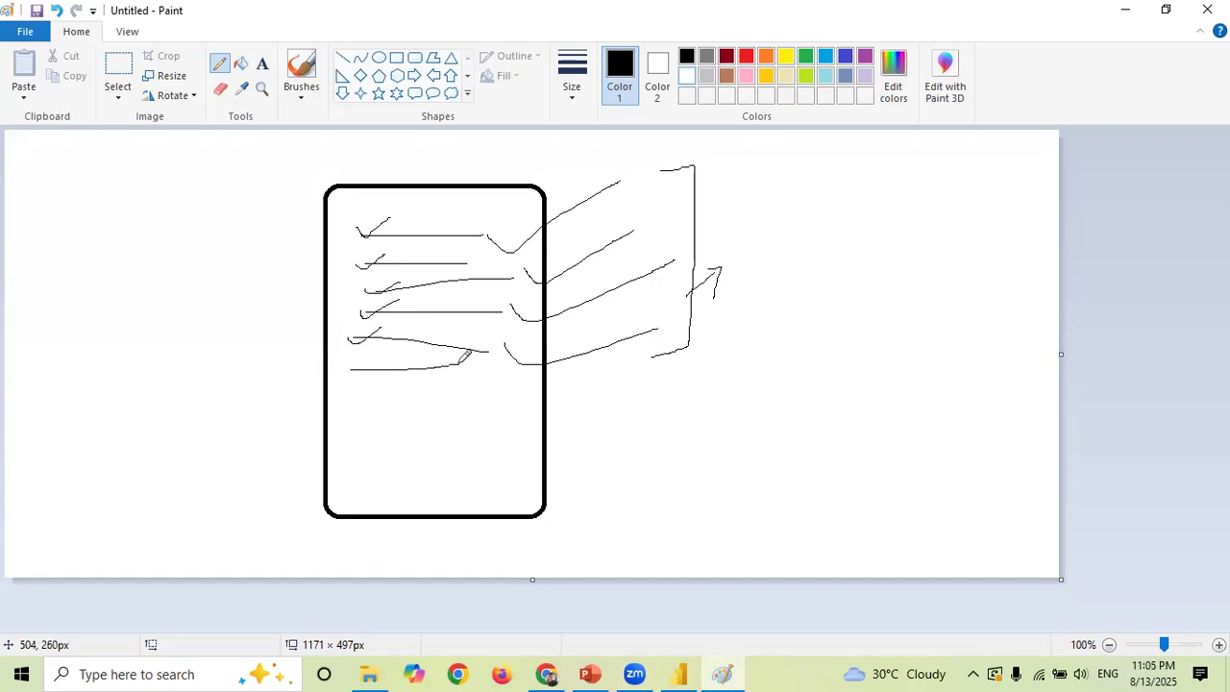
pyautogui.moveTo(365, 395); pyautogui.dragTo(440, 393)
pyautogui.moveTo(544, 193)
pyautogui.mouseDown()
pyautogui.moveTo(618, 180)
pyautogui.moveTo(614, 412)
pyautogui.moveTo(520, 417)
pyautogui.mouseUp()
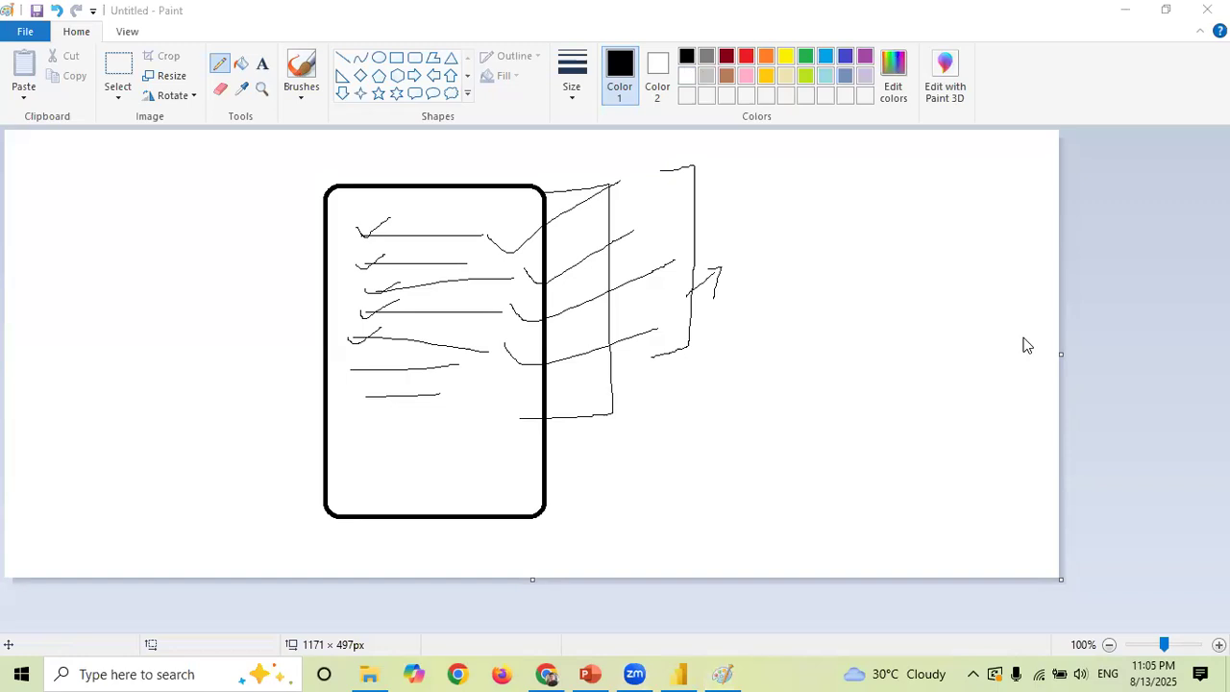
pyautogui.click(677, 673)
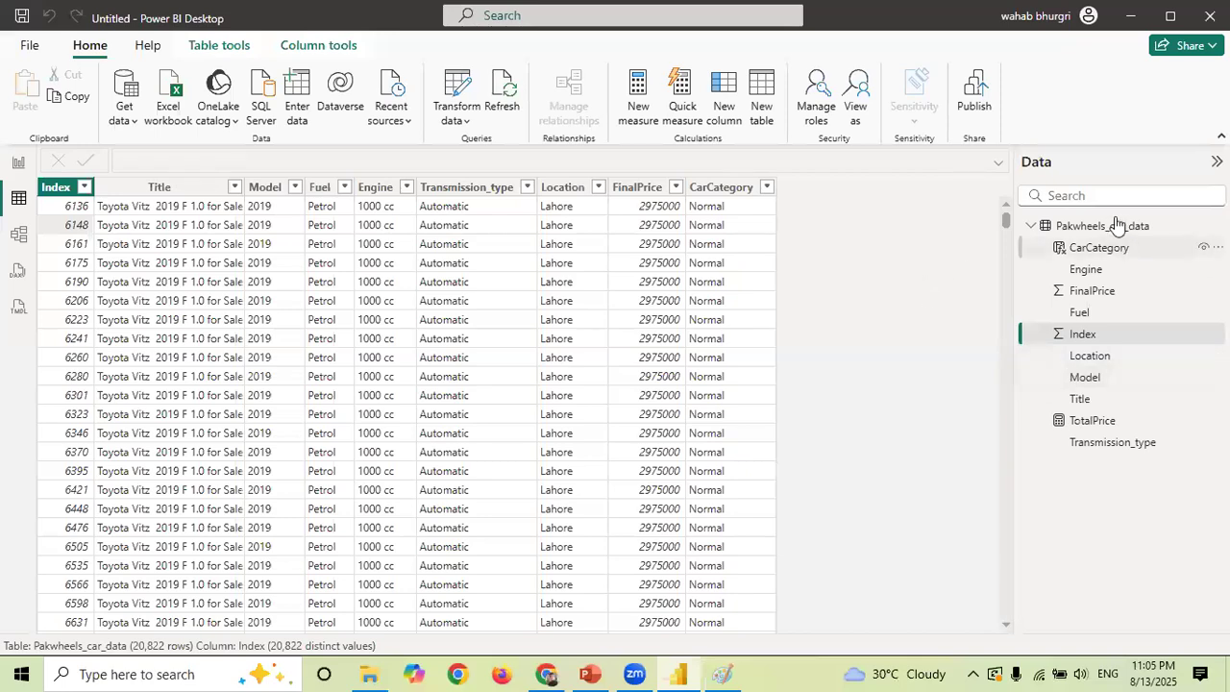
# - Create a measure in the Pakwheels_car_data table defined as TotalCars = COUNTROWS(Pakwheels_car_data)
pyautogui.rightClick(1076, 224)
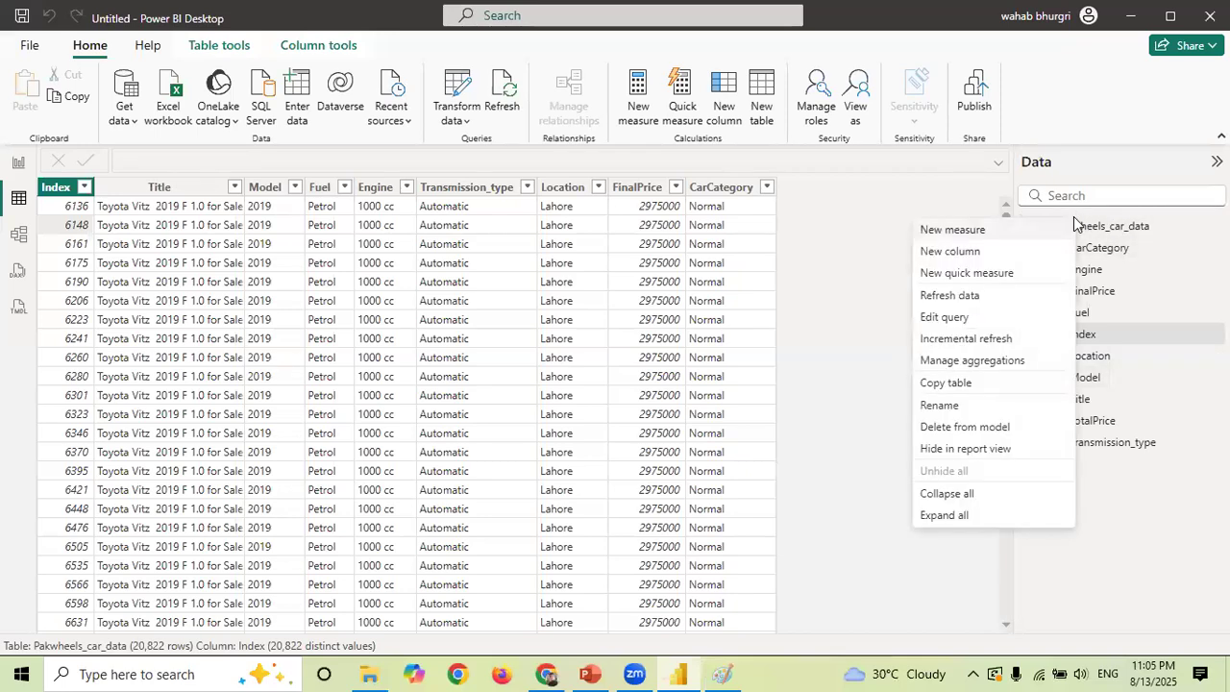
pyautogui.click(938, 232)
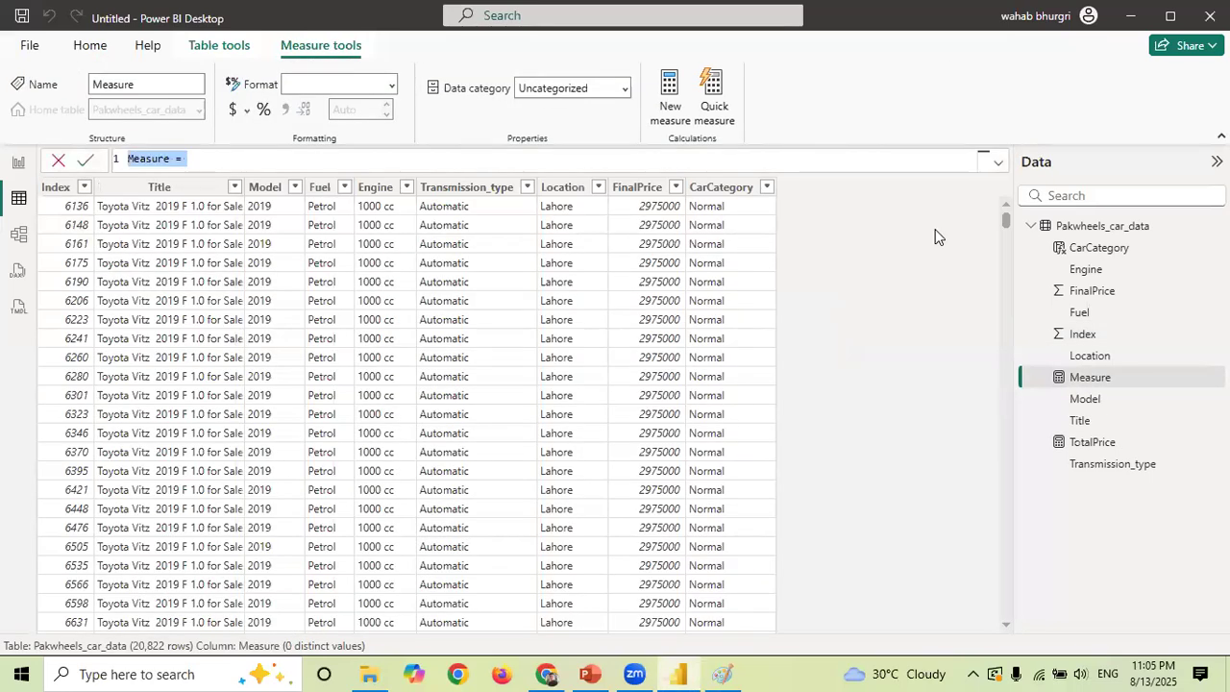
pyautogui.write('TotalCars')
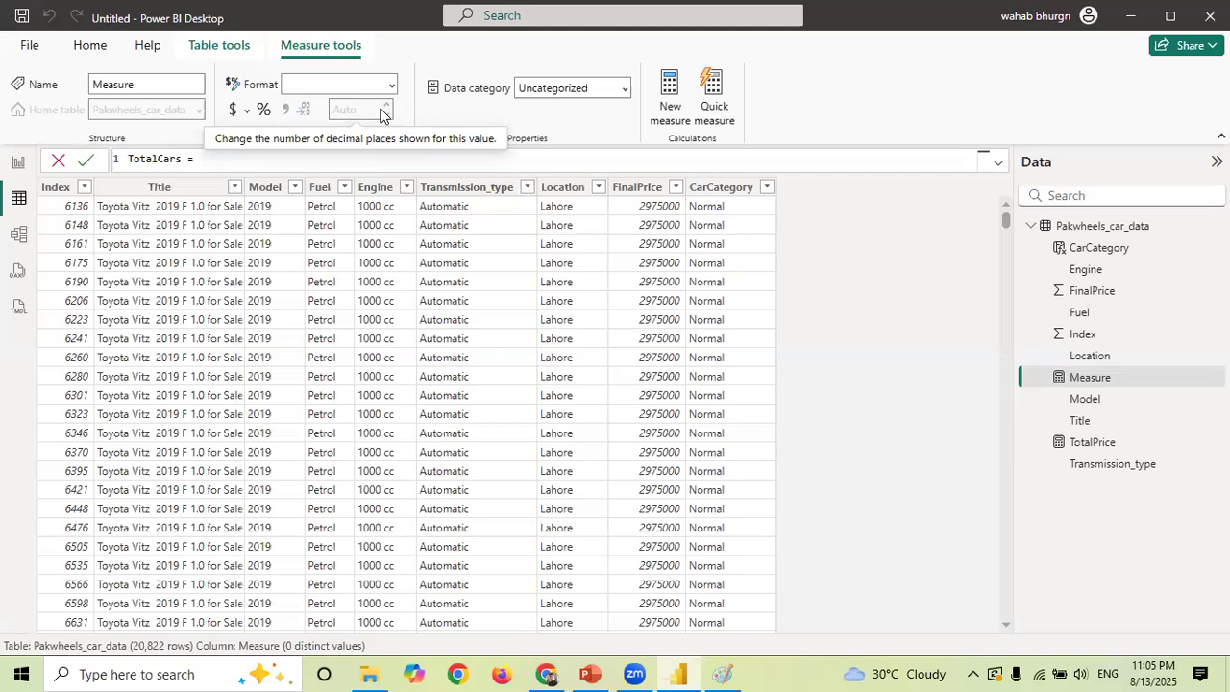
pyautogui.write('countr')
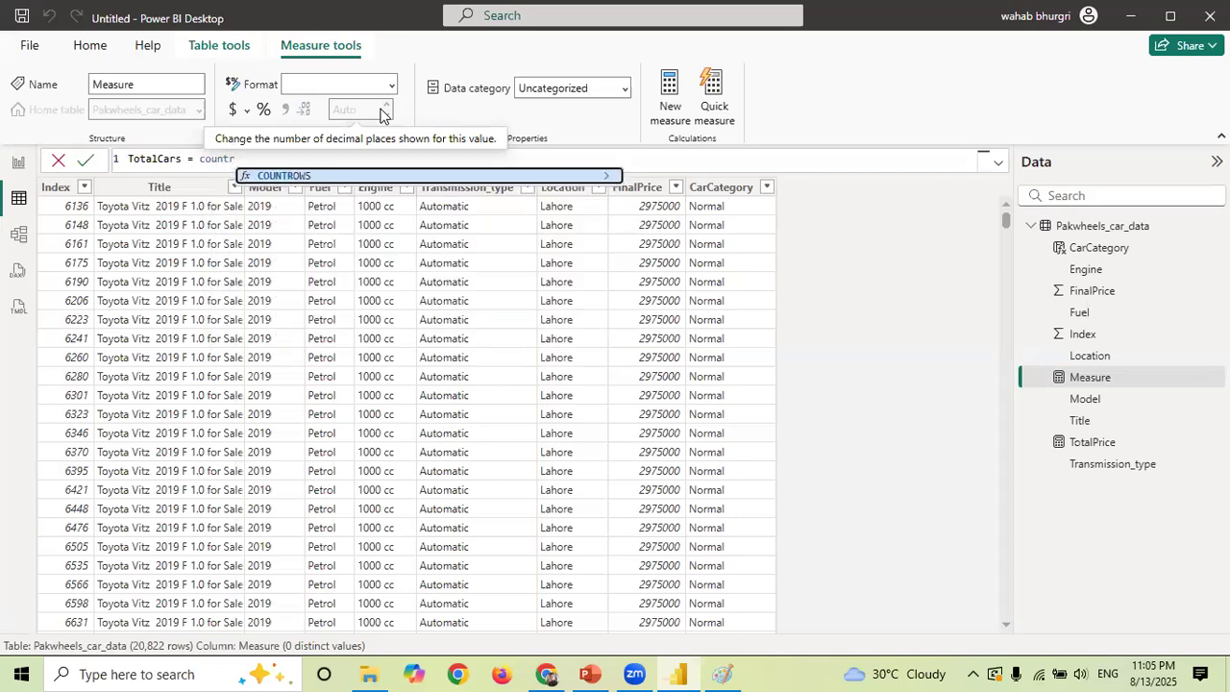
pyautogui.press('Tab')
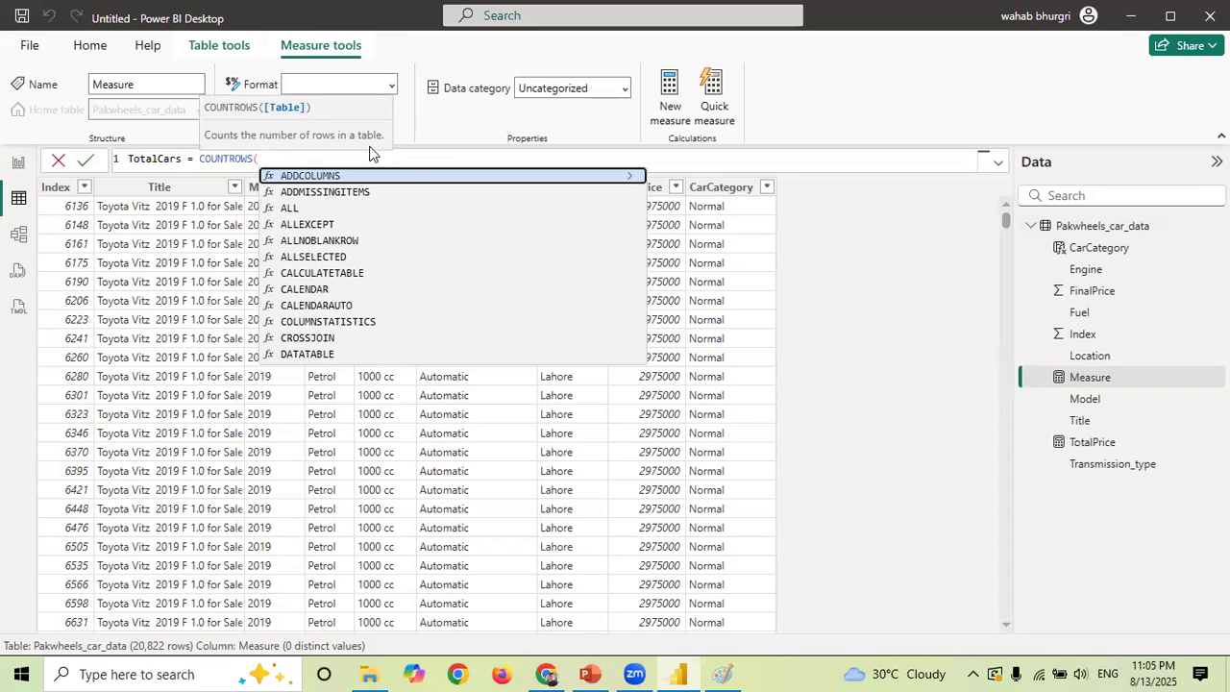
pyautogui.write('Pak')
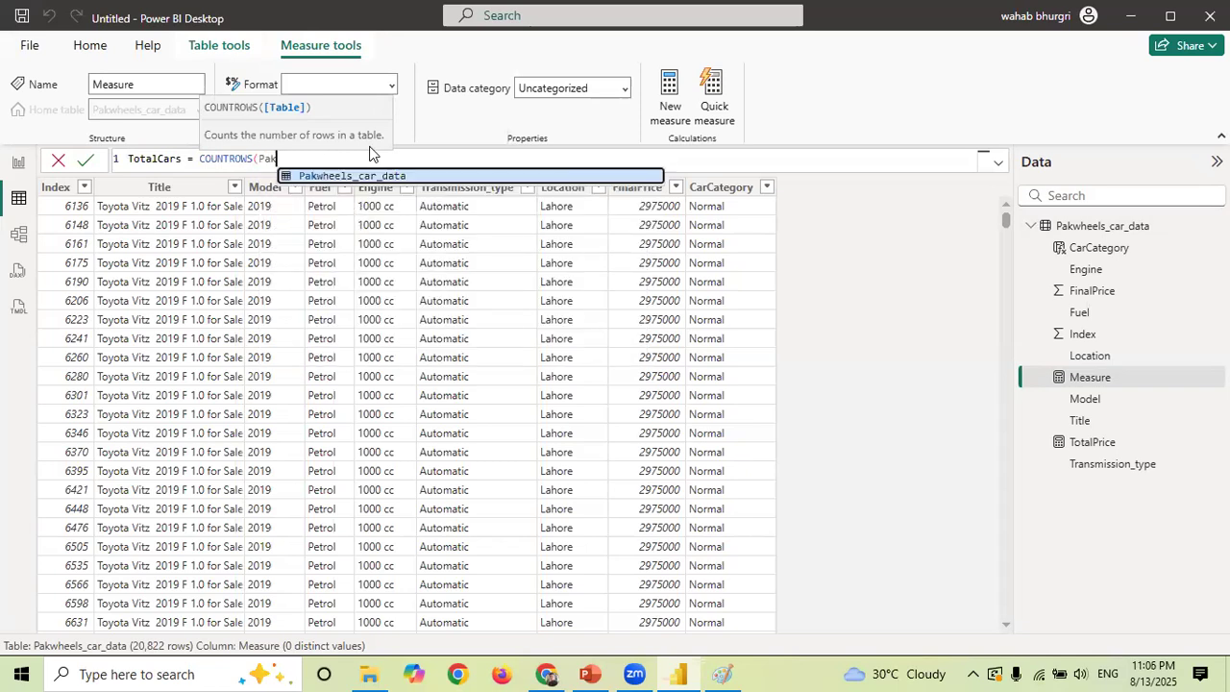
pyautogui.press('Tab')
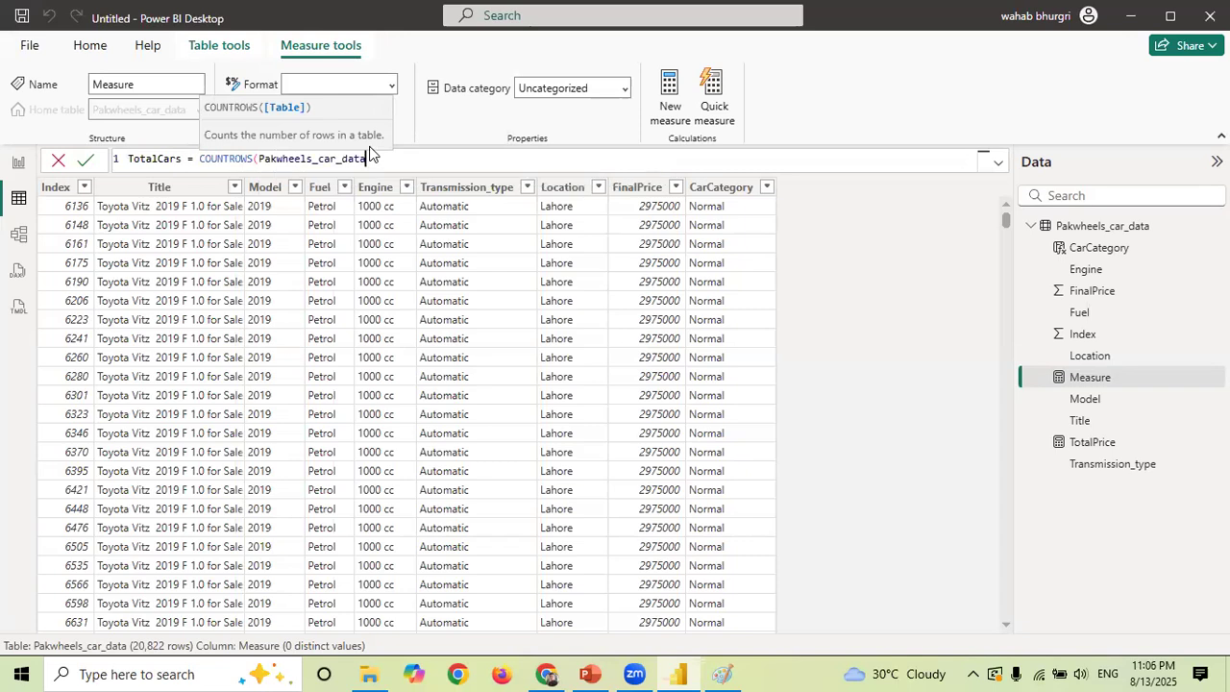
pyautogui.write(')')
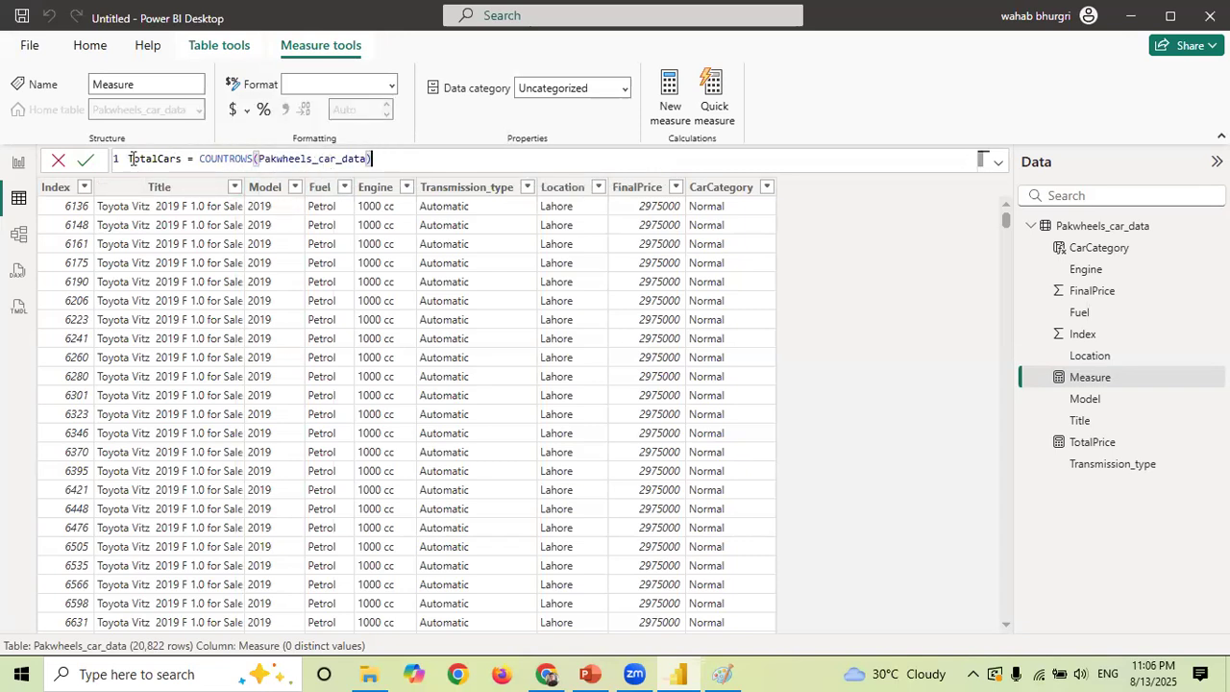
pyautogui.click(85, 160)
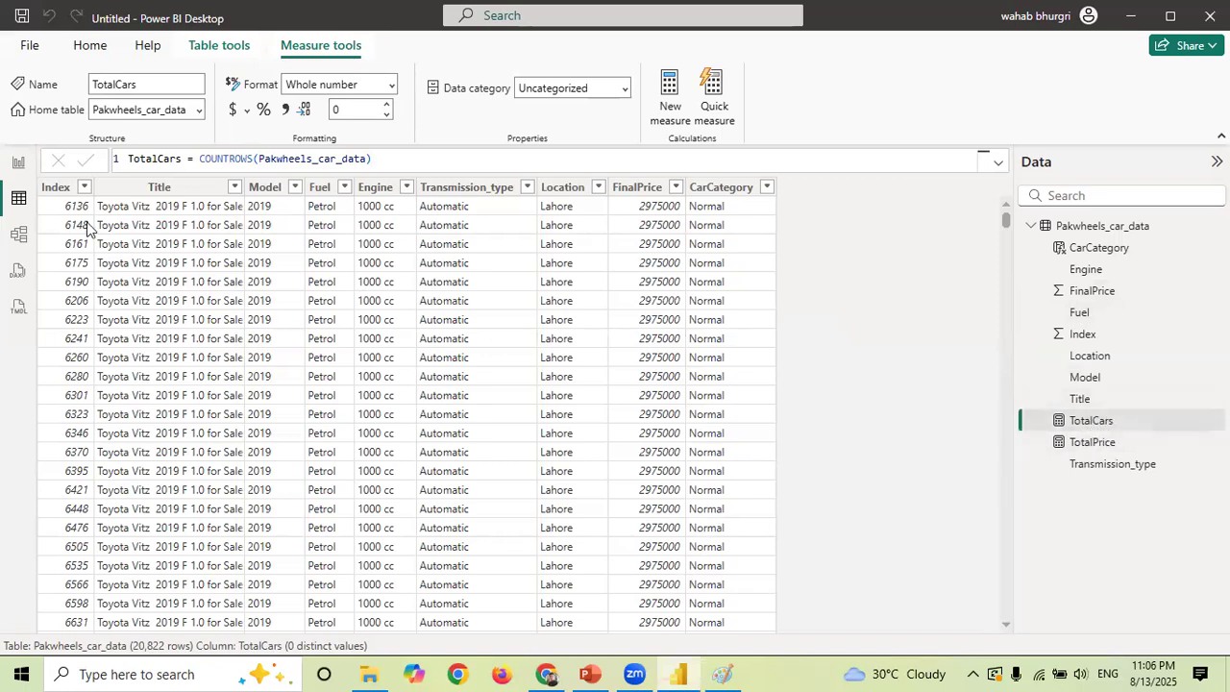
# - Replace the TotalPrice field with the TotalCars measure in the second card on the report page
pyautogui.click(19, 162)
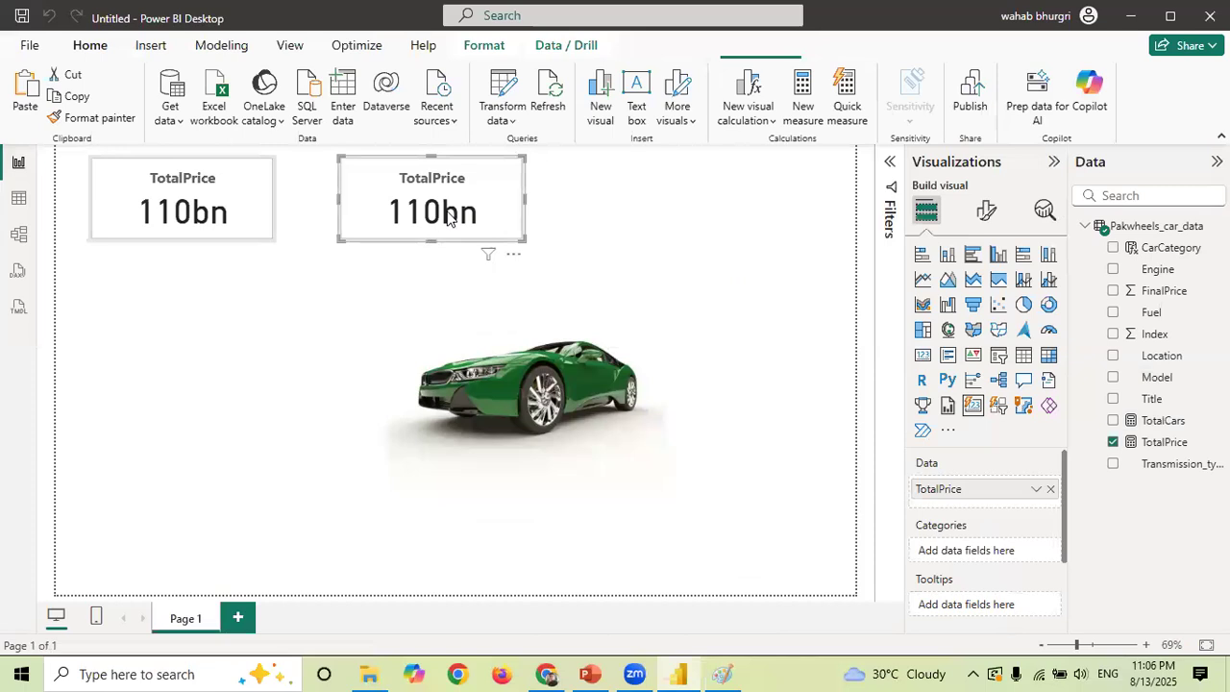
pyautogui.click(1113, 443)
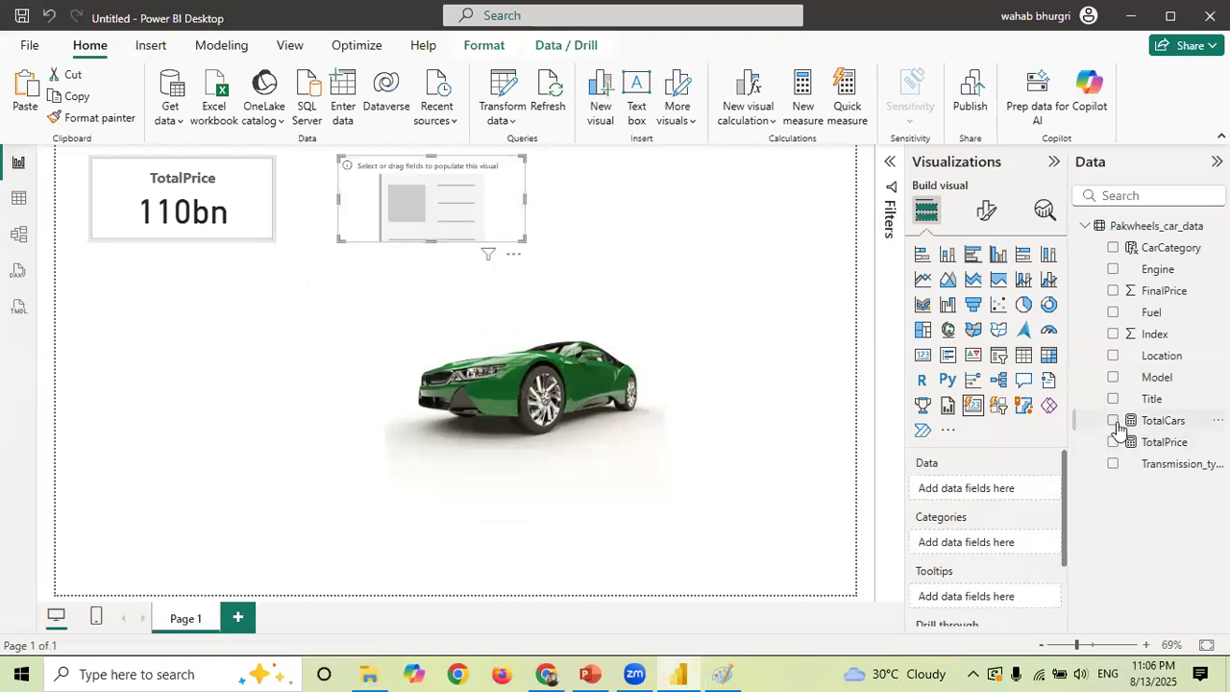
pyautogui.click(1114, 421)
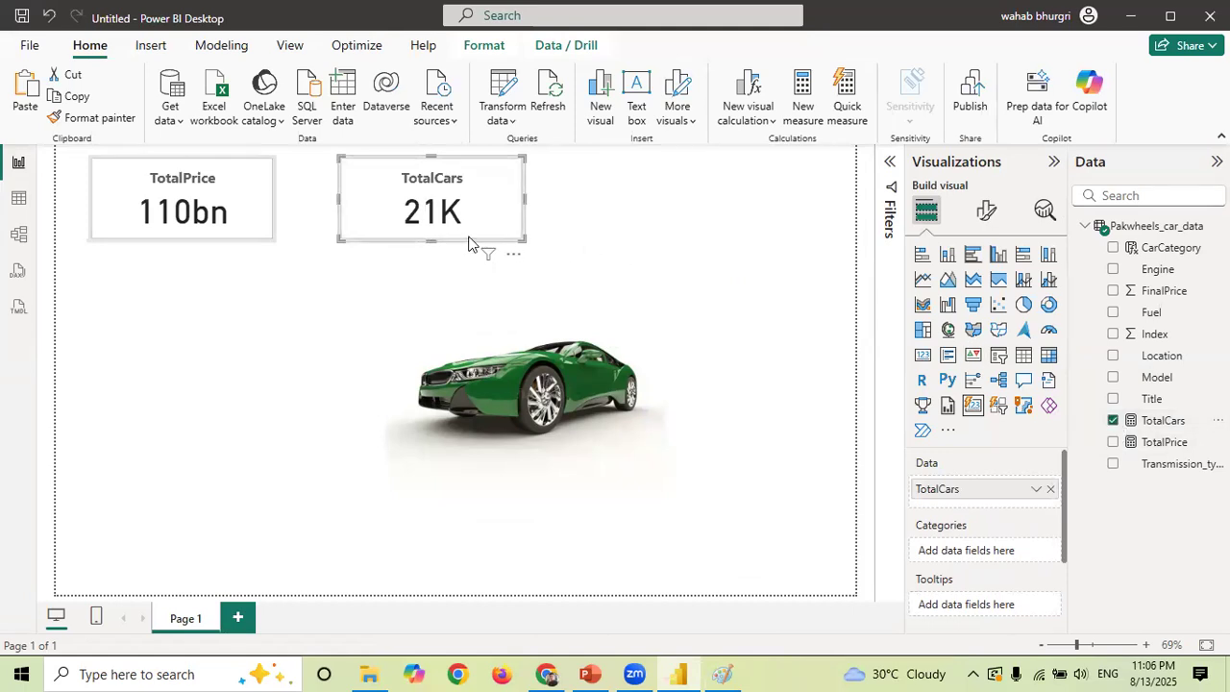
# - Widen the TotalCars card slightly and shift it further from the TotalPrice card, leaving it deselected
pyautogui.moveTo(524, 202); pyautogui.dragTo(560, 201)
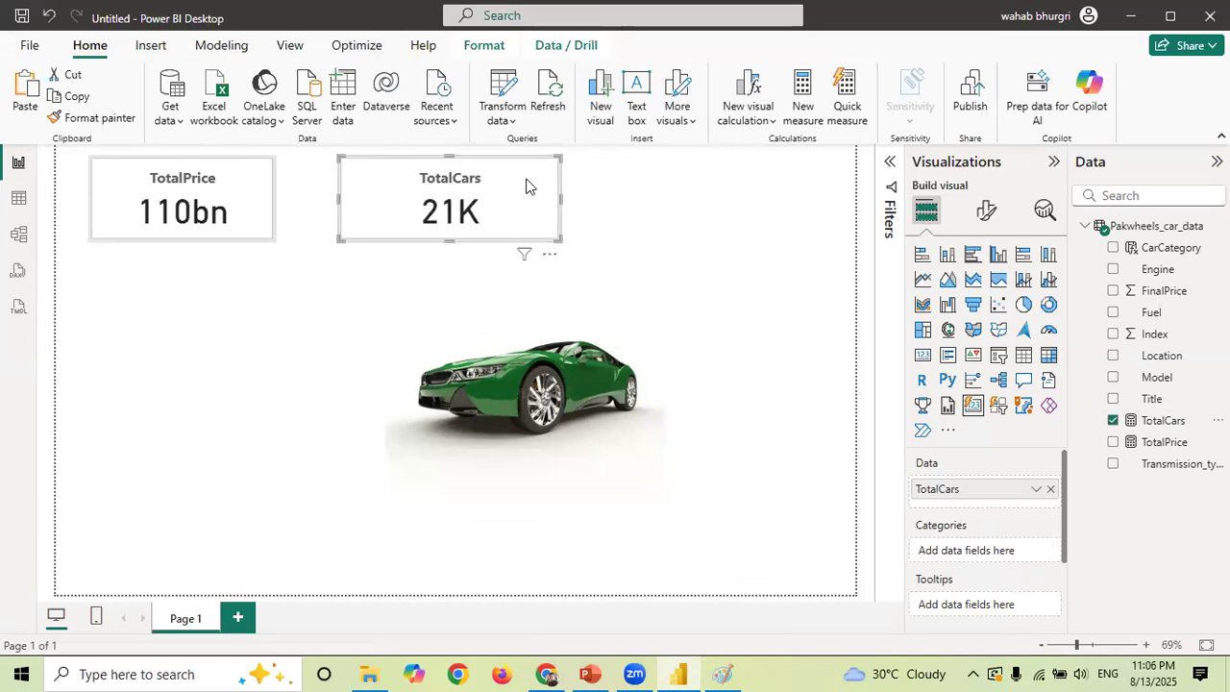
pyautogui.moveTo(527, 182); pyautogui.dragTo(525, 189)
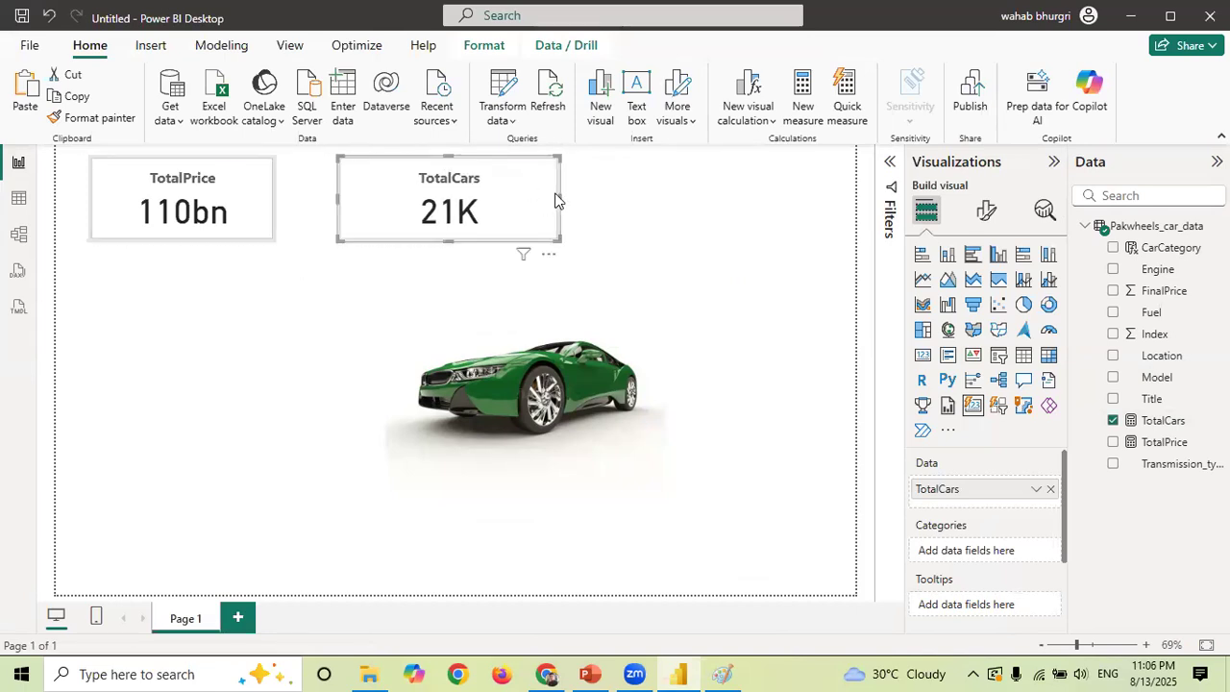
pyautogui.moveTo(337, 199); pyautogui.dragTo(446, 211)
pyautogui.click(651, 203)
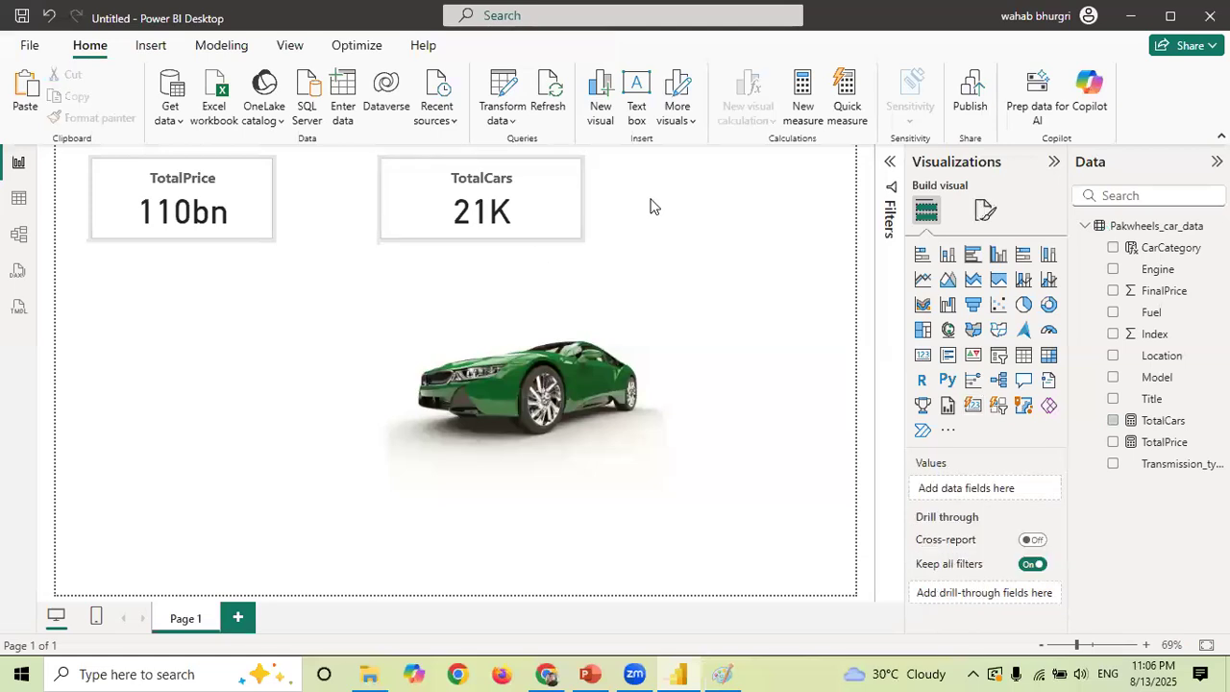
# - Check the sample dashboard slide in PowerPoint, and examine the distinct values of the Engine column in Power BI's table data
pyautogui.click(590, 672)
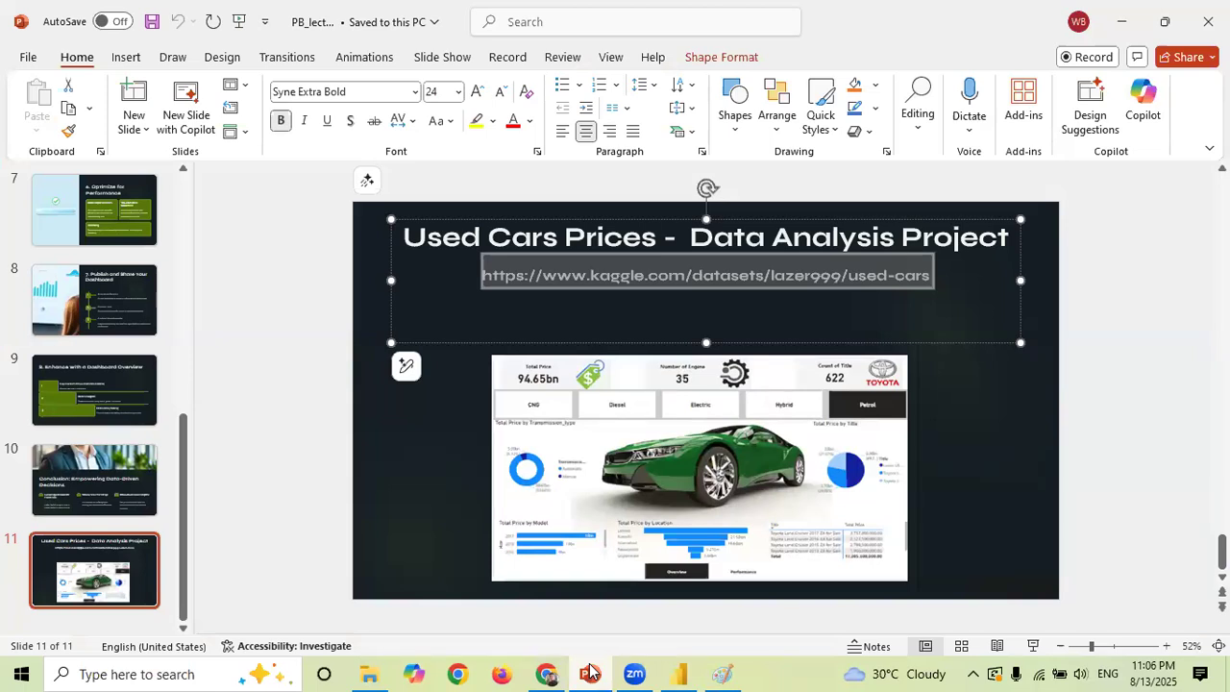
pyautogui.click(590, 673)
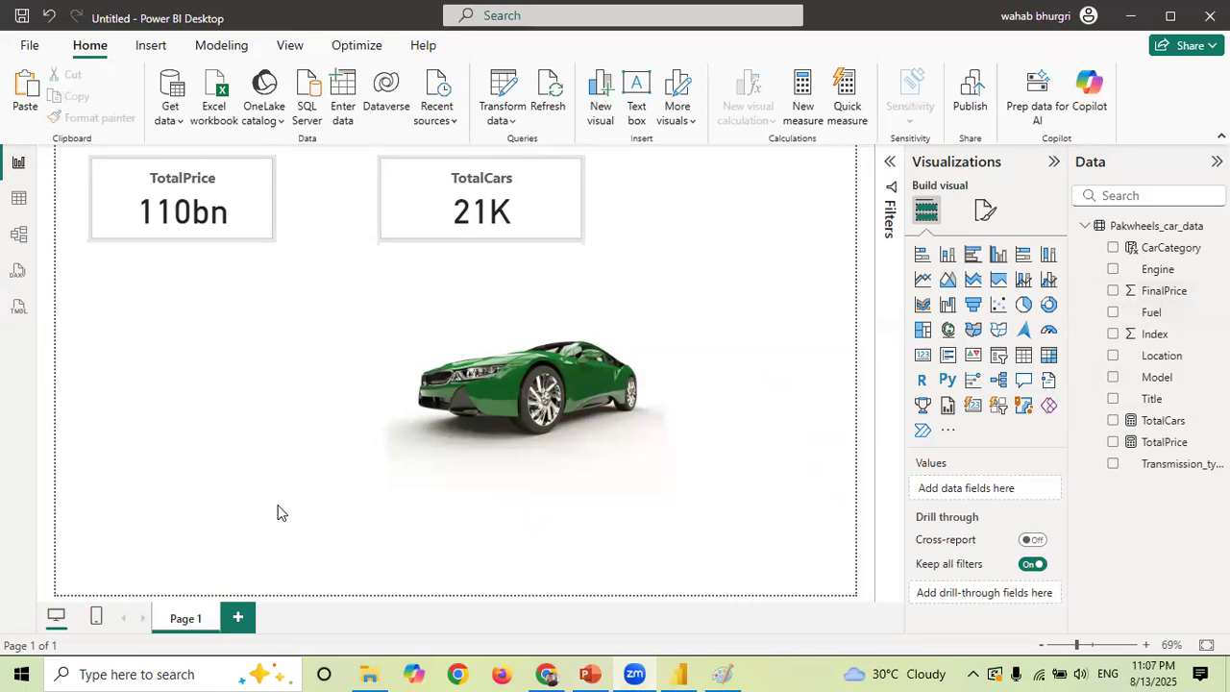
pyautogui.click(18, 198)
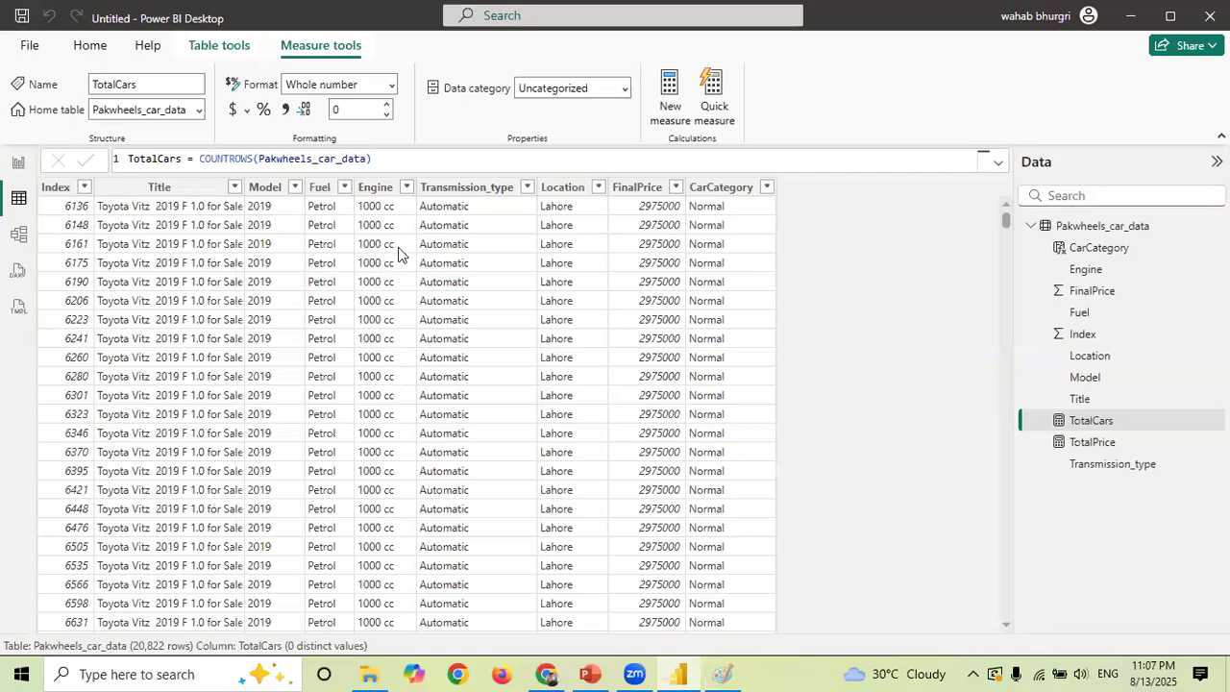
pyautogui.click(405, 187)
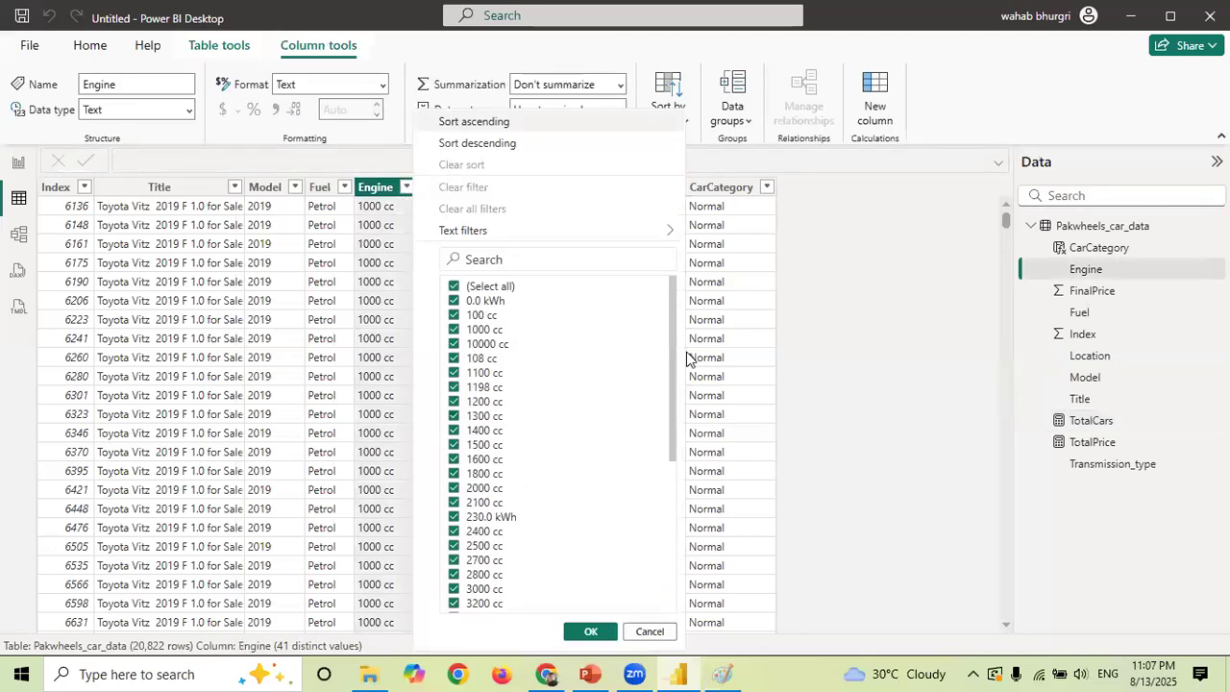
pyautogui.scroll(-3, 672, 319)
pyautogui.scroll(-1, 653, 436)
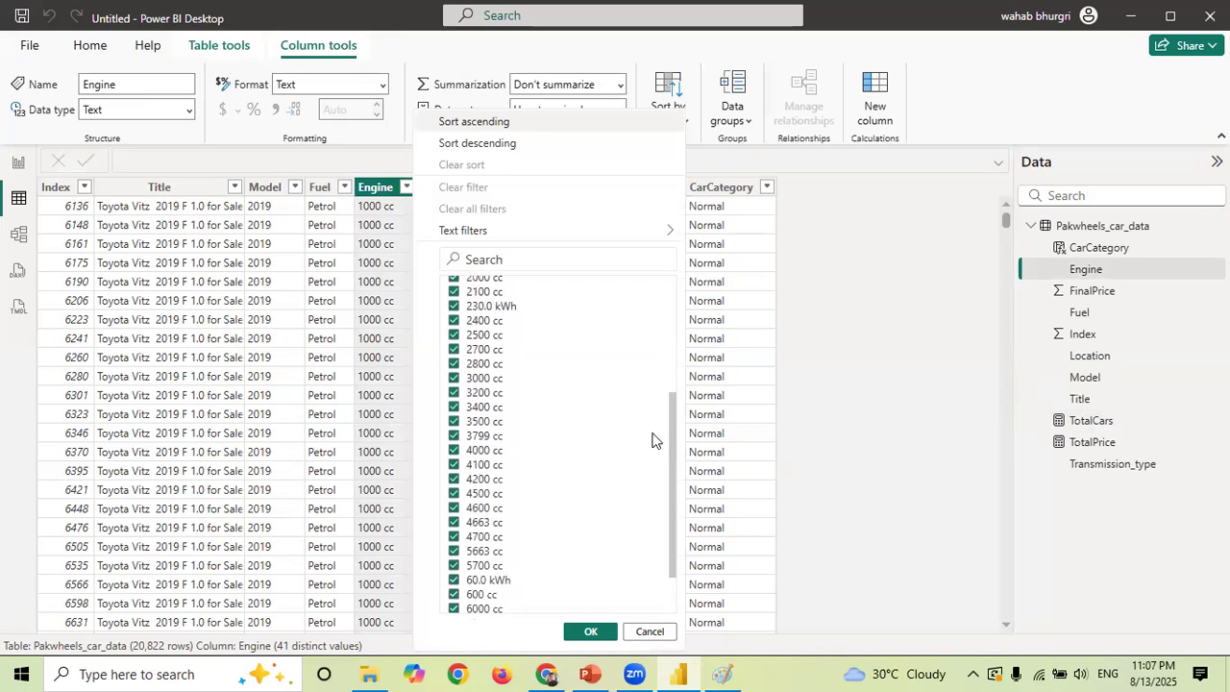
pyautogui.scroll(-1, 651, 443)
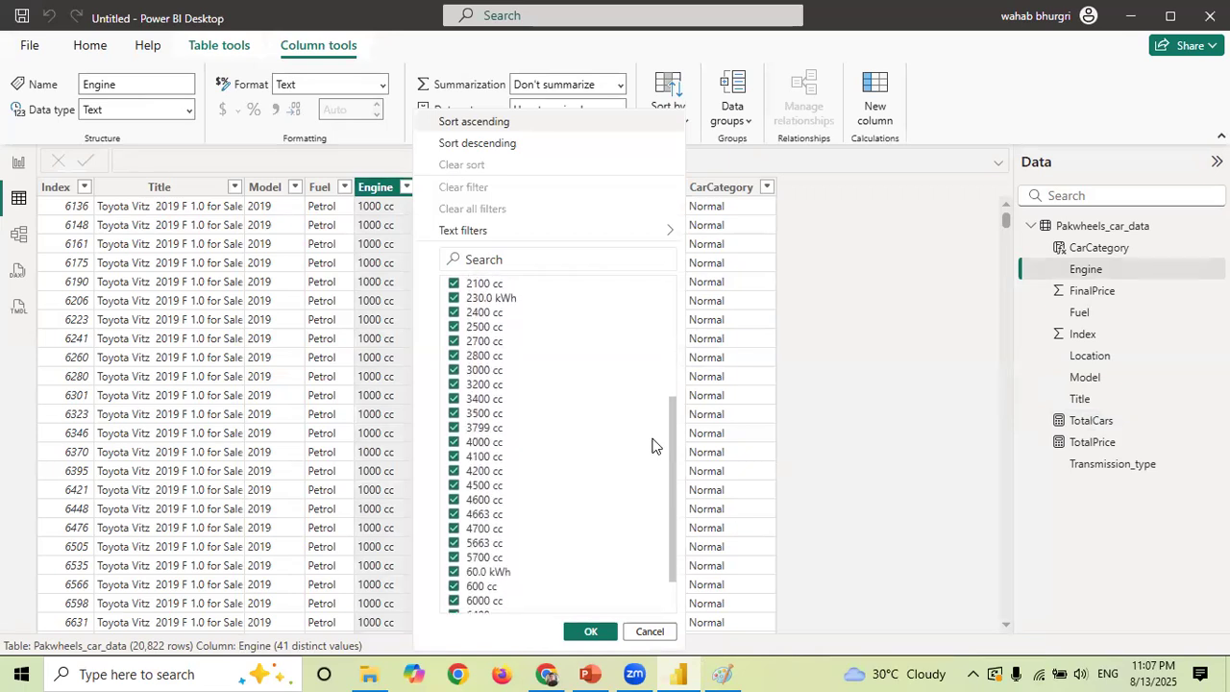
pyautogui.scroll(-3, 652, 444)
pyautogui.scroll(10, 652, 443)
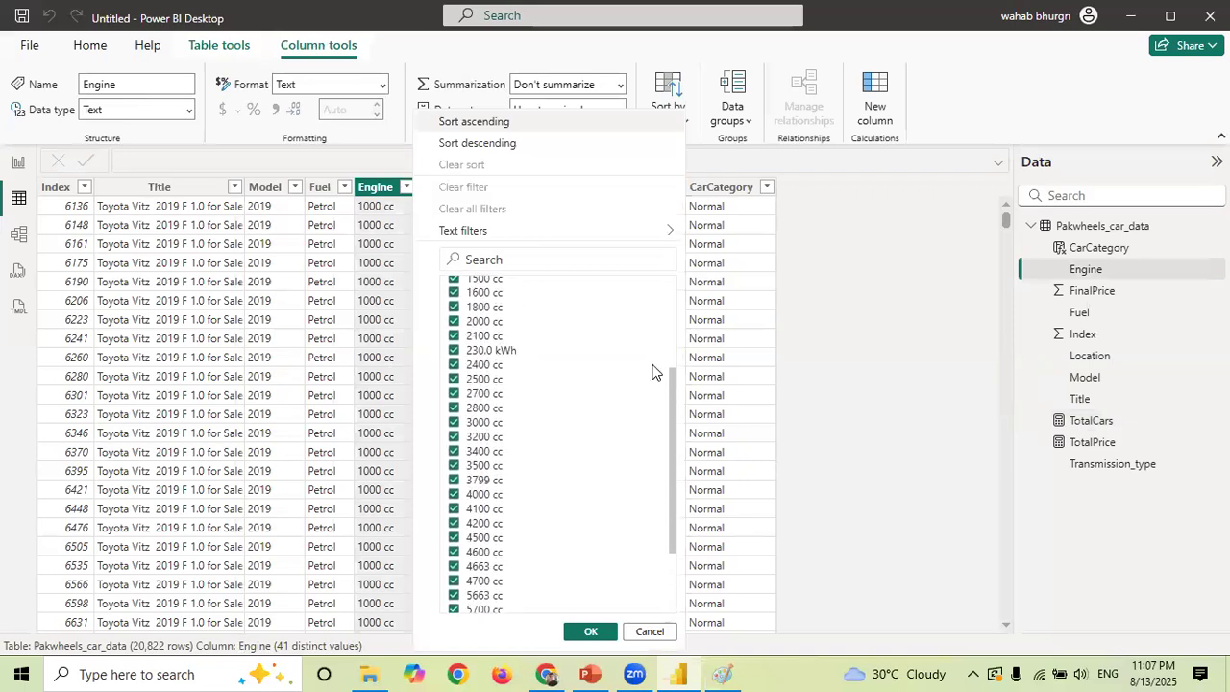
pyautogui.click(650, 633)
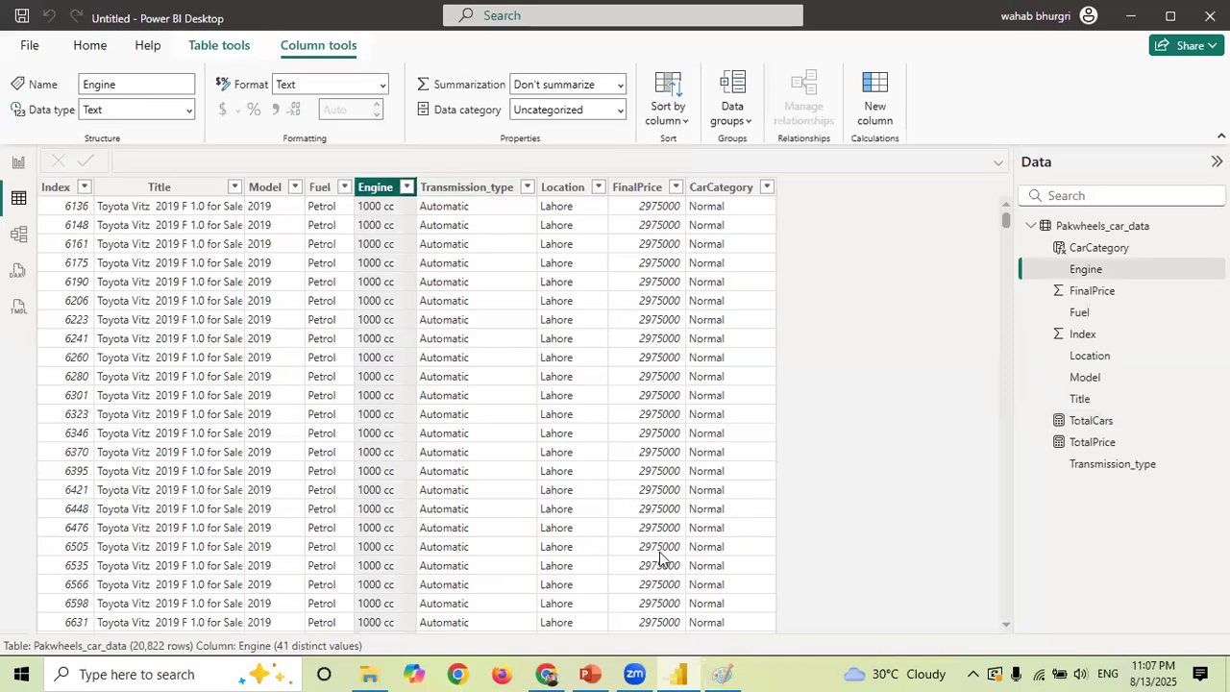
# - Switch to Paint and draw a tall rectangle about 150 × 349 px beside the rounded rectangle
pyautogui.click(722, 674)
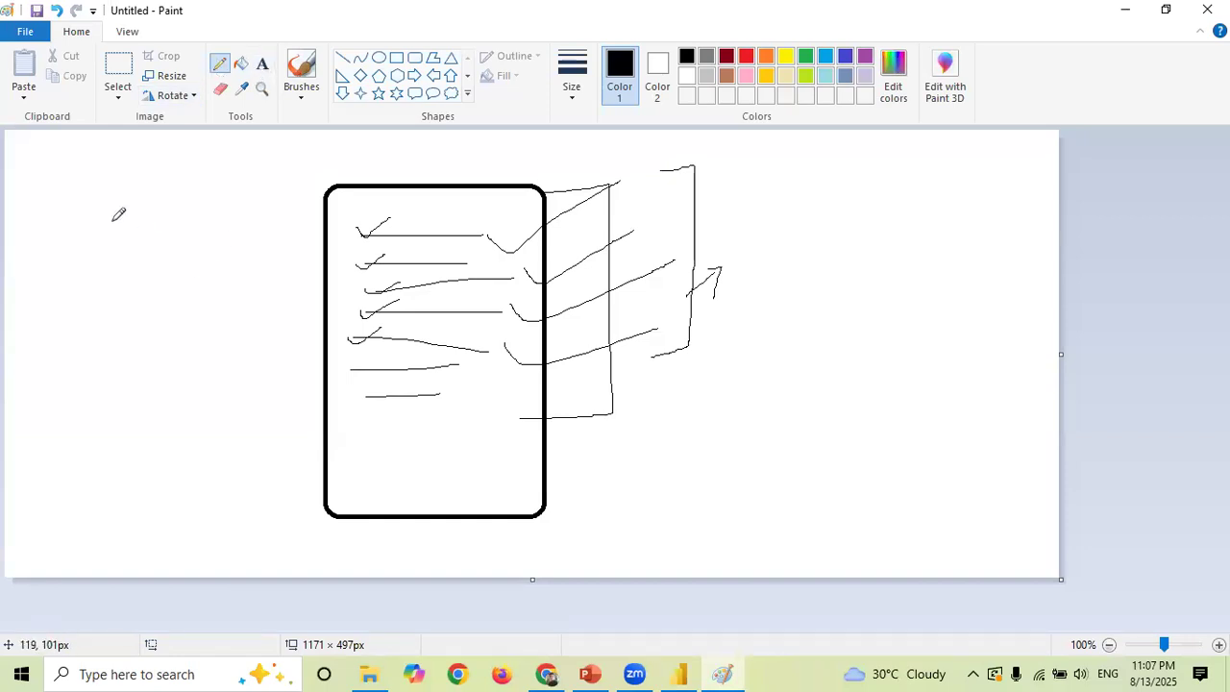
pyautogui.click(395, 58)
pyautogui.moveTo(83, 196)
pyautogui.mouseDown()
pyautogui.moveTo(96, 455)
pyautogui.moveTo(221, 511)
pyautogui.mouseUp()
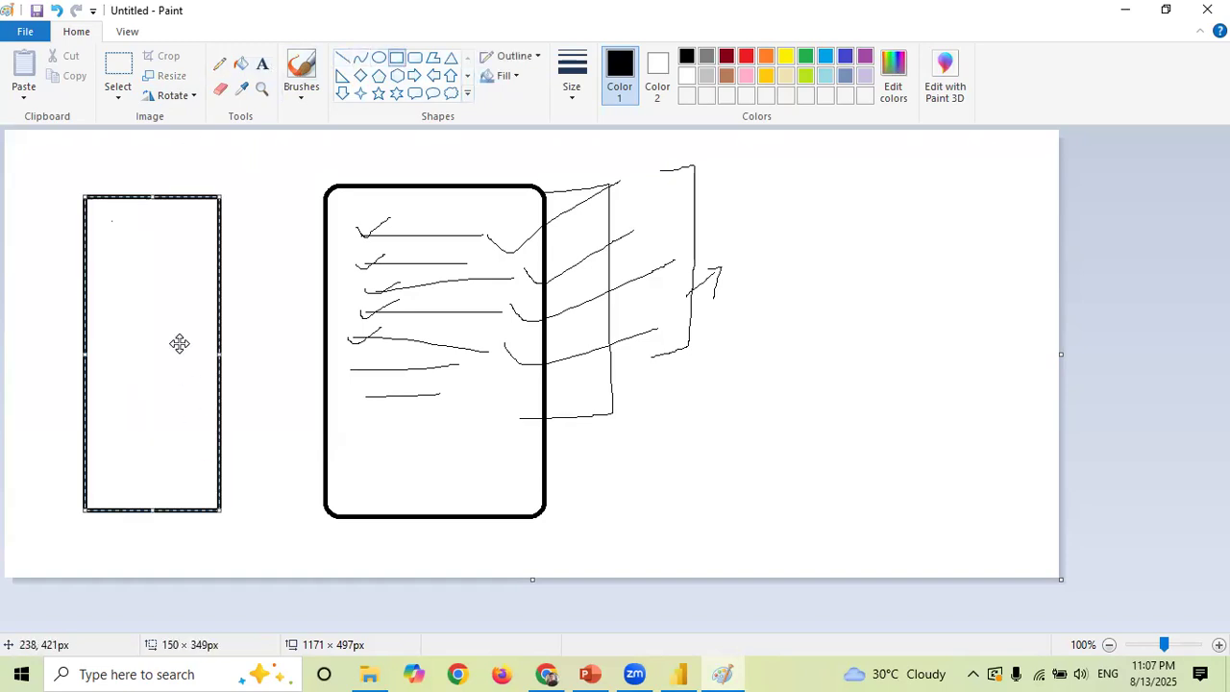
pyautogui.click(261, 277)
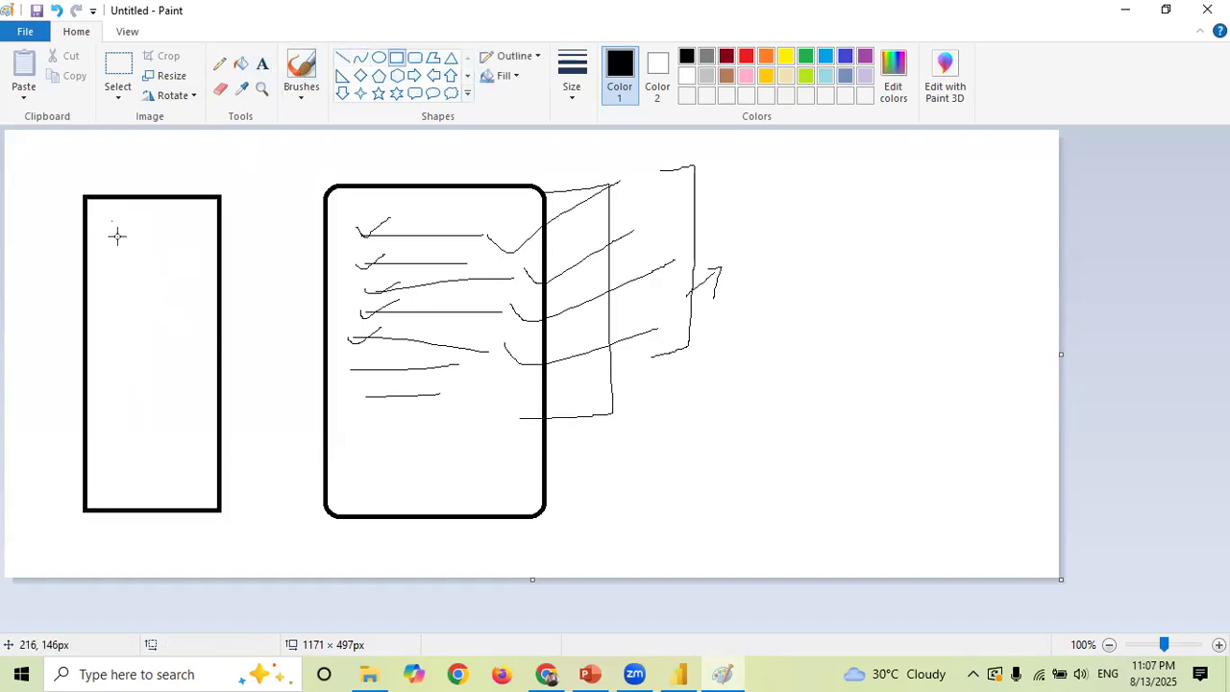
# - Add a text list inside the new rectangle with the lines Apple, orange, Apple, Banana, Cherry and Apple
pyautogui.click(261, 64)
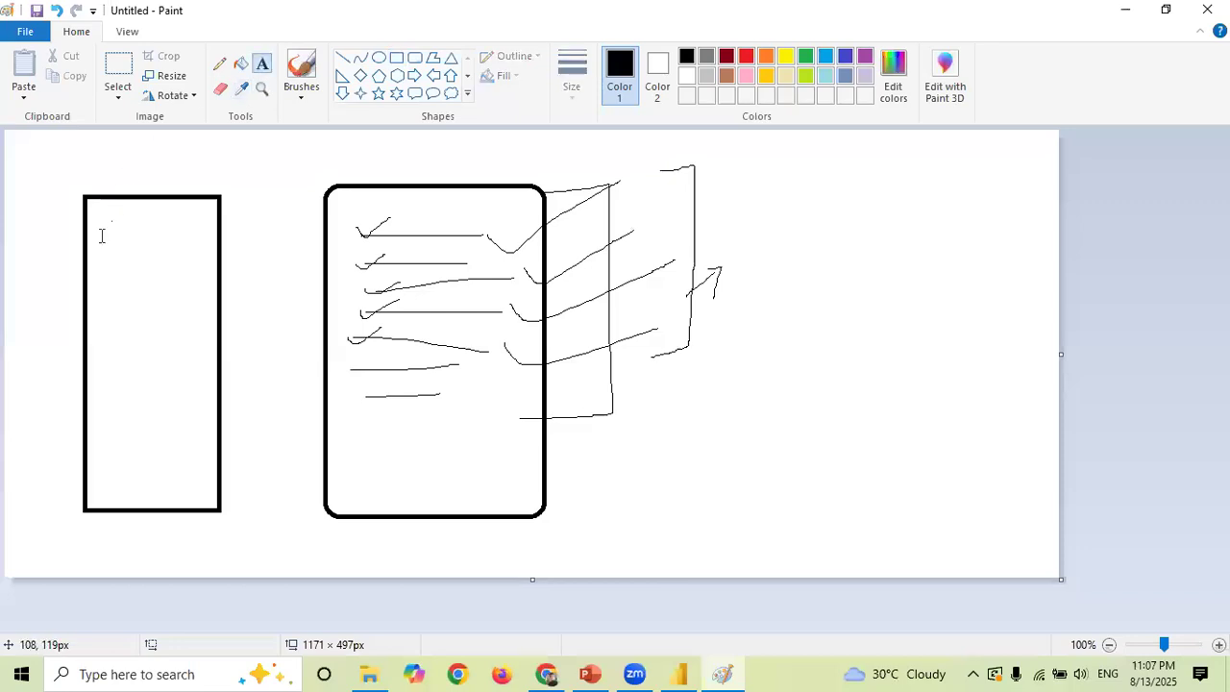
pyautogui.click(101, 235)
pyautogui.write('Appl')
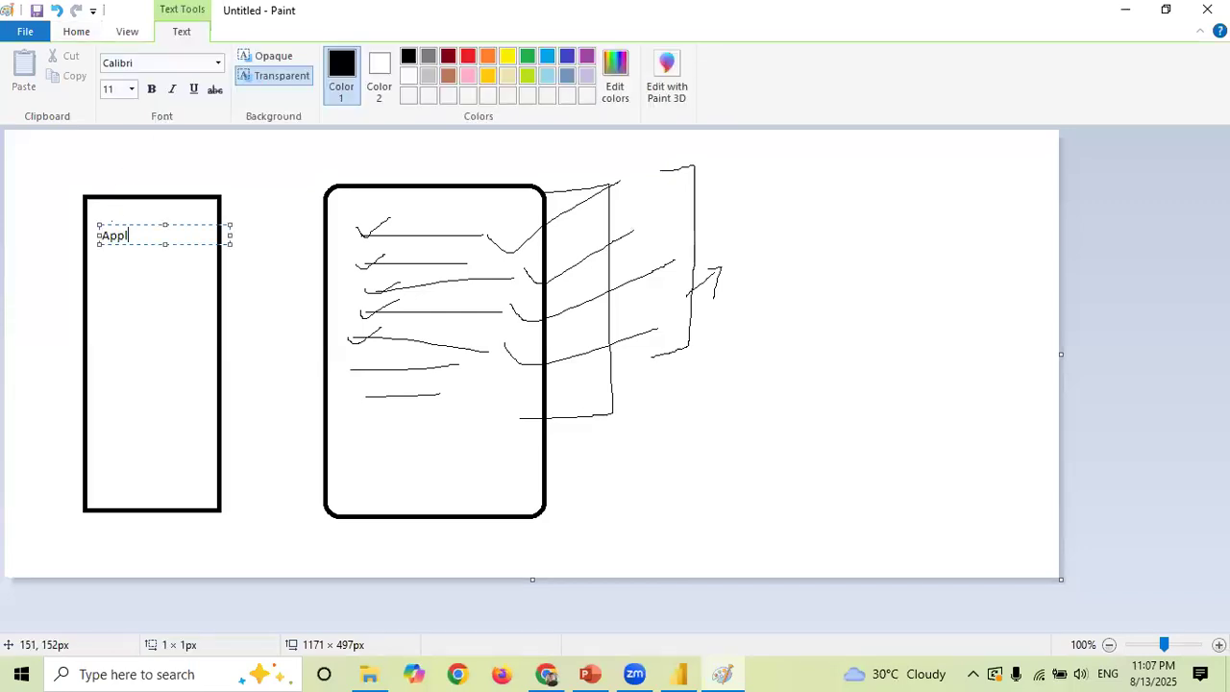
pyautogui.write('e')
pyautogui.press('Return')
pyautogui.write('orange')
pyautogui.press('Return')
pyautogui.write('A')
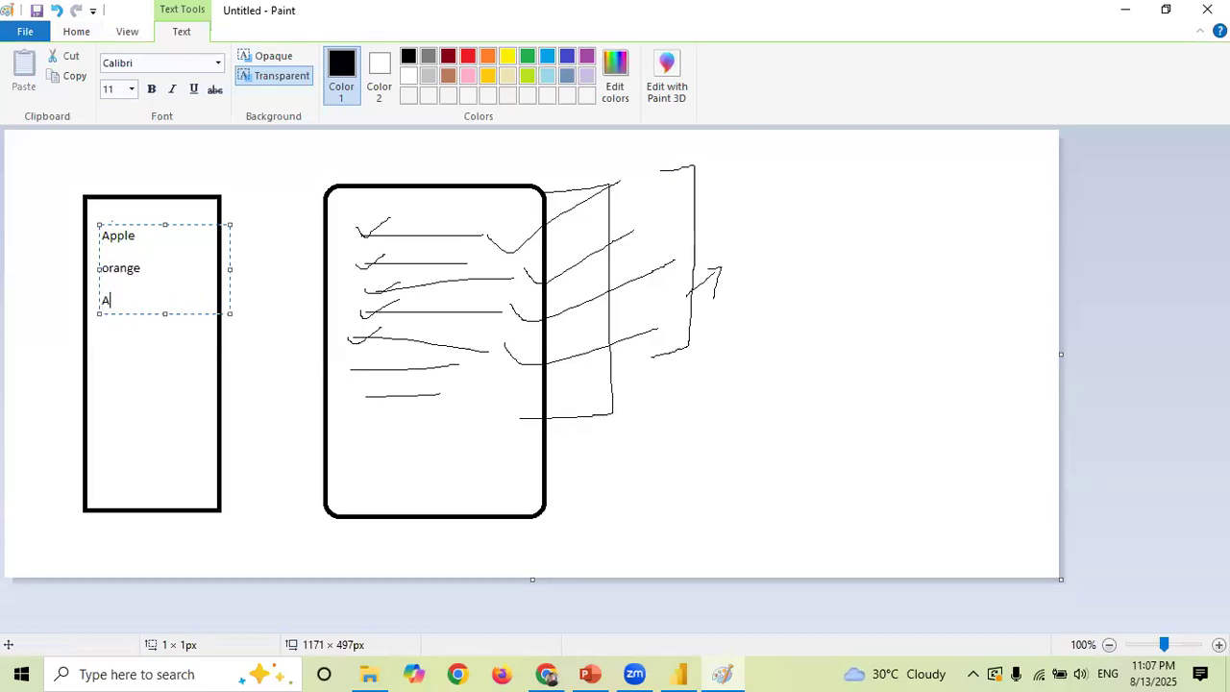
pyautogui.write('pple')
pyautogui.press('Return')
pyautogui.write('Banana')
pyautogui.press('Return')
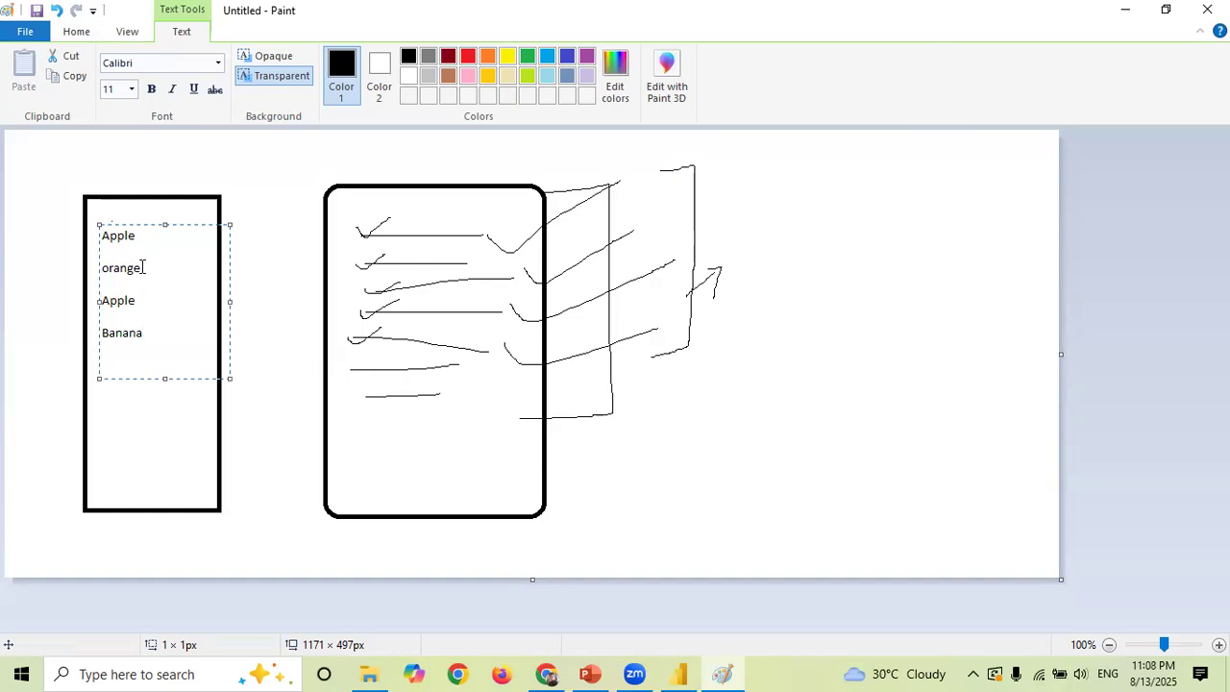
pyautogui.write('Cherry')
pyautogui.press('Return')
pyautogui.write('Apple')
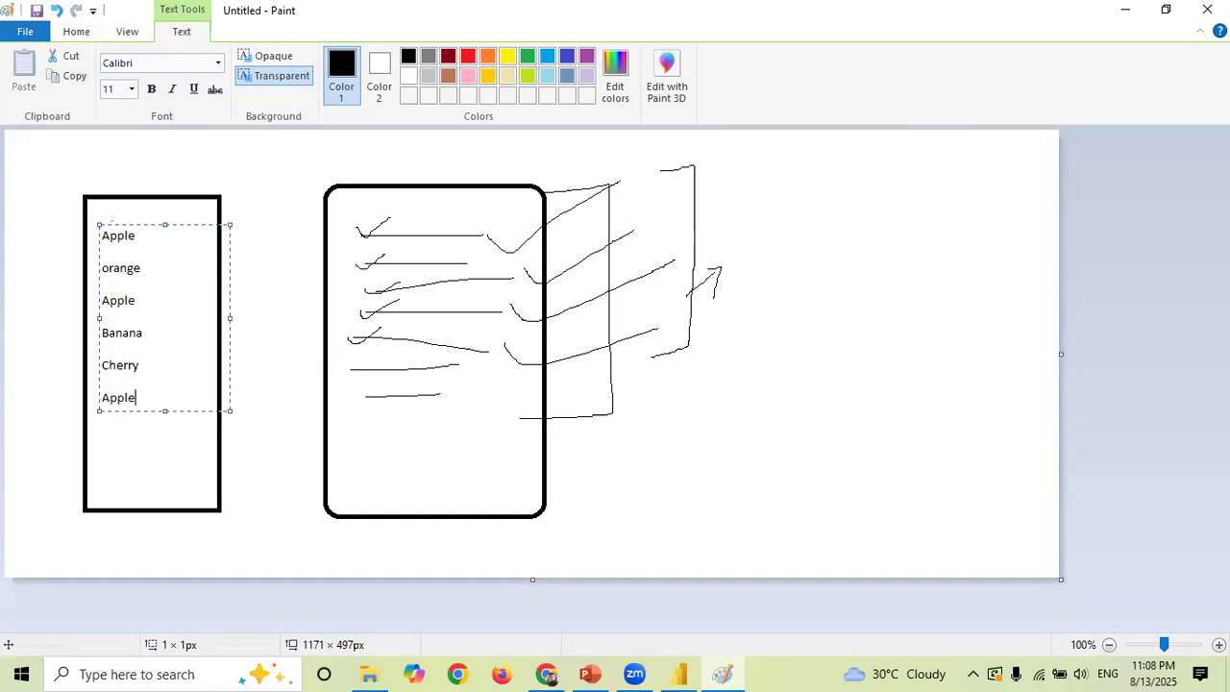
pyautogui.click(234, 224)
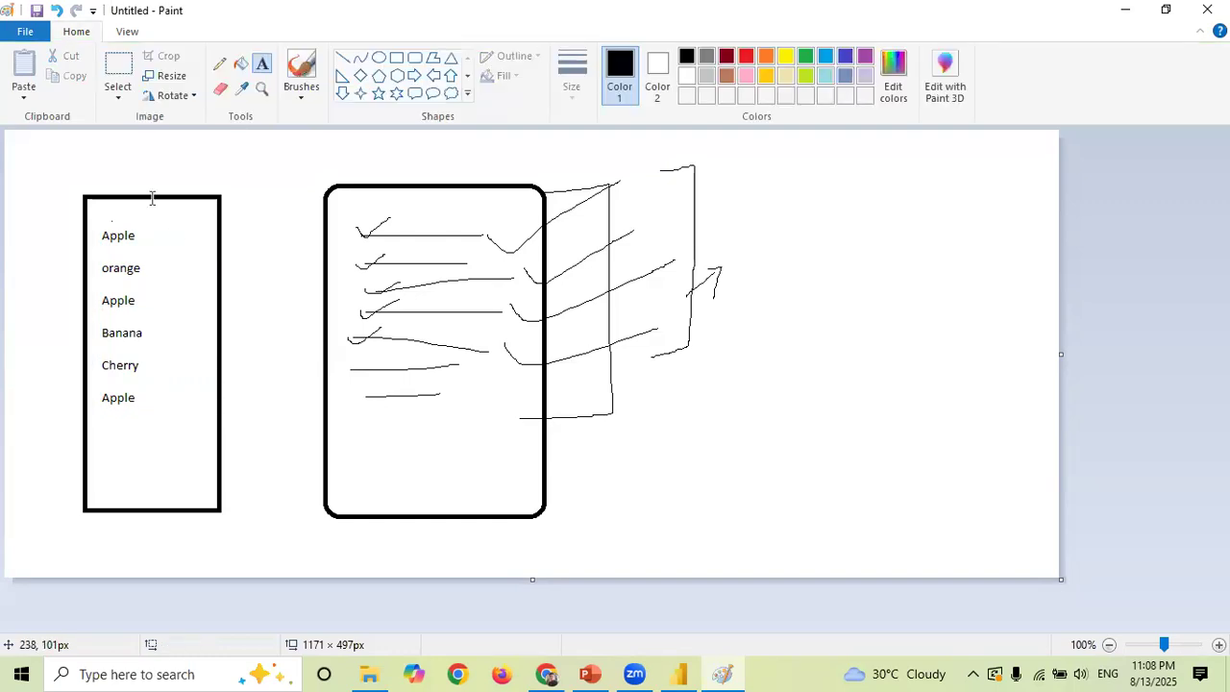
# - Mark the three Apple entries with pencil ticks, and draw an arrow from the first one to a 1 at the rectangle's upper corner
pyautogui.click(219, 66)
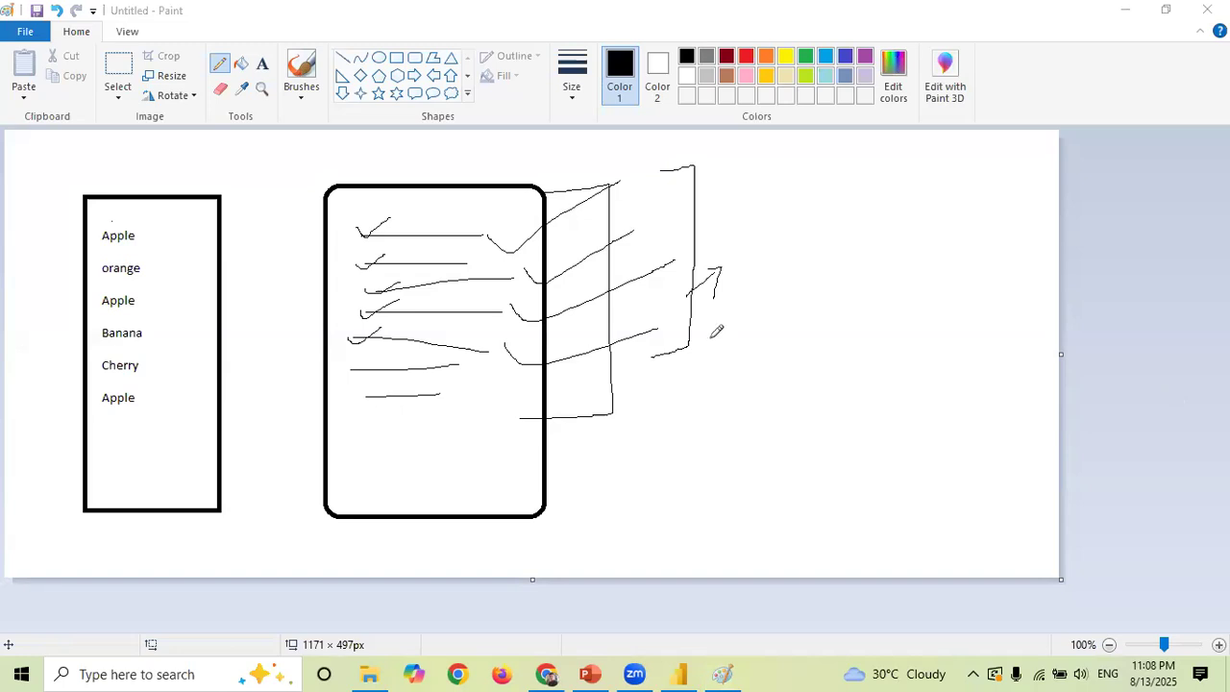
pyautogui.moveTo(142, 235); pyautogui.dragTo(198, 213)
pyautogui.click(143, 299)
pyautogui.moveTo(143, 301); pyautogui.dragTo(227, 267)
pyautogui.moveTo(141, 396); pyautogui.dragTo(223, 355)
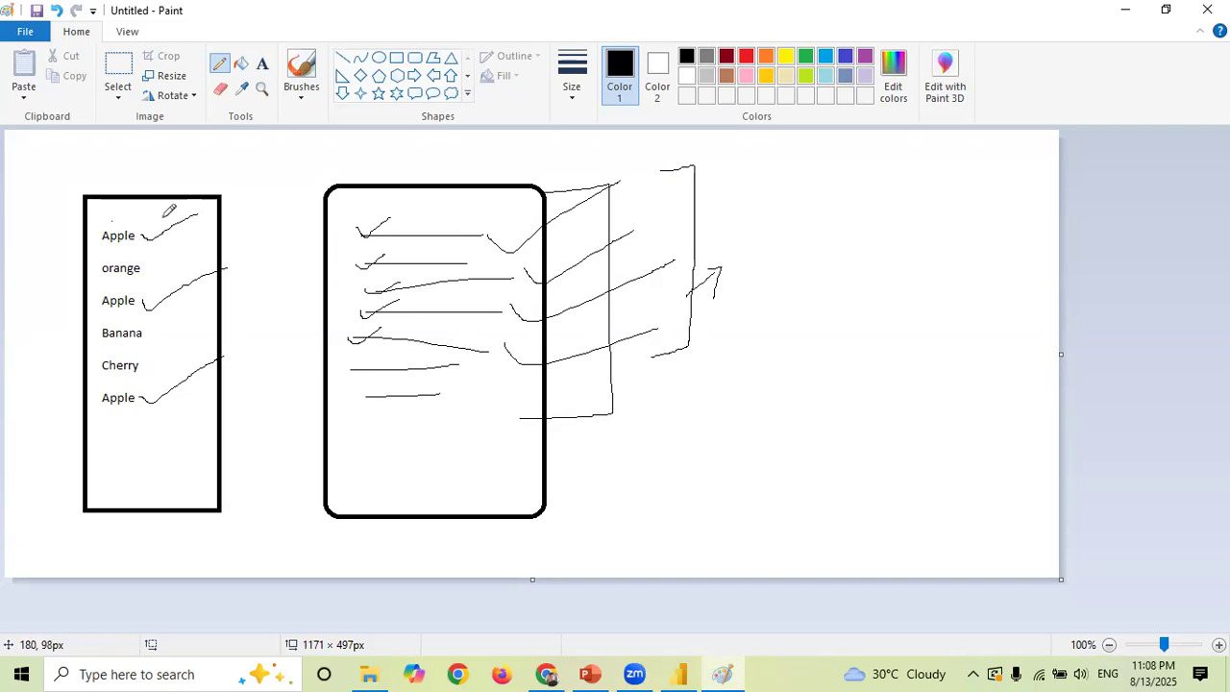
pyautogui.moveTo(159, 220)
pyautogui.mouseDown()
pyautogui.moveTo(207, 172)
pyautogui.moveTo(188, 173)
pyautogui.moveTo(208, 169)
pyautogui.moveTo(209, 193)
pyautogui.moveTo(227, 190)
pyautogui.mouseUp()
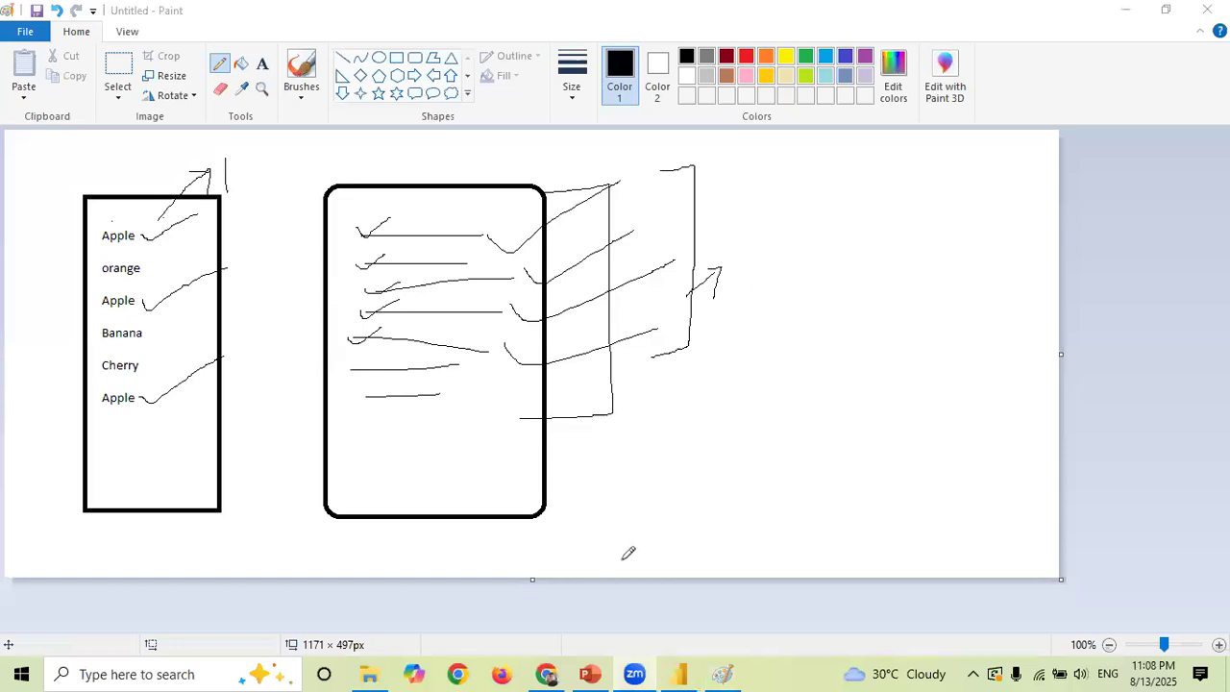
# - Switch to Power BI Desktop and start a new measure named TotalEngines in the Pakwheels_car_data table
pyautogui.click(685, 671)
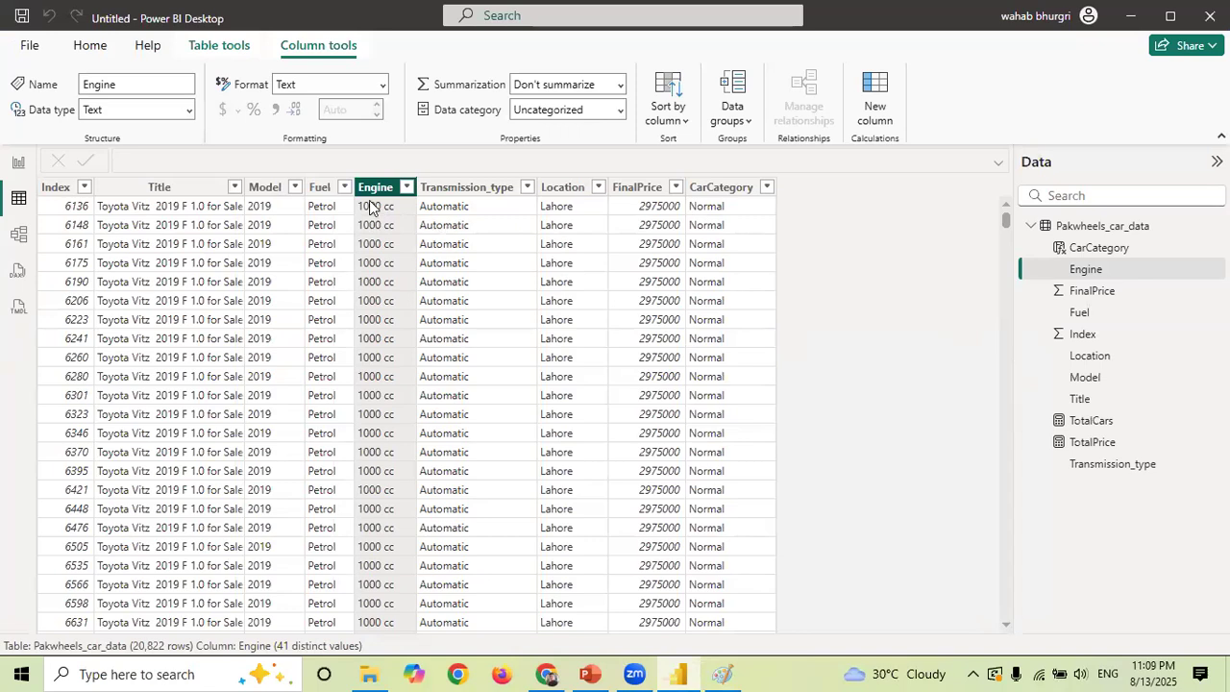
pyautogui.rightClick(1097, 233)
pyautogui.click(988, 241)
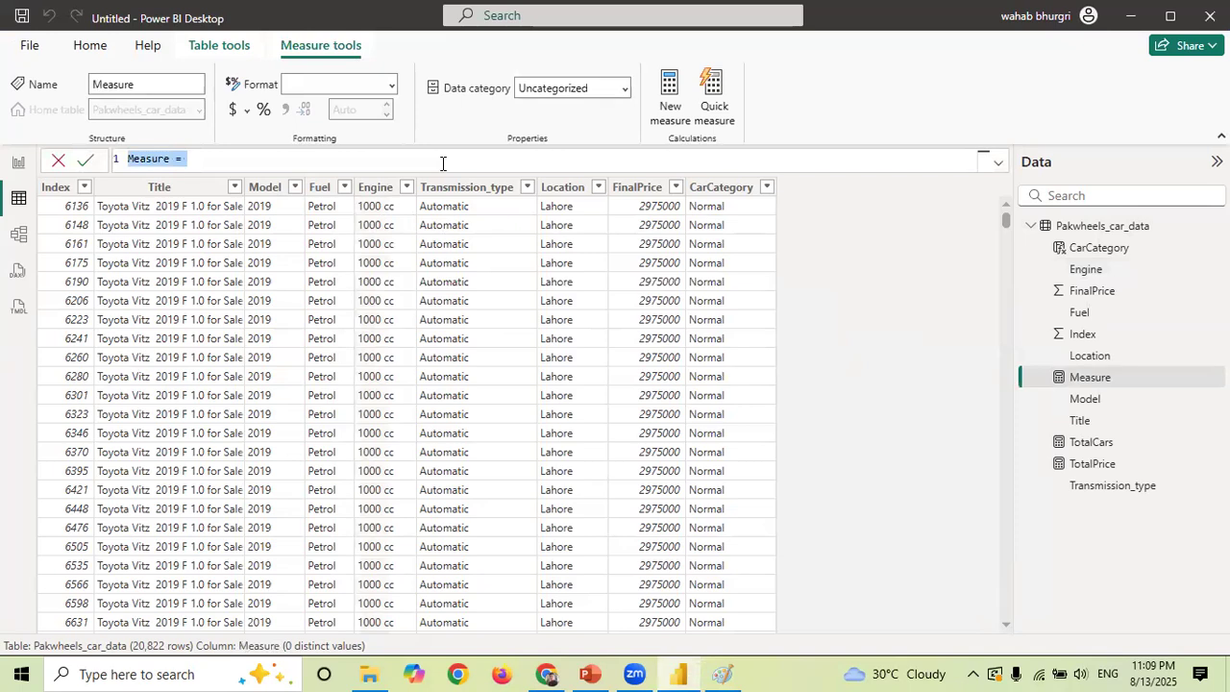
pyautogui.press('BackSpace')
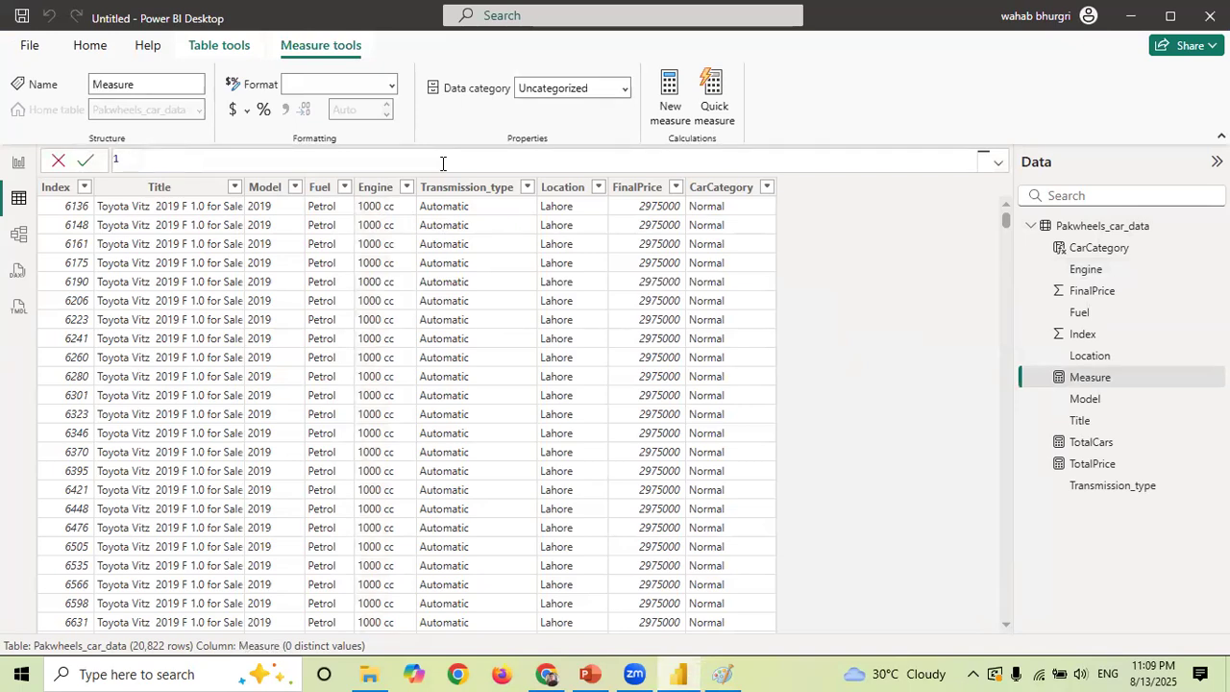
pyautogui.write('Tot')
pyautogui.write('alEngines = c')
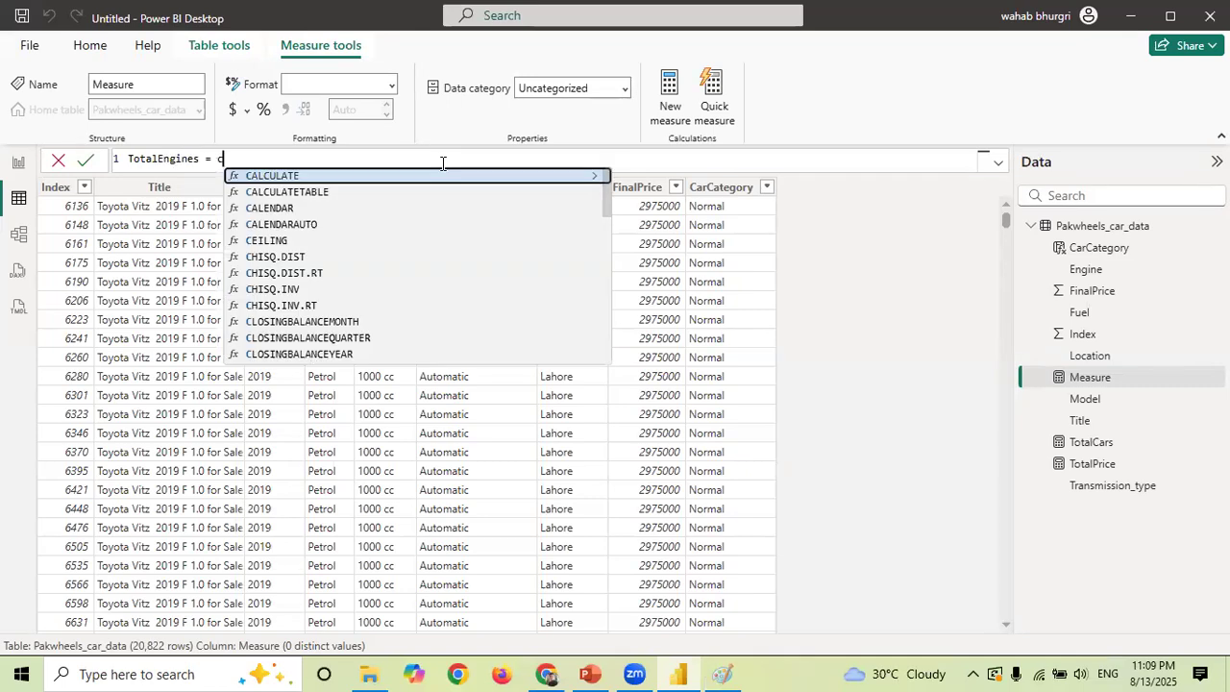
pyautogui.write('ount')
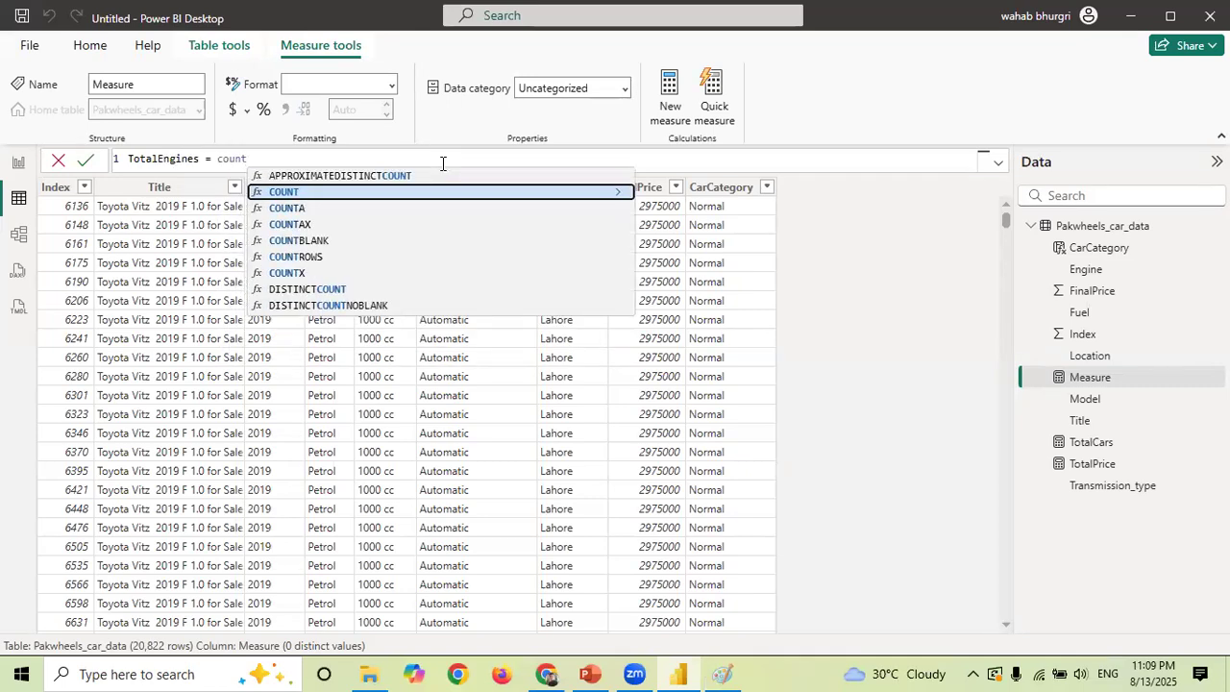
pyautogui.write('D')
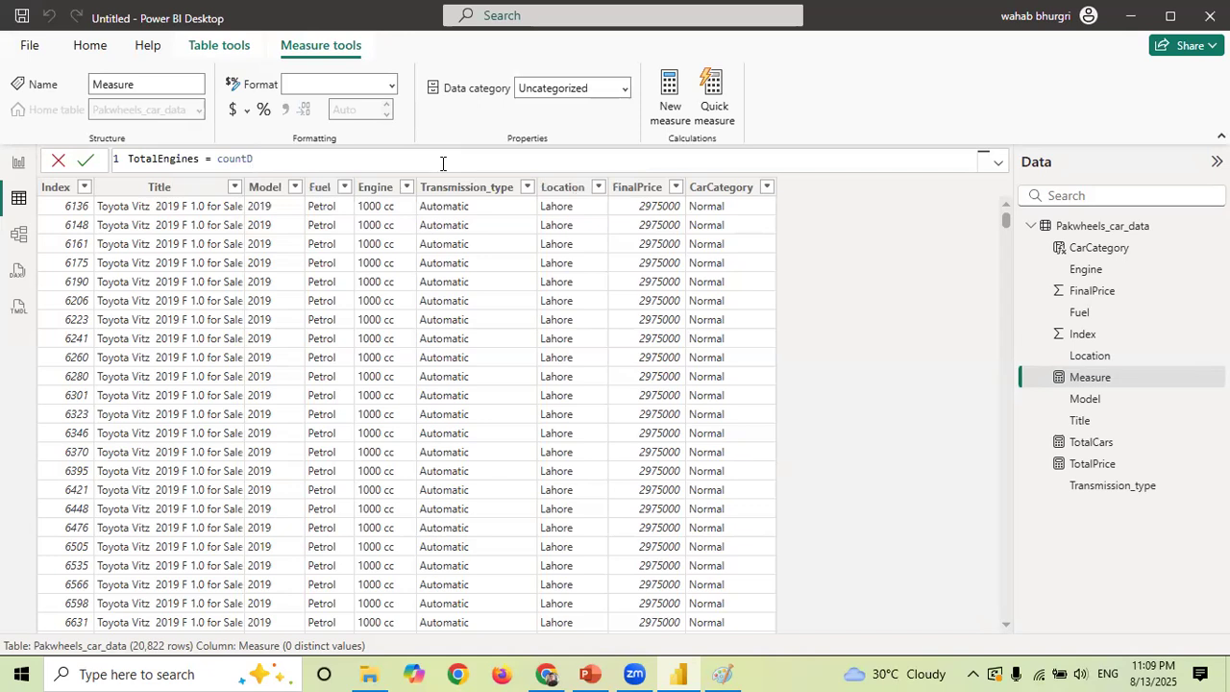
pyautogui.press('BackSpace')
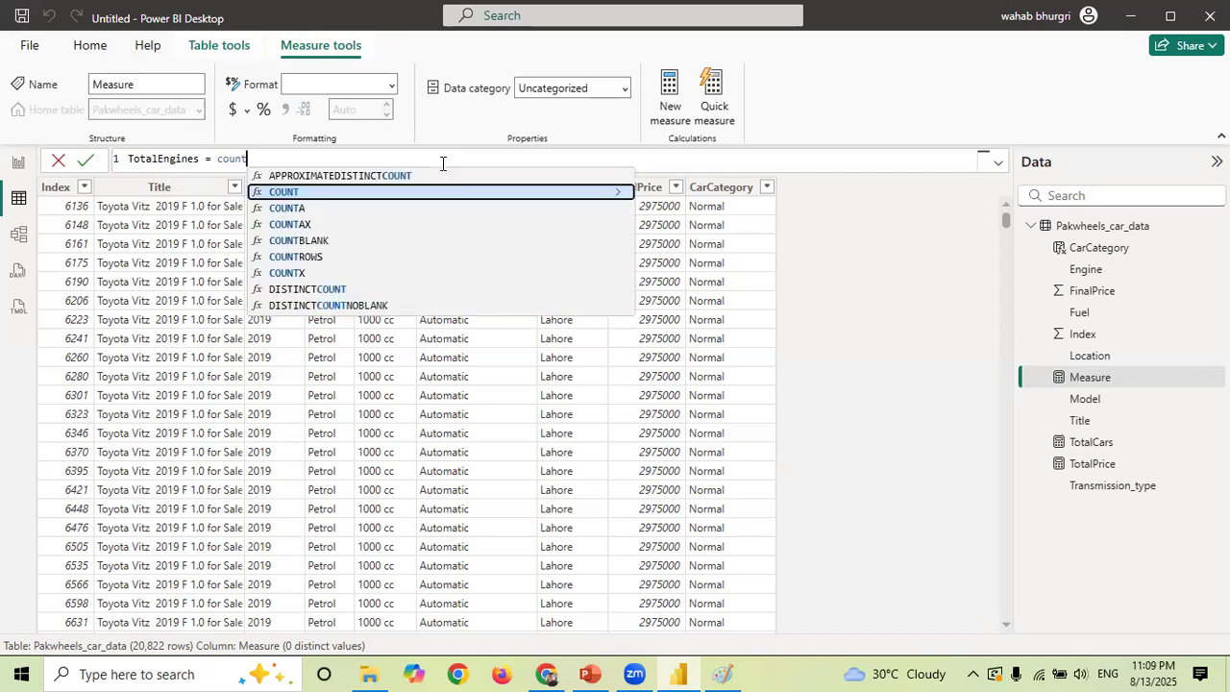
pyautogui.press('Tab')
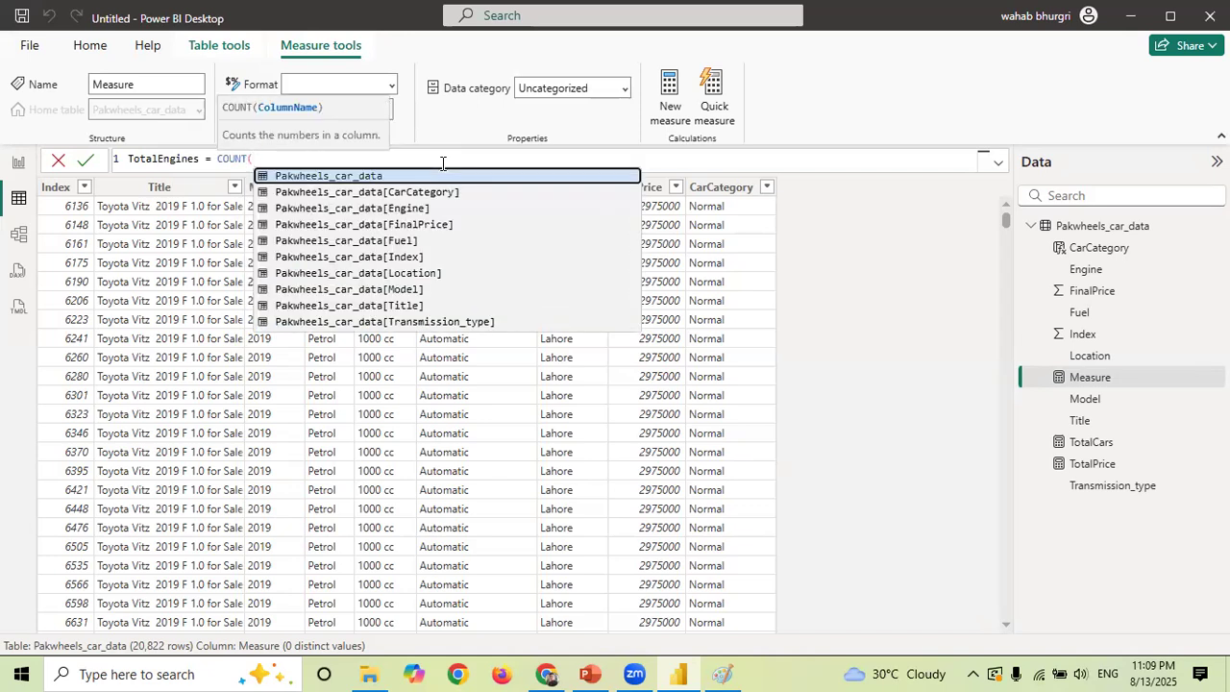
pyautogui.write('Dis')
pyautogui.press('BackSpace')
pyautogui.press('BackSpace')
pyautogui.press('BackSpace')
pyautogui.press('BackSpace')
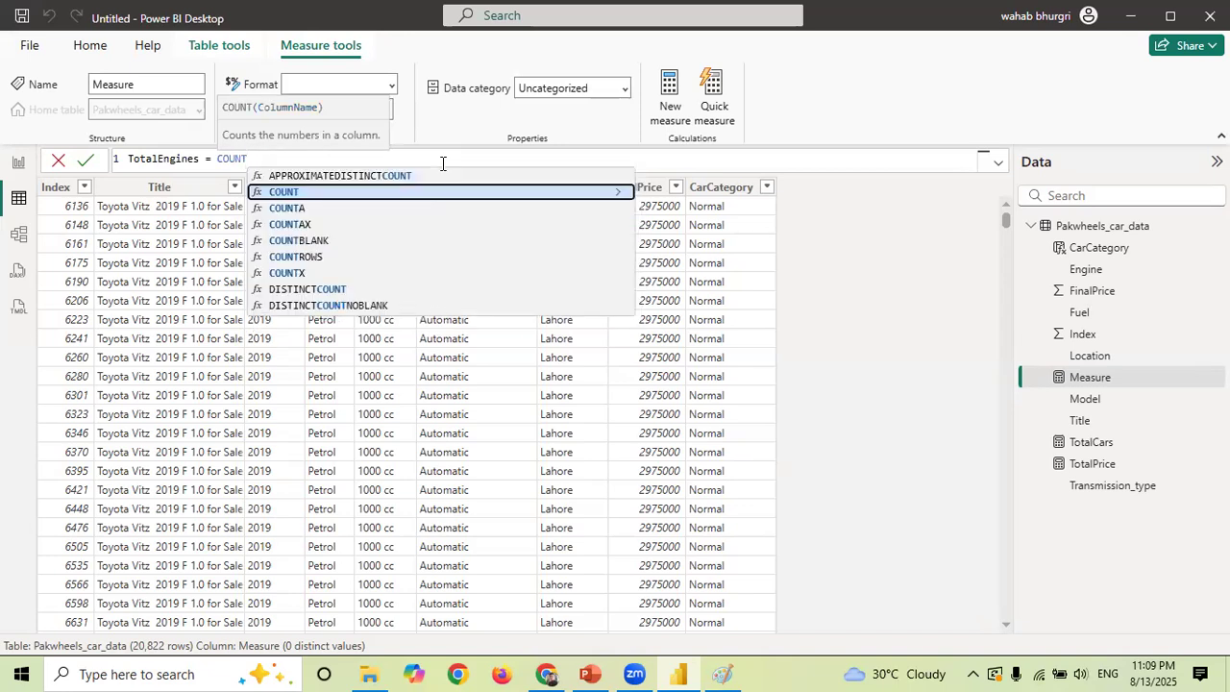
# - Define the TotalEngines measure as DISTINCTCOUNT(Pakwheels_car_data[Engine]) and commit it
pyautogui.press('Down')
pyautogui.press('Down')
pyautogui.press('Down')
pyautogui.press('Down')
pyautogui.press('Down')
pyautogui.press('Down')
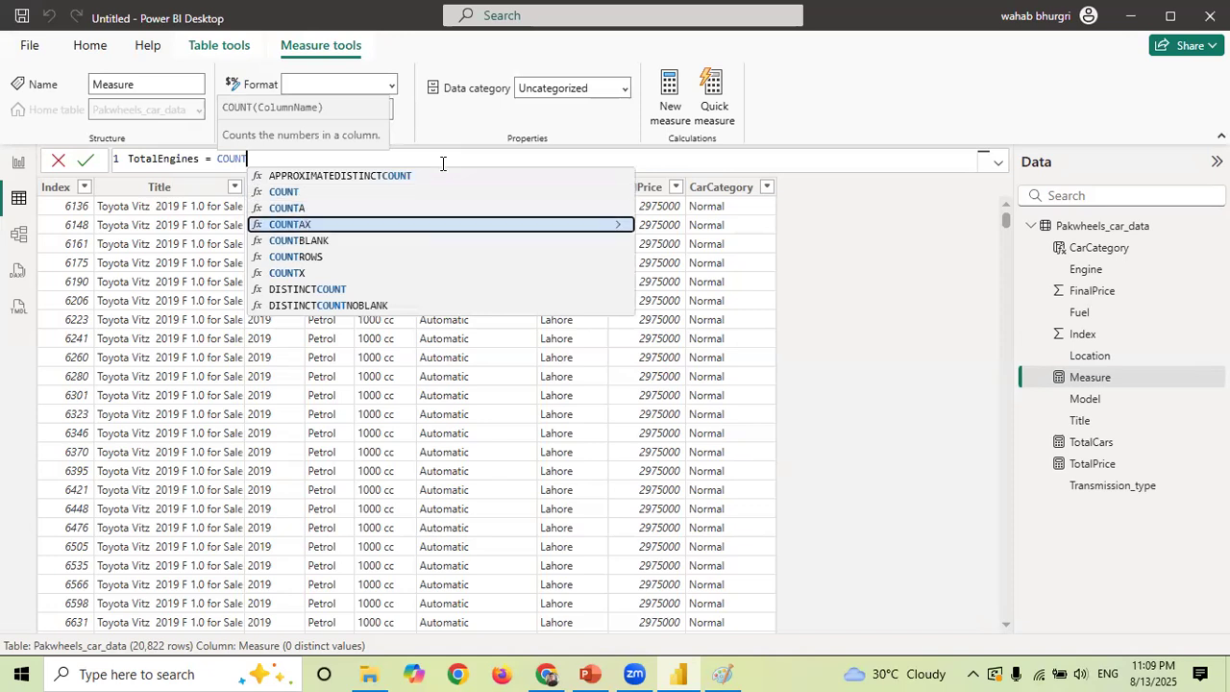
pyautogui.press('Tab')
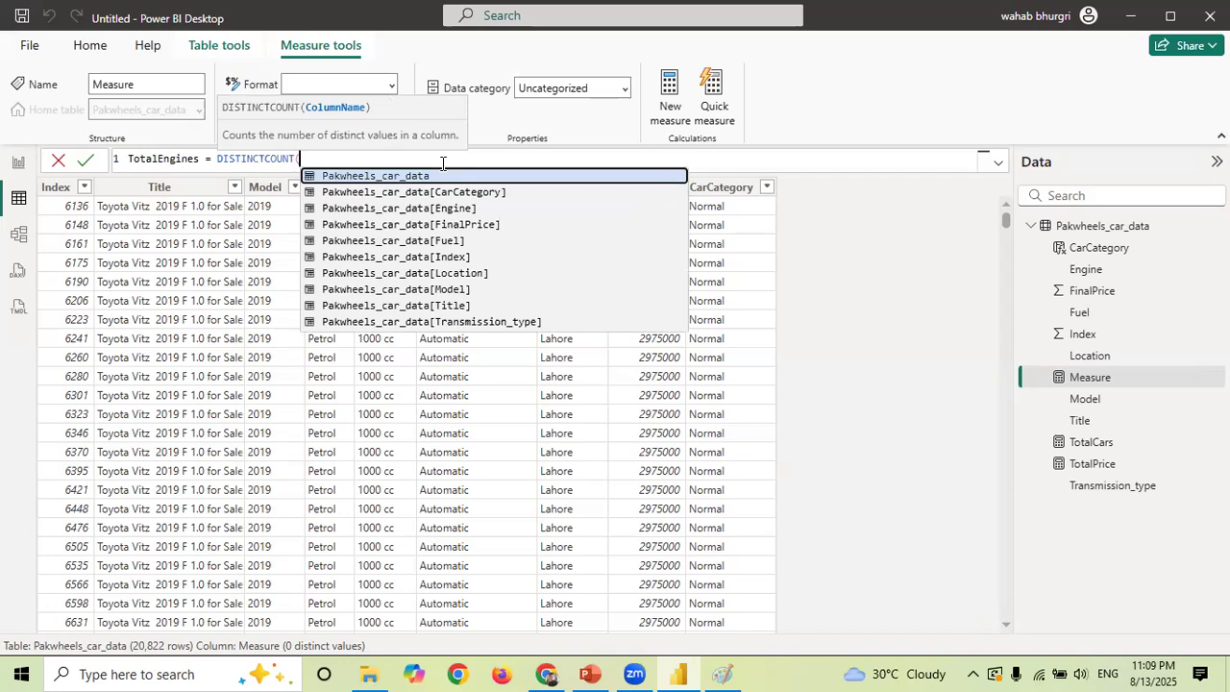
pyautogui.press('Down')
pyautogui.press('Down')
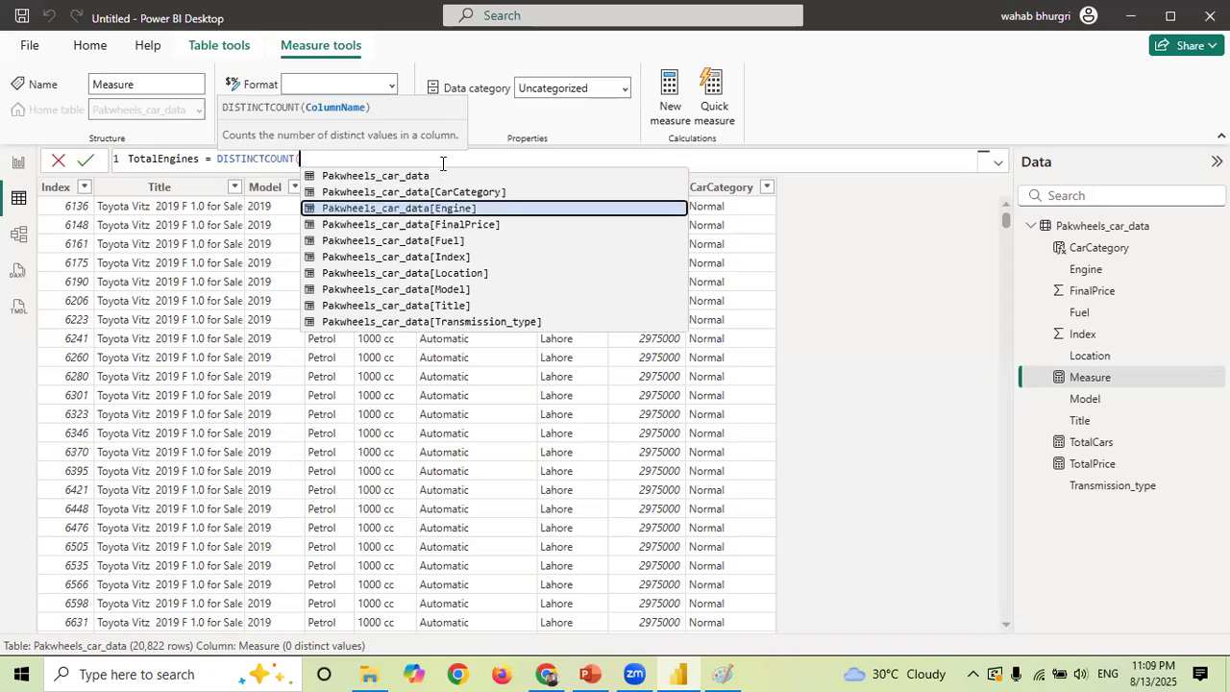
pyautogui.press('Tab')
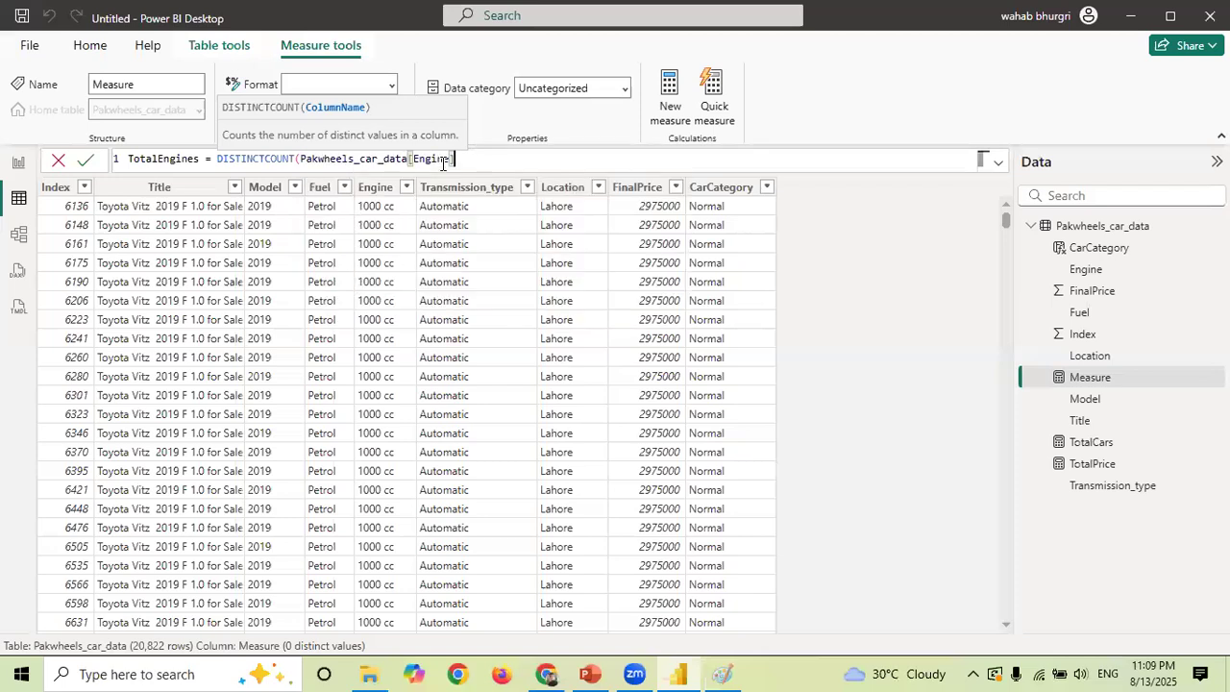
pyautogui.write(')')
pyautogui.press('Return')
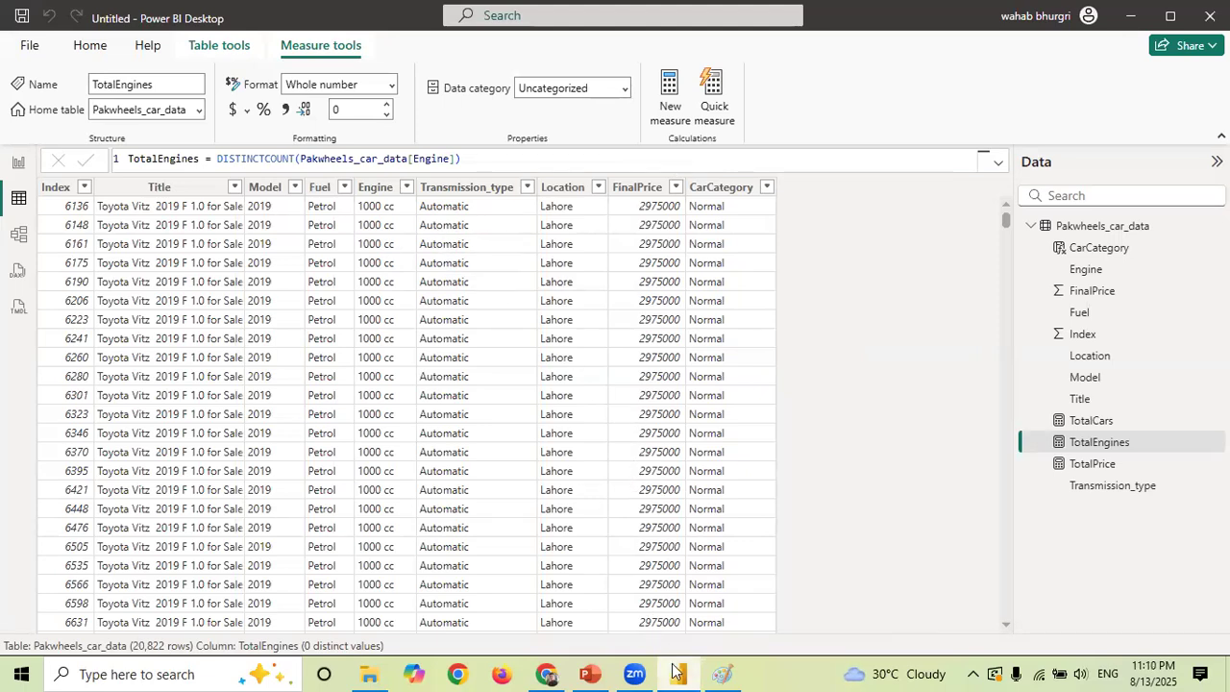
# - On the report page, replace TotalCars with TotalEngines as the field shown in the second card
pyautogui.moveTo(677, 671)
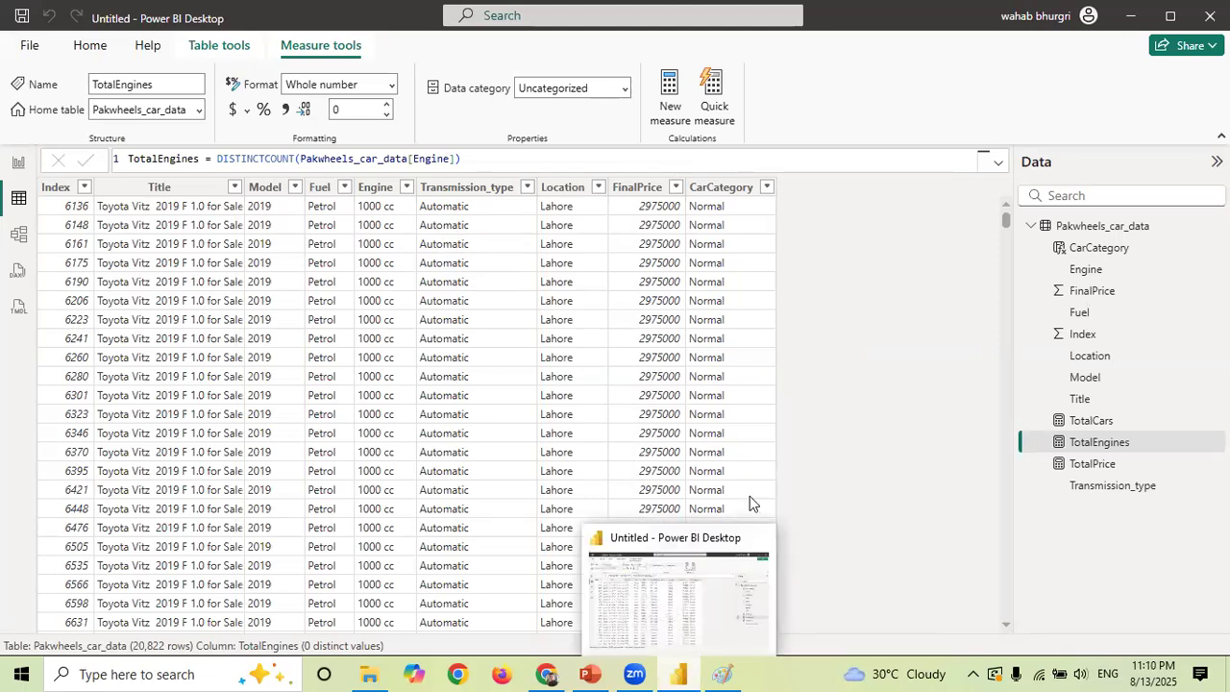
pyautogui.click(19, 163)
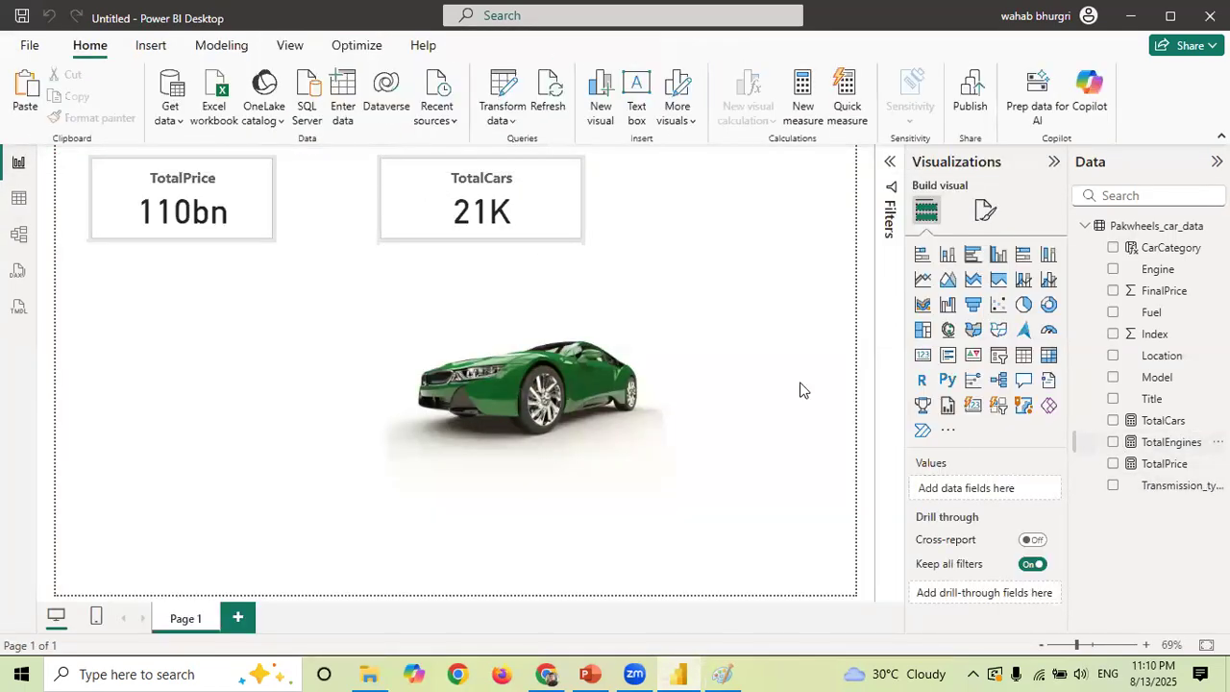
pyautogui.click(465, 219)
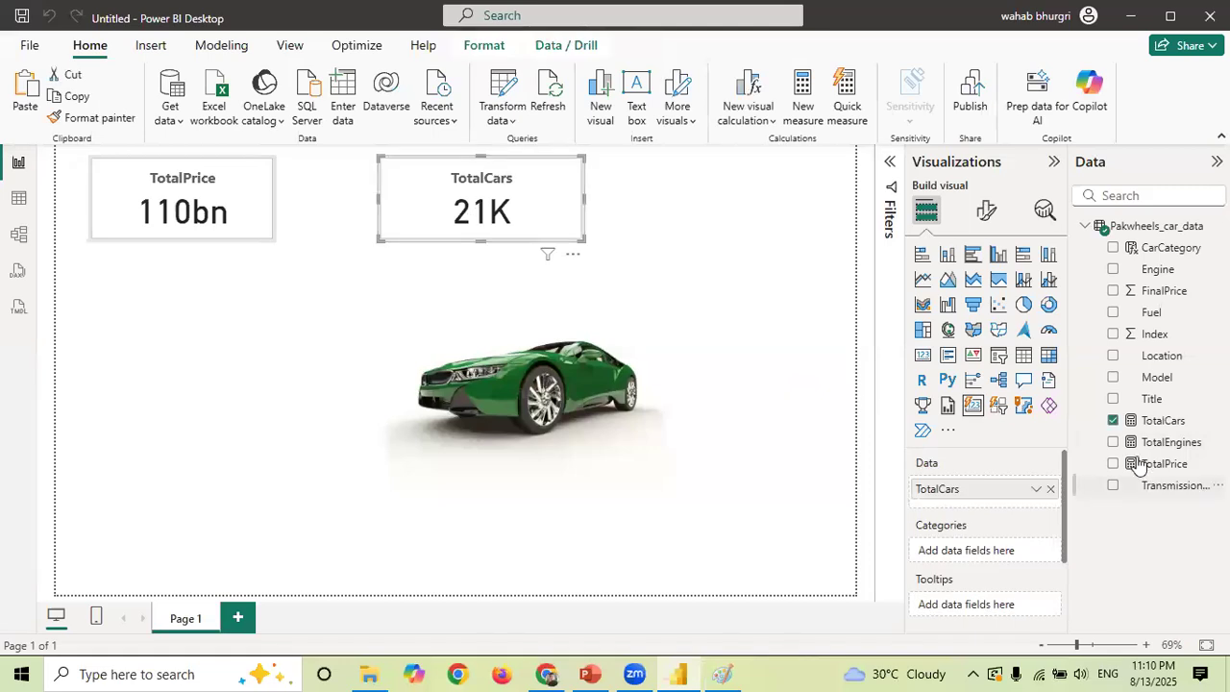
pyautogui.click(1114, 421)
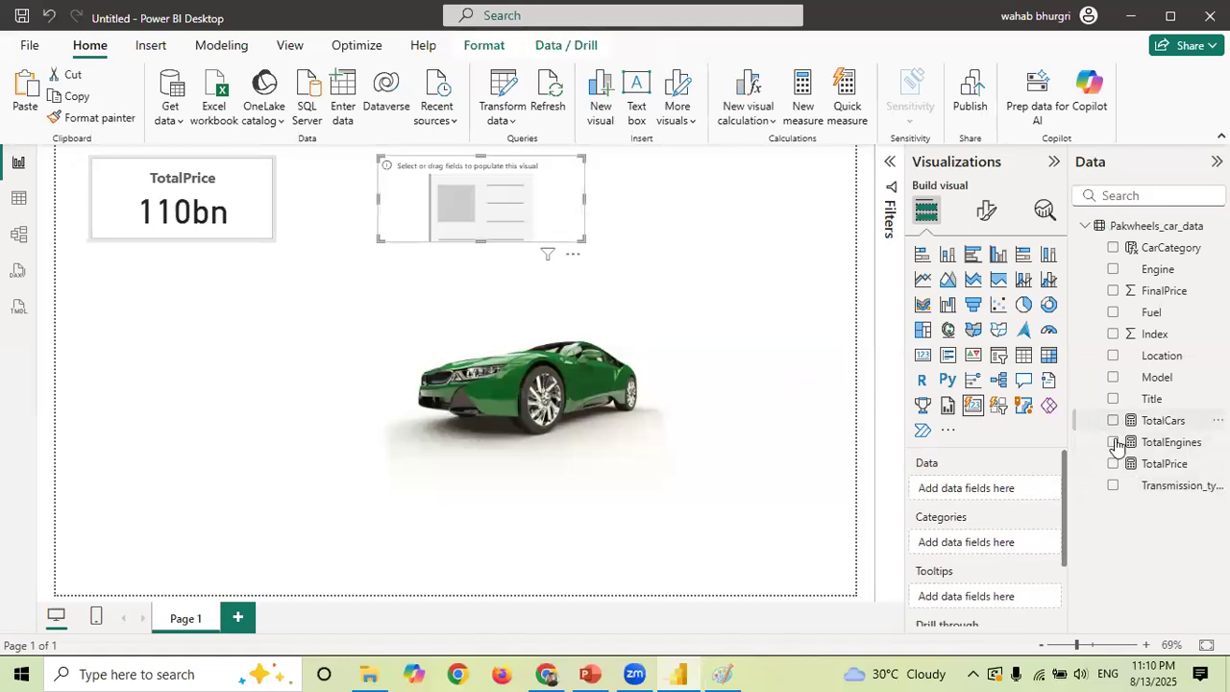
pyautogui.click(1114, 442)
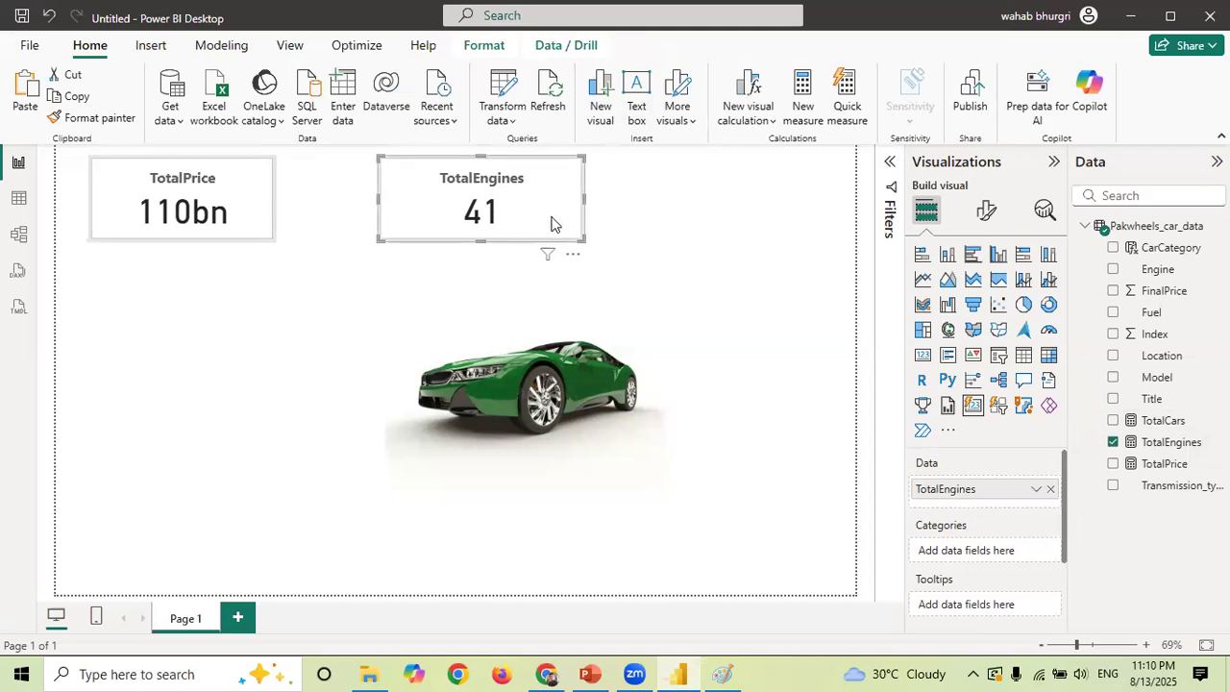
# - Paste a copy of the TotalEngines card at the row's right end, make it show TotalCars, and shift the middle card slightly left
pyautogui.hotkey('ctrl', 'v')
pyautogui.moveTo(445, 226); pyautogui.dragTo(707, 225)
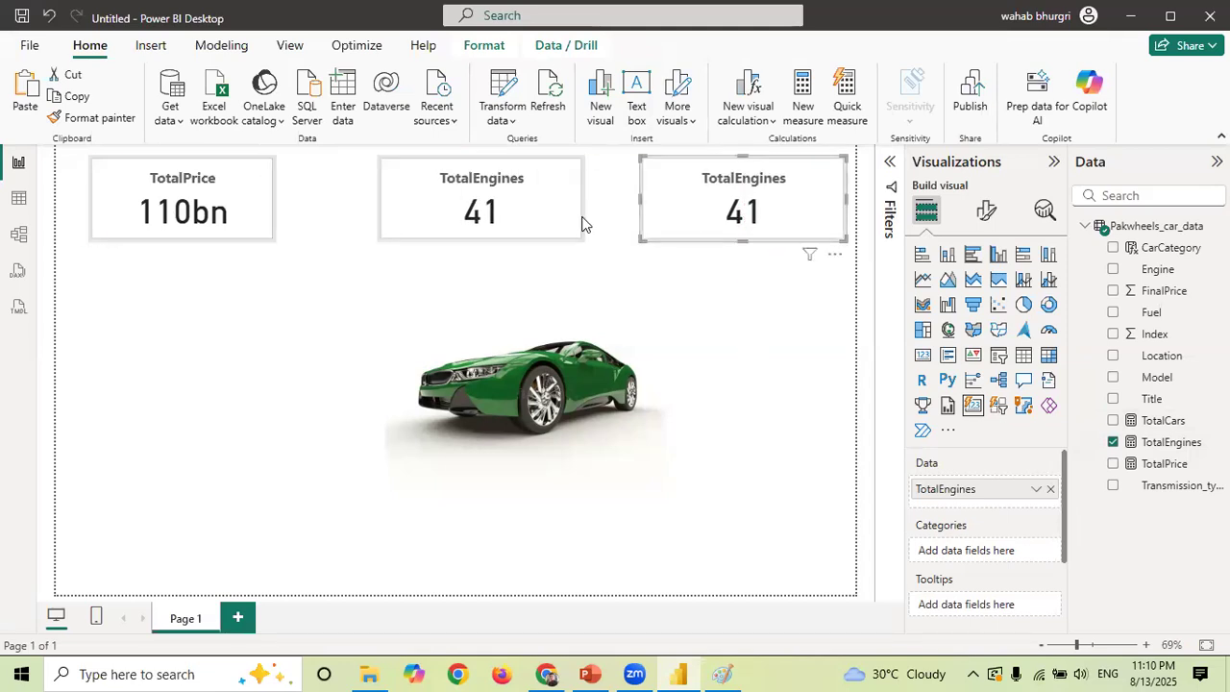
pyautogui.moveTo(541, 213); pyautogui.dragTo(513, 213)
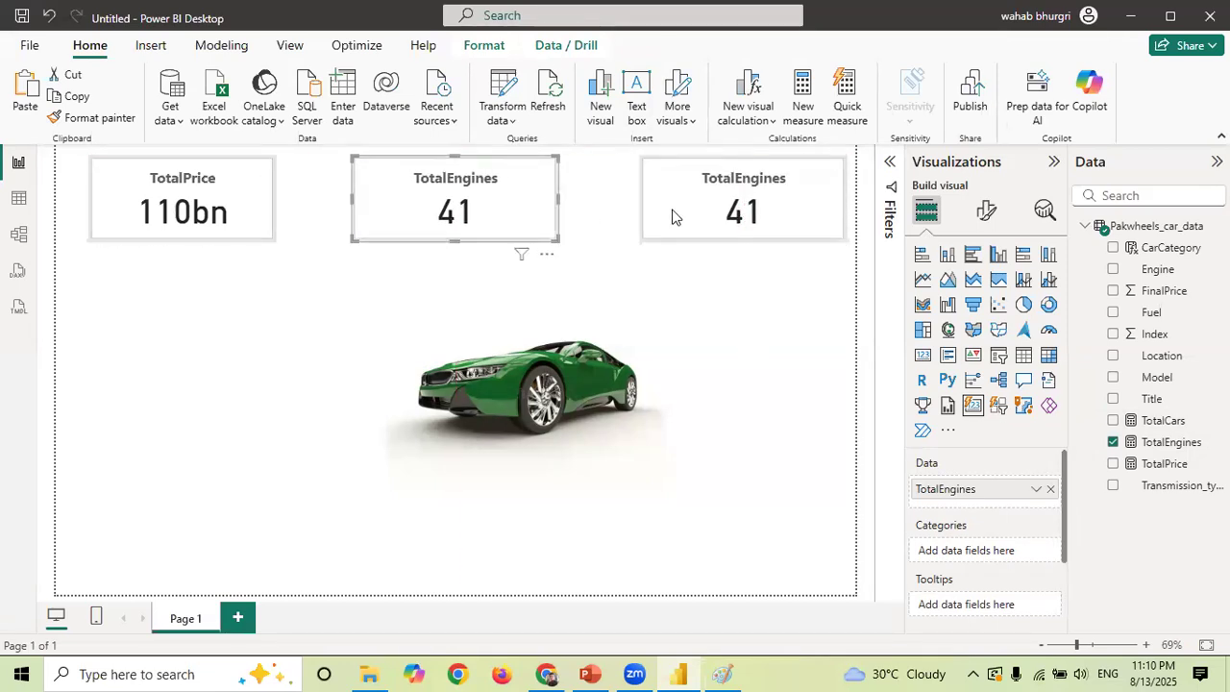
pyautogui.click(675, 213)
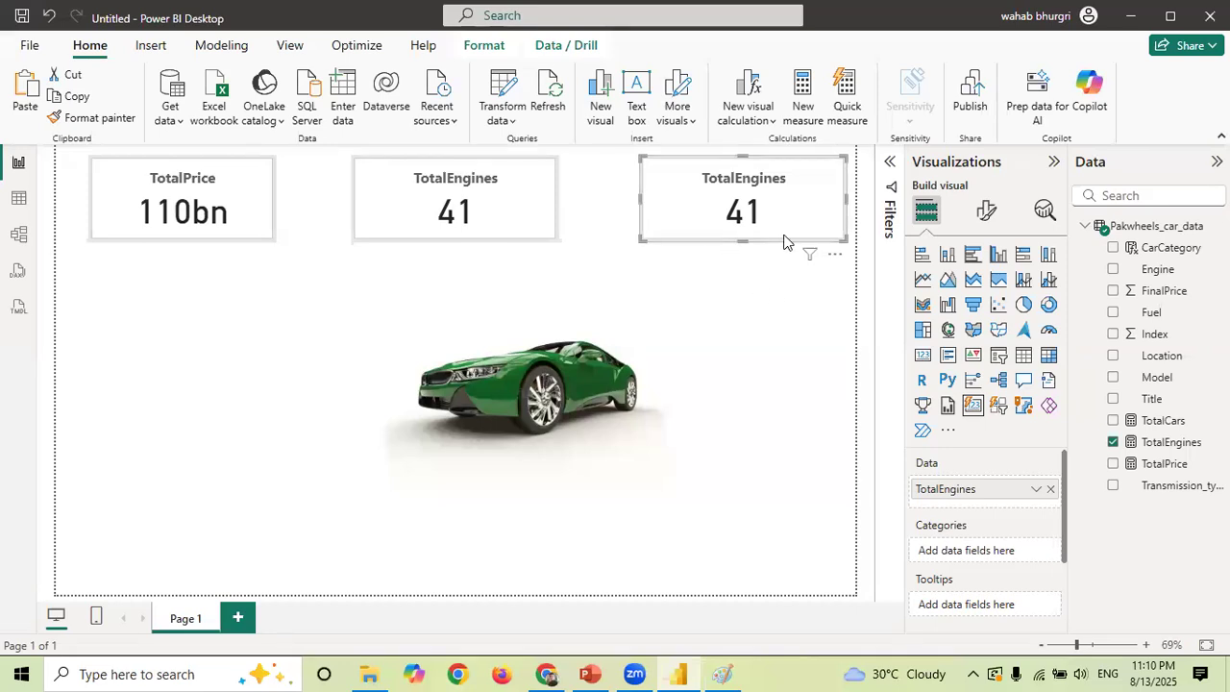
pyautogui.click(1113, 443)
pyautogui.click(1113, 421)
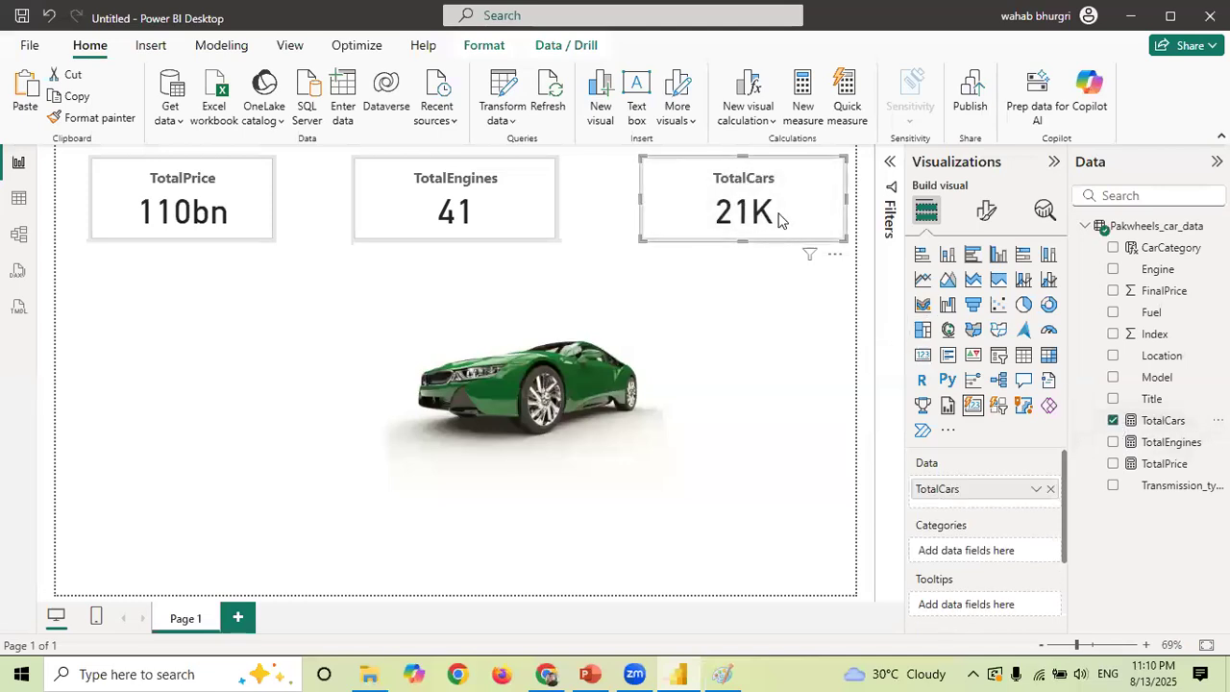
# - Move the TotalEngines and TotalCars cards slightly left along the card row
pyautogui.moveTo(785, 220); pyautogui.dragTo(761, 220)
pyautogui.moveTo(542, 208)
pyautogui.mouseDown()
pyautogui.moveTo(456, 212)
pyautogui.moveTo(536, 219)
pyautogui.moveTo(549, 209)
pyautogui.moveTo(522, 213)
pyautogui.mouseUp()
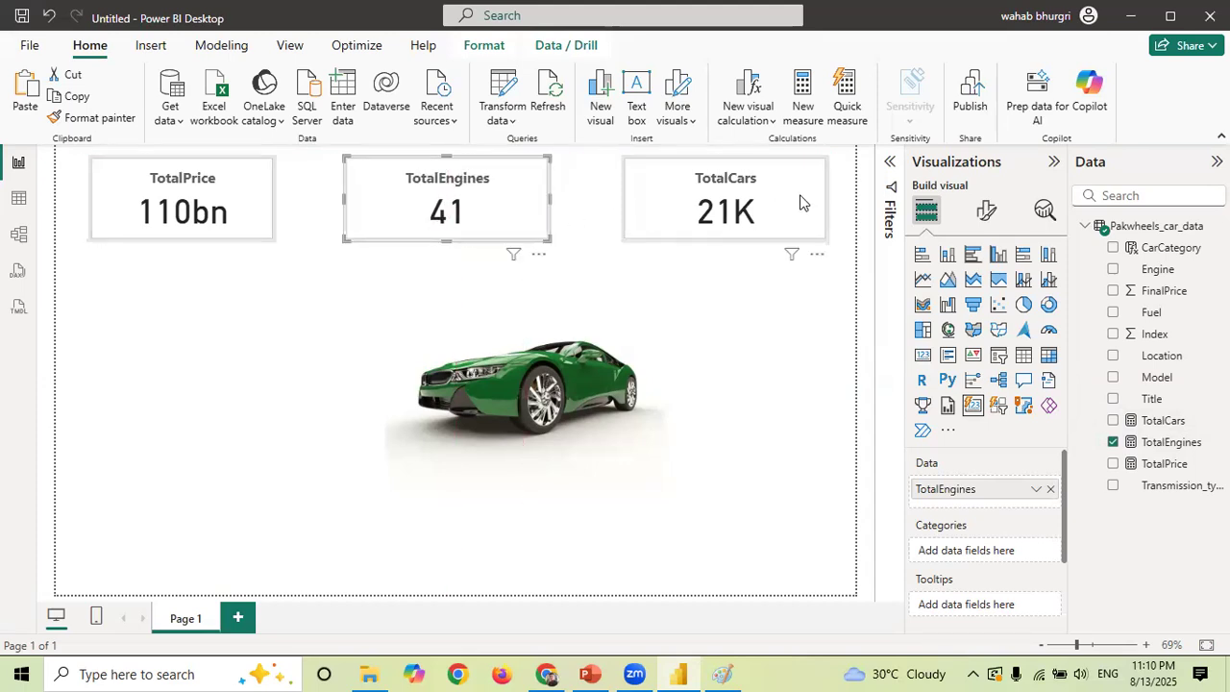
pyautogui.moveTo(796, 204); pyautogui.dragTo(779, 202)
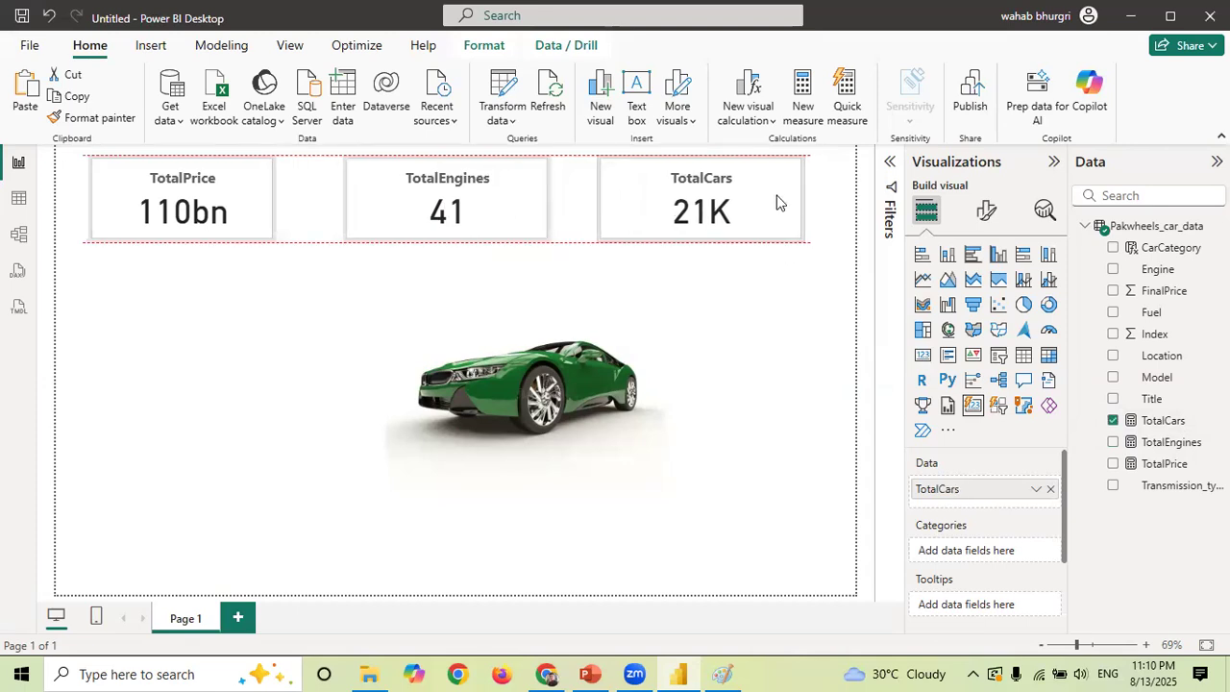
# - Narrow the TotalEngines, TotalCars and TotalPrice cards so that each fits closely around its content
pyautogui.click(546, 198)
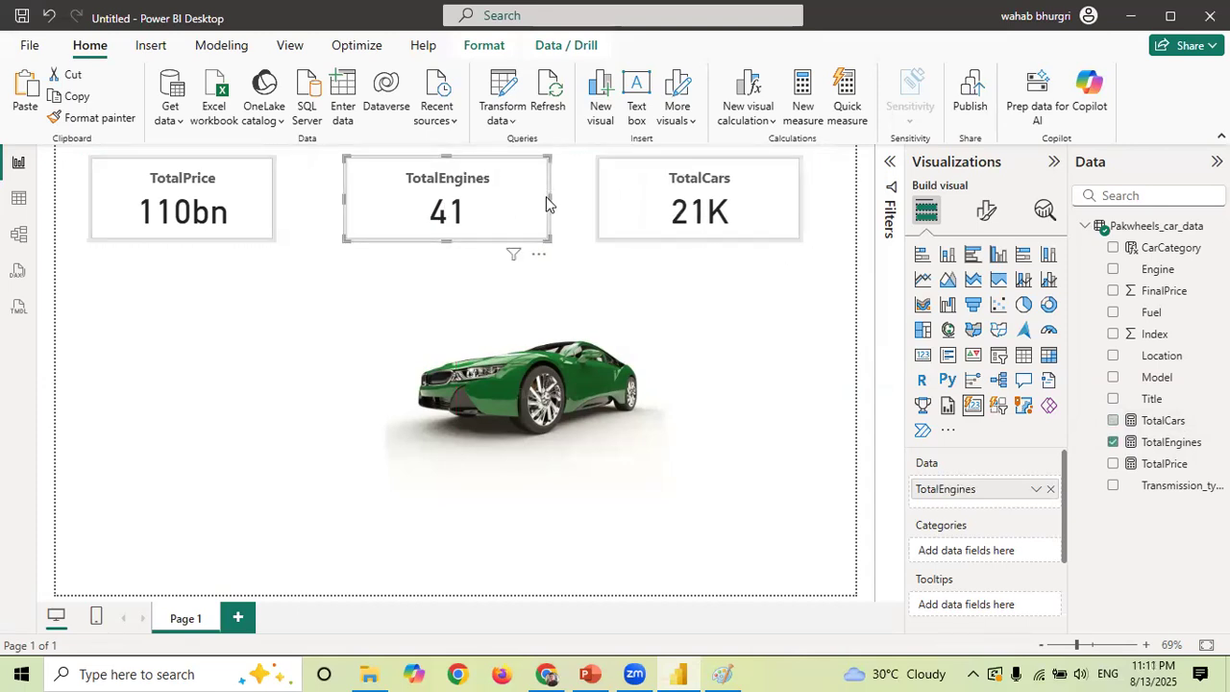
pyautogui.moveTo(549, 198); pyautogui.dragTo(480, 197)
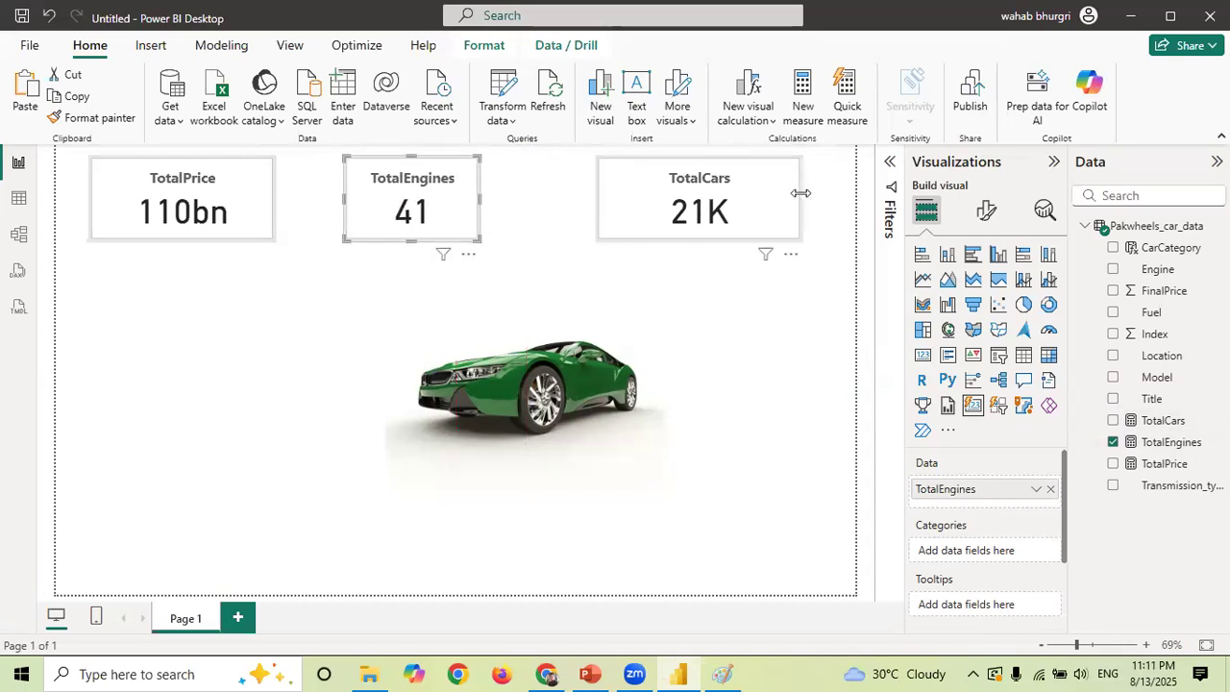
pyautogui.moveTo(800, 193); pyautogui.dragTo(676, 205)
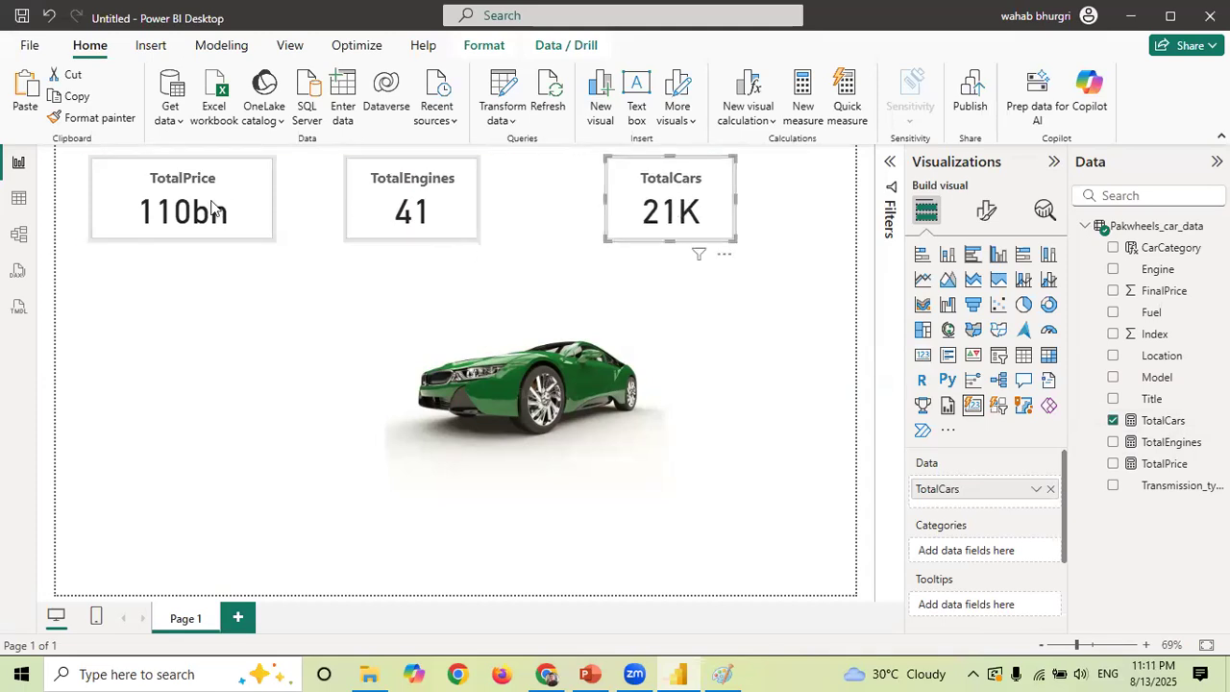
pyautogui.click(274, 195)
pyautogui.moveTo(275, 195); pyautogui.dragTo(230, 205)
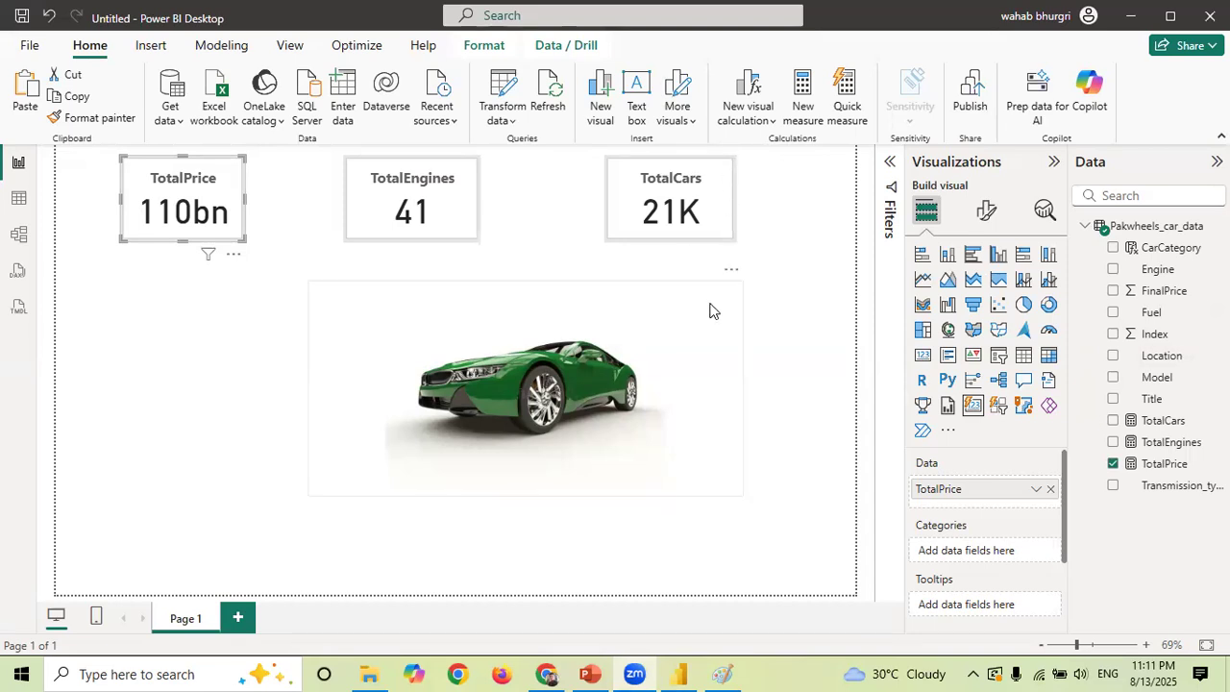
# - Examine the TotalCars measure's formula in the table data, including its function and table argument
pyautogui.click(18, 205)
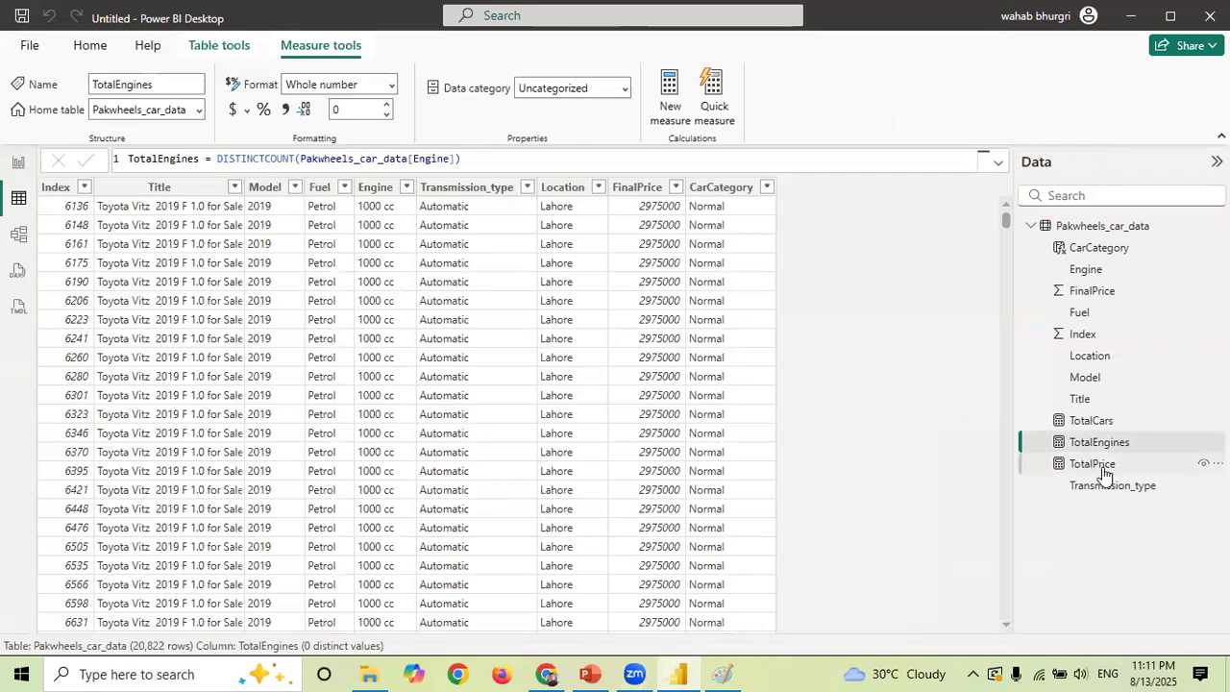
pyautogui.click(1091, 424)
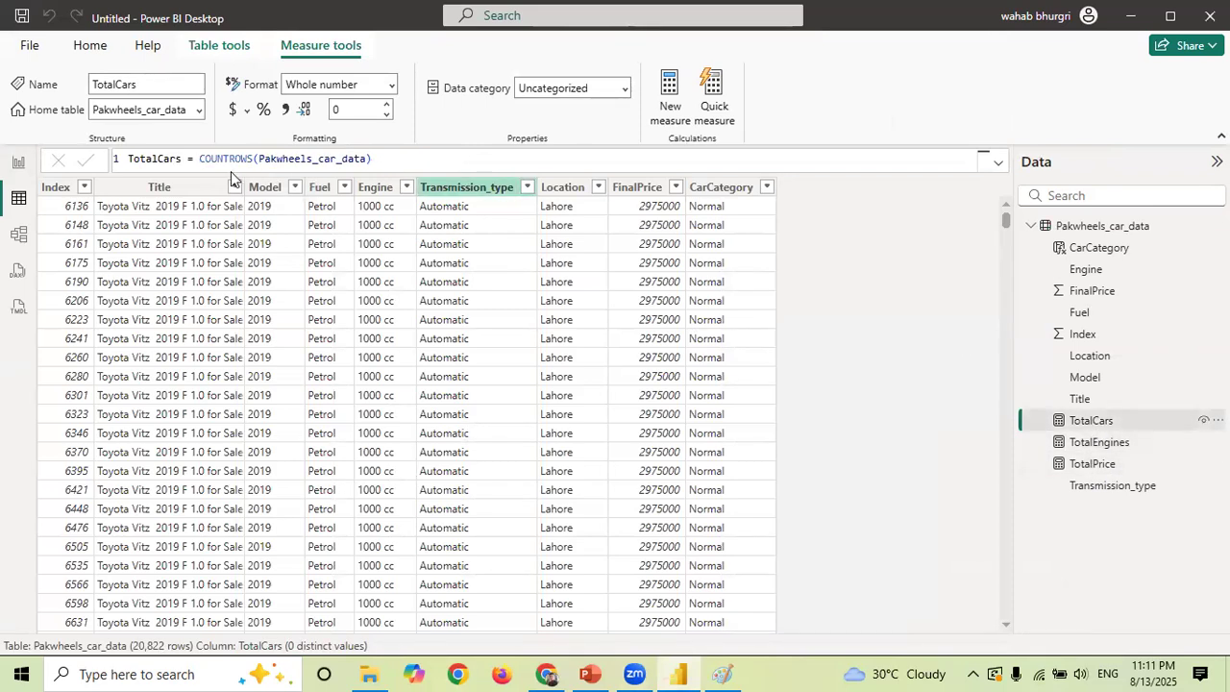
pyautogui.moveTo(257, 159); pyautogui.dragTo(200, 161)
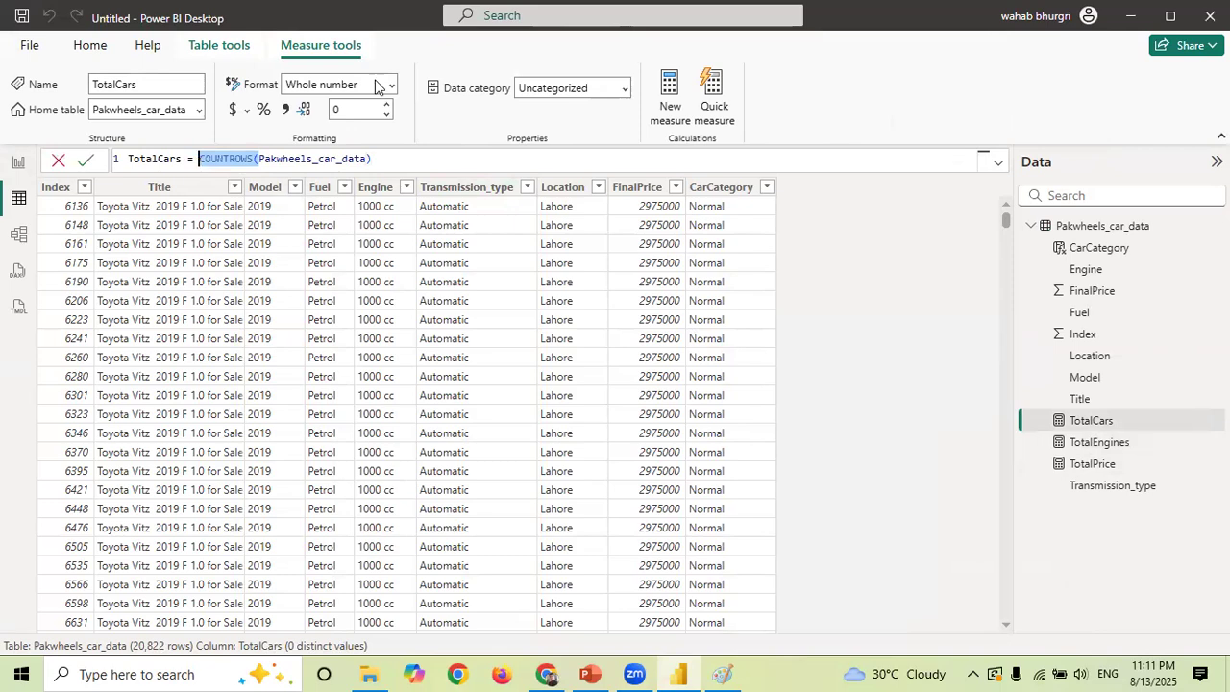
pyautogui.moveTo(258, 160); pyautogui.dragTo(365, 159)
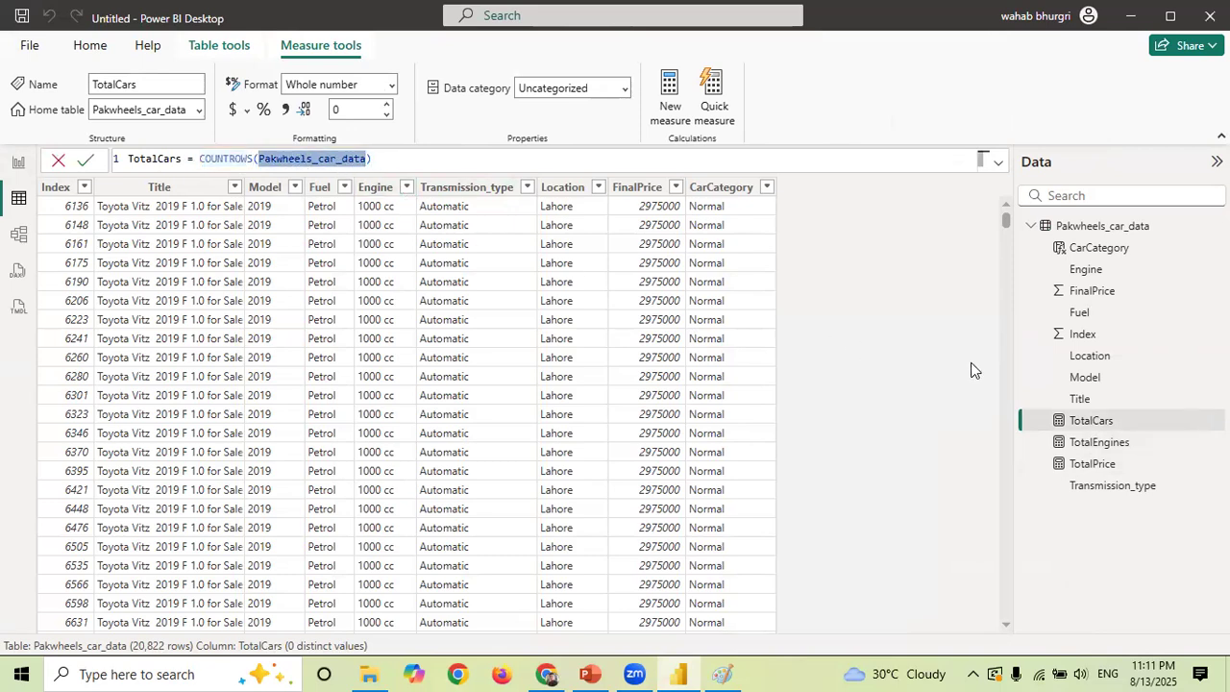
# - Return to the report page and move the TotalEngines card right, about midway between the TotalPrice and TotalCars cards
pyautogui.click(19, 165)
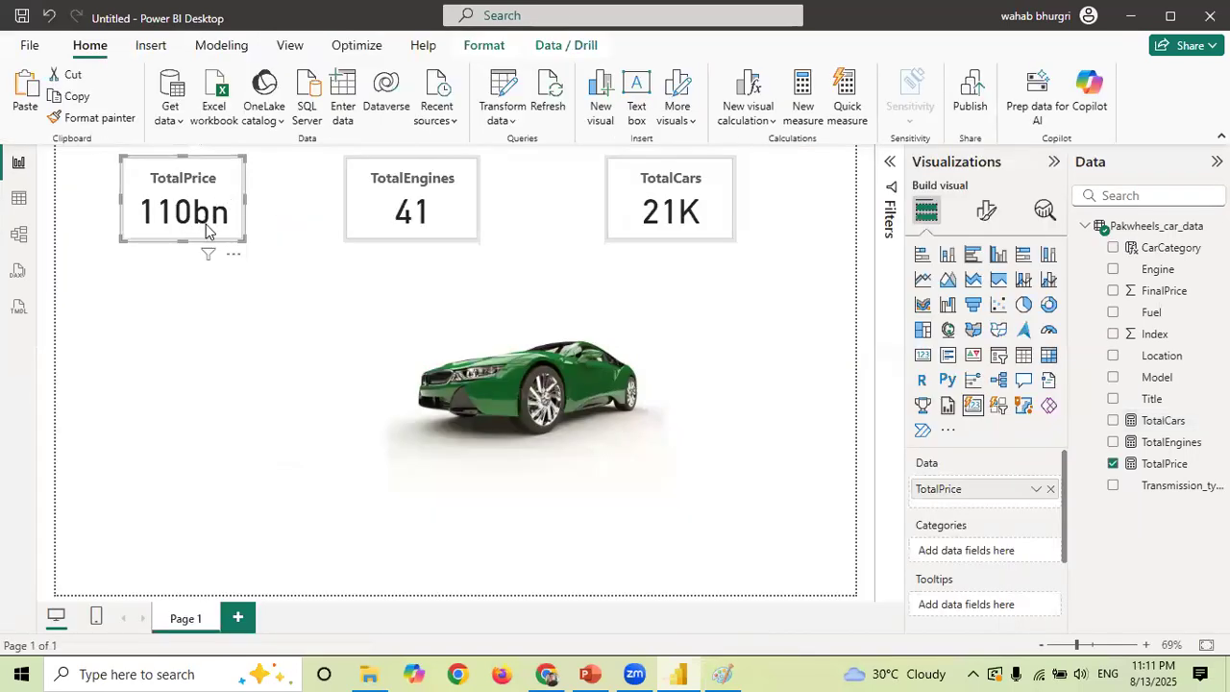
pyautogui.moveTo(185, 240); pyautogui.dragTo(196, 260)
pyautogui.moveTo(392, 213); pyautogui.dragTo(406, 220)
pyautogui.click(406, 220)
pyautogui.moveTo(406, 220); pyautogui.dragTo(395, 220)
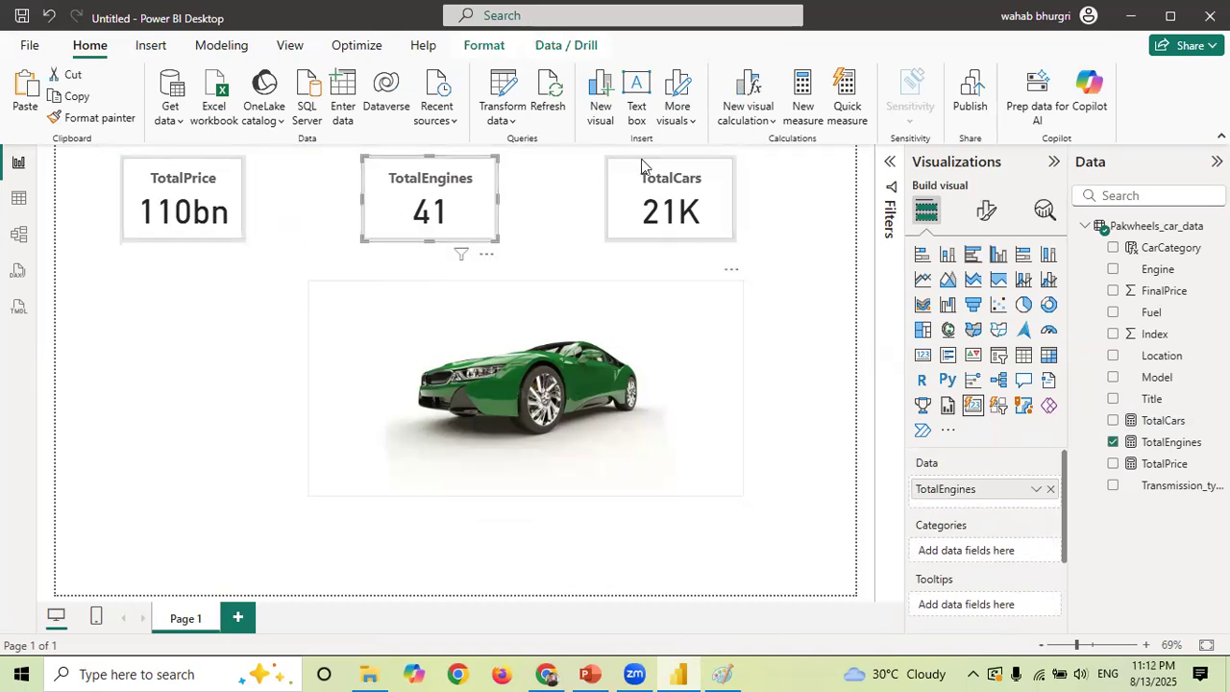
# - Insert the toyo picture from the PakWheels folder and place it beside the TotalCars card, at the outer end of the card row
pyautogui.click(560, 227)
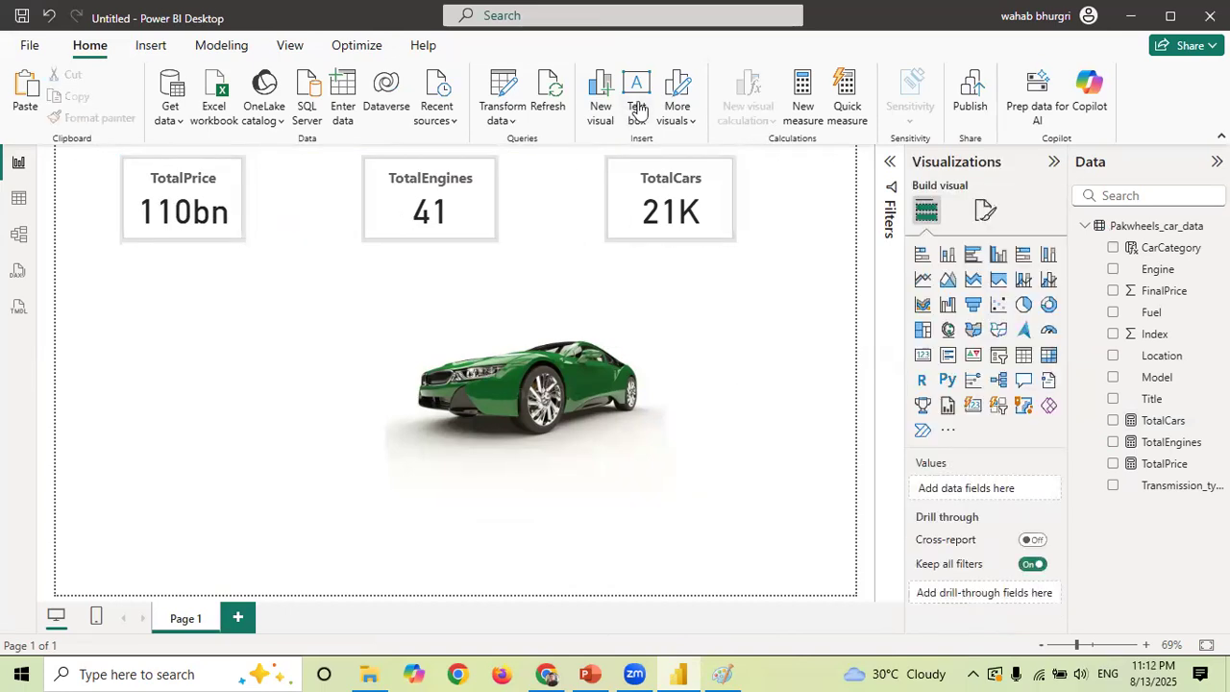
pyautogui.click(149, 47)
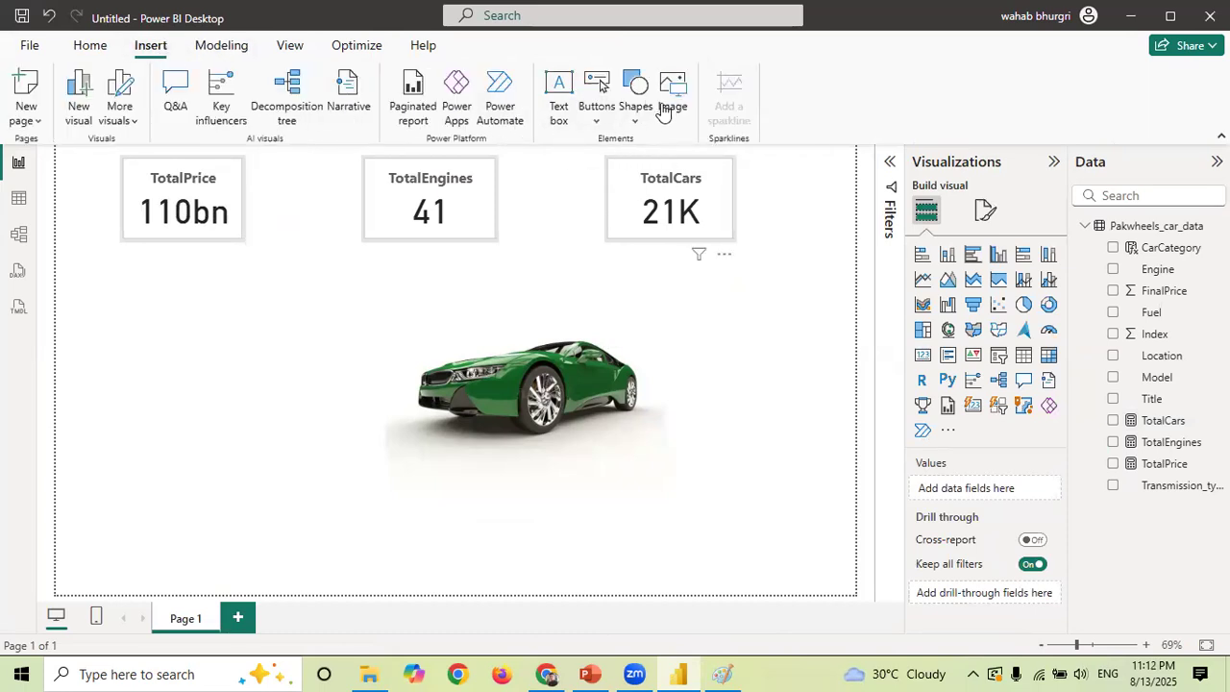
pyautogui.click(673, 101)
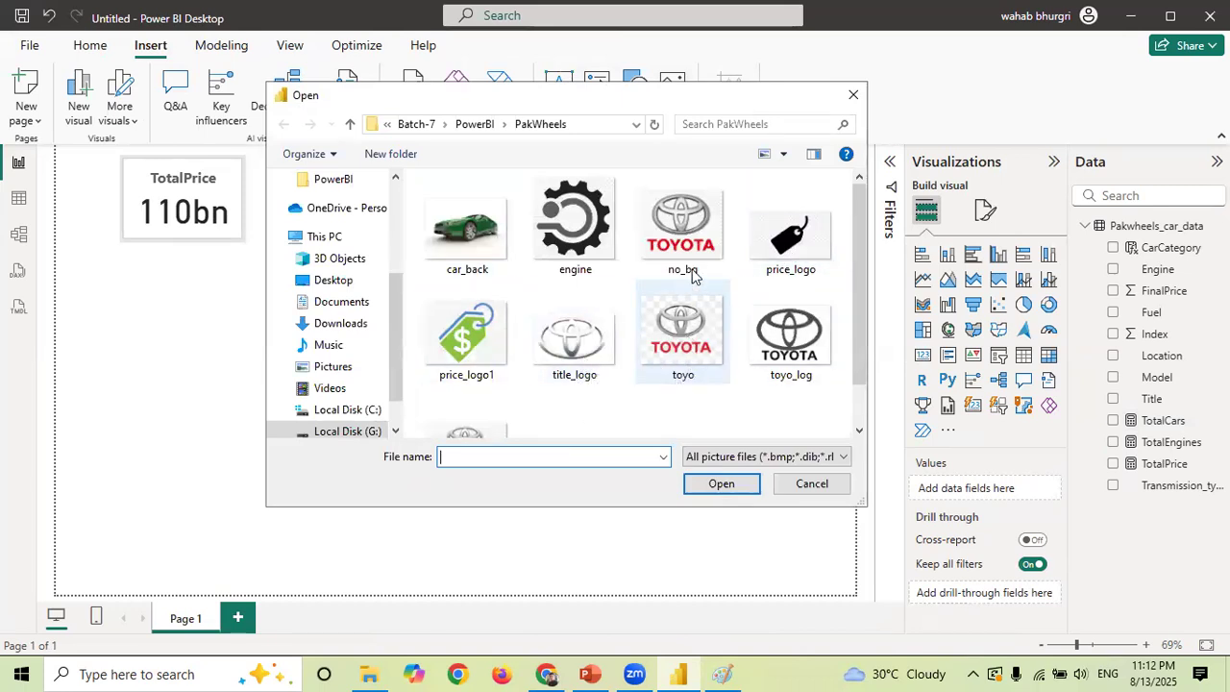
pyautogui.click(696, 356)
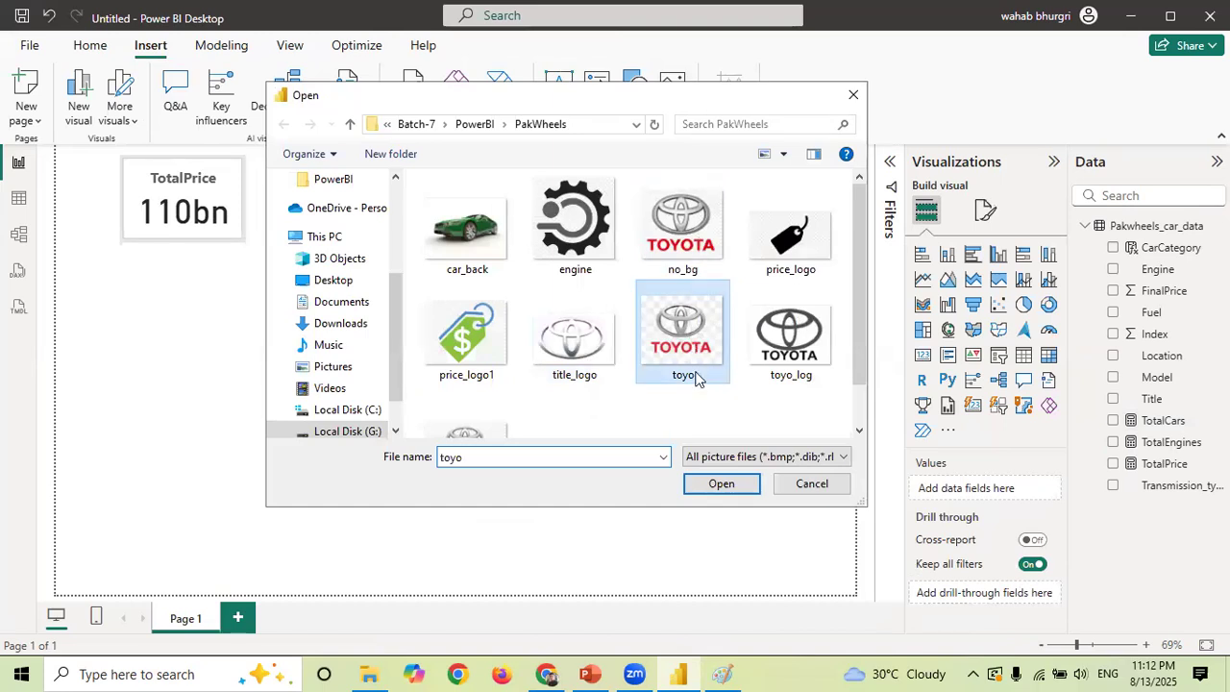
pyautogui.click(715, 488)
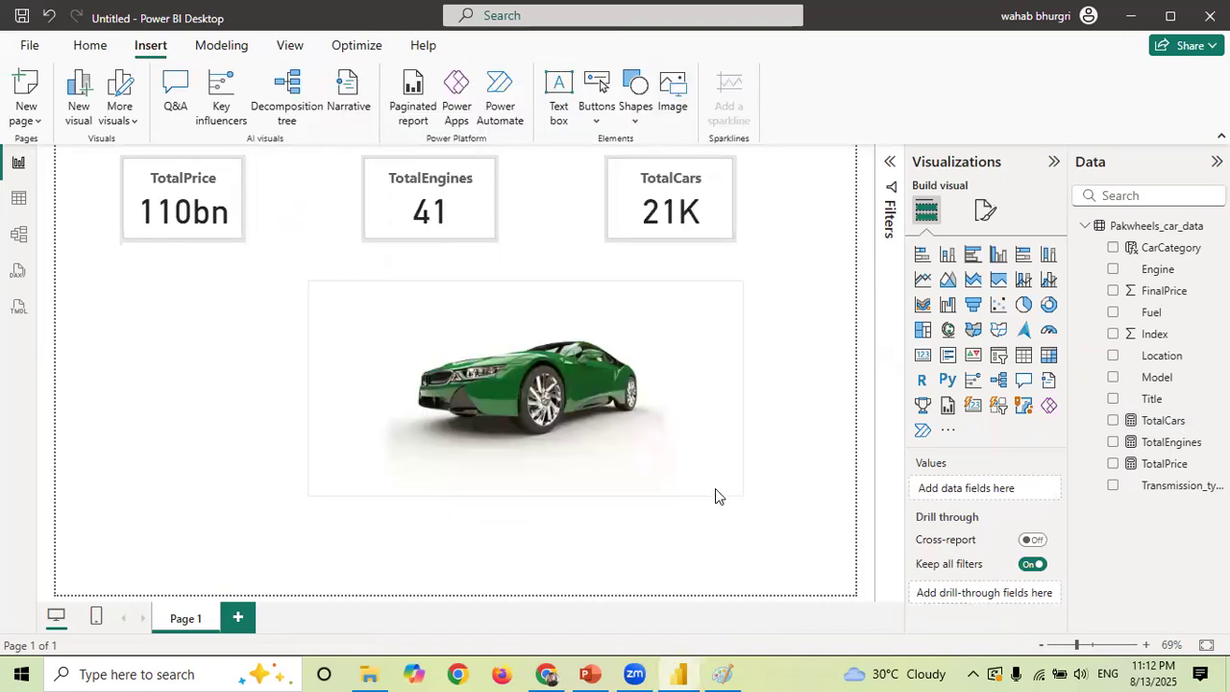
pyautogui.moveTo(374, 241); pyautogui.dragTo(810, 252)
# - Move the TotalCars card slightly right so that it sits closer to the Toyota logo
pyautogui.click(706, 208)
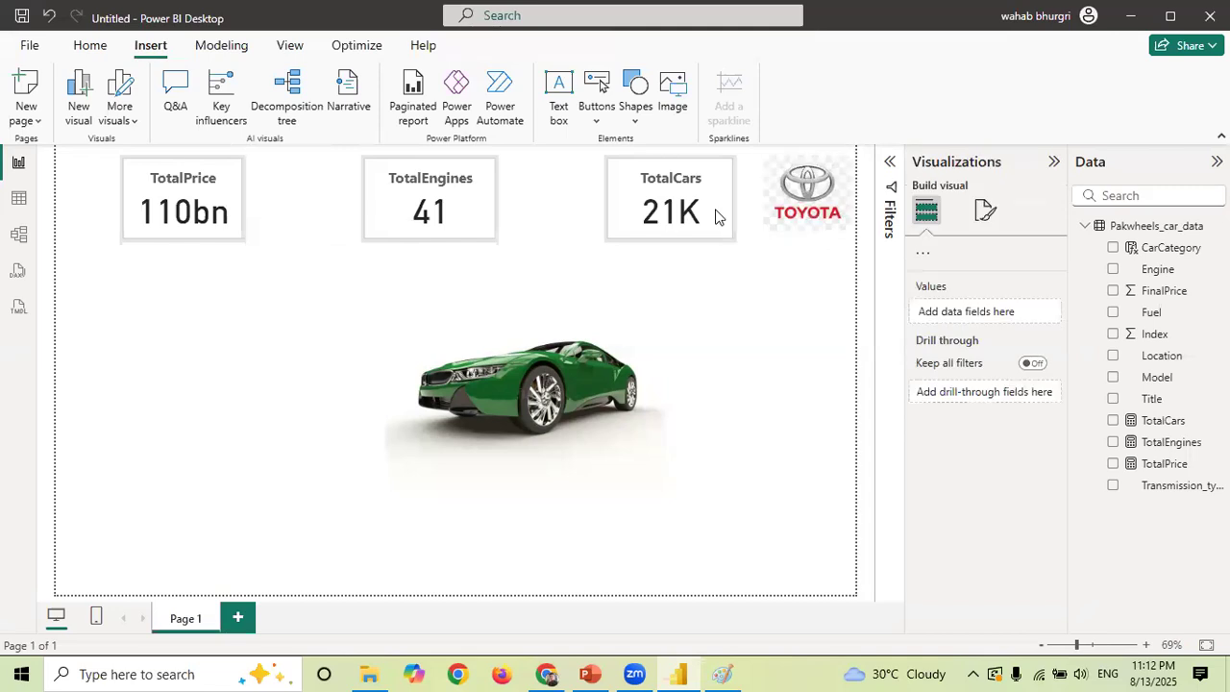
pyautogui.moveTo(707, 208); pyautogui.dragTo(733, 216)
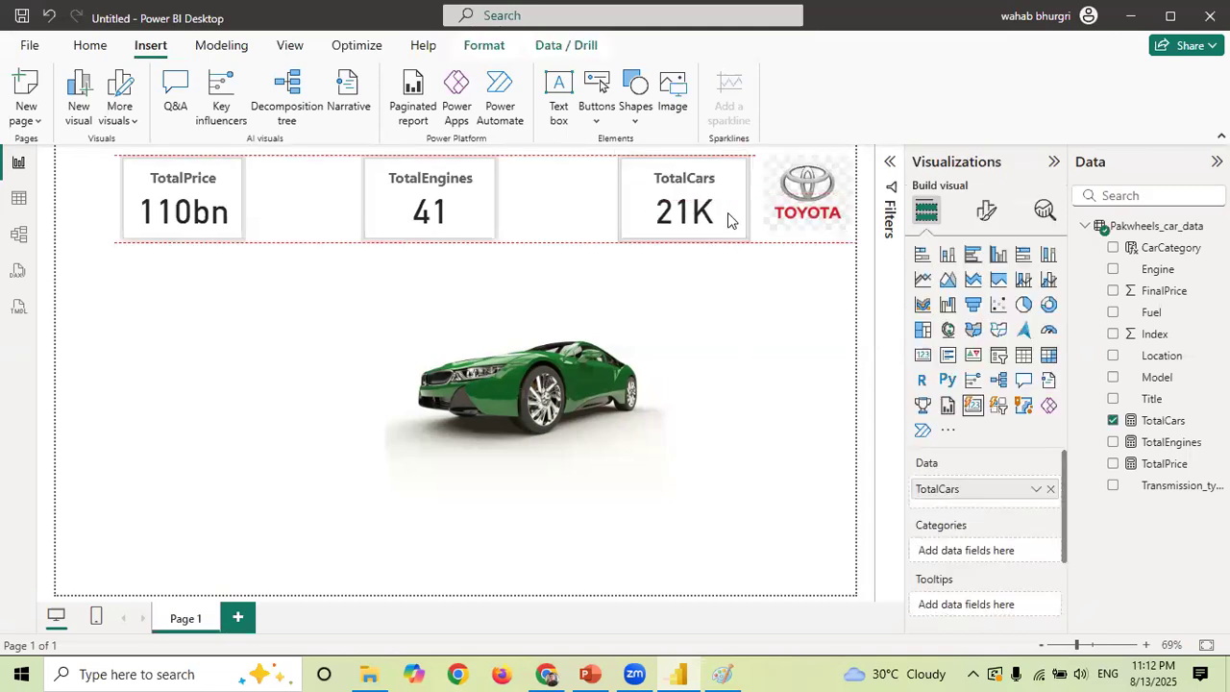
pyautogui.click(588, 197)
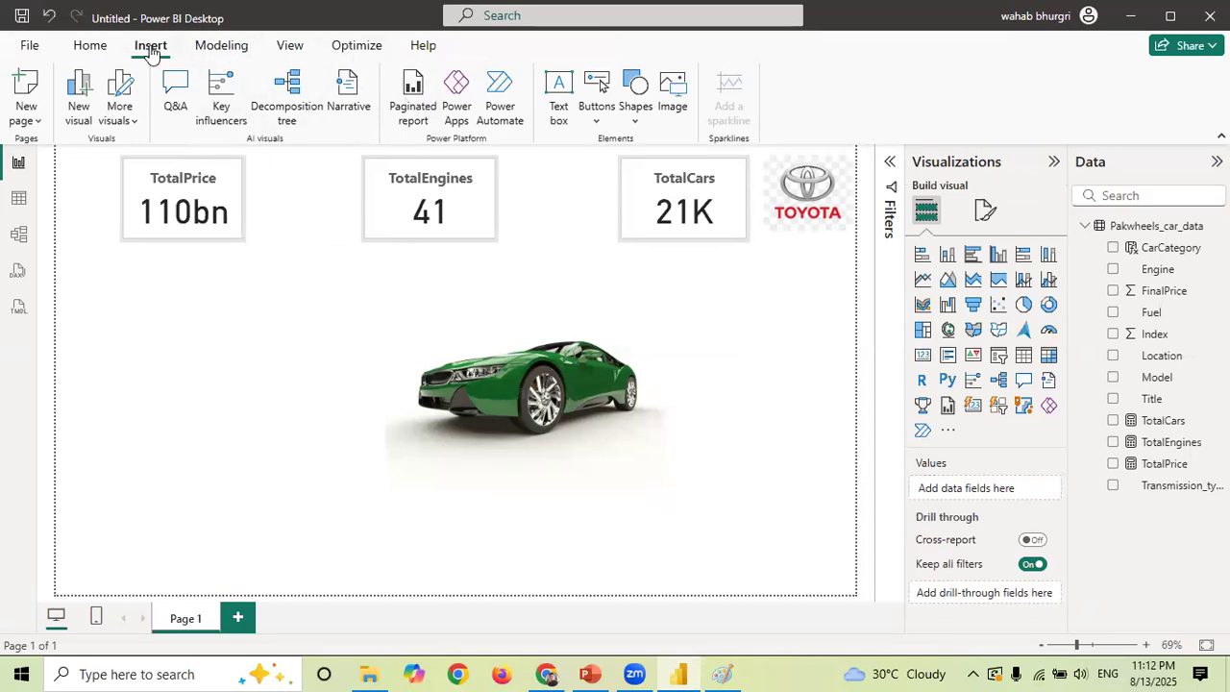
pyautogui.click(676, 105)
pyautogui.moveTo(863, 315); pyautogui.dragTo(877, 357)
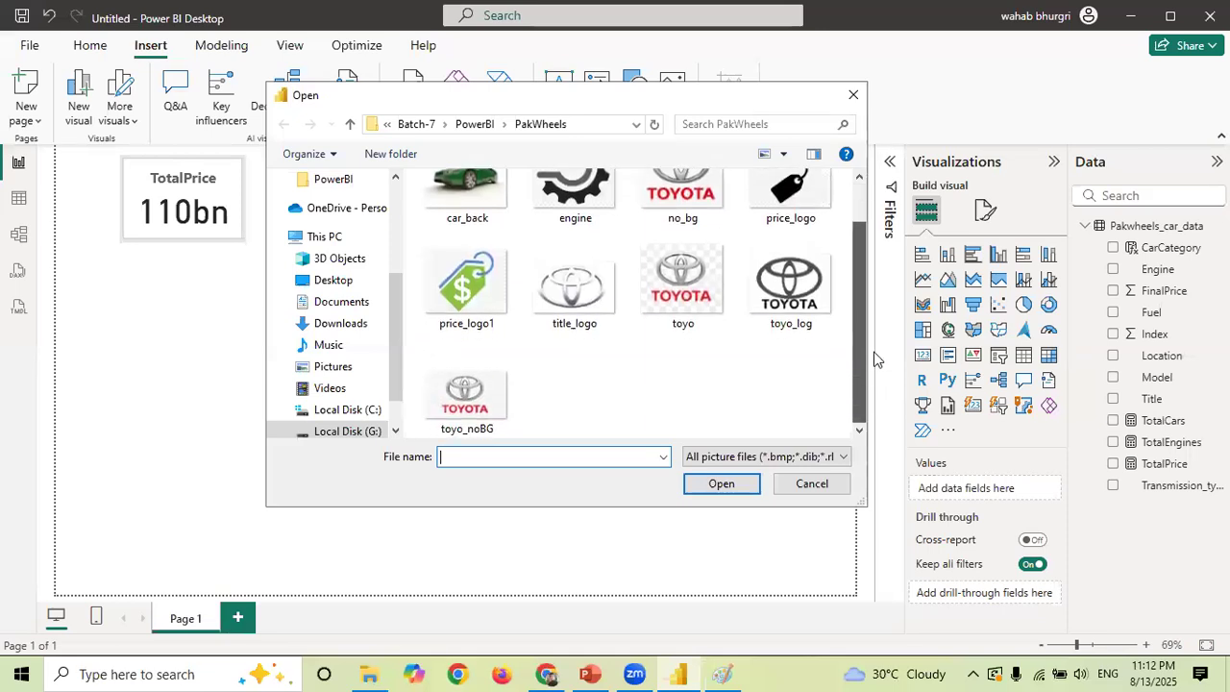
pyautogui.moveTo(859, 319); pyautogui.dragTo(862, 286)
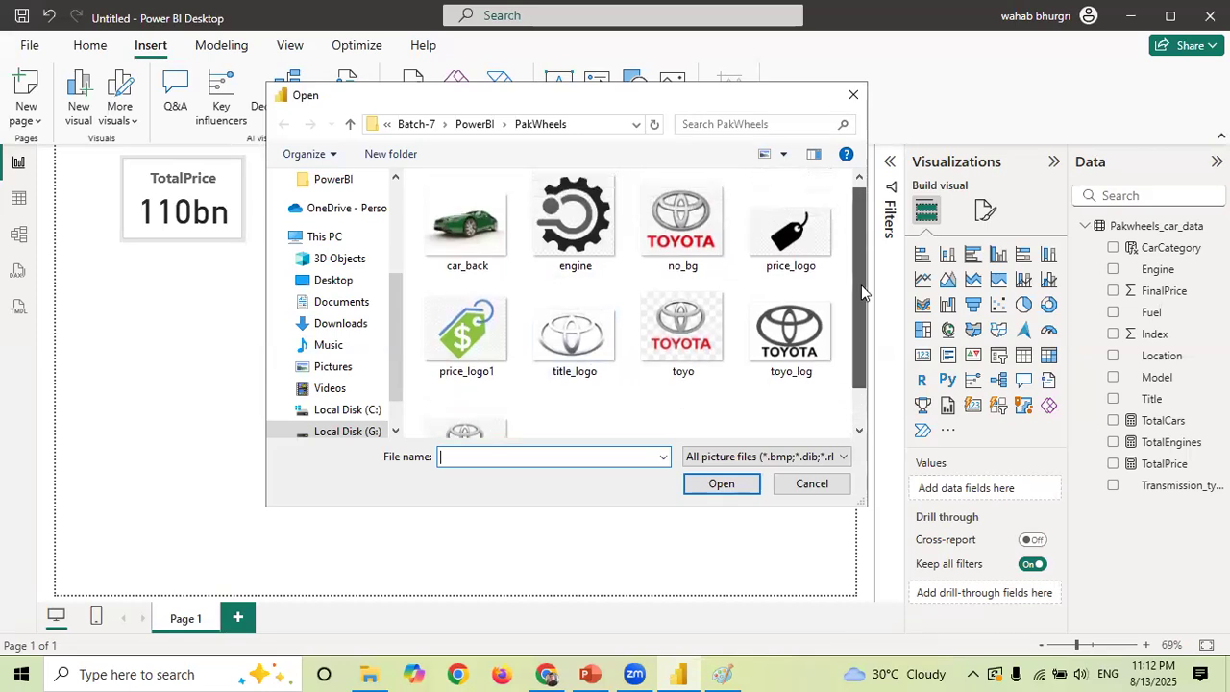
pyautogui.click(853, 94)
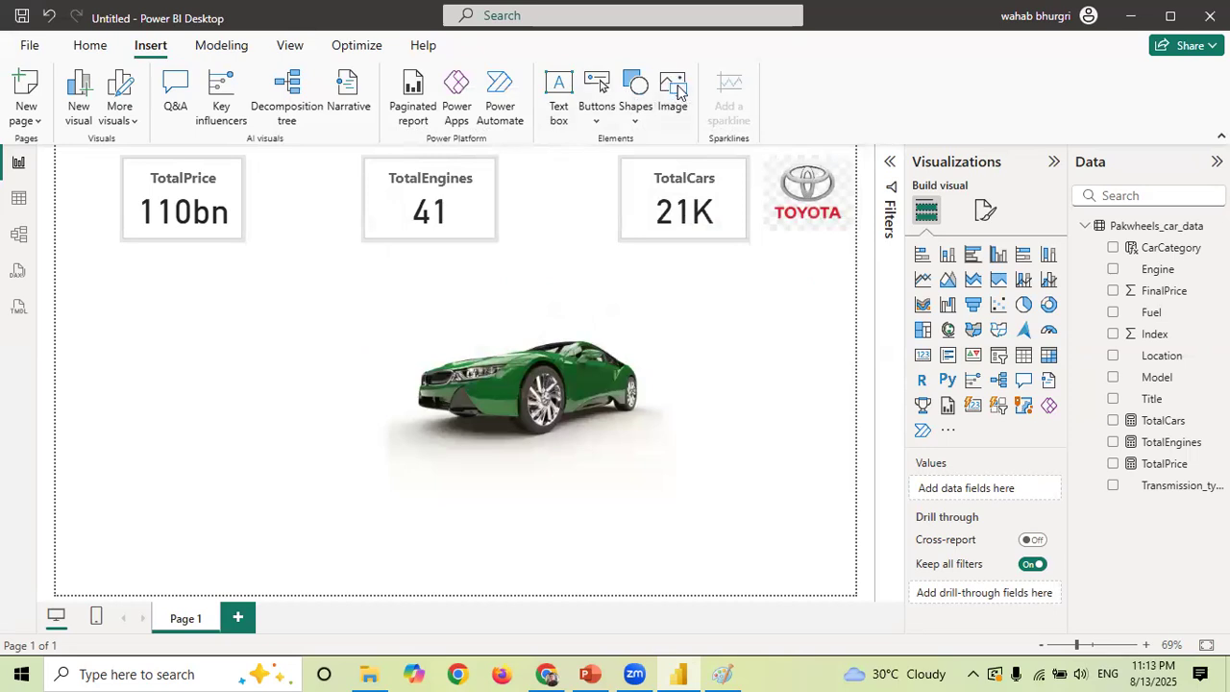
# - Insert the engine picture from the PakWheels folder and place it between the TotalPrice and TotalEngines cards
pyautogui.click(577, 231)
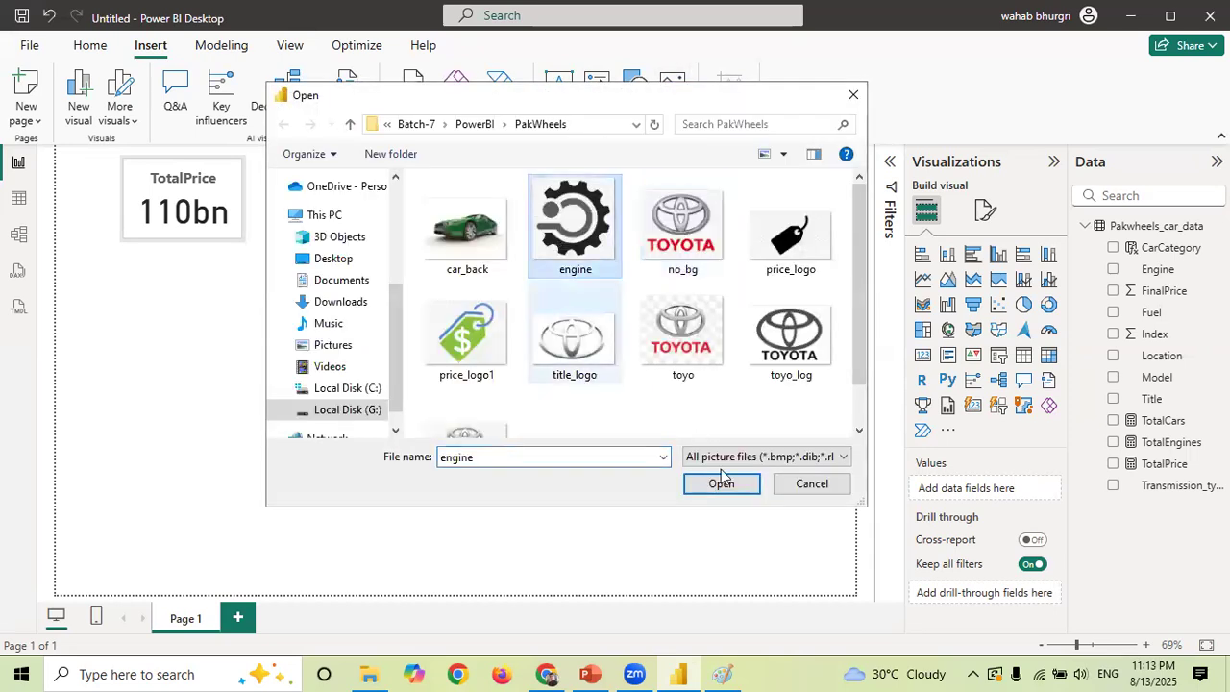
pyautogui.click(723, 483)
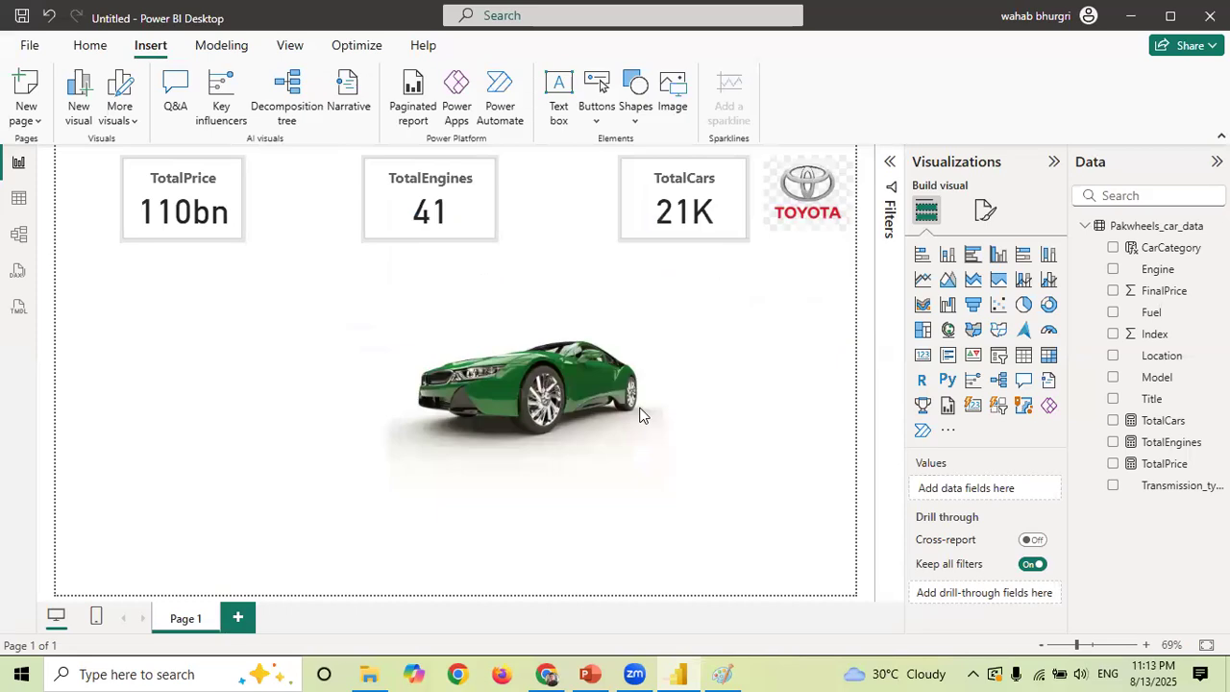
pyautogui.moveTo(375, 240); pyautogui.dragTo(343, 219)
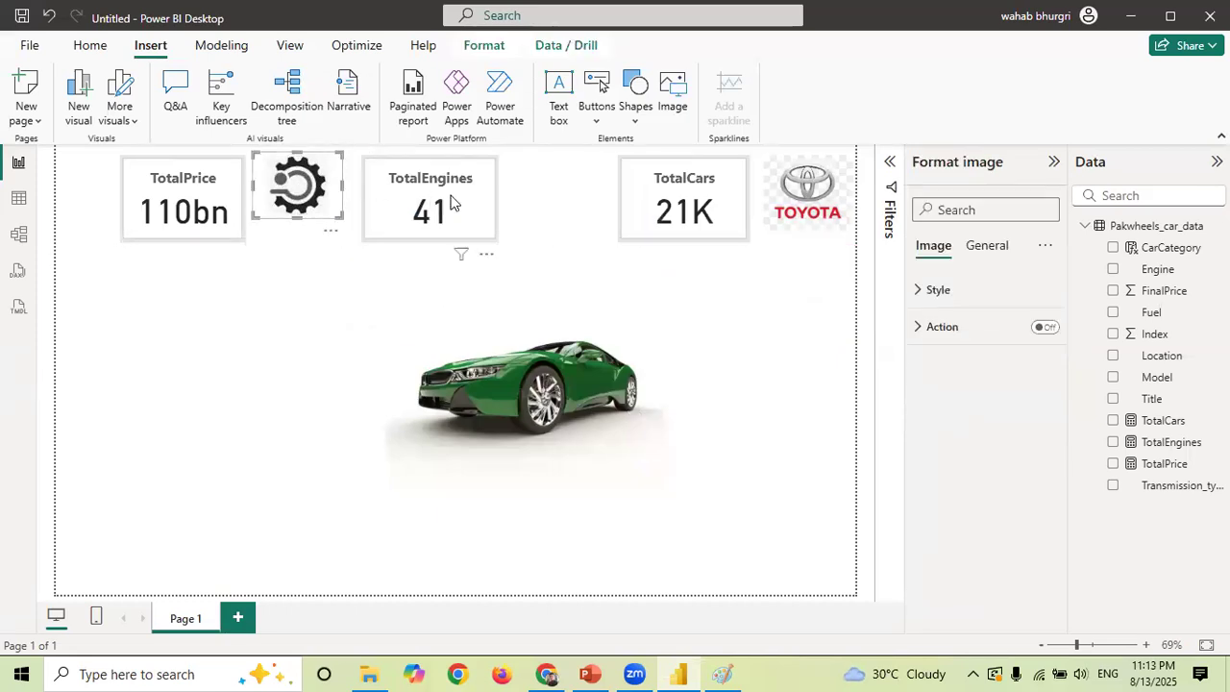
# - Shift the TotalEngines card slightly right and fit the engine picture against its left edge, matching the card's height
pyautogui.moveTo(375, 192); pyautogui.dragTo(402, 193)
pyautogui.moveTo(293, 187); pyautogui.dragTo(338, 191)
pyautogui.click(349, 250)
pyautogui.click(348, 311)
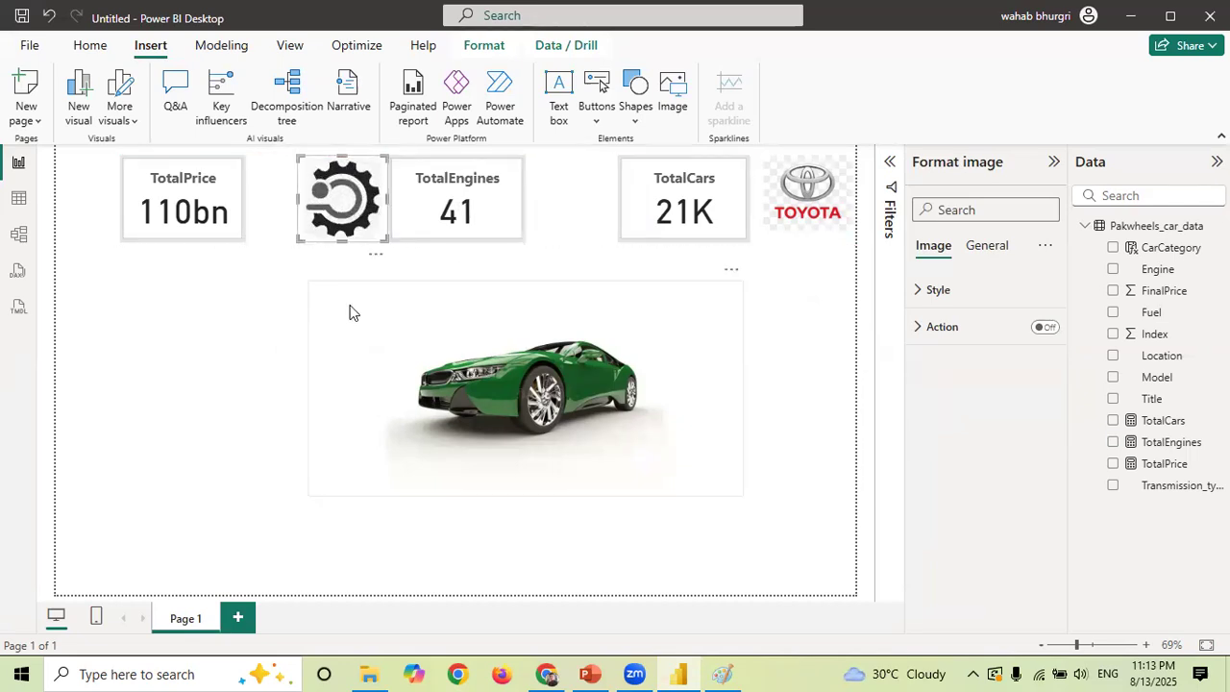
pyautogui.click(206, 309)
# - Insert the price_logo1 picture from the PakWheels folder and move it to the left end of the TotalPrice card
pyautogui.click(219, 189)
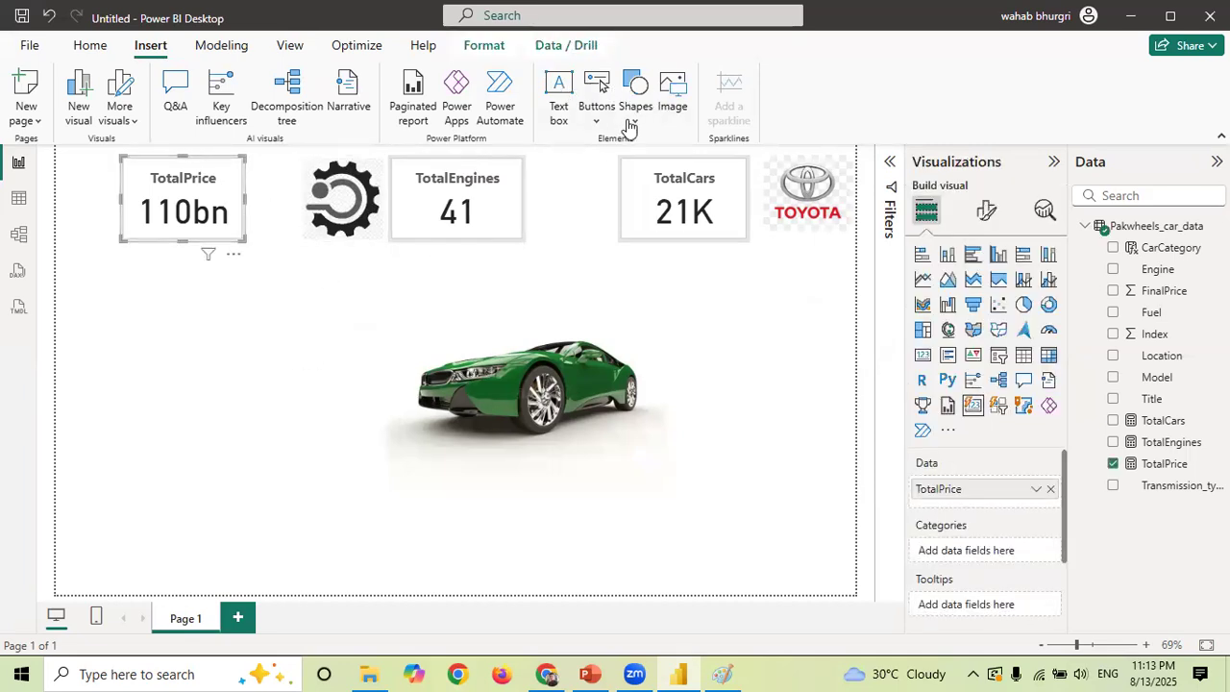
pyautogui.click(670, 96)
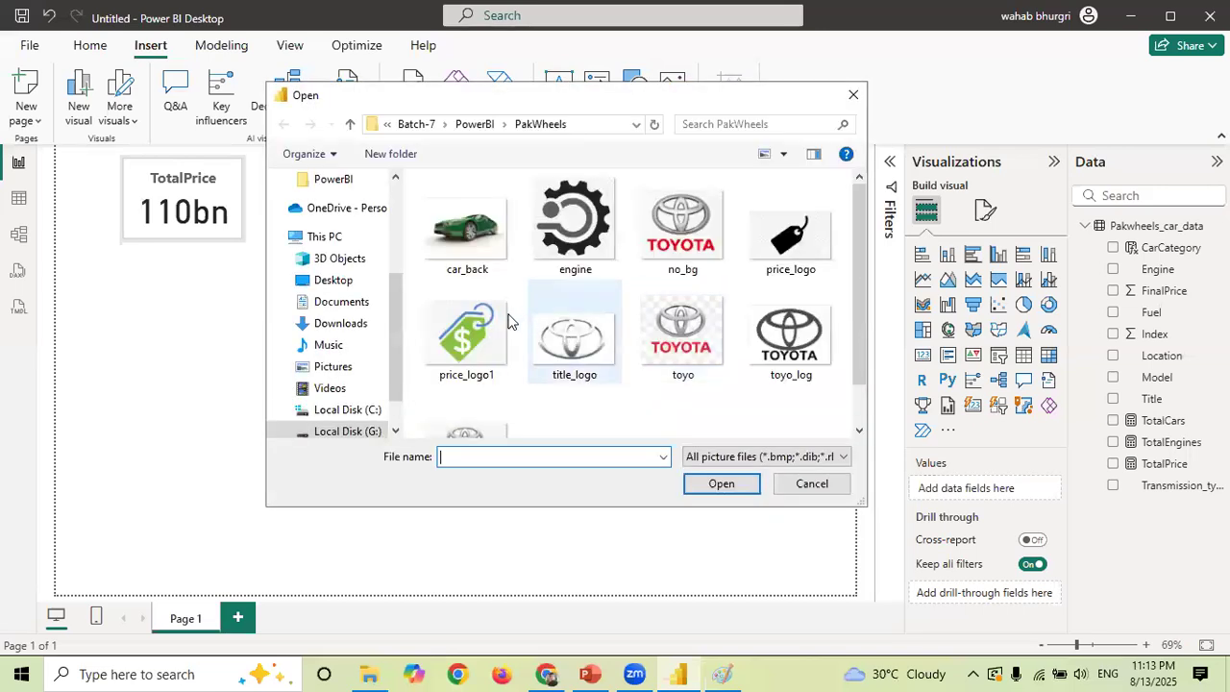
pyautogui.doubleClick(482, 355)
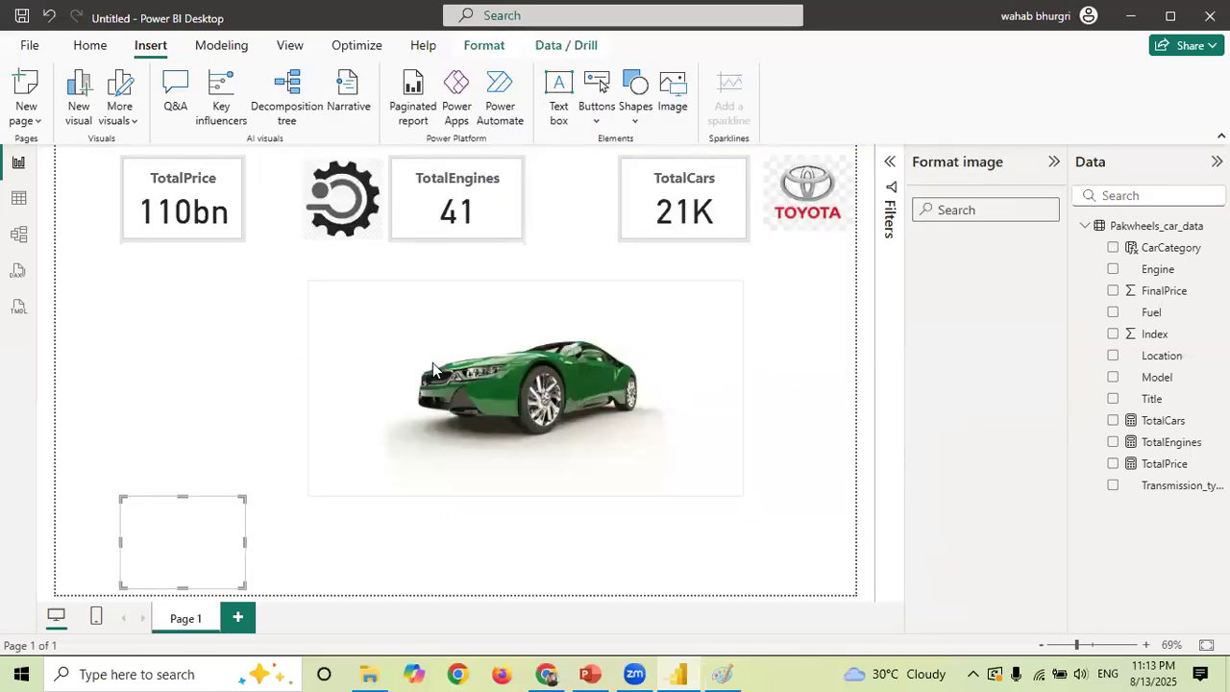
pyautogui.moveTo(167, 558); pyautogui.dragTo(109, 217)
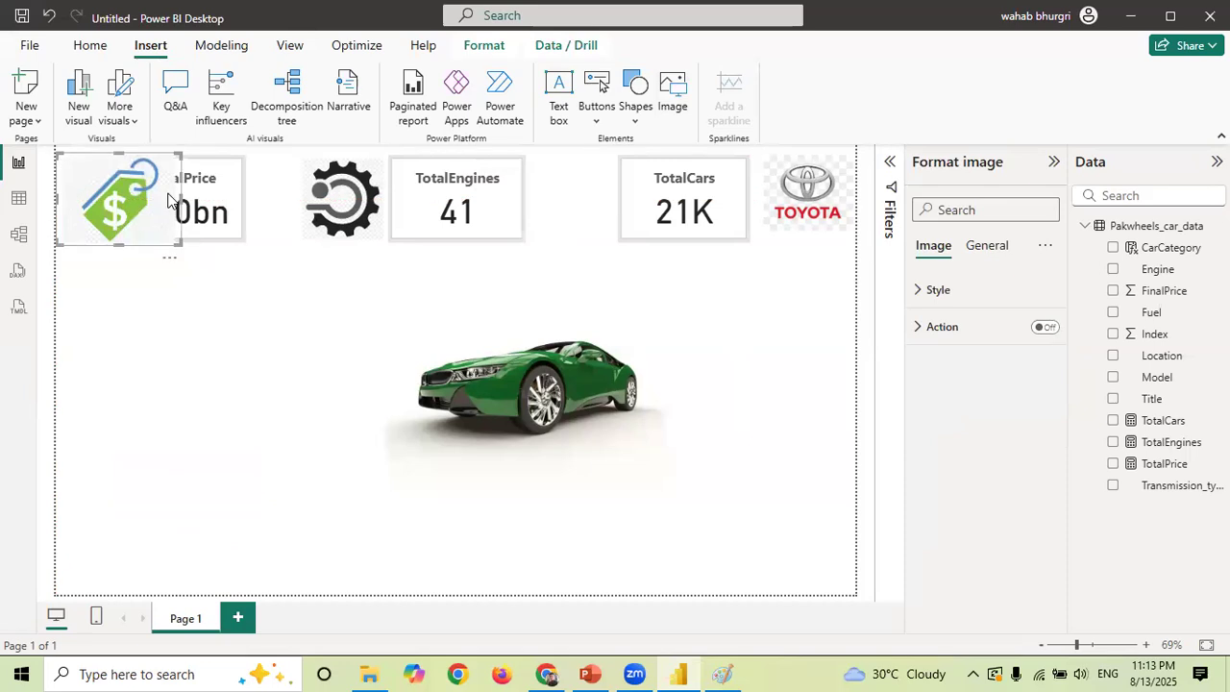
# - Narrow the price tag picture to fit between the page edge and the TotalPrice card, and adjust its vertical position
pyautogui.moveTo(180, 197); pyautogui.dragTo(125, 198)
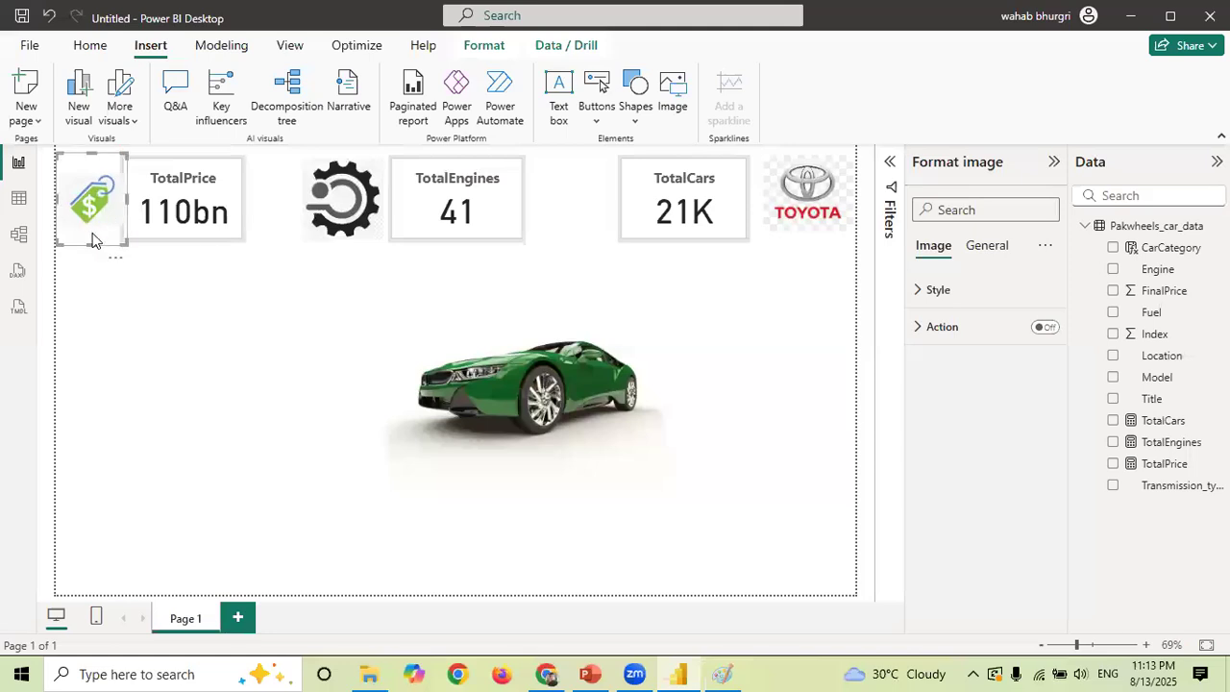
pyautogui.click(89, 249)
pyautogui.click(90, 204)
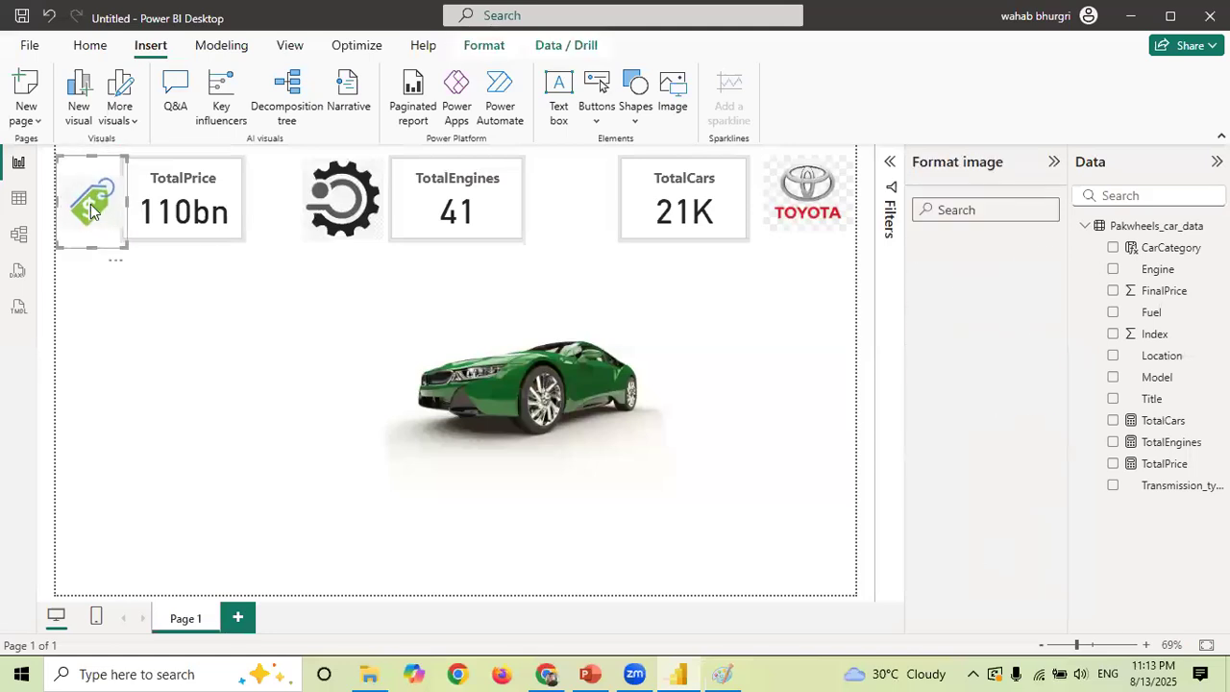
pyautogui.moveTo(94, 151); pyautogui.dragTo(97, 146)
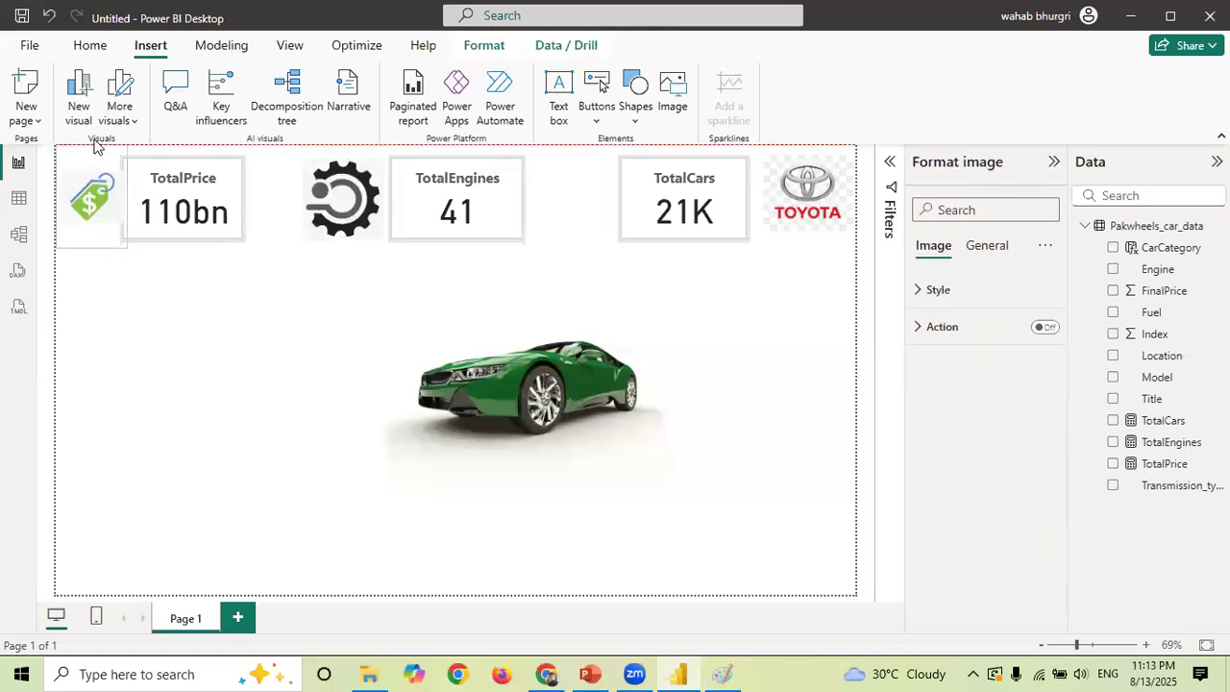
# - Reduce the TotalPrice card's height from both its upper and lower edges
pyautogui.moveTo(191, 191); pyautogui.dragTo(178, 199)
pyautogui.moveTo(181, 156); pyautogui.dragTo(182, 165)
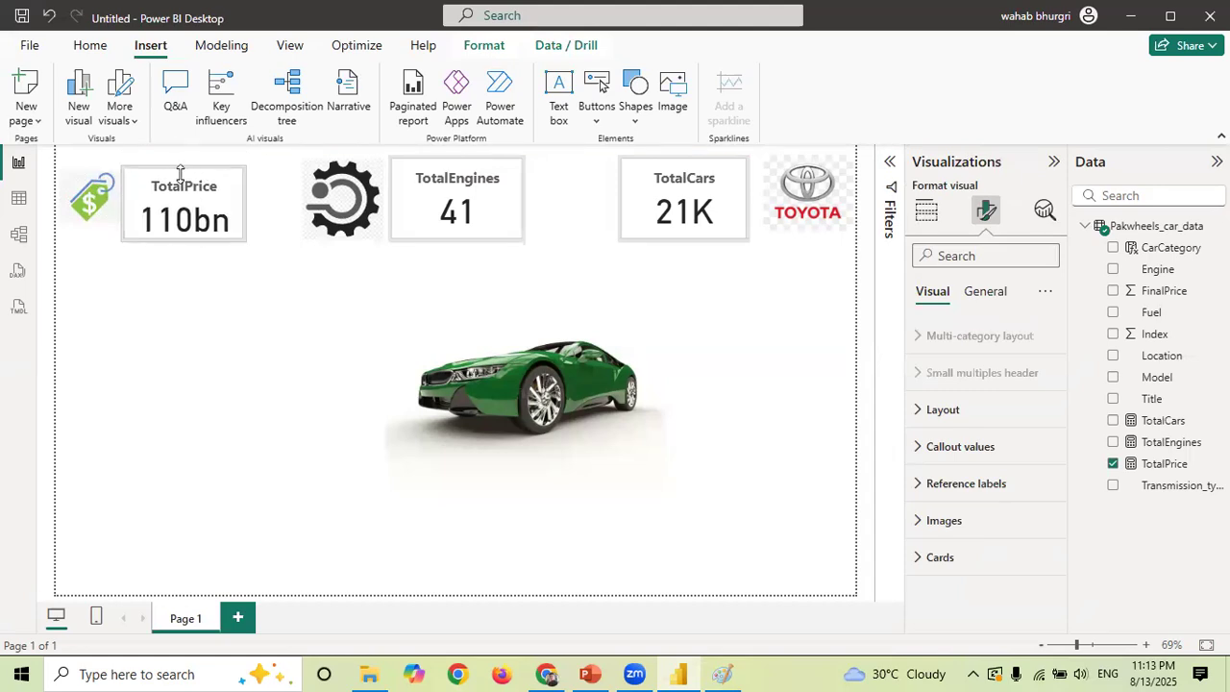
pyautogui.moveTo(186, 239); pyautogui.dragTo(186, 222)
pyautogui.moveTo(181, 167); pyautogui.dragTo(183, 180)
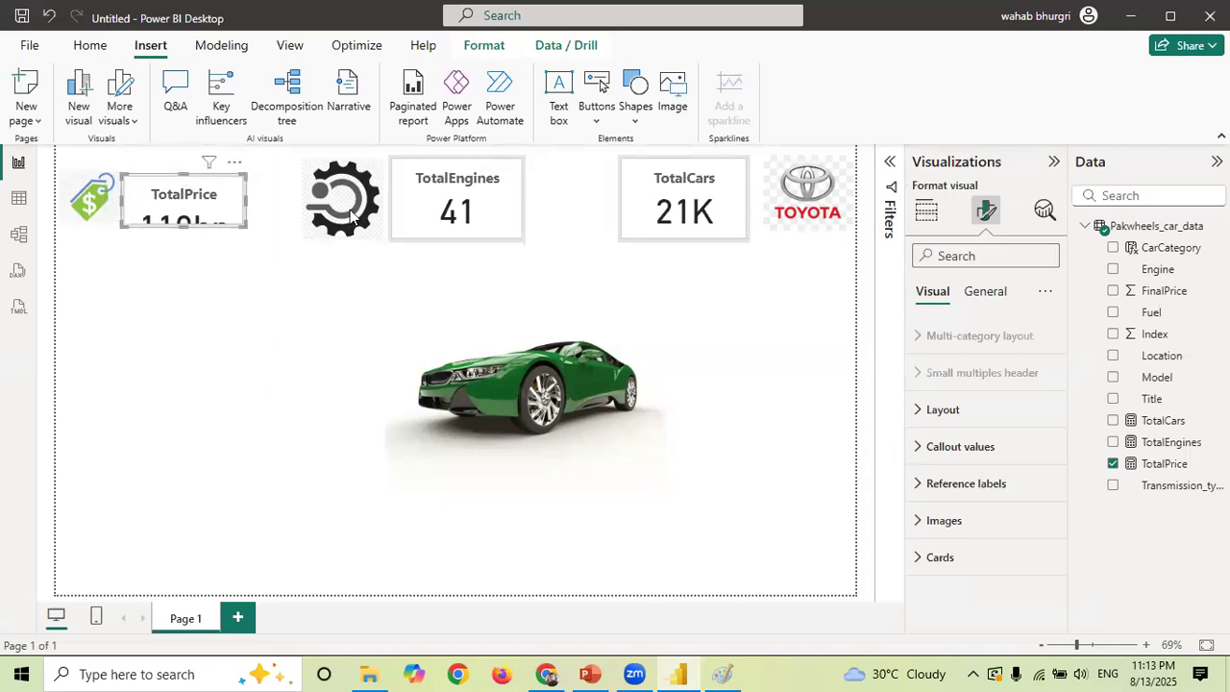
# - Set the font size of the TotalPrice card's callout value to 30
pyautogui.click(984, 291)
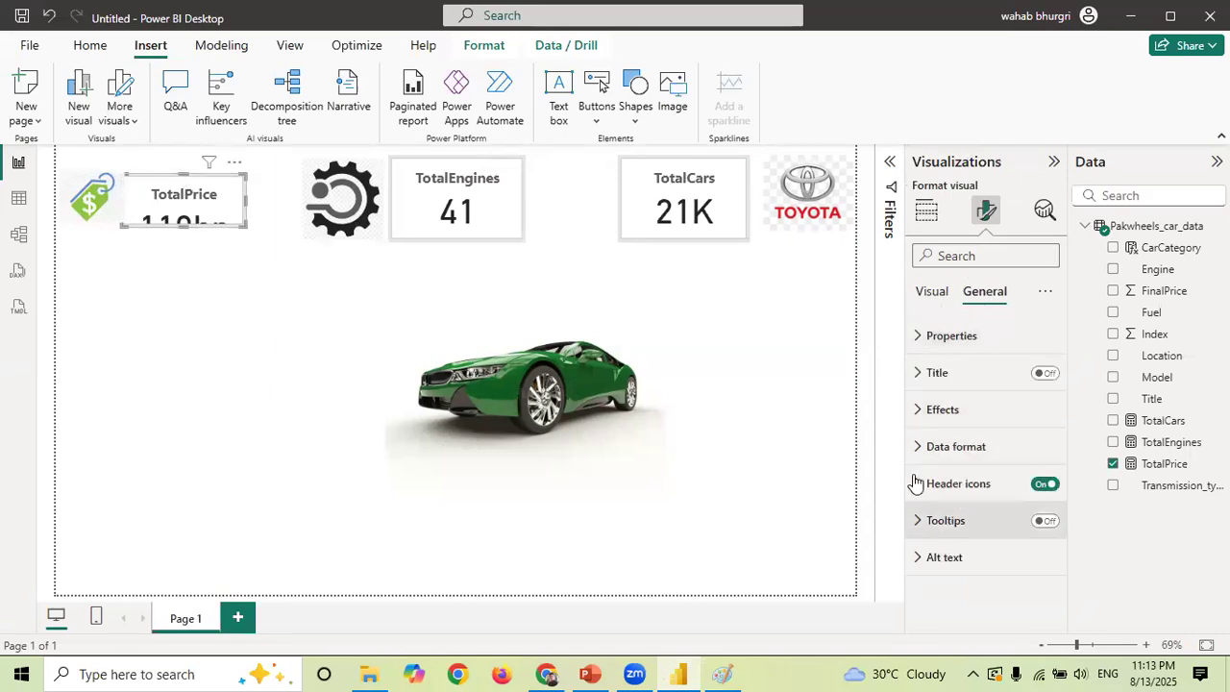
pyautogui.click(926, 413)
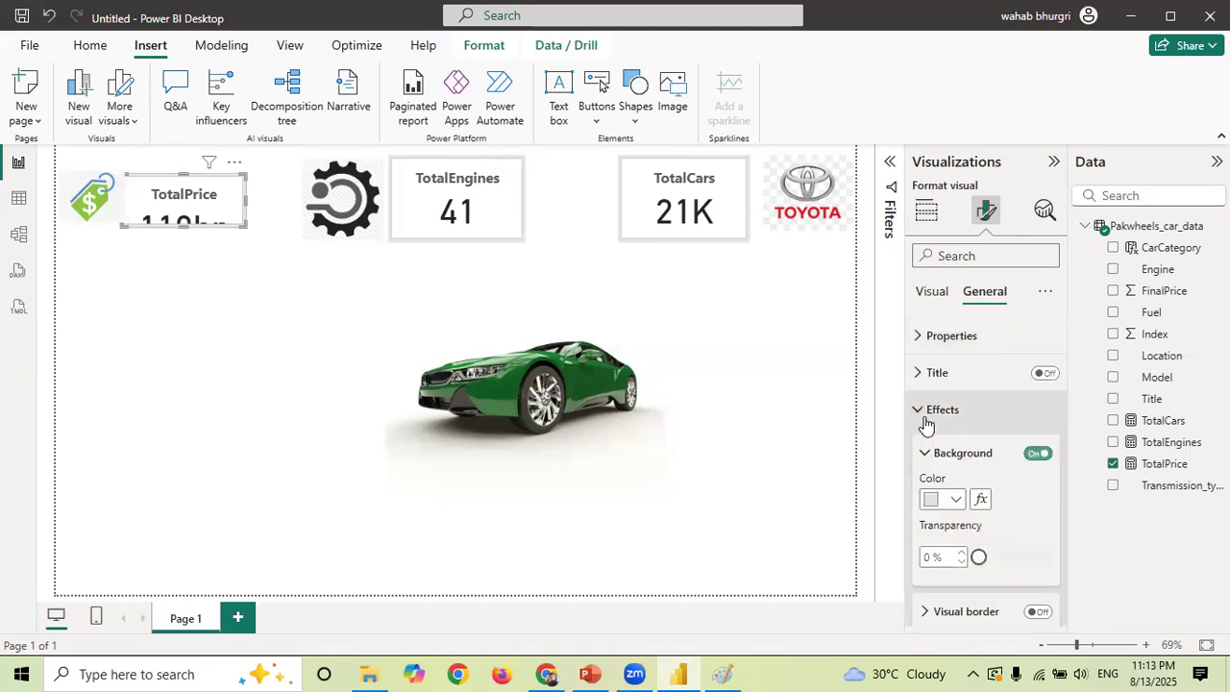
pyautogui.click(933, 294)
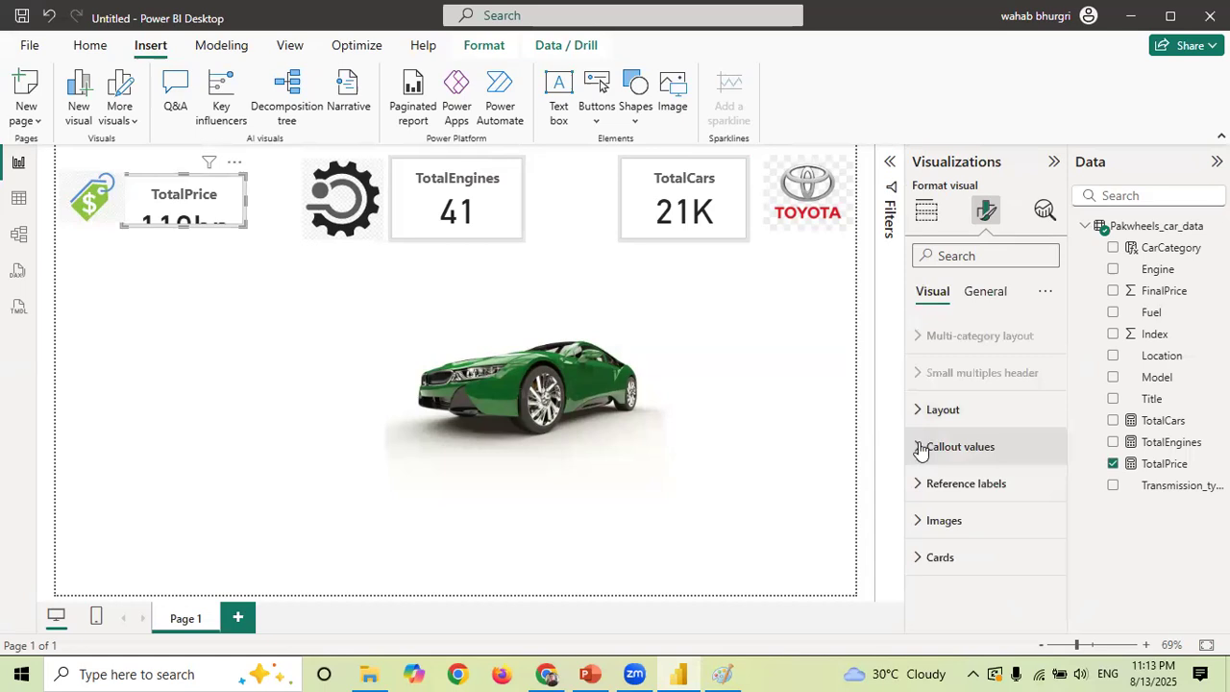
pyautogui.click(925, 447)
pyautogui.moveTo(1065, 423); pyautogui.dragTo(1059, 478)
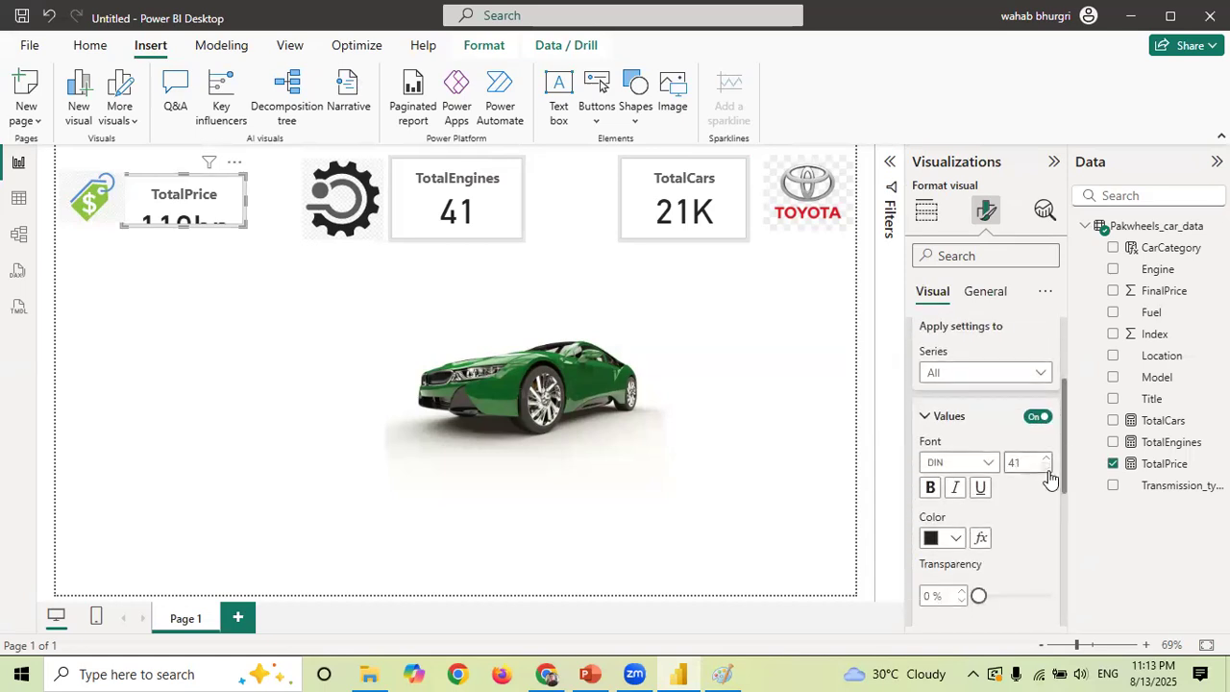
pyautogui.click(1046, 470)
pyautogui.click(1046, 470)
pyautogui.click(1047, 470)
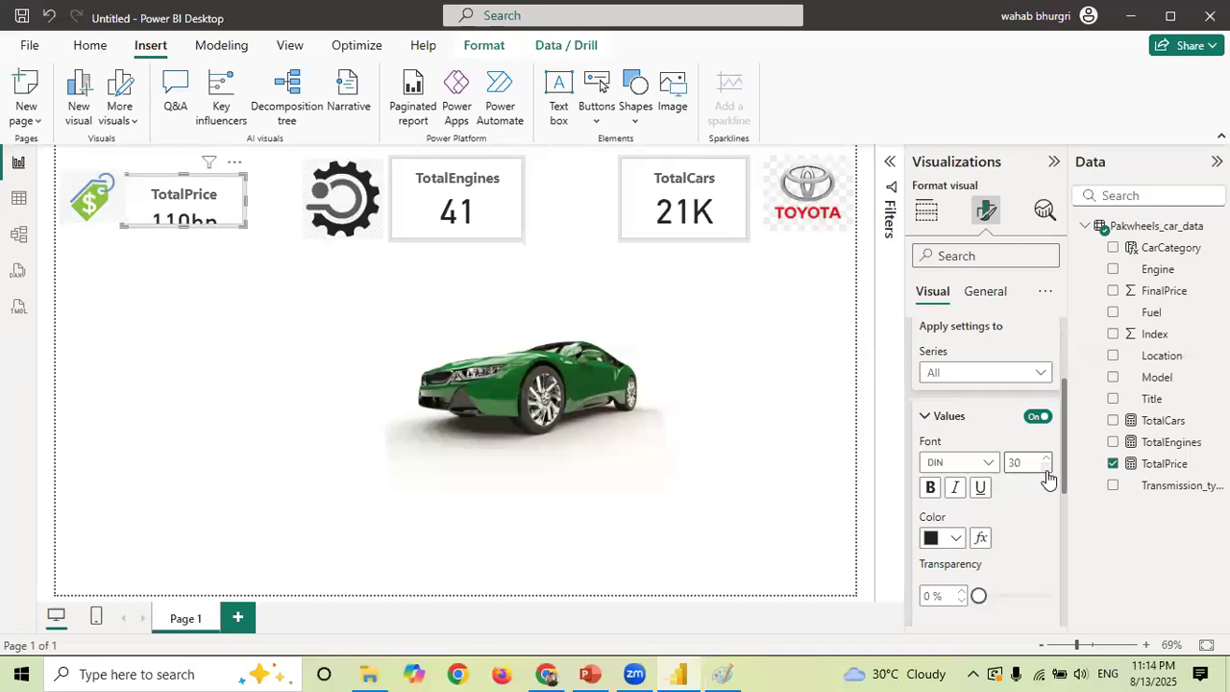
# - Set the TotalPrice card's label font size to 11 and nudge the card slightly right and up
pyautogui.scroll(-4, 1062, 480)
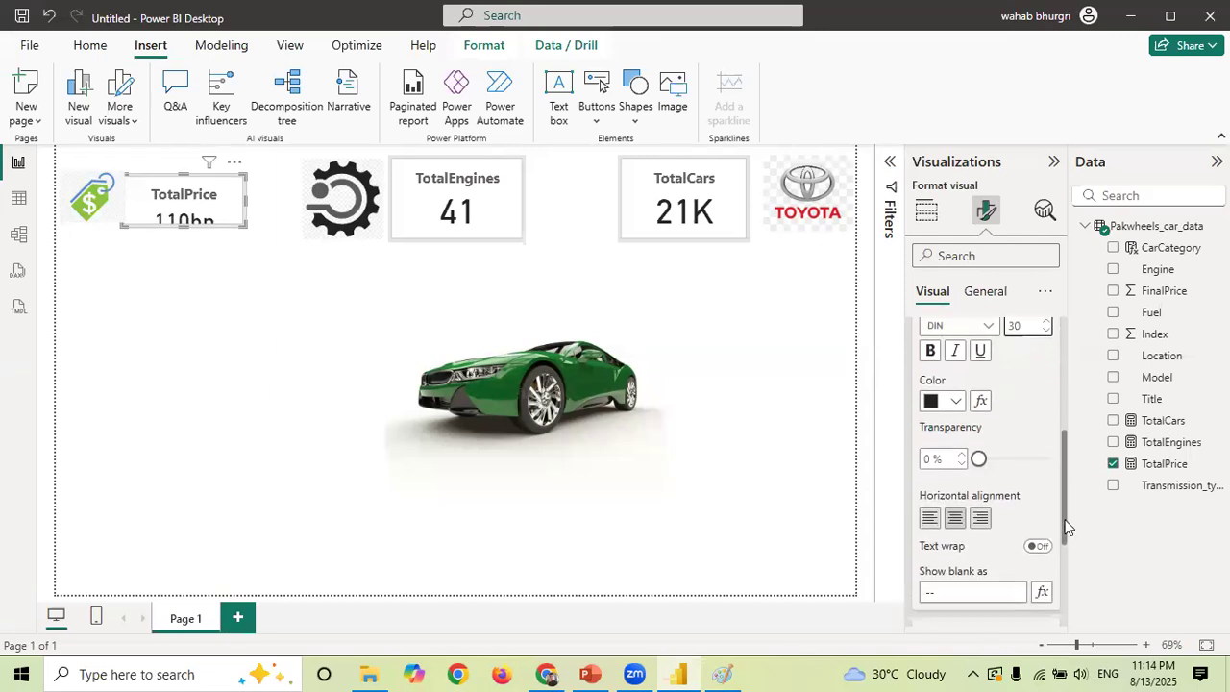
pyautogui.click(947, 500)
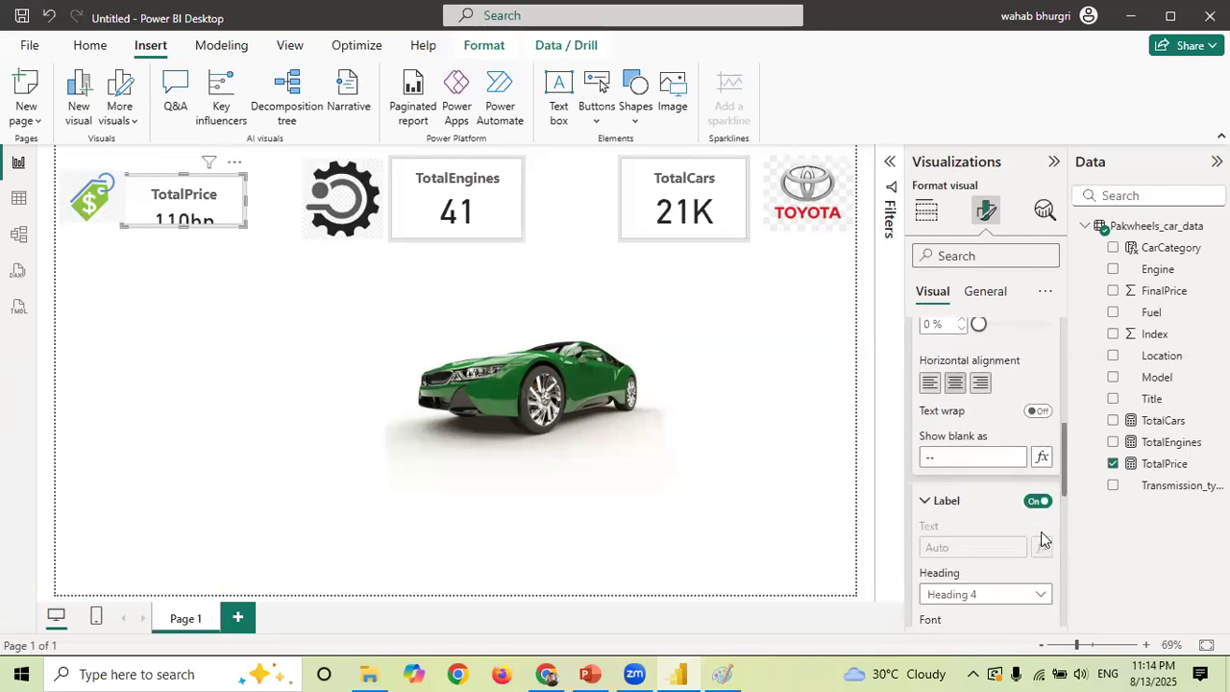
pyautogui.scroll(-4, 1063, 452)
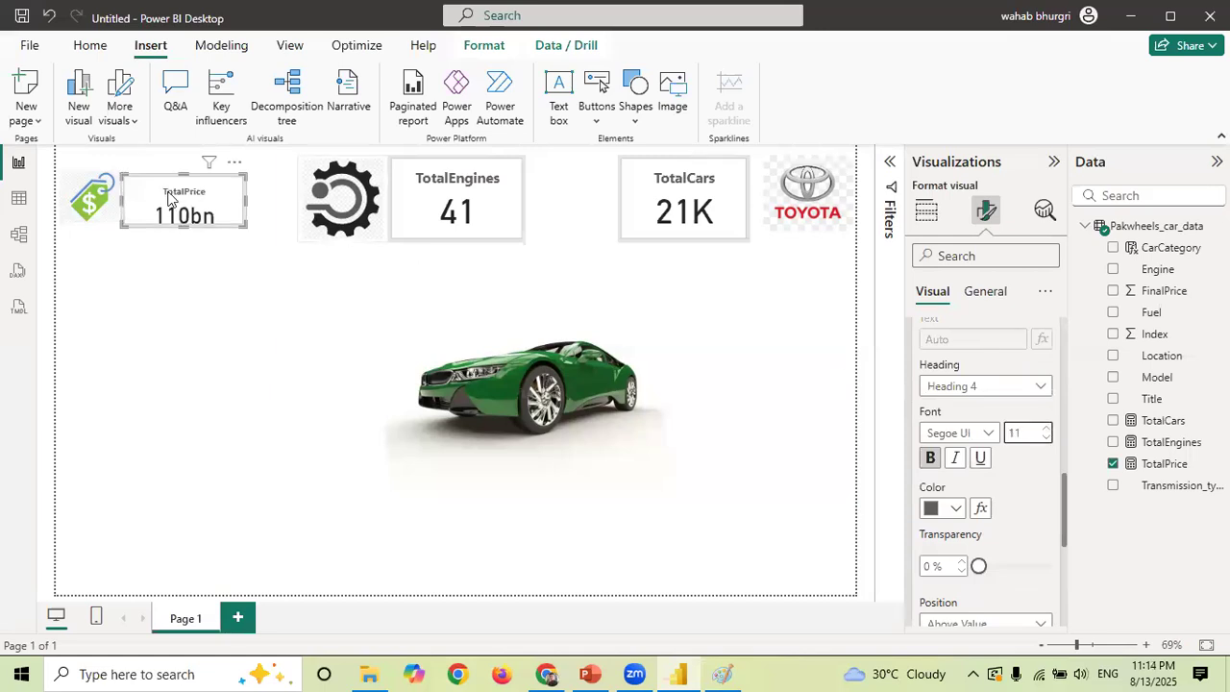
pyautogui.moveTo(185, 198); pyautogui.dragTo(192, 196)
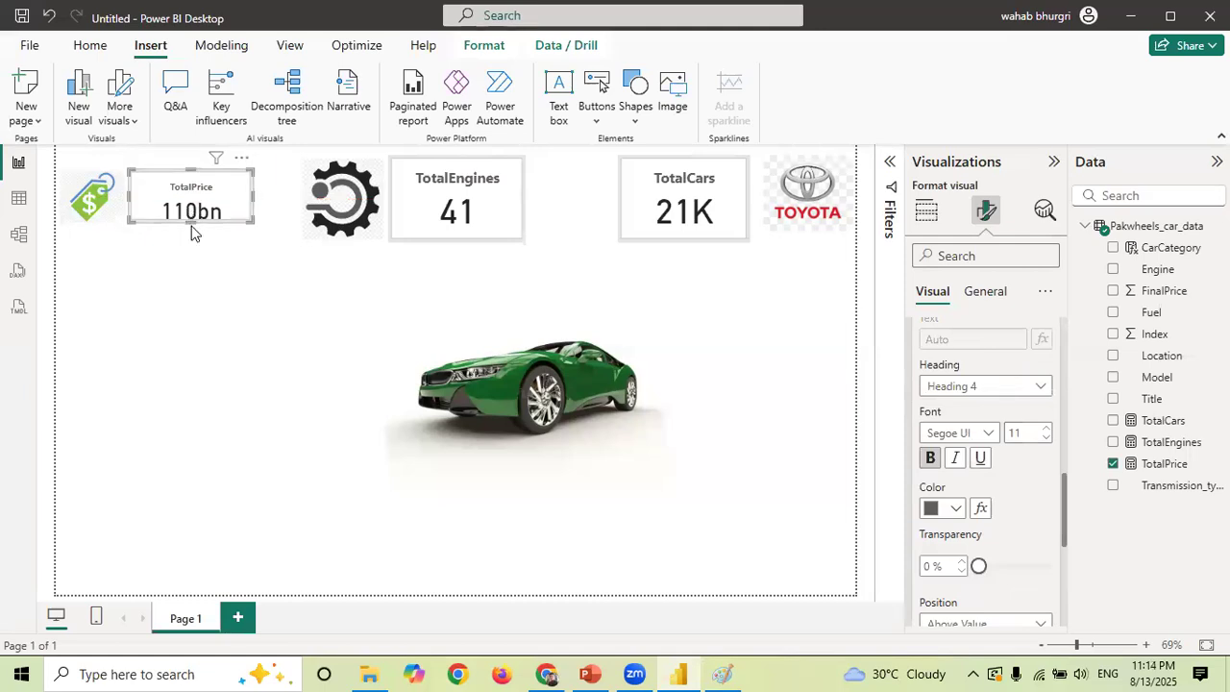
# - Set the callout value font size to 30 on the TotalEngines card and on the TotalCars card
pyautogui.click(434, 235)
pyautogui.click(460, 165)
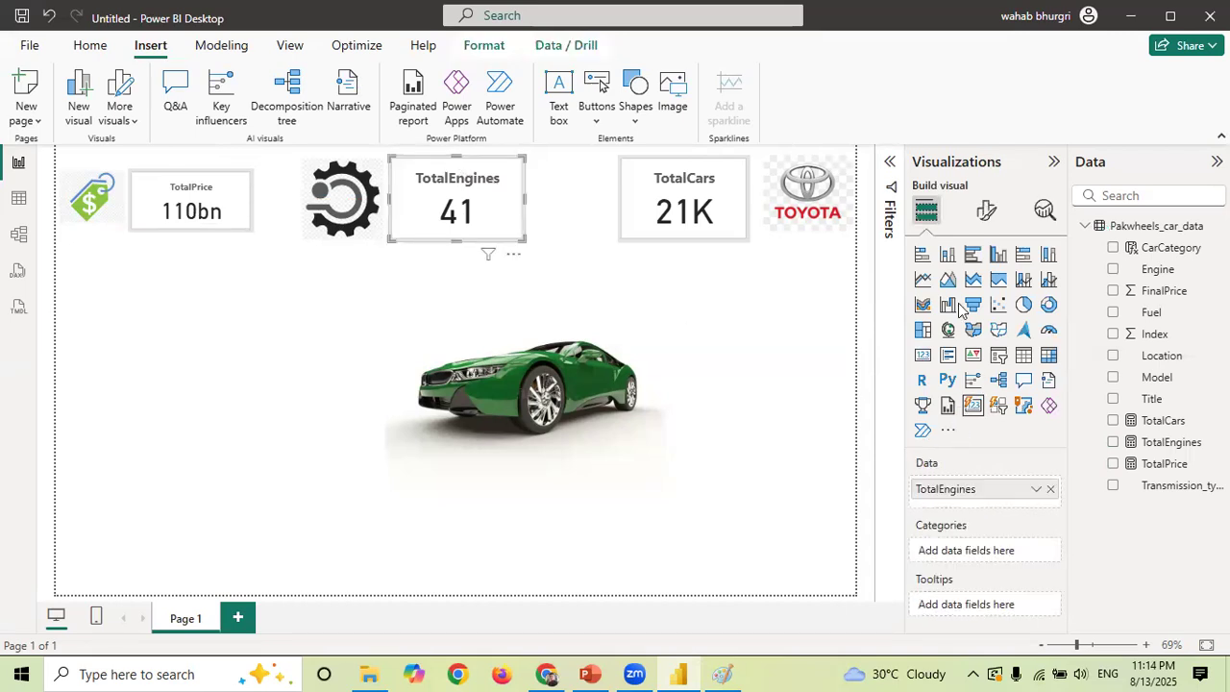
pyautogui.click(986, 211)
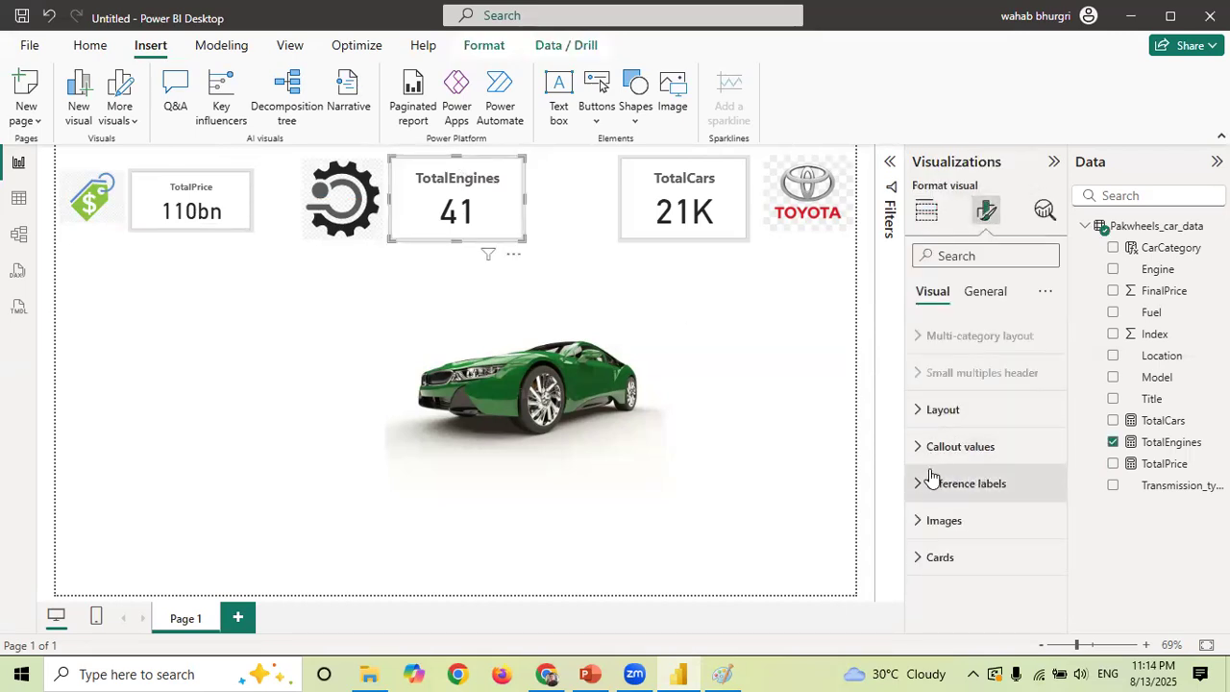
pyautogui.click(928, 448)
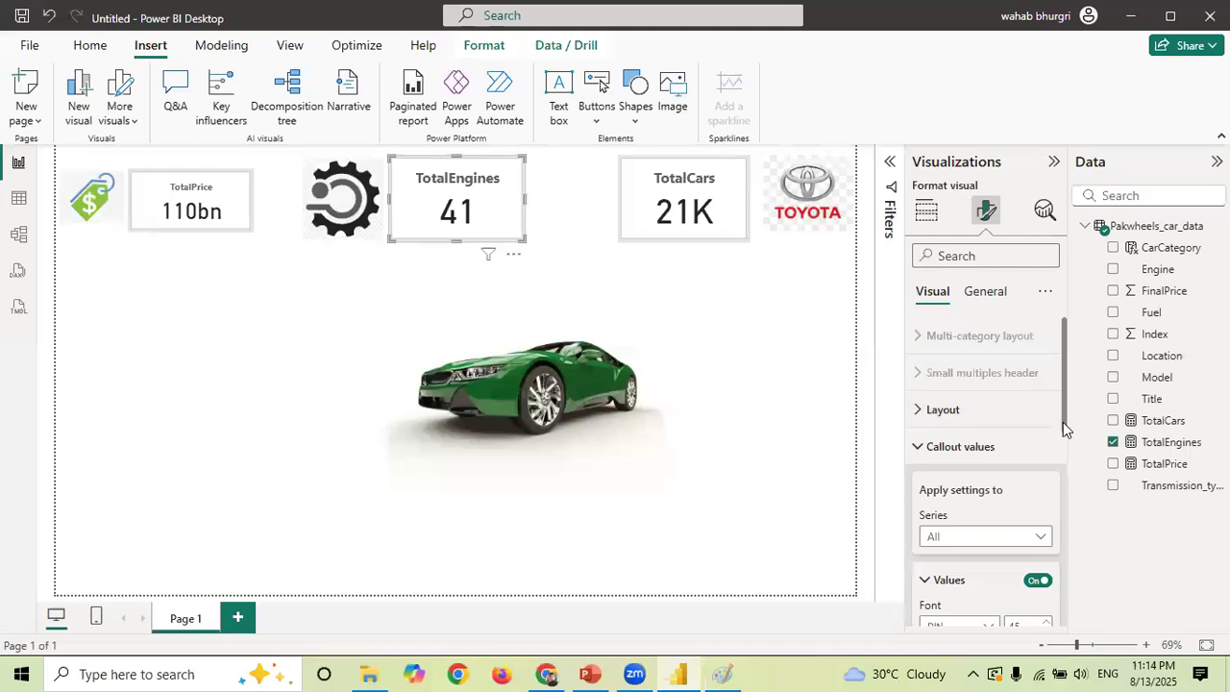
pyautogui.scroll(-3, 1063, 422)
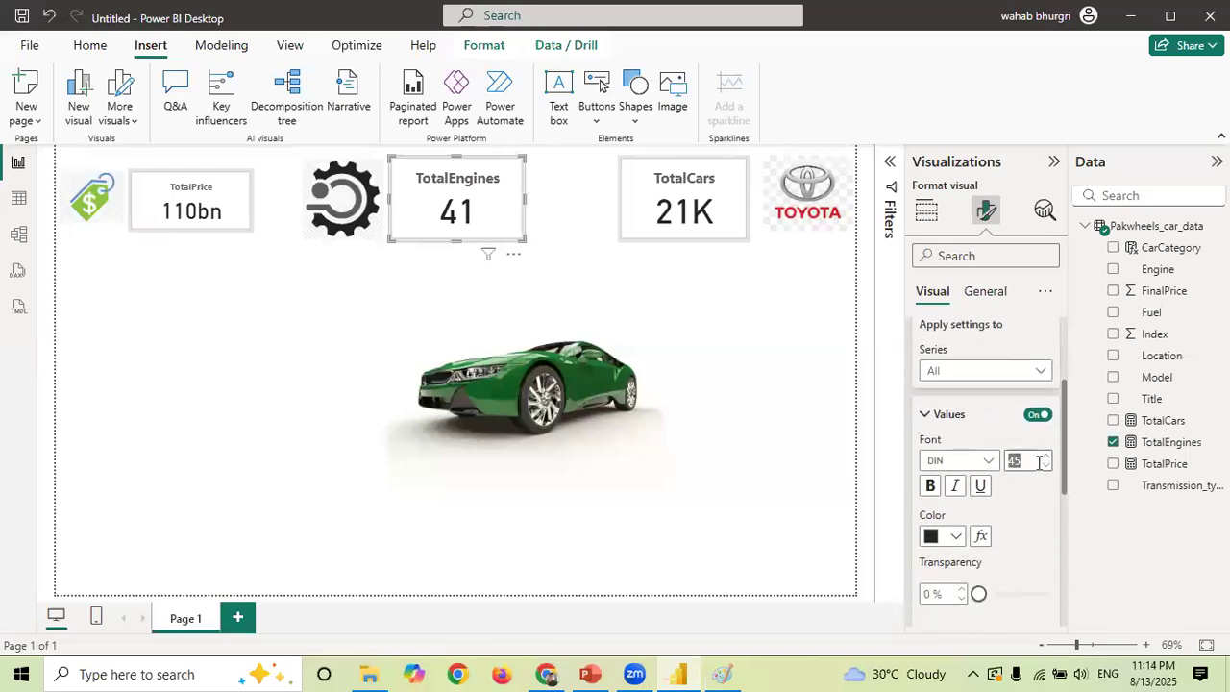
pyautogui.press('Return')
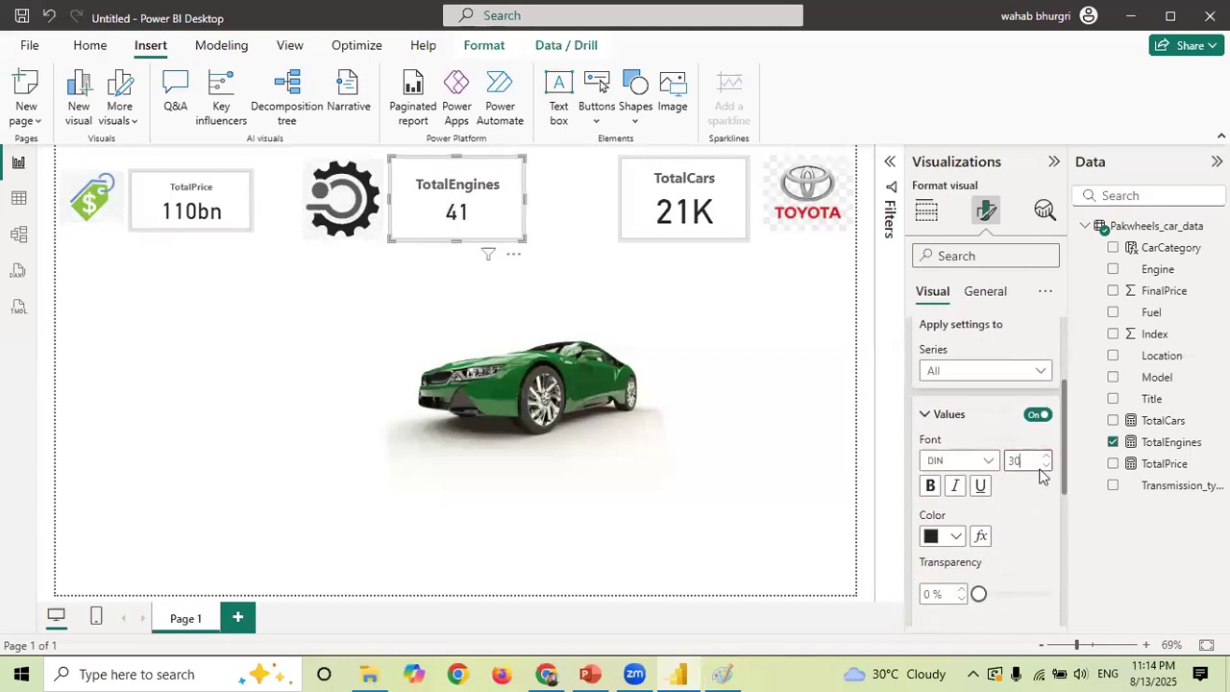
pyautogui.click(727, 193)
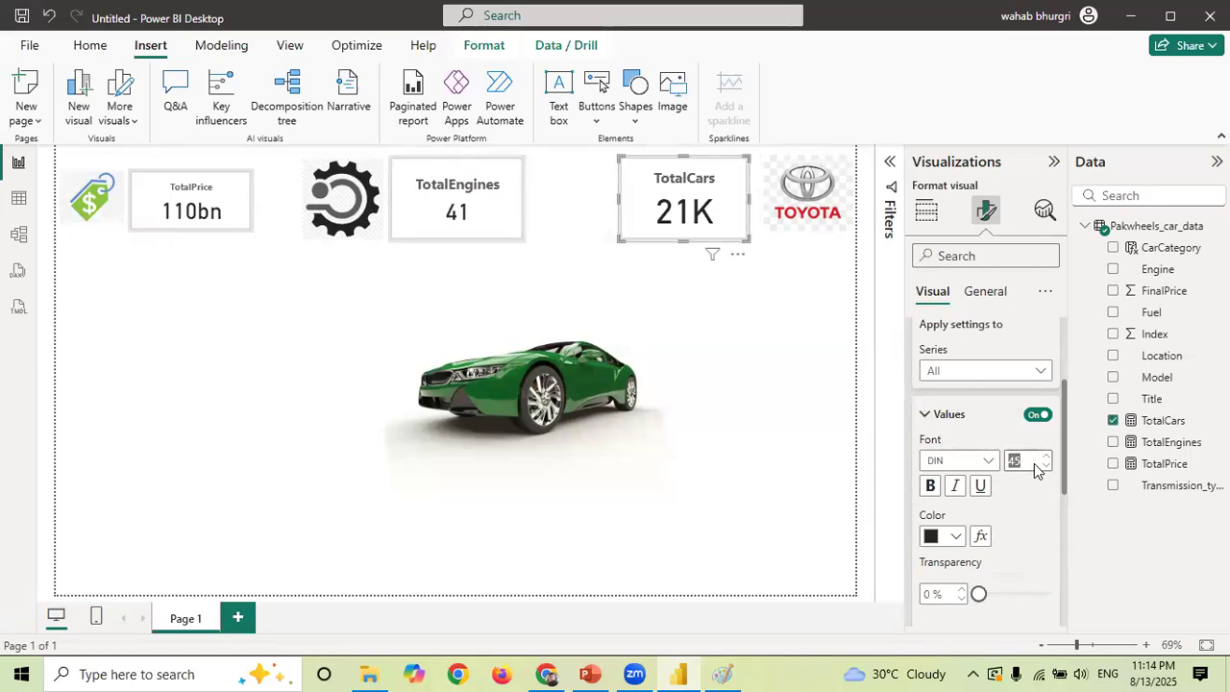
pyautogui.press('Return')
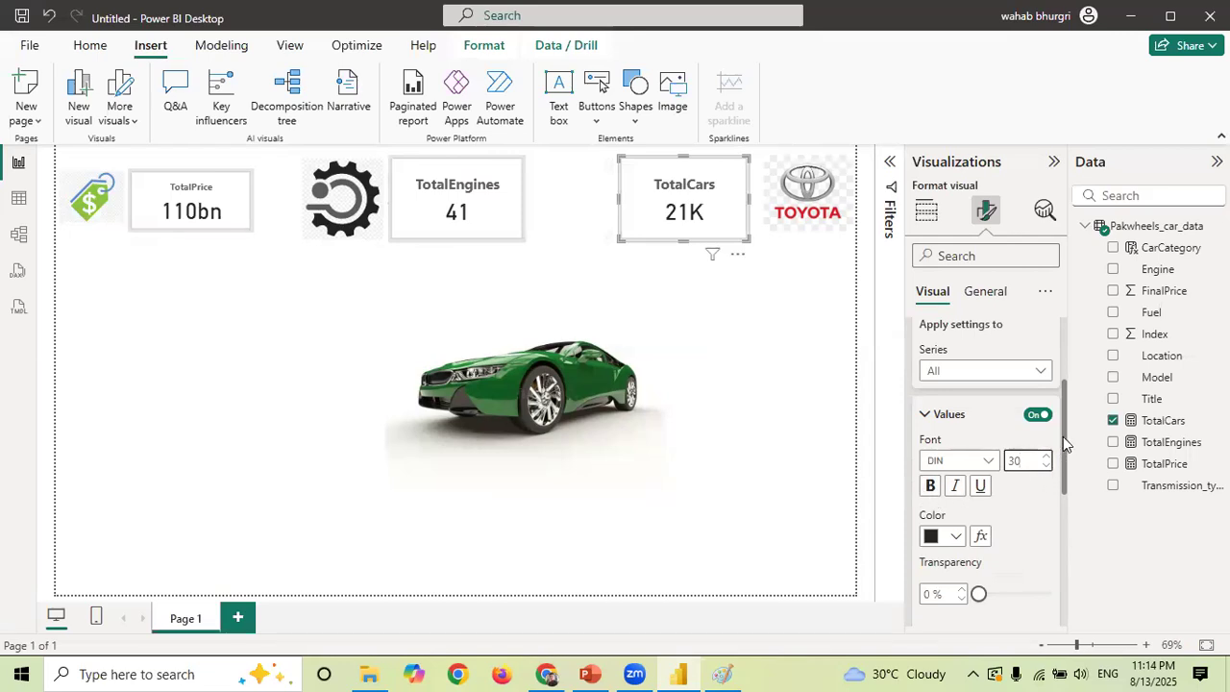
# - Set the TotalCars card's label font size to 12 and reduce the card's height from its upper edge
pyautogui.scroll(-2, 1066, 485)
pyautogui.scroll(-3, 1070, 493)
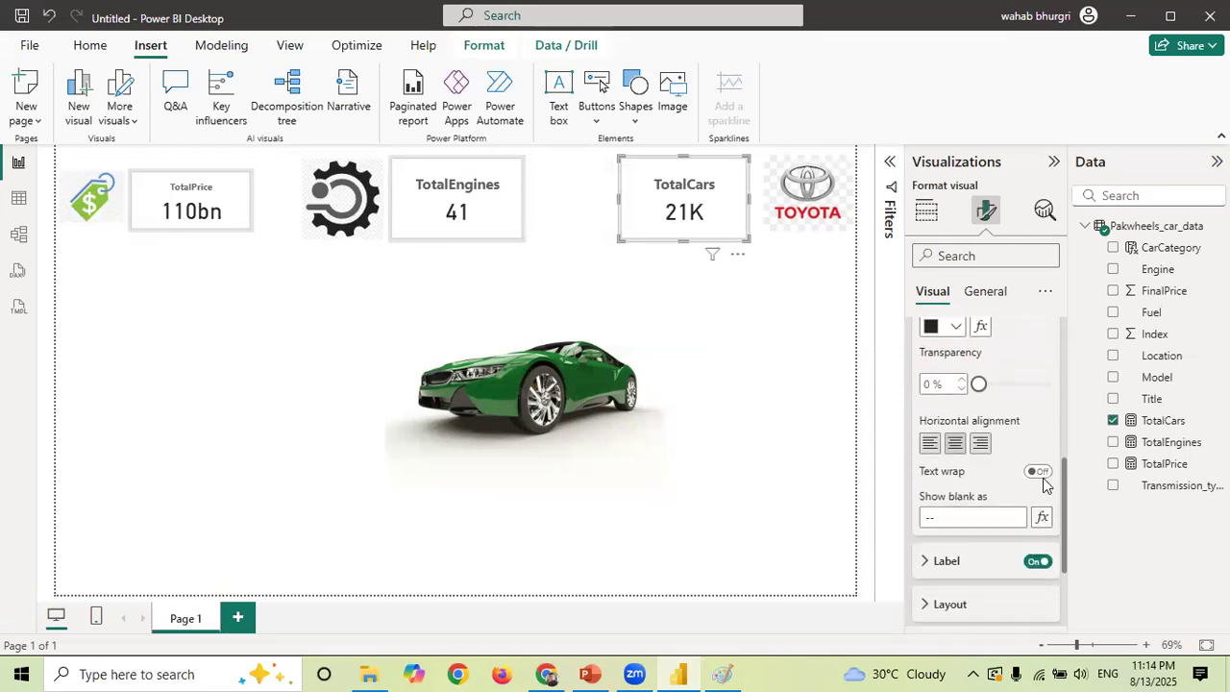
pyautogui.click(959, 562)
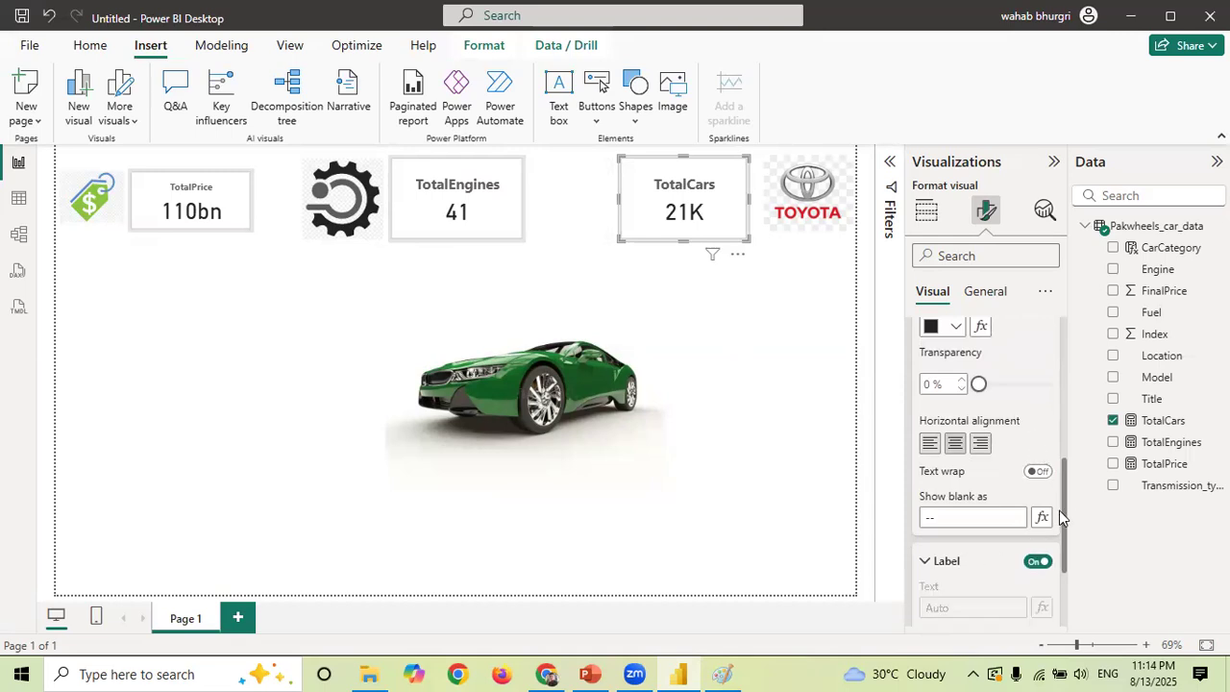
pyautogui.scroll(-6, 1065, 481)
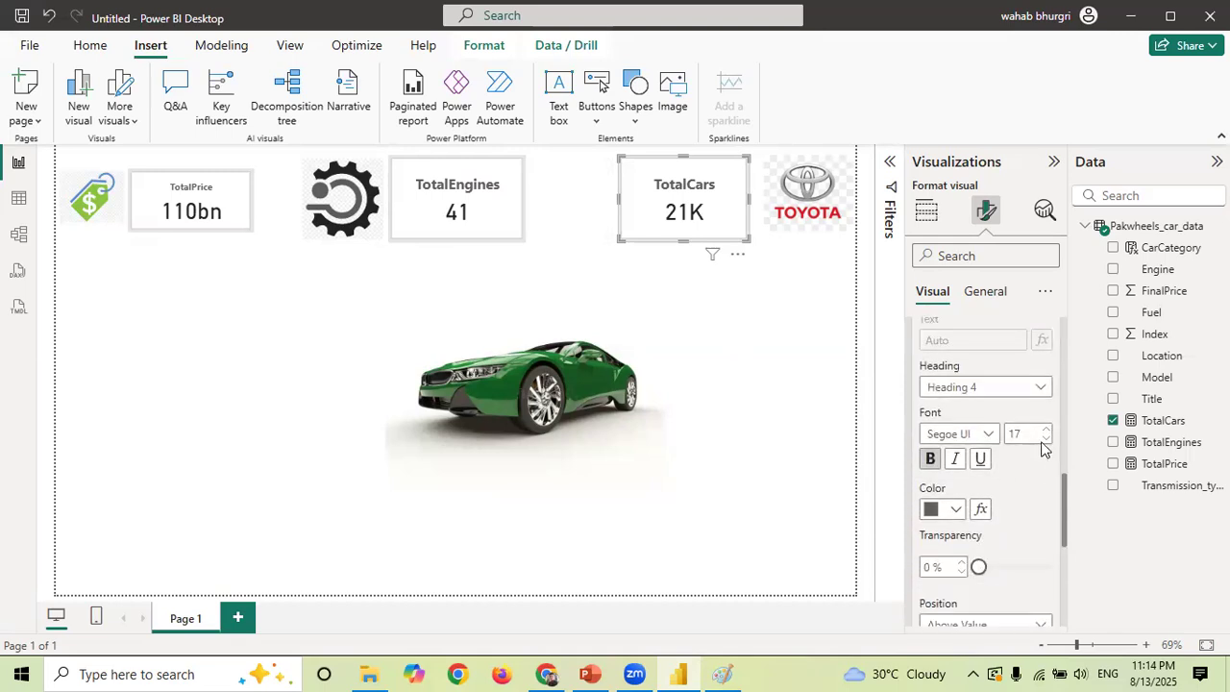
pyautogui.click(1047, 440)
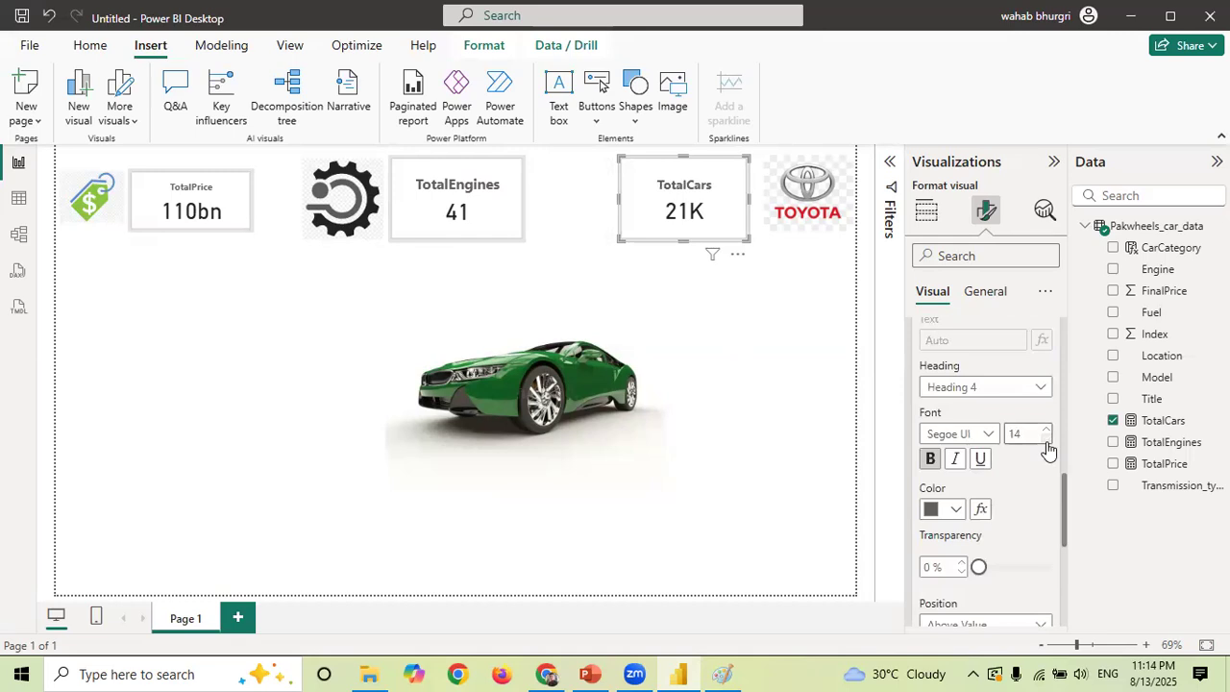
pyautogui.click(1047, 440)
pyautogui.moveTo(688, 155); pyautogui.dragTo(688, 171)
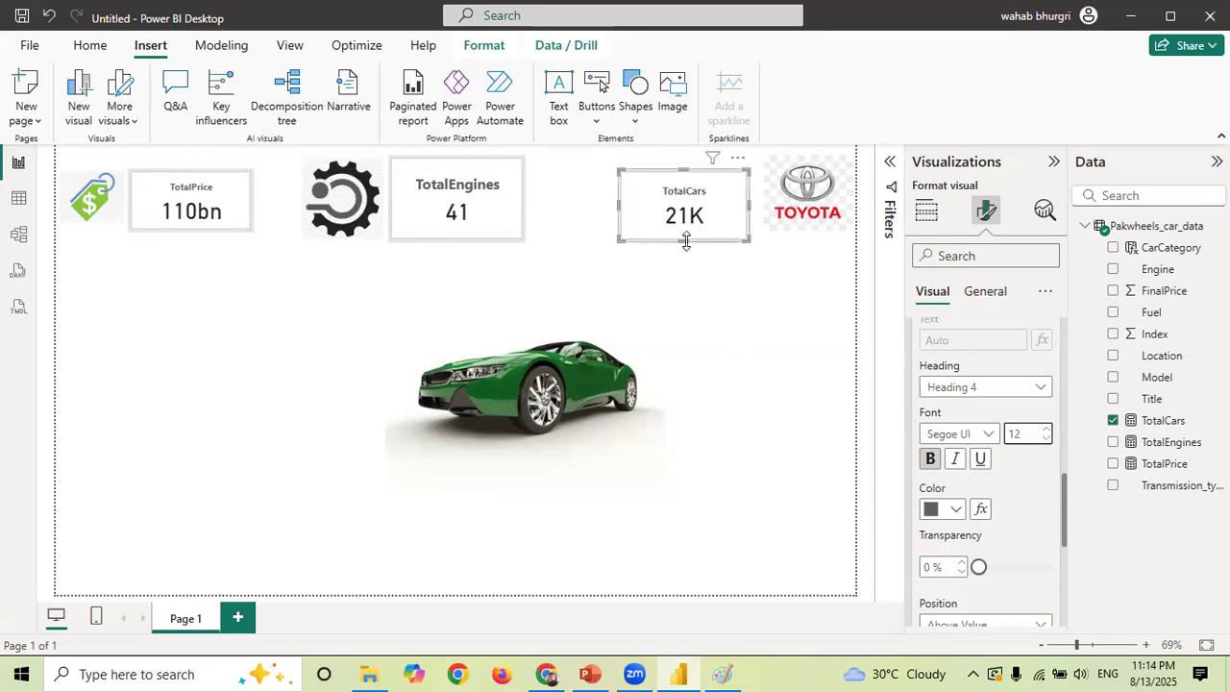
pyautogui.moveTo(688, 229); pyautogui.dragTo(690, 236)
# - Set the TotalEngines card's label font size to 12 and reduce the card's height
pyautogui.click(497, 222)
pyautogui.doubleClick(1023, 435)
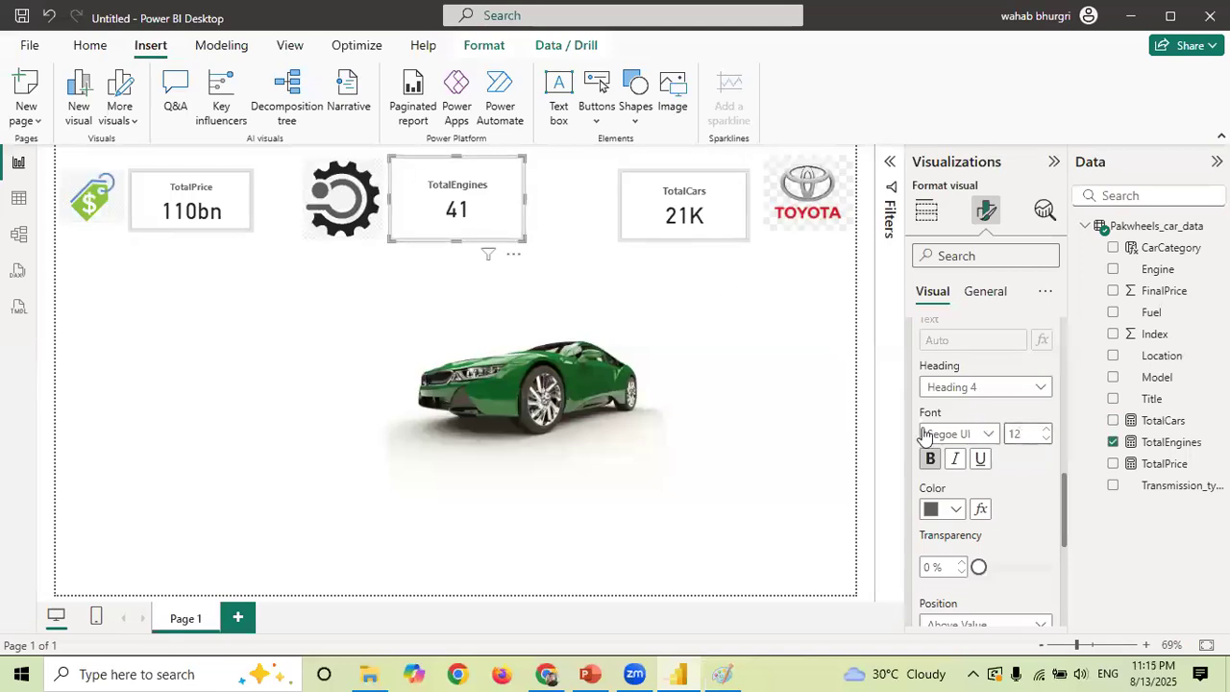
pyautogui.moveTo(457, 157); pyautogui.dragTo(428, 191)
# - Shrink the engine gear picture vertically to match the height of the TotalEngines card beside it
pyautogui.click(345, 230)
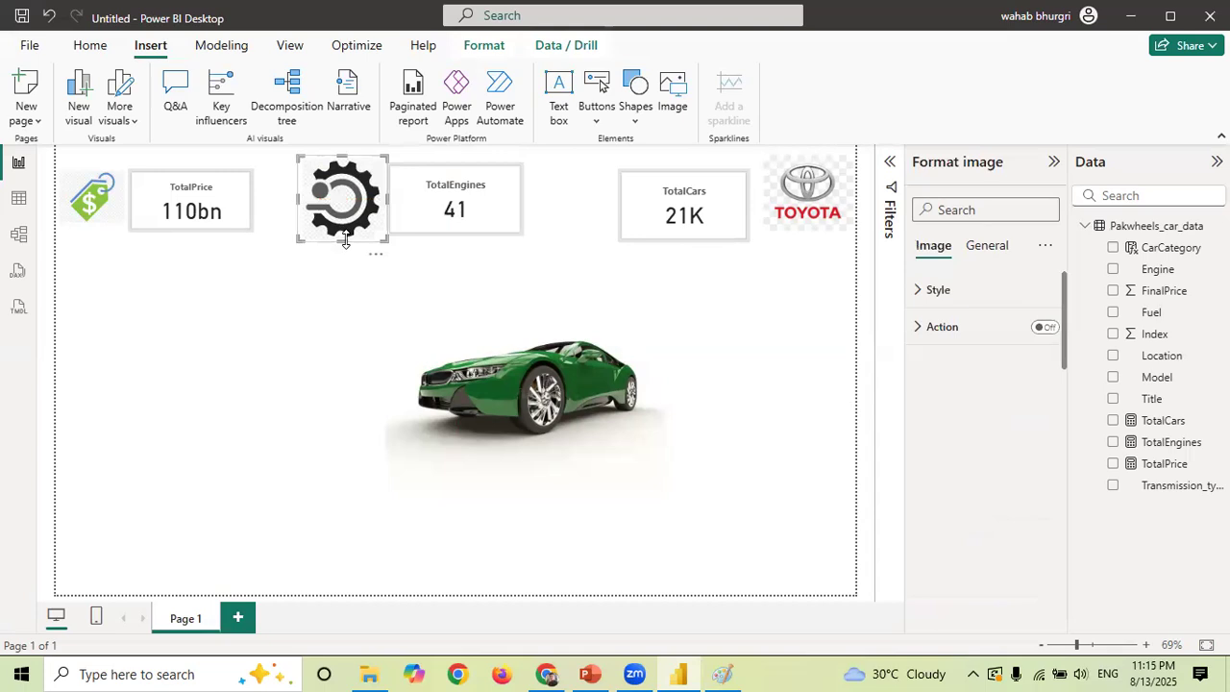
pyautogui.moveTo(349, 223)
pyautogui.mouseDown()
pyautogui.moveTo(347, 212)
pyautogui.moveTo(356, 227)
pyautogui.moveTo(343, 237)
pyautogui.mouseUp()
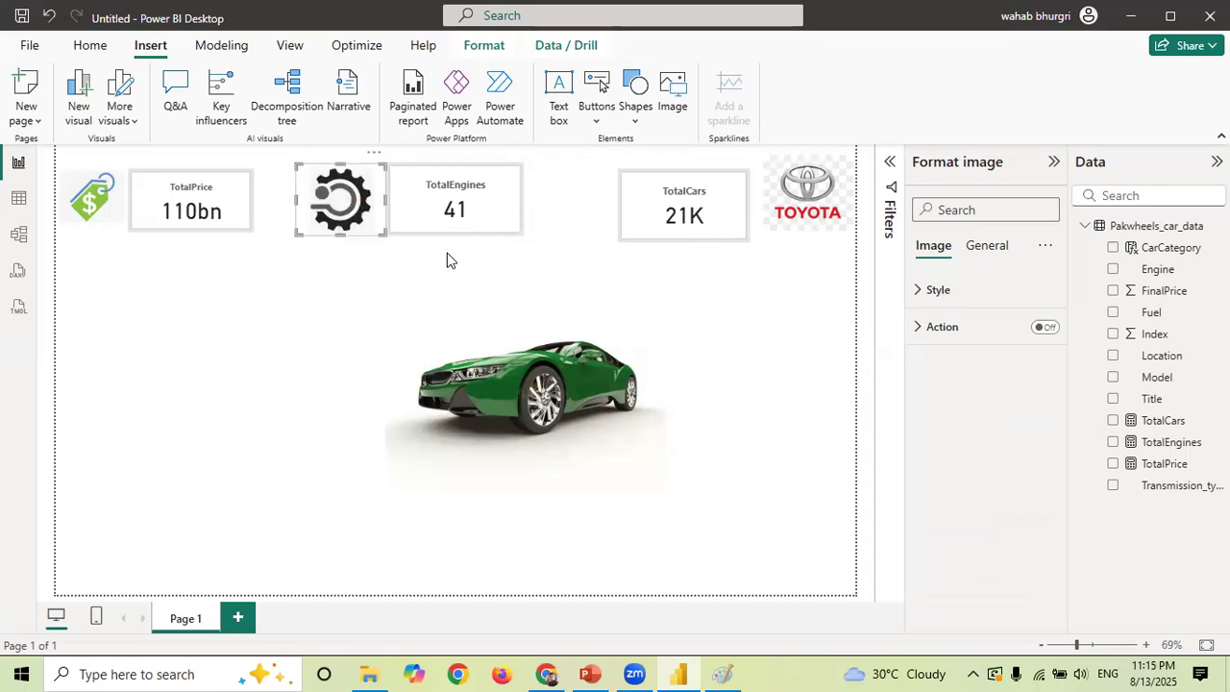
pyautogui.click(942, 384)
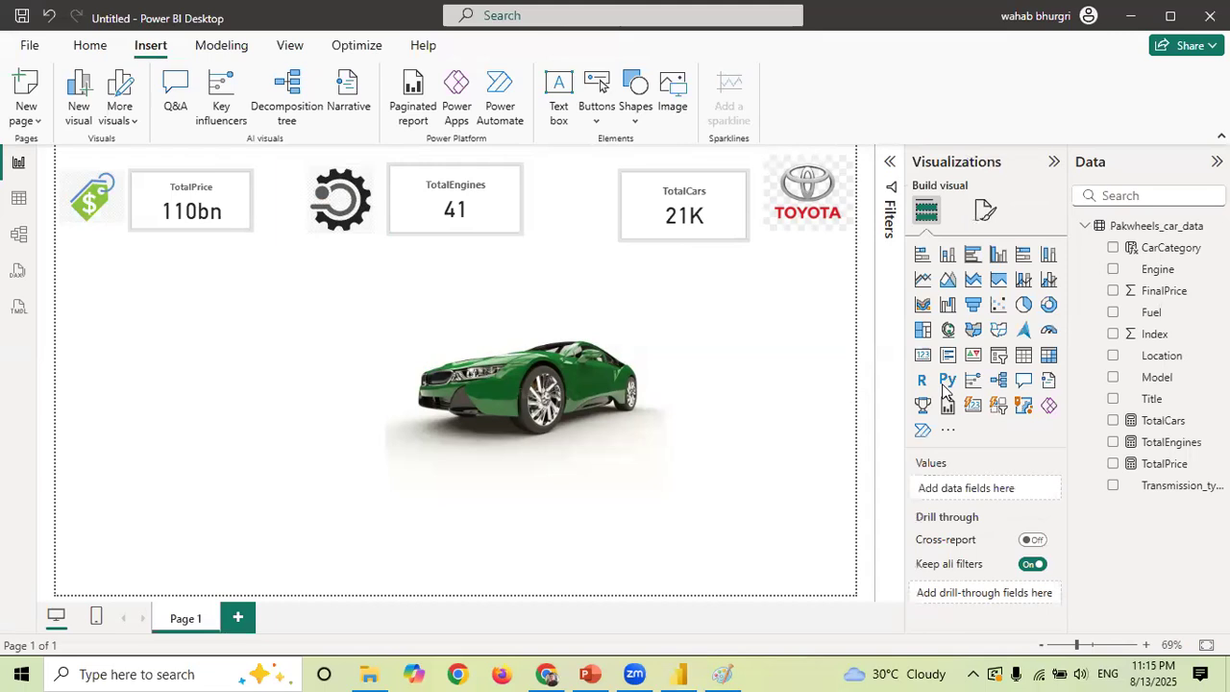
# - Insert the title_logo picture from the PakWheels folder and place it, reduced in size, just left of the TotalCars card
pyautogui.click(704, 206)
pyautogui.click(671, 99)
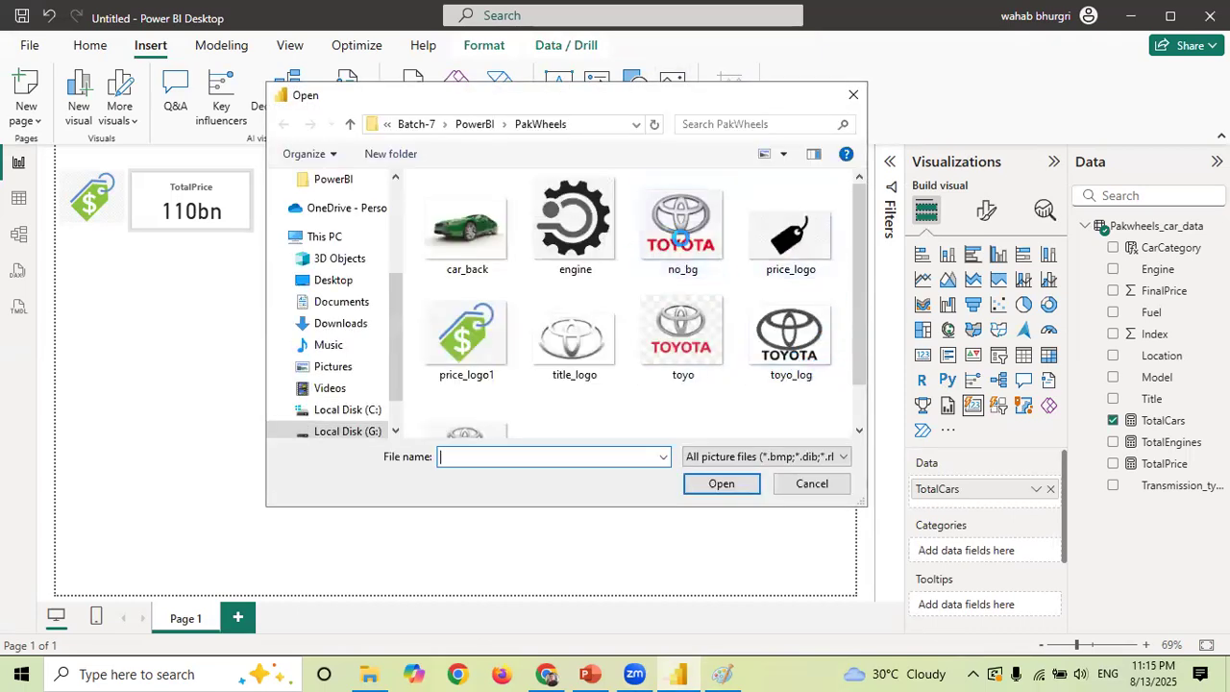
pyautogui.click(558, 341)
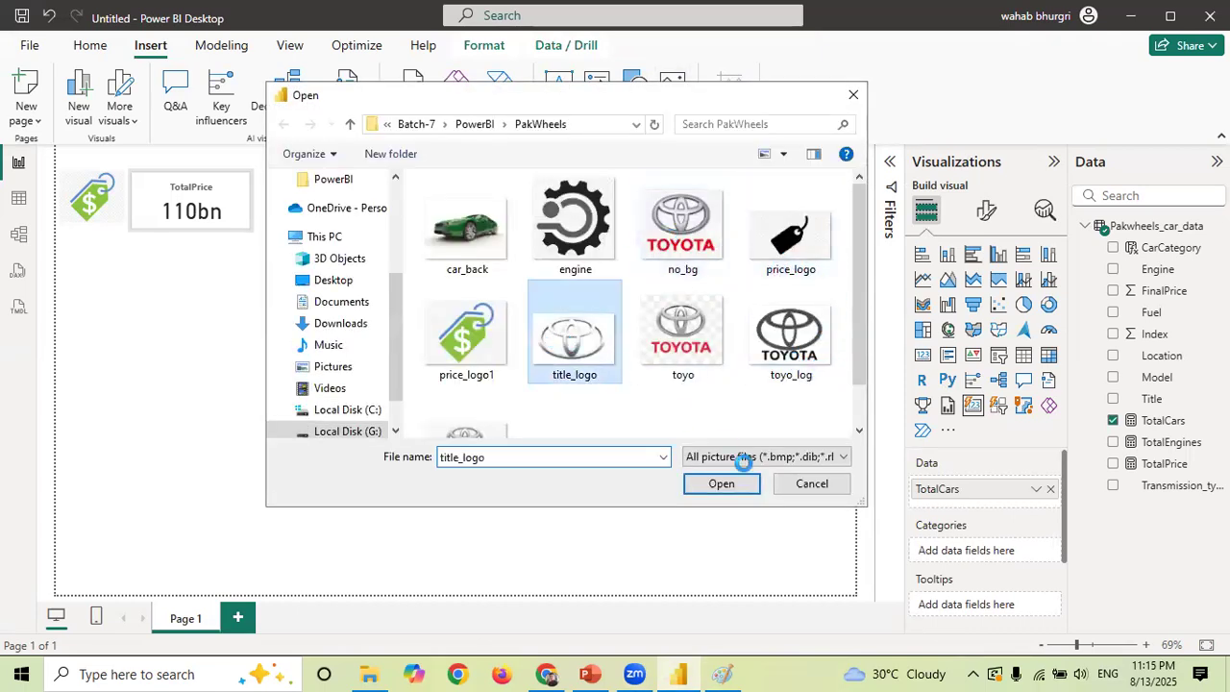
pyautogui.click(722, 484)
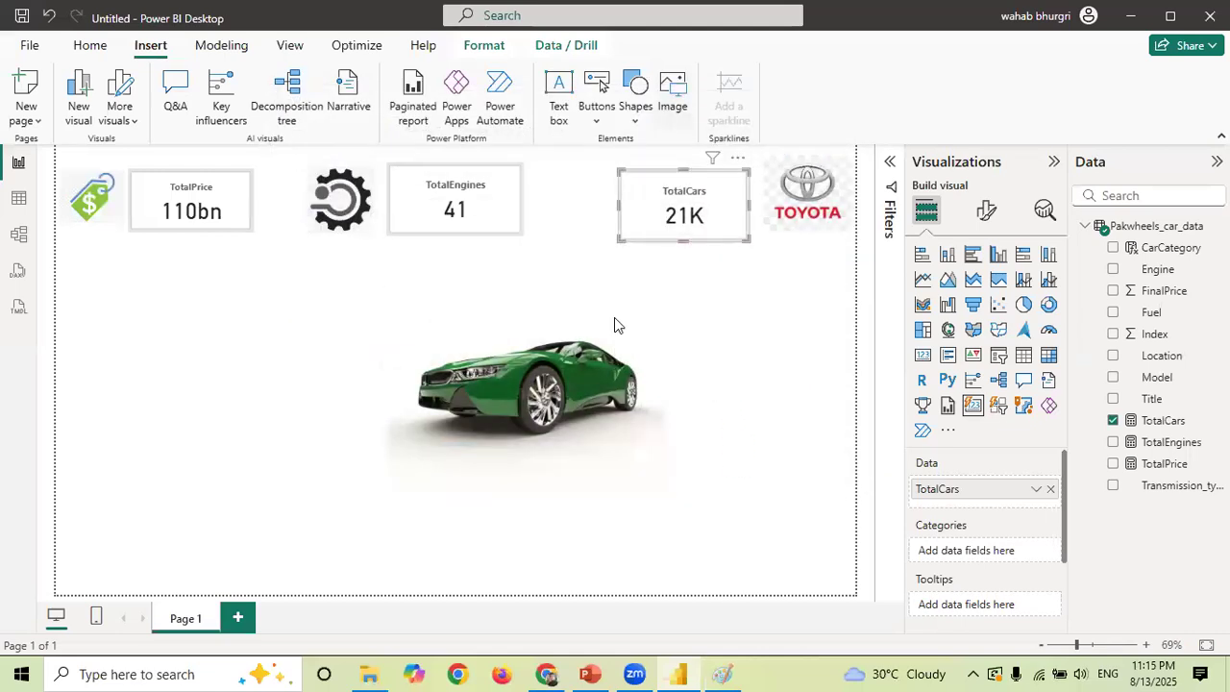
pyautogui.moveTo(182, 494); pyautogui.dragTo(189, 399)
pyautogui.moveTo(189, 356); pyautogui.dragTo(580, 200)
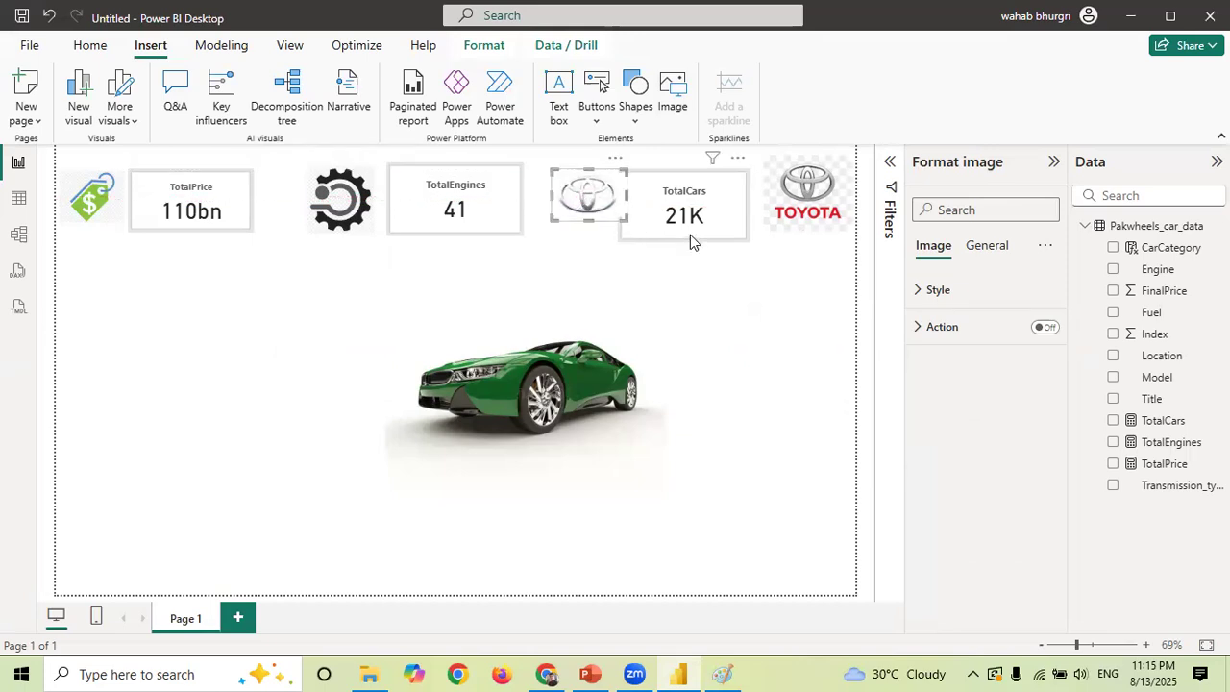
# - Shorten the TotalCars card, align it with the TotalEngines card's upper edge, and place the further reduced Toyota emblem over its left end
pyautogui.moveTo(690, 242); pyautogui.dragTo(681, 188)
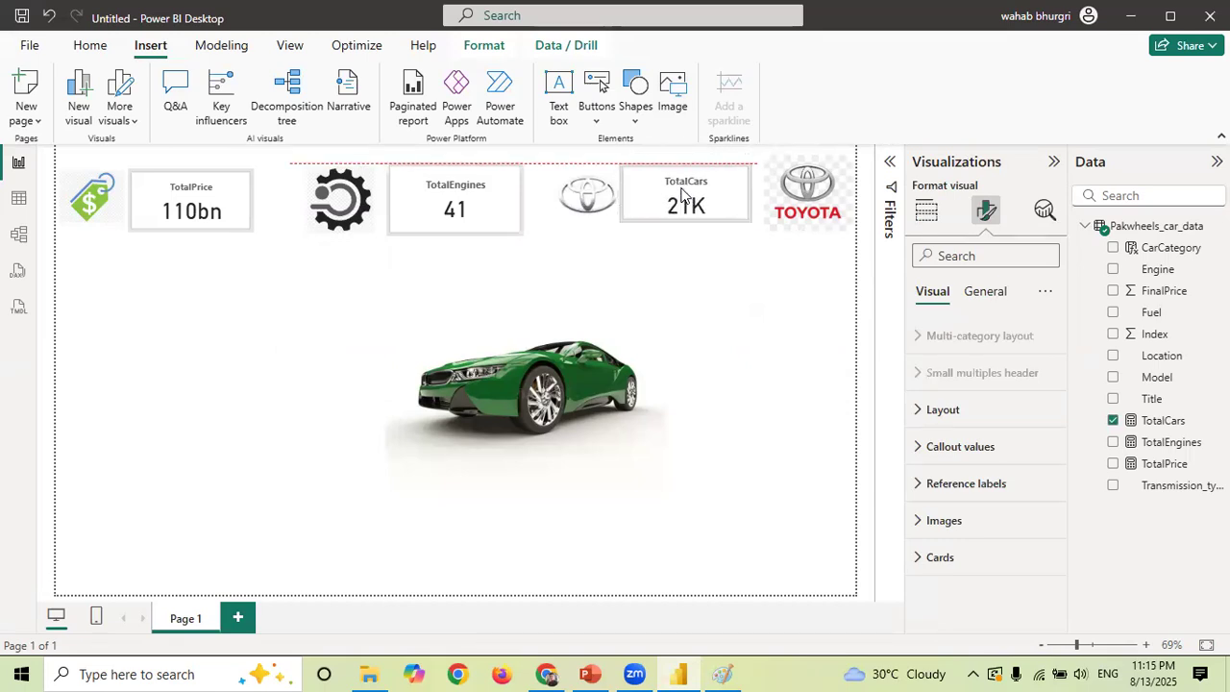
pyautogui.moveTo(599, 195)
pyautogui.mouseDown()
pyautogui.moveTo(645, 205)
pyautogui.moveTo(619, 198)
pyautogui.mouseUp()
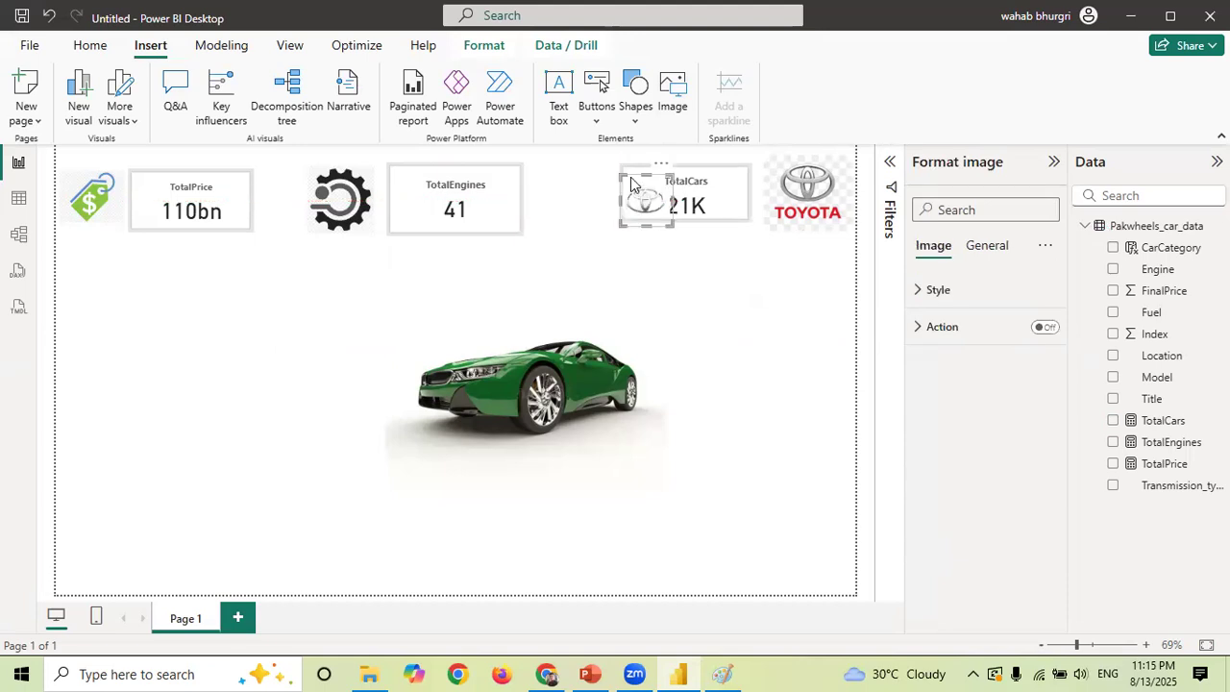
# - Try to narrow the TotalCars card from its left edge to make room for the Toyota emblem
pyautogui.click(623, 200)
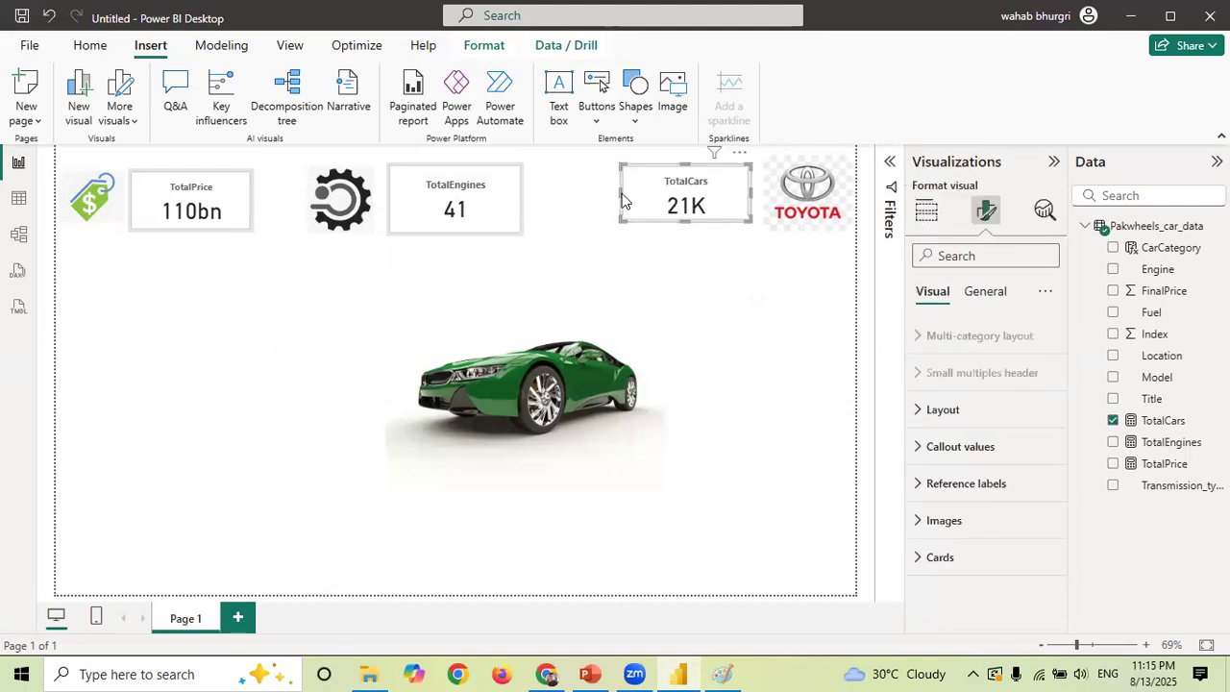
pyautogui.moveTo(618, 193); pyautogui.dragTo(647, 198)
pyautogui.click(642, 202)
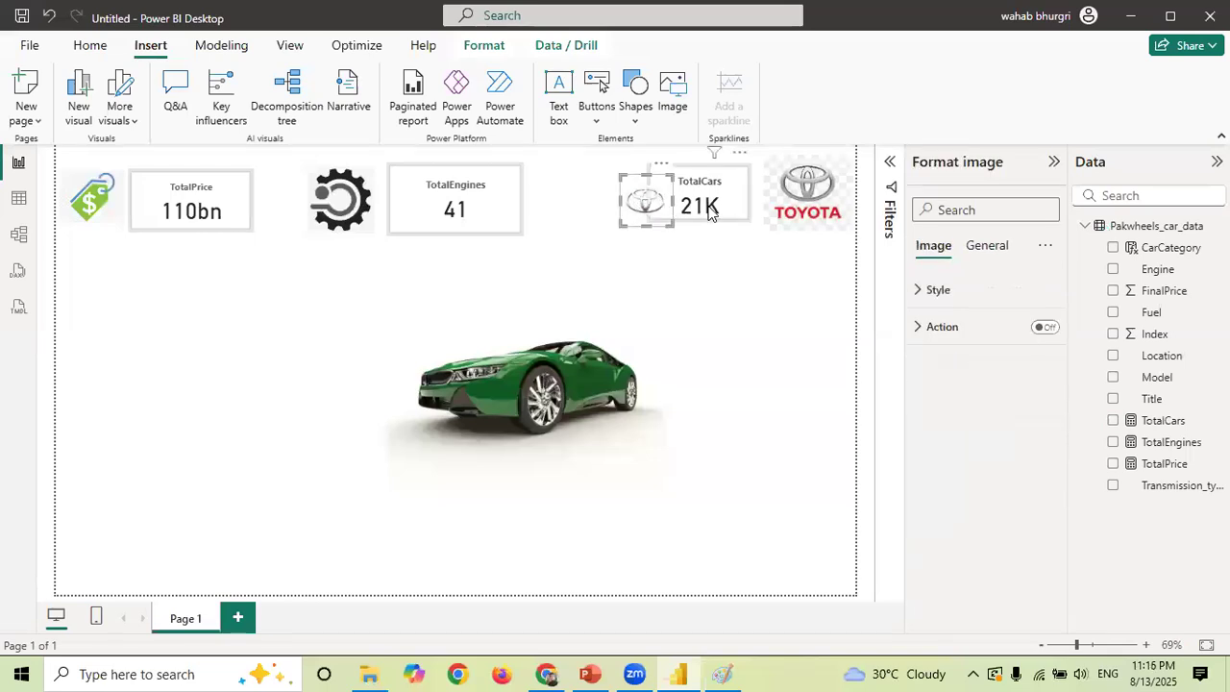
pyautogui.click(712, 212)
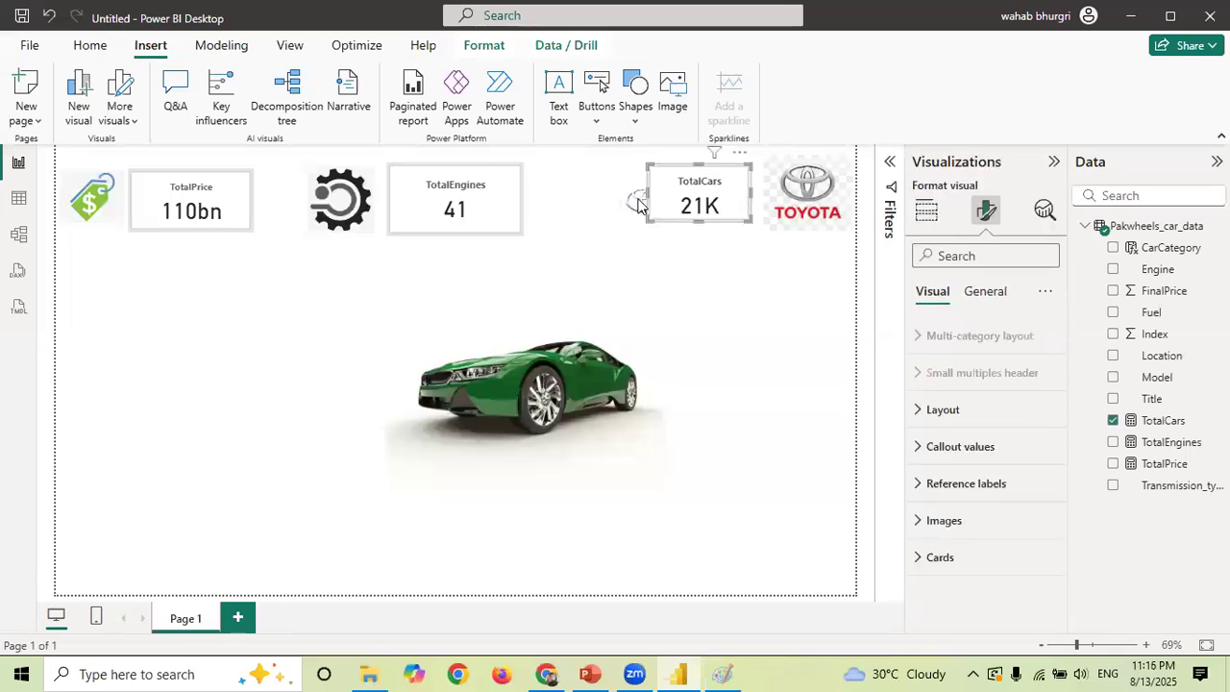
# - Widen the TotalCars card to the left and place the Toyota emblem picture on top of its left end
pyautogui.moveTo(638, 200); pyautogui.dragTo(645, 247)
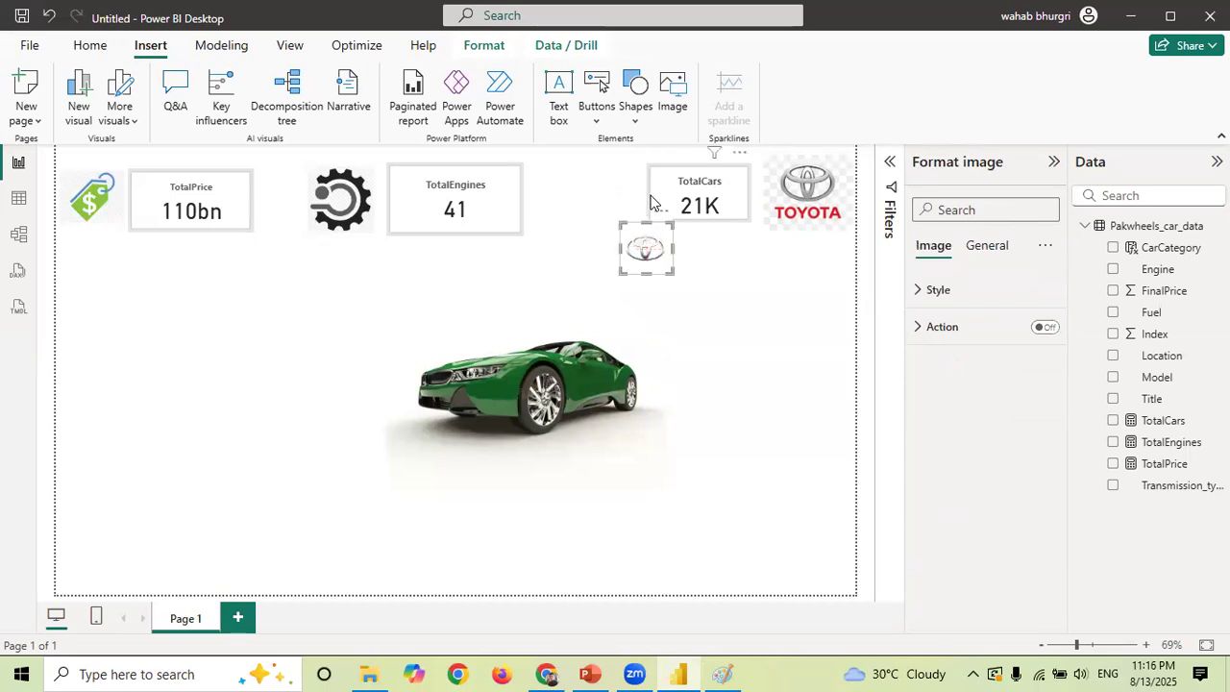
pyautogui.click(650, 202)
pyautogui.moveTo(650, 197); pyautogui.dragTo(614, 191)
pyautogui.moveTo(657, 246); pyautogui.dragTo(650, 192)
pyautogui.click(706, 264)
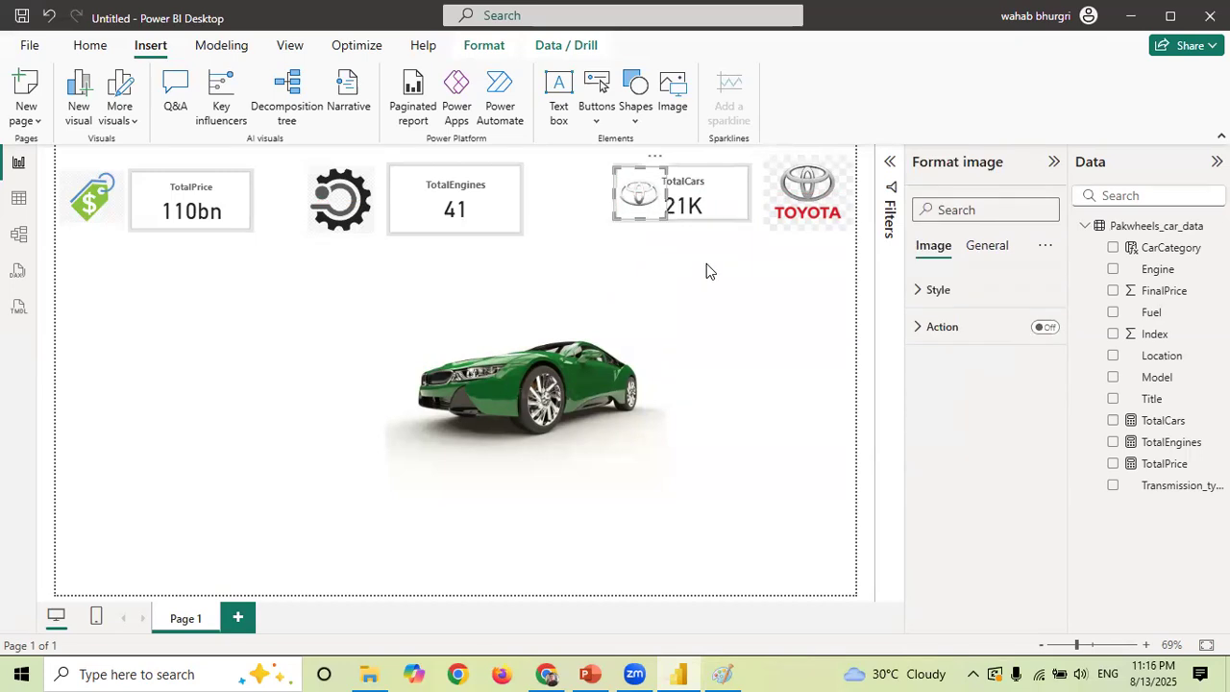
# - Shorten the TotalEngines card and widen it to the left, with the reduced gear picture placed over its left end
pyautogui.click(441, 224)
pyautogui.moveTo(456, 234); pyautogui.dragTo(458, 223)
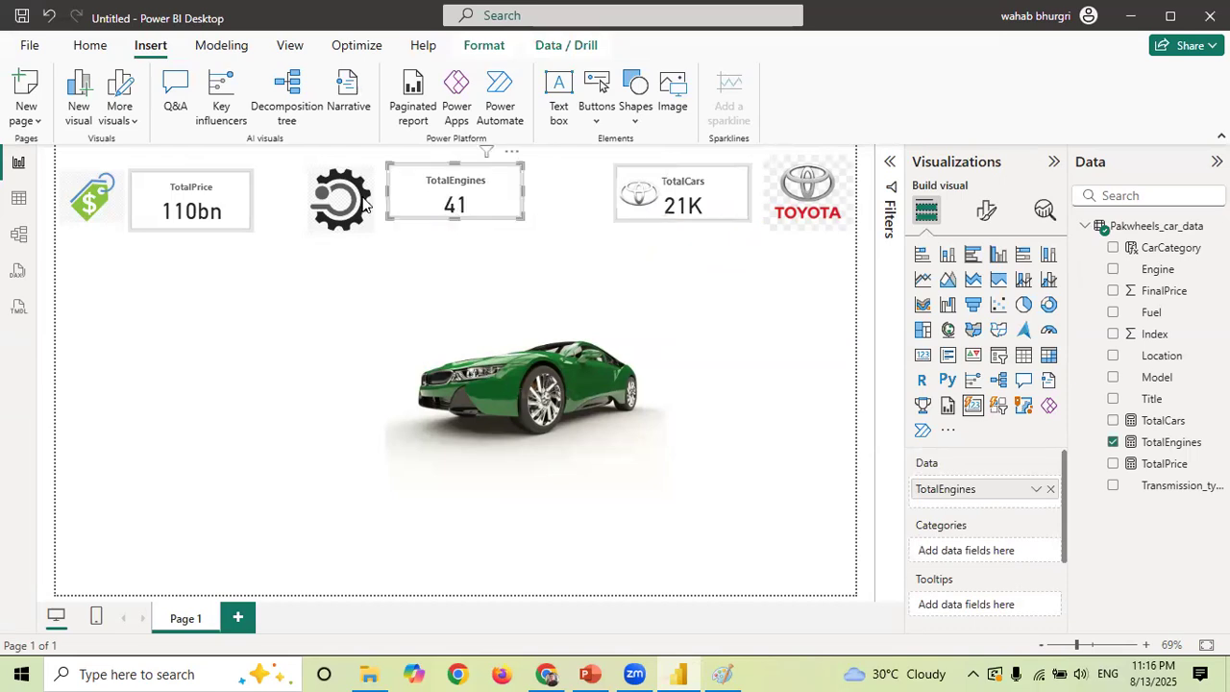
pyautogui.moveTo(382, 189); pyautogui.dragTo(391, 212)
pyautogui.click(301, 205)
pyautogui.click(374, 284)
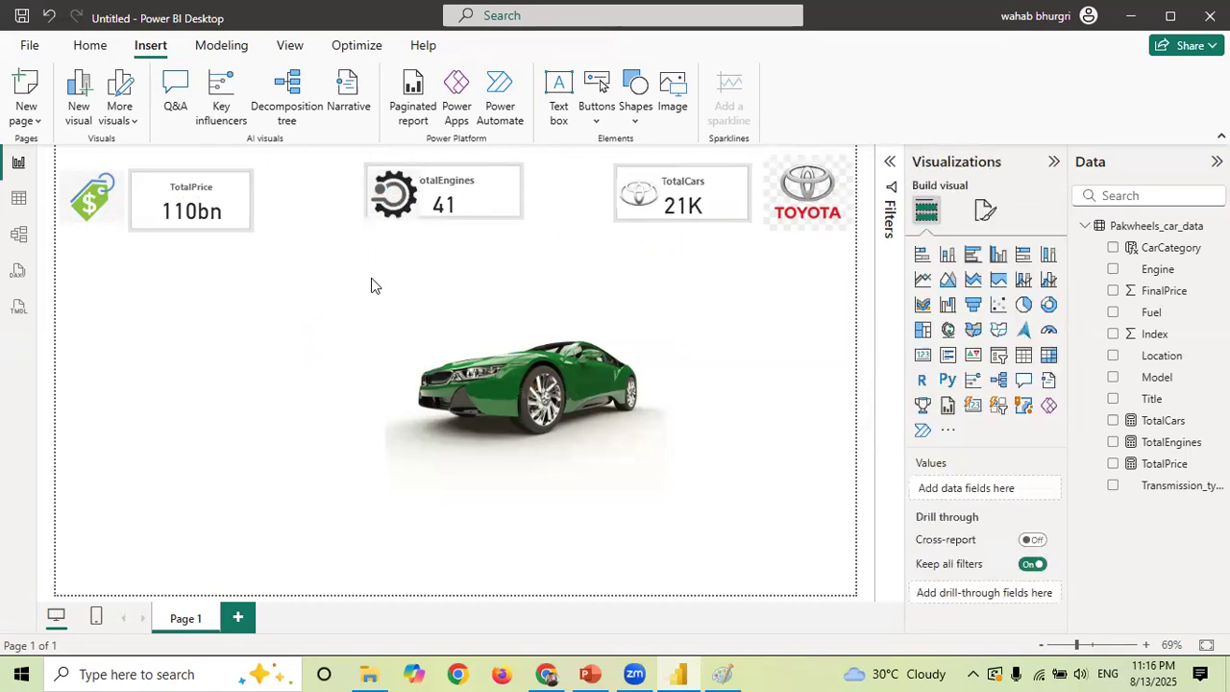
# - Extend the TotalEngines card slightly further left and nudge the gear picture on top of it to the right
pyautogui.click(370, 182)
pyautogui.moveTo(365, 193)
pyautogui.mouseDown()
pyautogui.moveTo(375, 199)
pyautogui.moveTo(355, 191)
pyautogui.mouseUp()
pyautogui.click(364, 191)
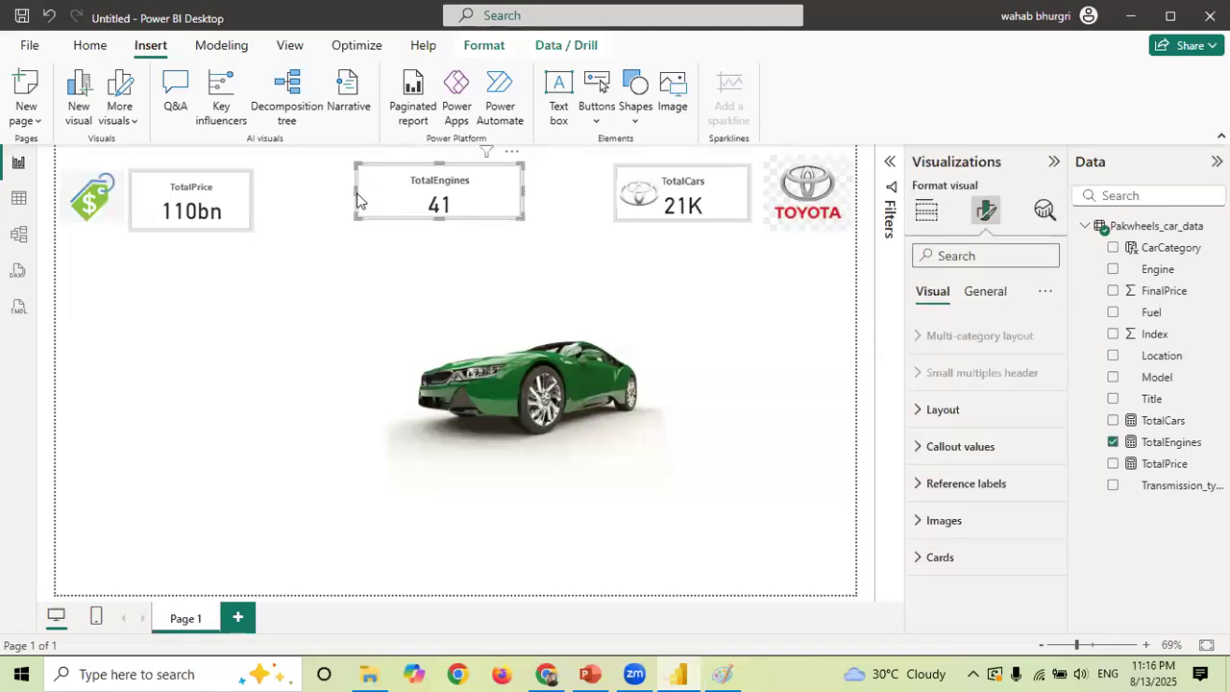
pyautogui.click(356, 199)
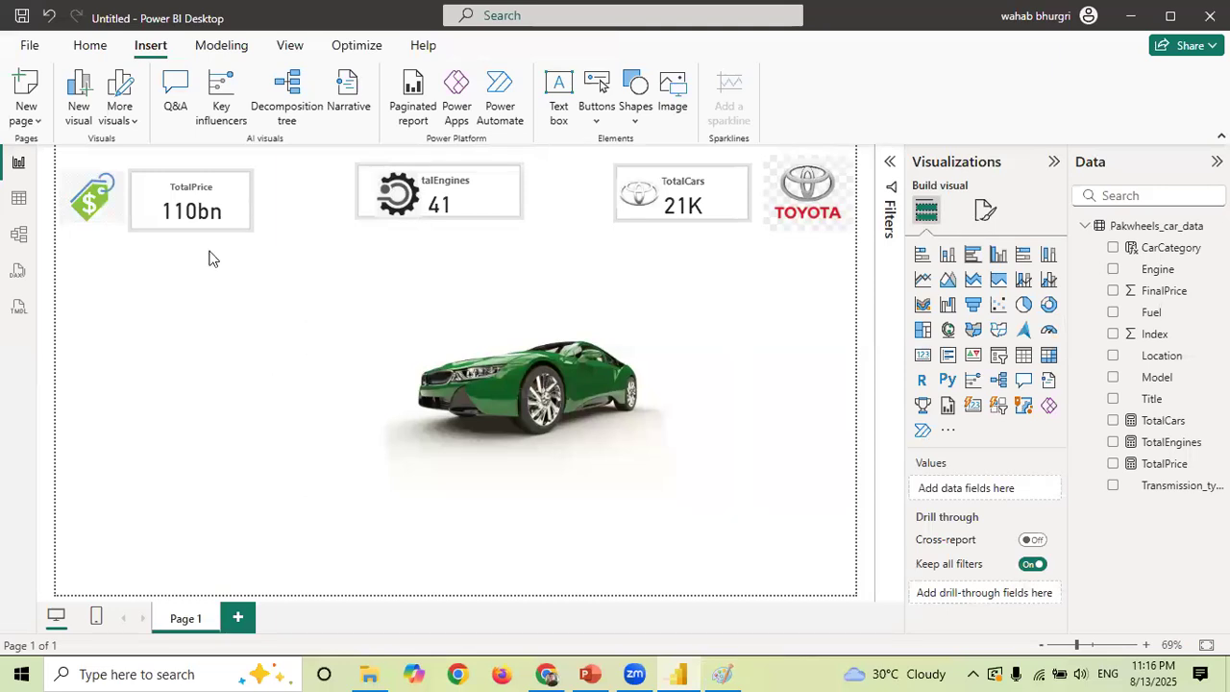
# - Widen the TotalPrice card to the right and slightly to the left, and place the reduced price tag picture over its left end
pyautogui.click(258, 199)
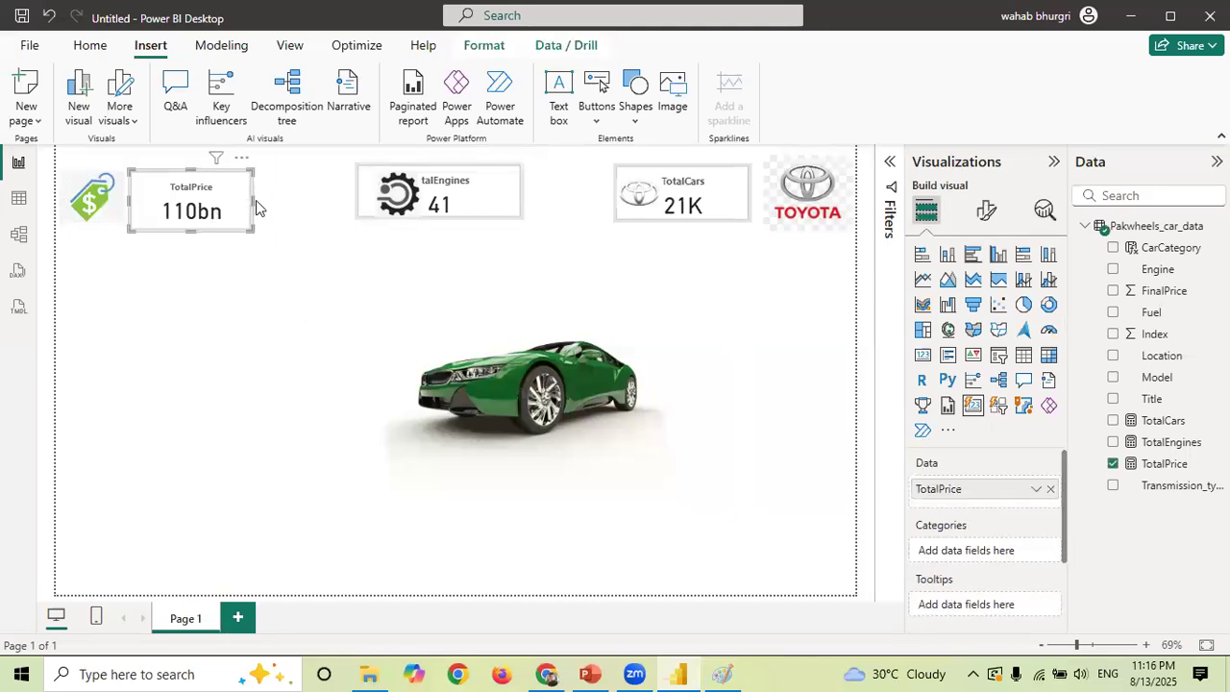
pyautogui.moveTo(256, 200); pyautogui.dragTo(281, 202)
pyautogui.click(94, 208)
pyautogui.moveTo(58, 195); pyautogui.dragTo(76, 195)
pyautogui.moveTo(104, 247); pyautogui.dragTo(163, 222)
pyautogui.click(162, 276)
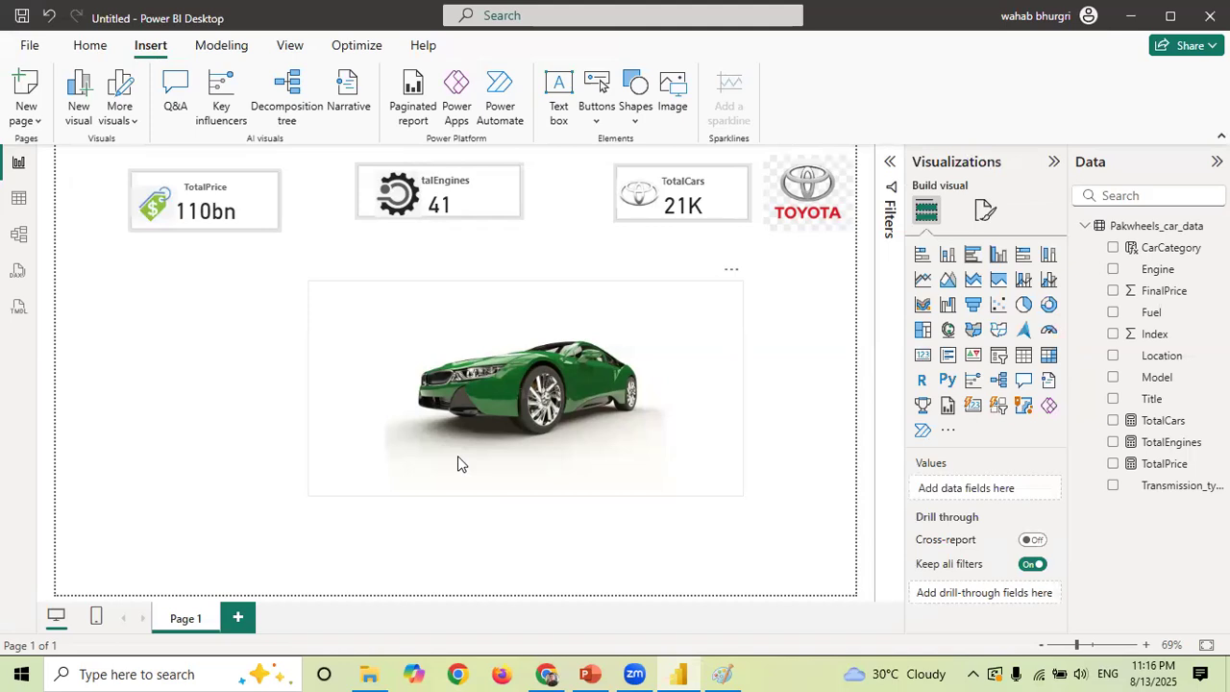
pyautogui.click(131, 187)
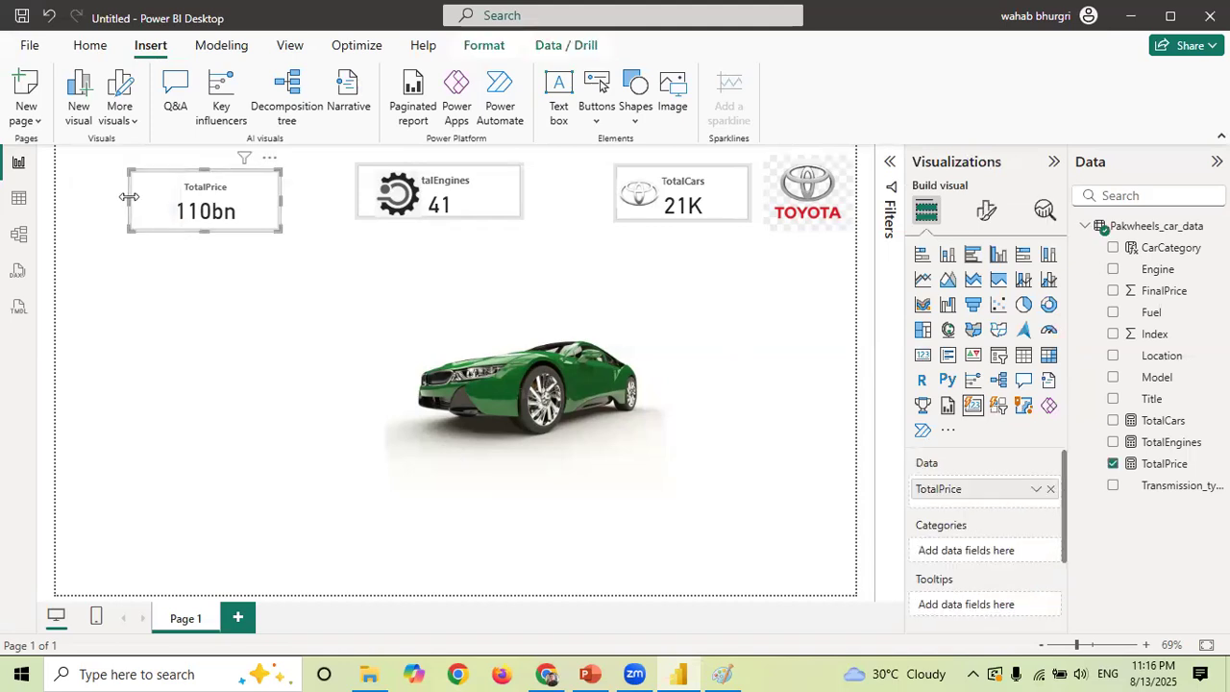
pyautogui.click(119, 251)
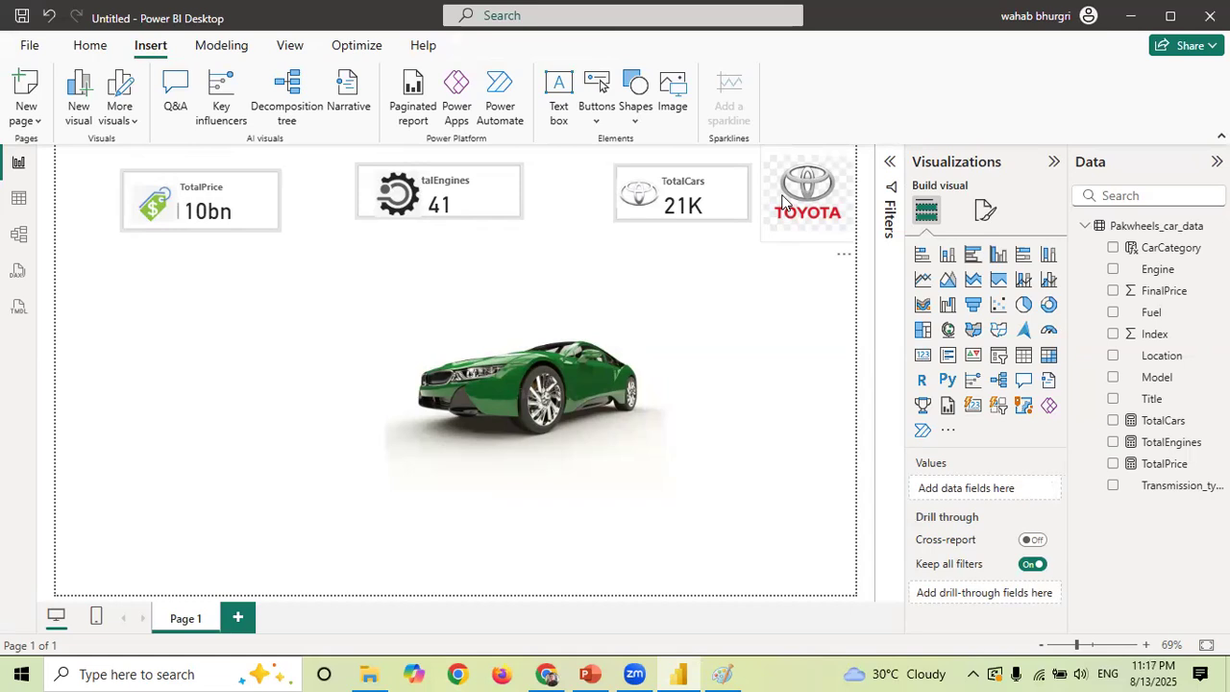
# - Nudge the Toyota logo picture in the page's upper-right corner slightly upward
pyautogui.click(798, 236)
pyautogui.moveTo(810, 238); pyautogui.dragTo(812, 232)
pyautogui.click(780, 332)
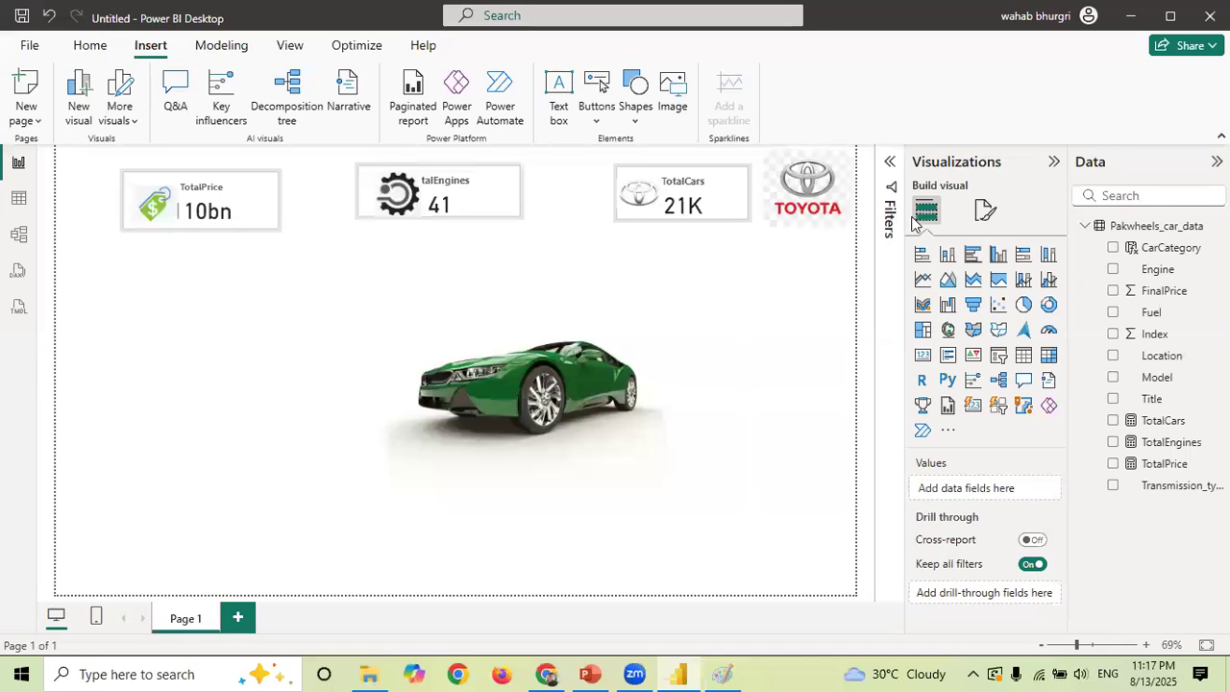
# - Set the page's canvas background to 0% transparency and colour it light grey after trying light orange
pyautogui.click(984, 210)
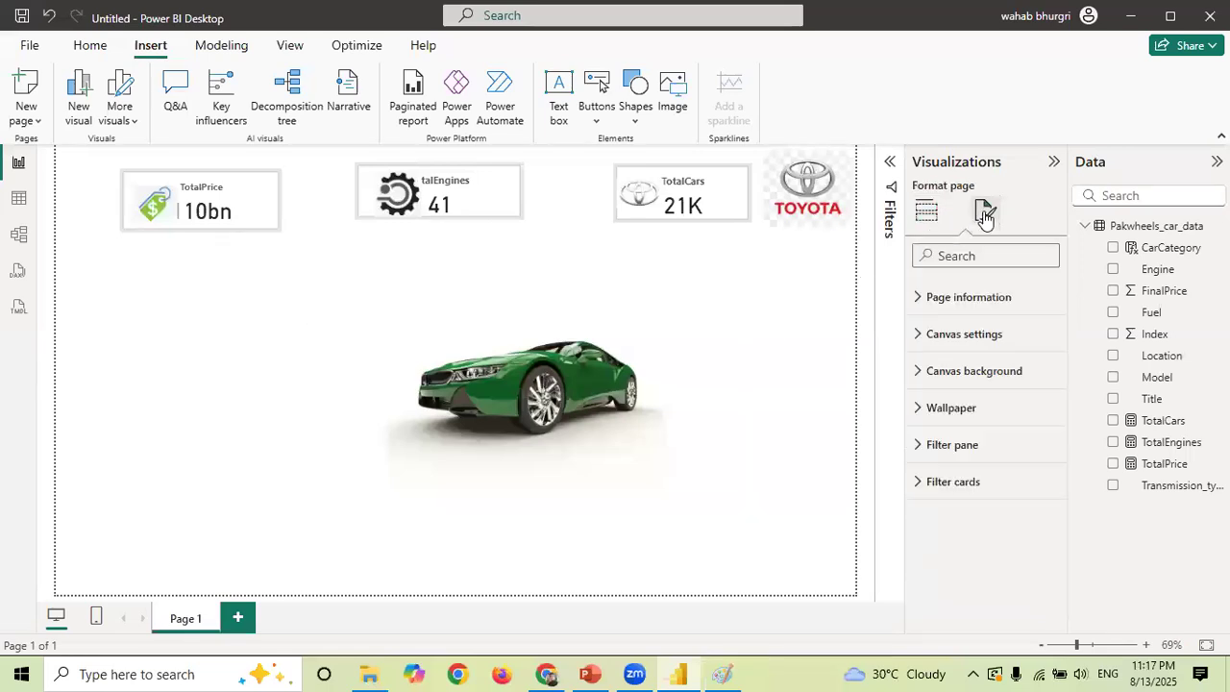
pyautogui.click(918, 371)
pyautogui.scroll(-1, 1063, 366)
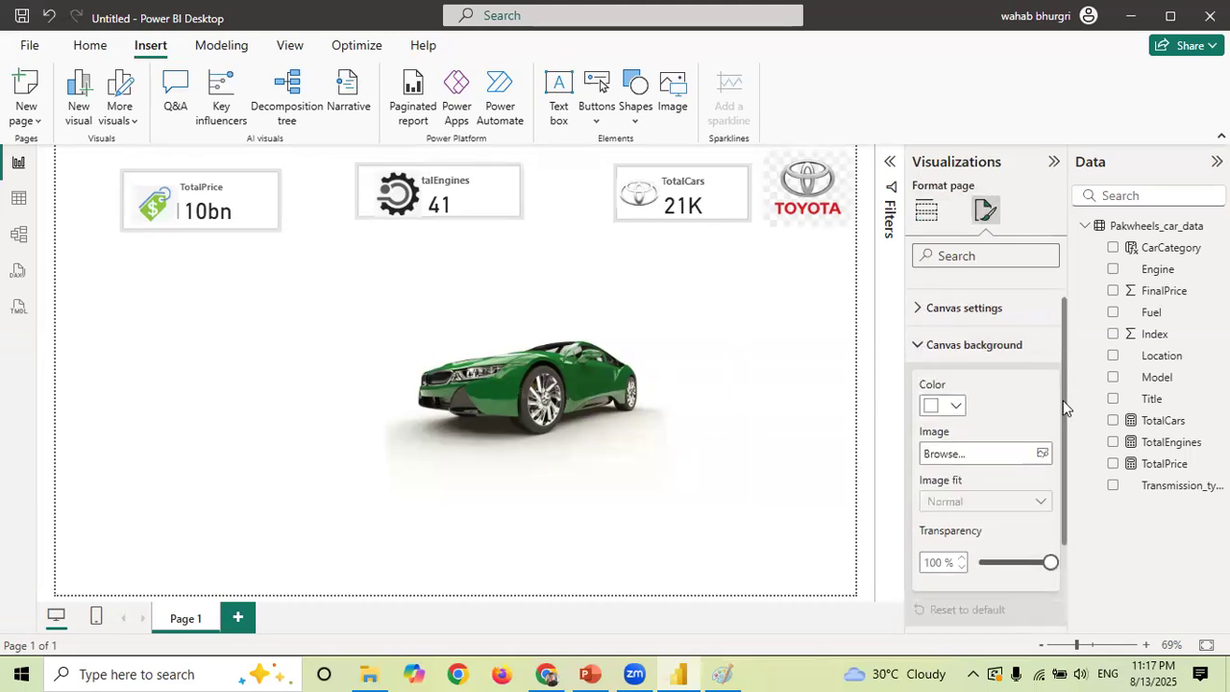
pyautogui.click(956, 379)
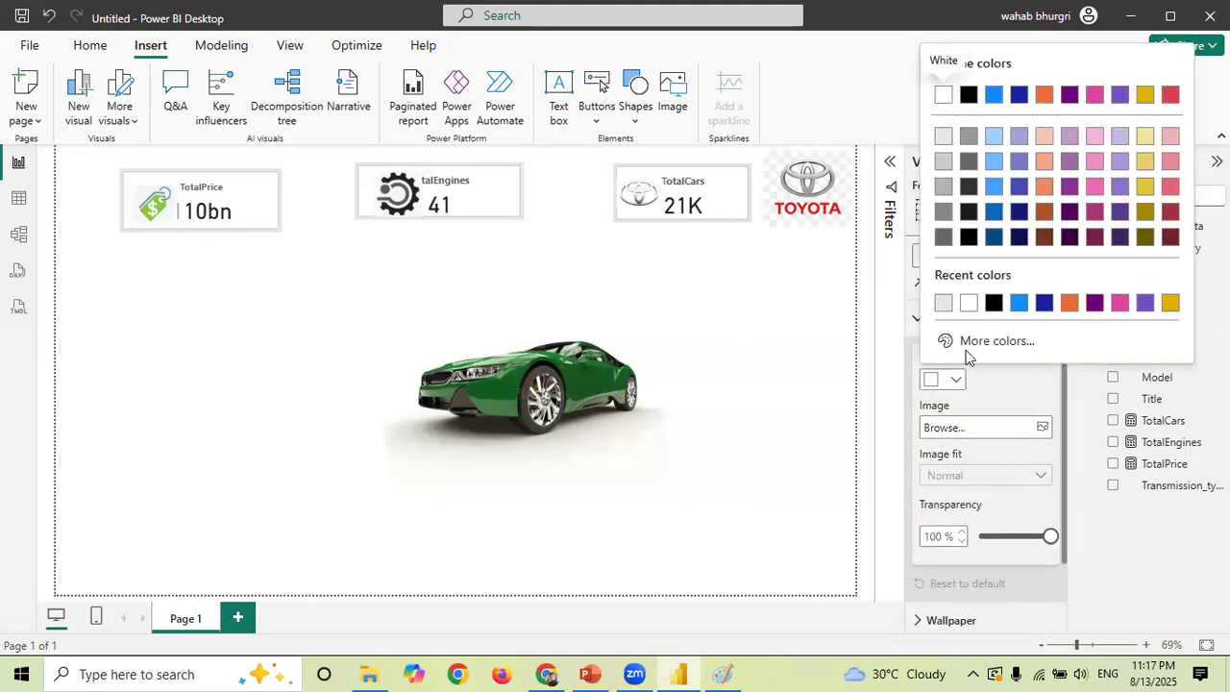
pyautogui.click(1047, 144)
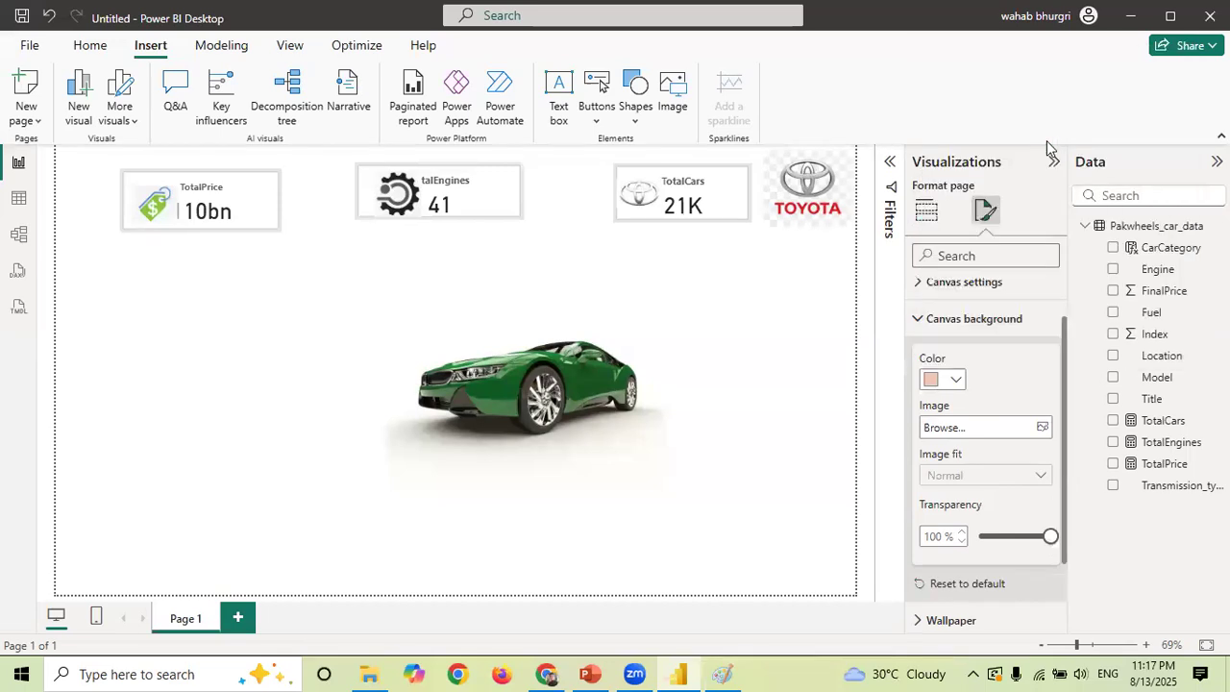
pyautogui.moveTo(1012, 538); pyautogui.dragTo(964, 538)
pyautogui.click(957, 382)
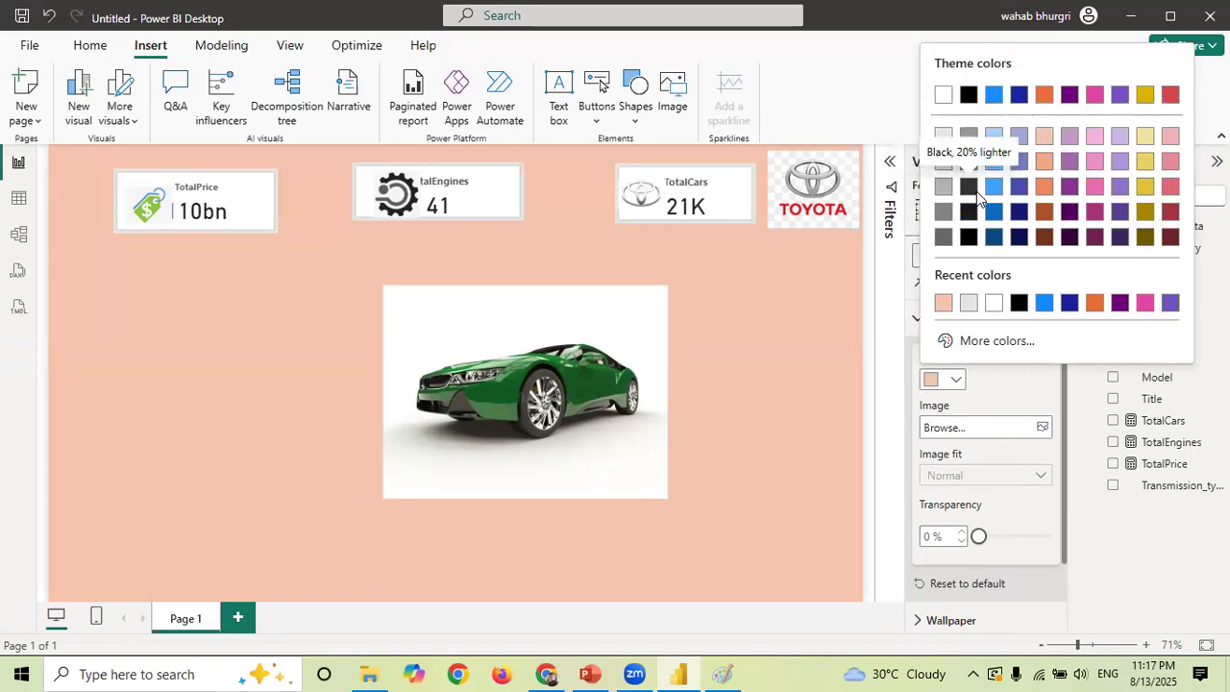
pyautogui.click(944, 136)
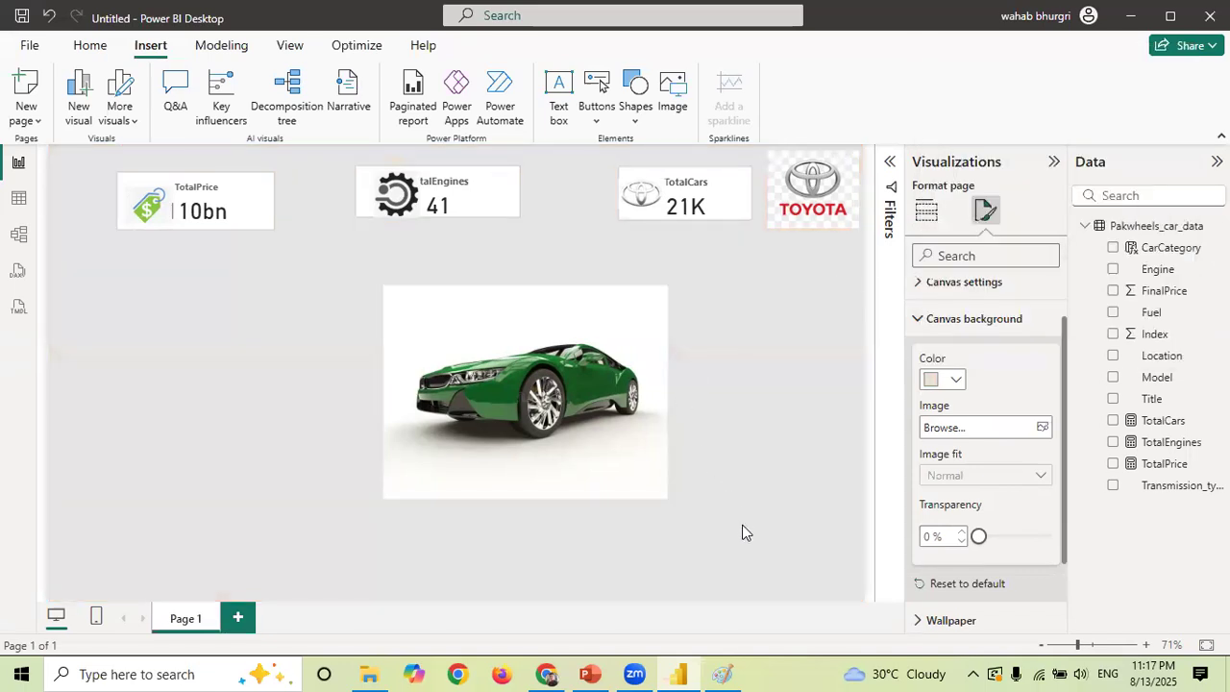
# - Move the green car picture slightly left and down in the middle of the page, consulting the PowerPoint sample
pyautogui.click(148, 191)
pyautogui.click(468, 408)
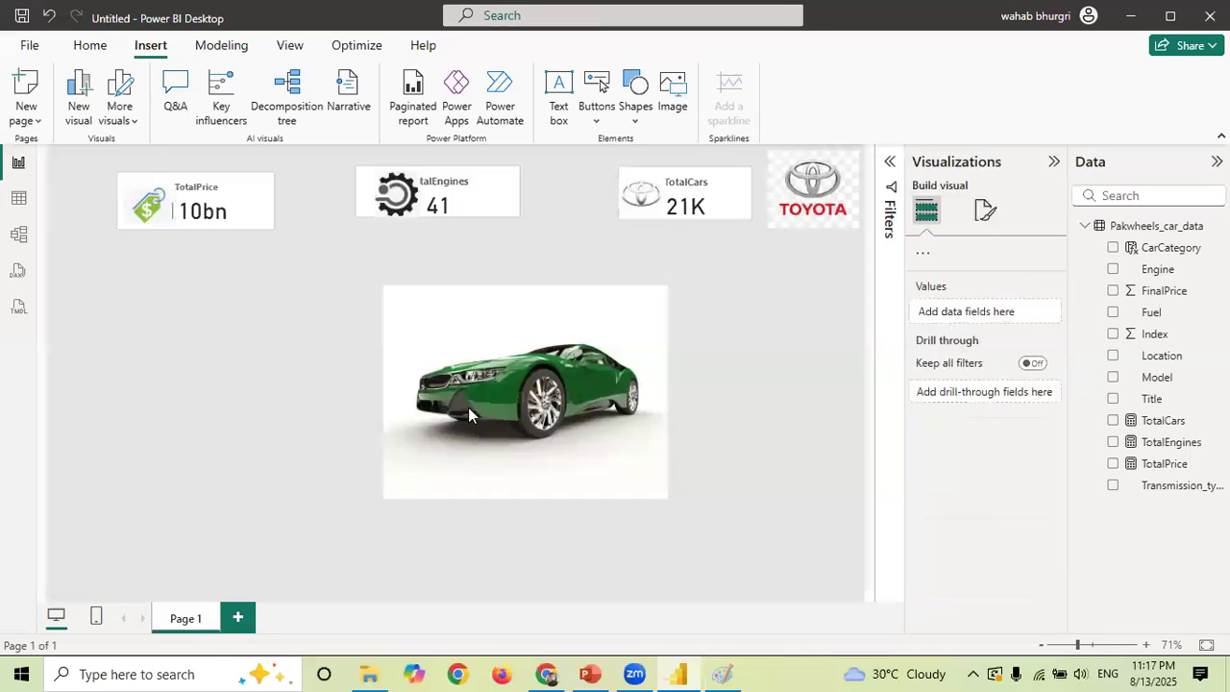
pyautogui.moveTo(417, 358); pyautogui.dragTo(420, 348)
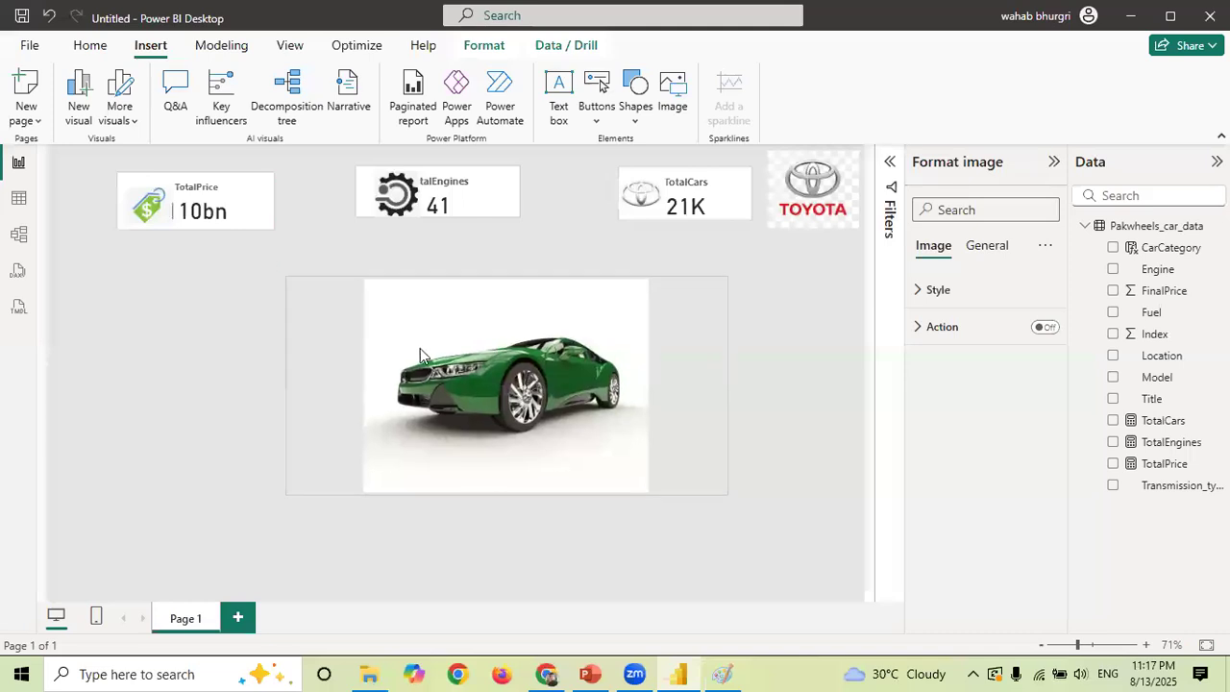
pyautogui.click(847, 447)
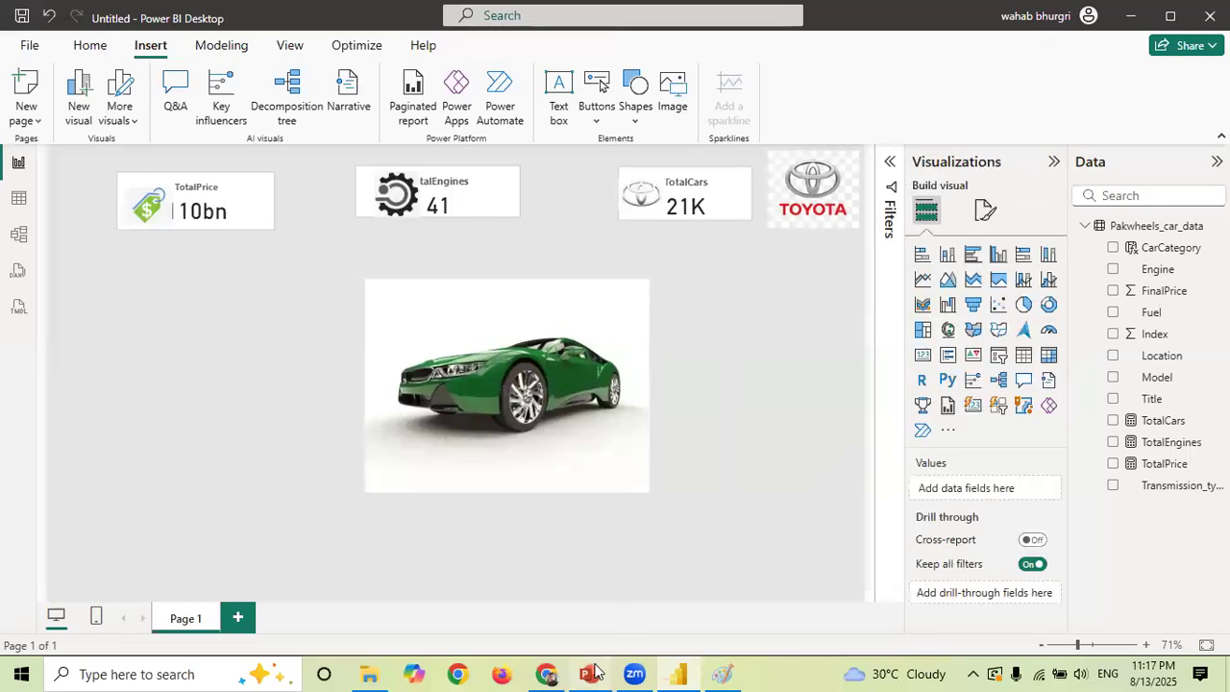
pyautogui.click(590, 673)
pyautogui.click(594, 672)
pyautogui.click(535, 396)
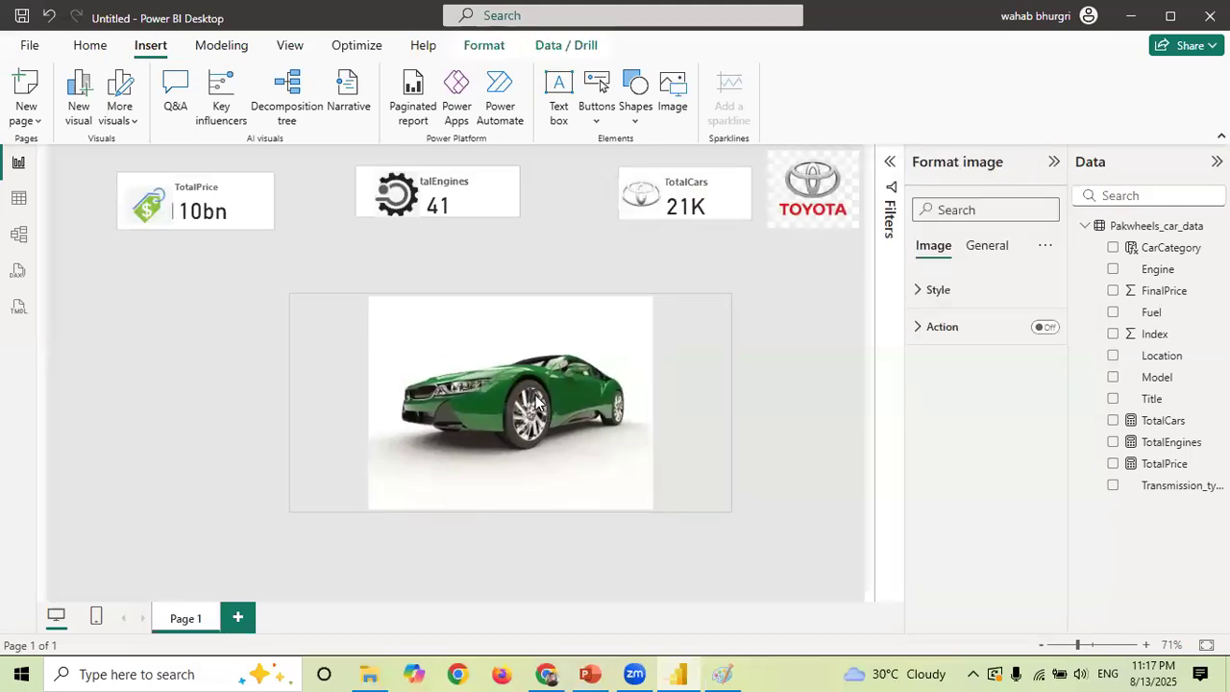
pyautogui.moveTo(528, 402); pyautogui.dragTo(509, 408)
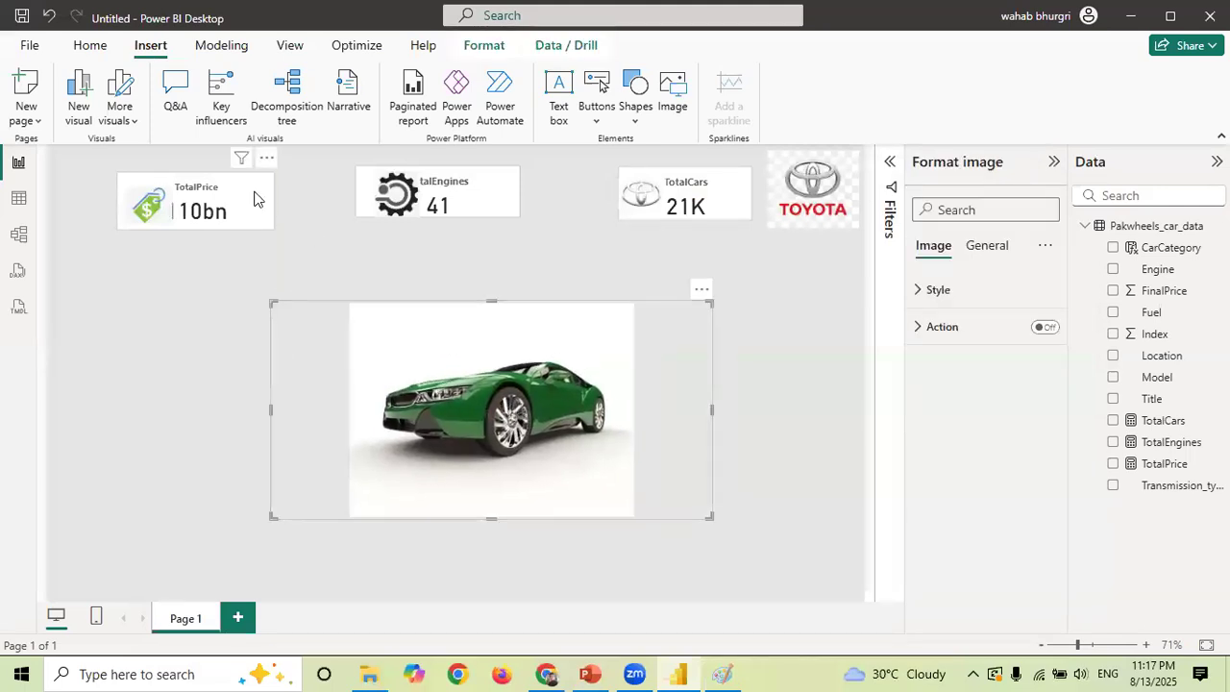
# - Nudge the TotalPrice card slightly upward and check the sample dashboard in PowerPoint
pyautogui.moveTo(253, 193); pyautogui.dragTo(256, 196)
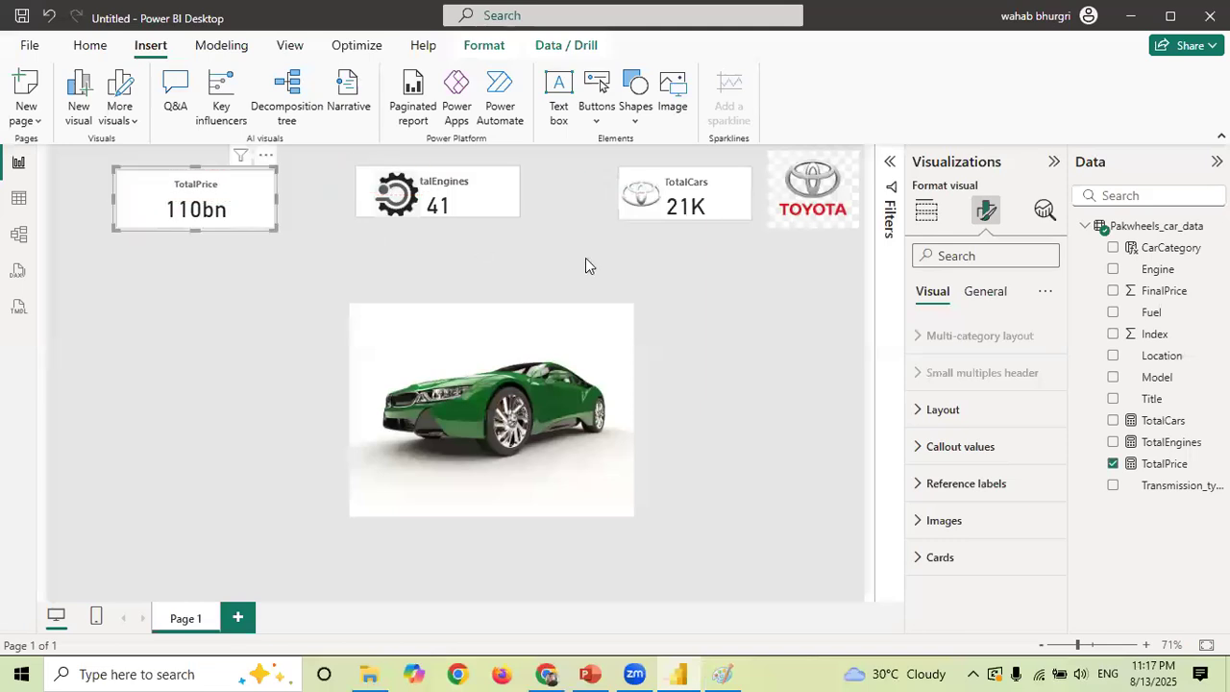
pyautogui.click(780, 445)
pyautogui.click(588, 672)
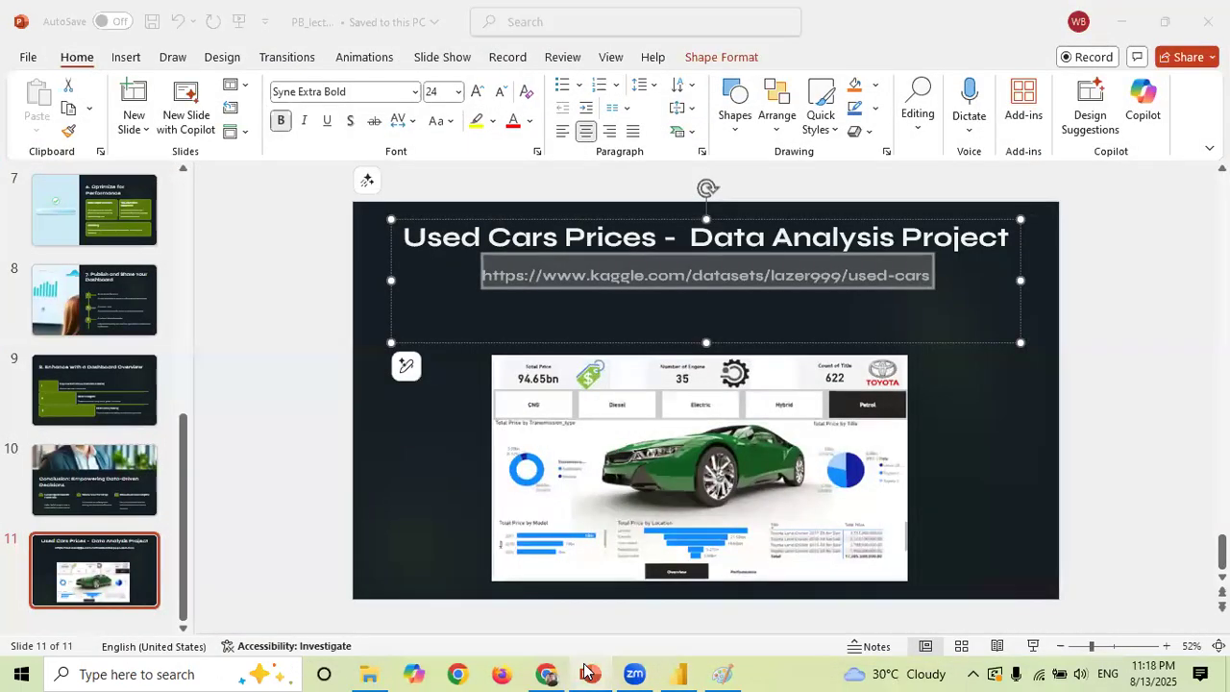
pyautogui.click(588, 672)
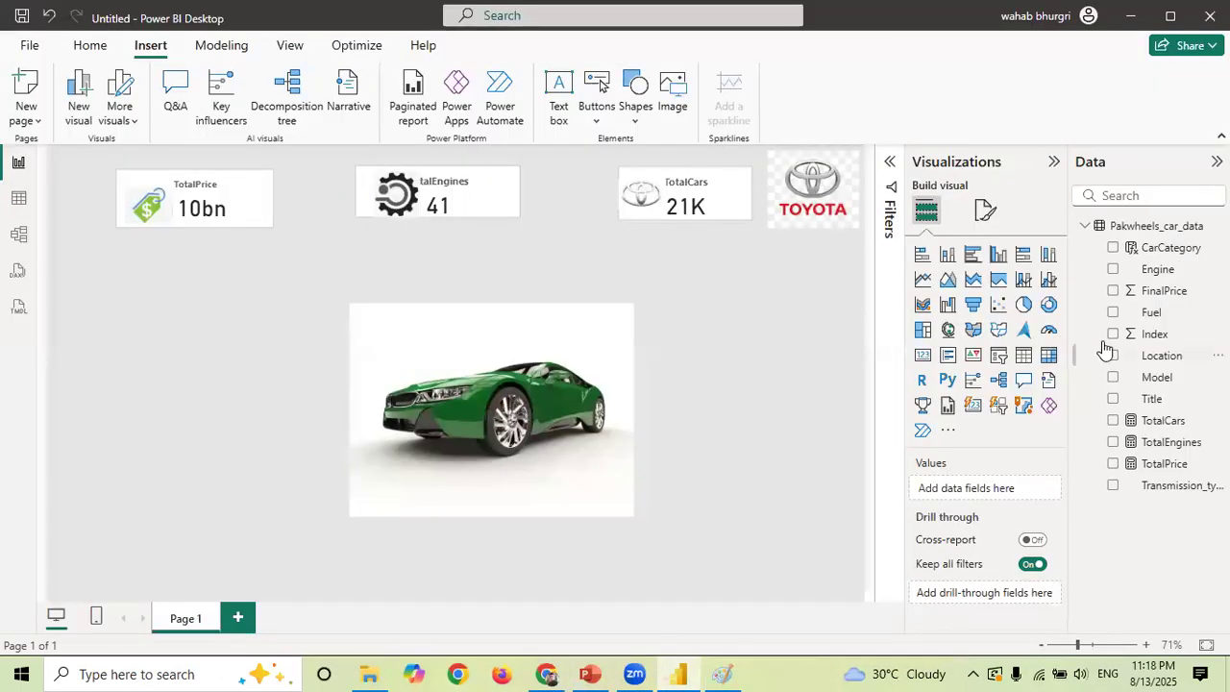
# - Add a button slicer for the Fuel field, widen it and move it directly below the TotalPrice card
pyautogui.click(1000, 407)
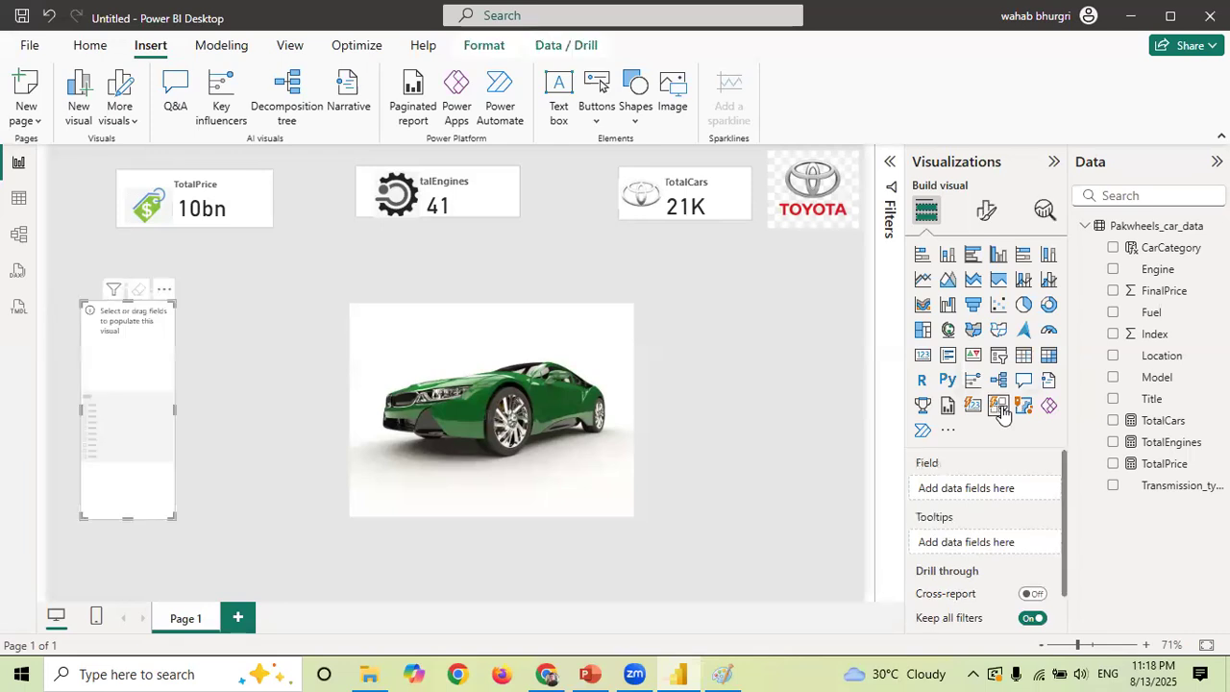
pyautogui.click(1114, 314)
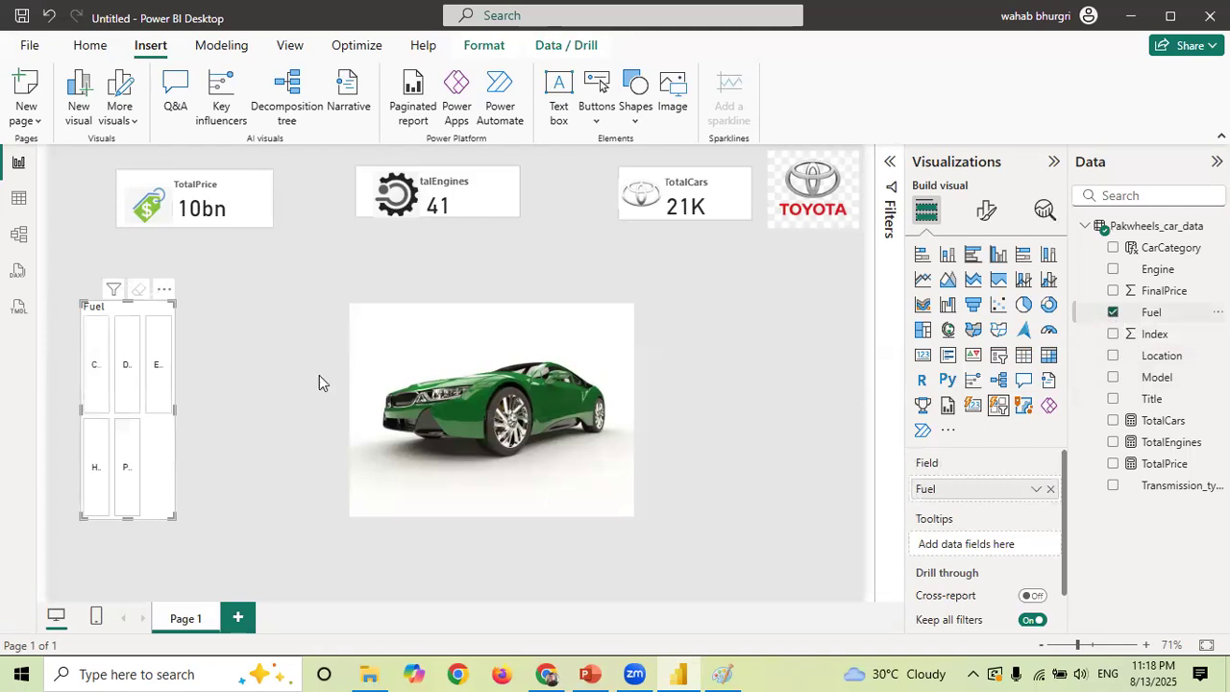
pyautogui.moveTo(178, 408); pyautogui.dragTo(501, 346)
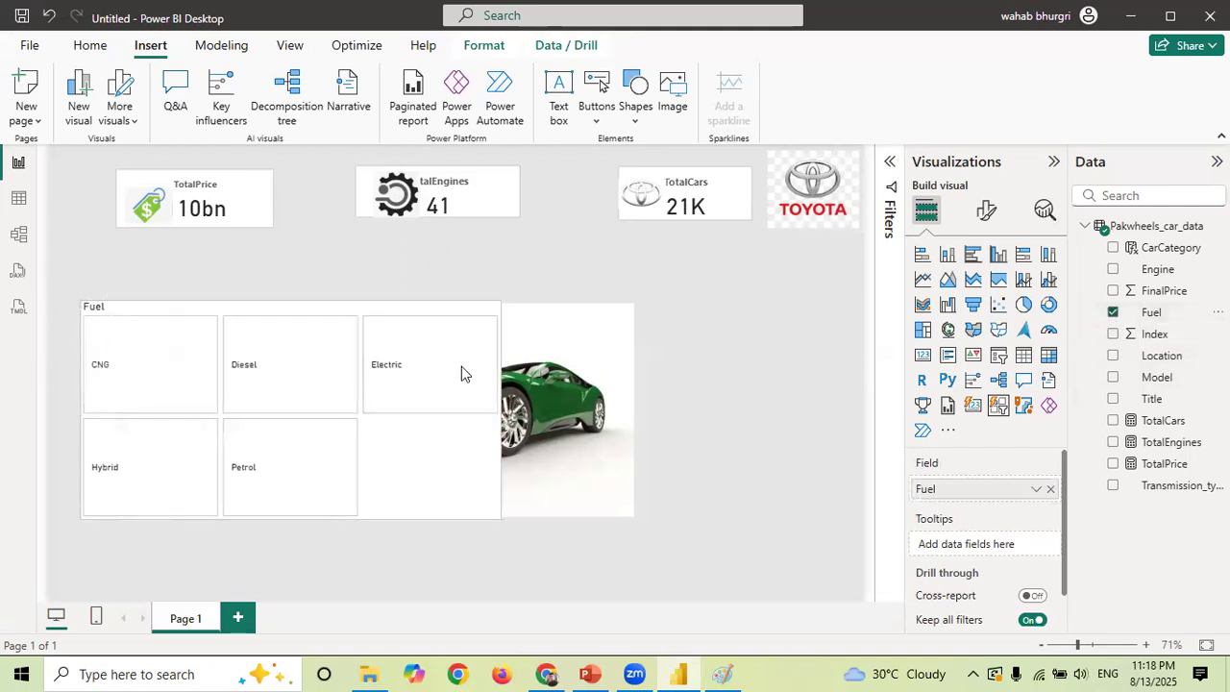
pyautogui.moveTo(309, 361); pyautogui.dragTo(342, 293)
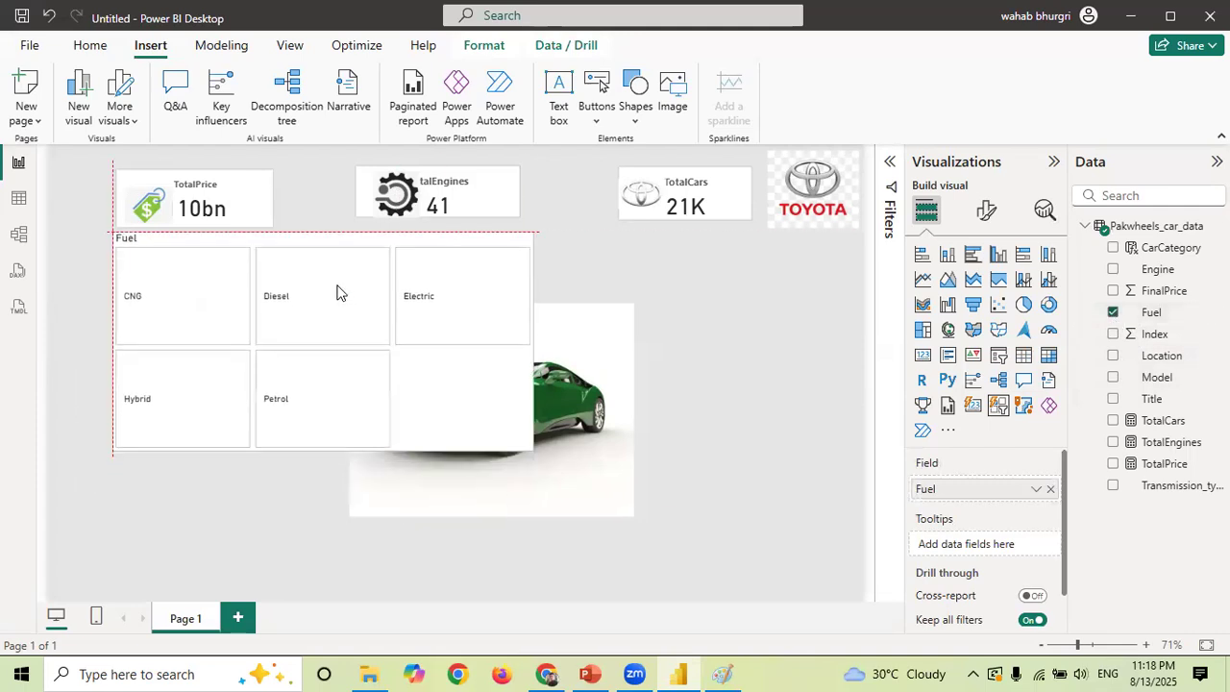
# - Shorten the Fuel slicer, stretch it across the full page width and move it slightly up beneath the cards
pyautogui.moveTo(325, 450); pyautogui.dragTo(356, 301)
pyautogui.moveTo(533, 268); pyautogui.dragTo(862, 267)
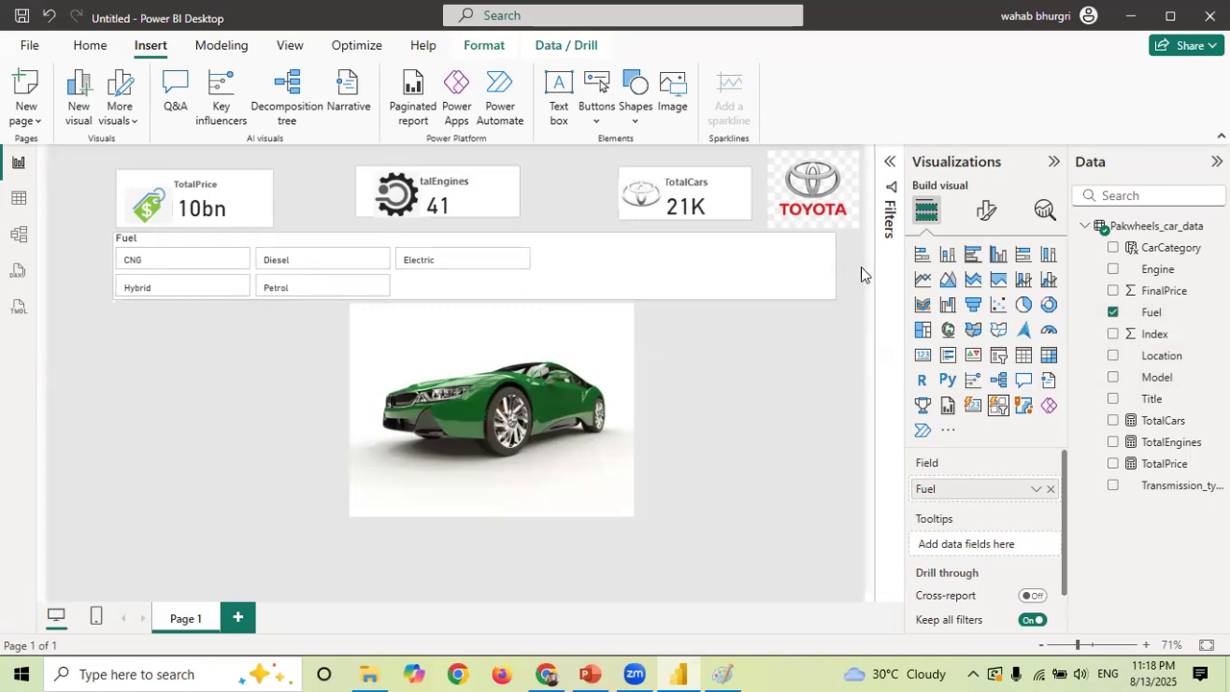
pyautogui.moveTo(112, 266); pyautogui.dragTo(49, 263)
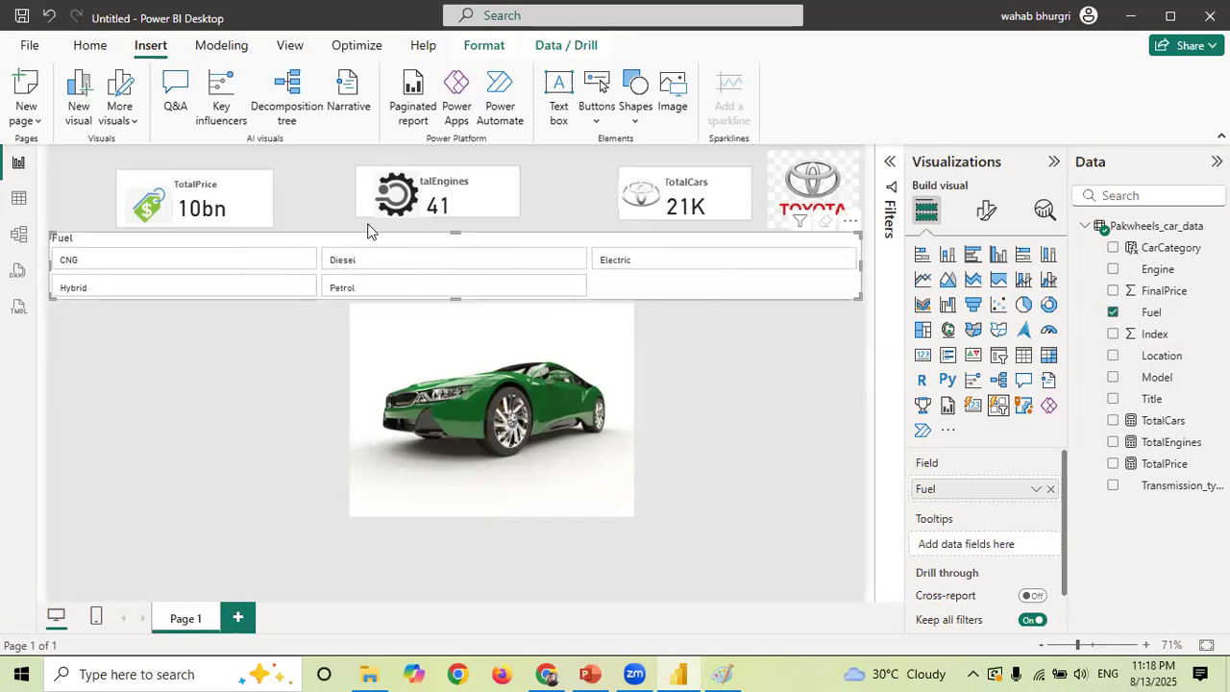
pyautogui.moveTo(483, 266); pyautogui.dragTo(483, 259)
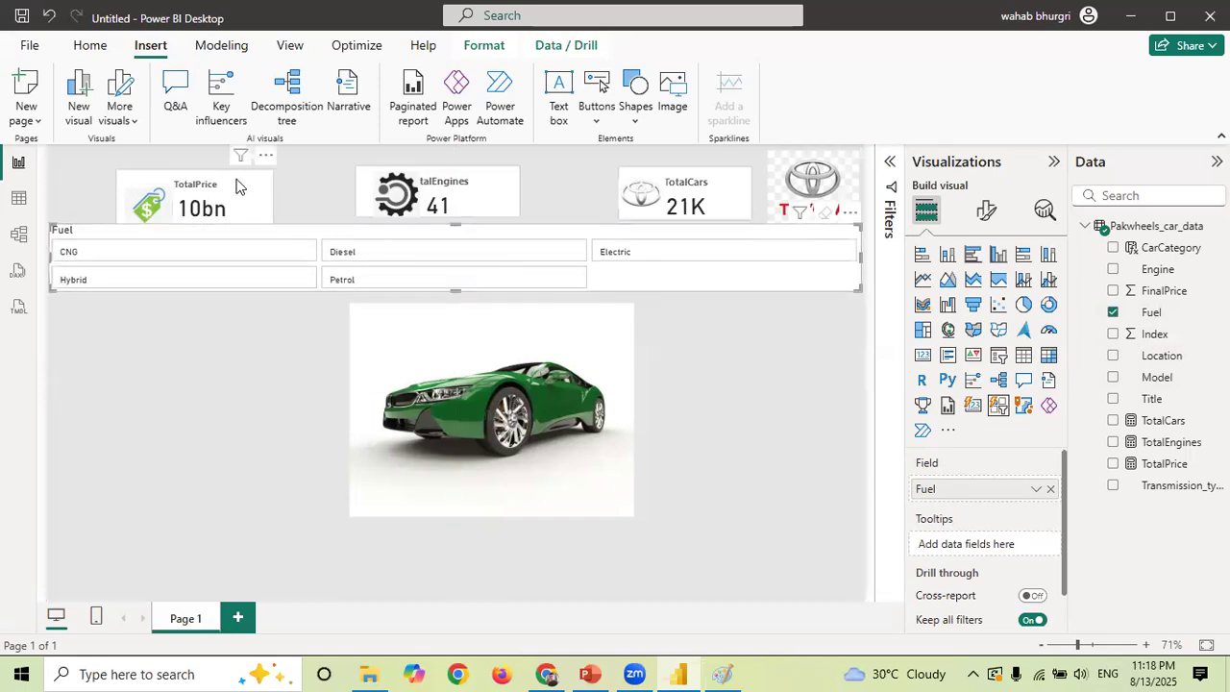
# - Move the TotalPrice card up and right, clear of the Fuel slicer, and realign the price tag picture over its left end
pyautogui.moveTo(238, 184)
pyautogui.mouseDown()
pyautogui.moveTo(253, 185)
pyautogui.moveTo(244, 192)
pyautogui.mouseUp()
pyautogui.moveTo(205, 224); pyautogui.dragTo(208, 220)
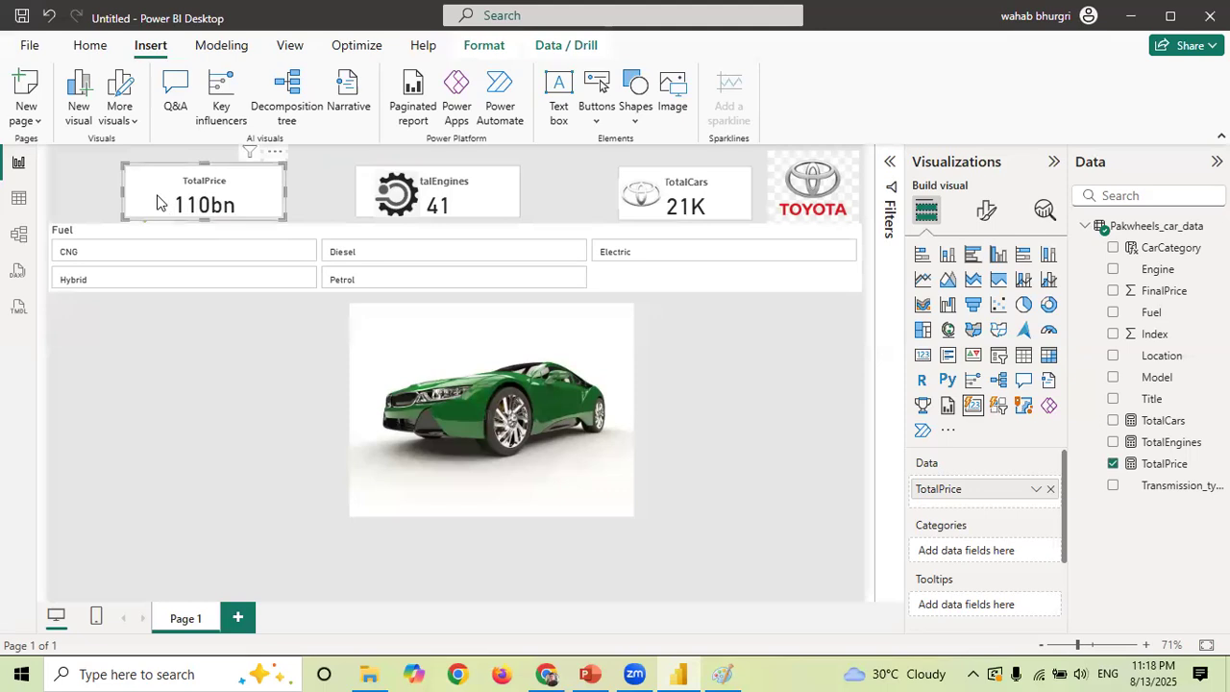
pyautogui.click(87, 188)
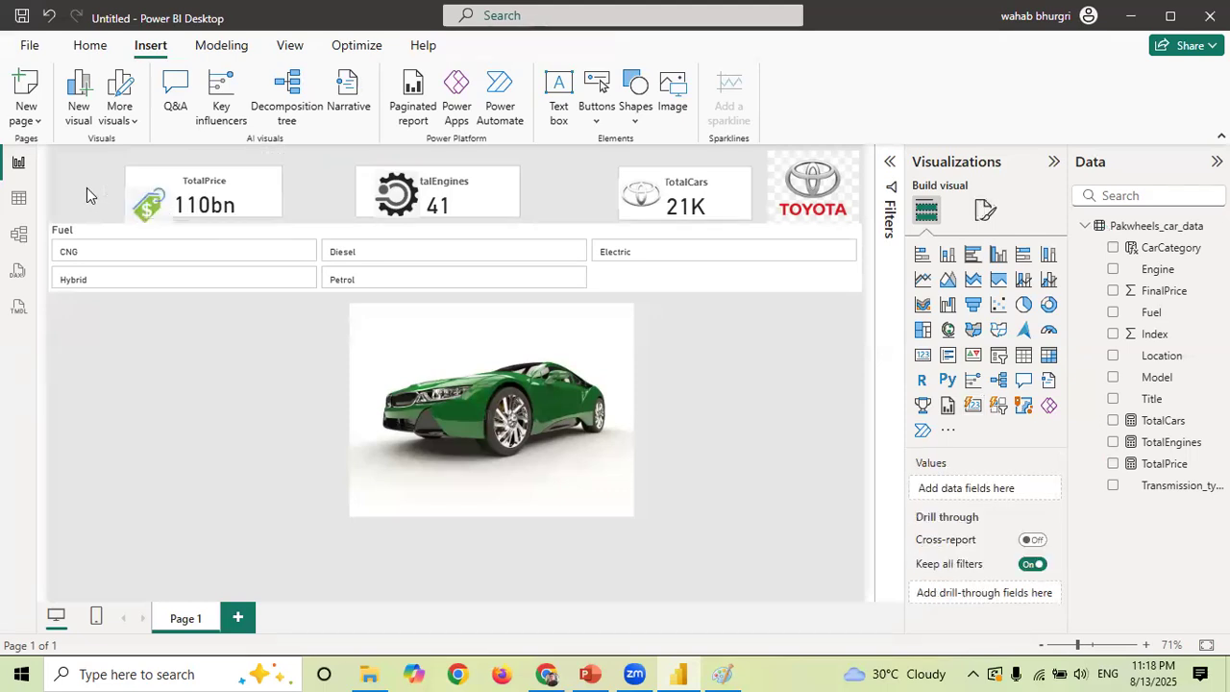
pyautogui.click(149, 207)
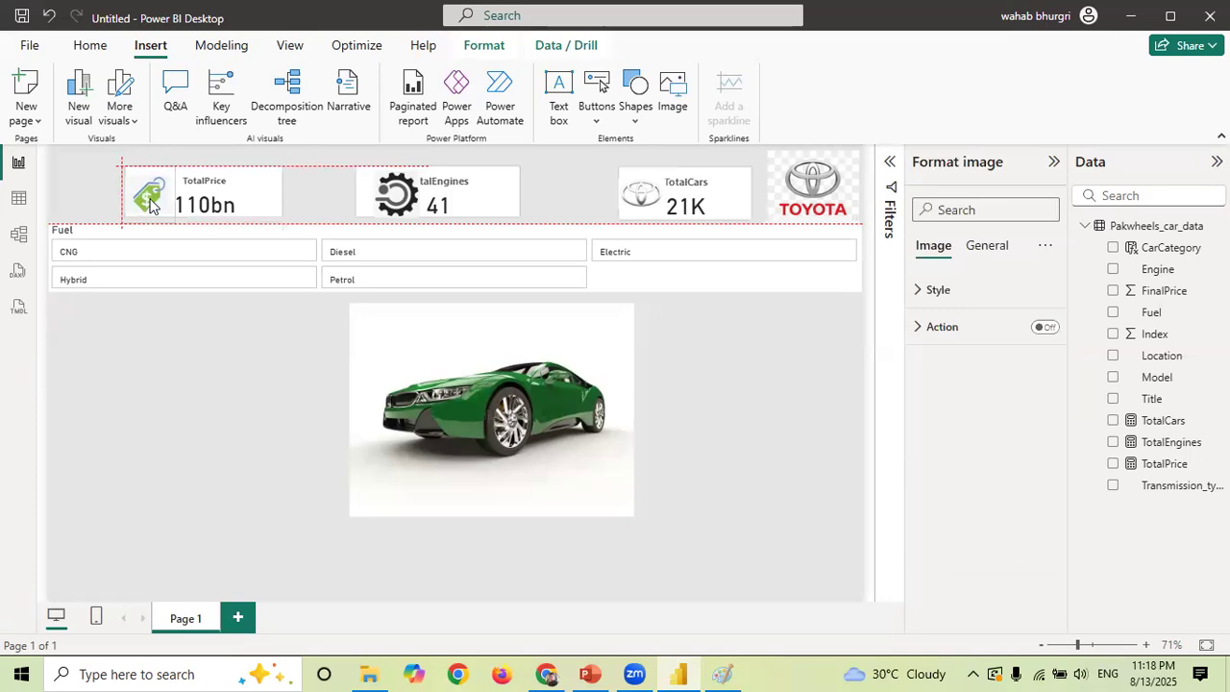
pyautogui.click(304, 213)
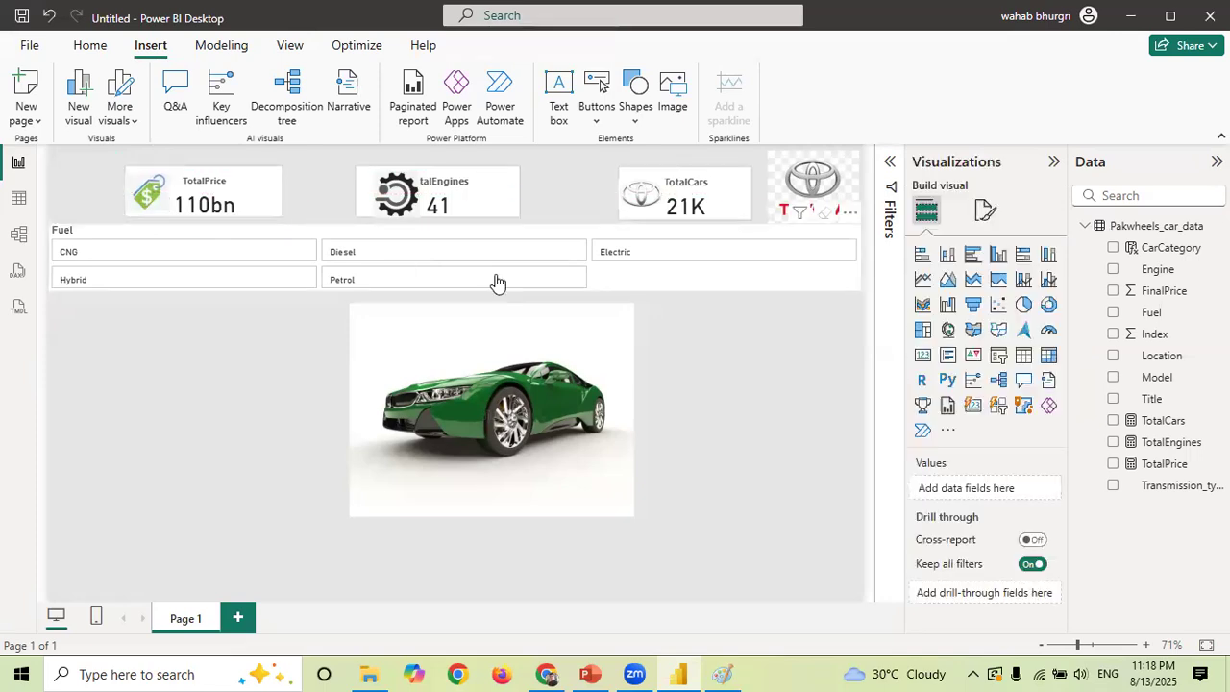
# - Set the maximum rows shown in the Fuel slicer's grid layout to 1
pyautogui.click(676, 279)
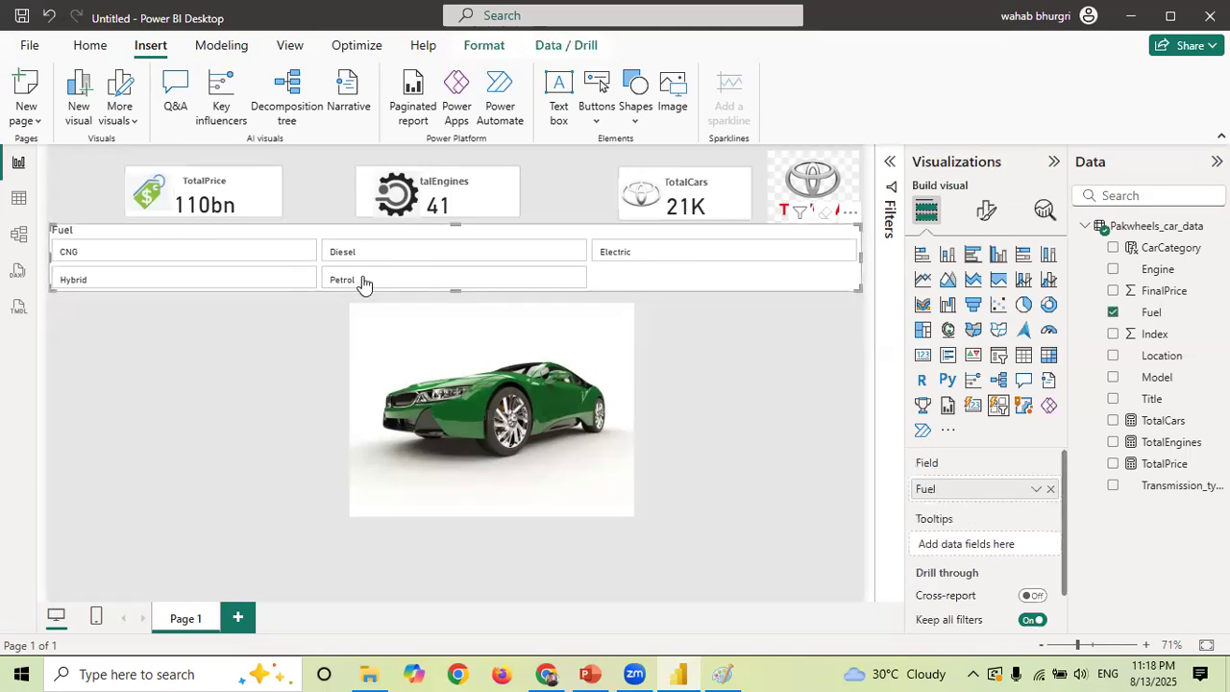
pyautogui.click(986, 209)
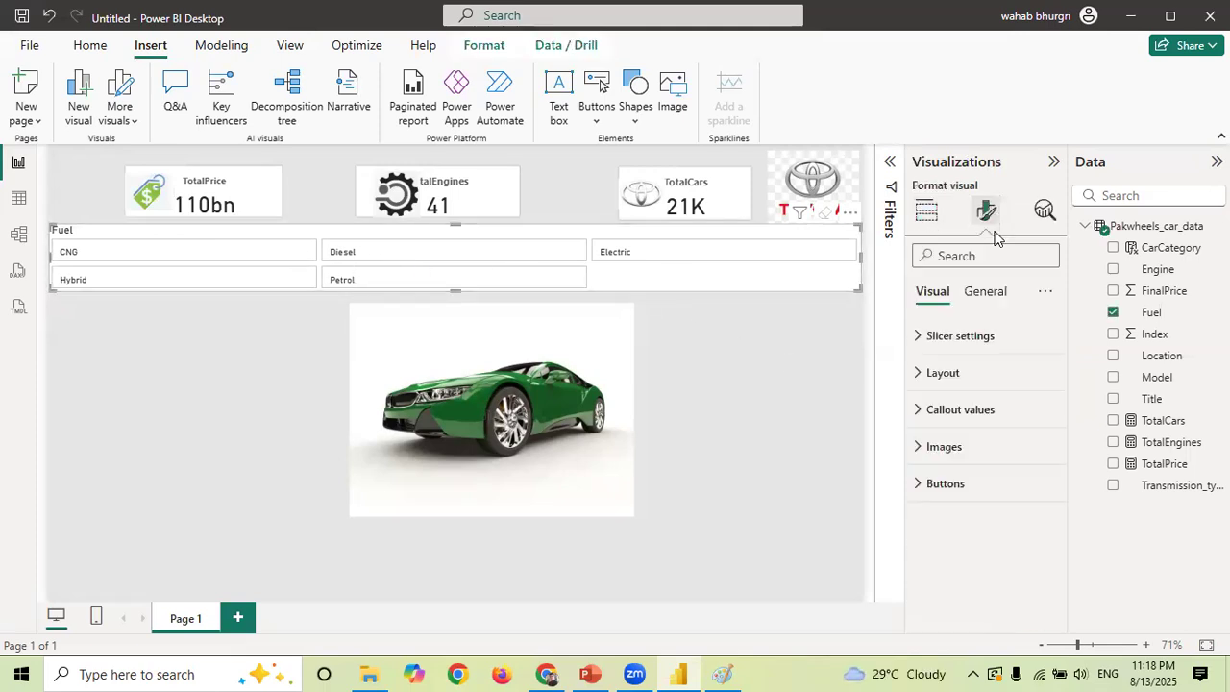
pyautogui.click(928, 341)
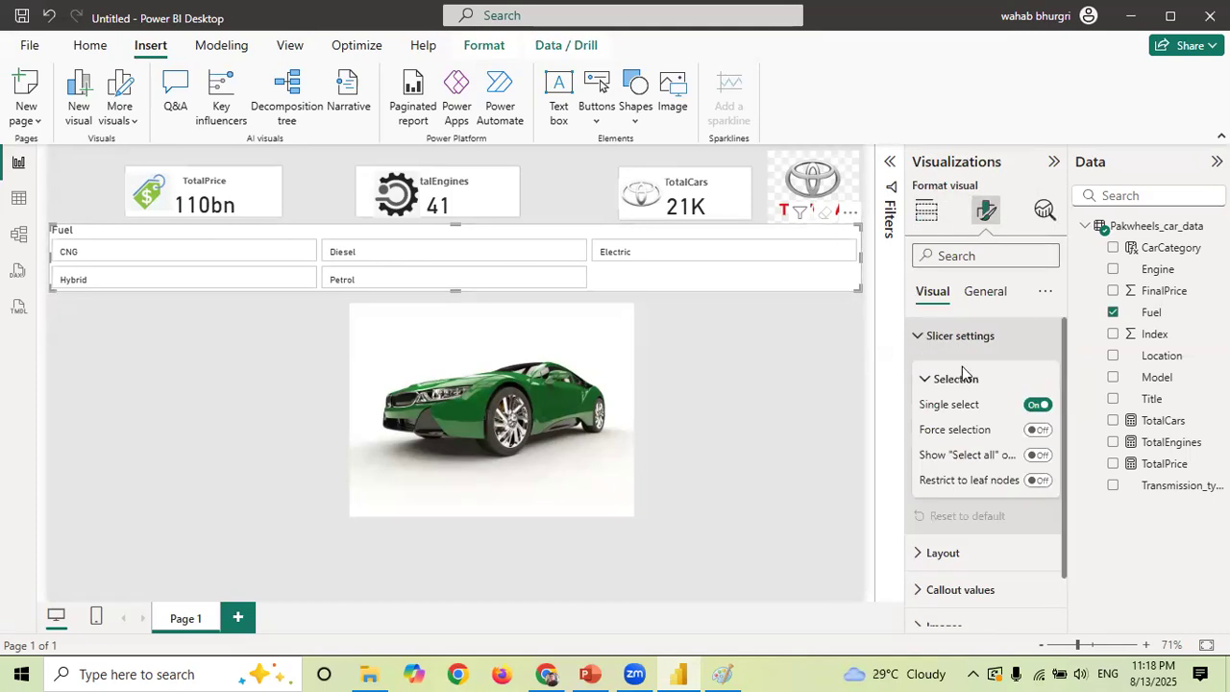
pyautogui.click(918, 336)
pyautogui.click(923, 373)
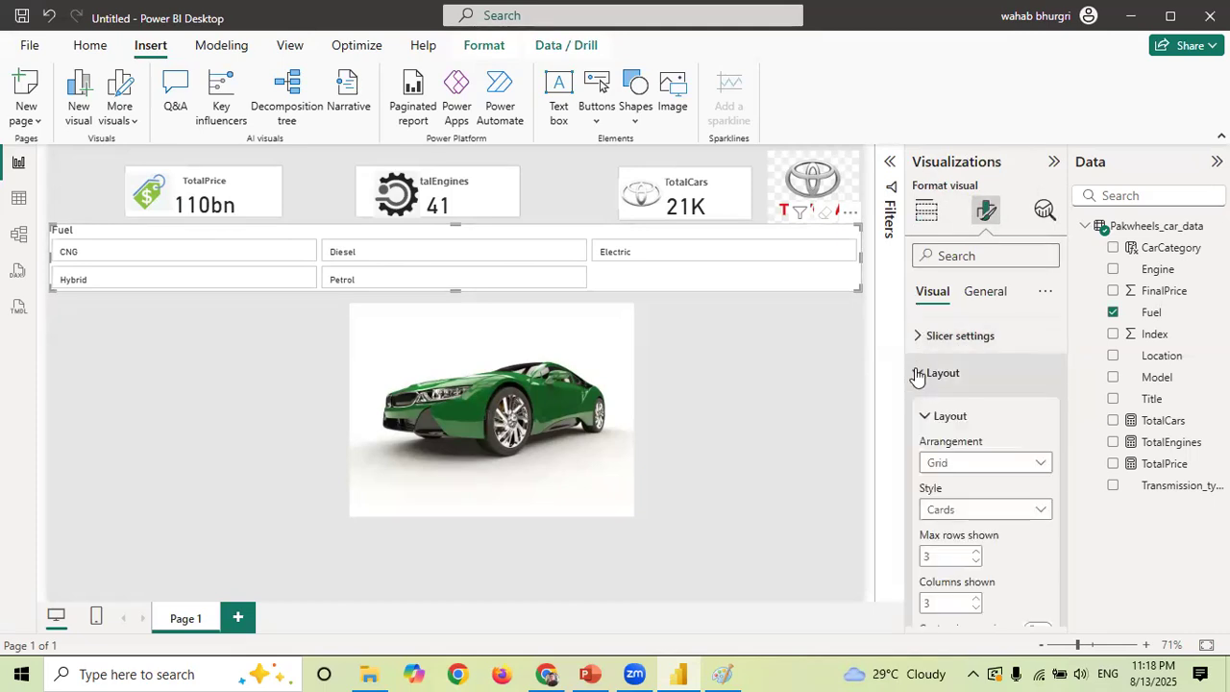
pyautogui.moveTo(1061, 400); pyautogui.dragTo(1063, 459)
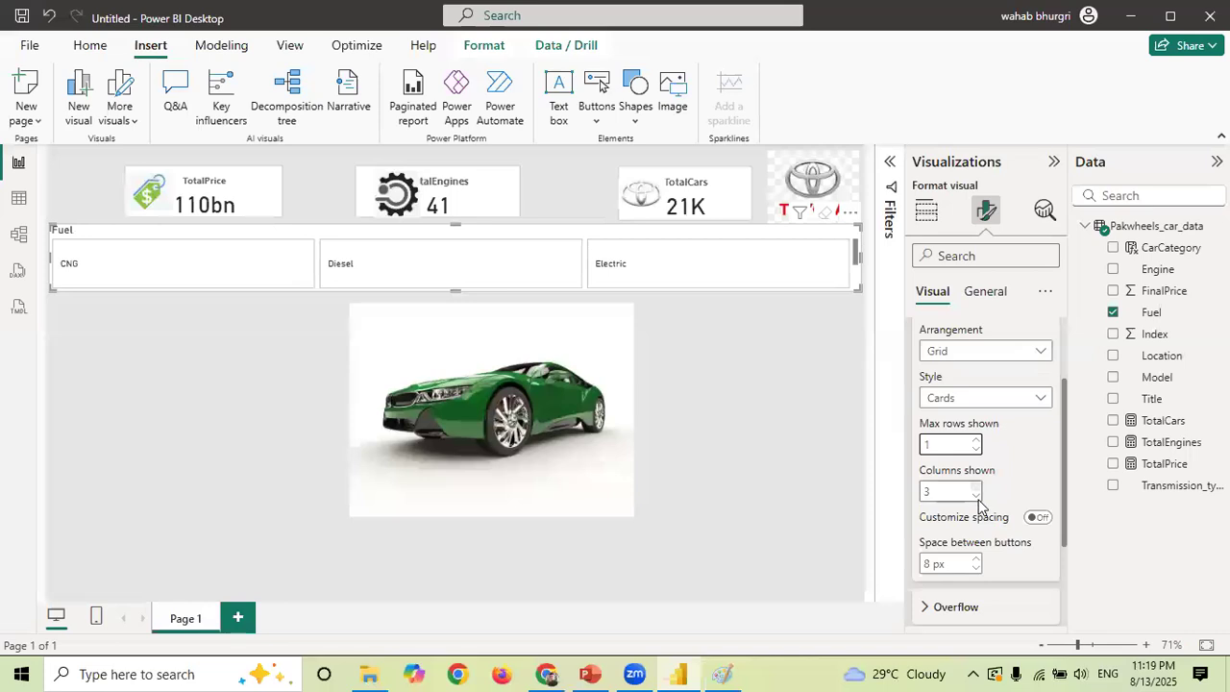
# - Set the Fuel slicer's columns shown to 5 and collapse its layout options
pyautogui.click(976, 496)
pyautogui.click(977, 491)
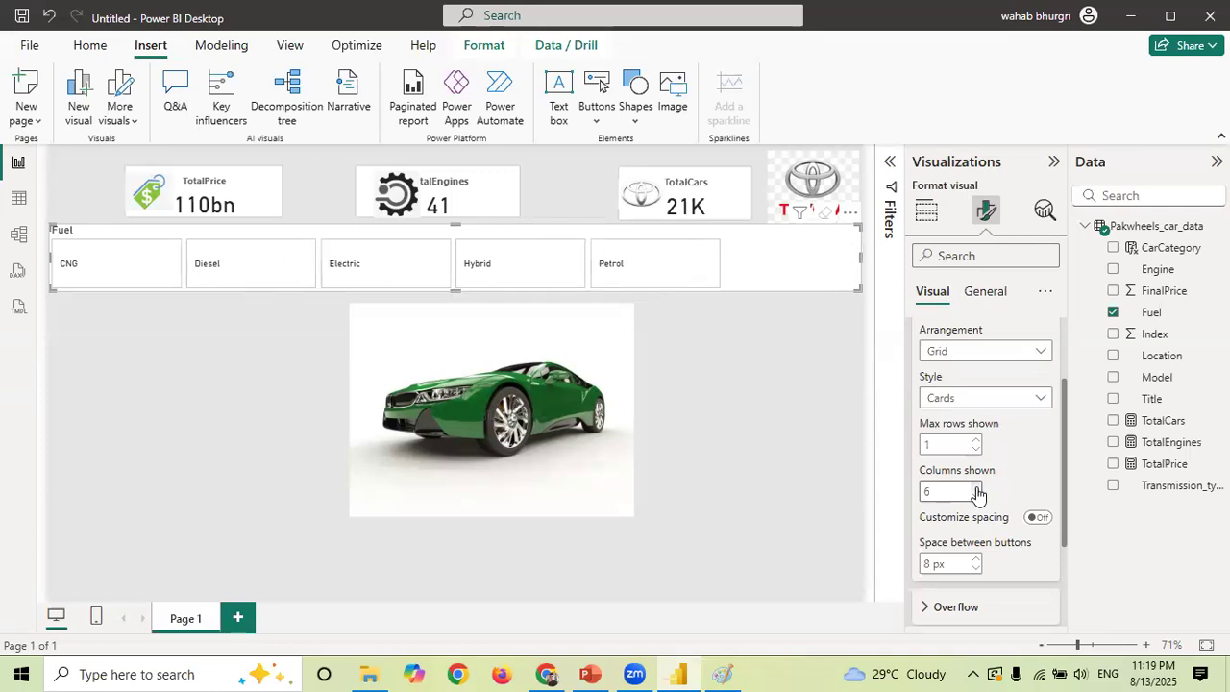
pyautogui.click(976, 496)
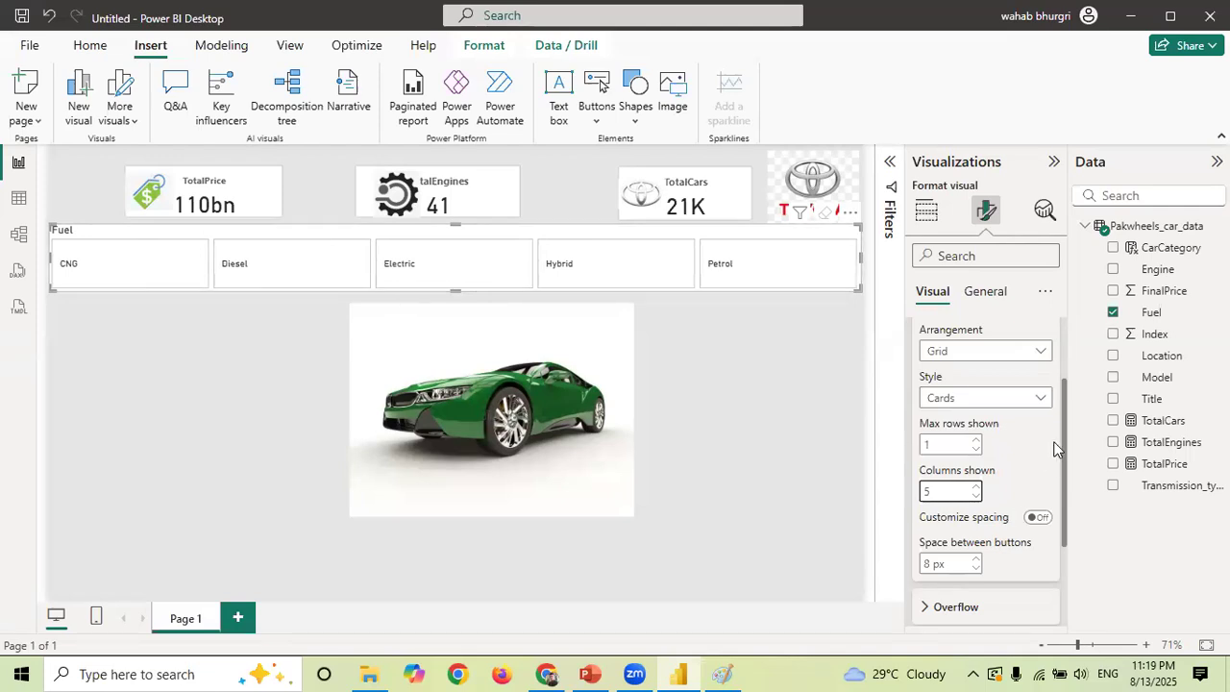
pyautogui.moveTo(1063, 437); pyautogui.dragTo(1070, 370)
pyautogui.click(925, 390)
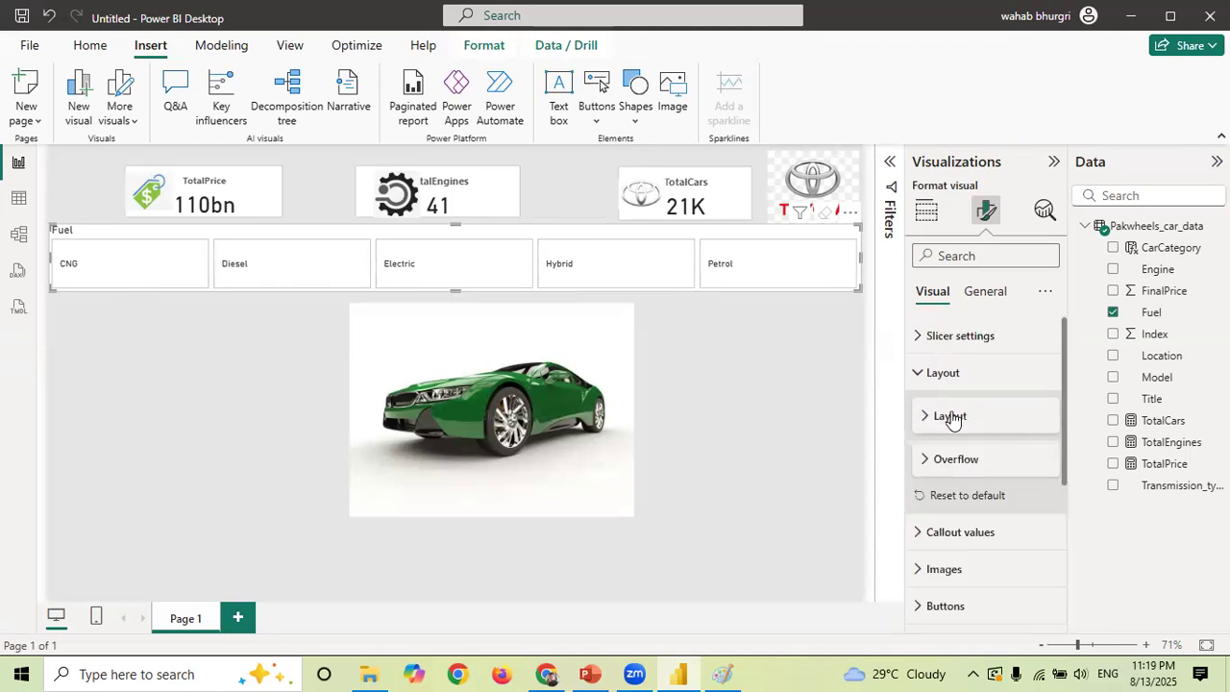
pyautogui.click(928, 414)
pyautogui.click(926, 394)
pyautogui.click(921, 373)
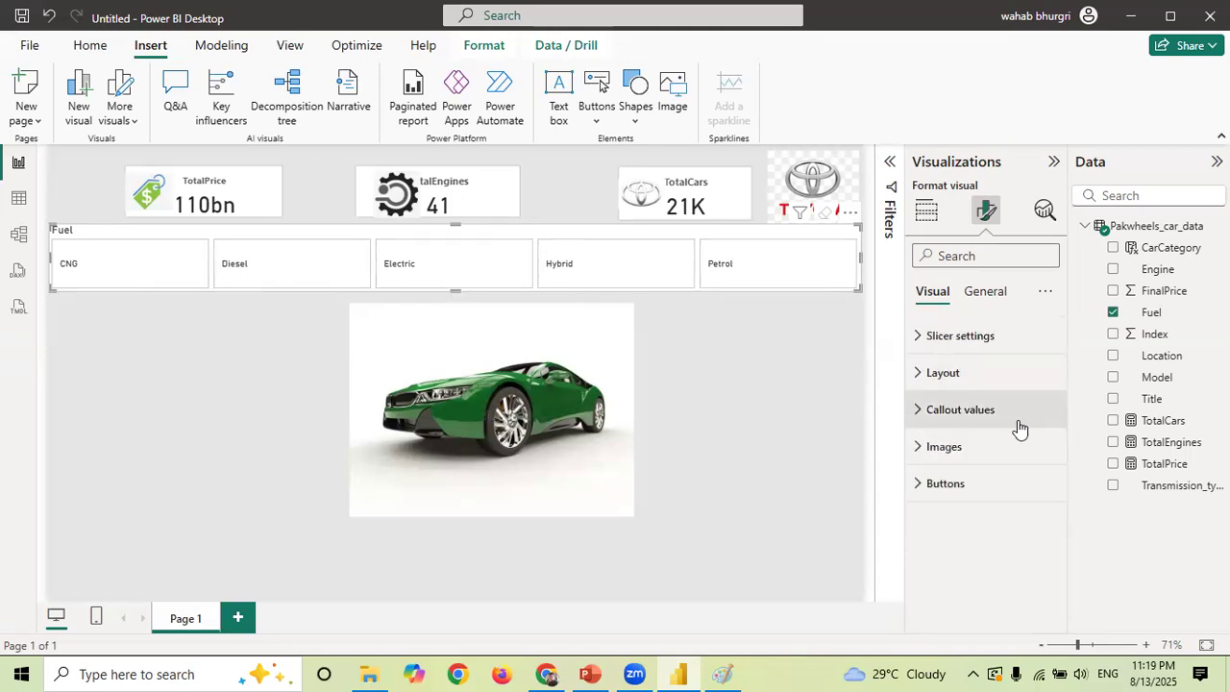
# - Center the Fuel slicer's callout values horizontally and turn off the slicer's title
pyautogui.click(923, 411)
pyautogui.moveTo(1063, 391); pyautogui.dragTo(1069, 508)
pyautogui.click(956, 560)
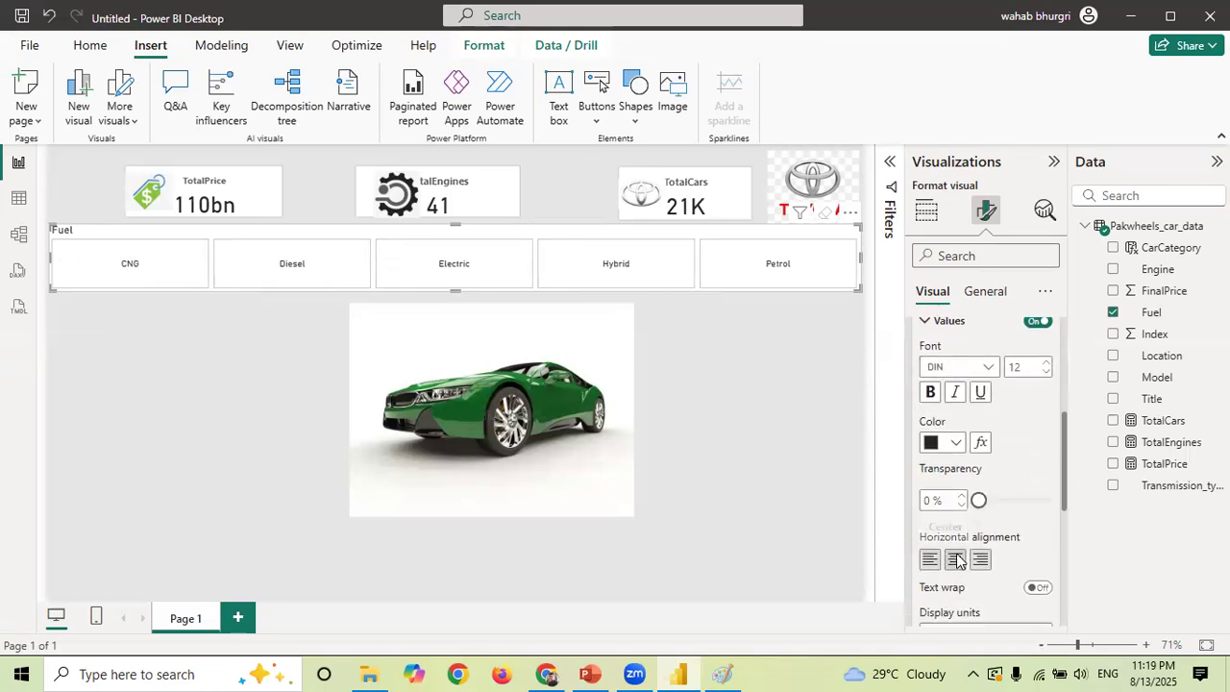
pyautogui.moveTo(1065, 440); pyautogui.dragTo(1065, 523)
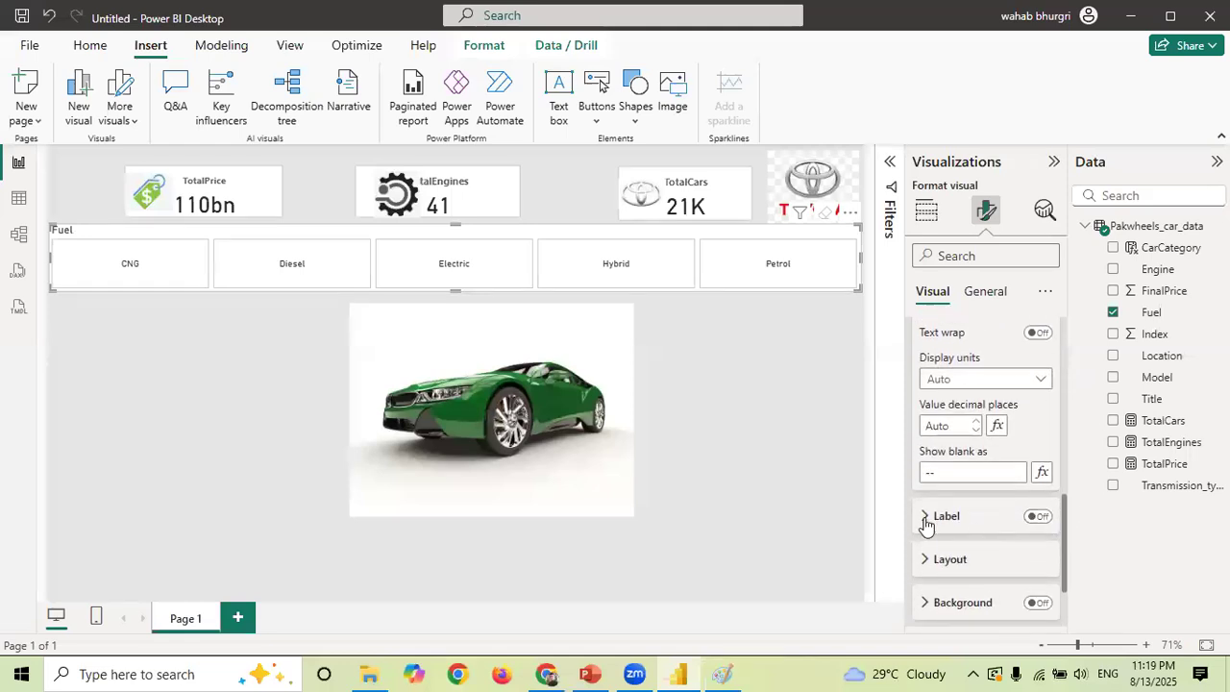
pyautogui.click(975, 290)
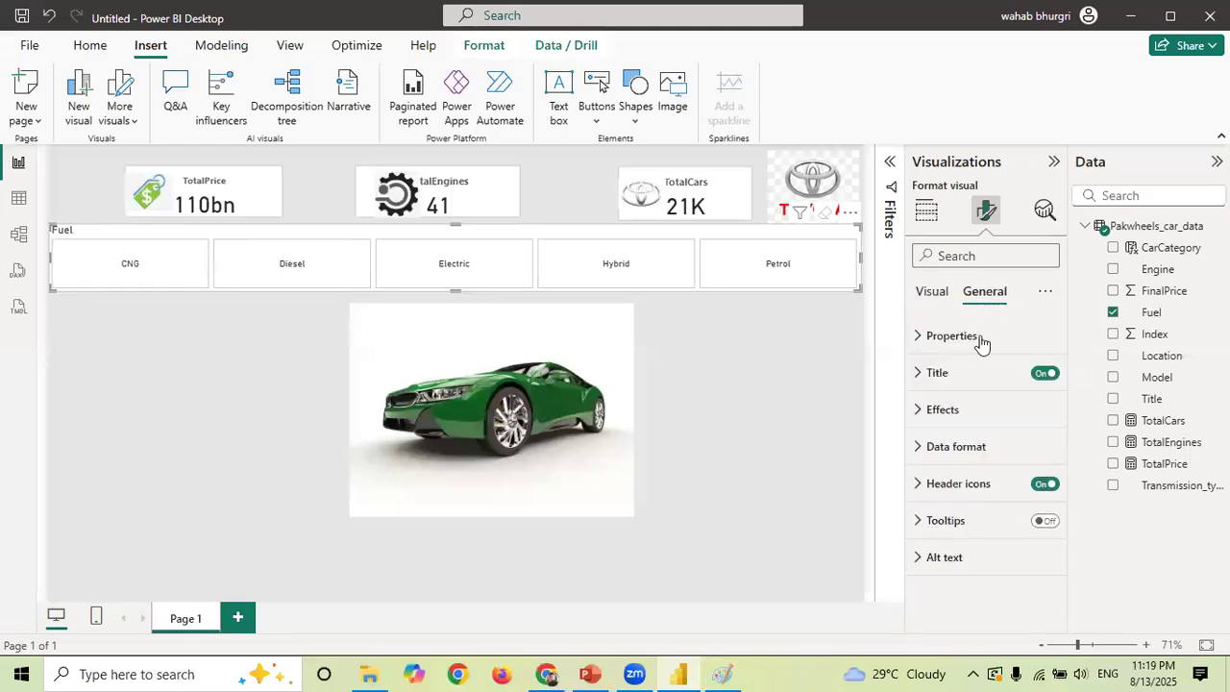
pyautogui.click(1041, 375)
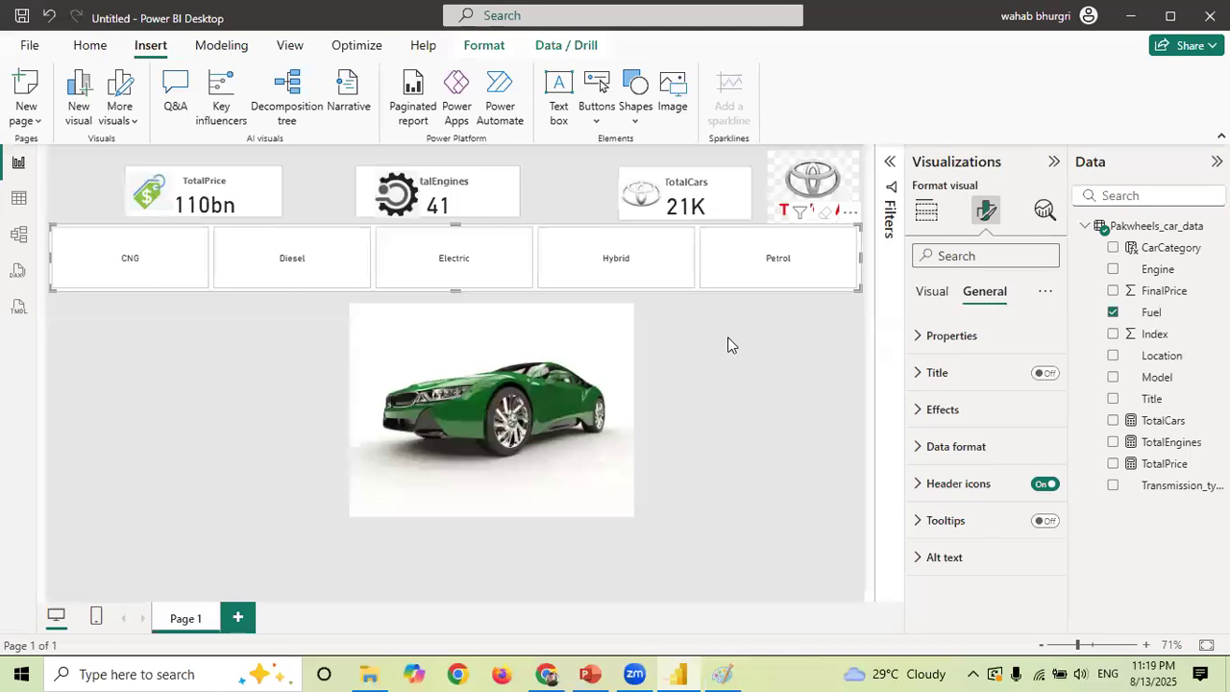
# - Test the Fuel slicer by filtering the cards by each fuel type in turn, ending on CNG
pyautogui.click(615, 261)
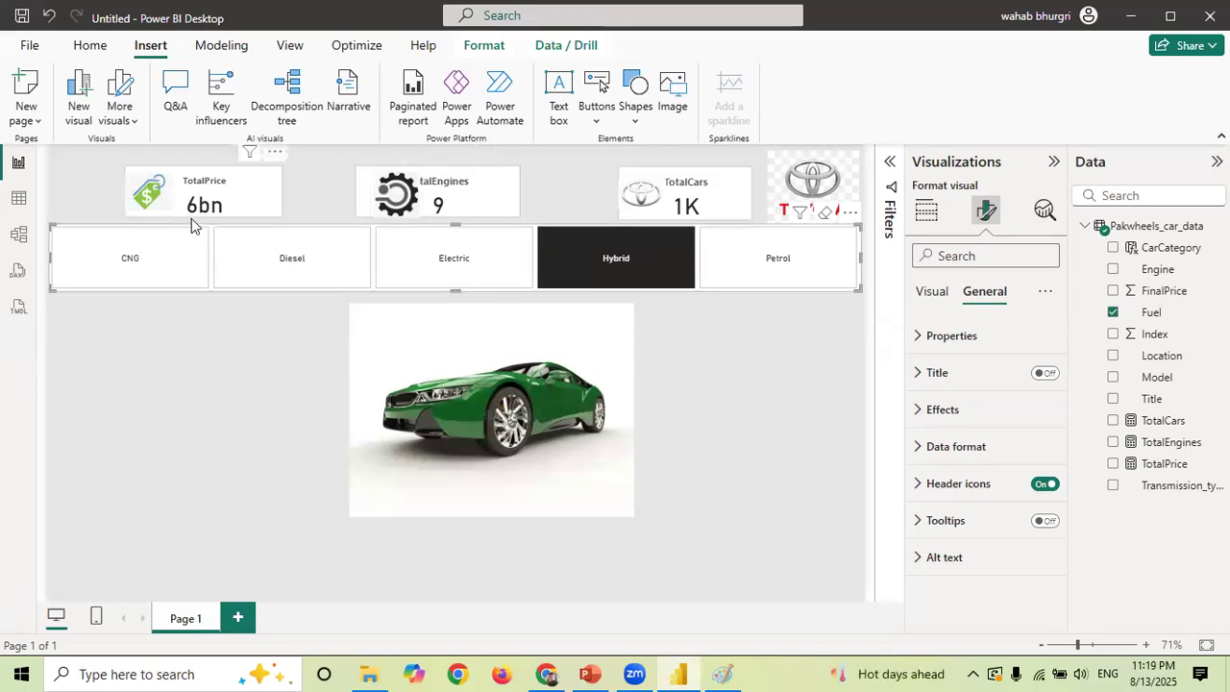
pyautogui.click(265, 268)
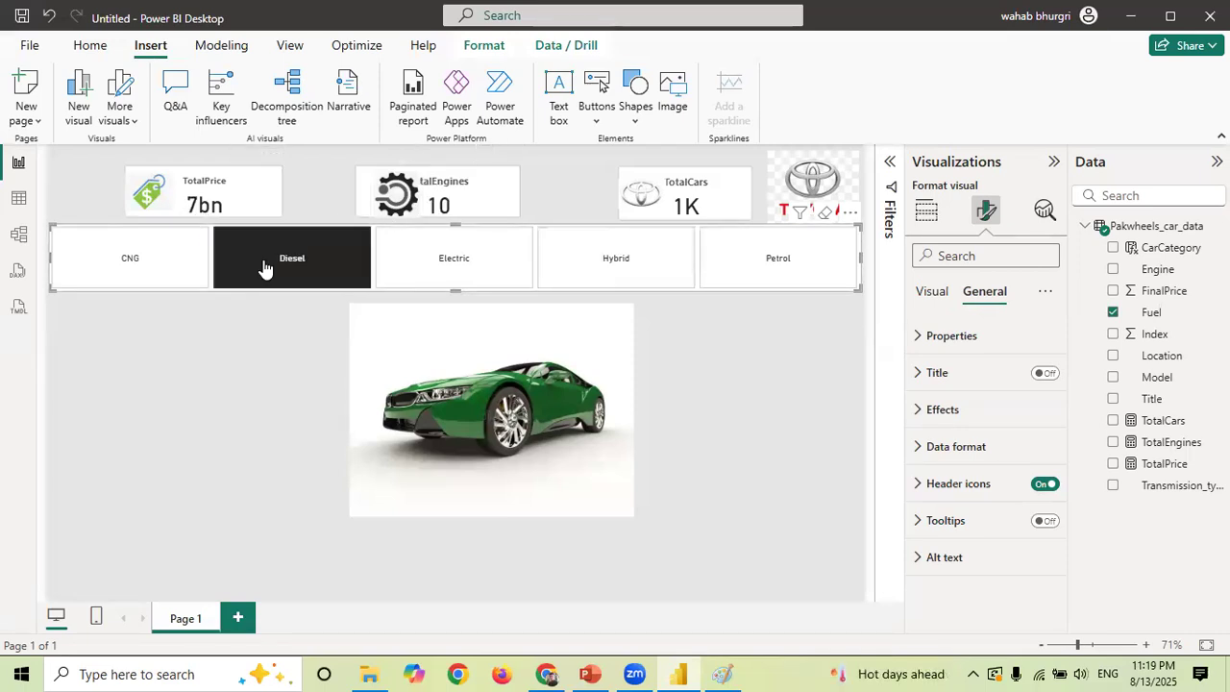
pyautogui.click(159, 266)
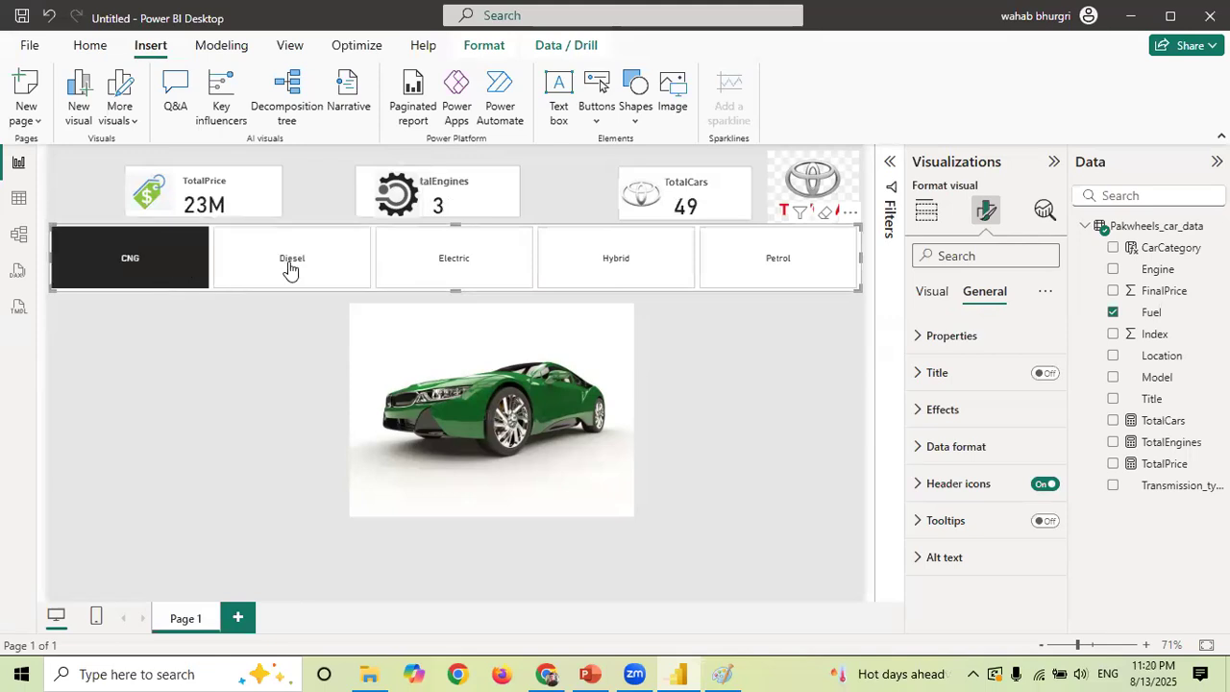
pyautogui.click(455, 264)
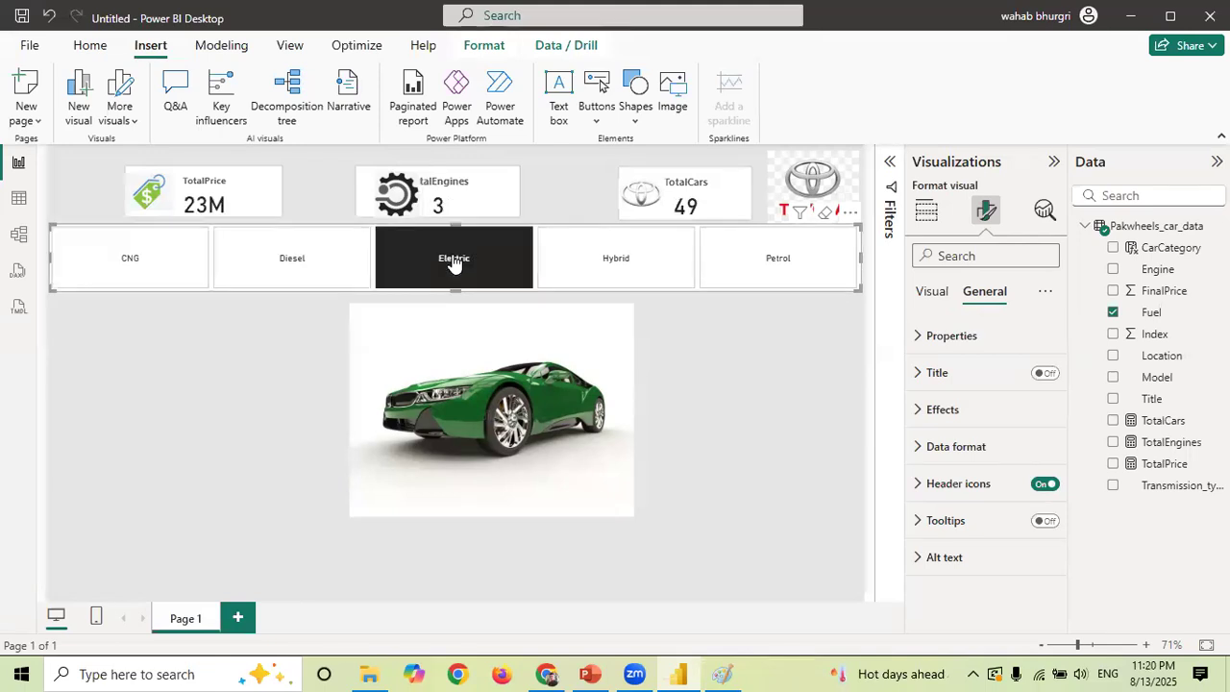
pyautogui.click(803, 258)
pyautogui.click(644, 275)
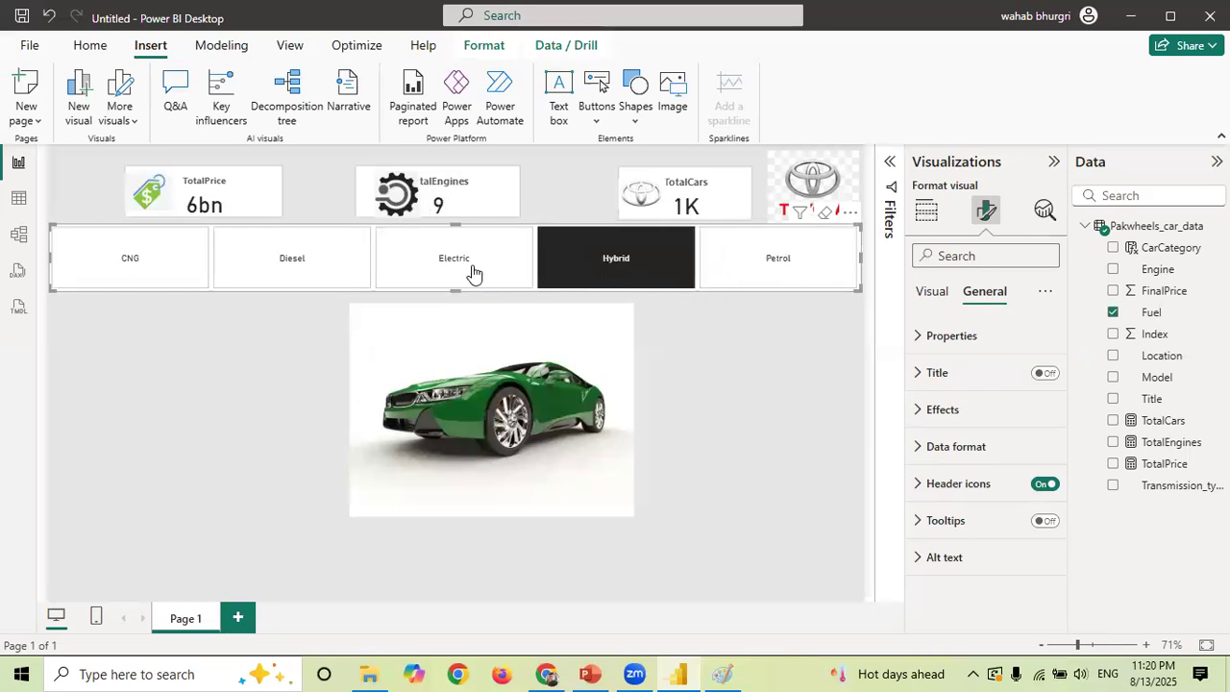
pyautogui.click(432, 272)
pyautogui.click(297, 255)
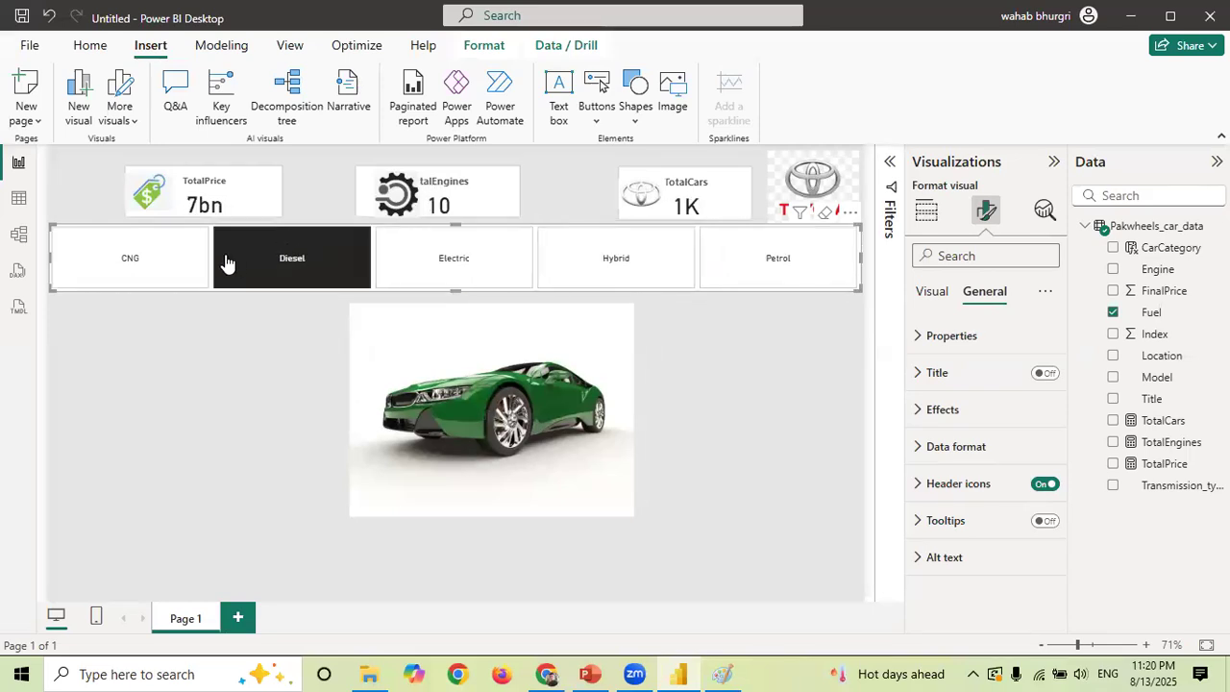
pyautogui.click(143, 266)
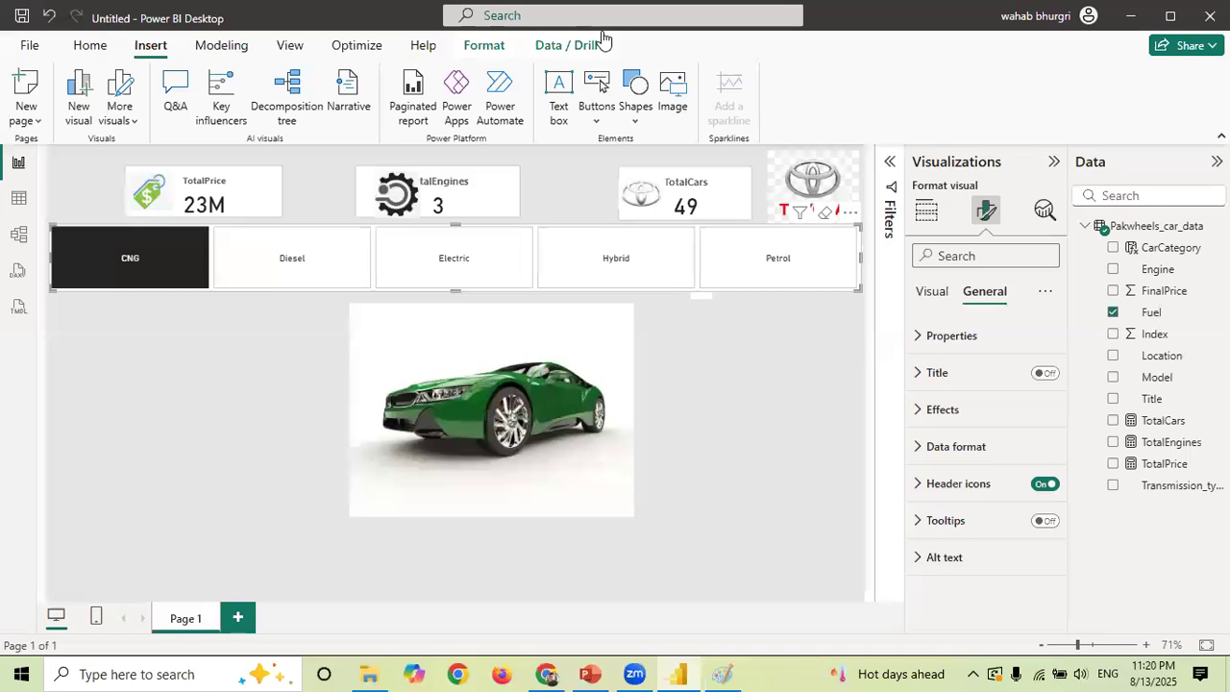
# - Insert a small pie chart beside the car picture below the CNG button, with Transmission_type as legend and Sum of FinalPrice as values
pyautogui.click(833, 398)
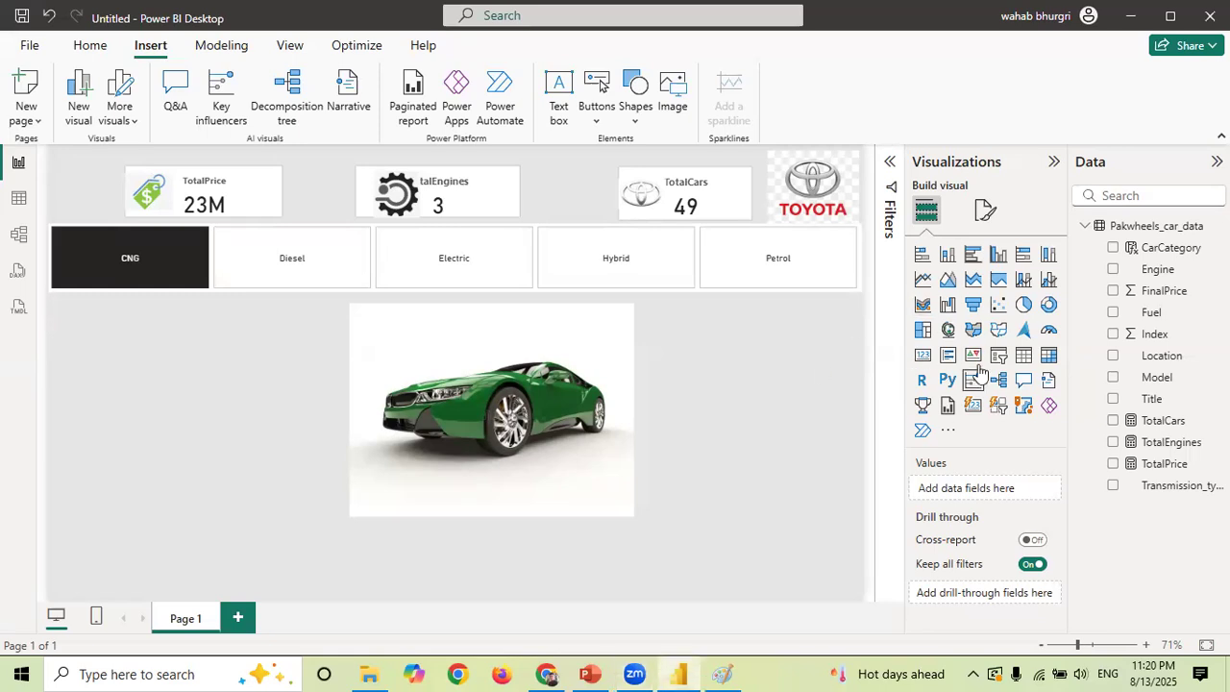
pyautogui.click(1022, 306)
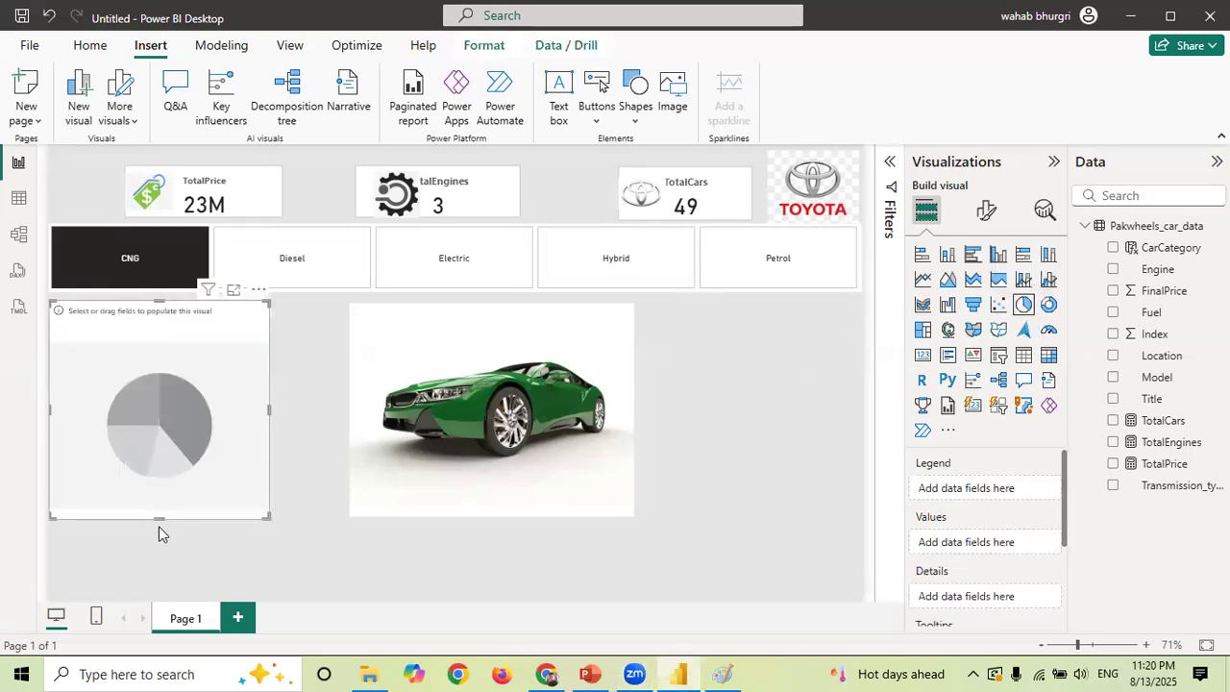
pyautogui.moveTo(159, 519); pyautogui.dragTo(187, 441)
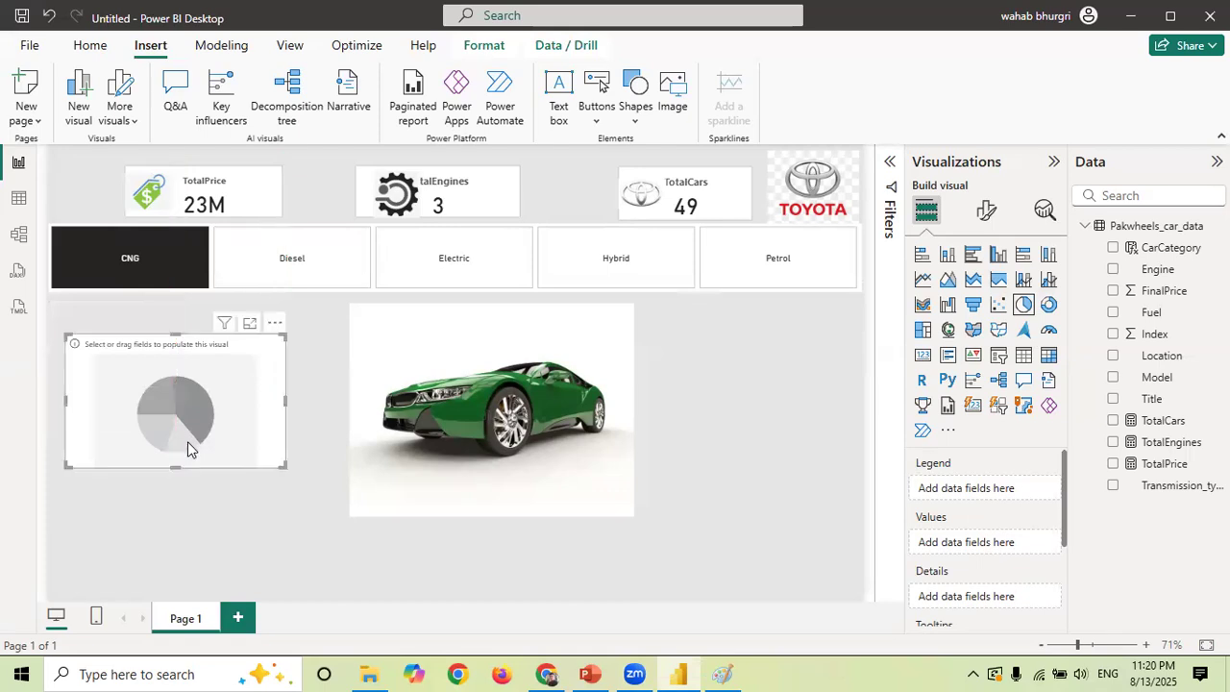
pyautogui.moveTo(279, 468); pyautogui.dragTo(235, 458)
pyautogui.moveTo(165, 428); pyautogui.dragTo(223, 412)
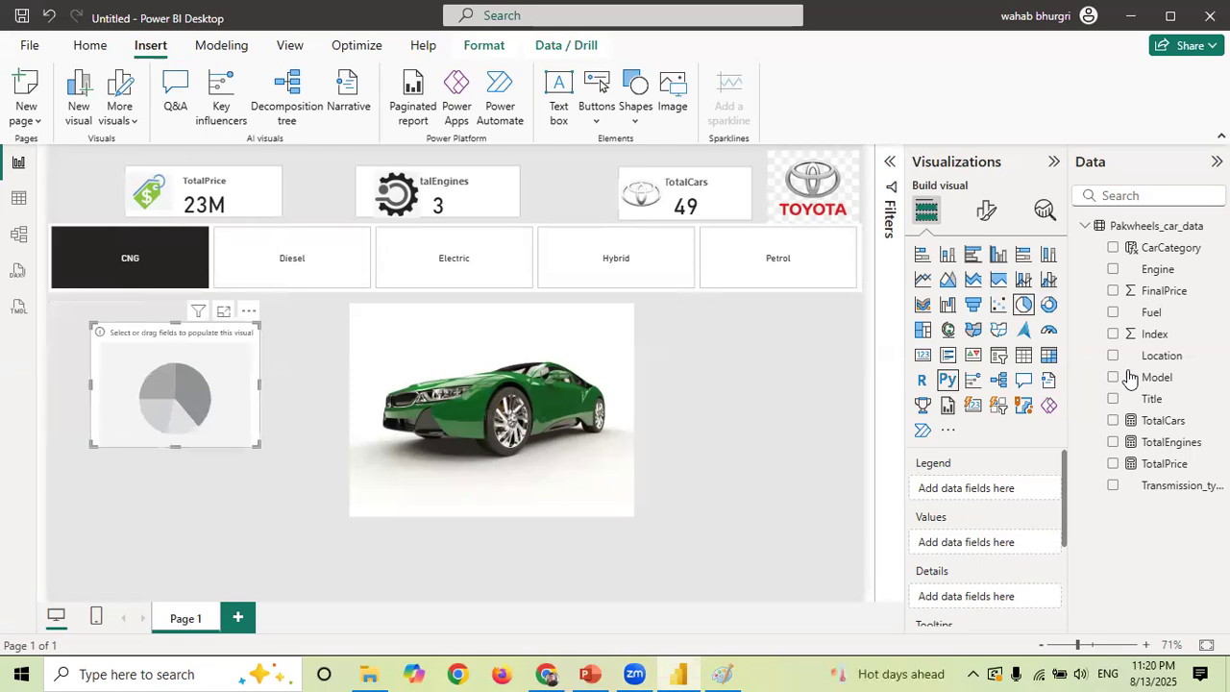
pyautogui.click(1113, 486)
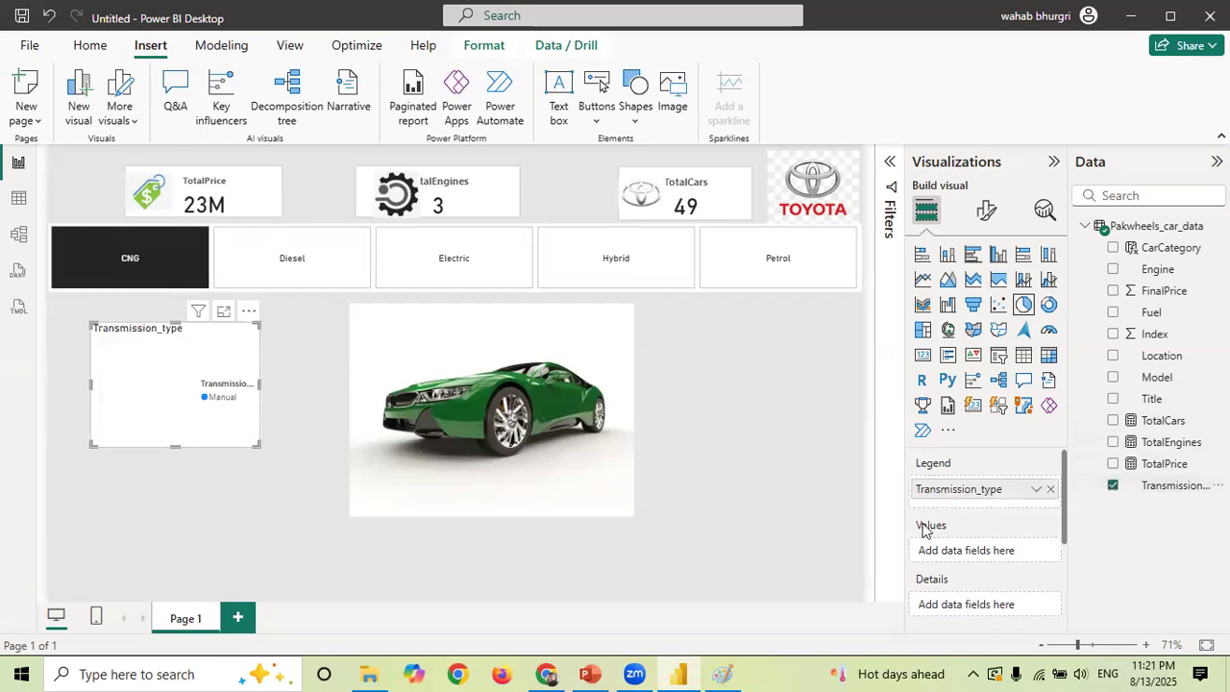
pyautogui.click(1113, 291)
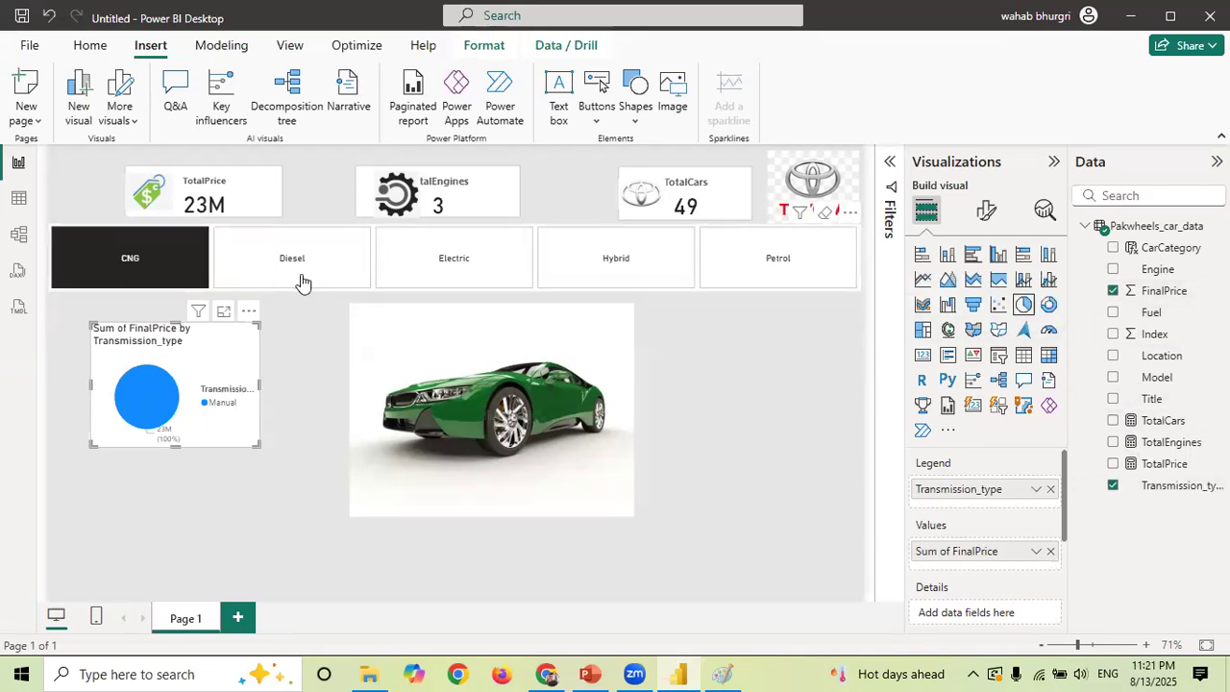
# - Check the pie chart's response to the Fuel slicer by switching between Diesel and CNG, ending on Diesel
pyautogui.click(300, 281)
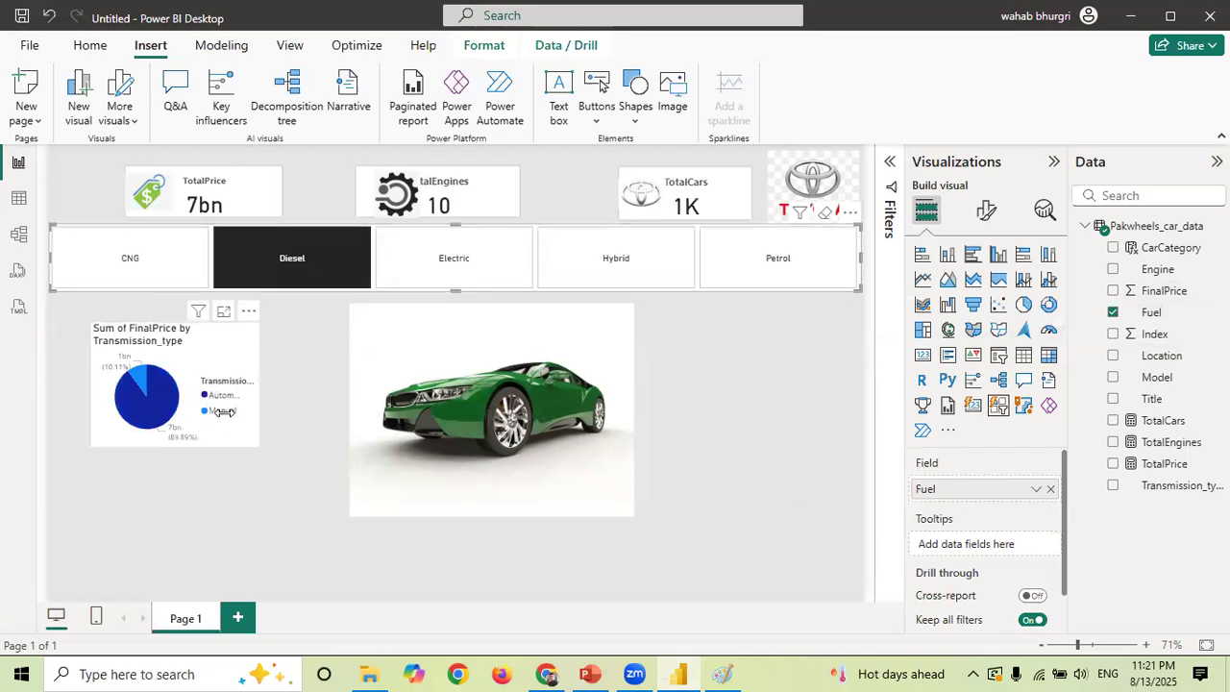
pyautogui.click(136, 277)
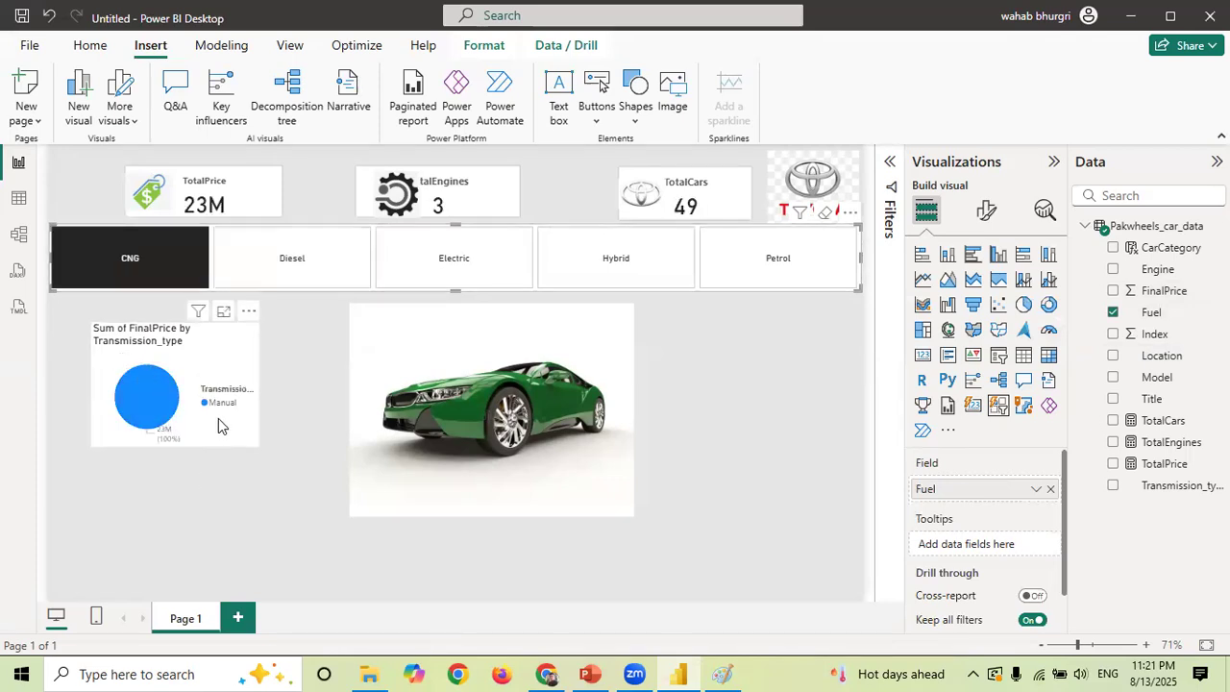
pyautogui.click(259, 259)
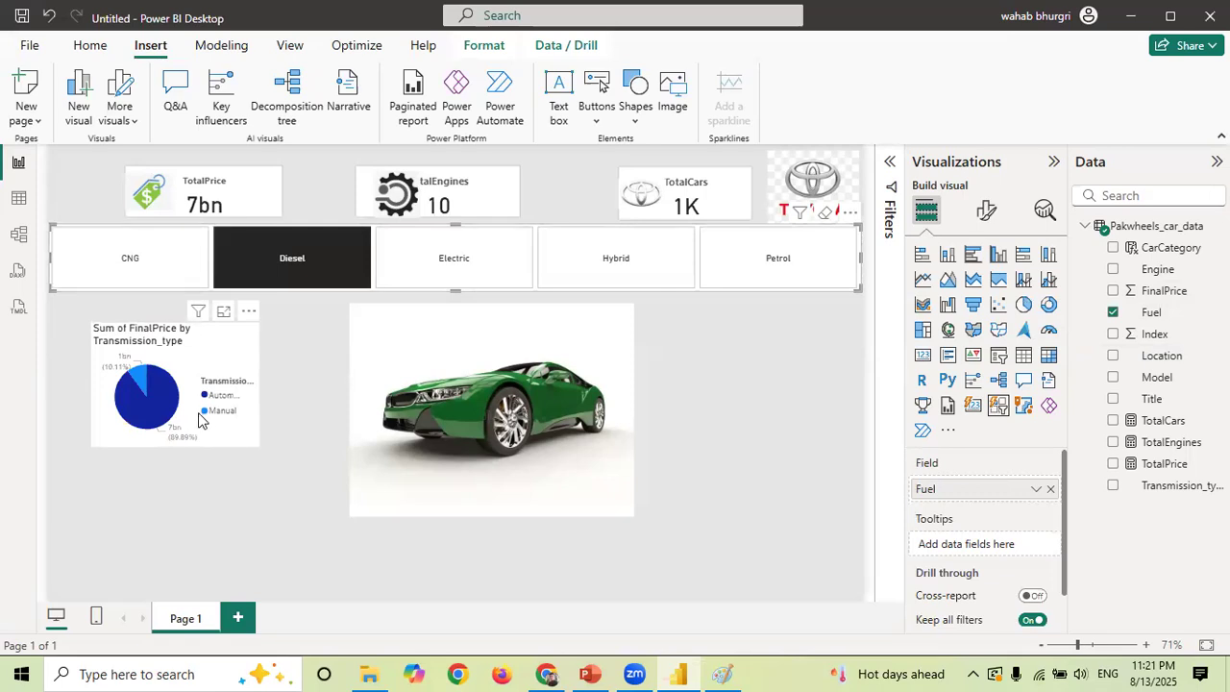
# - Widen the transmission pie chart slightly and shift it a little left and down beneath the Fuel slicer
pyautogui.click(256, 394)
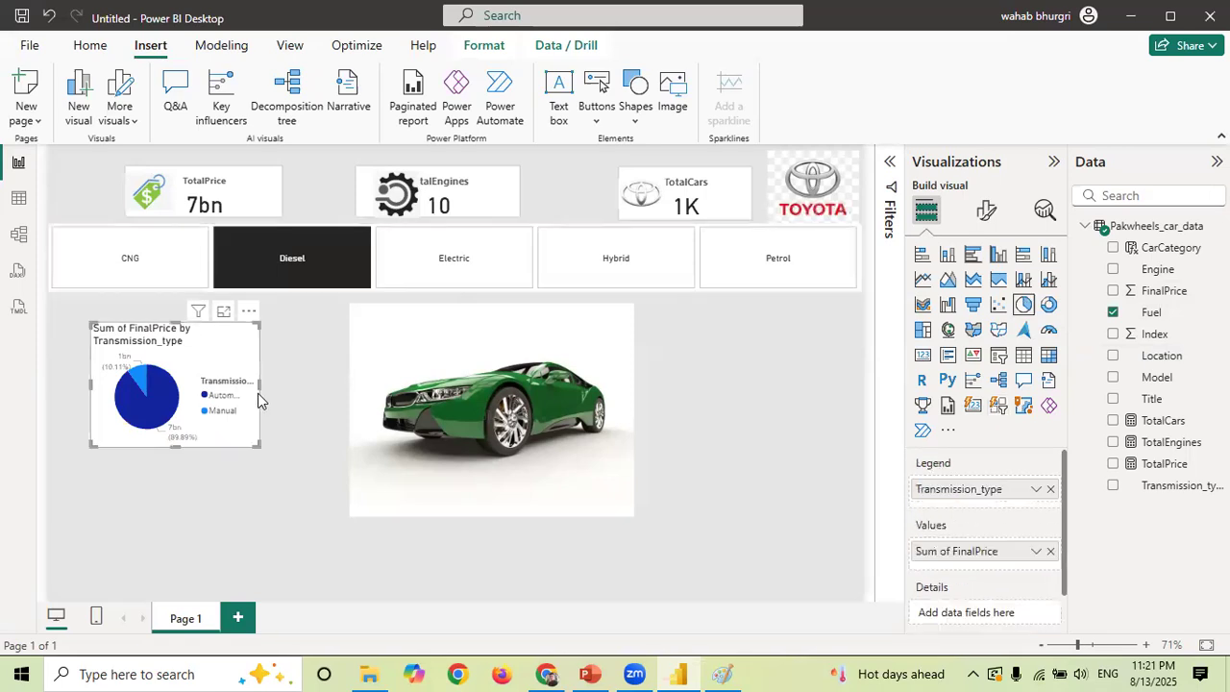
pyautogui.moveTo(257, 385); pyautogui.dragTo(277, 388)
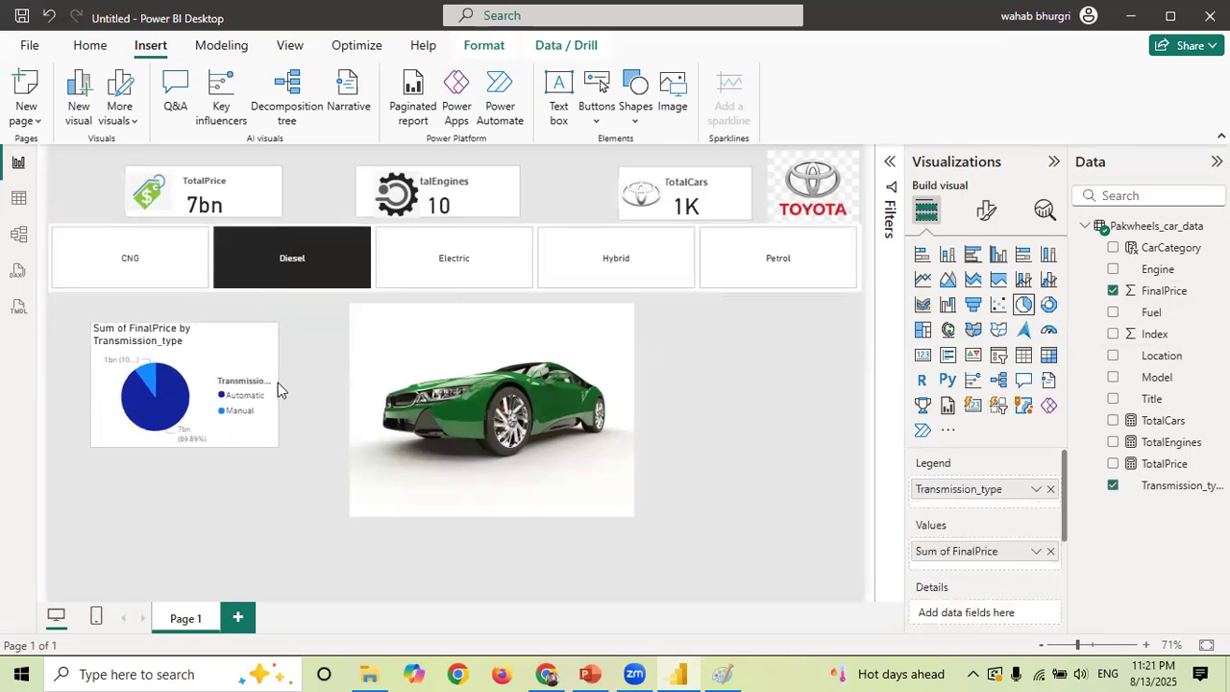
pyautogui.moveTo(198, 368); pyautogui.dragTo(189, 375)
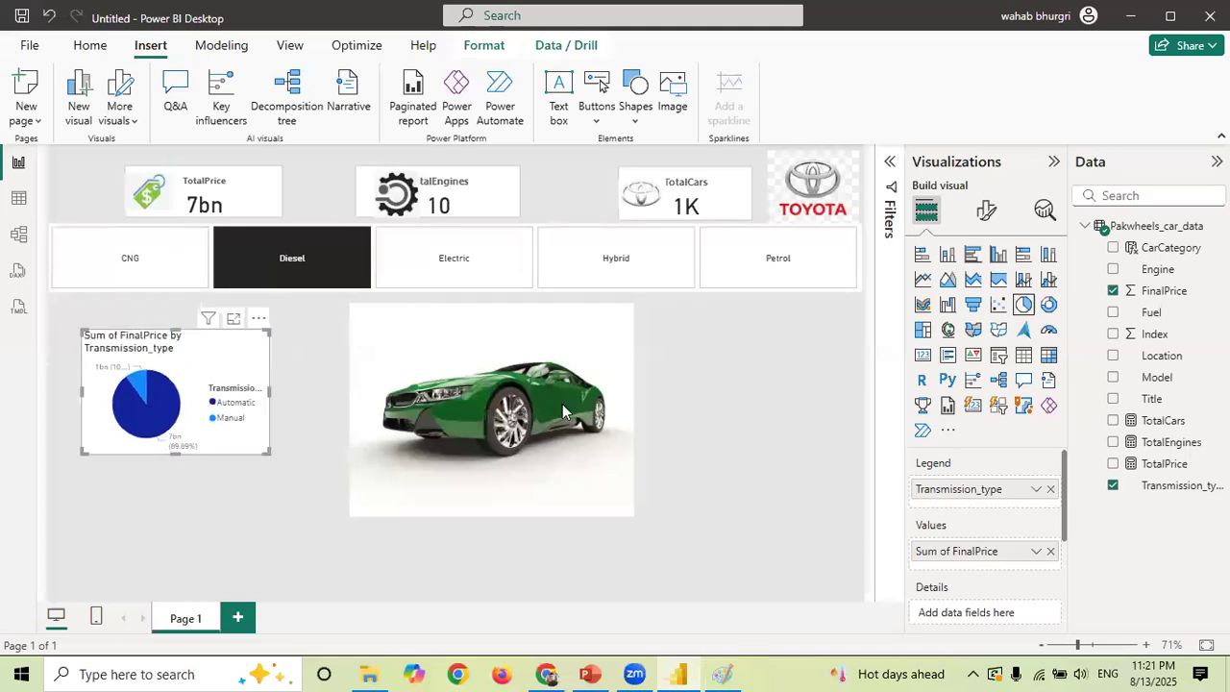
# - Filter the report by Electric, Hybrid and finally Petrol to compare the pie chart and cards
pyautogui.click(430, 259)
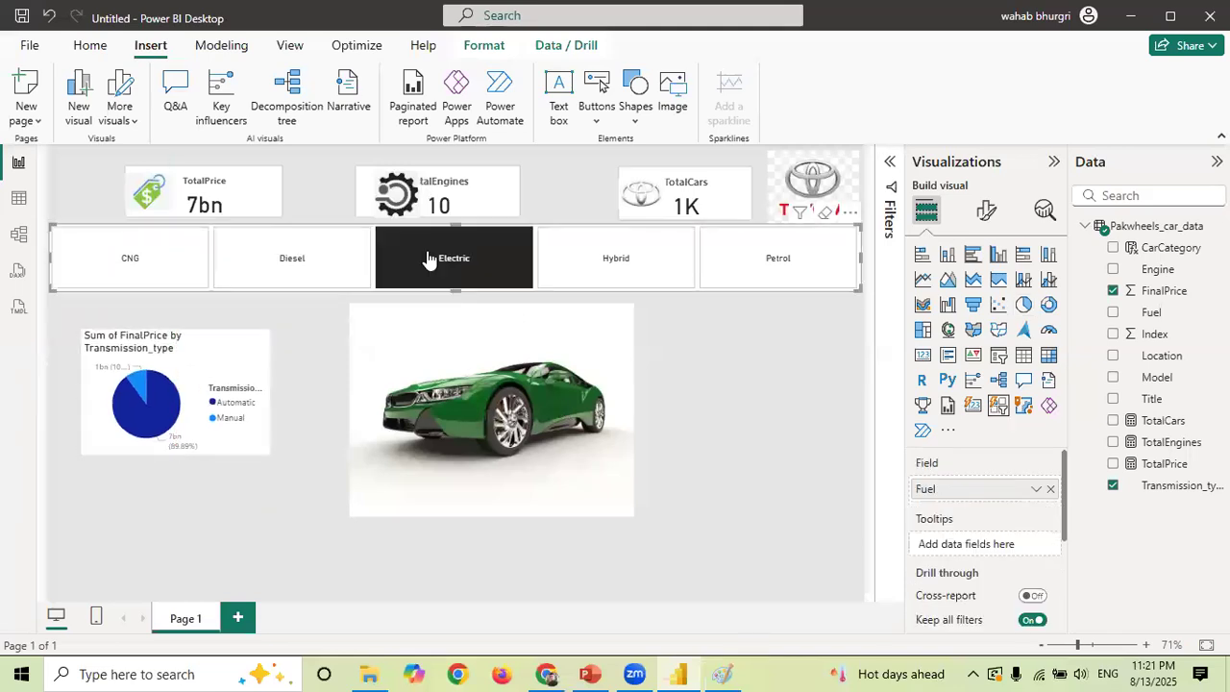
pyautogui.click(626, 264)
pyautogui.click(769, 260)
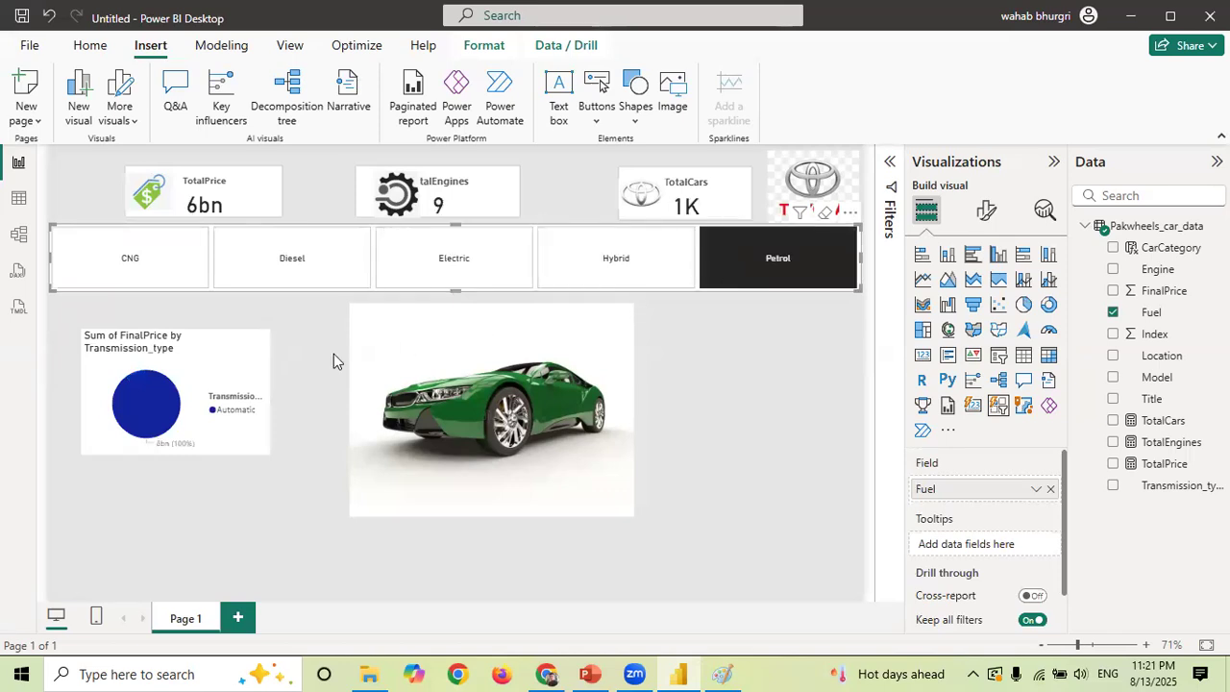
# - Examine the transmission pie chart's slice formatting options, including the slice color and transparency settings
pyautogui.click(175, 409)
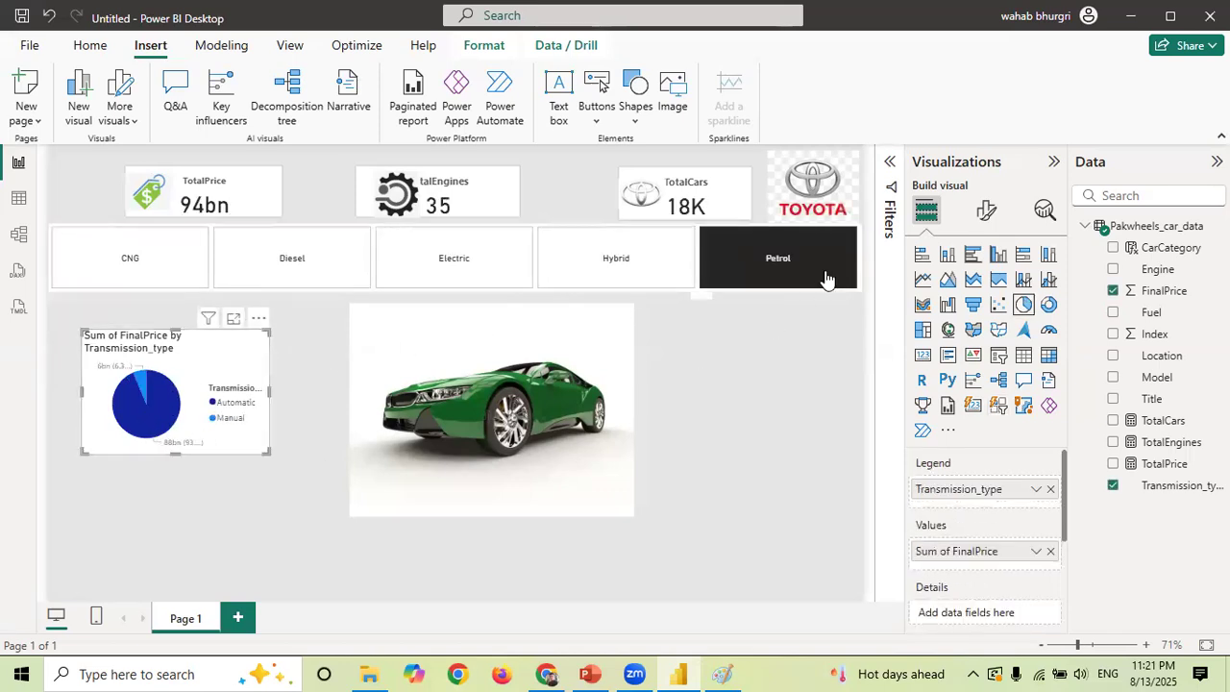
pyautogui.click(986, 211)
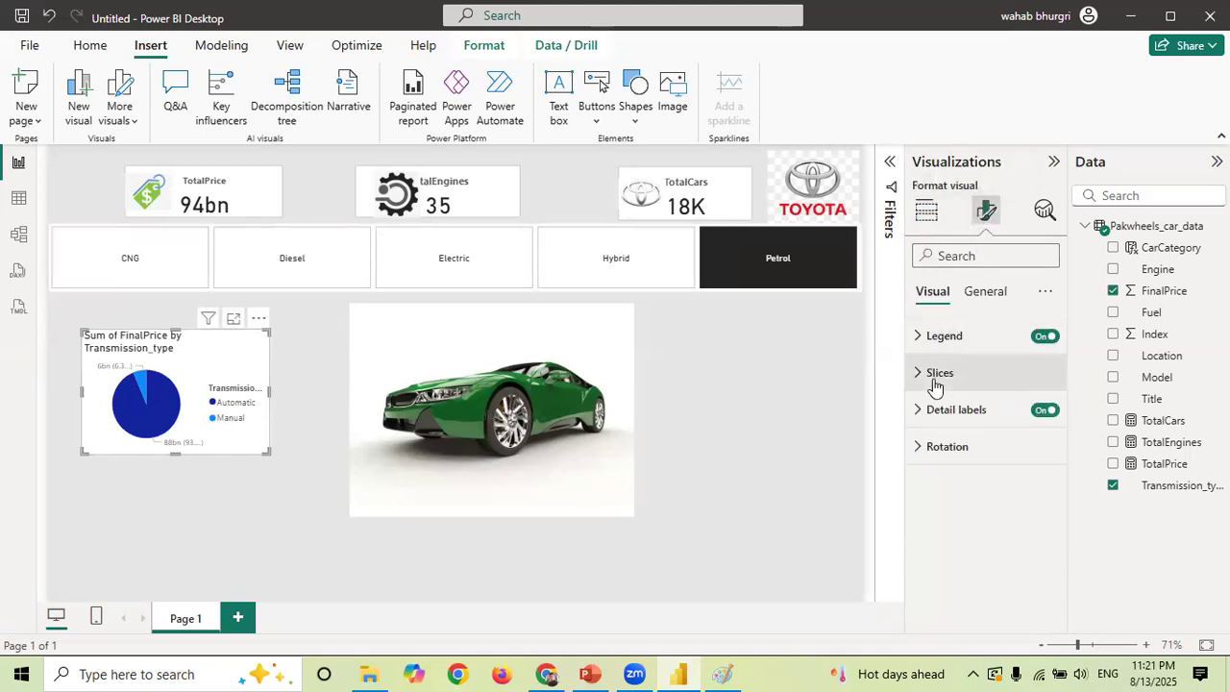
pyautogui.click(935, 383)
pyautogui.moveTo(1066, 475); pyautogui.dragTo(1064, 502)
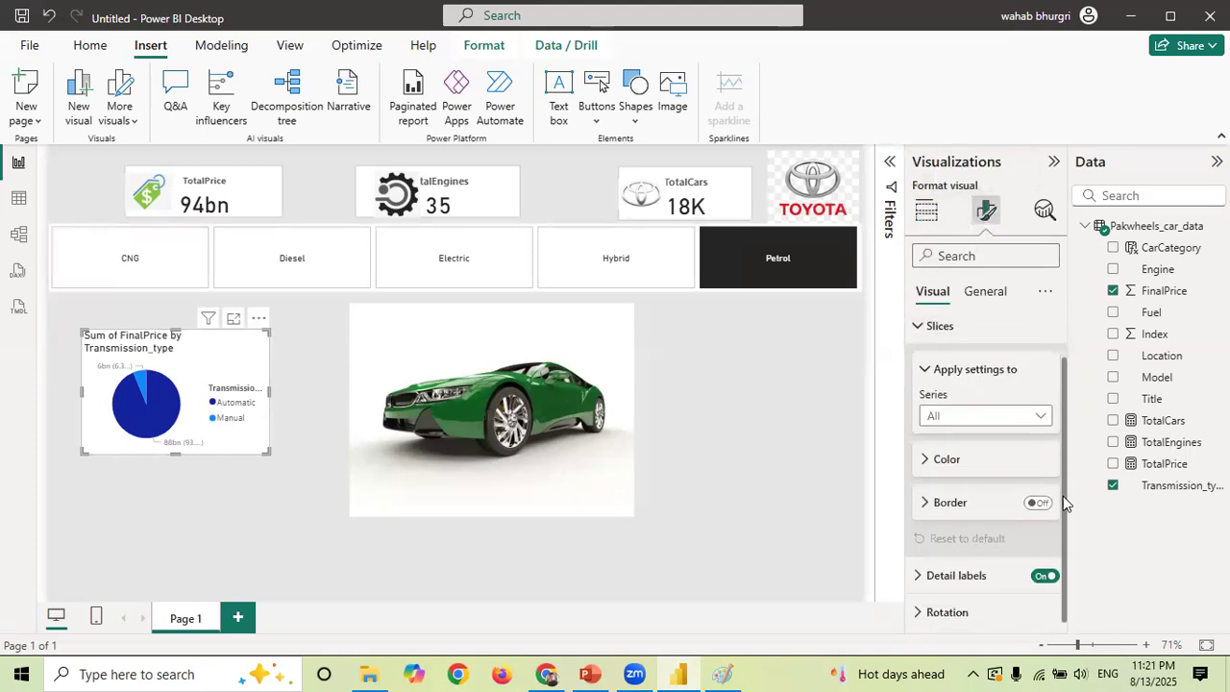
pyautogui.click(927, 459)
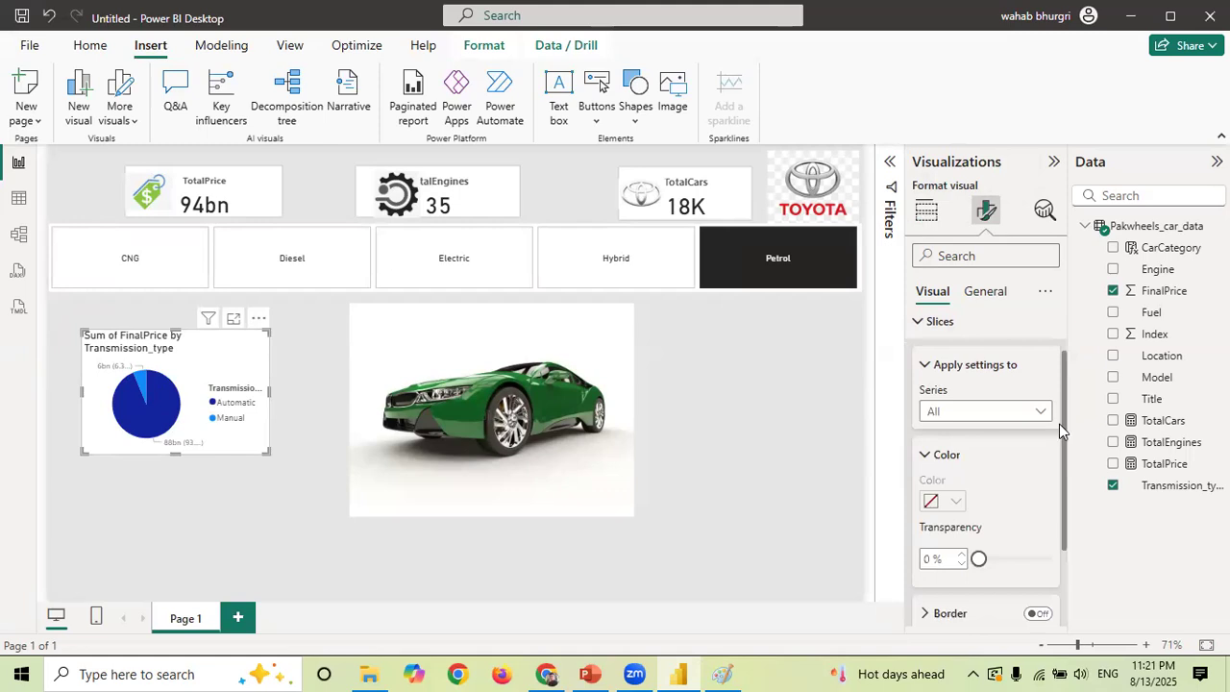
pyautogui.moveTo(1061, 417); pyautogui.dragTo(1057, 519)
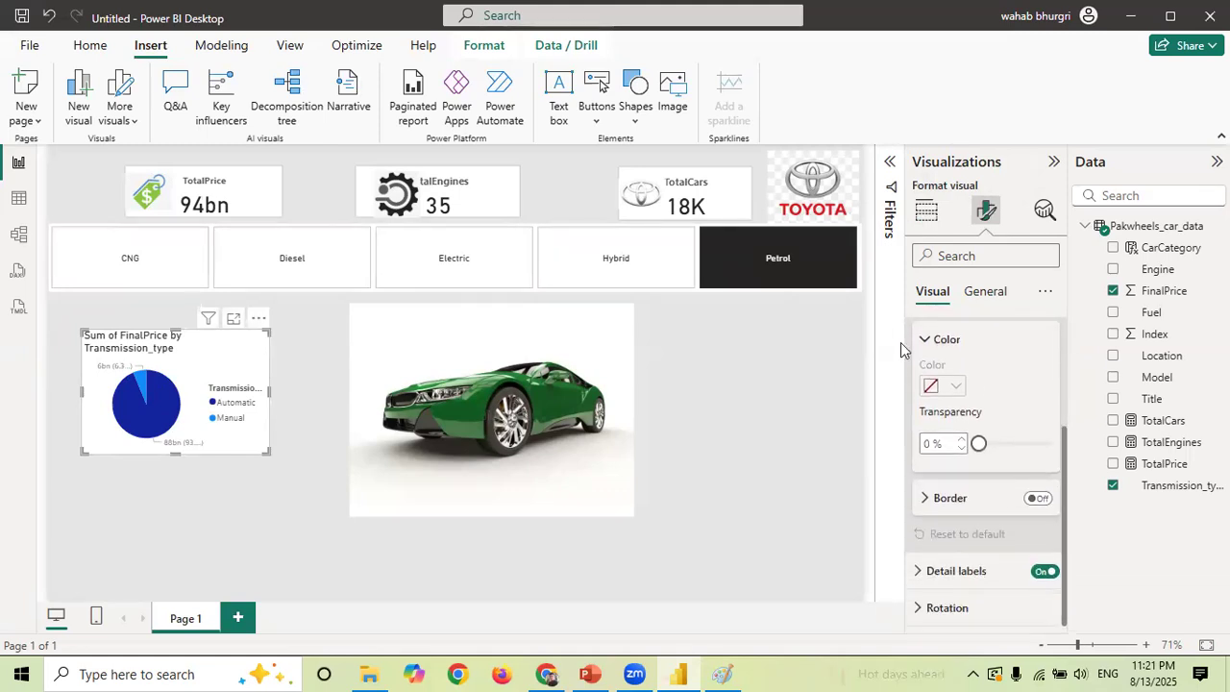
pyautogui.click(934, 340)
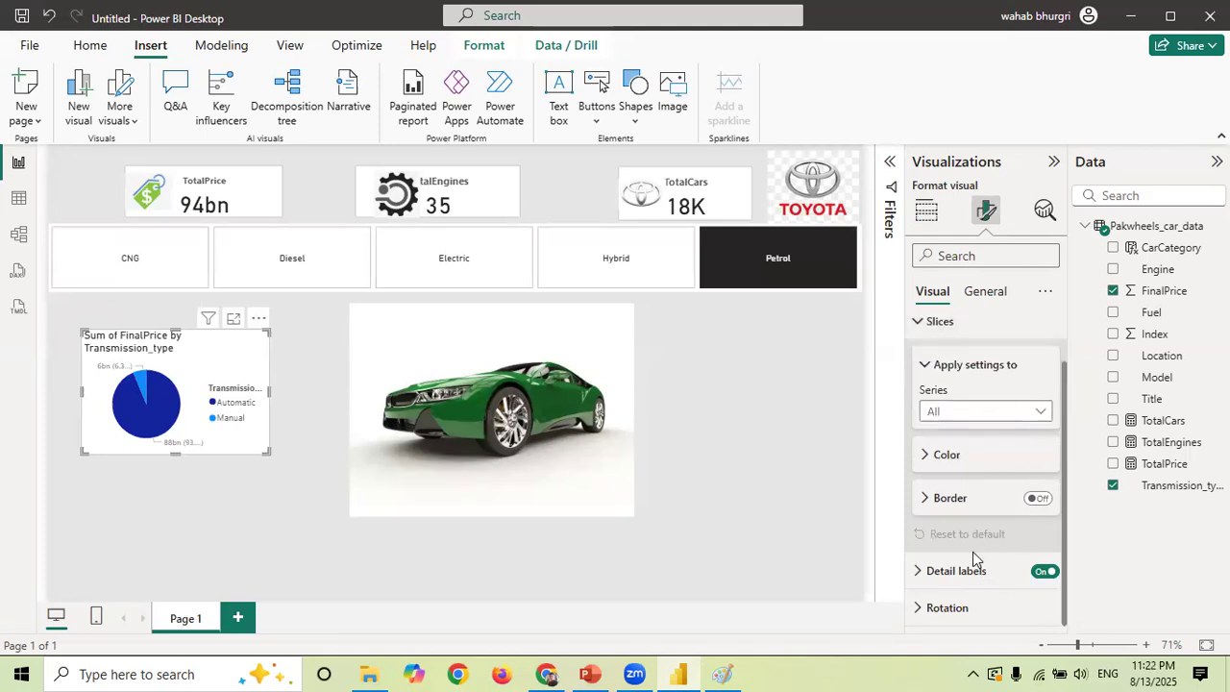
# - Examine the pie chart's general formatting options, including effects, data format, and the size properties
pyautogui.click(969, 304)
pyautogui.click(937, 411)
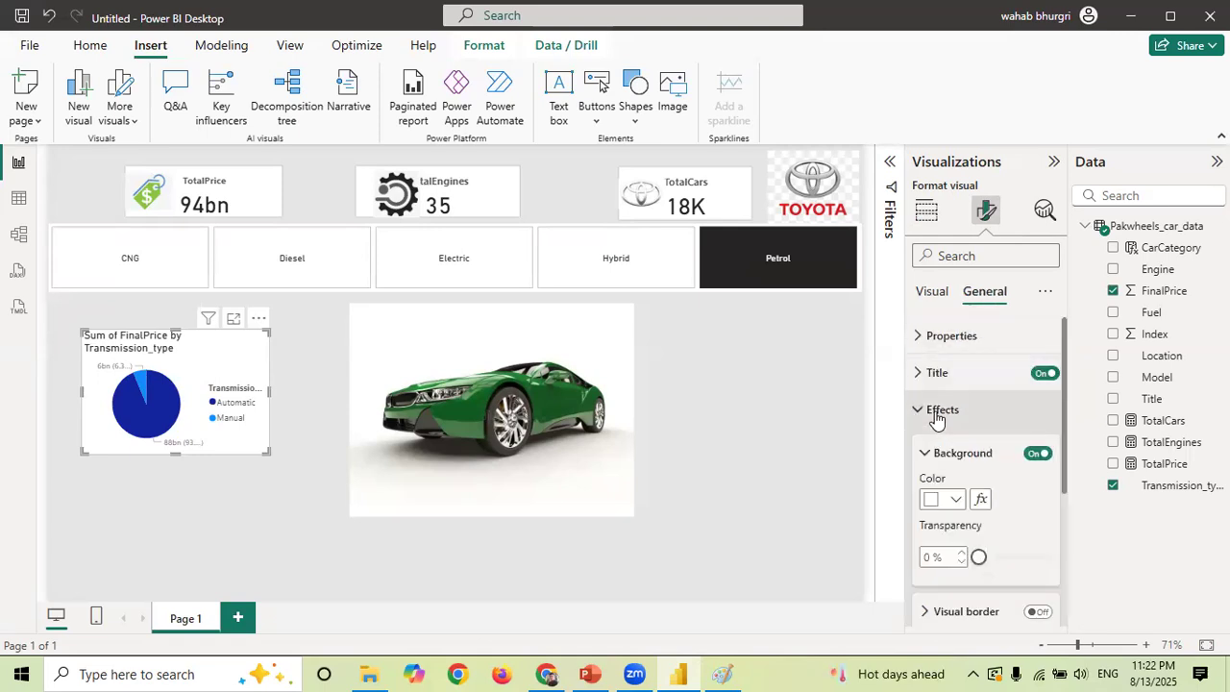
pyautogui.click(934, 410)
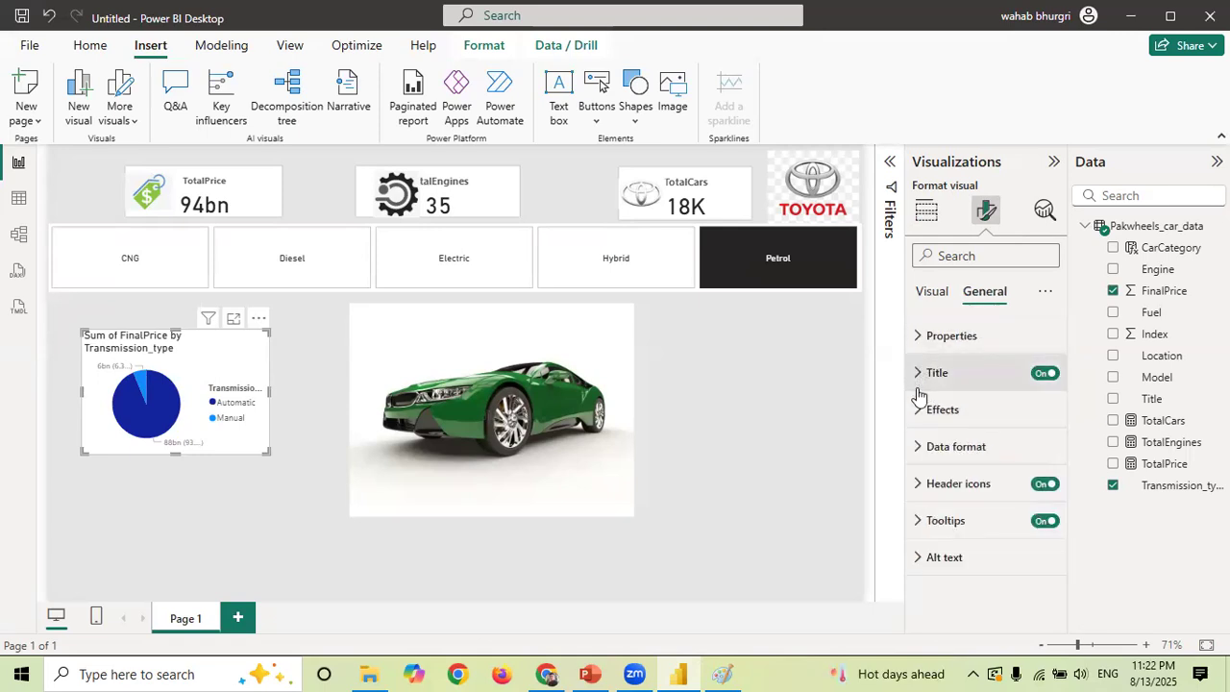
pyautogui.click(923, 447)
pyautogui.click(923, 447)
pyautogui.click(937, 335)
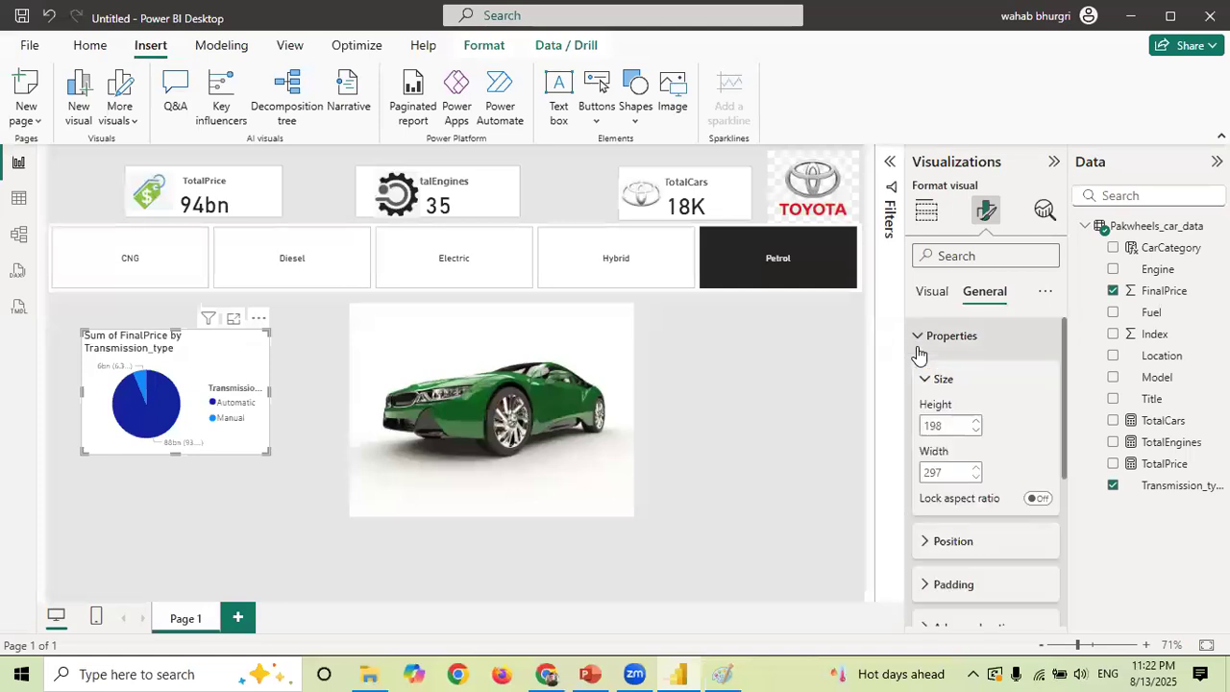
pyautogui.moveTo(1063, 426); pyautogui.dragTo(1067, 546)
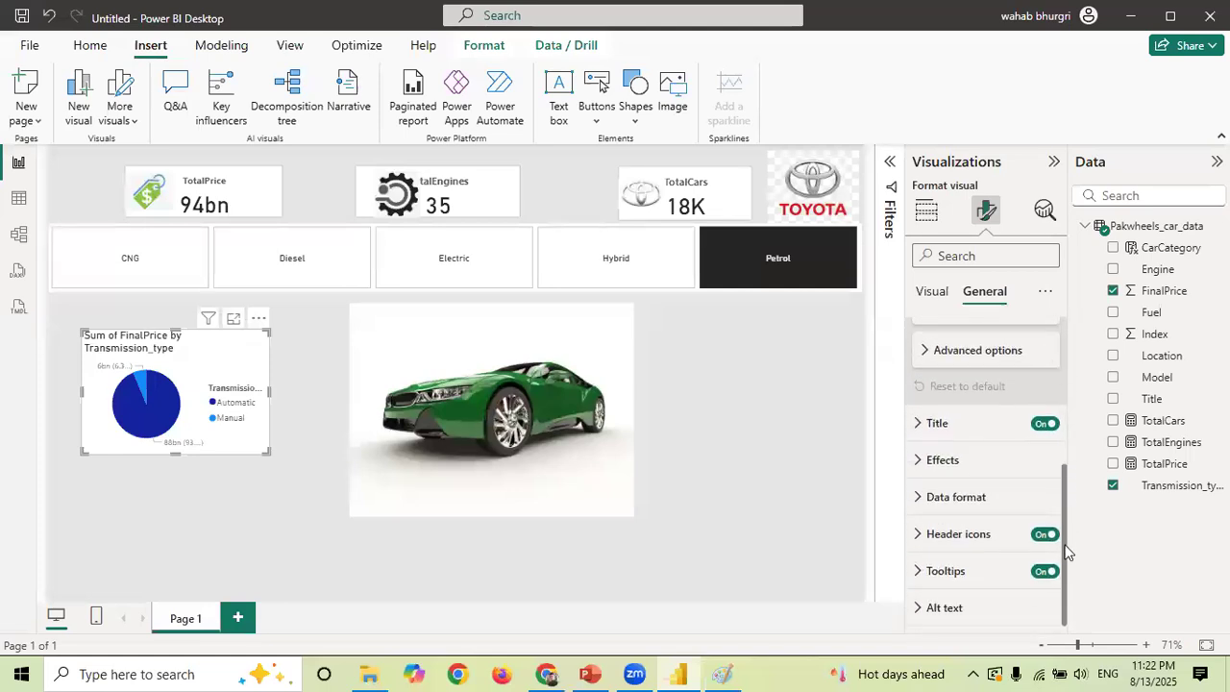
pyautogui.scroll(5, 1002, 346)
# - Search the pie chart's formatting options for "colors" and check the header icon color settings
pyautogui.click(1017, 255)
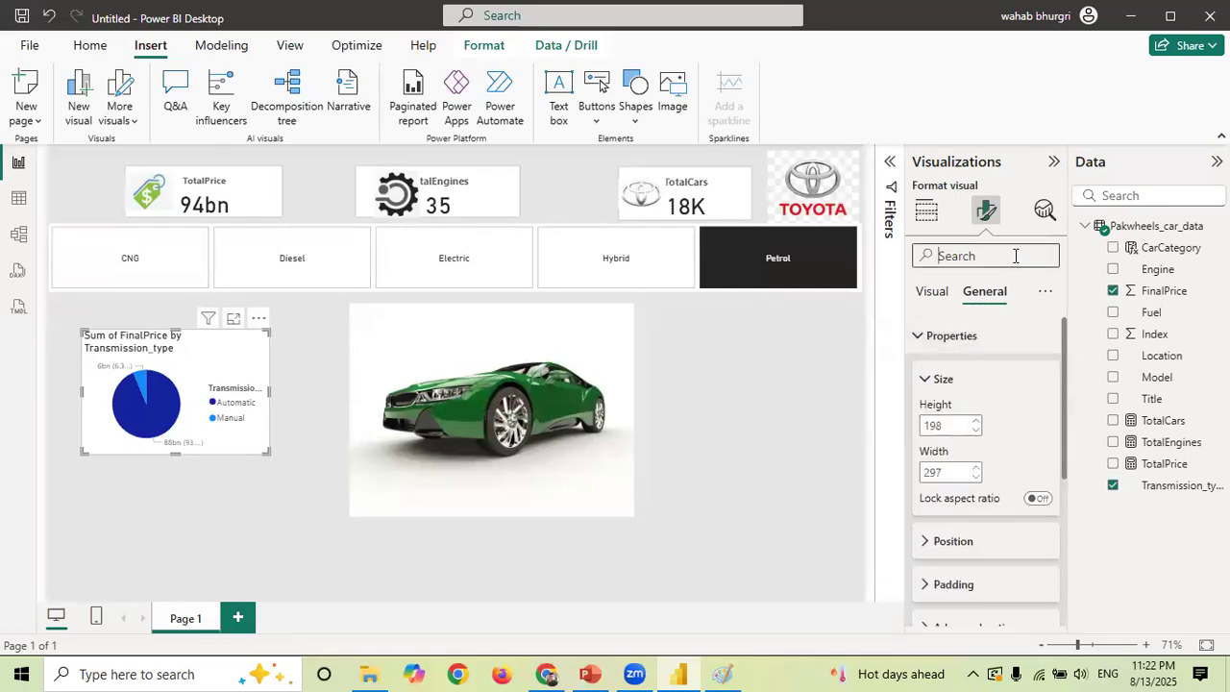
pyautogui.write('colors')
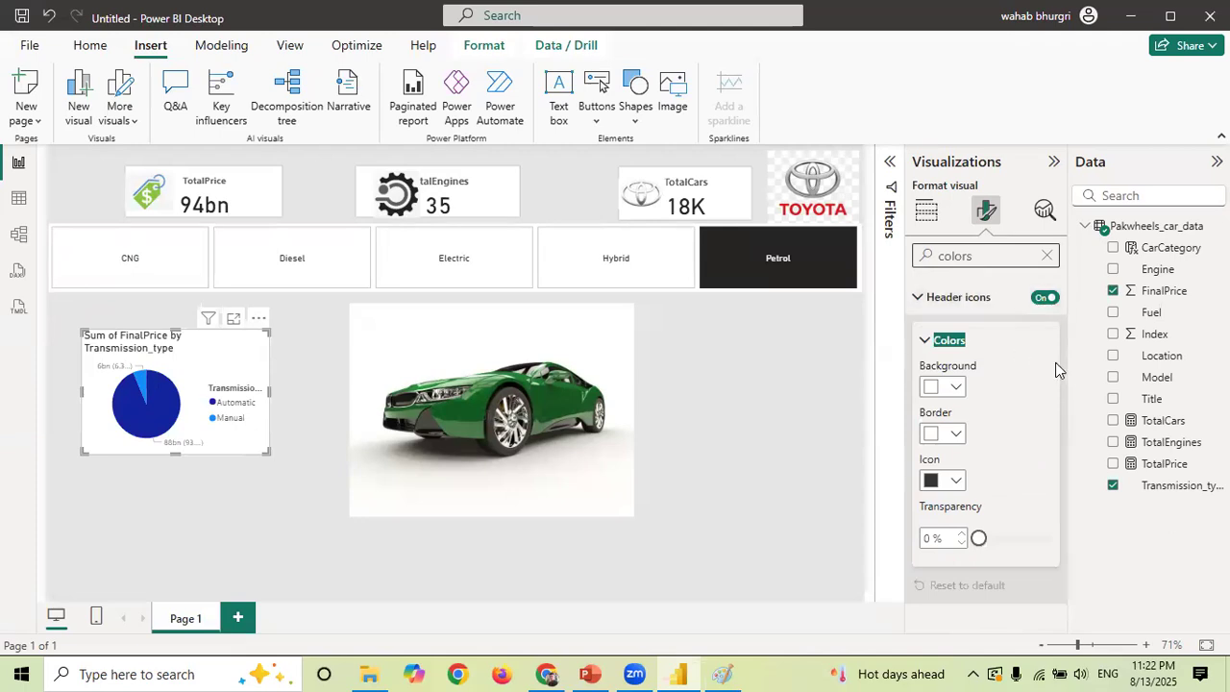
pyautogui.click(923, 339)
pyautogui.click(922, 340)
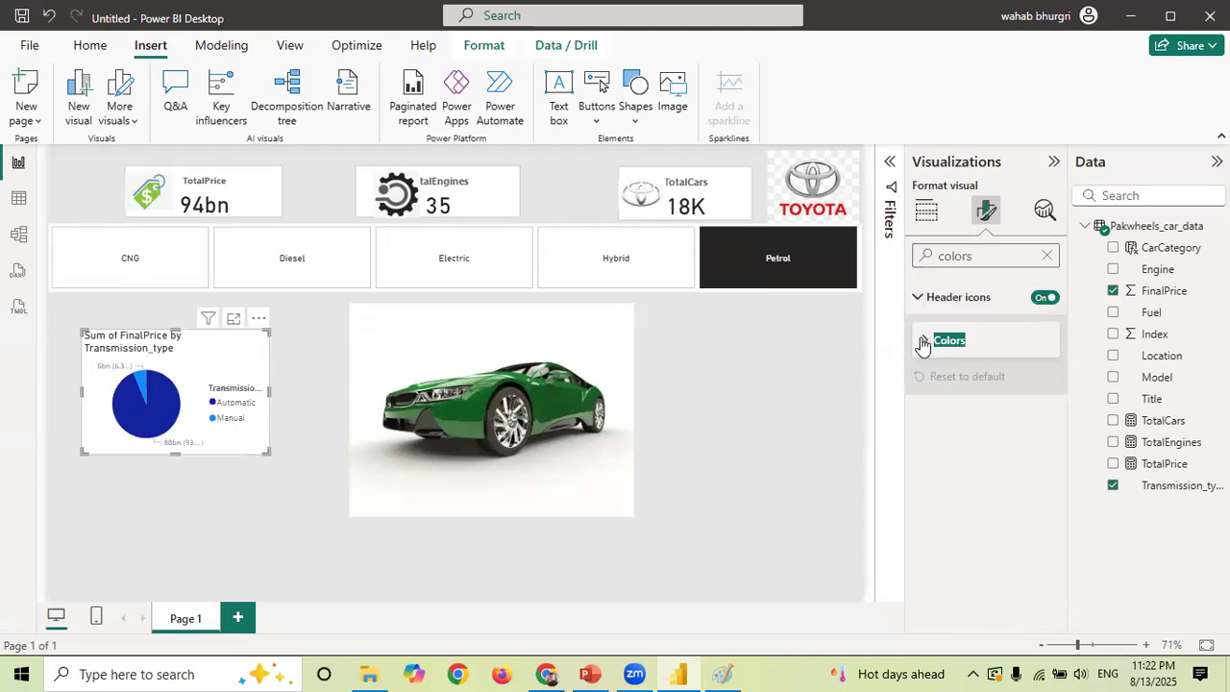
pyautogui.click(1015, 261)
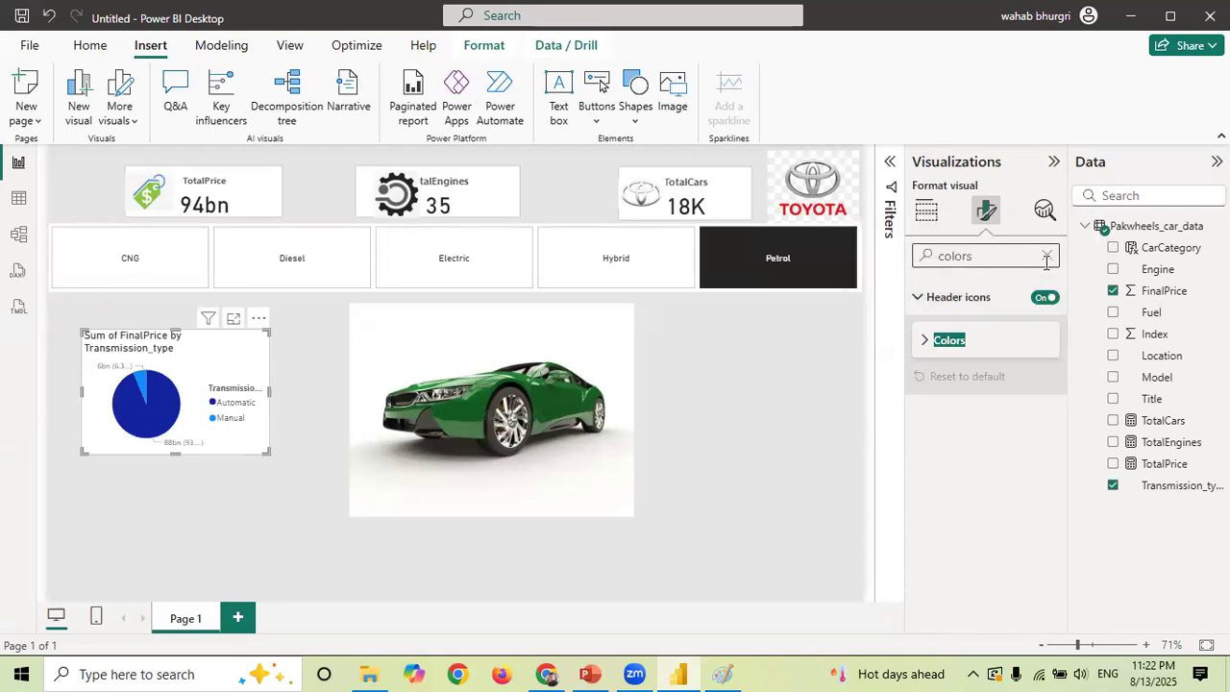
# - Examine the pie chart's field assignments and its legend formatting options, including position and title
pyautogui.click(927, 213)
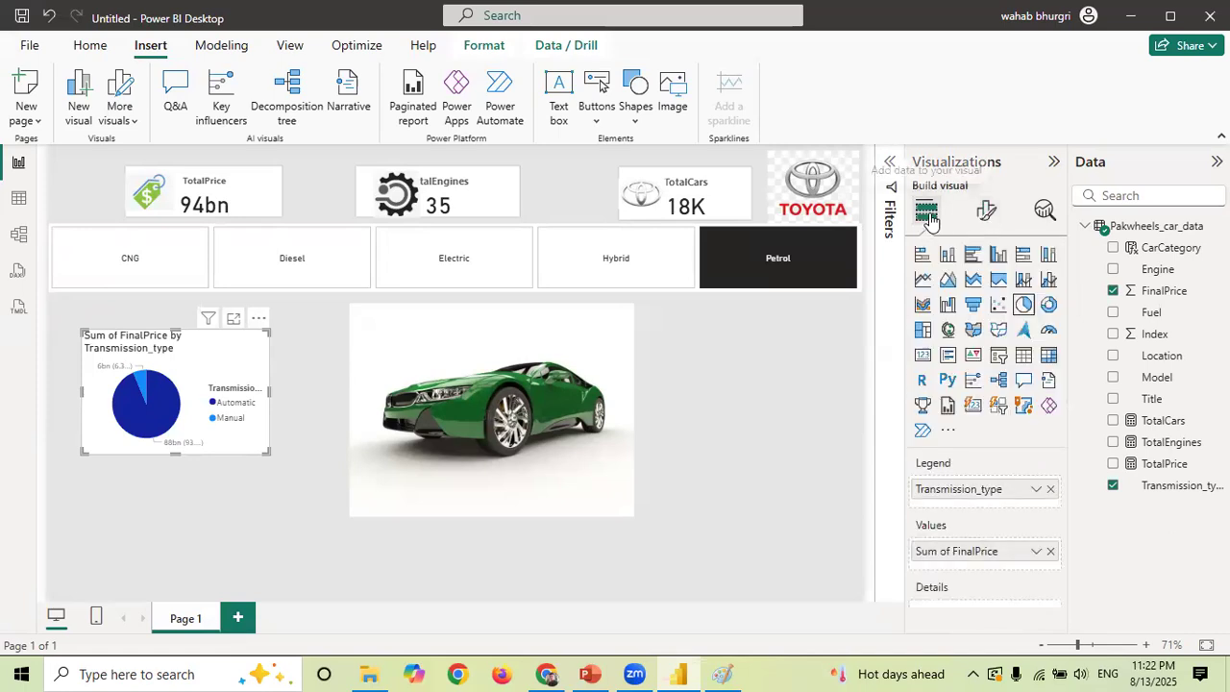
pyautogui.moveTo(1063, 465); pyautogui.dragTo(1086, 452)
pyautogui.click(986, 212)
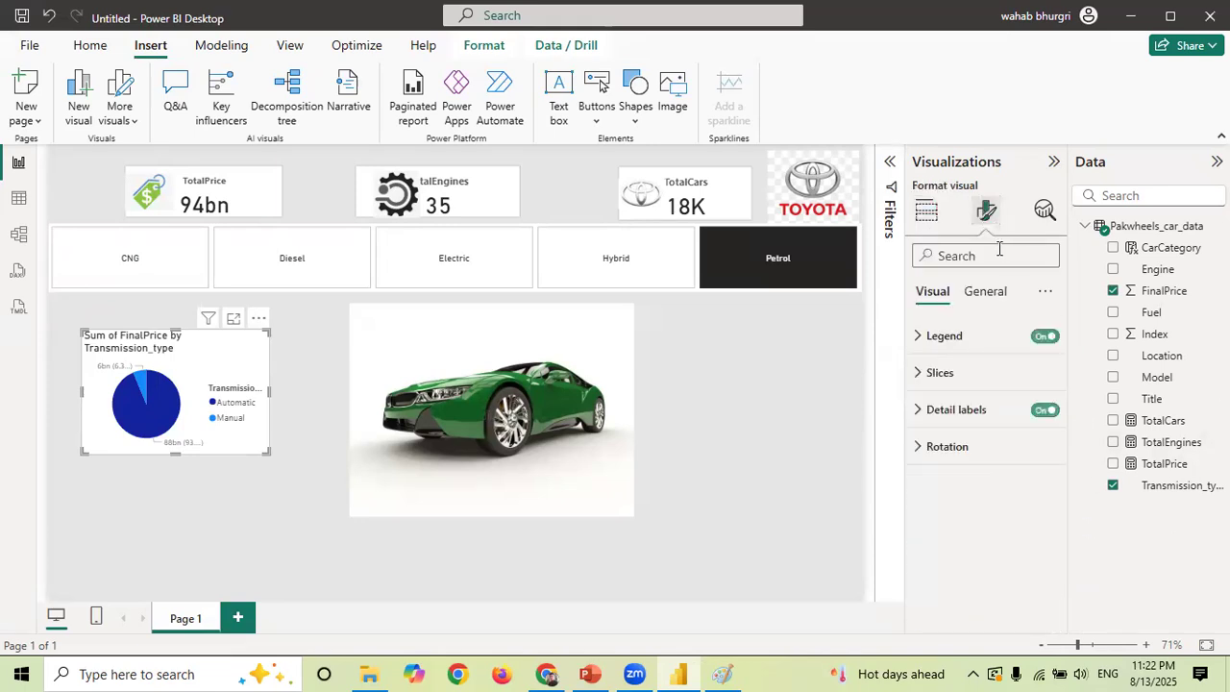
pyautogui.click(919, 336)
pyautogui.click(920, 342)
pyautogui.click(919, 339)
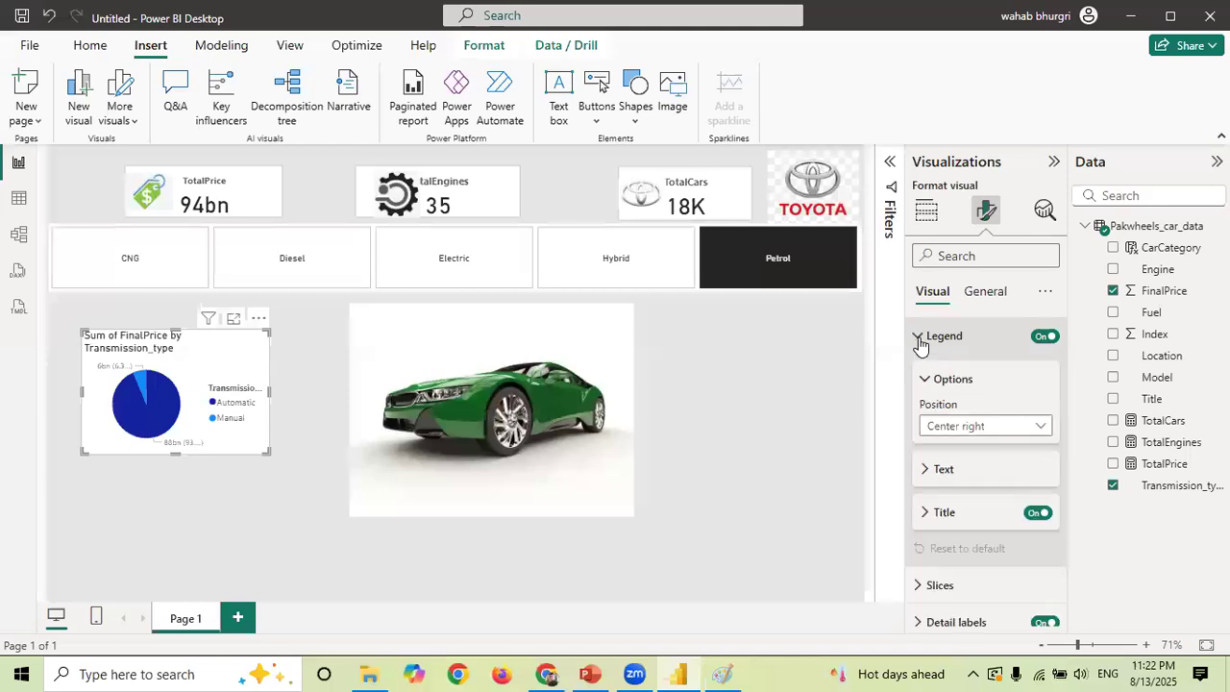
pyautogui.click(937, 513)
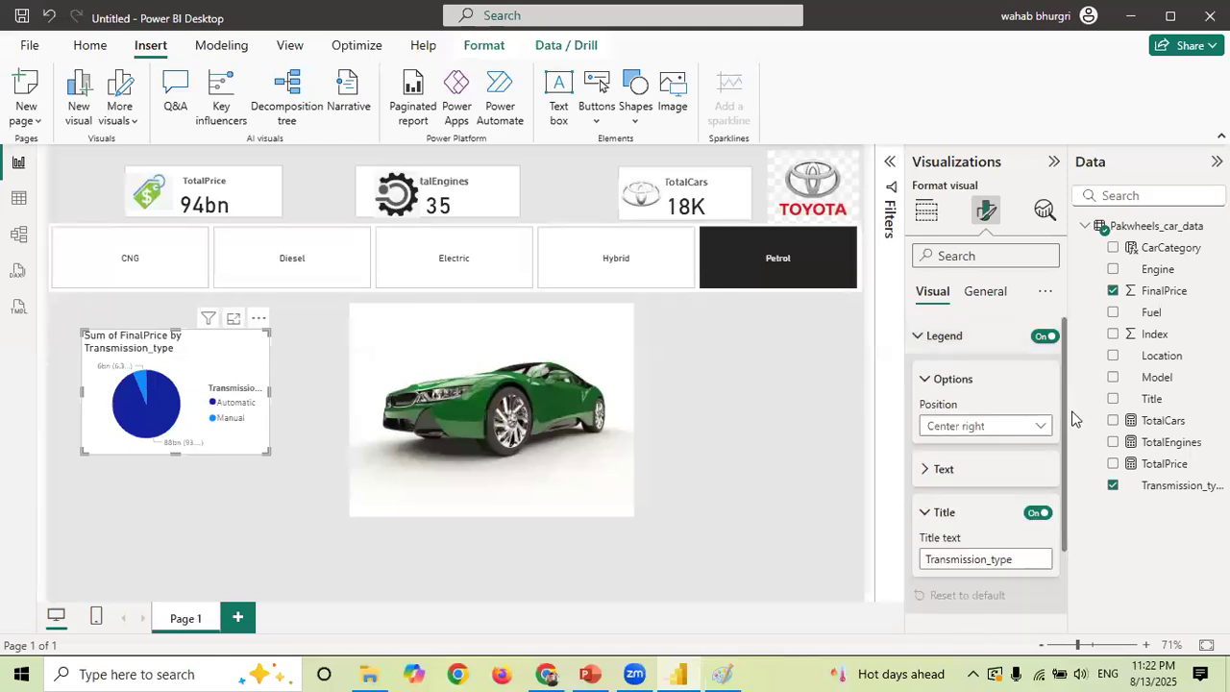
pyautogui.scroll(-2, 1069, 440)
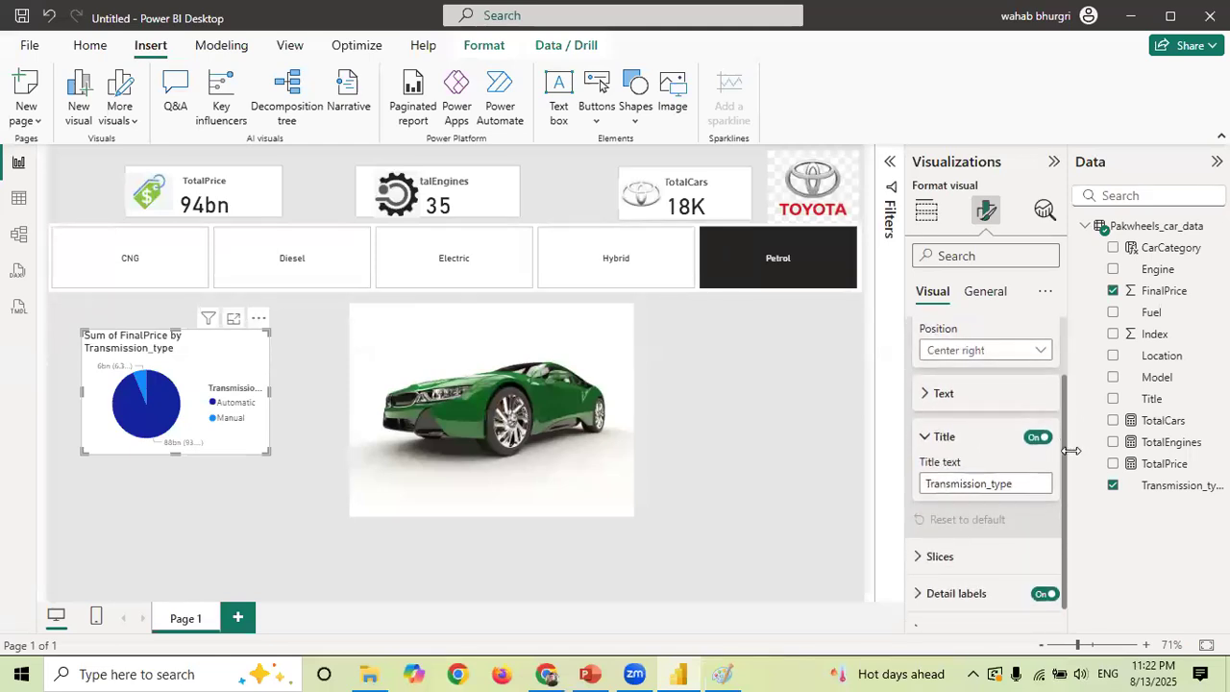
# - Review the pie chart's slice settings for series, color, transparency and border
pyautogui.click(1028, 543)
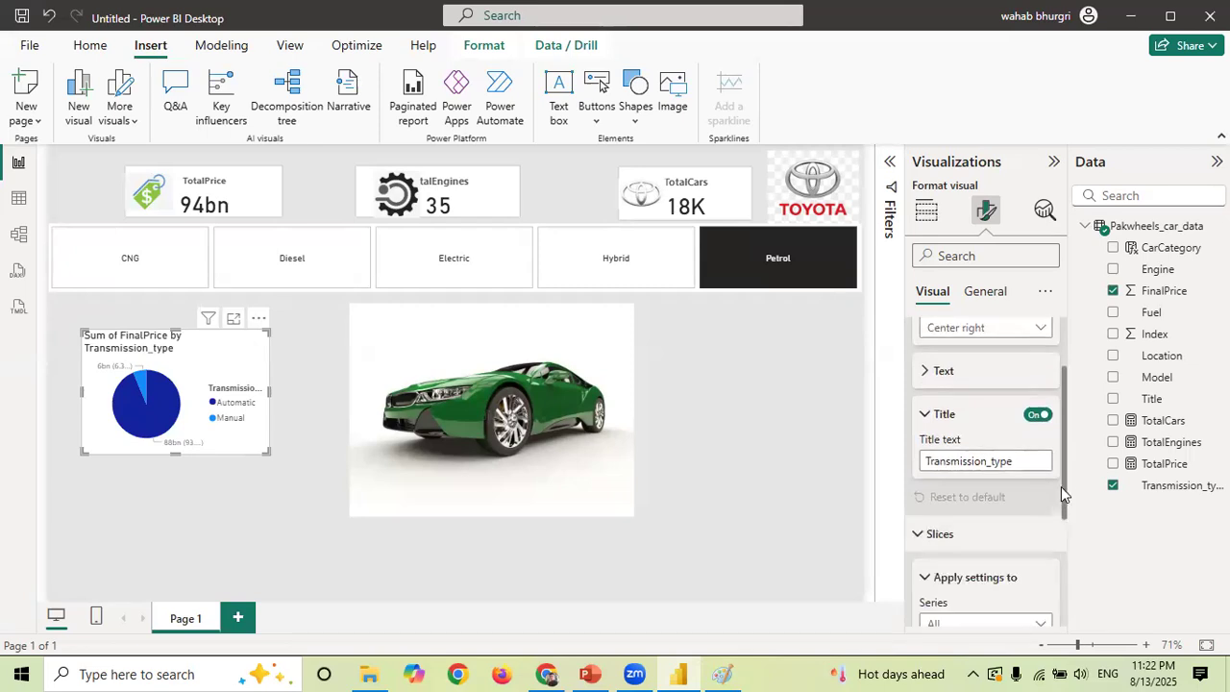
pyautogui.scroll(-4, 1066, 543)
pyautogui.click(928, 502)
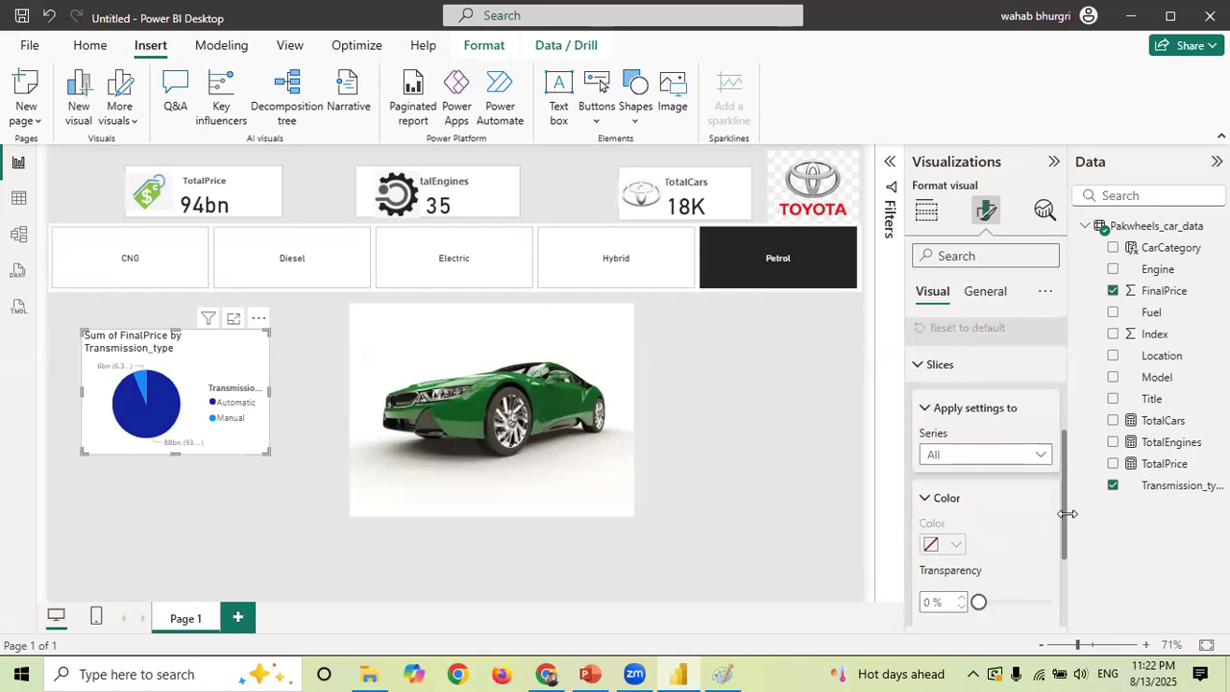
pyautogui.scroll(-3, 1067, 515)
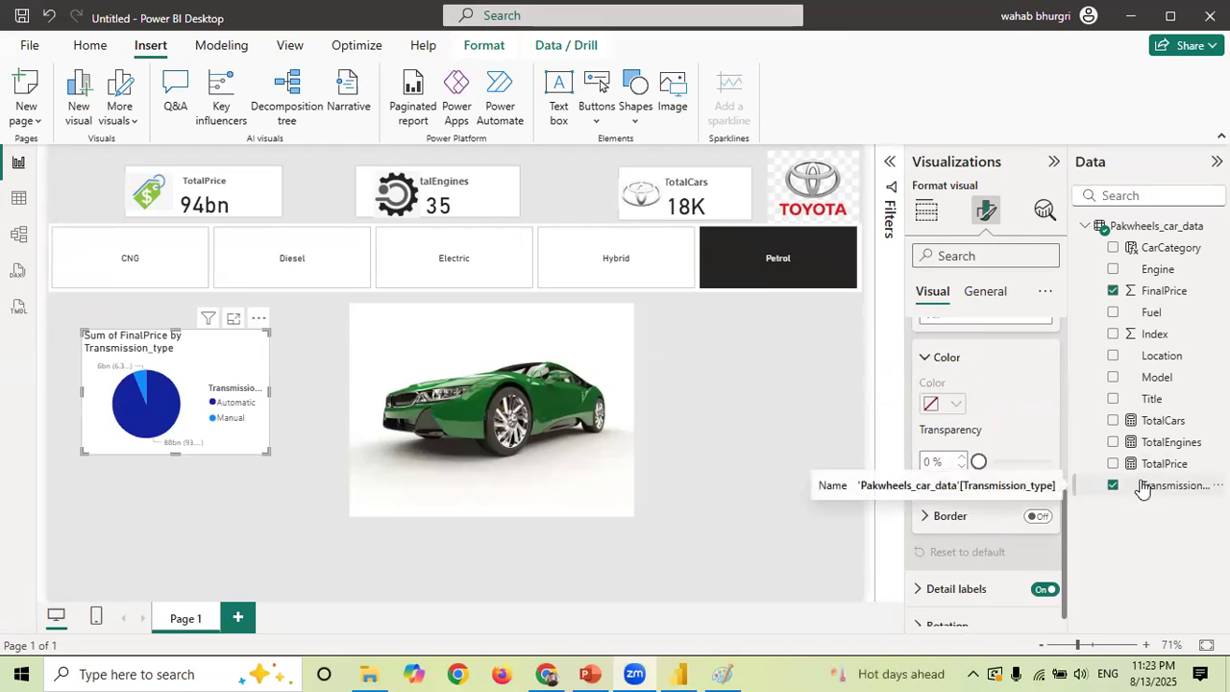
# - Check the distinct Transmission_type values in the Pakwheels_car_data table, and return to the report page
pyautogui.click(24, 204)
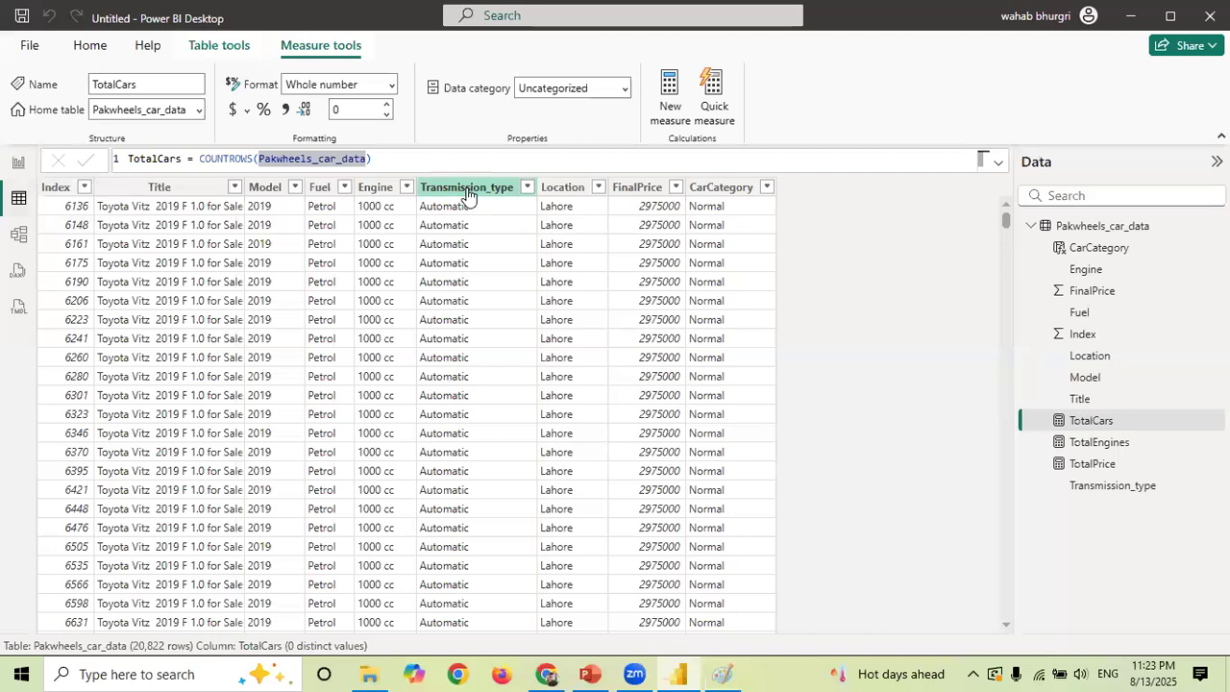
pyautogui.click(528, 189)
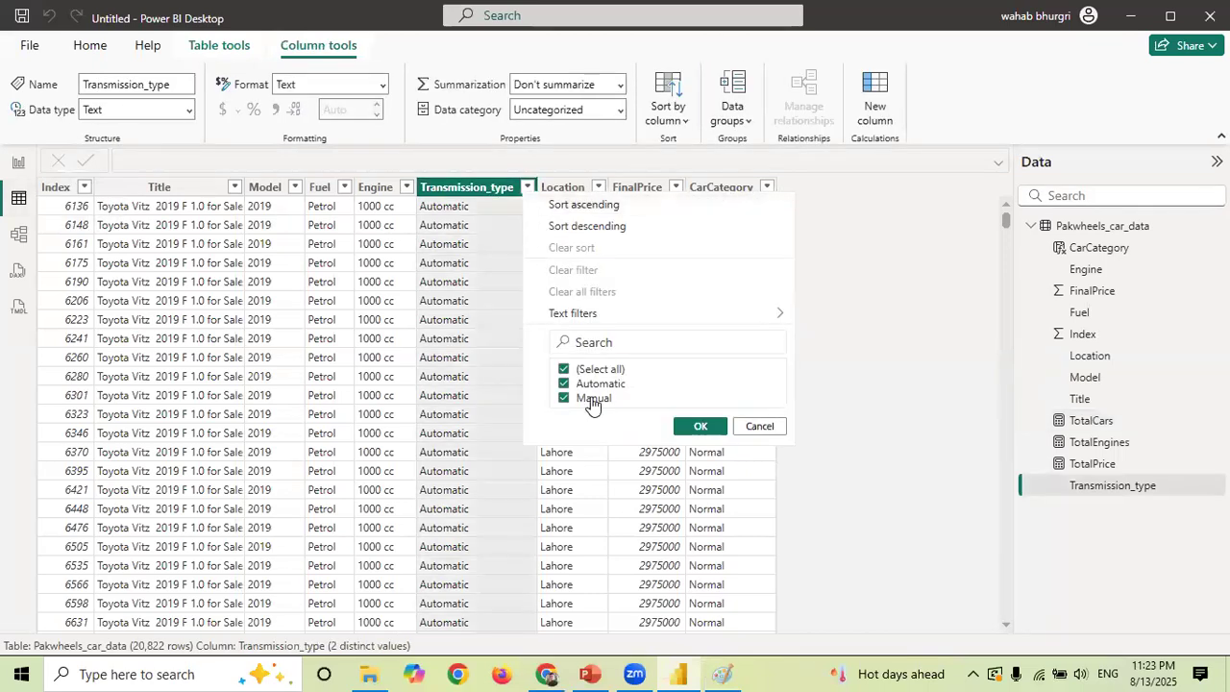
pyautogui.click(699, 429)
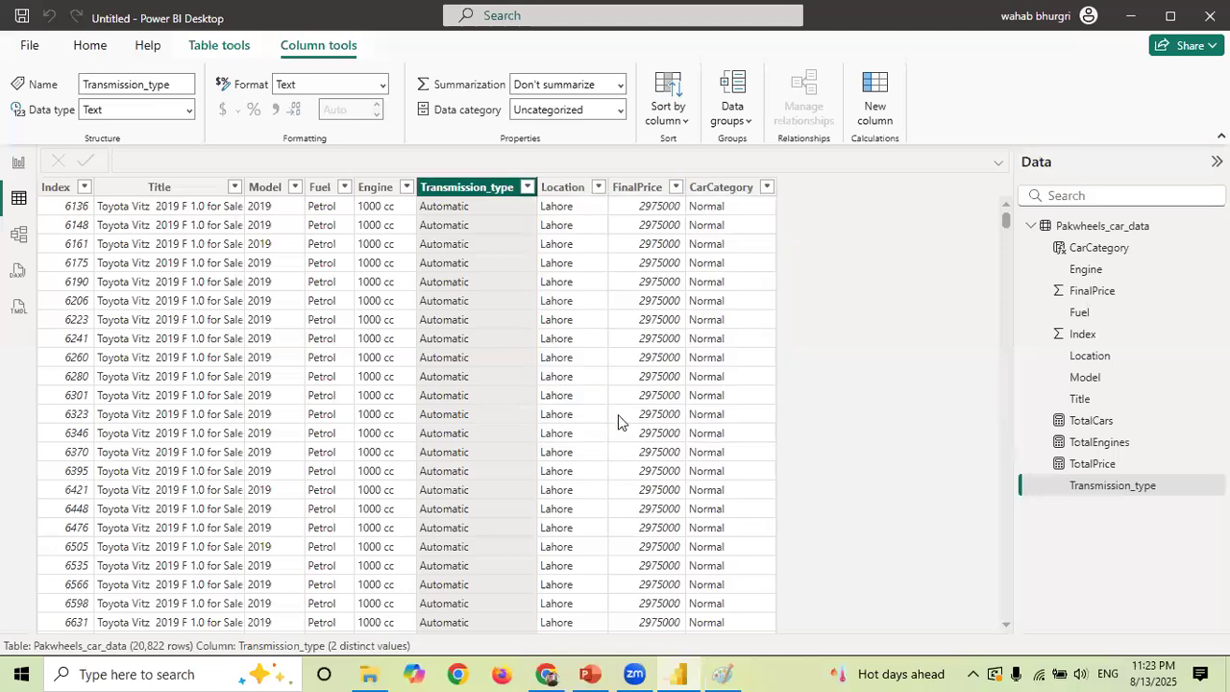
pyautogui.click(19, 162)
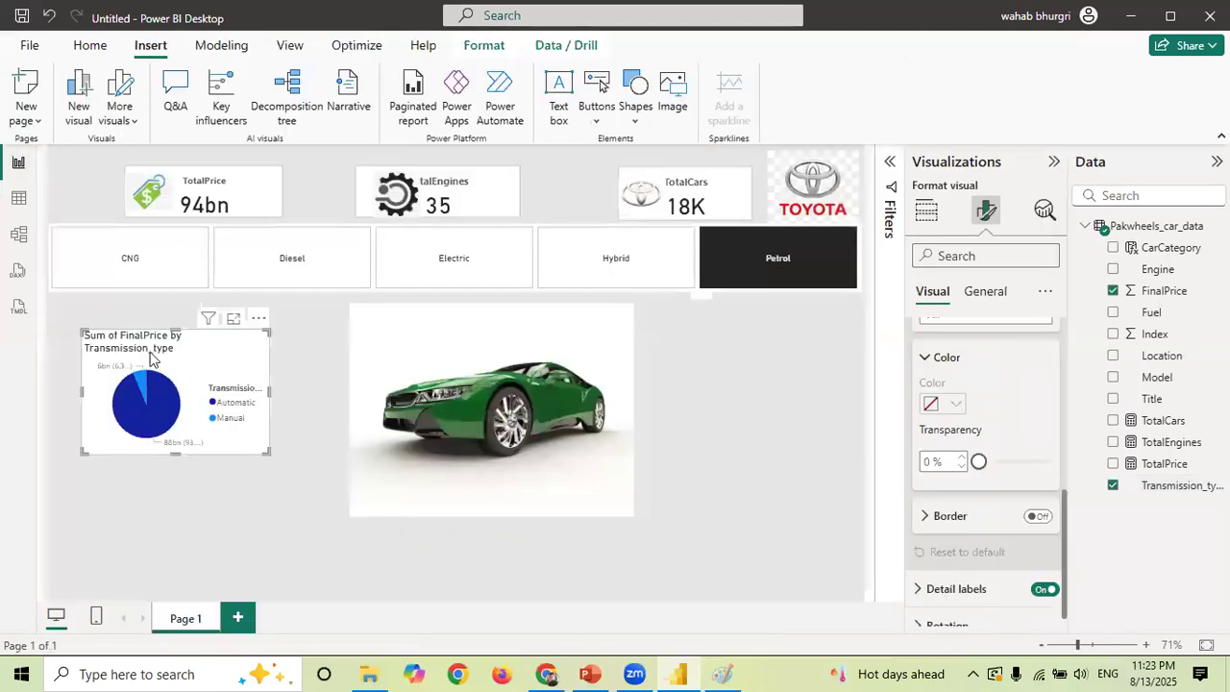
# - Filter the report by CNG, Diesel, Electric, Hybrid and finally Petrol to compare the transmission shares
pyautogui.click(109, 260)
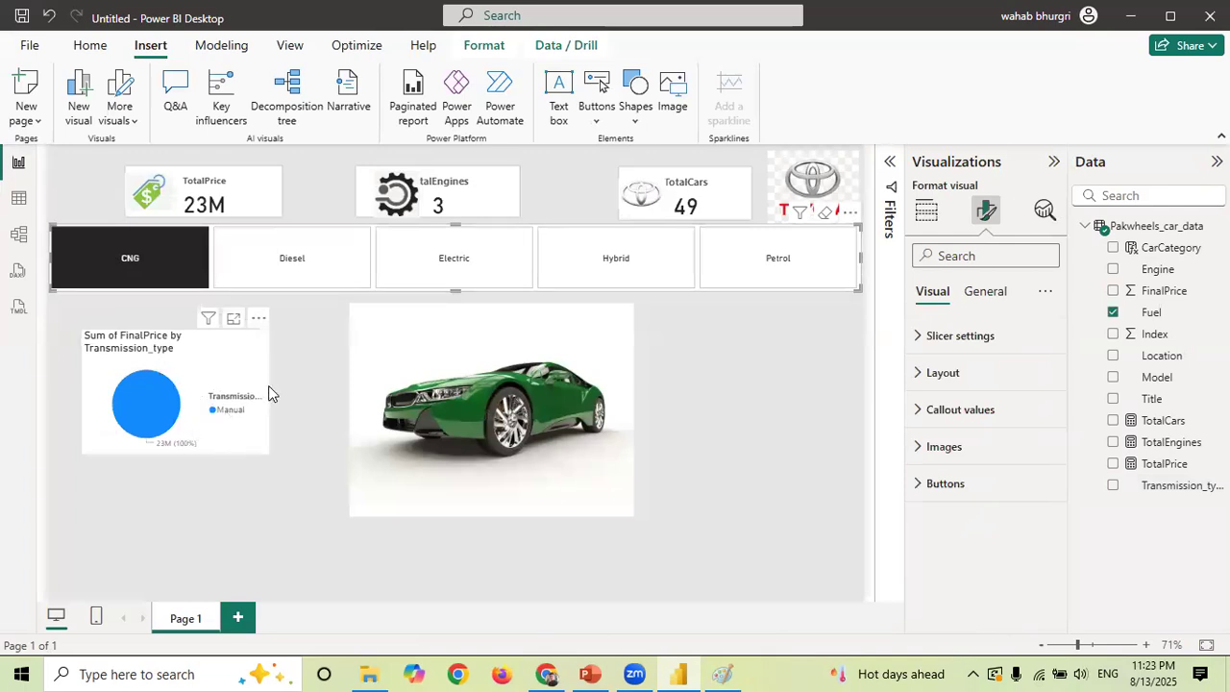
pyautogui.click(343, 273)
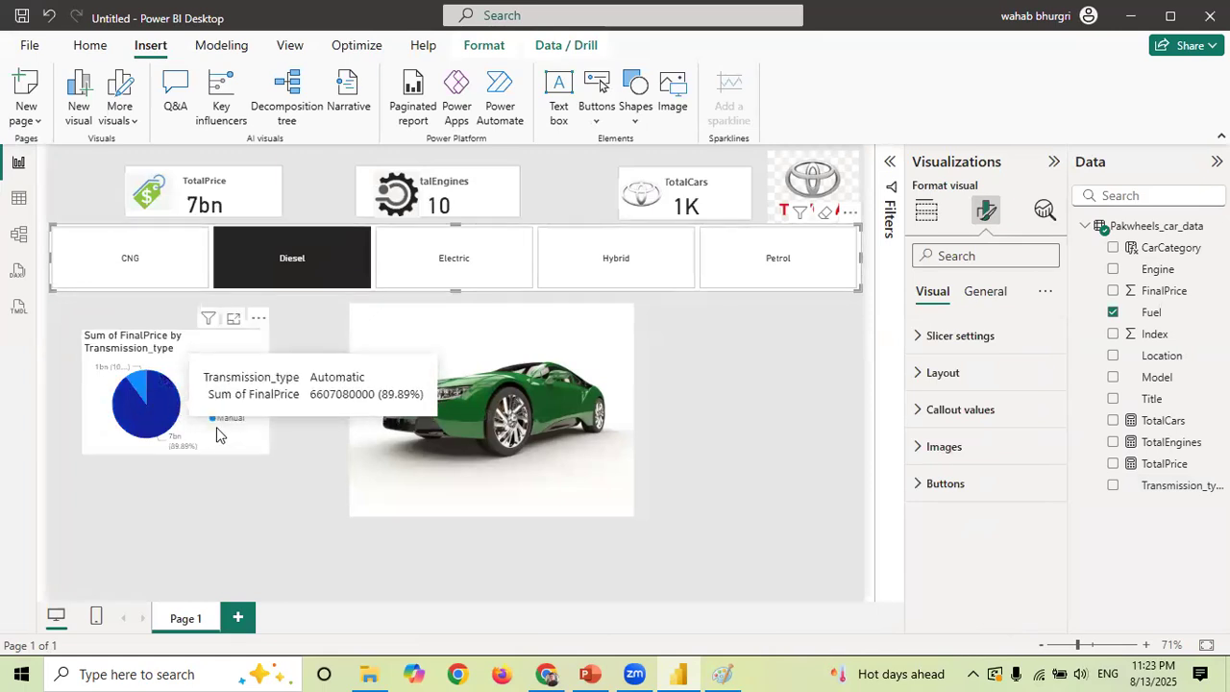
pyautogui.moveTo(174, 422)
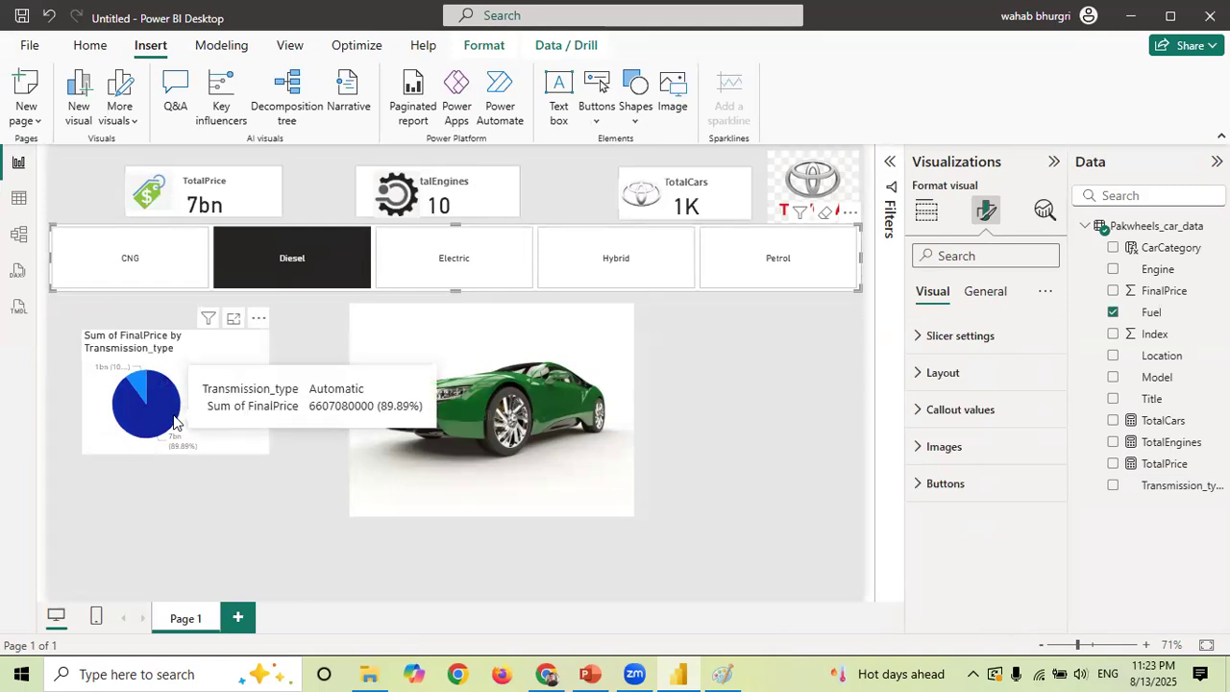
pyautogui.click(490, 266)
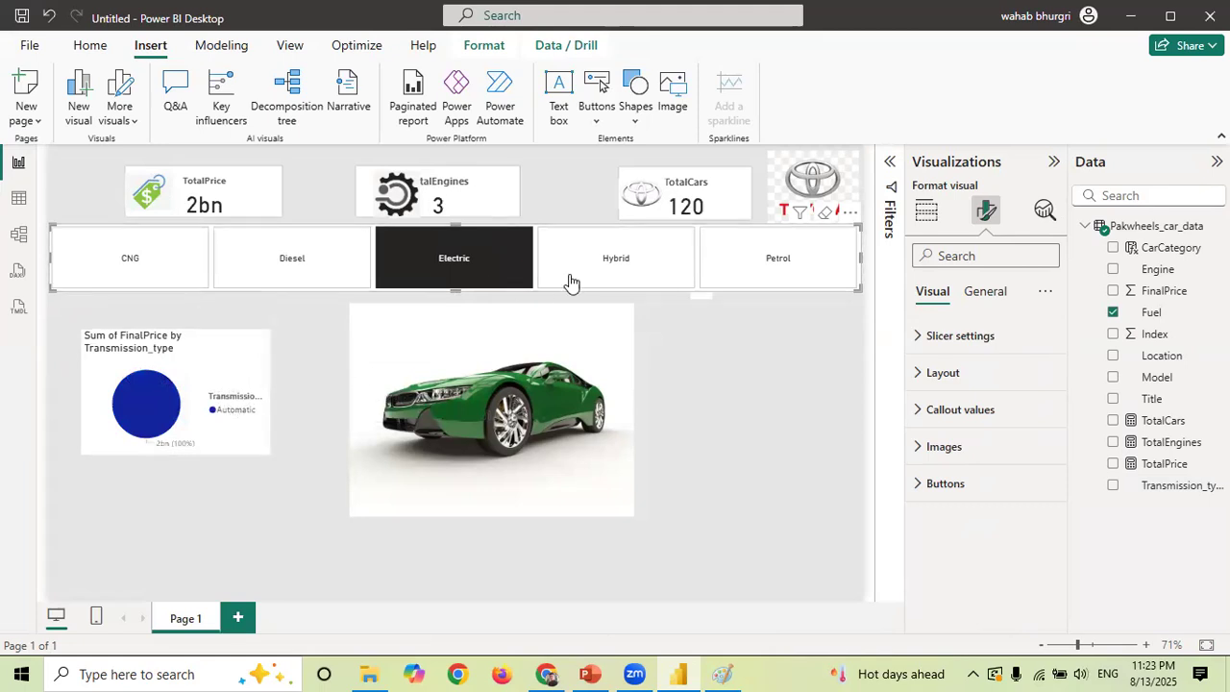
pyautogui.click(605, 251)
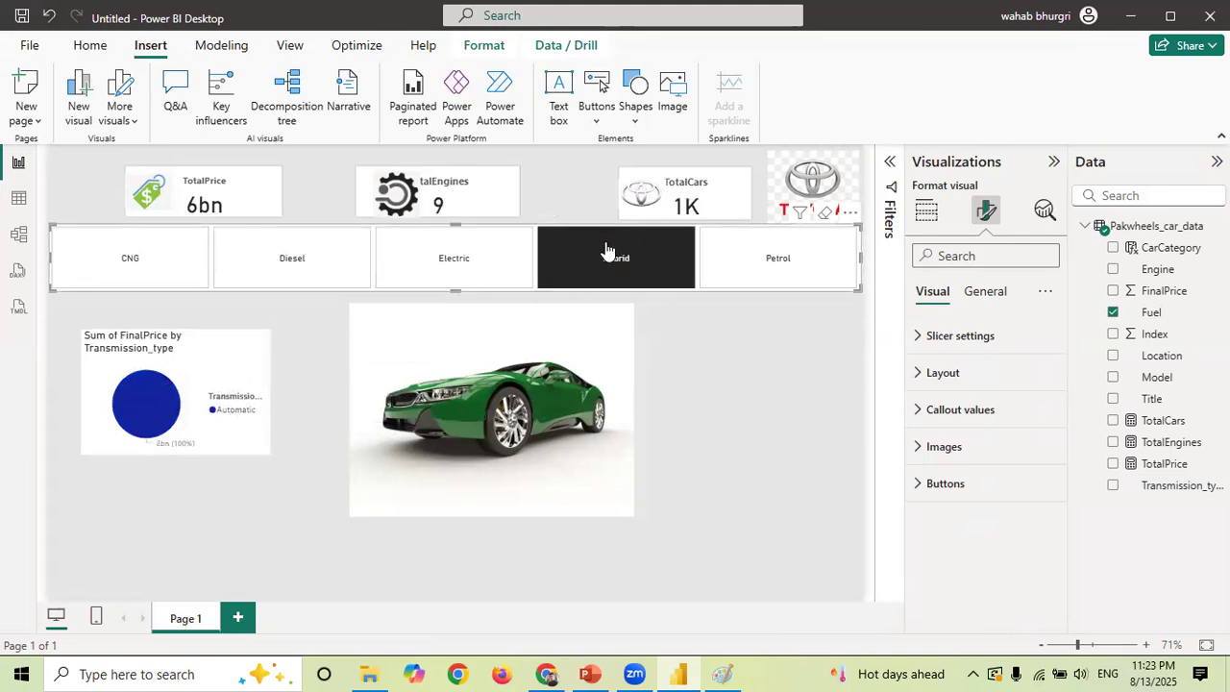
pyautogui.click(776, 258)
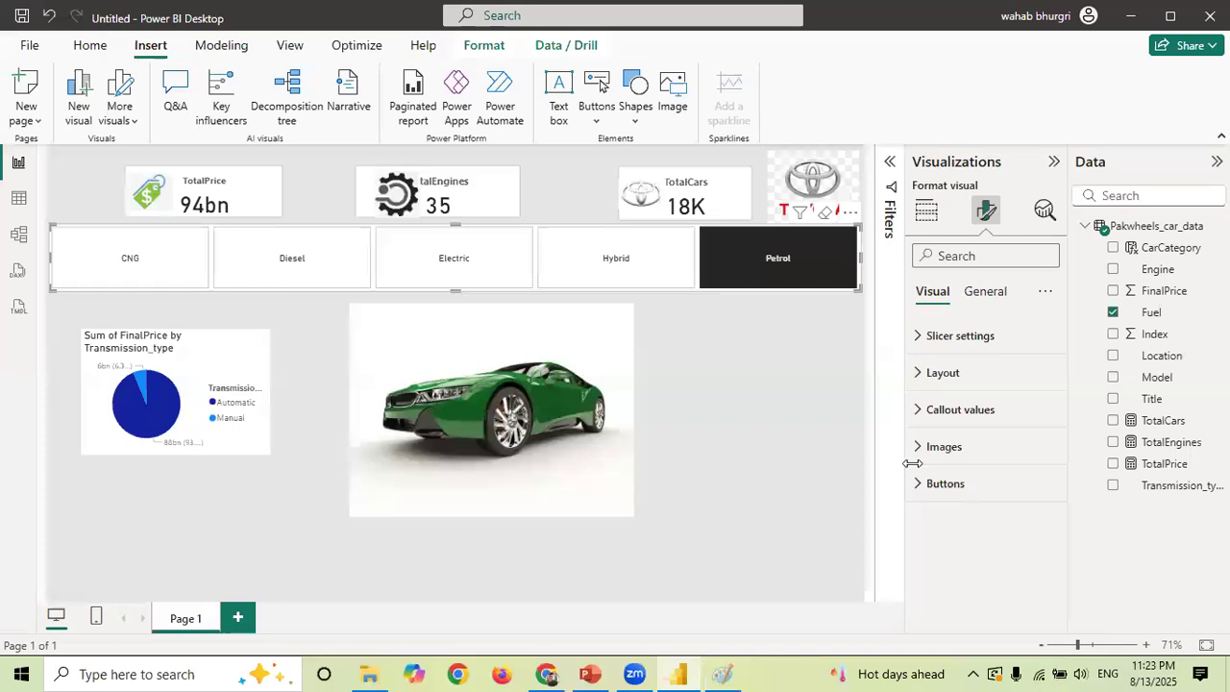
# - Insert a donut chart and place it to the right of the car picture, beneath the Fuel slicer
pyautogui.click(787, 403)
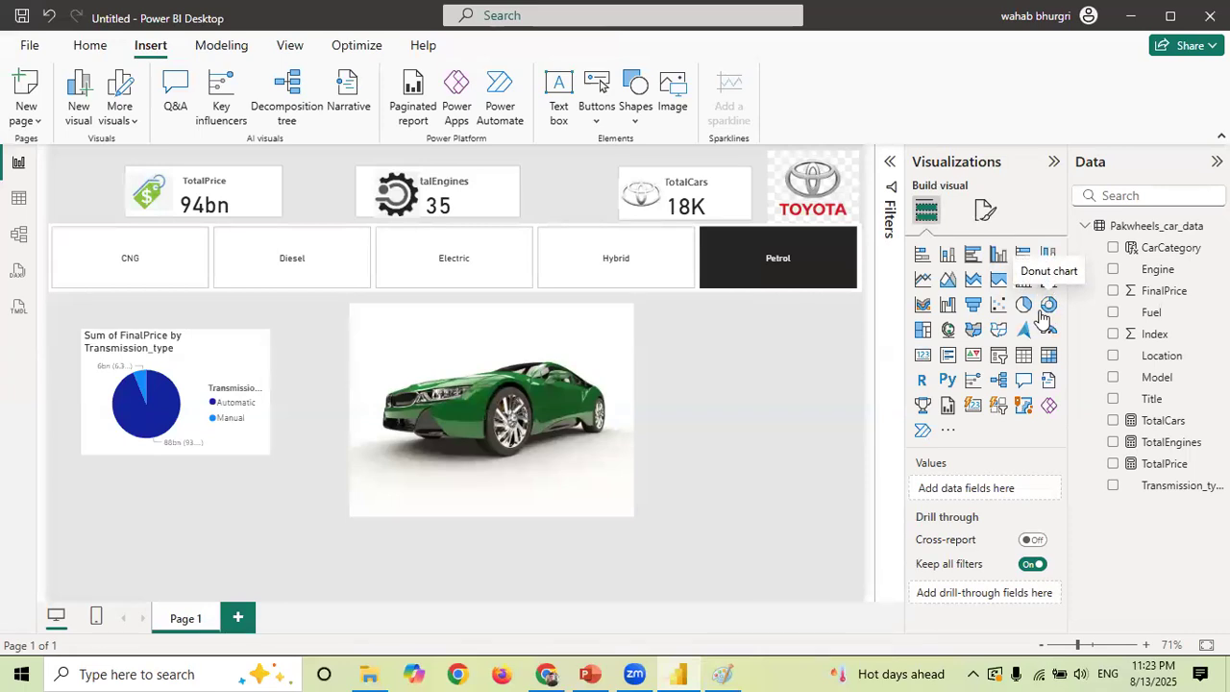
pyautogui.click(1049, 306)
pyautogui.moveTo(593, 514); pyautogui.dragTo(791, 413)
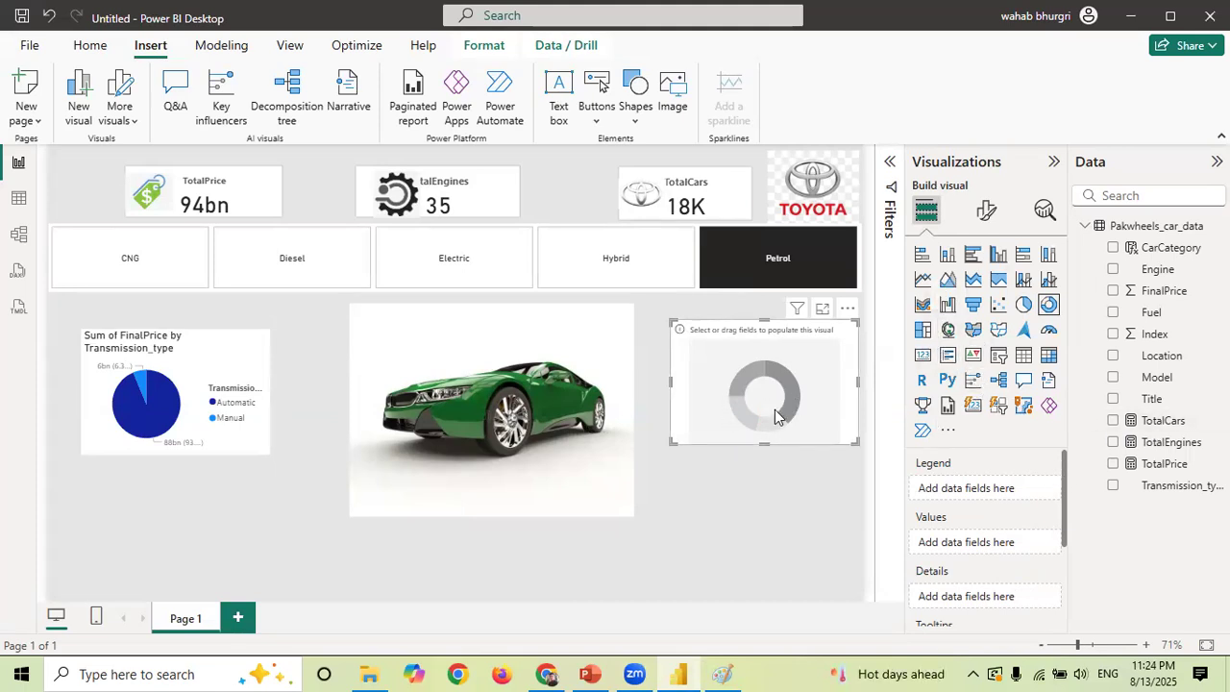
# - Show the sum of FinalPrice by Model in the donut chart and make the chart slightly taller
pyautogui.click(1113, 377)
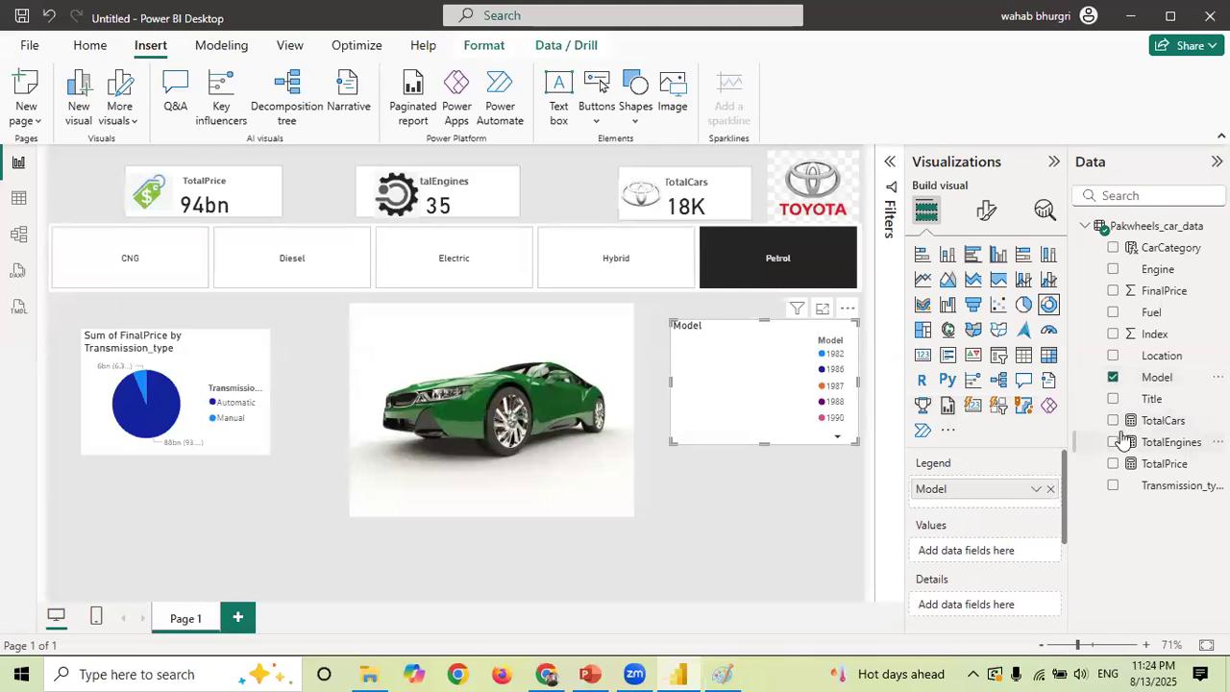
pyautogui.click(1112, 422)
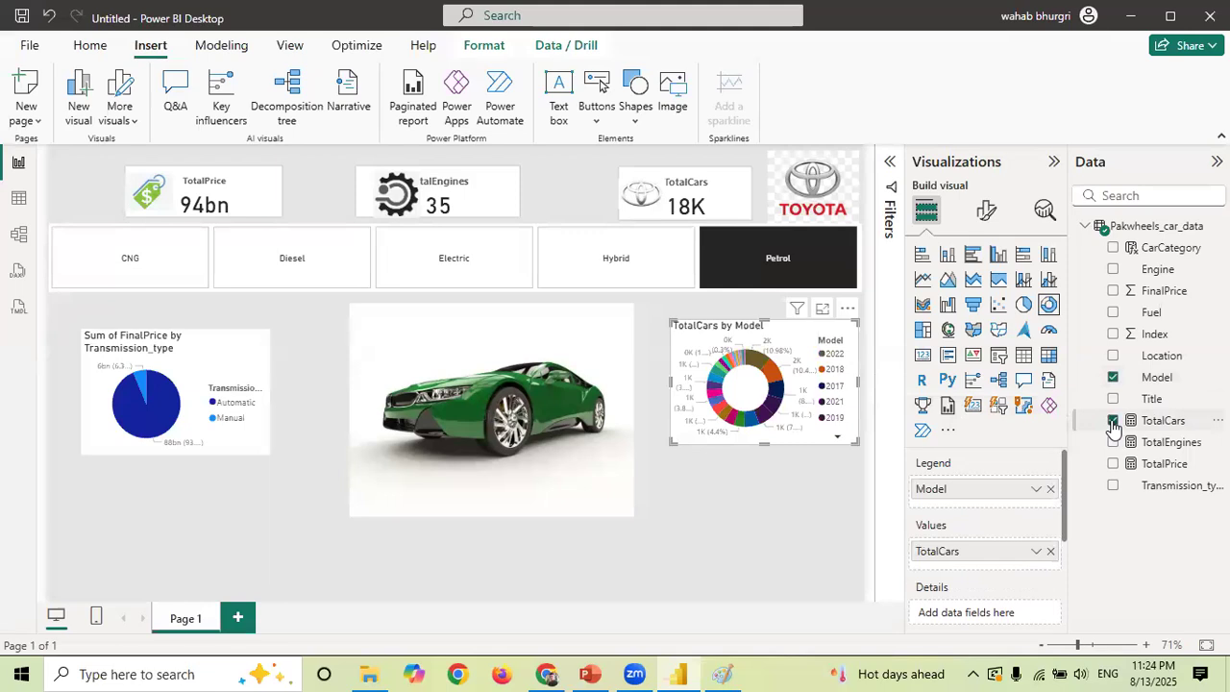
pyautogui.click(1113, 423)
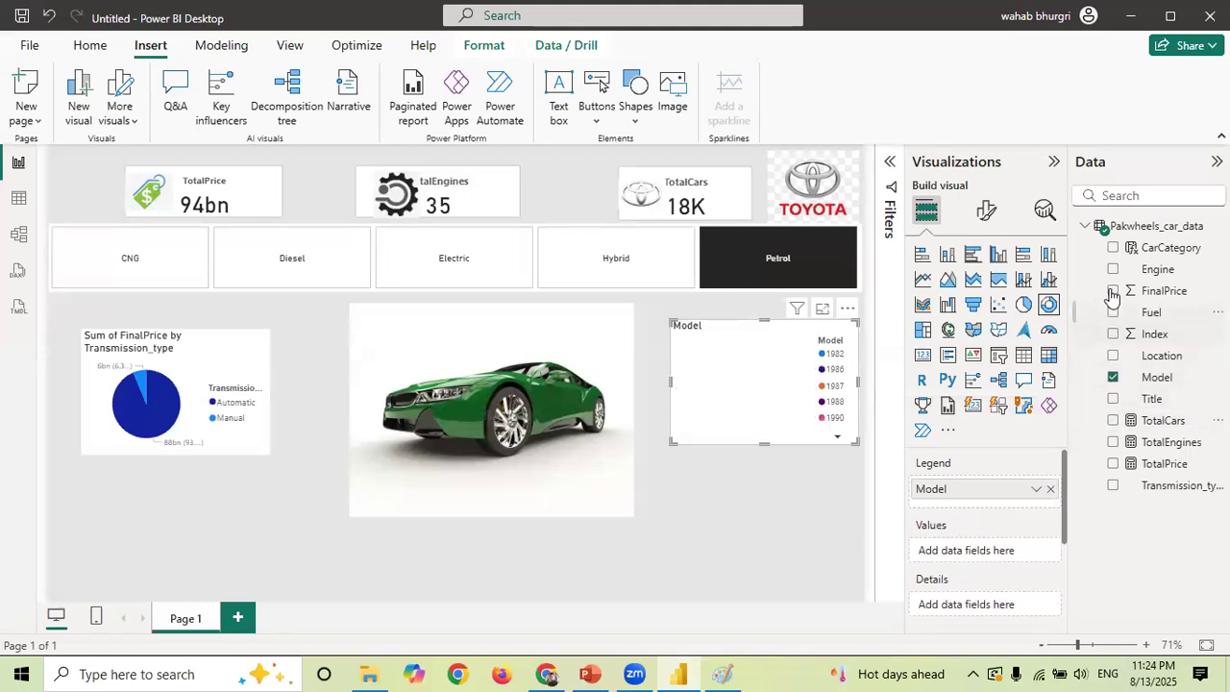
pyautogui.click(1113, 292)
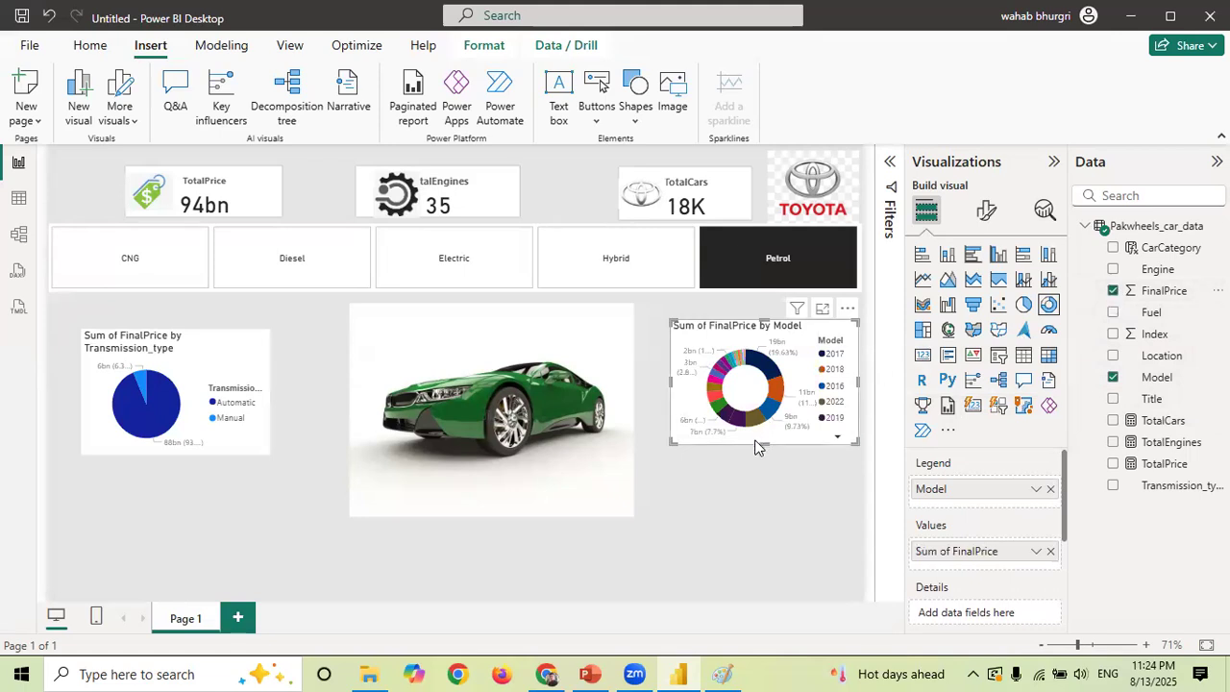
pyautogui.moveTo(758, 475); pyautogui.dragTo(758, 477)
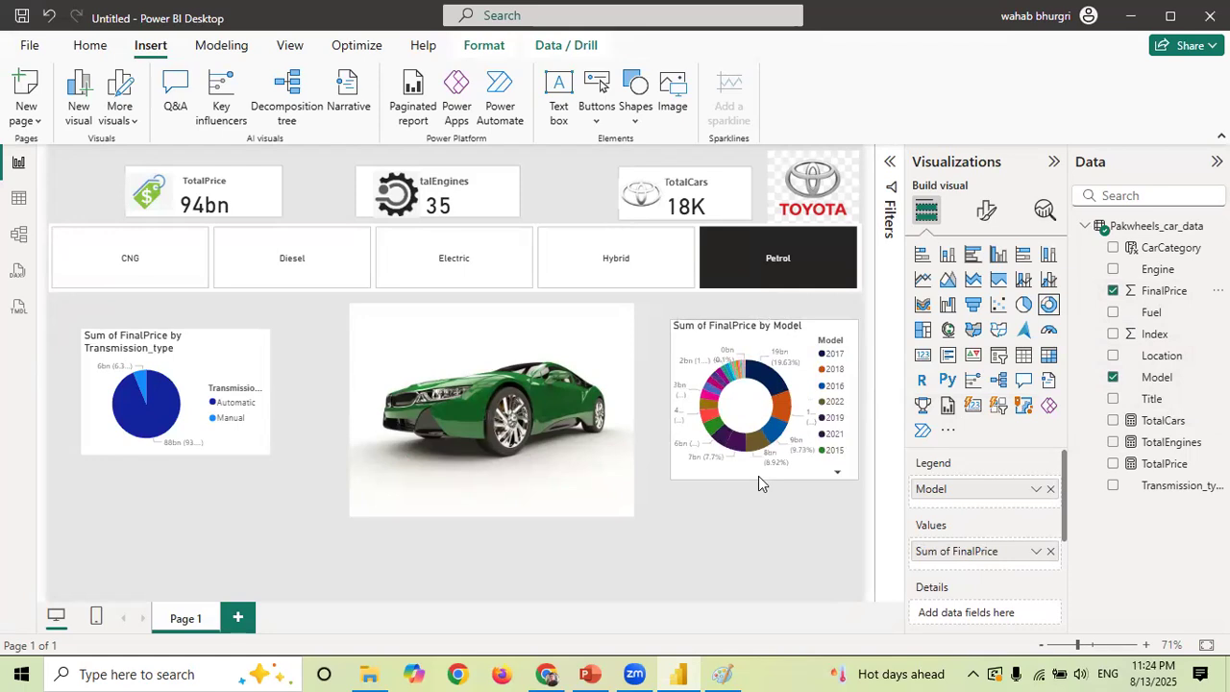
# - Filter the report by Hybrid and inspect the donut chart's model-year slices
pyautogui.click(602, 265)
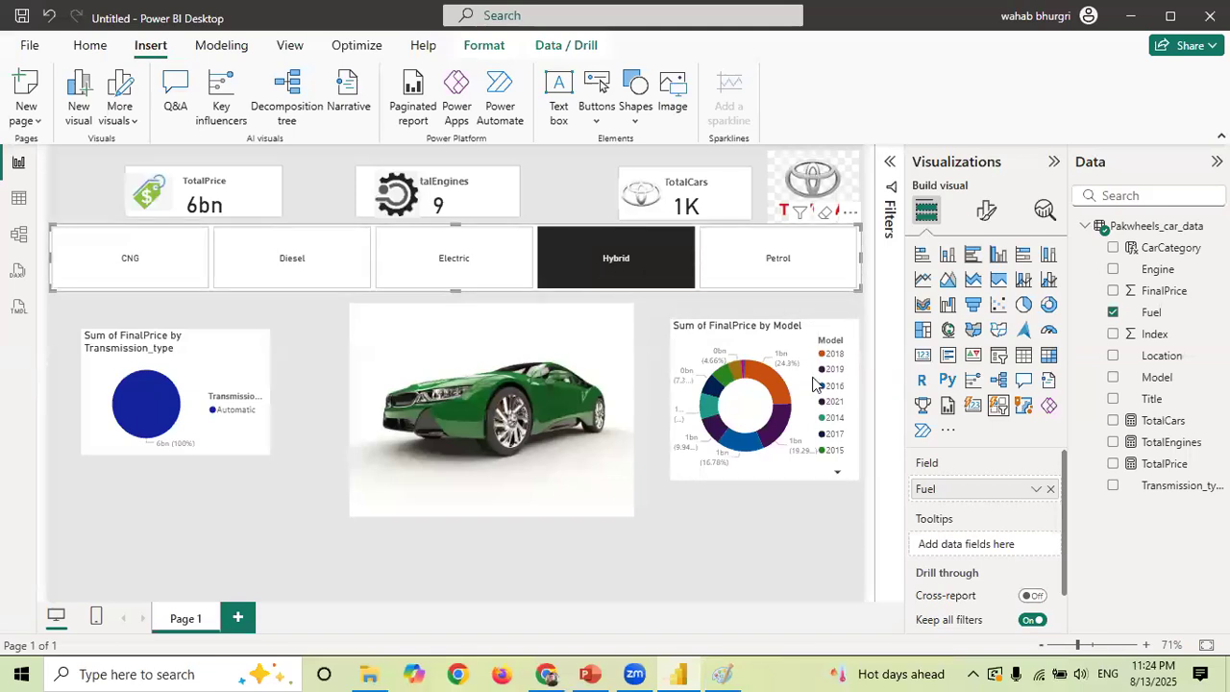
pyautogui.moveTo(794, 408)
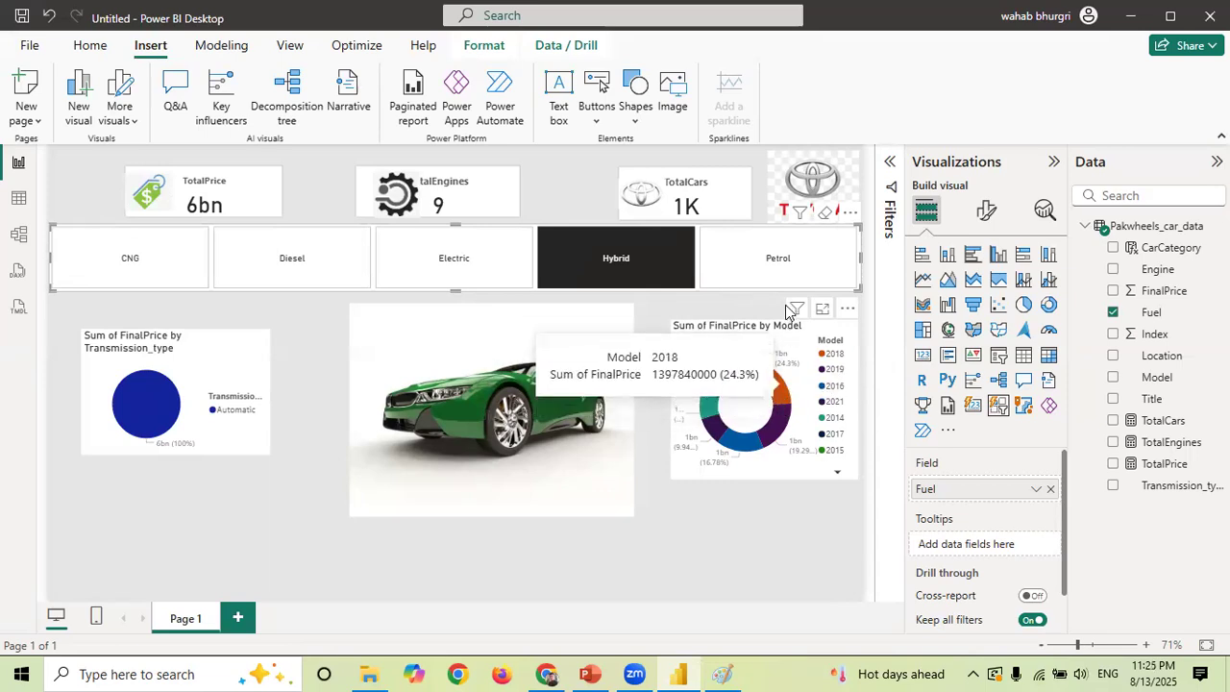
# - Filter the report by Petrol, Electric, Diesel and CNG to compare the donut chart's model-year shares
pyautogui.click(773, 259)
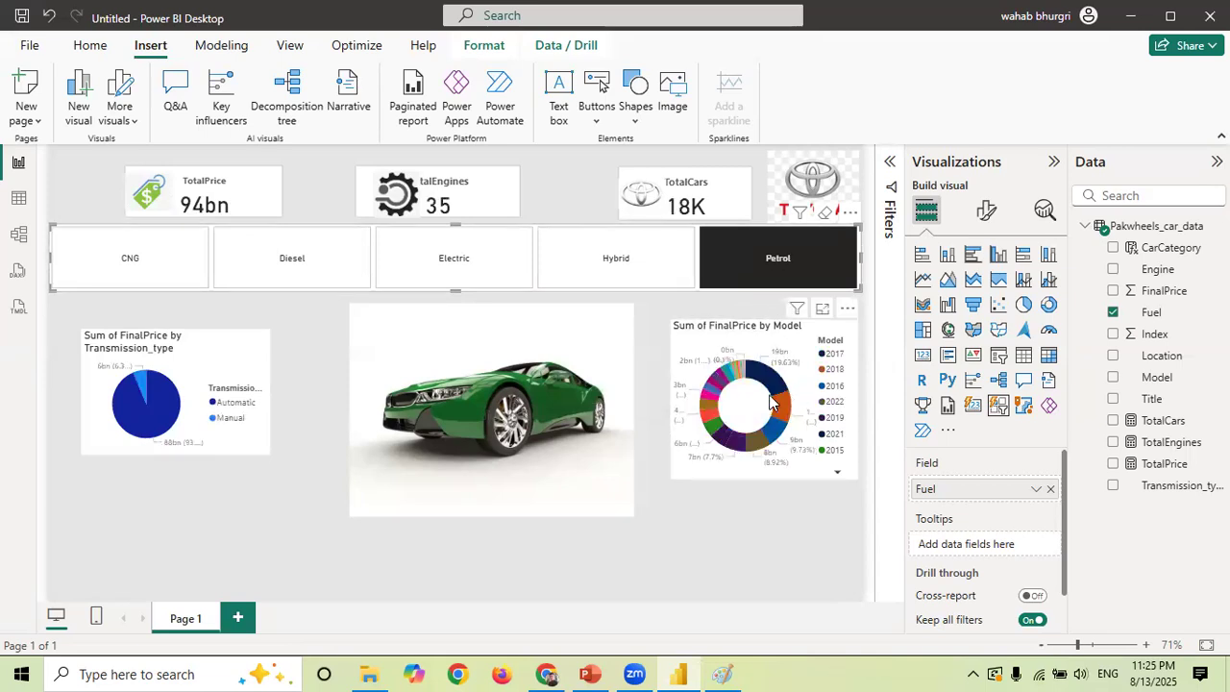
pyautogui.click(444, 263)
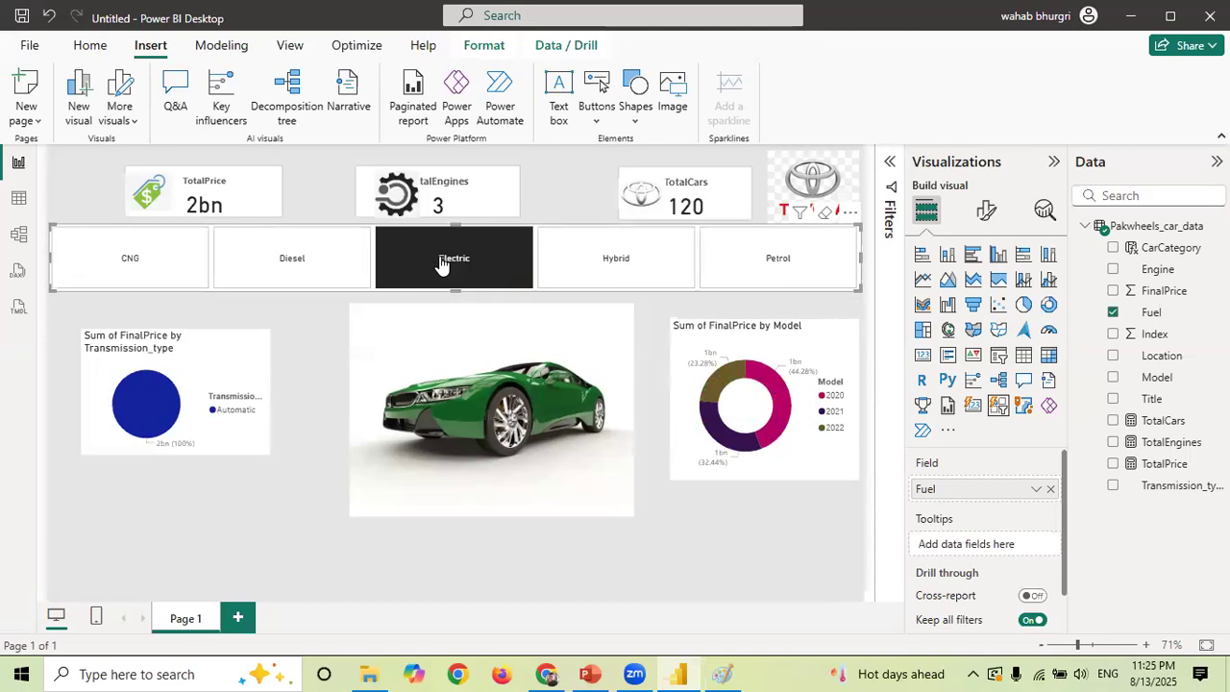
pyautogui.click(283, 267)
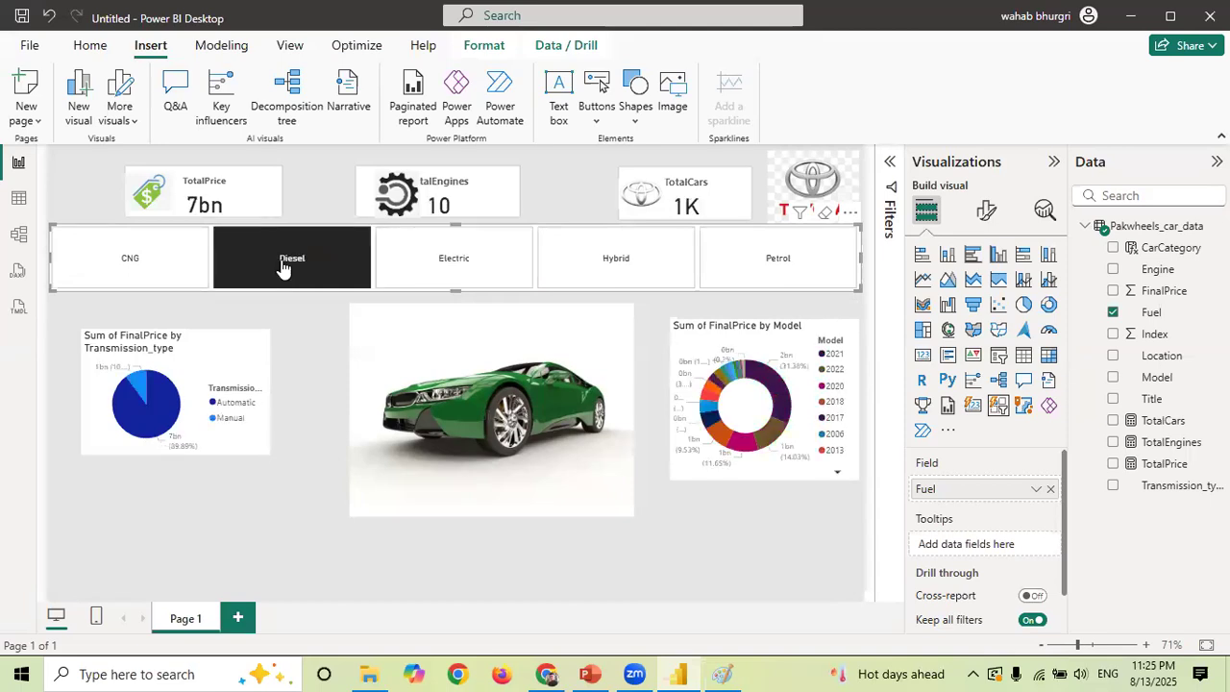
pyautogui.click(167, 269)
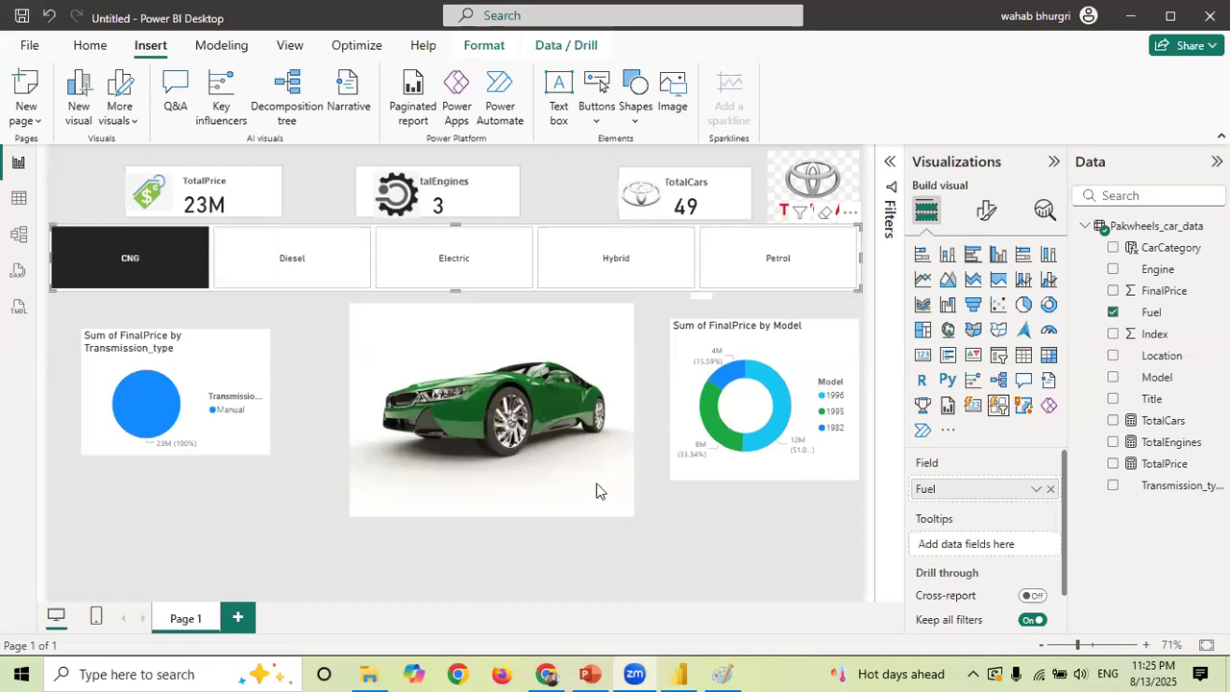
# - Shrink the car picture and centre it between the transmission pie chart and the model donut chart
pyautogui.click(549, 515)
pyautogui.moveTo(490, 520); pyautogui.dragTo(469, 475)
pyautogui.click(485, 559)
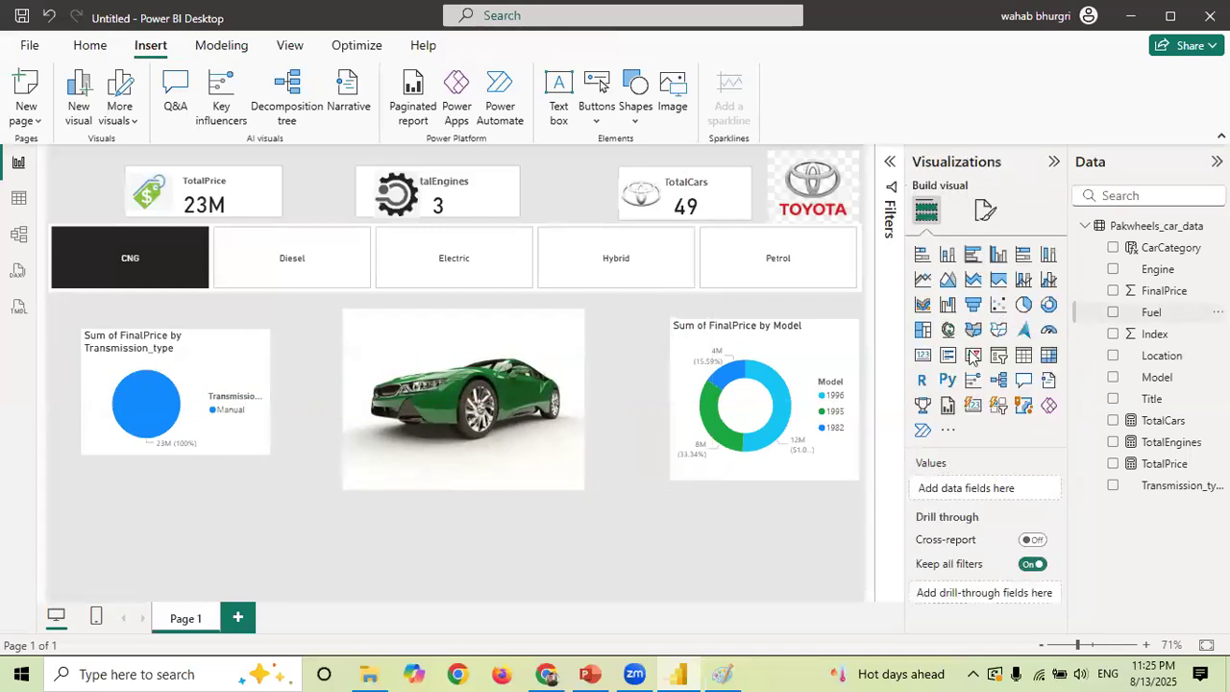
# - Insert a matrix with Title as rows and the sum of FinalPrice as values, widened and placed beneath the pie chart
pyautogui.click(1047, 355)
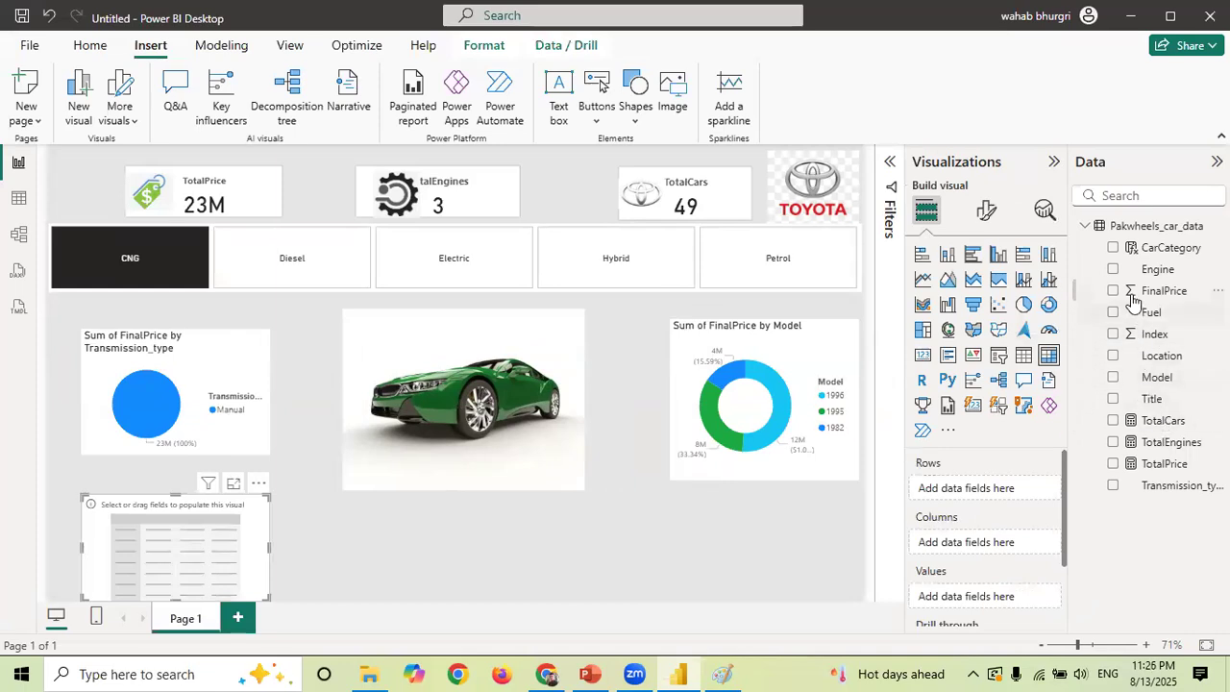
pyautogui.click(1113, 400)
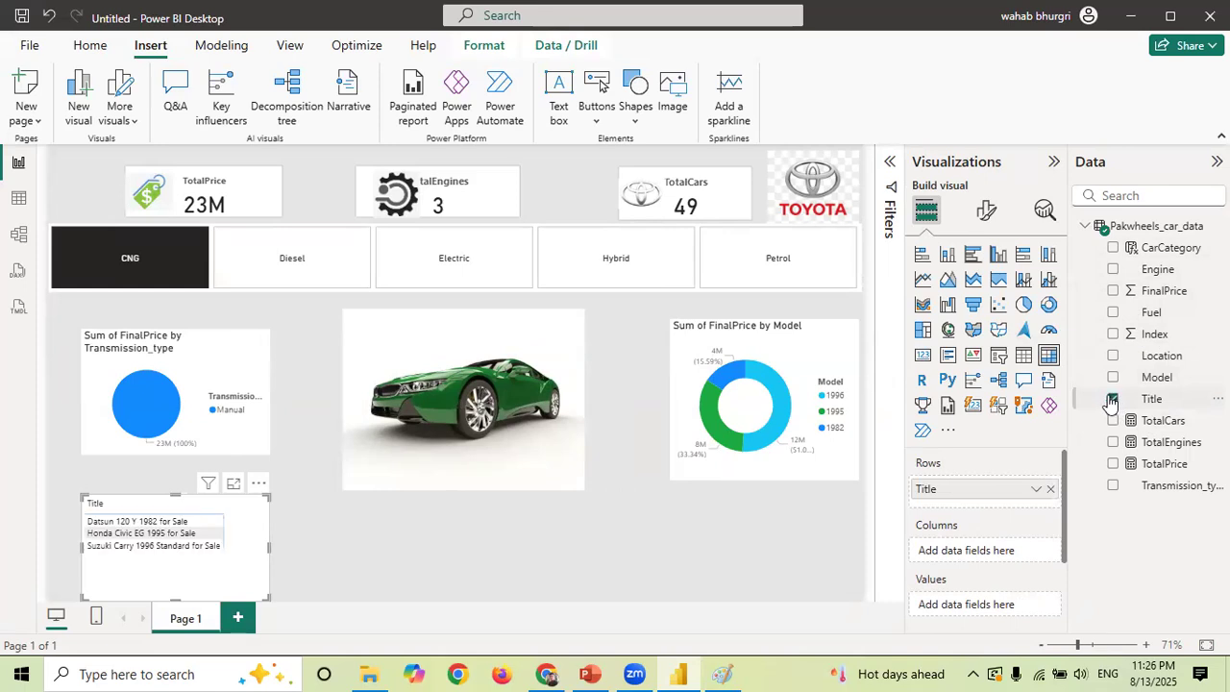
pyautogui.click(1113, 292)
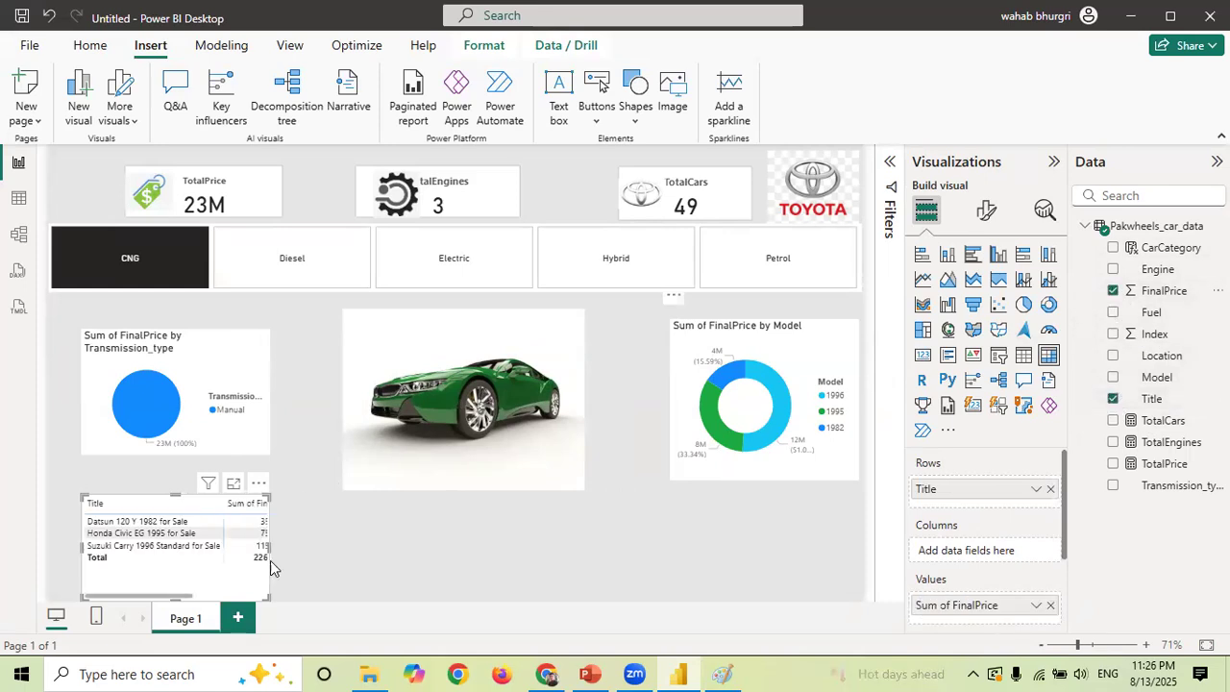
pyautogui.moveTo(272, 553)
pyautogui.mouseDown()
pyautogui.moveTo(361, 544)
pyautogui.moveTo(245, 557)
pyautogui.moveTo(251, 546)
pyautogui.mouseUp()
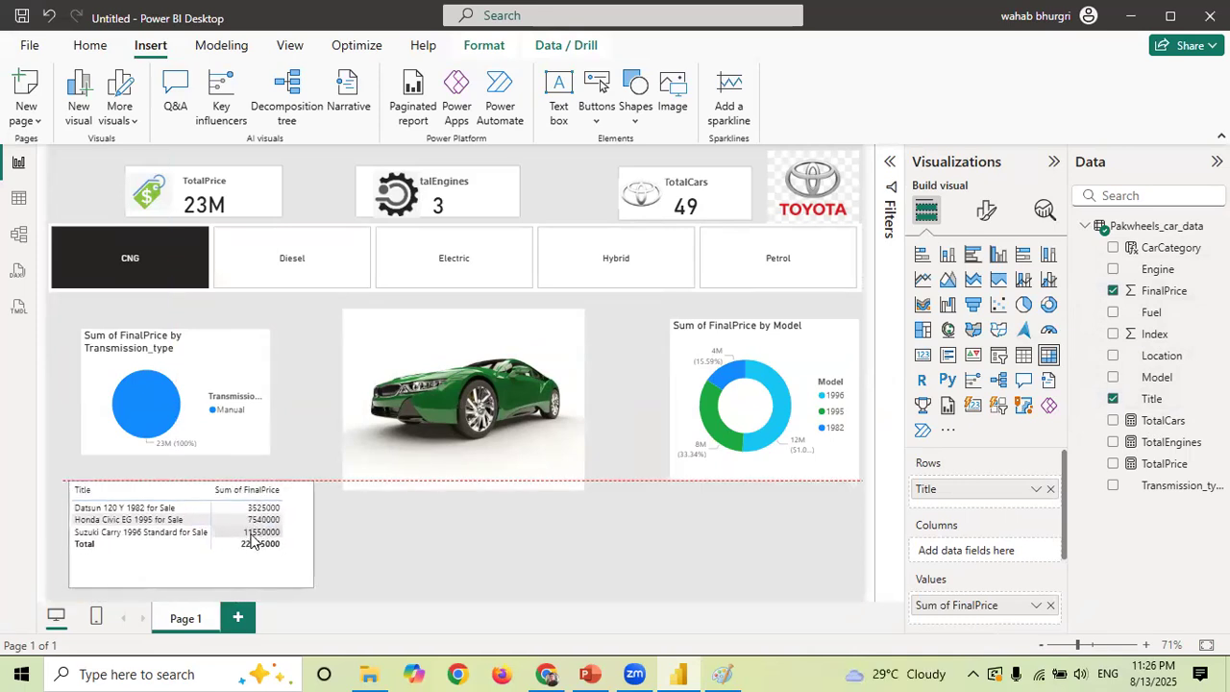
pyautogui.click(526, 557)
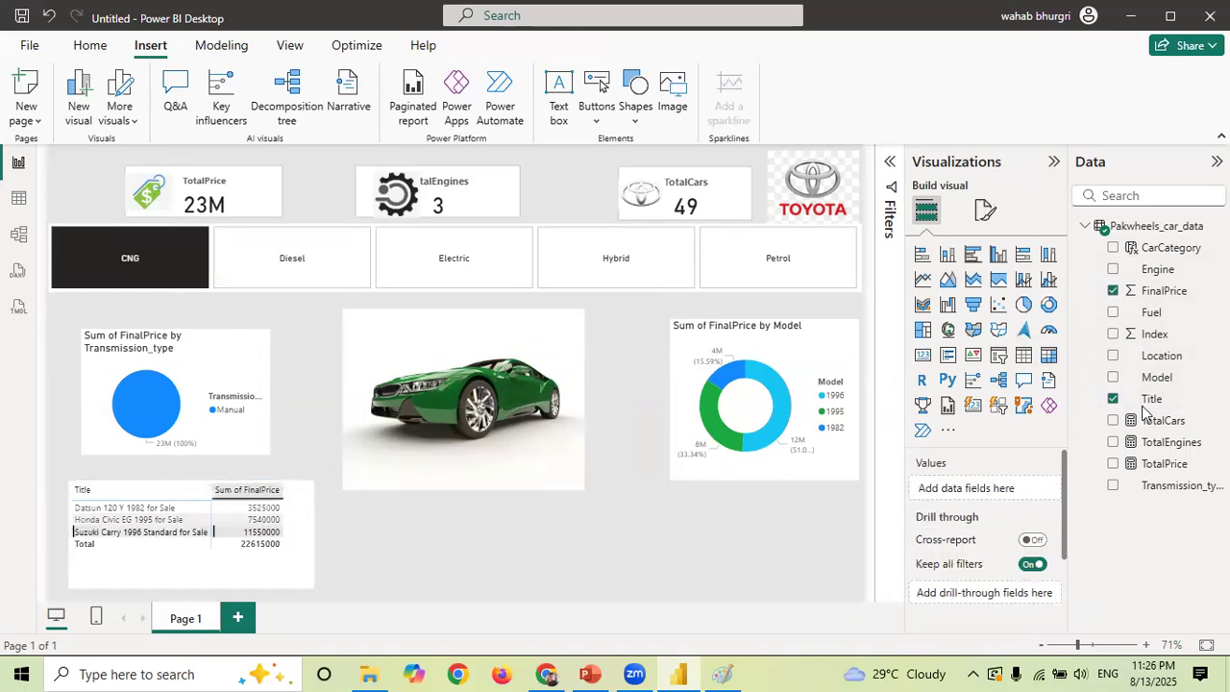
# - Insert a clustered bar chart beneath the donut chart and enlarge the car picture slightly
pyautogui.click(971, 255)
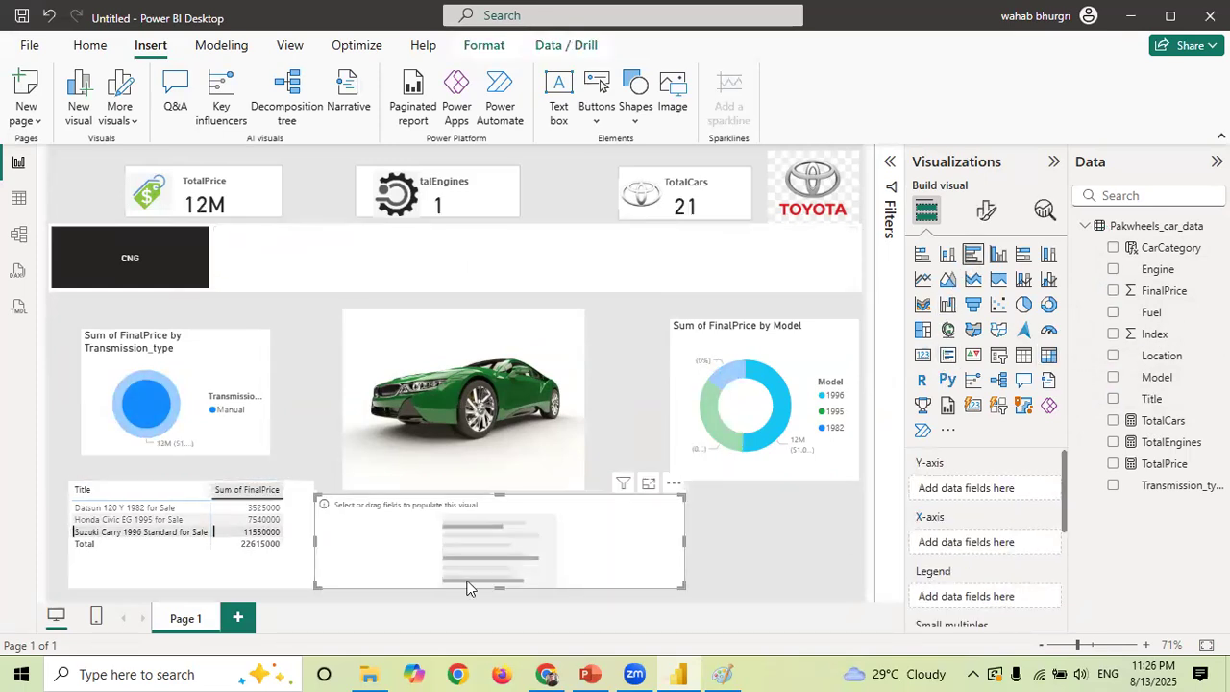
pyautogui.moveTo(315, 543); pyautogui.dragTo(450, 545)
pyautogui.moveTo(653, 551); pyautogui.dragTo(822, 557)
pyautogui.moveTo(456, 491); pyautogui.dragTo(488, 523)
pyautogui.click(493, 568)
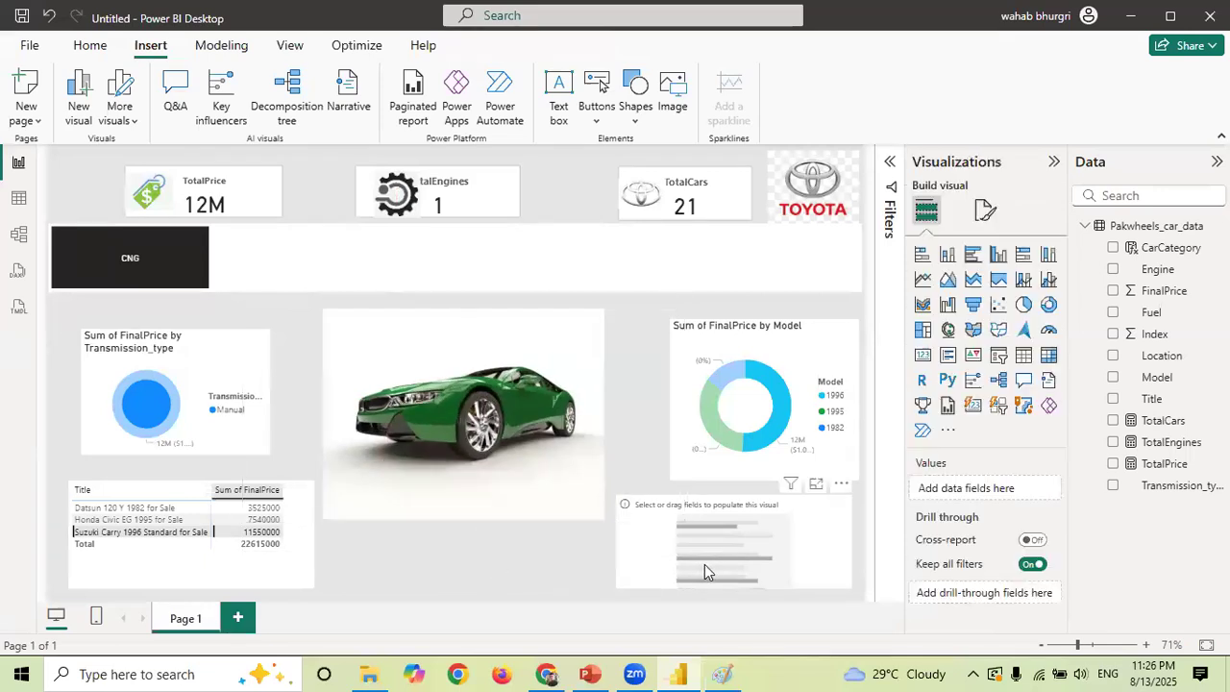
pyautogui.moveTo(716, 562); pyautogui.dragTo(726, 562)
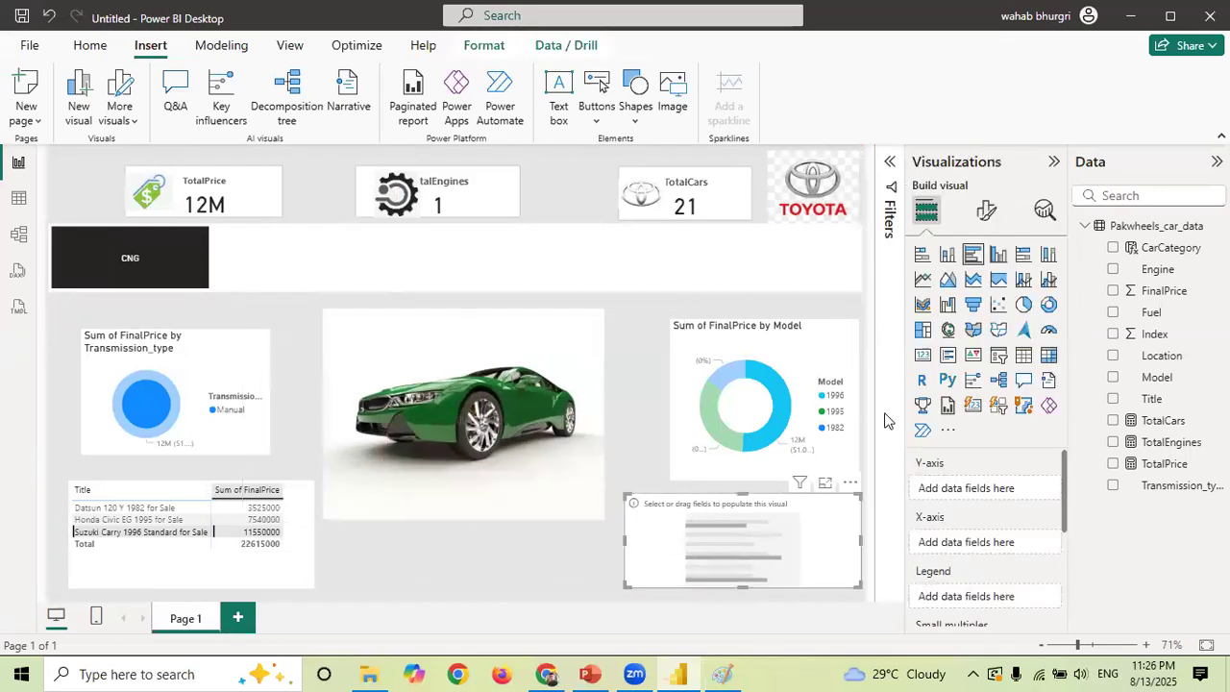
# - Show TotalCars by Location in the bar chart and clear the matrix row selection that cross-filters the report
pyautogui.click(1115, 357)
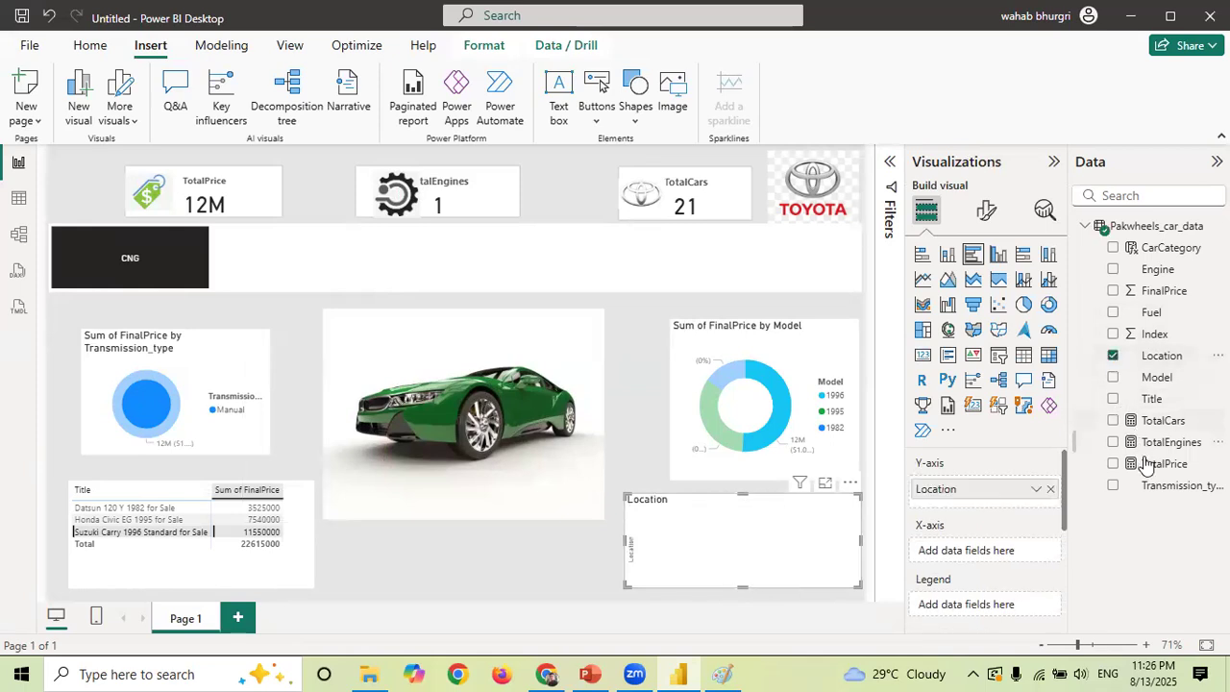
pyautogui.click(1114, 421)
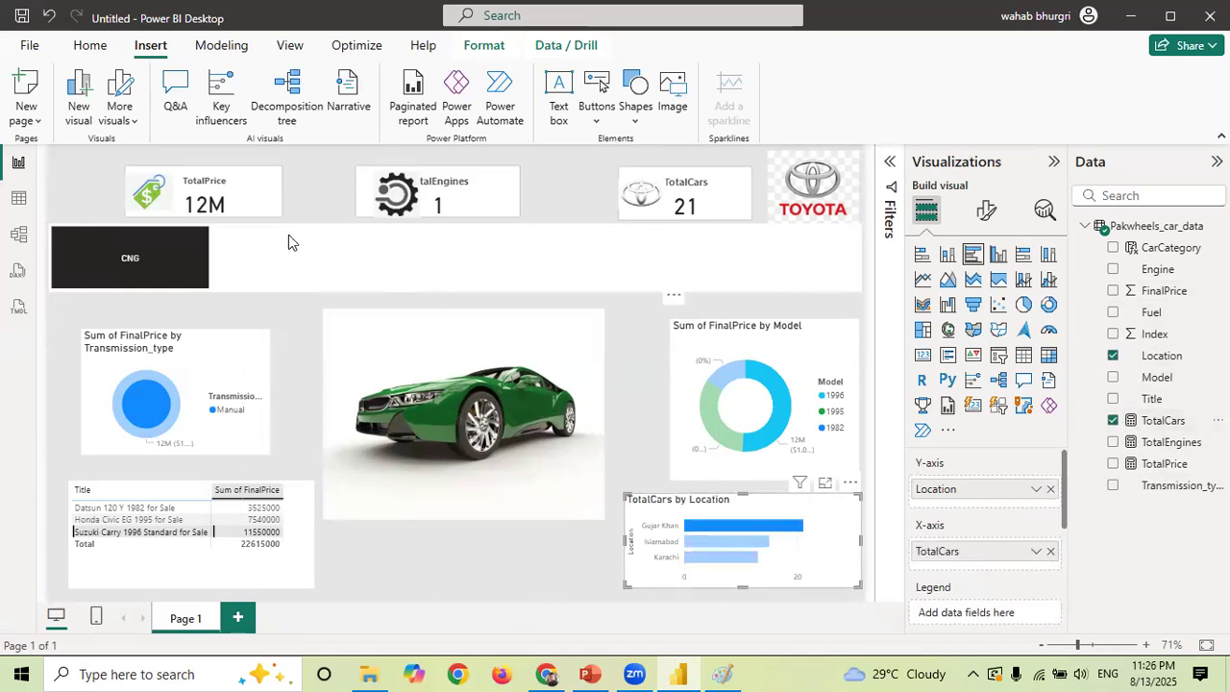
pyautogui.click(123, 279)
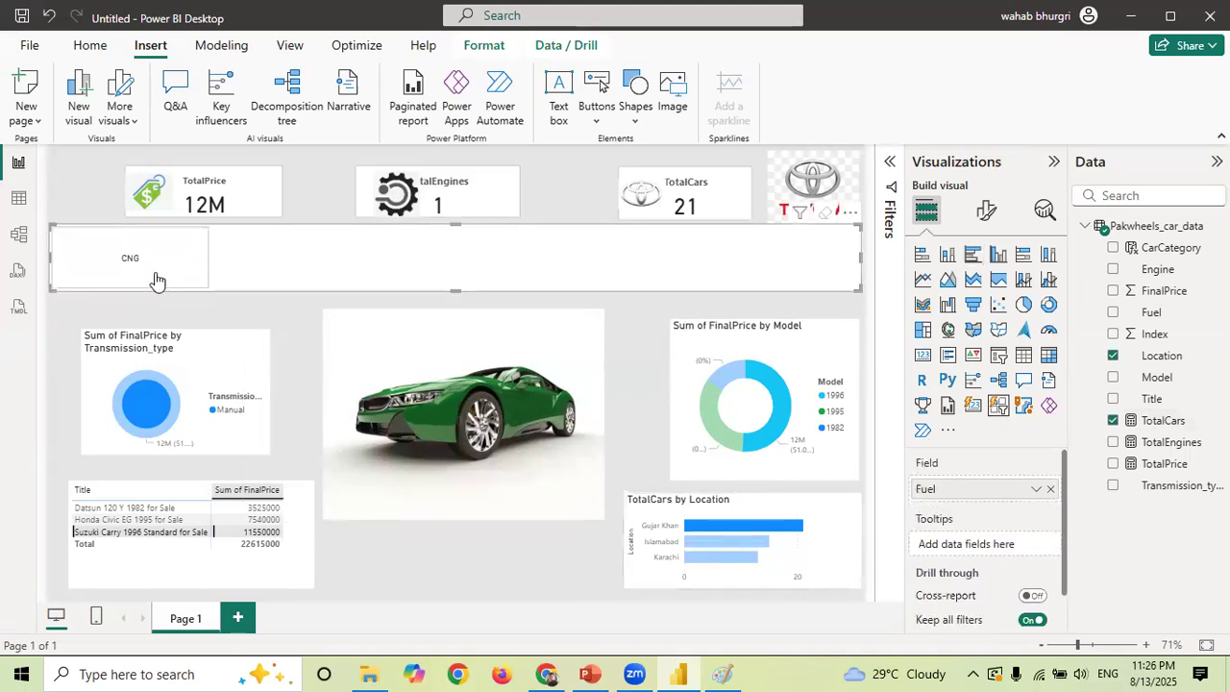
pyautogui.click(712, 504)
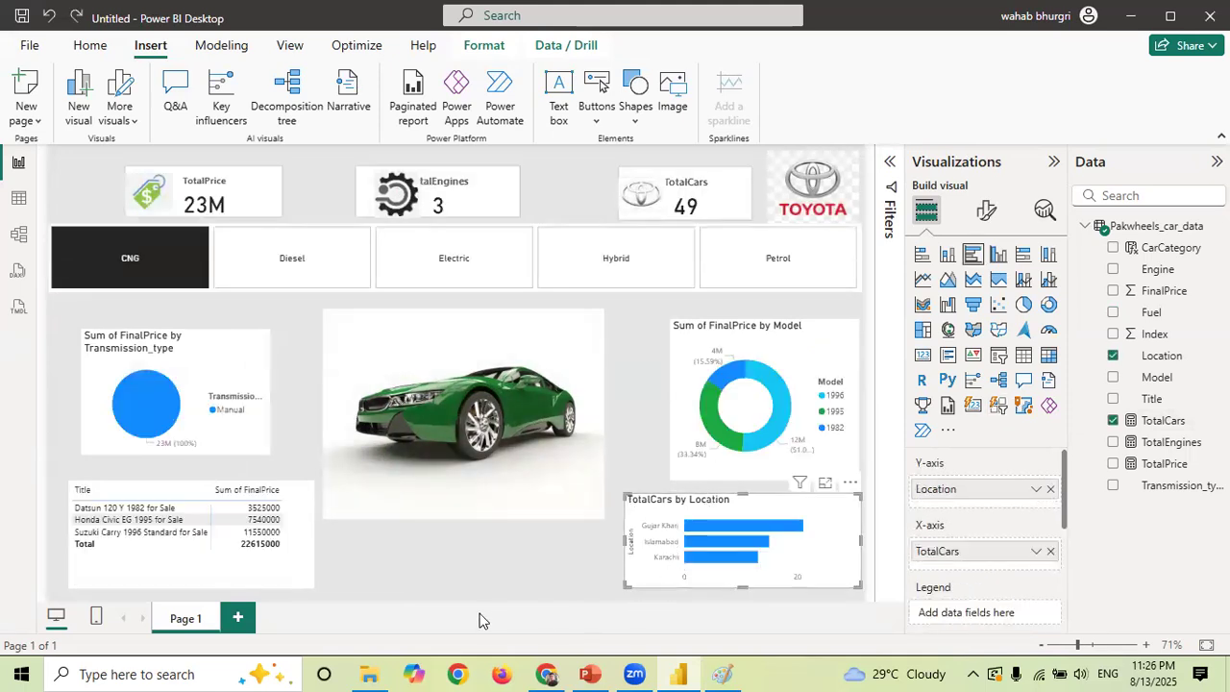
# - Filter the report by Diesel and adjust the matrix's width, extending its left edge to line up with the Fuel slicer
pyautogui.click(288, 279)
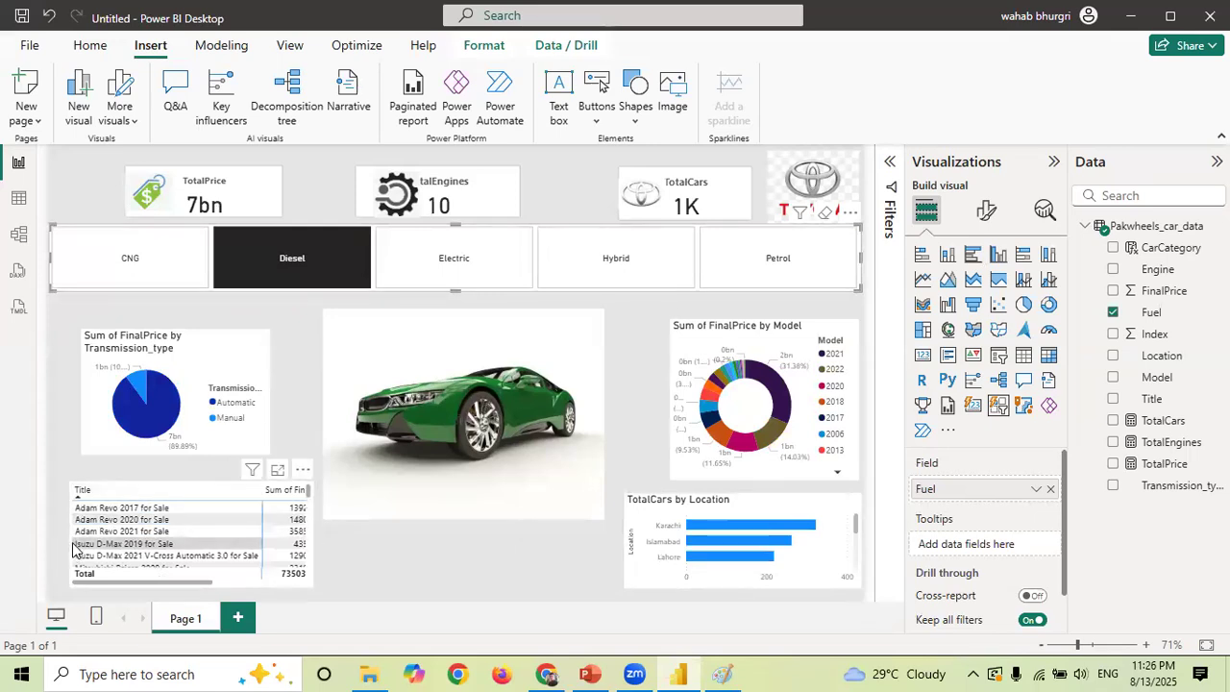
pyautogui.click(308, 543)
pyautogui.moveTo(310, 538); pyautogui.dragTo(352, 544)
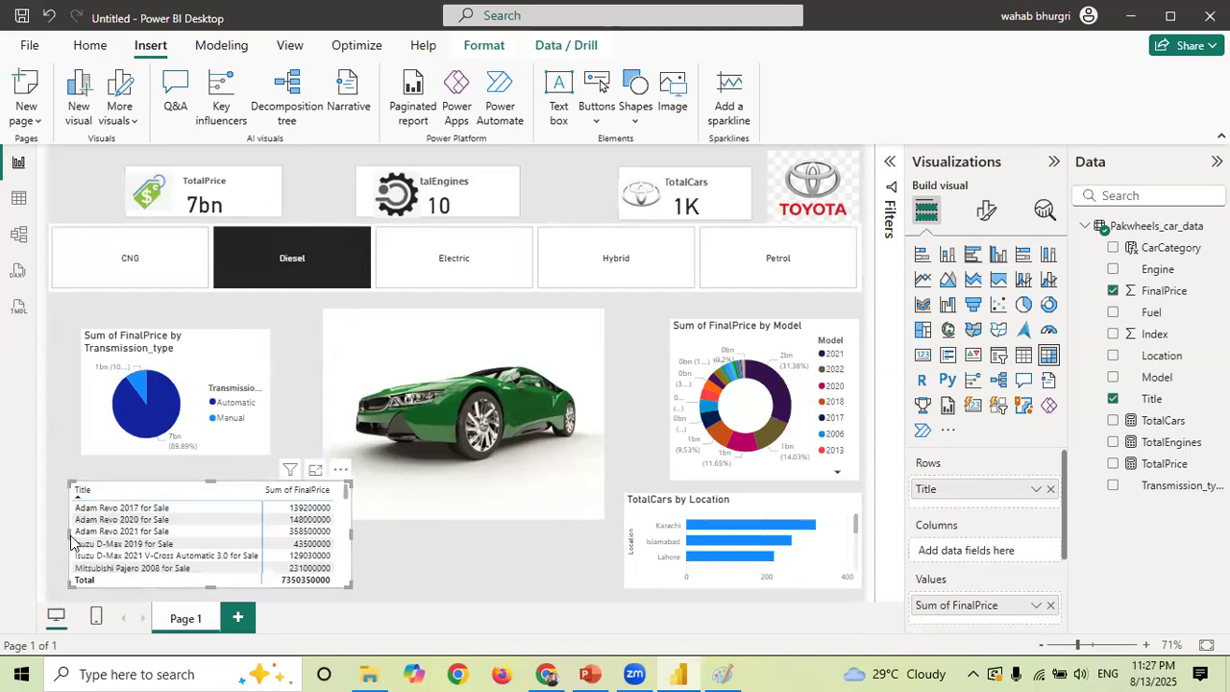
pyautogui.moveTo(67, 533); pyautogui.dragTo(50, 535)
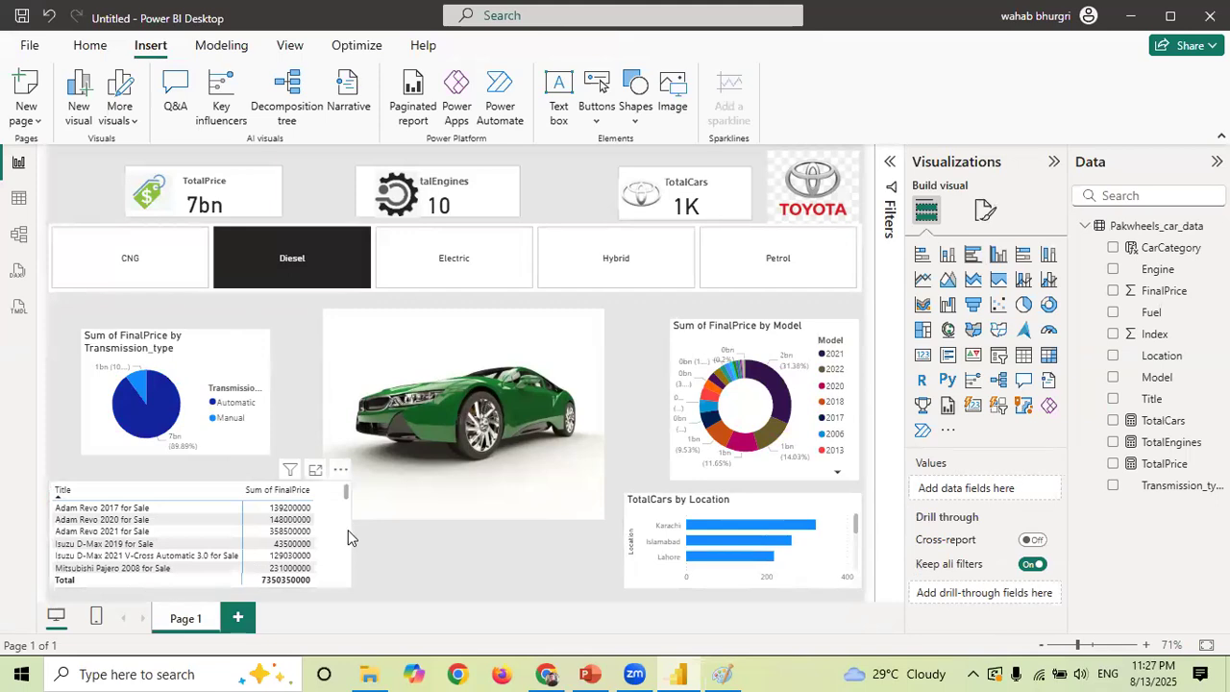
pyautogui.moveTo(351, 538); pyautogui.dragTo(322, 539)
pyautogui.click(431, 556)
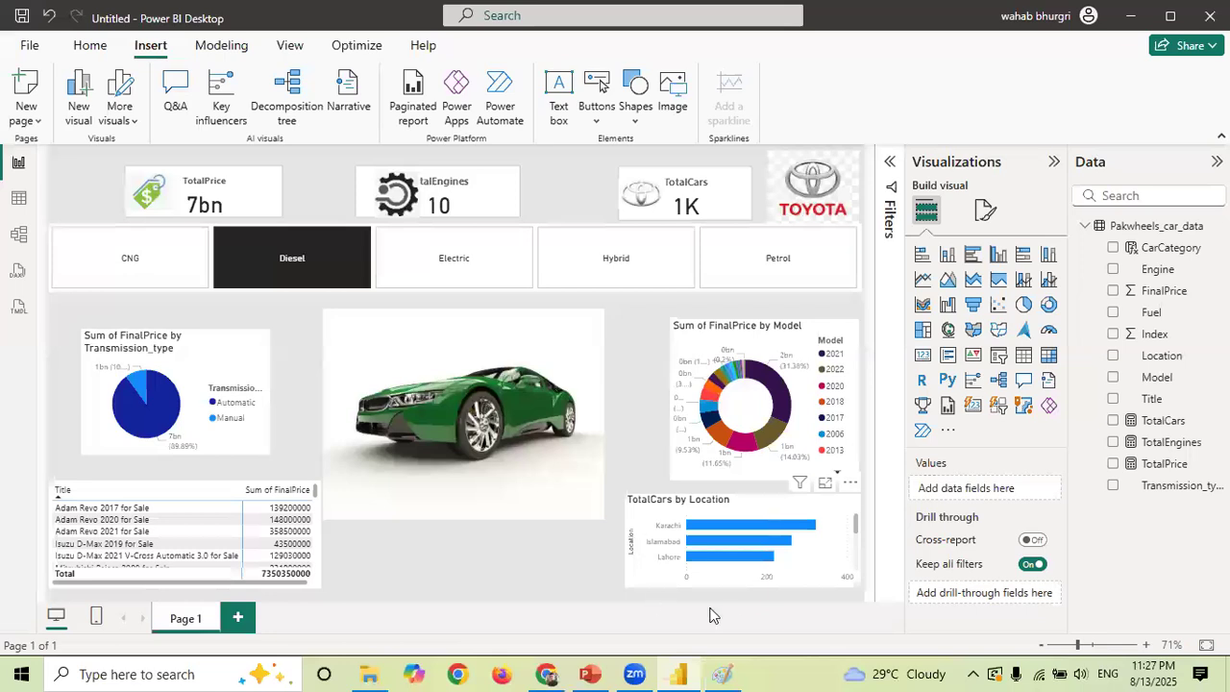
# - Filter the report by Hybrid, Electric and Petrol to compare the title matrix and the location bar chart
pyautogui.click(735, 575)
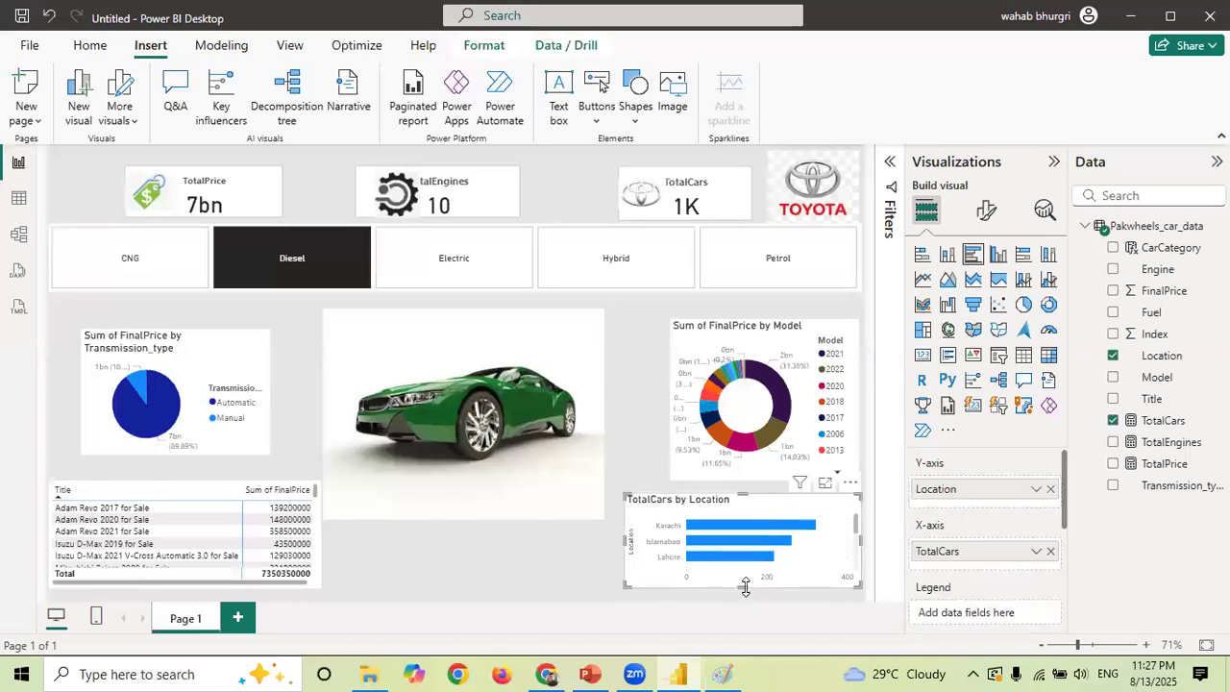
pyautogui.click(622, 344)
pyautogui.click(576, 266)
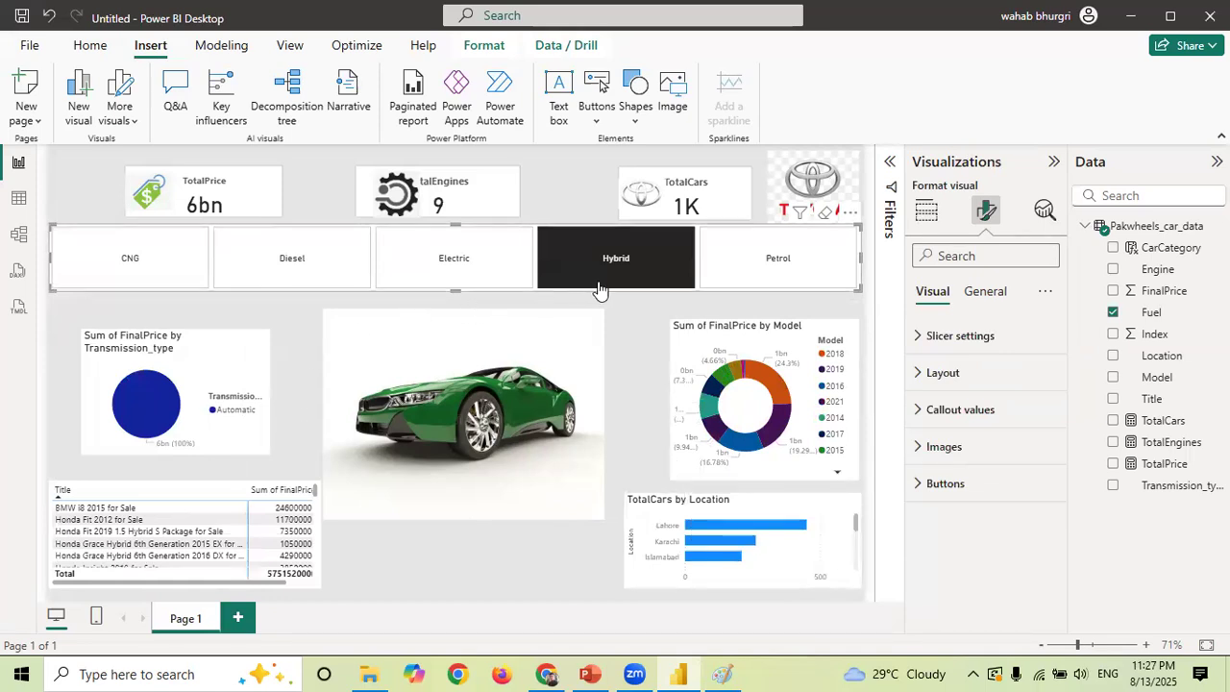
pyautogui.click(450, 269)
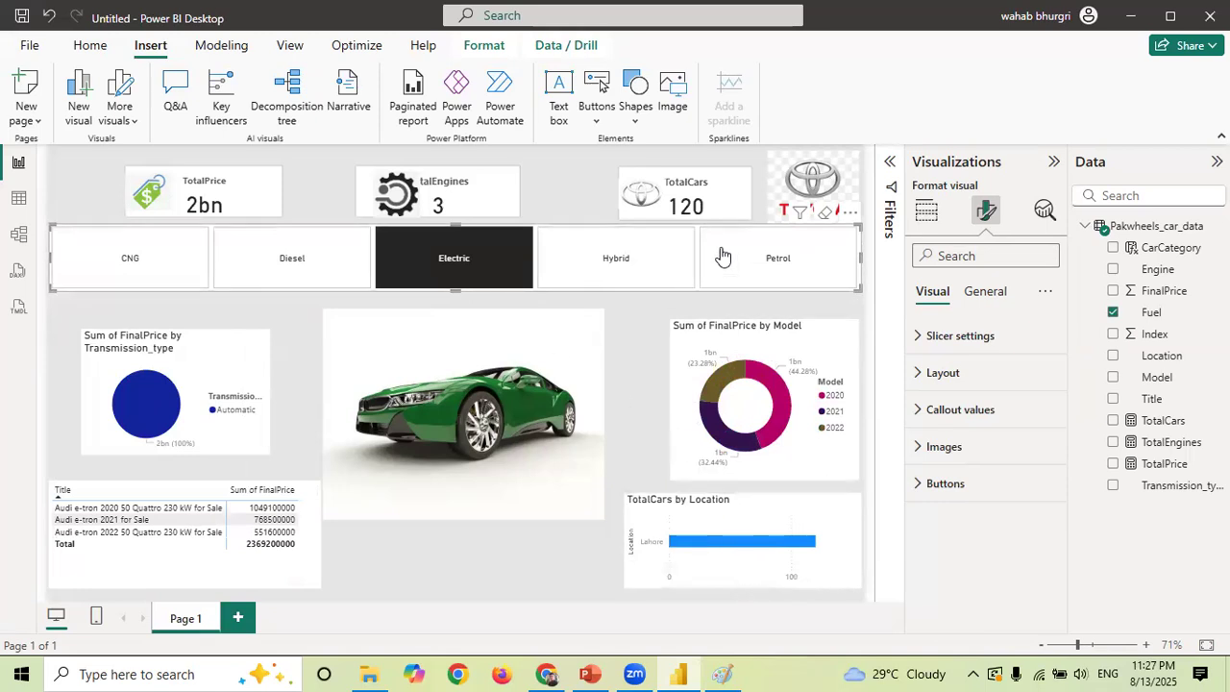
pyautogui.click(779, 258)
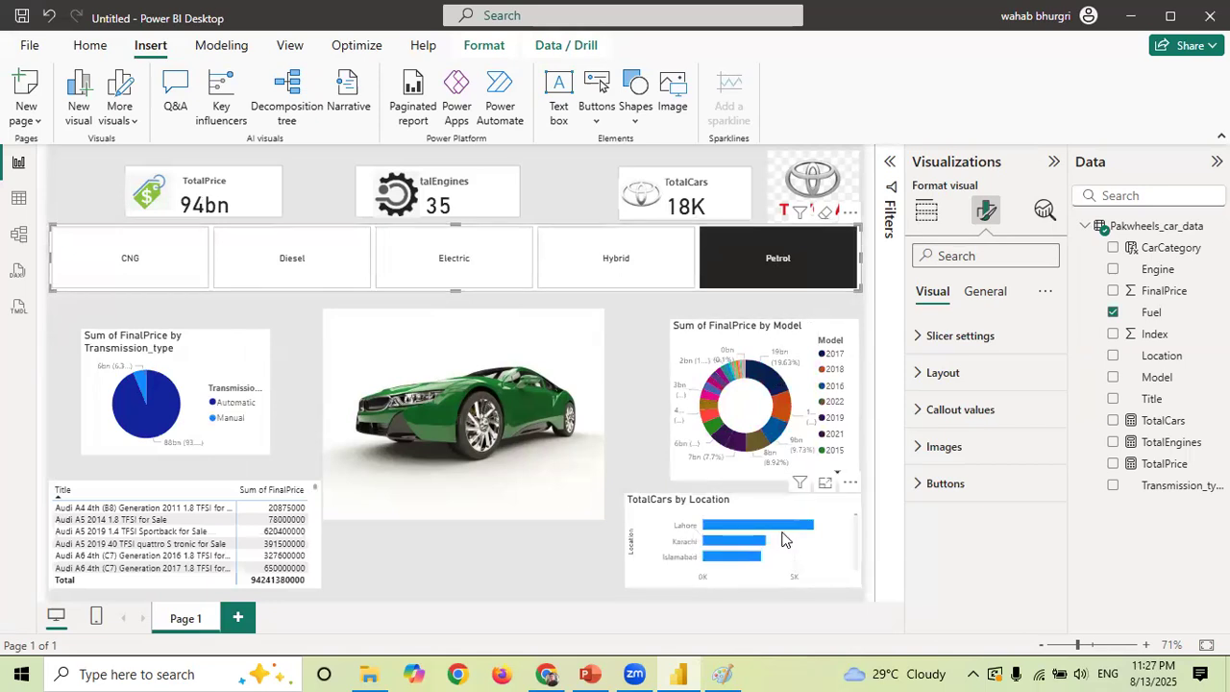
# - Filter the report by Hybrid, Electric, Diesel and CNG to compare car counts by location
pyautogui.click(600, 251)
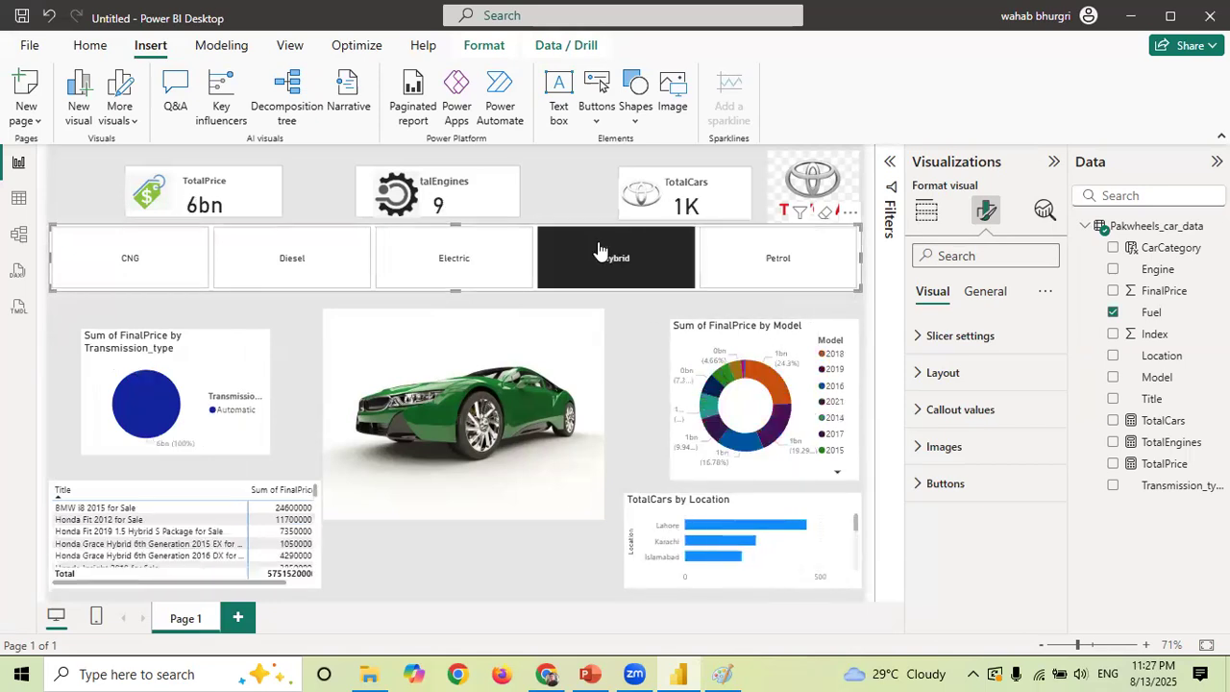
pyautogui.click(407, 271)
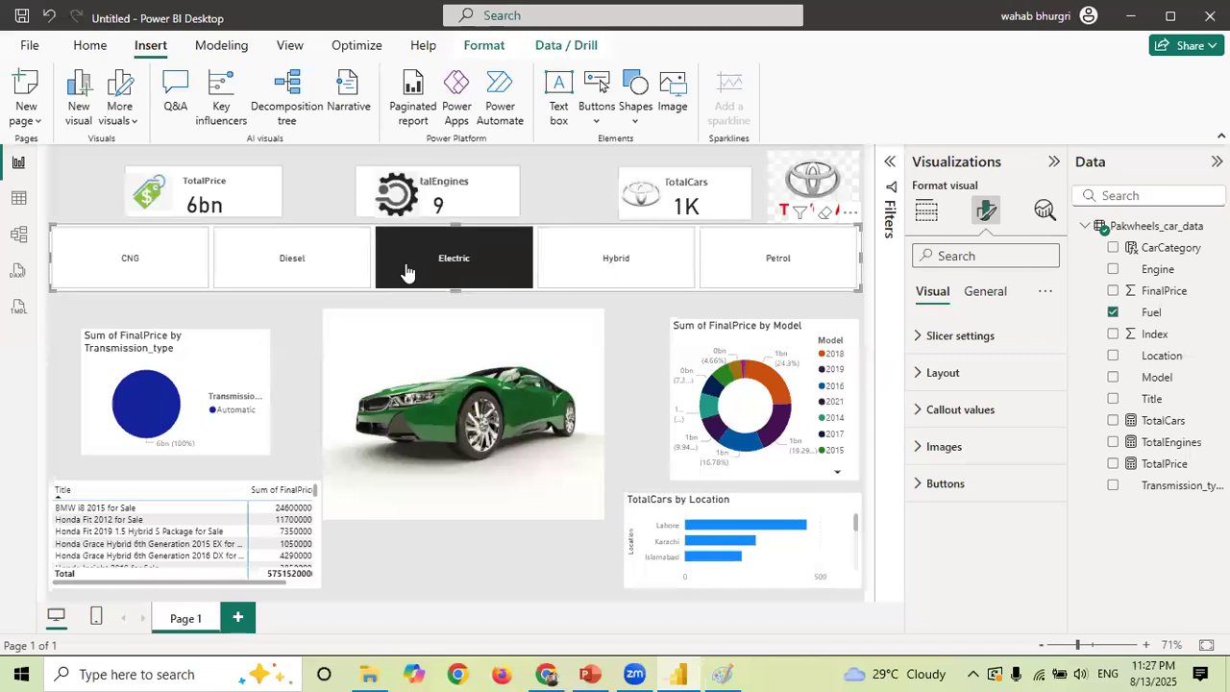
pyautogui.click(317, 262)
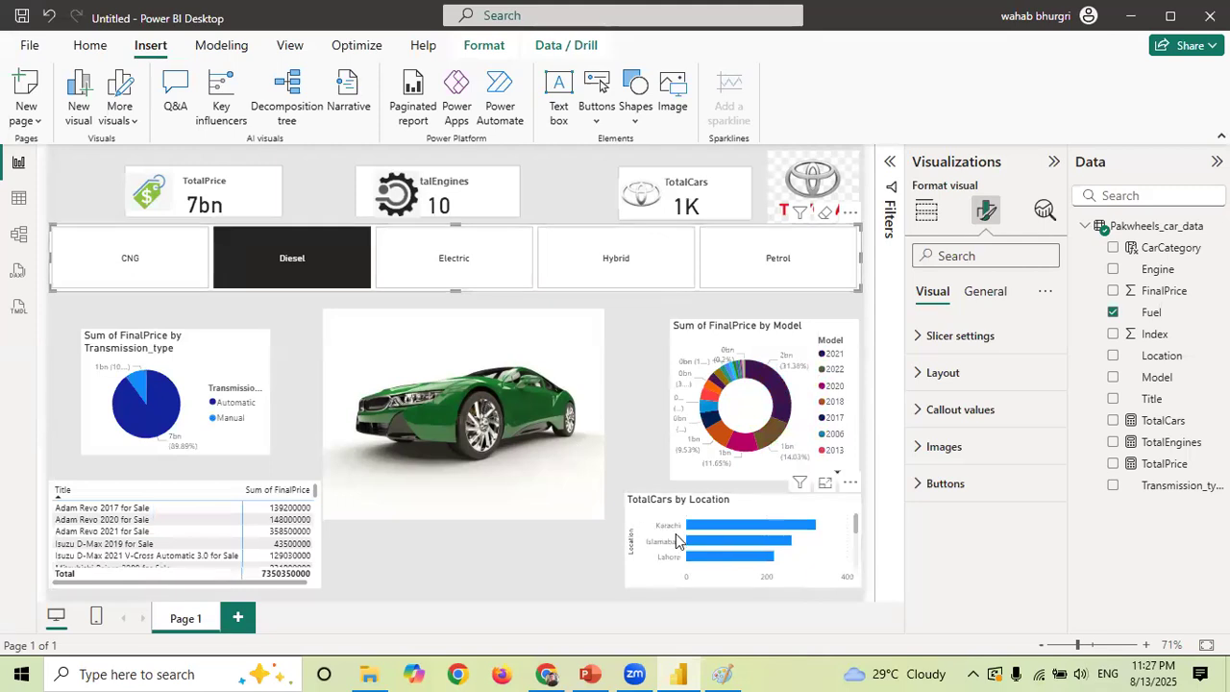
pyautogui.click(131, 267)
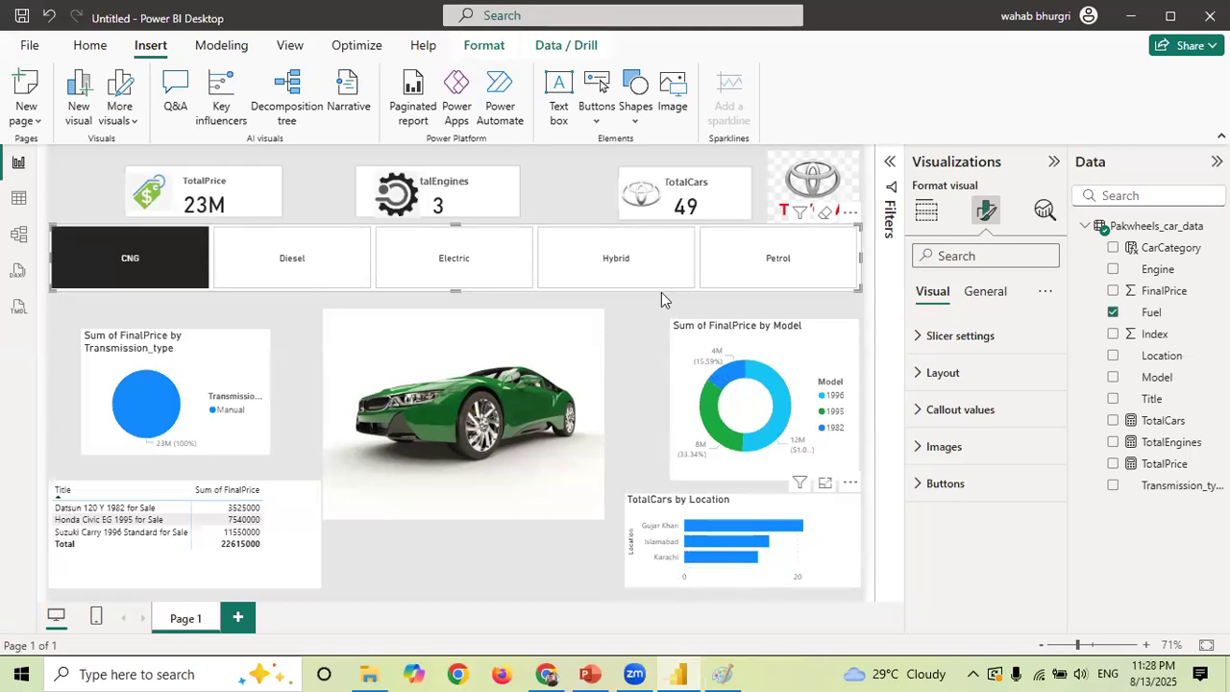
# - Filter the report by Diesel, Electric, Hybrid and finally Petrol to check all visuals, and close the blank window covering the report
pyautogui.click(307, 266)
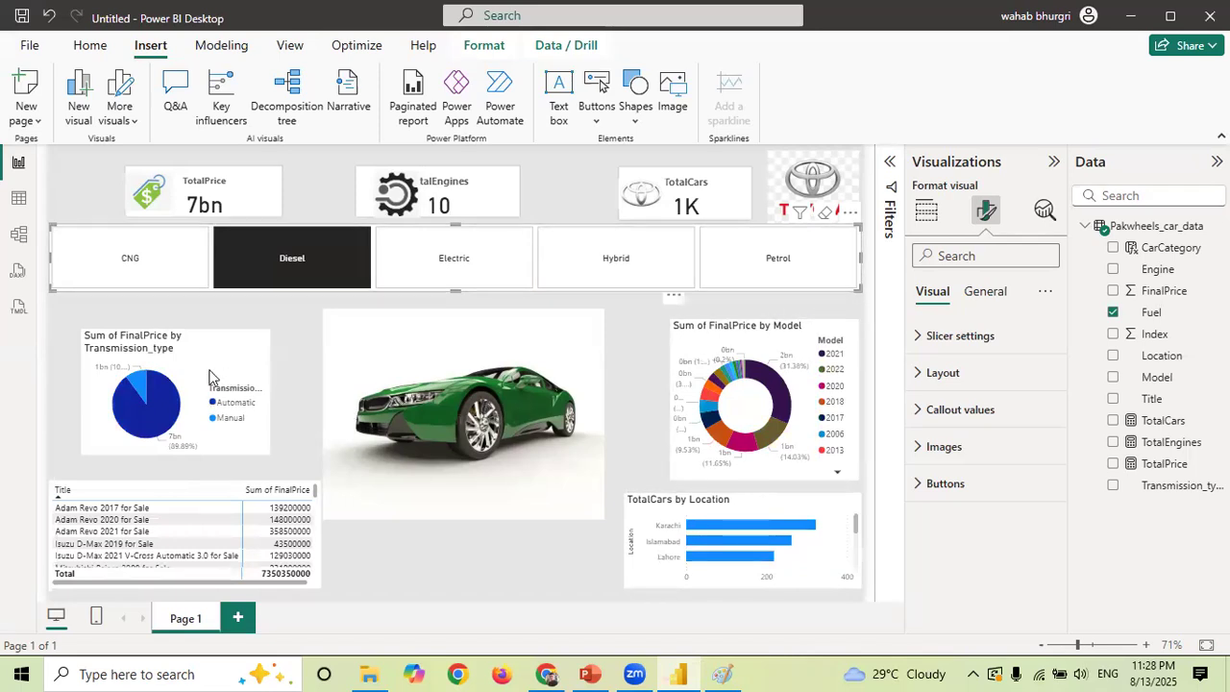
pyautogui.click(466, 256)
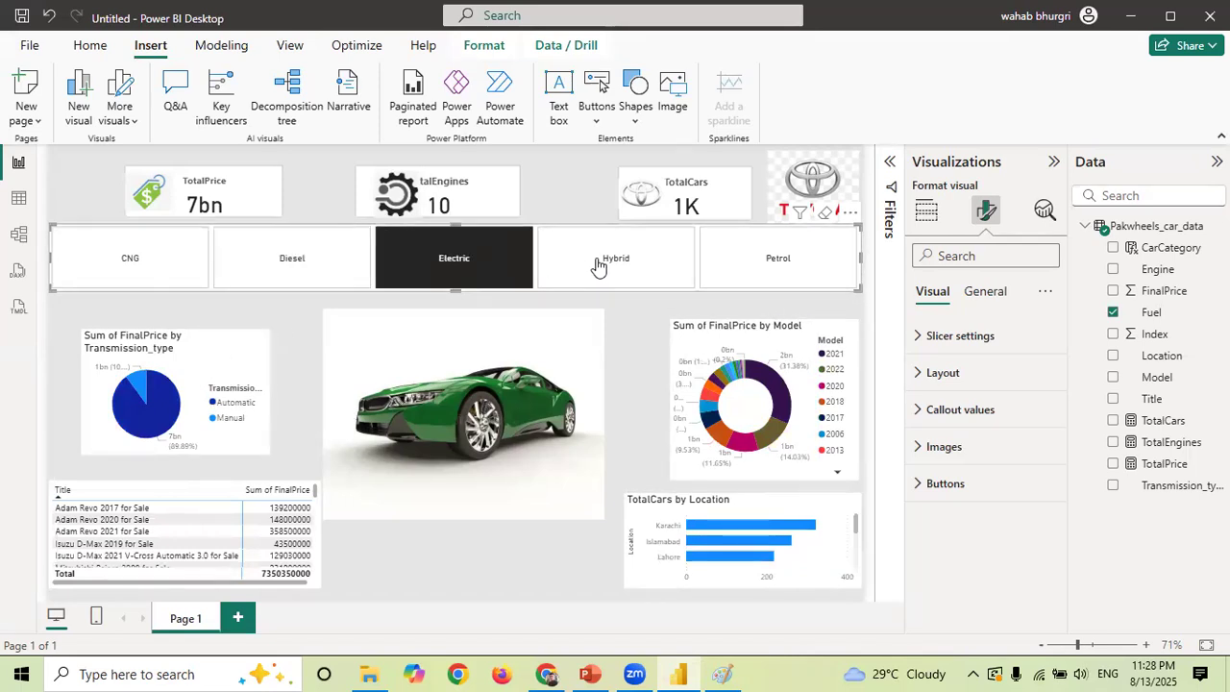
pyautogui.click(671, 271)
pyautogui.click(711, 274)
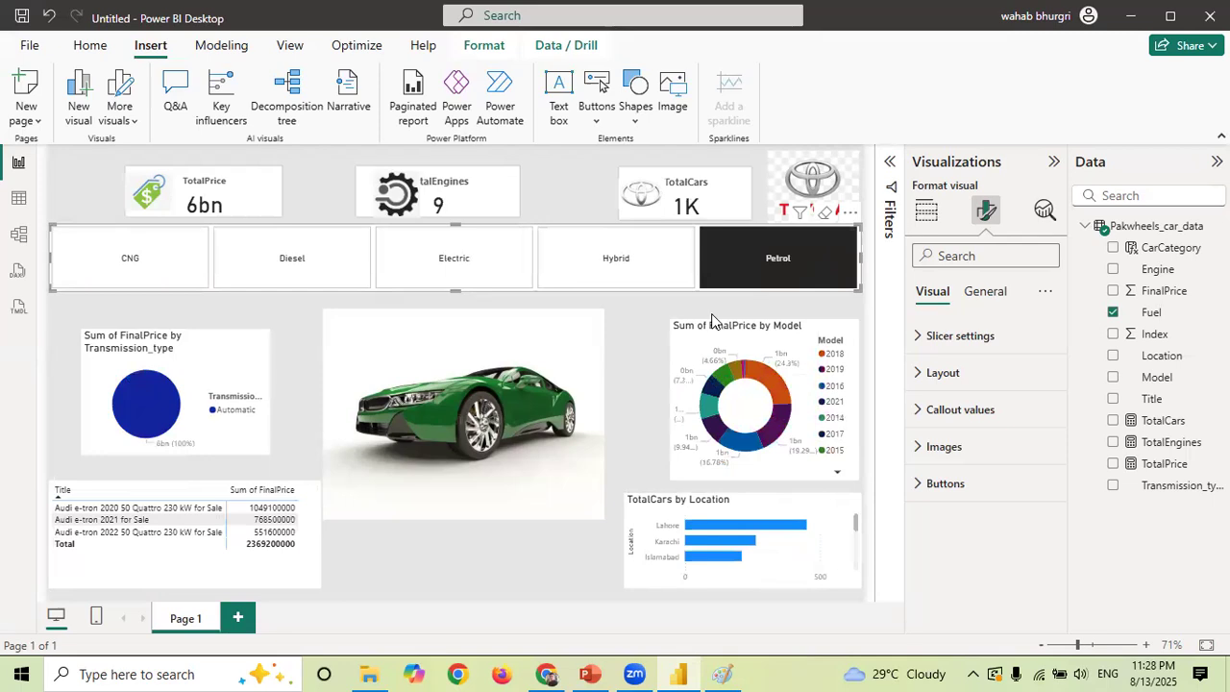
pyautogui.moveTo(776, 401)
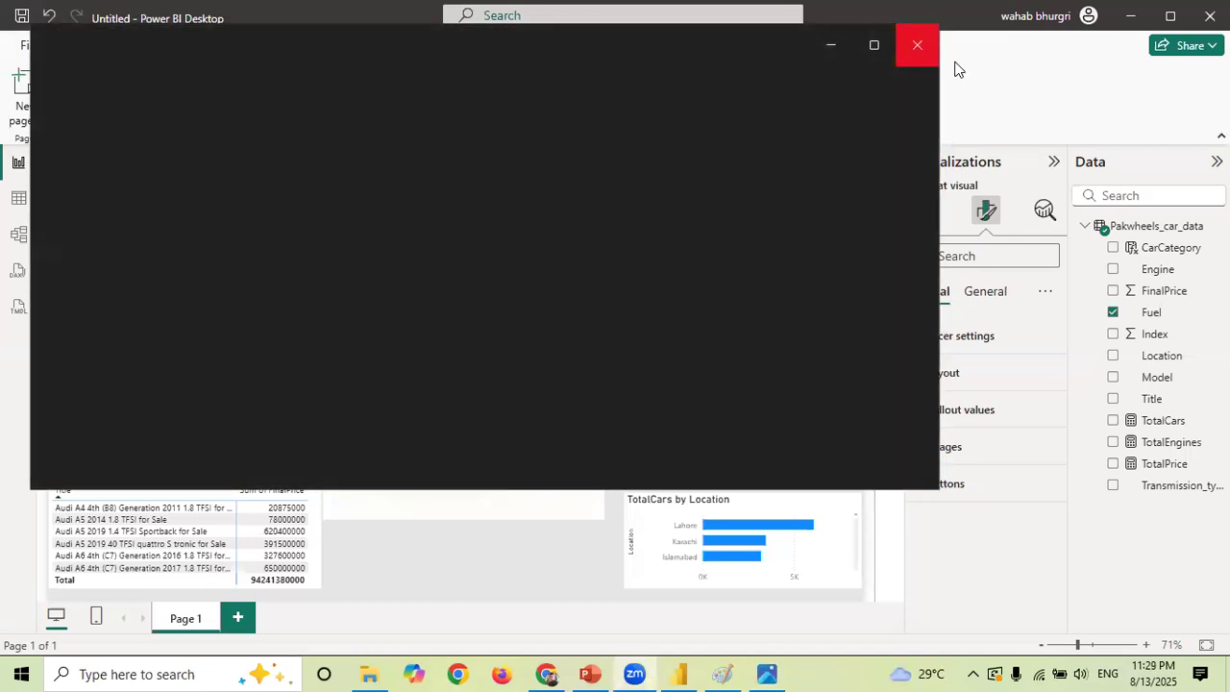
pyautogui.click(919, 43)
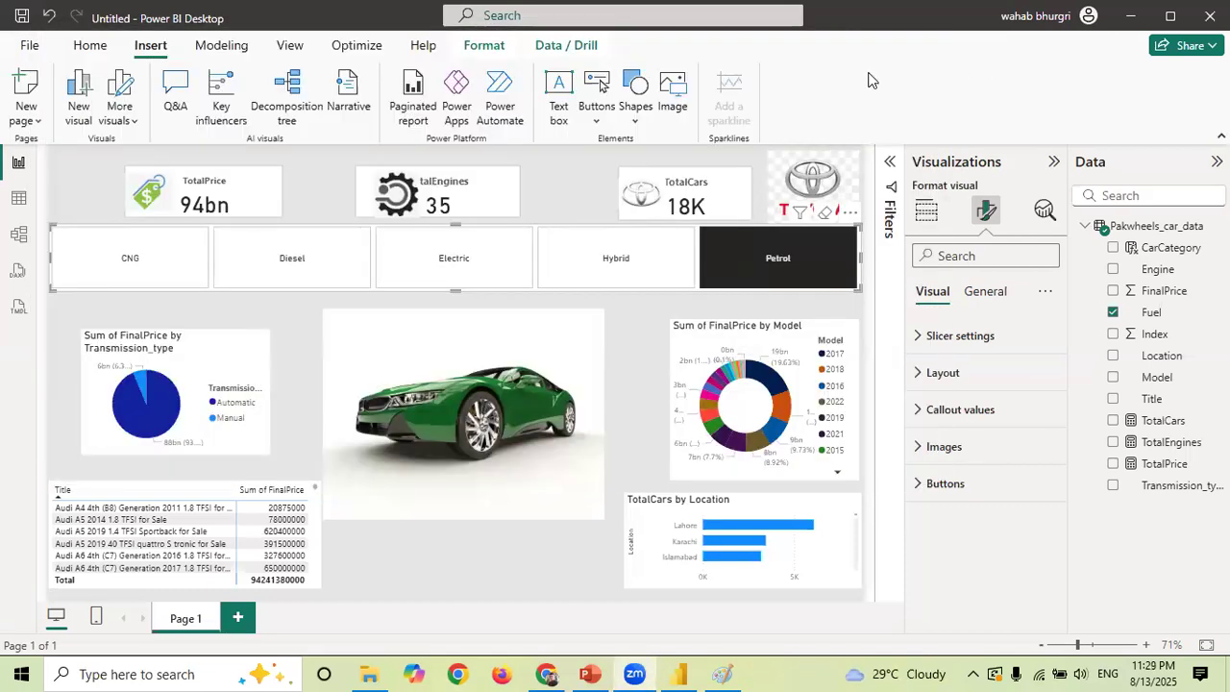